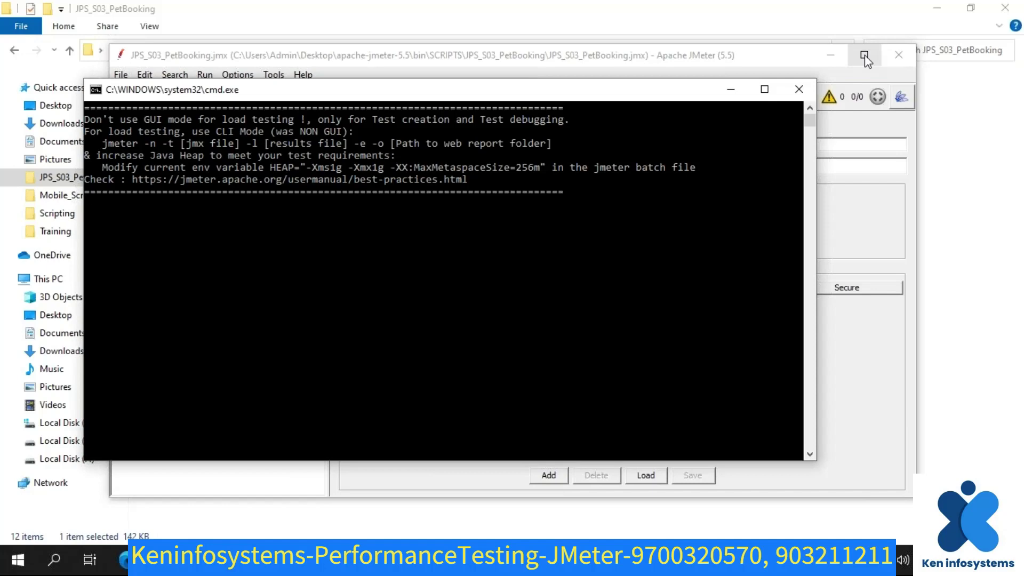
- Maximize the JMeter window, expand the JPS_S03_PetBooking thread group and open its settings
click(865, 56)
click(23, 92)
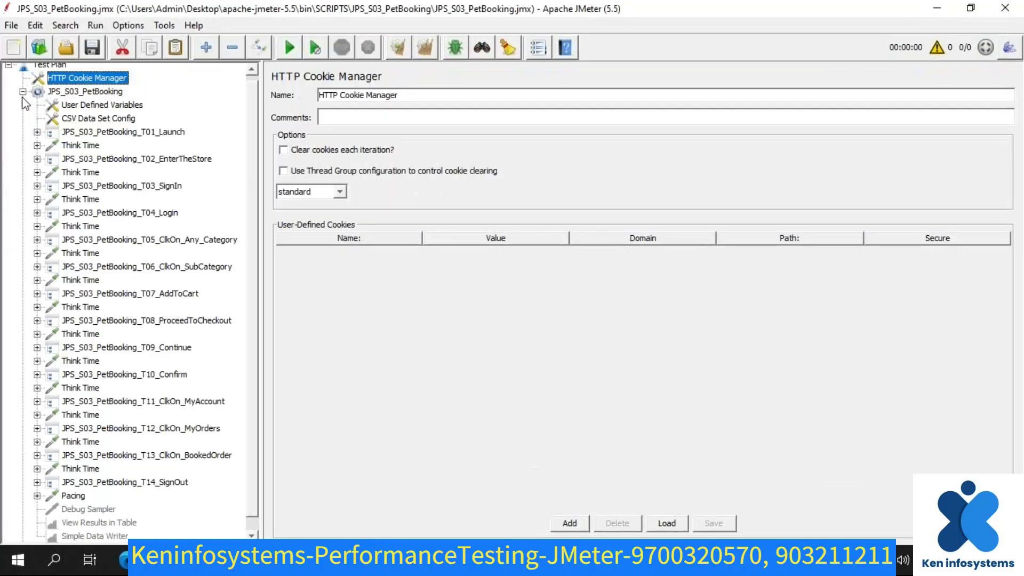
click(94, 94)
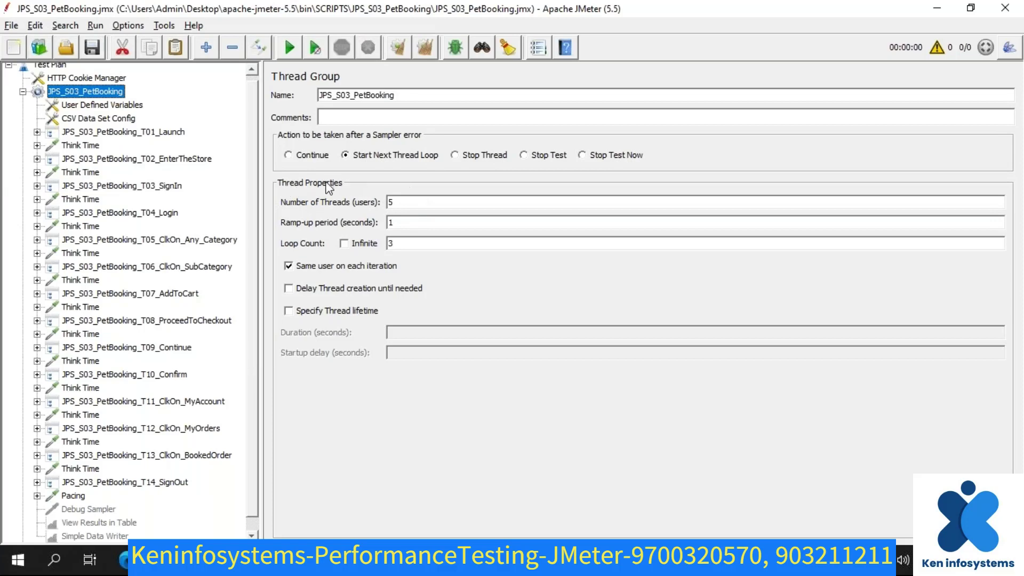
- Mark the thread properties and the thread lifetime option with screen annotations, and clear the marks
mouse_move(305, 170)
mouse_down()
mouse_move(277, 207)
mouse_move(318, 265)
mouse_move(462, 259)
mouse_move(261, 182)
mouse_up()
click(291, 232)
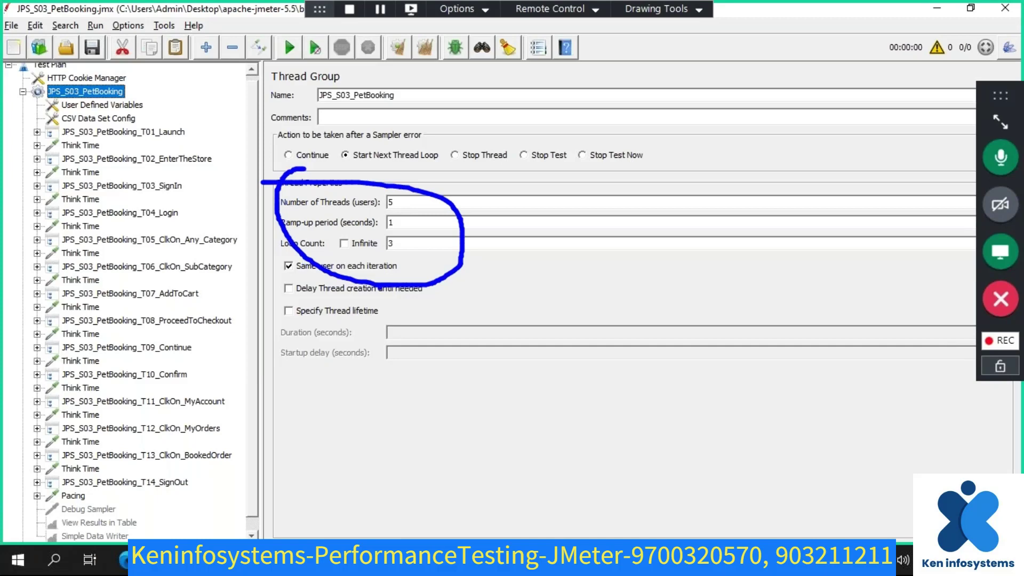
mouse_move(304, 304)
mouse_down()
mouse_move(274, 318)
mouse_move(404, 336)
mouse_move(347, 302)
mouse_move(307, 303)
mouse_up()
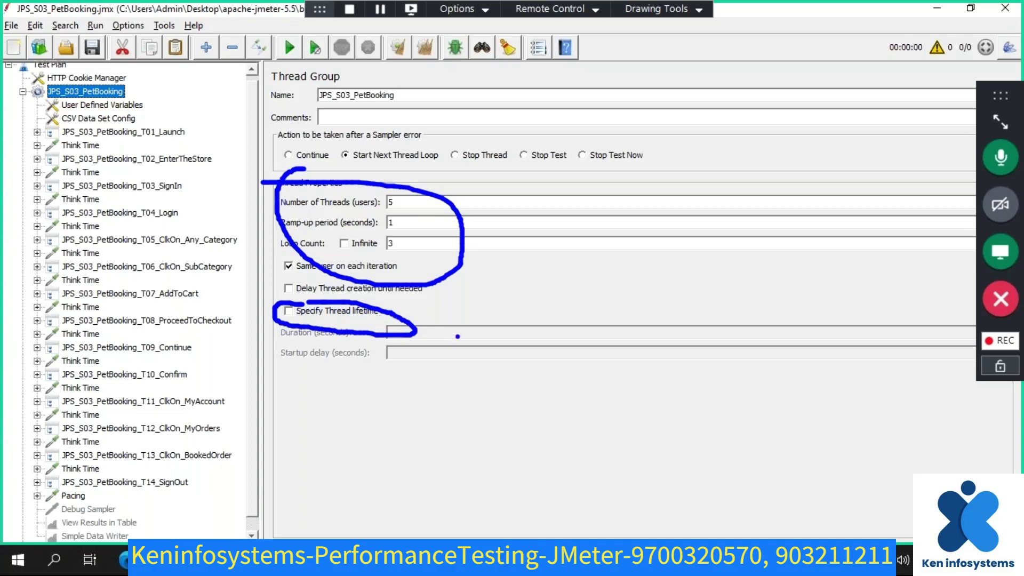
key(Escape)
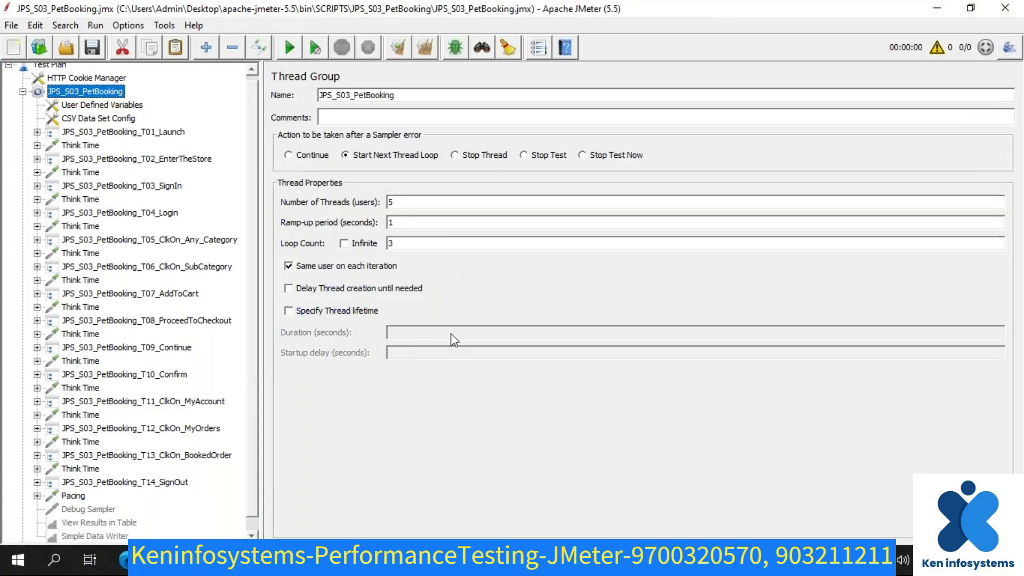
- Switch to the Word course outline and review the topic on adding listeners to monitor load test results
key(alt+Tab)
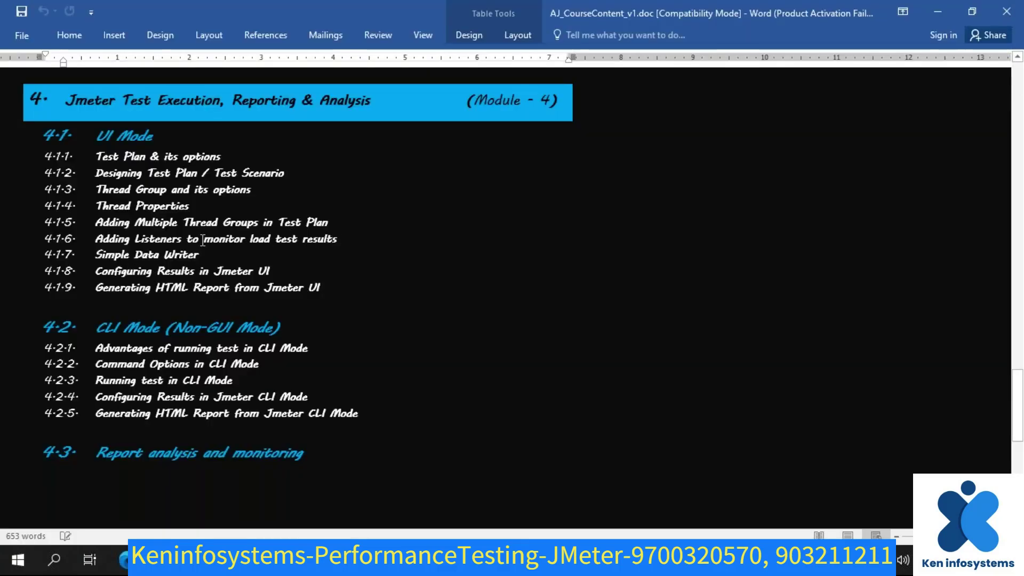
mouse_move(359, 244)
mouse_down()
mouse_move(98, 244)
mouse_move(344, 242)
mouse_up()
click(346, 238)
- Switch back to JMeter and inspect the disabled View Results in Table and Simple Data Writer listeners
key(alt+Tab)
scroll(114, 321, down, 1)
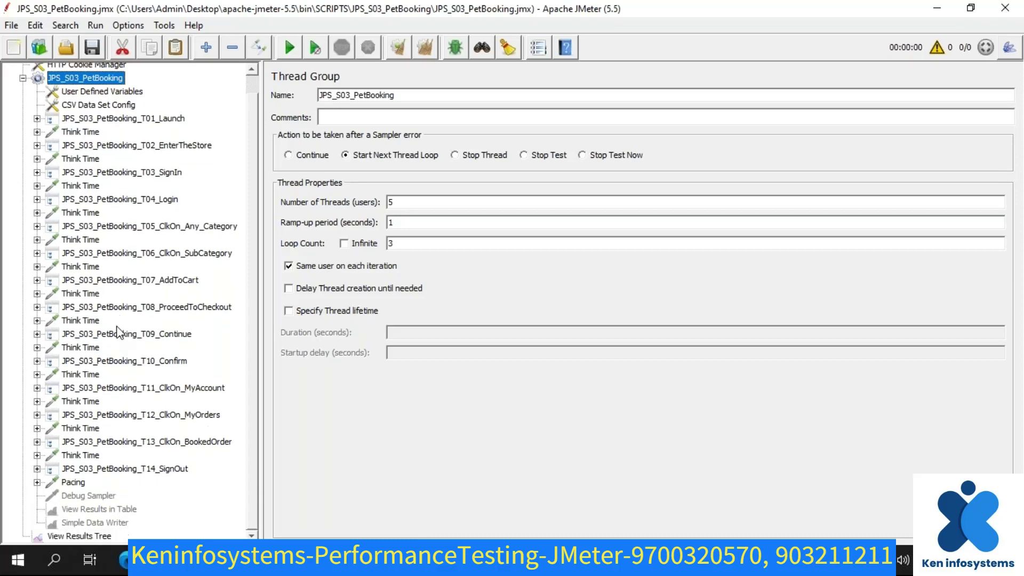
click(103, 510)
click(107, 524)
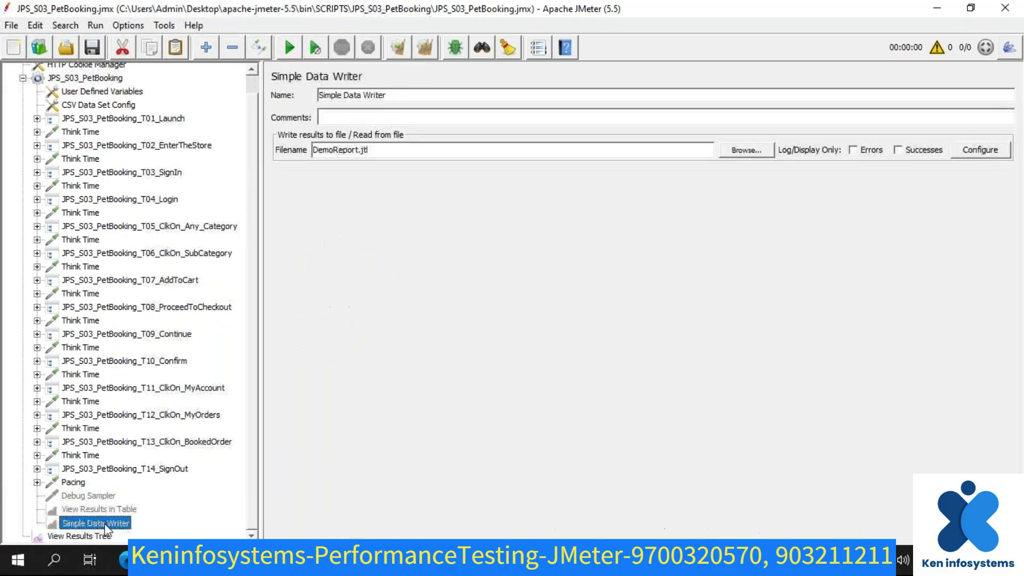
- Add an Aggregate Report listener to the JPS_S03_PetBooking thread group
scroll(227, 248, up, 1)
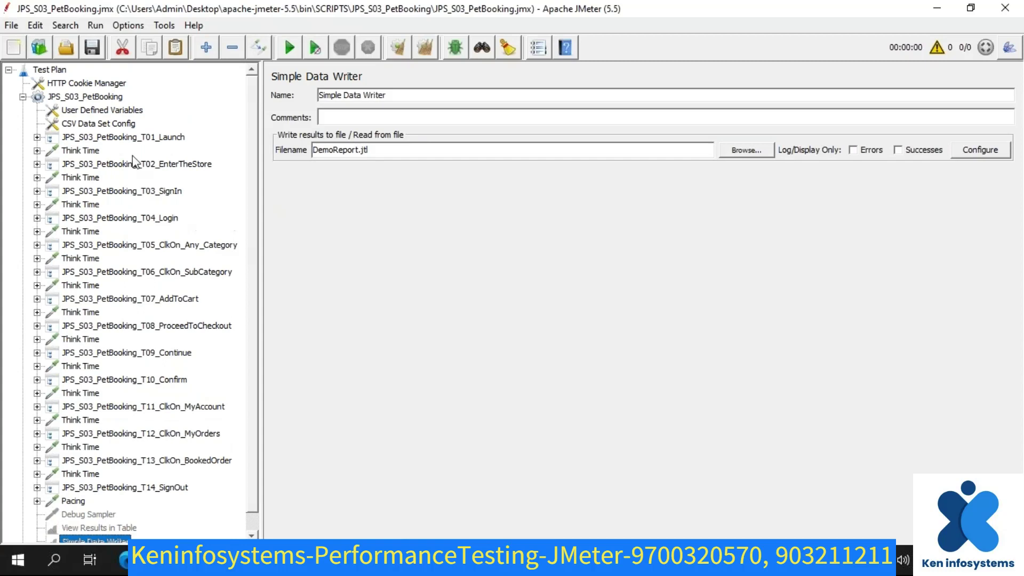
right_click(96, 102)
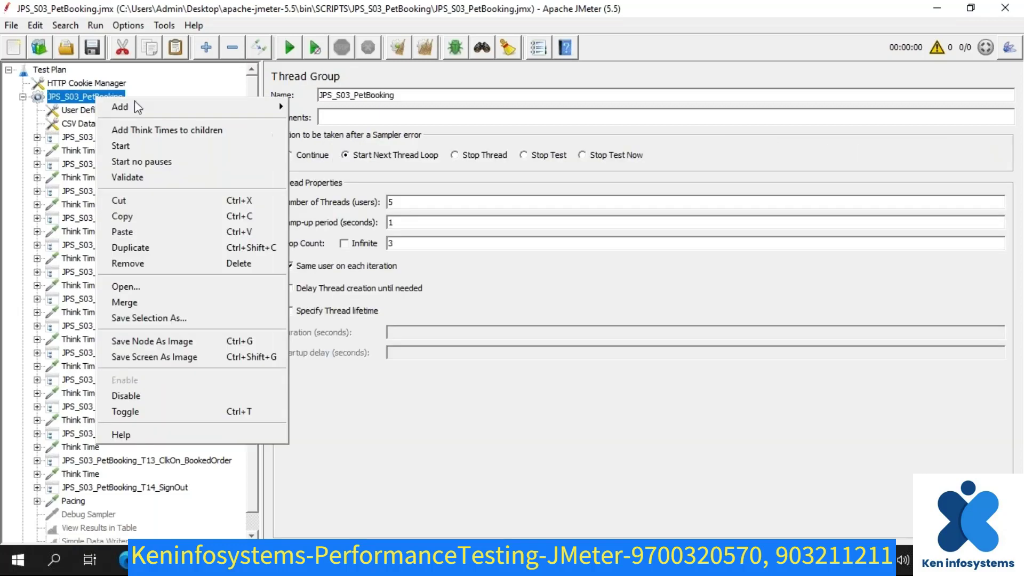
mouse_move(233, 106)
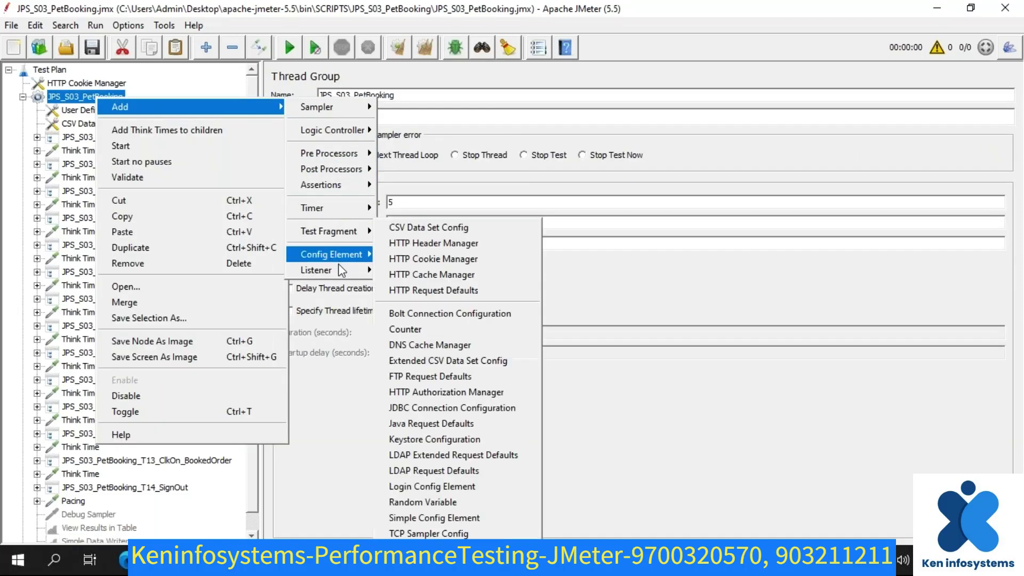
mouse_move(321, 270)
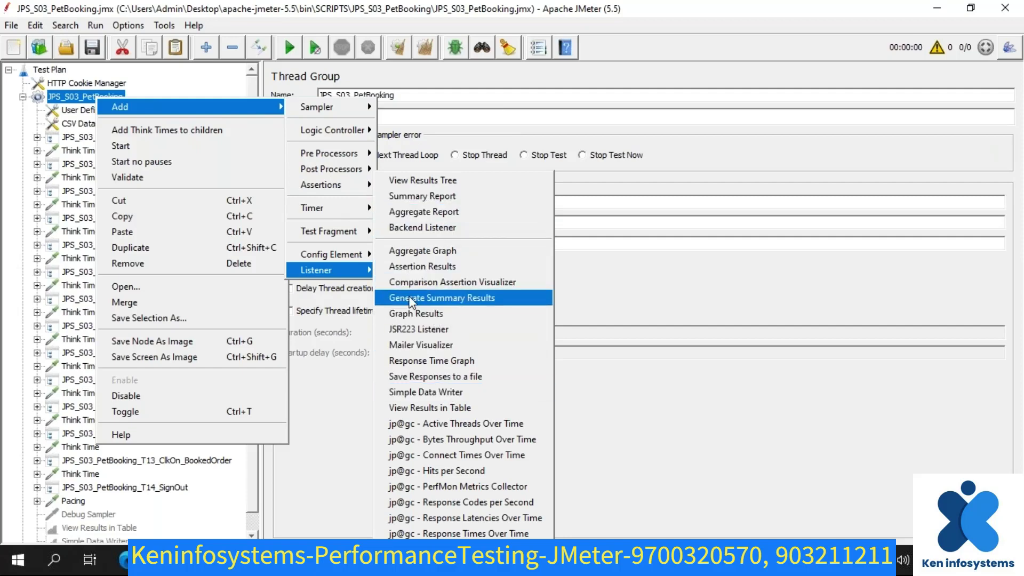
click(412, 212)
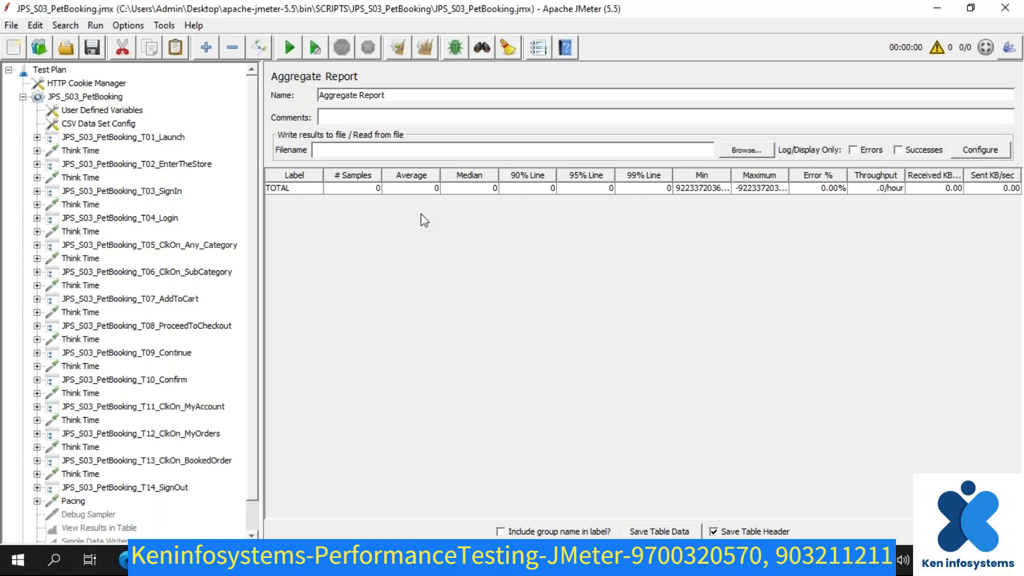
- Enable the Simple Data Writer listener in the thread group
scroll(152, 516, down, 1)
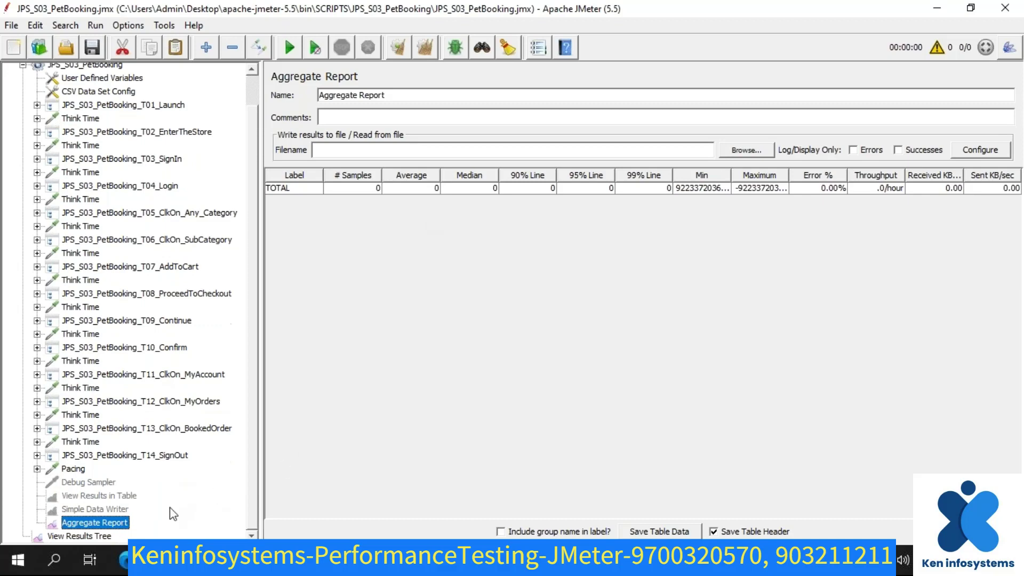
click(114, 510)
right_click(114, 509)
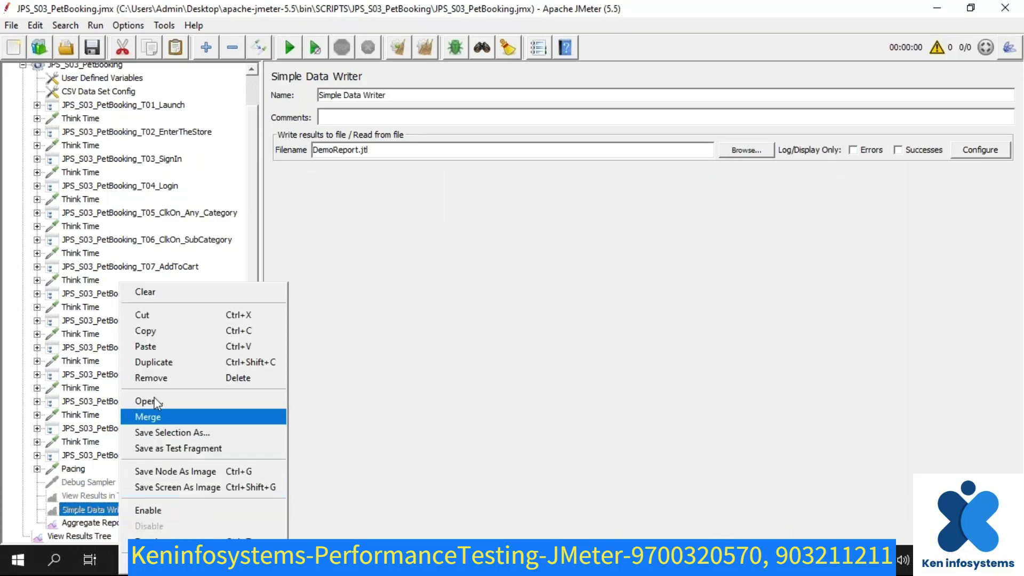
click(158, 511)
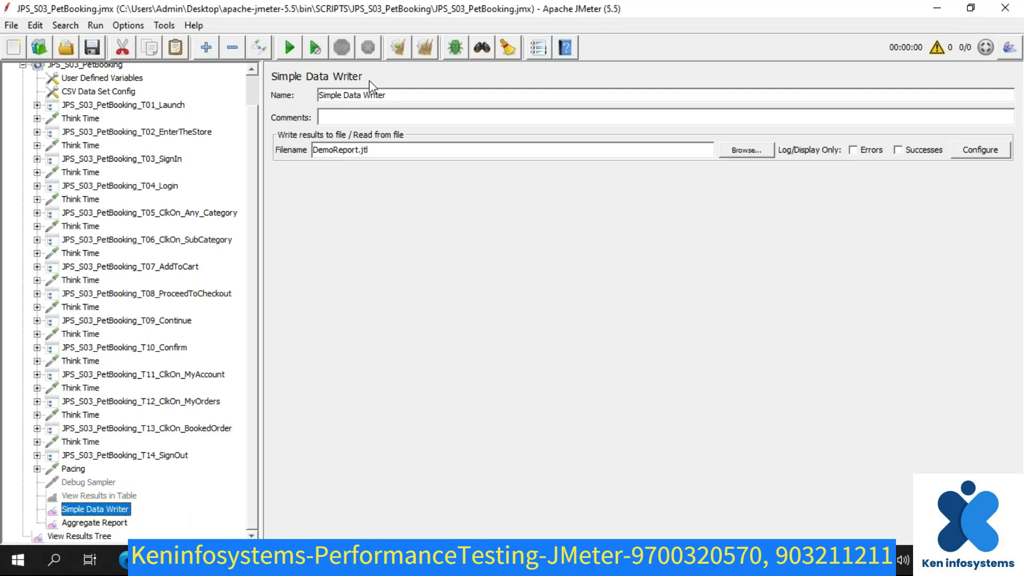
- Compare View Results in Table with Simple Data Writer and examine the writer's results filename
click(133, 498)
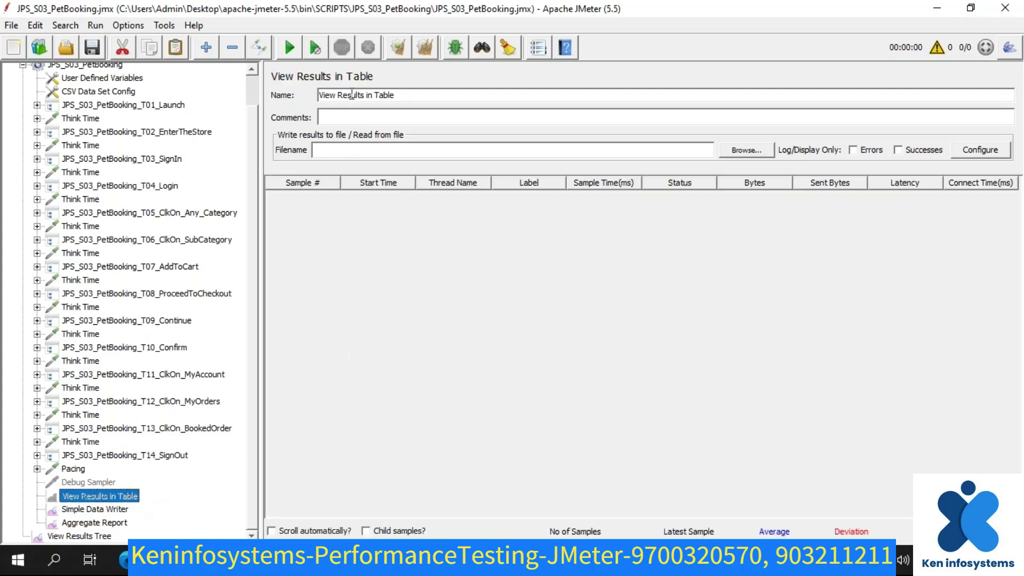
click(117, 510)
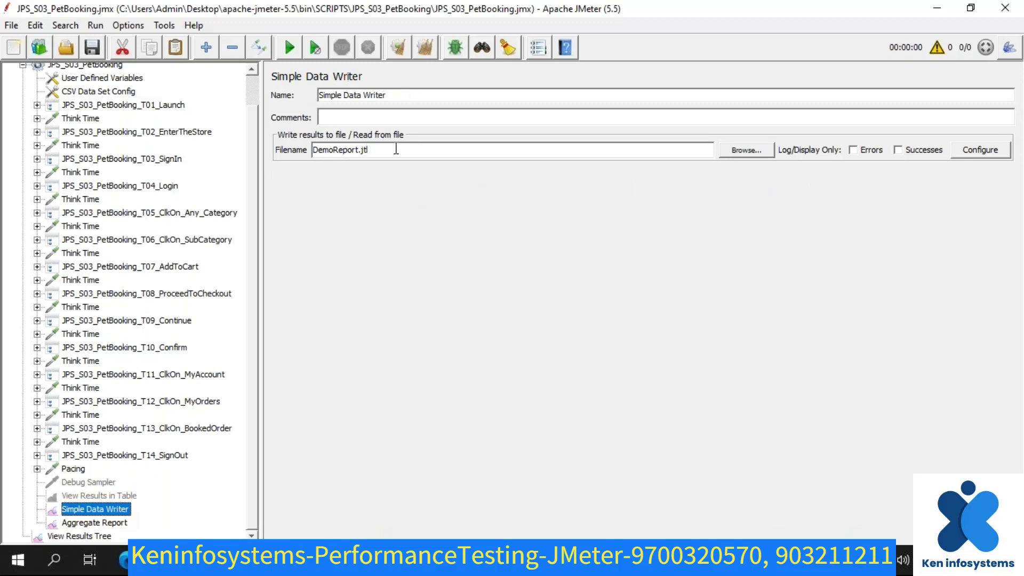
drag(389, 150, 300, 152)
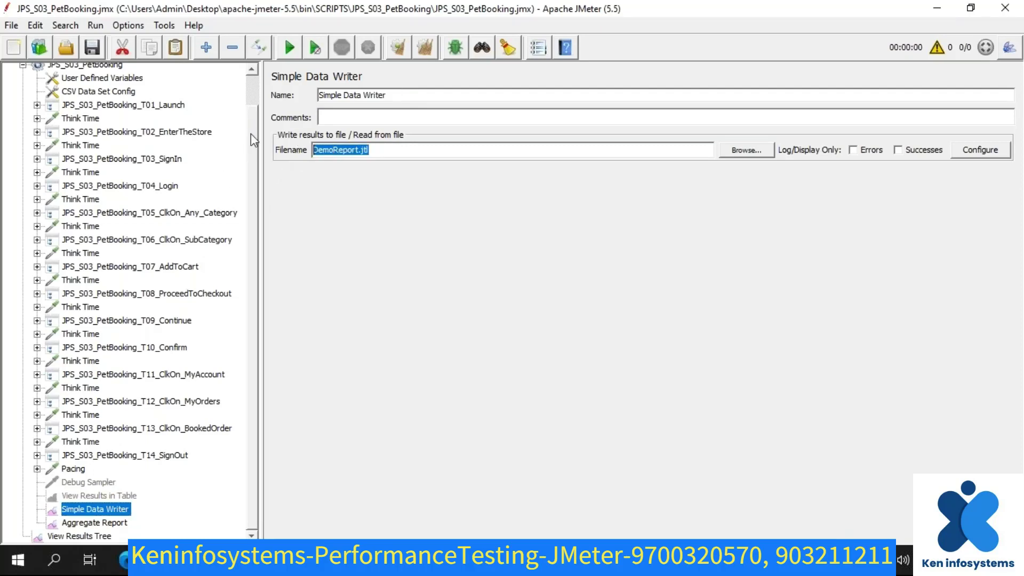
- Review the Simple Data Writer, results configuration and HTML report topics in the Word outline, then minimize Word
key(alt+Tab)
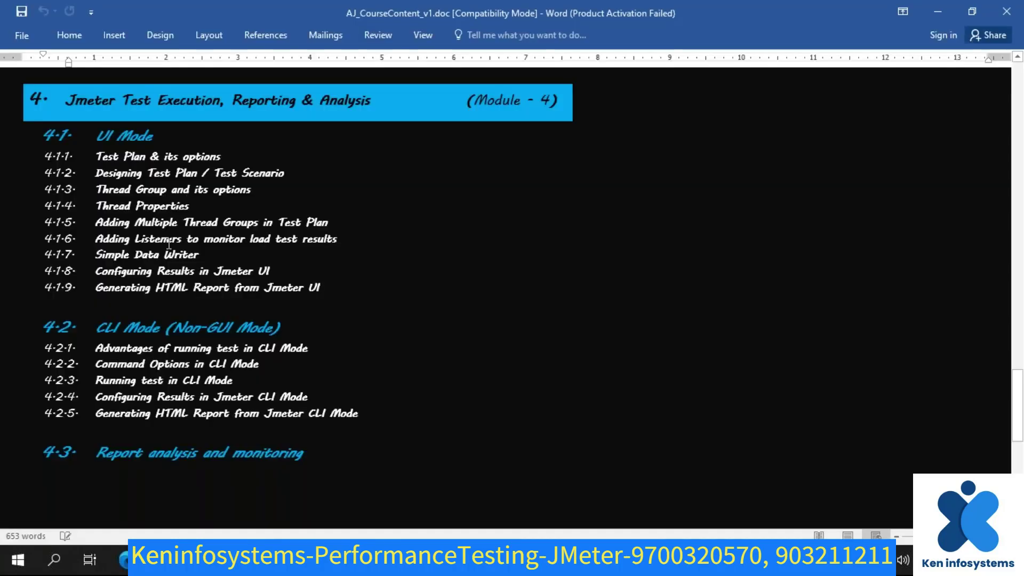
drag(212, 256, 96, 255)
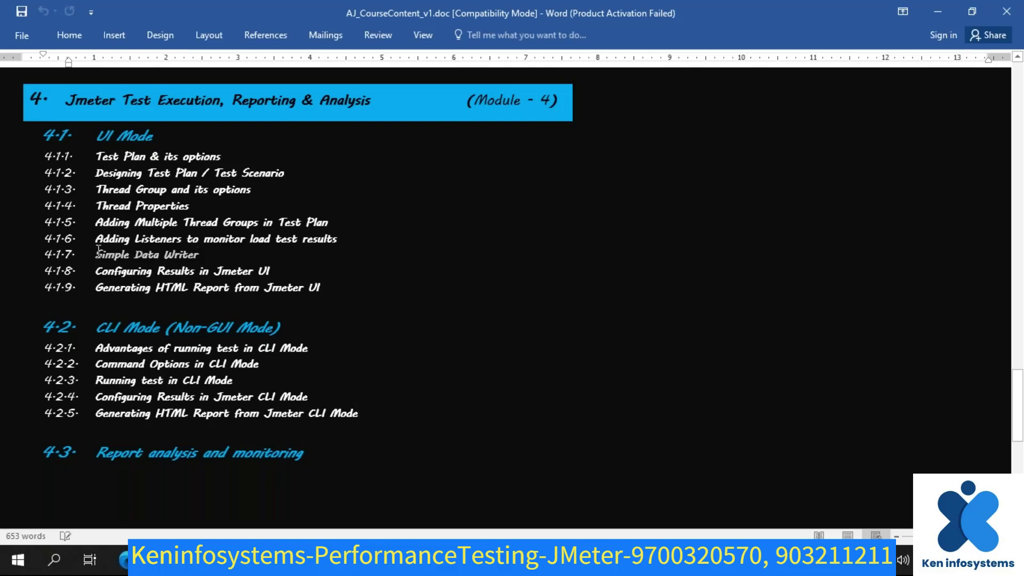
drag(251, 275, 99, 272)
drag(328, 292, 96, 255)
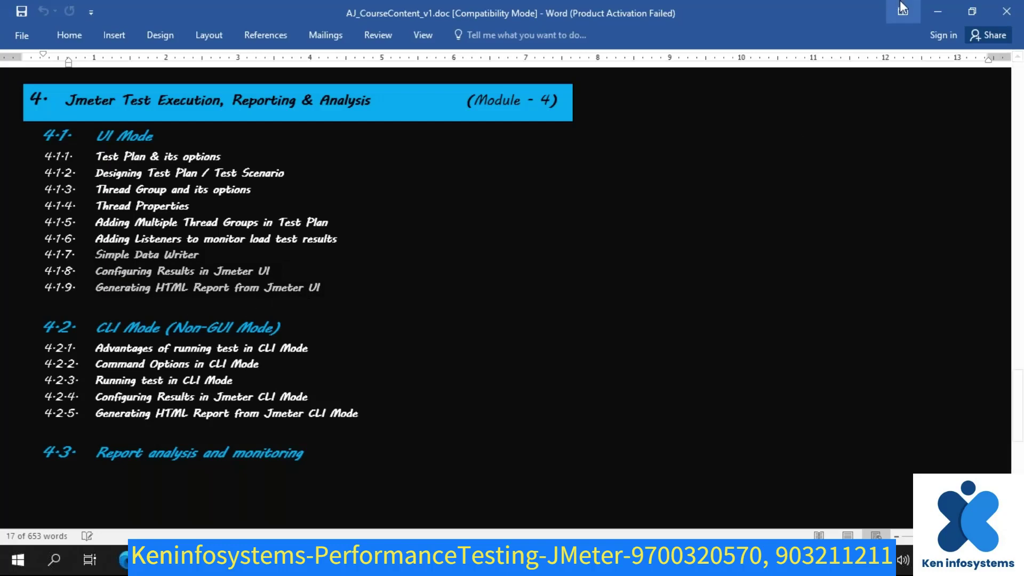
click(938, 11)
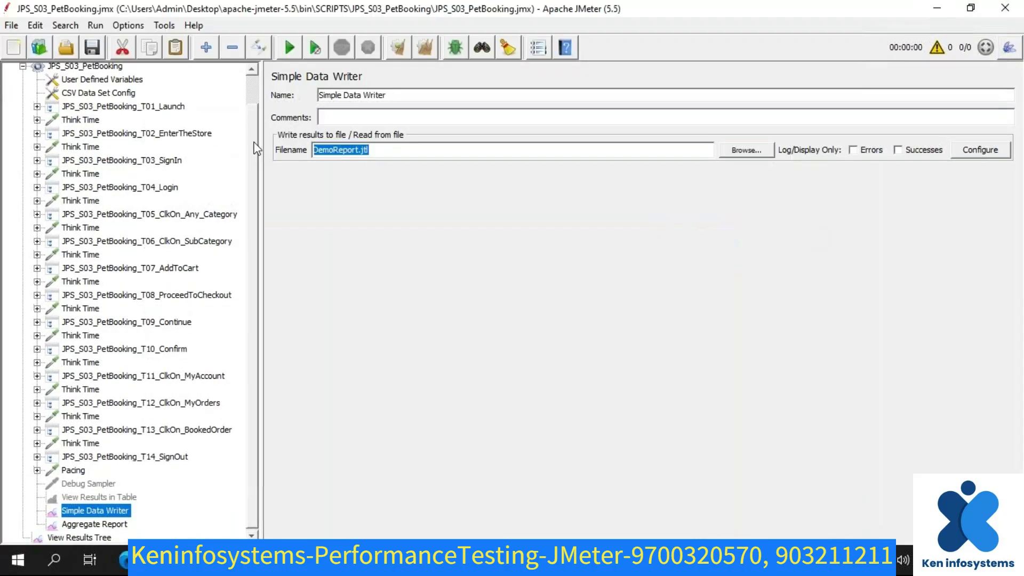
- Turn on Specify Thread lifetime and set the loop count to Infinite for the JPS_S03_PetBooking thread group
scroll(251, 192, up, 1)
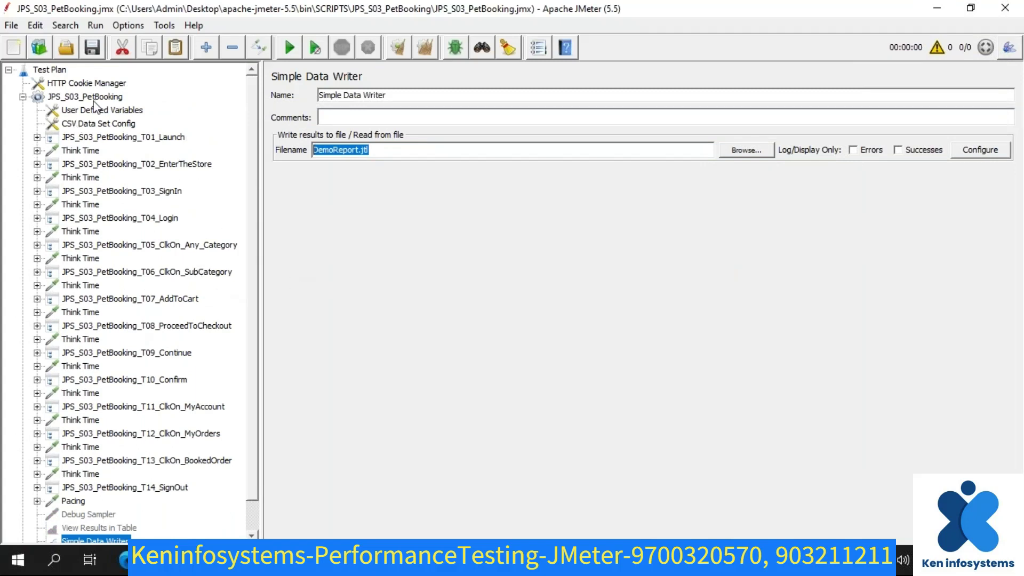
click(94, 99)
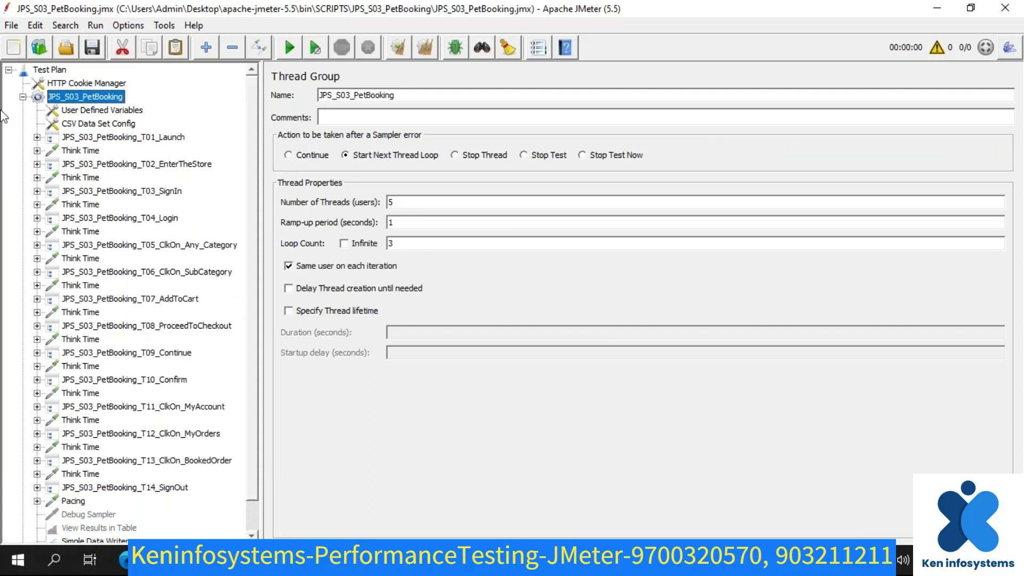
click(23, 97)
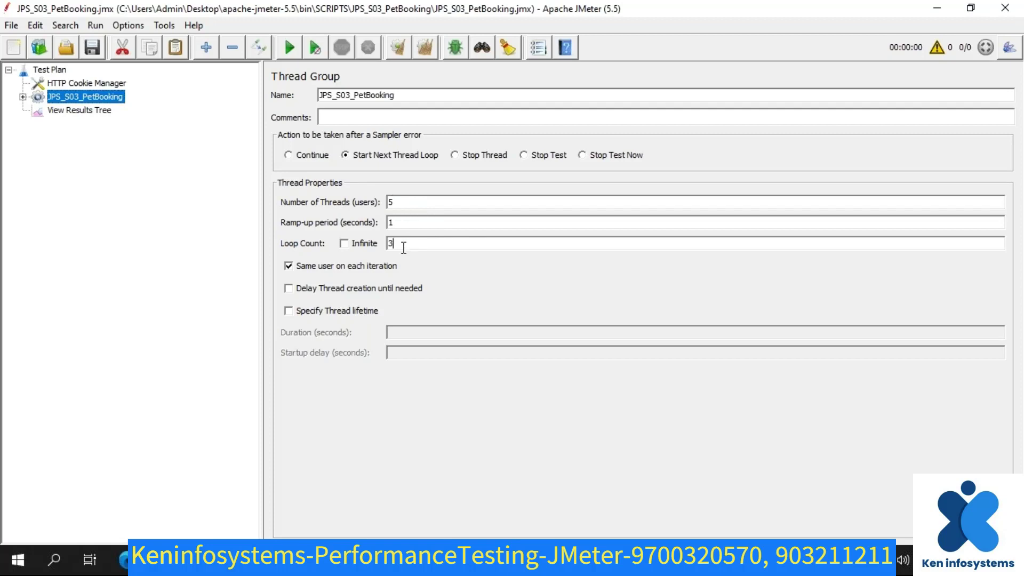
drag(402, 244, 385, 244)
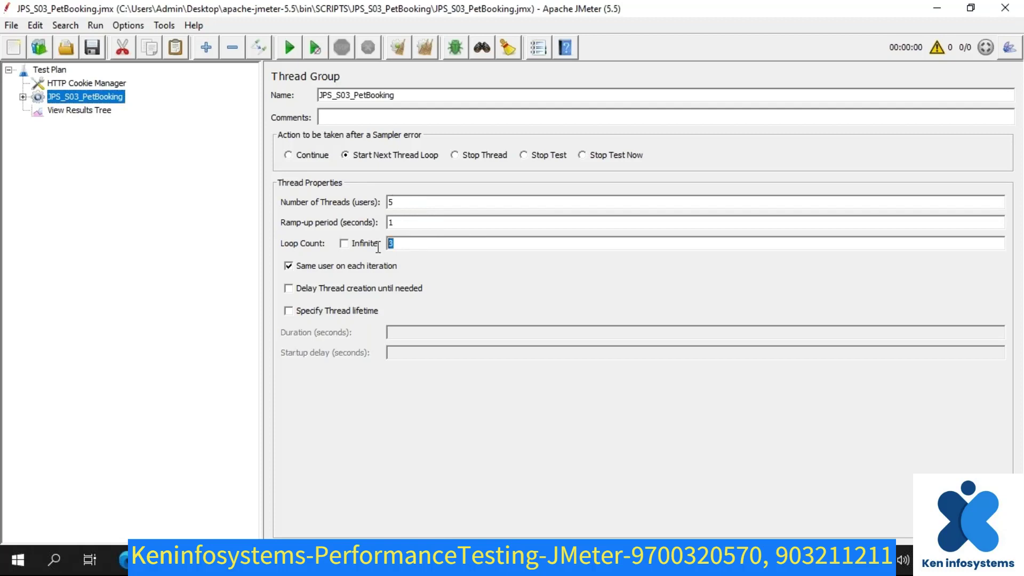
click(289, 311)
click(460, 335)
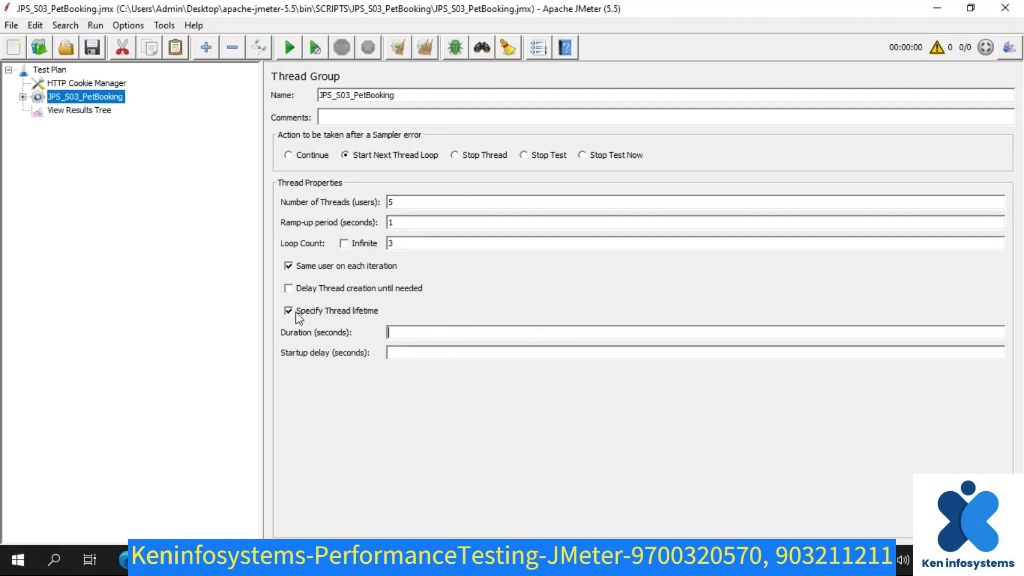
drag(395, 243, 379, 245)
click(345, 247)
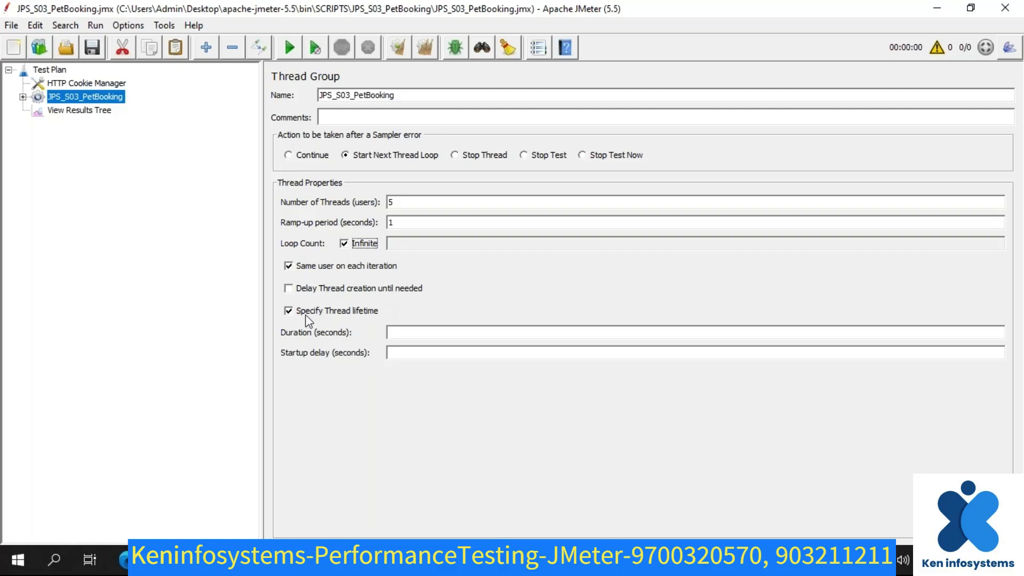
- Set the thread group's duration to 300 seconds and its startup delay to 10 seconds
click(405, 333)
text(300)
click(354, 353)
click(161, 143)
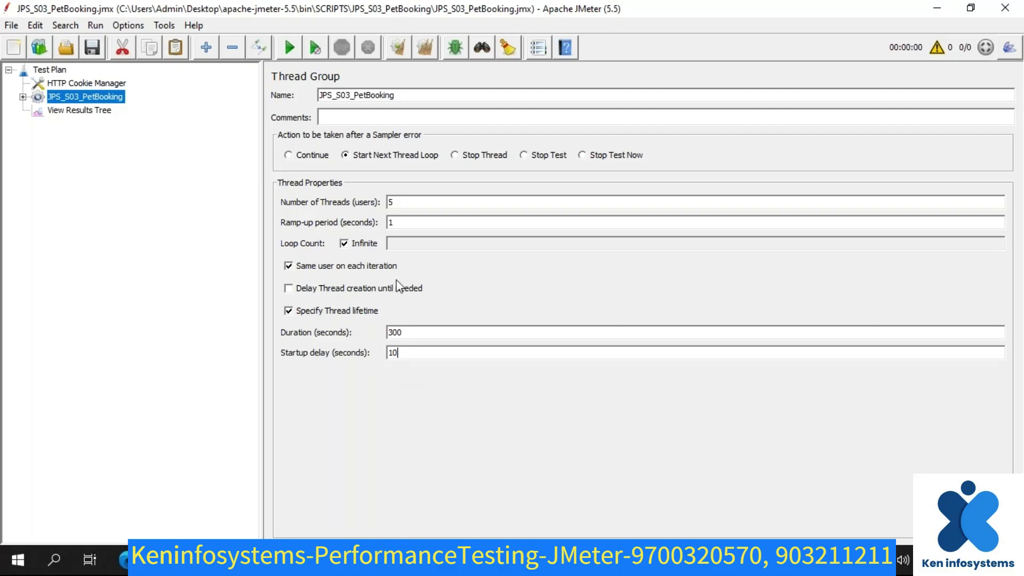
- Clear the thread group's startup delay
double_click(404, 352)
key(BackSpace)
mouse_move(275, 560)
- Try to move Simple Data Writer and Aggregate Report out of the thread group to the test plan level
click(66, 111)
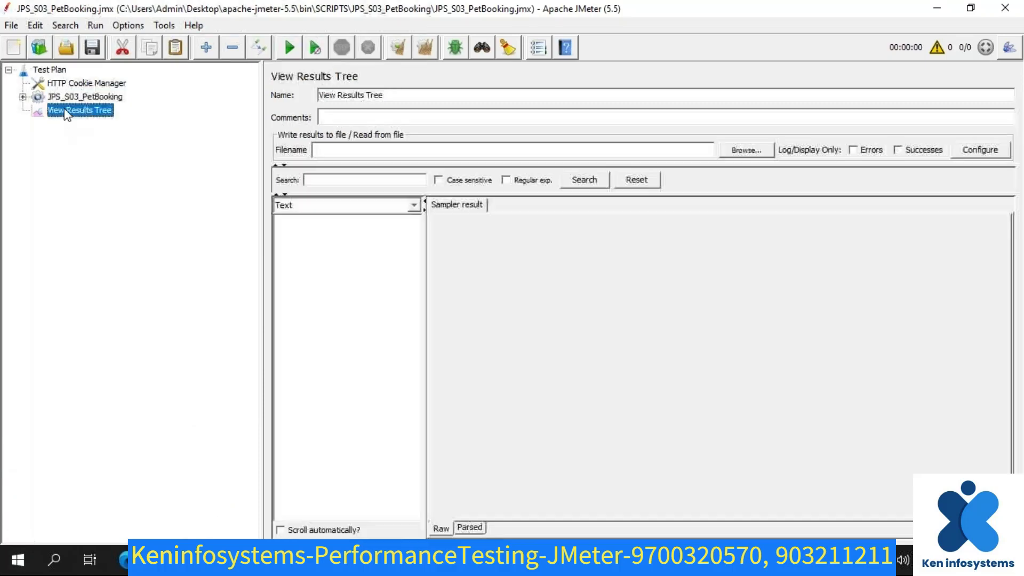
click(23, 97)
scroll(166, 306, down, 1)
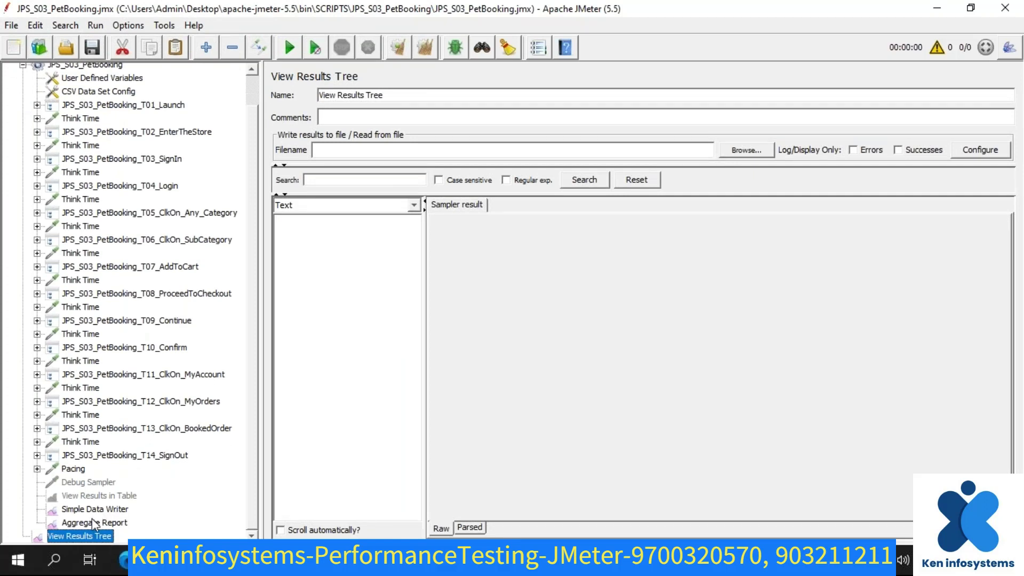
drag(87, 511, 86, 545)
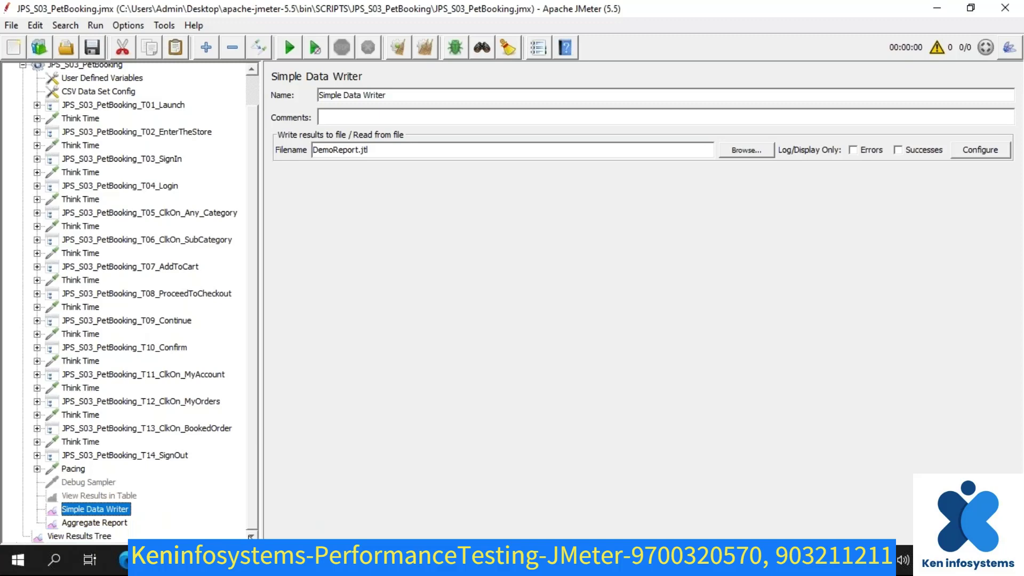
ctrl+click(96, 522)
drag(96, 523, 102, 540)
- Remove the View Results Tree listener from the test plan level
click(100, 535)
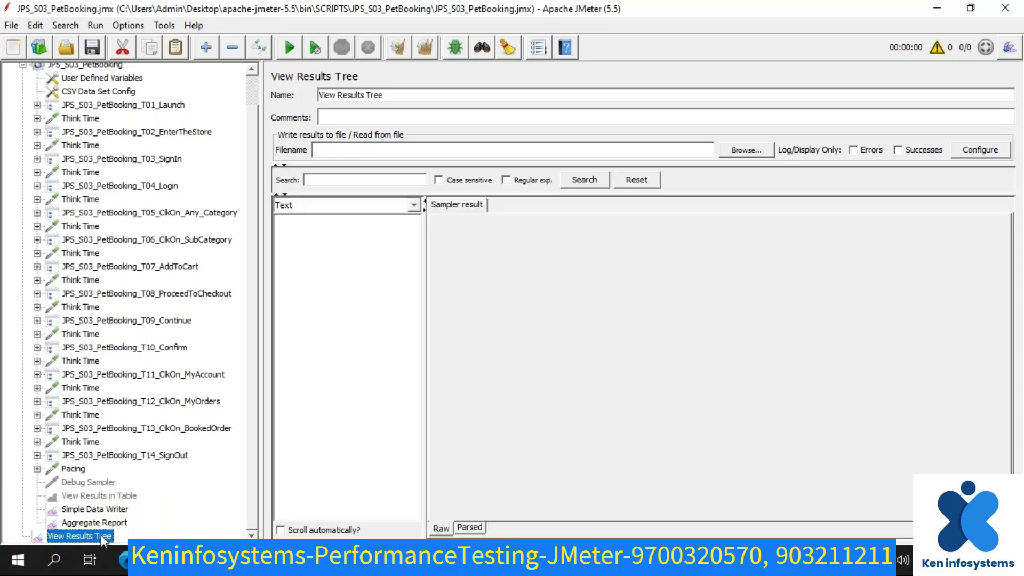
key(Delete)
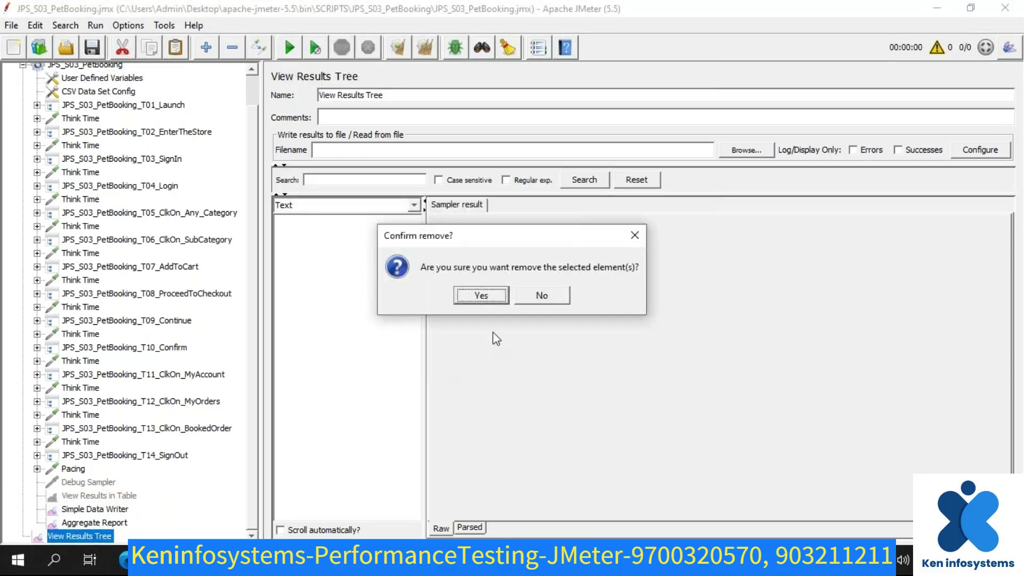
click(480, 295)
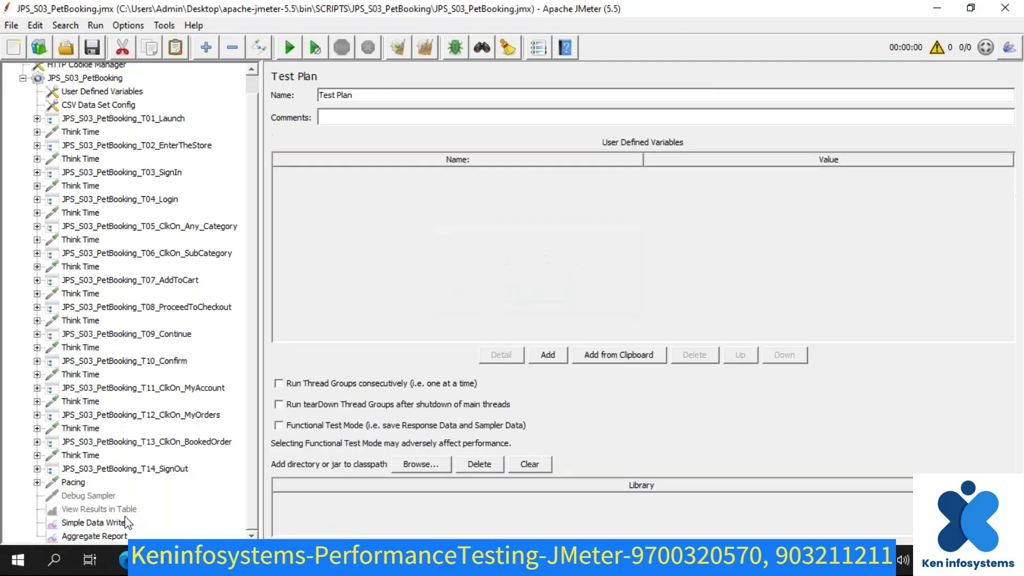
click(98, 522)
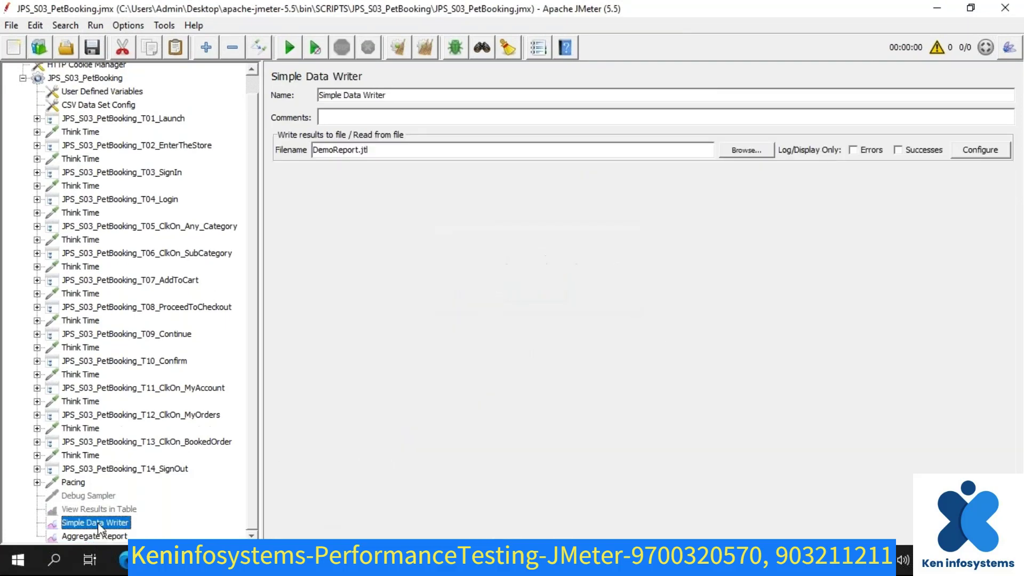
key(Delete)
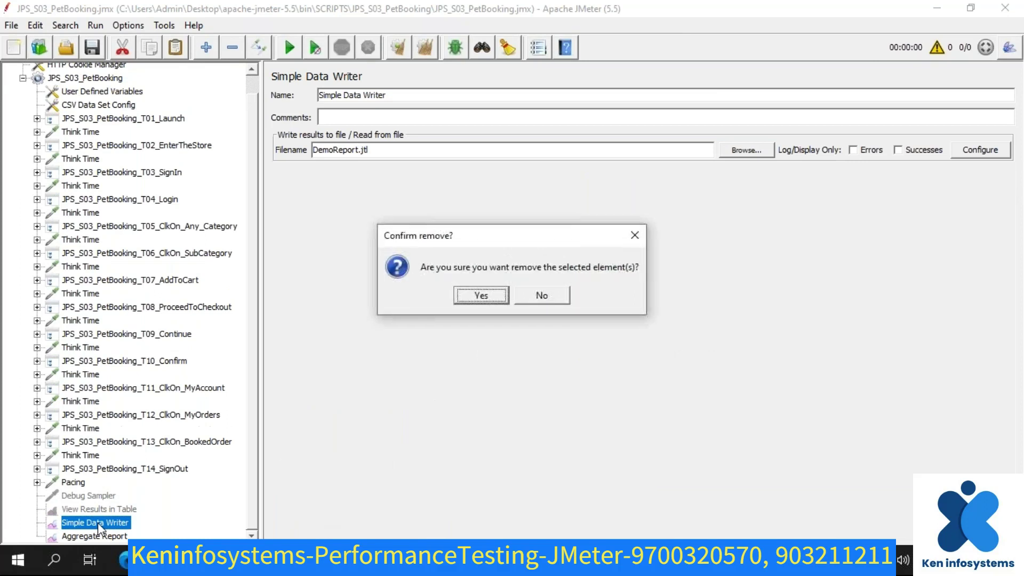
click(566, 295)
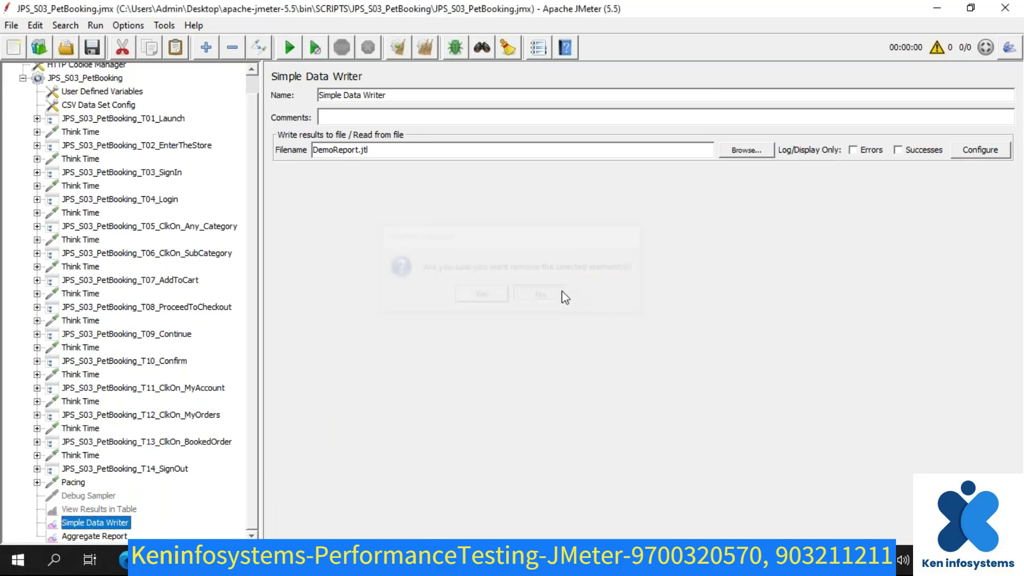
key(ctrl+t)
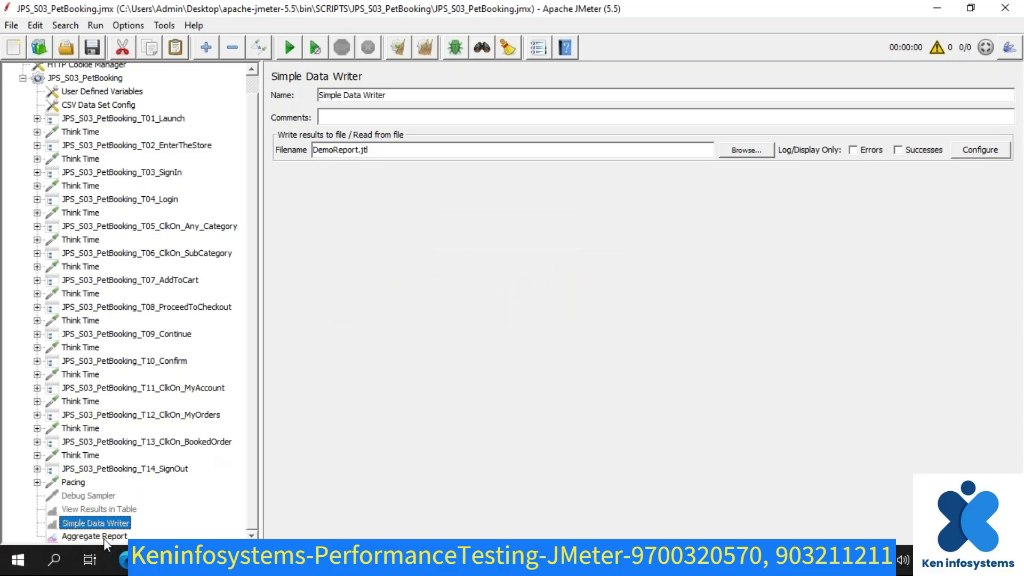
key(ctrl+t)
- Set the ramp-up period of the JPS_S03_PetBooking thread group to 5 seconds
scroll(194, 345, up, 1)
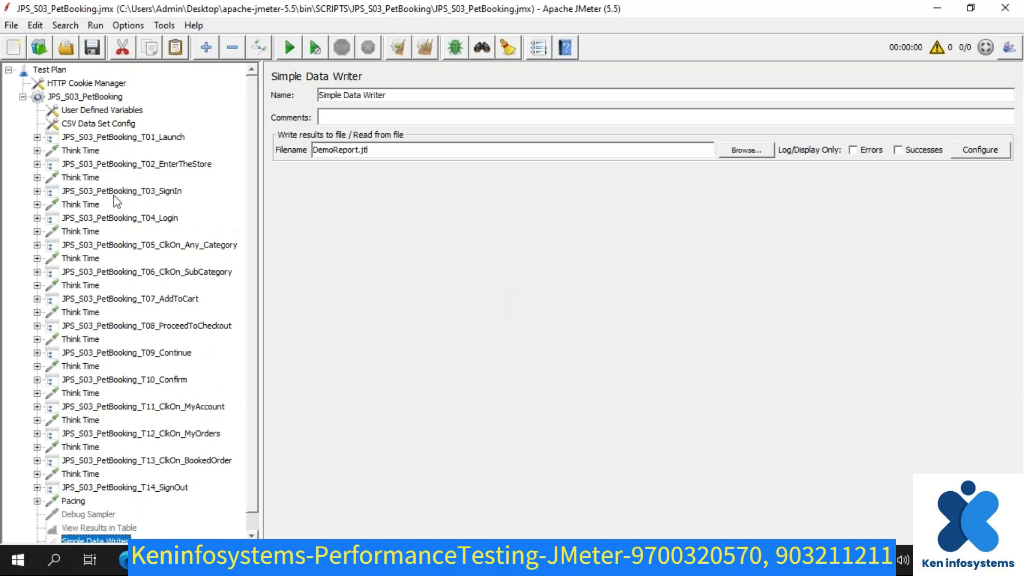
click(68, 97)
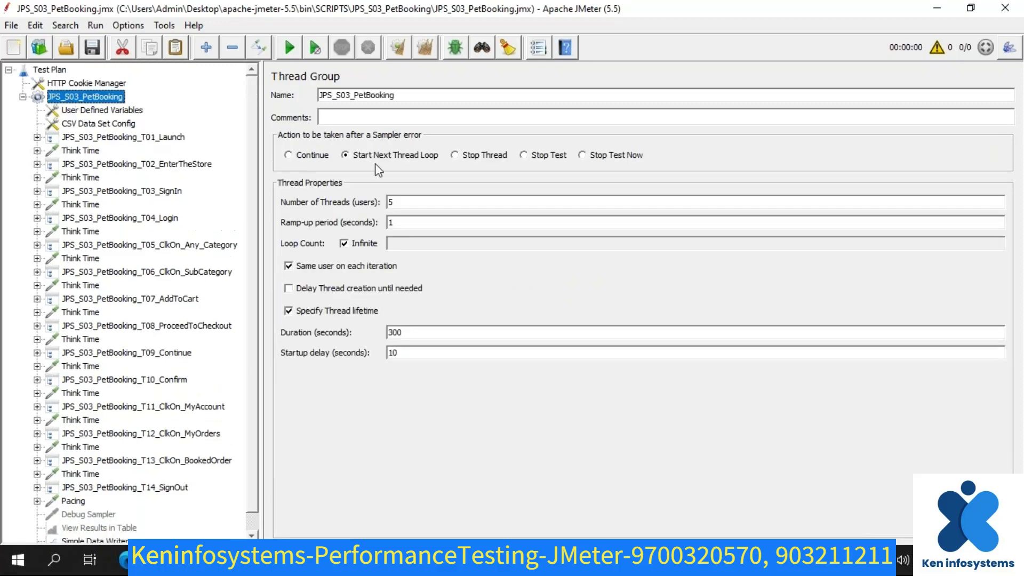
click(397, 222)
double_click(397, 223)
- Set the Fixed_Pacing user defined variable to 3000
click(112, 110)
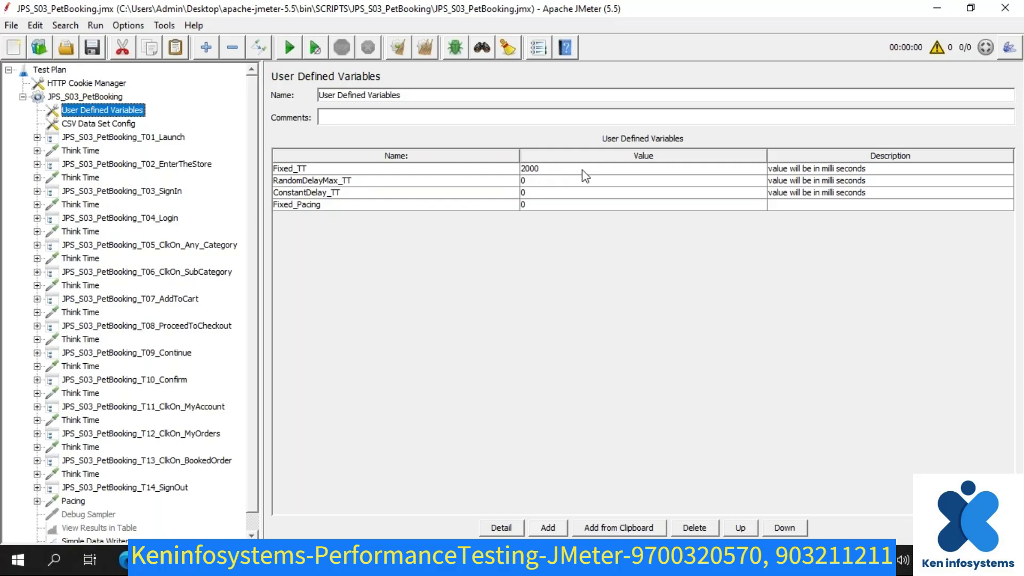
click(531, 204)
double_click(530, 204)
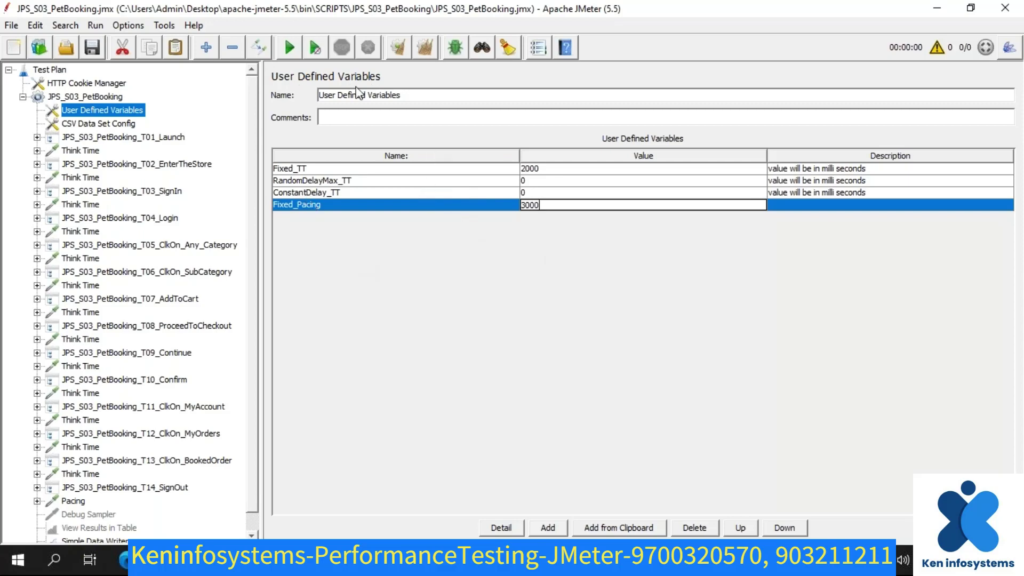
- Examine the first Think Time's pause duration, its Pause timer's random and constant delays, and the user defined variables they reference
click(36, 137)
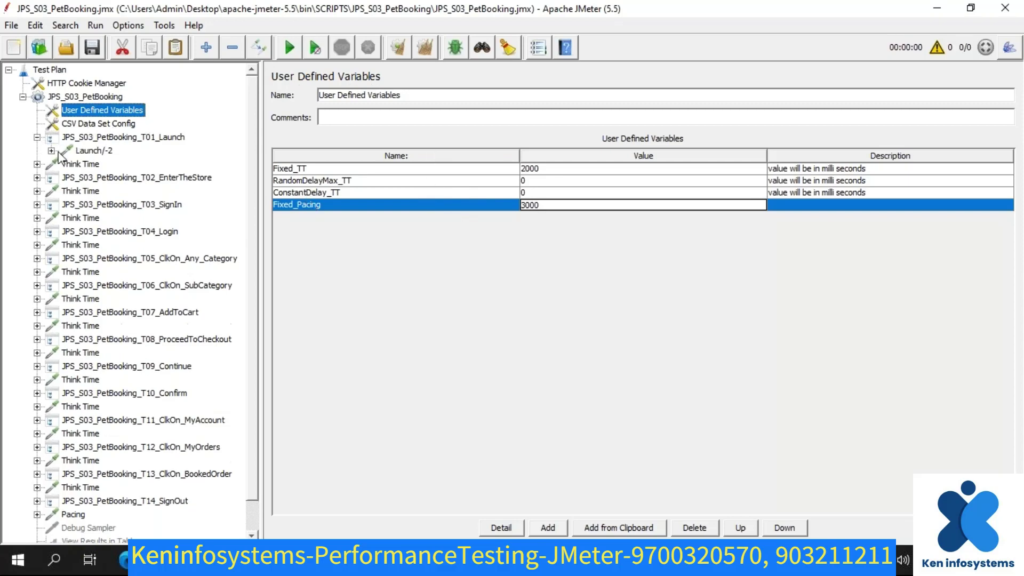
click(51, 151)
click(51, 151)
click(37, 137)
double_click(80, 150)
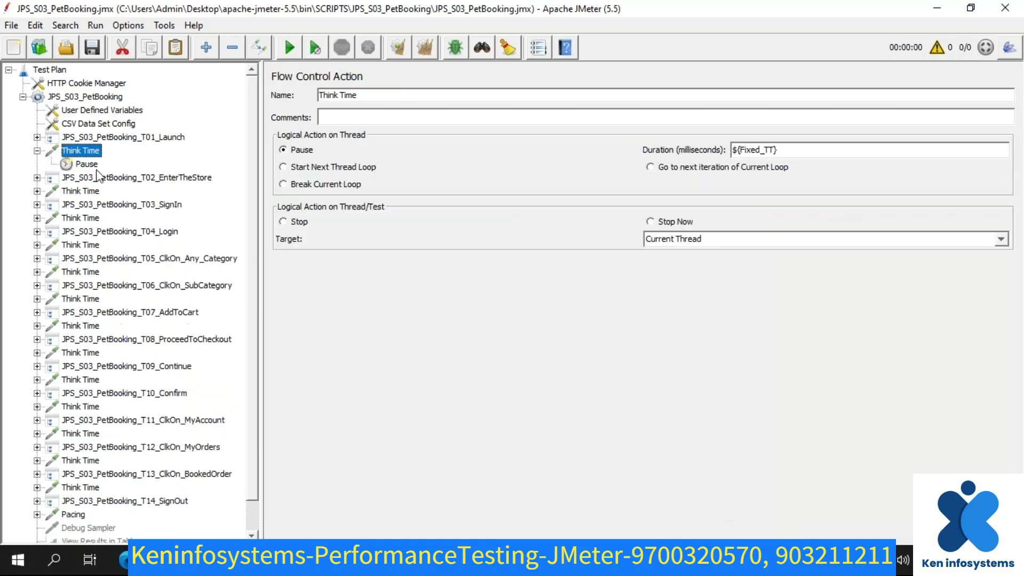
click(86, 164)
click(85, 150)
drag(777, 149, 699, 150)
click(88, 164)
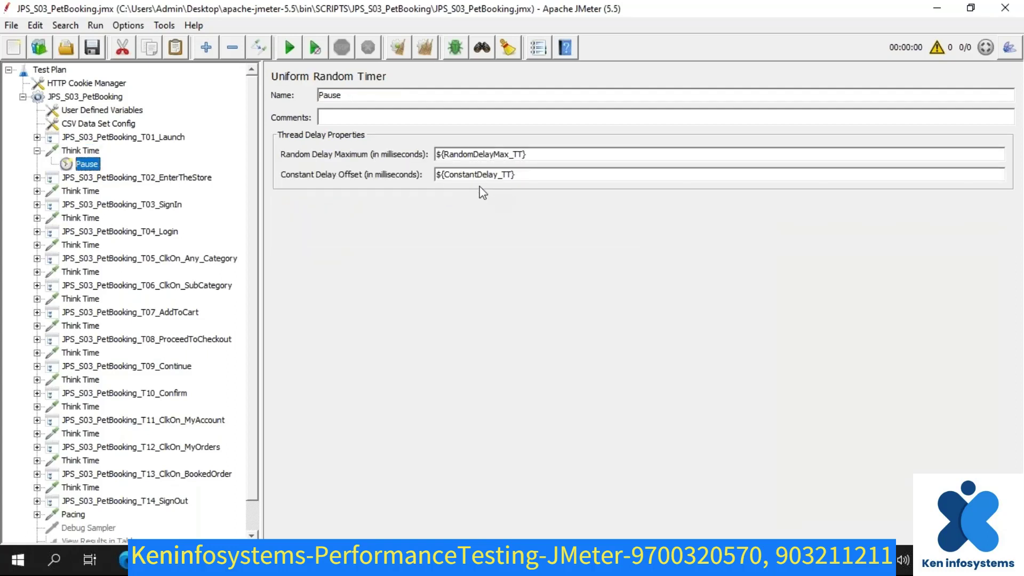
click(81, 113)
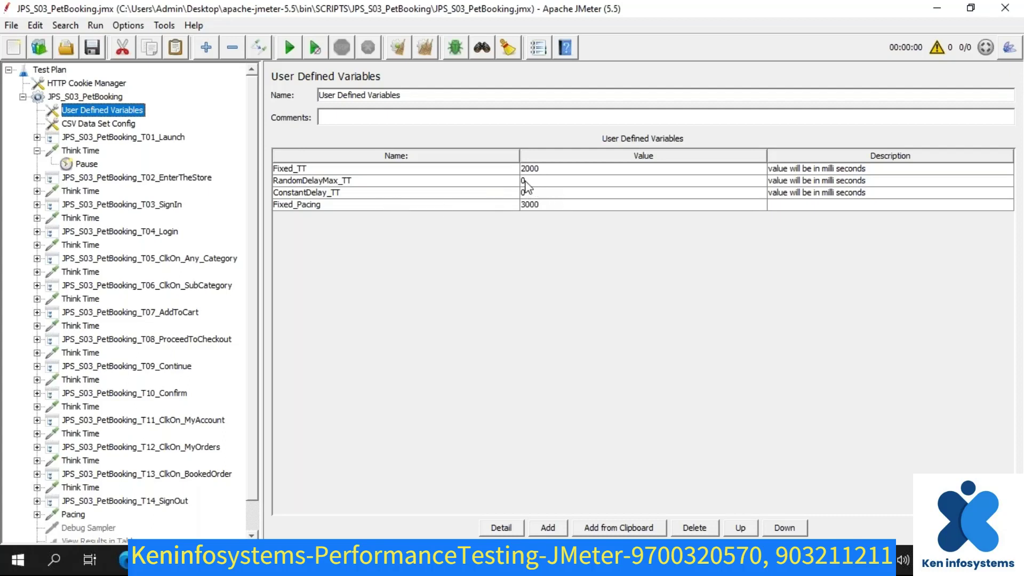
click(37, 151)
- Add a View Results Tree listener to the JPS_S03_PetBooking thread group
scroll(160, 480, down, 1)
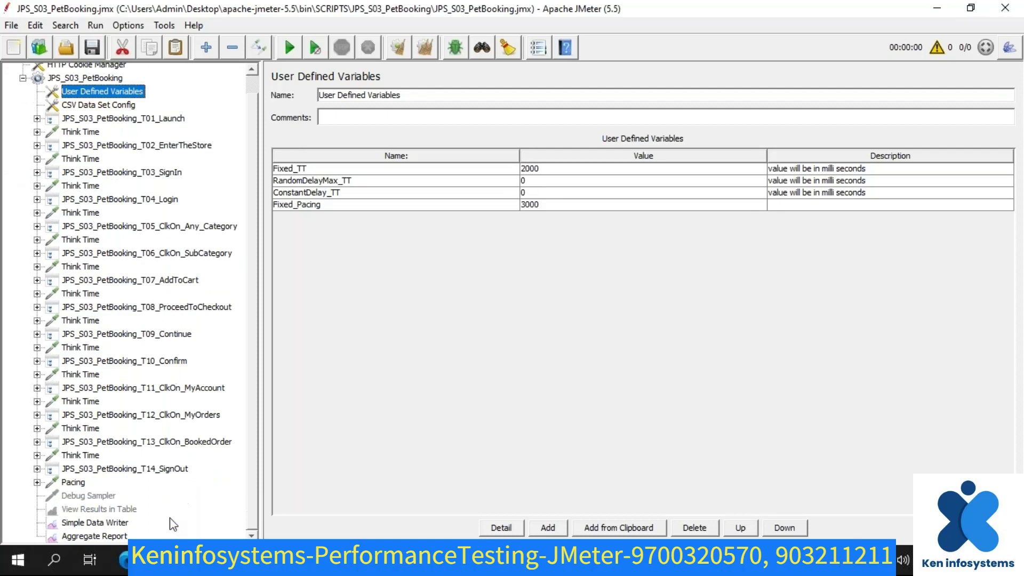
click(89, 511)
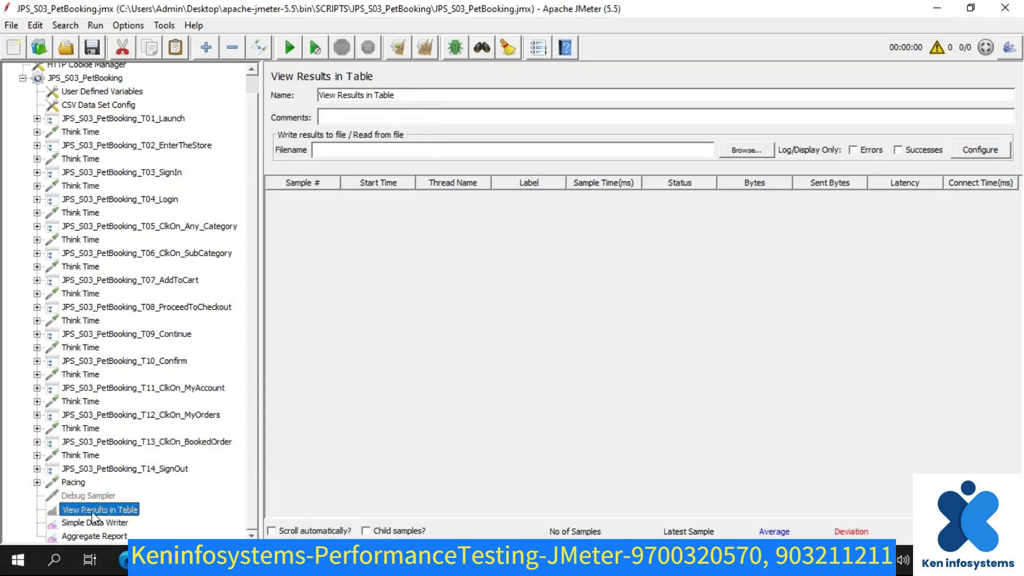
click(101, 525)
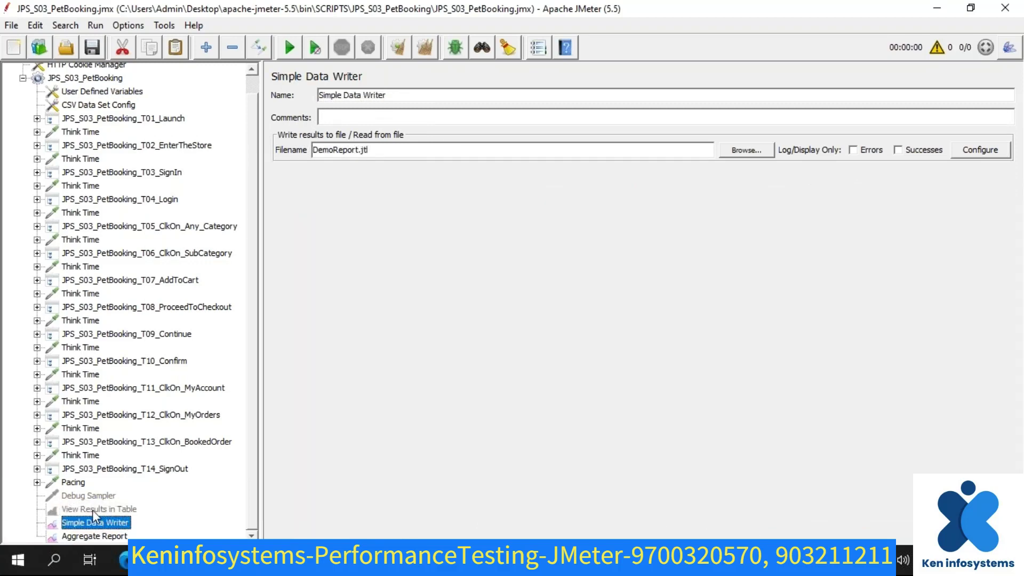
click(91, 510)
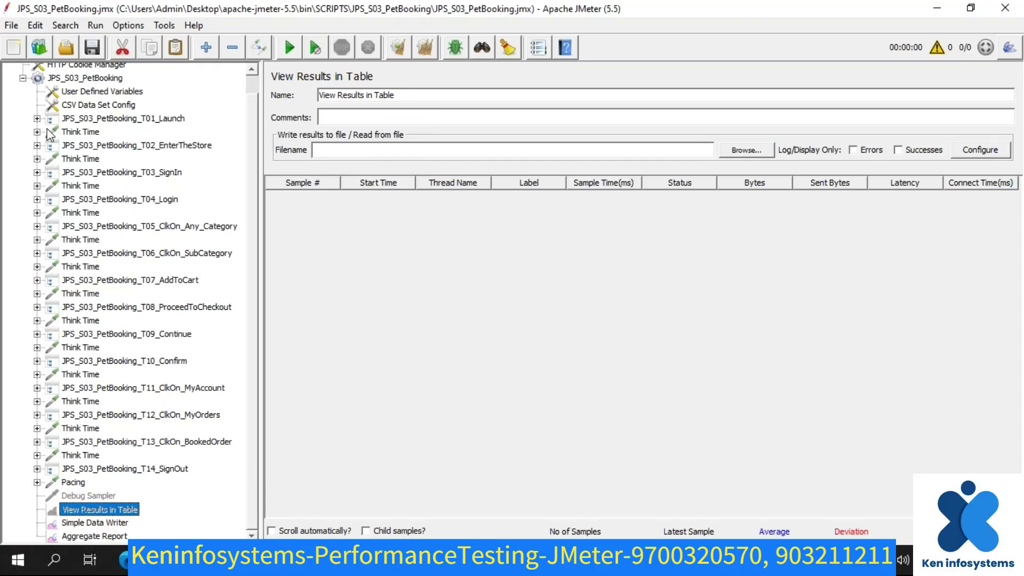
right_click(84, 80)
mouse_move(214, 91)
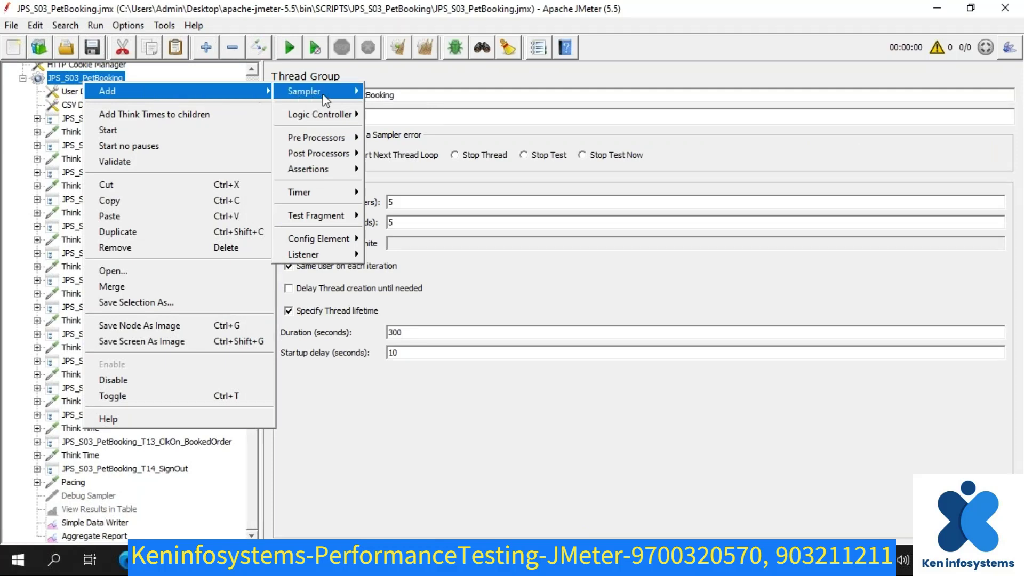
mouse_move(325, 93)
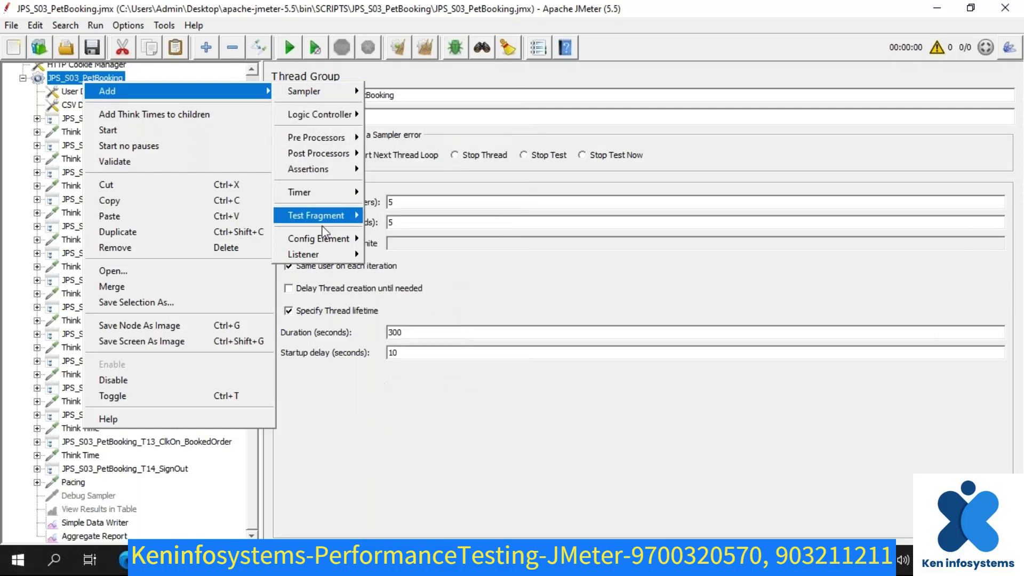
mouse_move(320, 254)
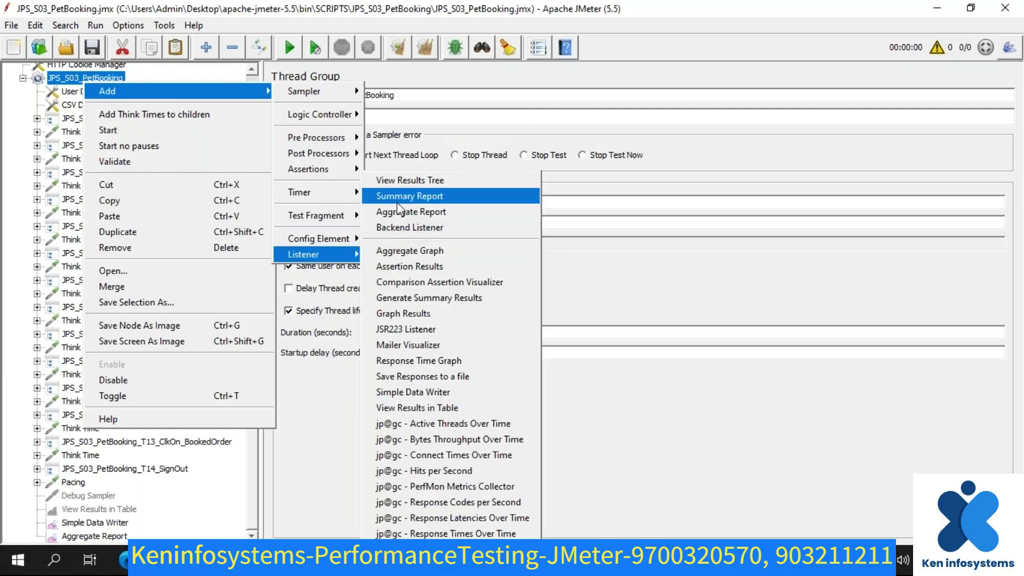
click(401, 180)
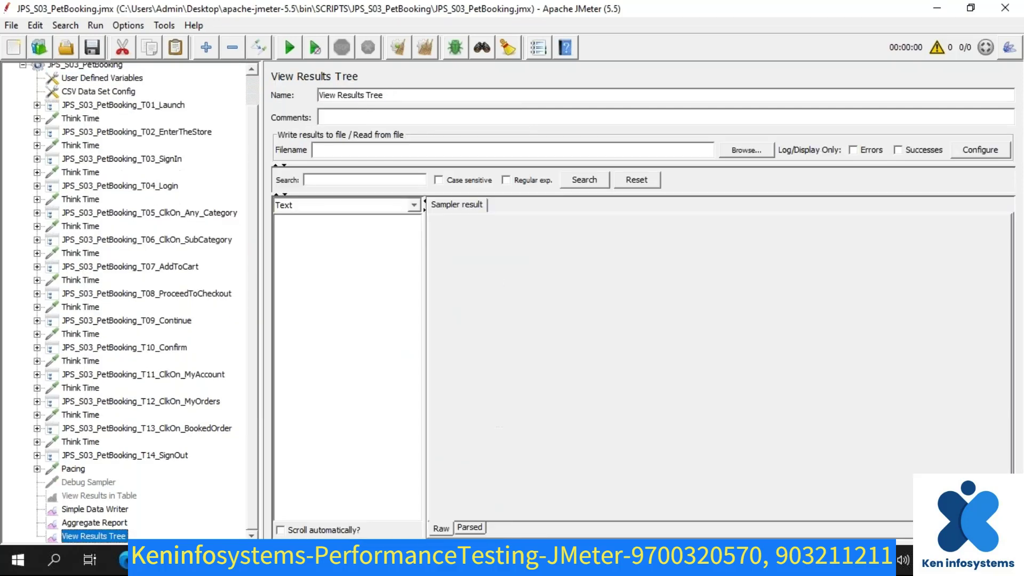
- Review the thread group's Debug Sampler and its View Results Tree, Simple Data Writer, View Results in Table and Aggregate Report listeners
click(108, 525)
click(108, 536)
click(103, 508)
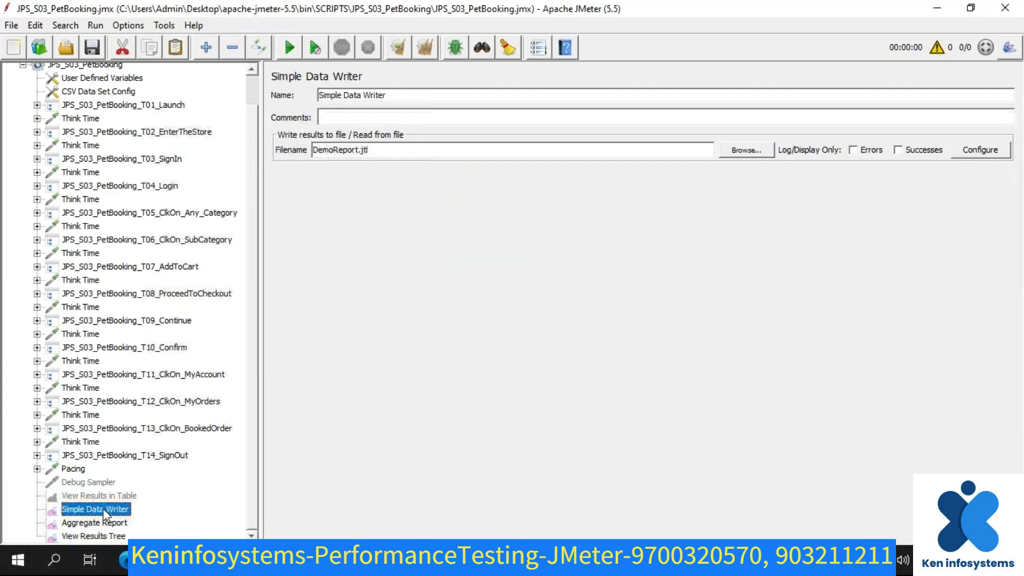
click(116, 537)
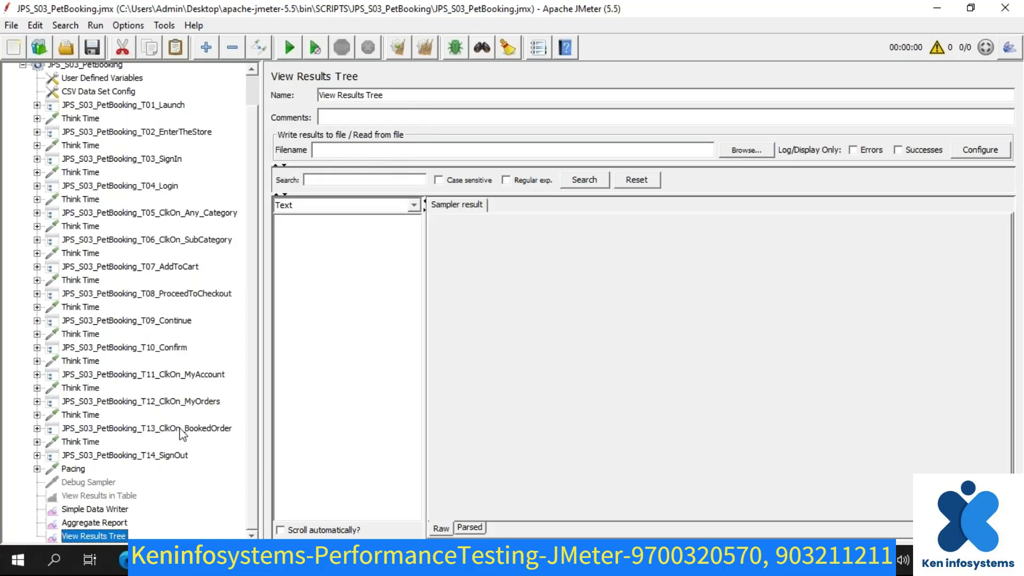
click(107, 510)
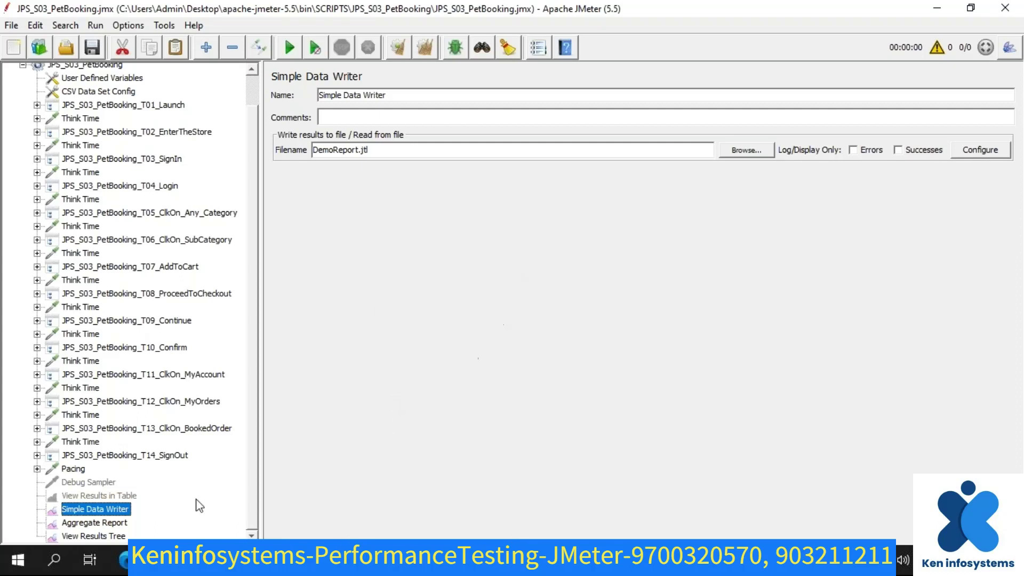
click(101, 539)
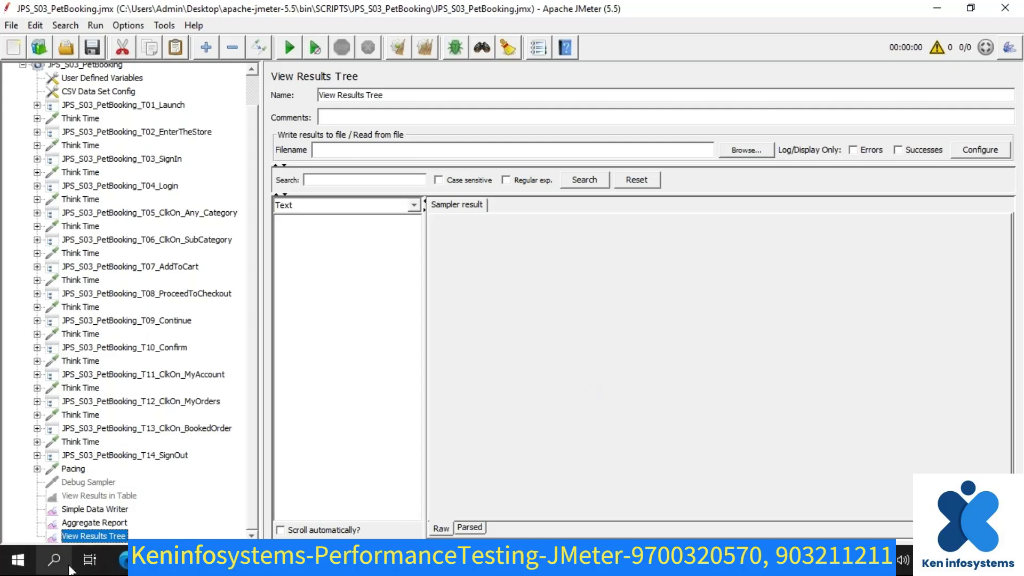
click(116, 495)
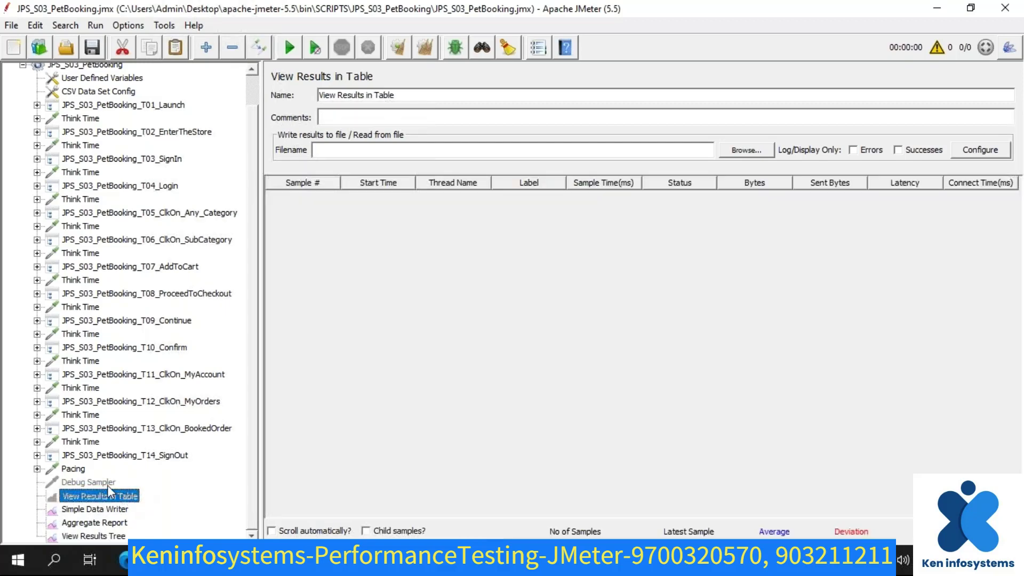
click(106, 482)
click(102, 510)
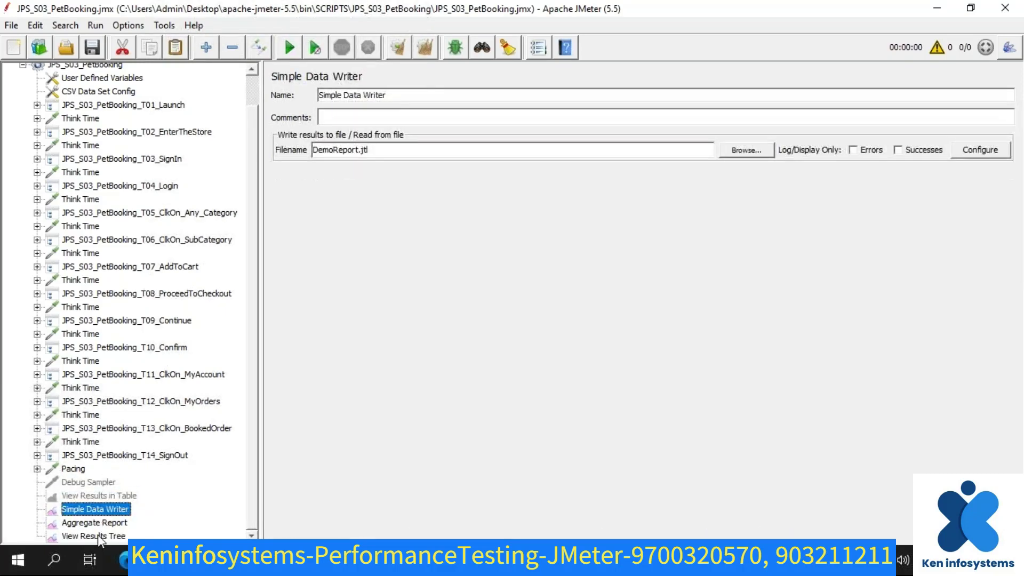
click(98, 534)
click(102, 524)
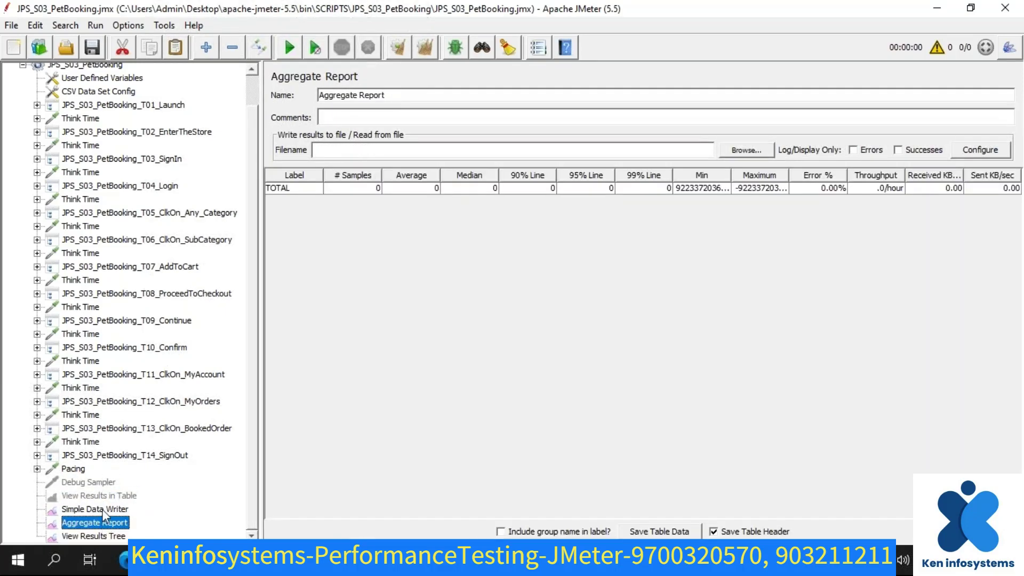
- Set the Simple Data Writer's results file name to Results_2022_09_13.jtl
click(103, 510)
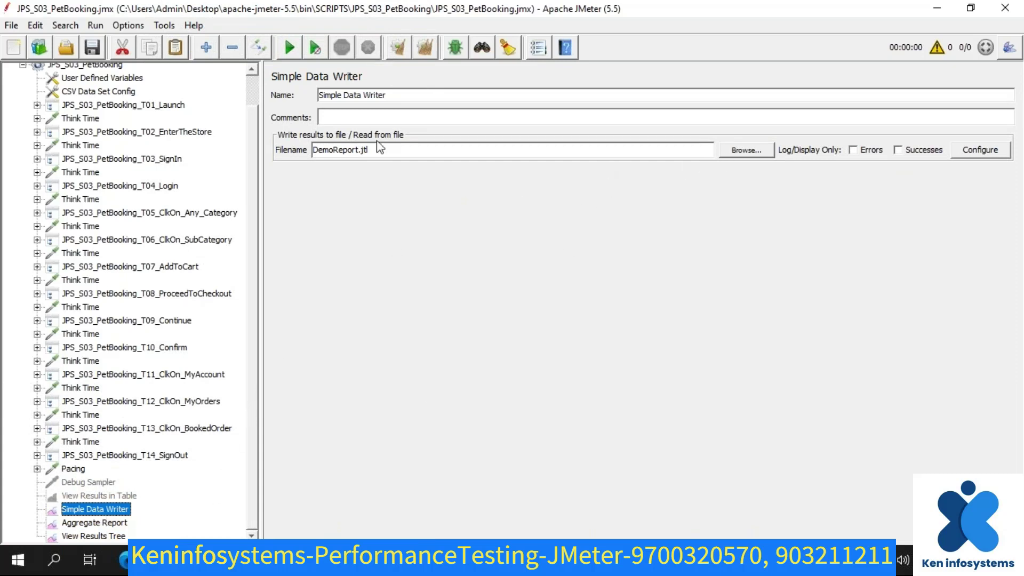
drag(370, 151, 267, 151)
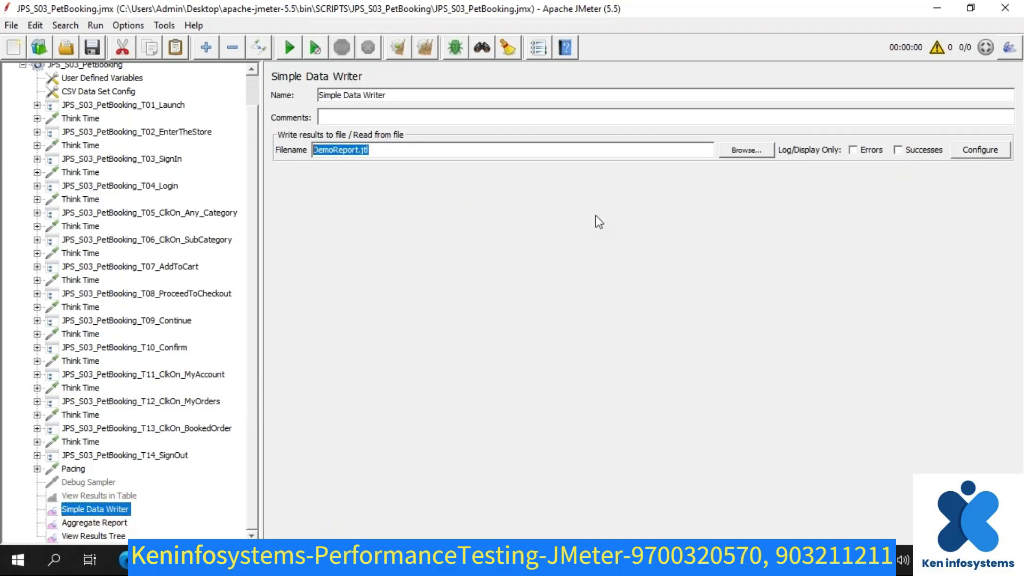
key(BackSpace)
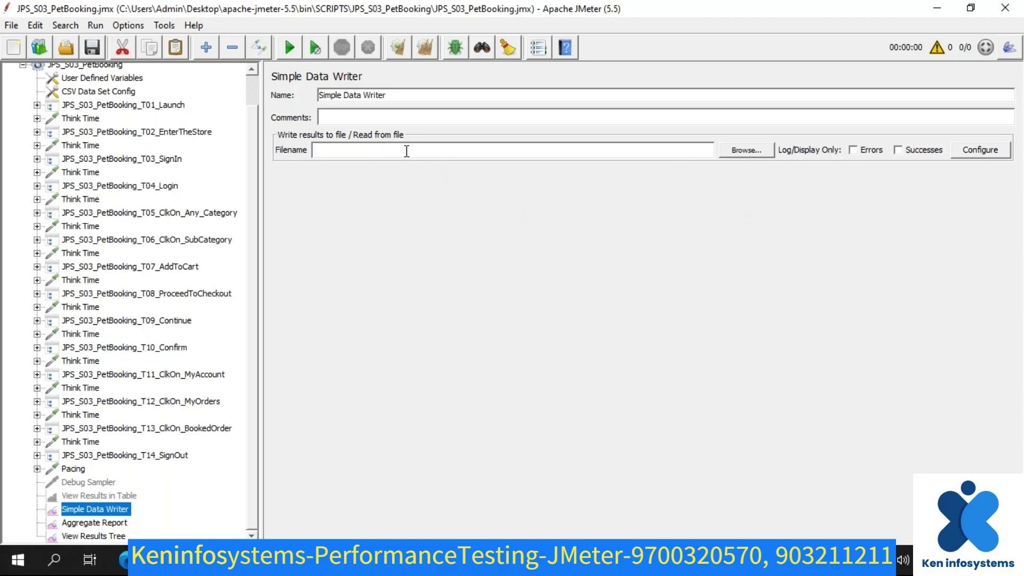
text(Results)
text(_2022_09_13.jtl)
mouse_move(400, 130)
mouse_down()
mouse_move(297, 144)
mouse_move(387, 196)
mouse_move(425, 139)
mouse_move(394, 127)
mouse_up()
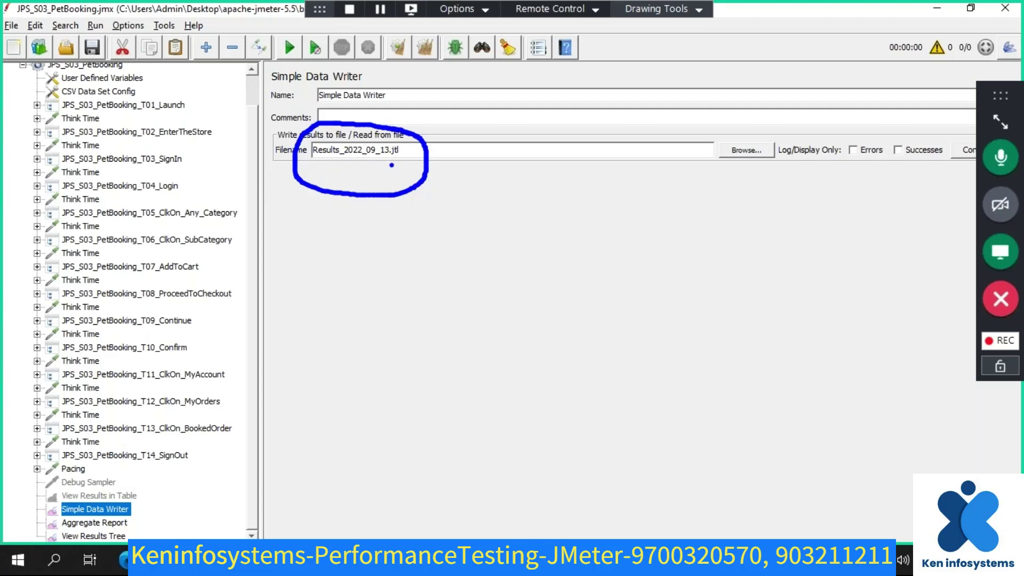
key(Escape)
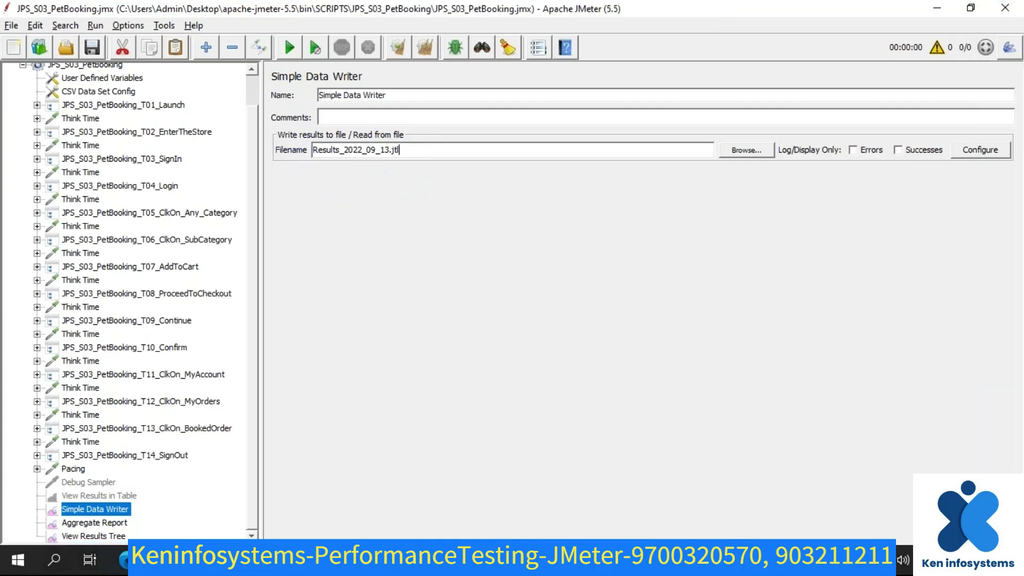
- Check the JMeter bin folder in File Explorer as the location where a results file without a path is stored
click(410, 153)
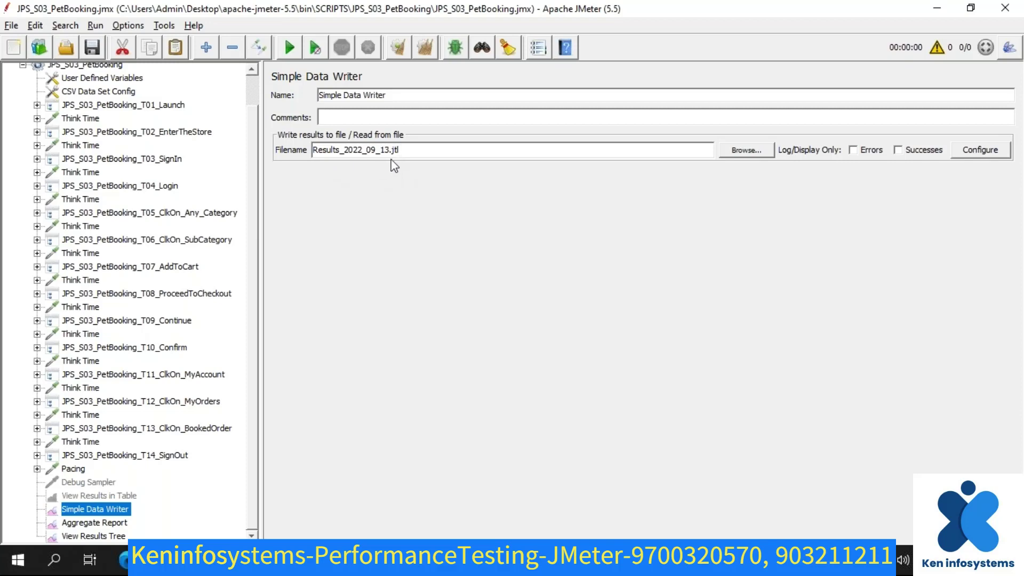
key(alt+Tab)
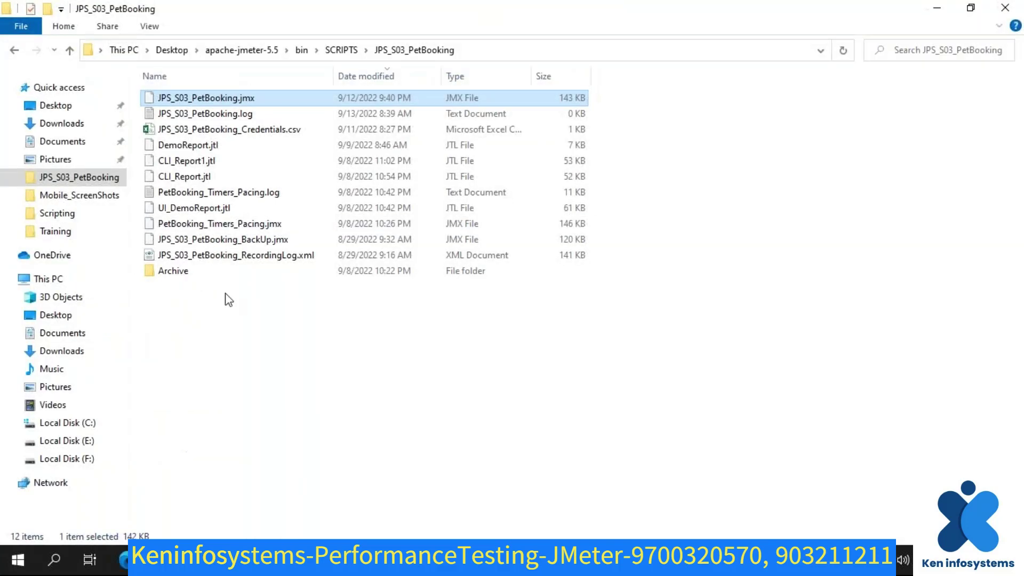
click(301, 50)
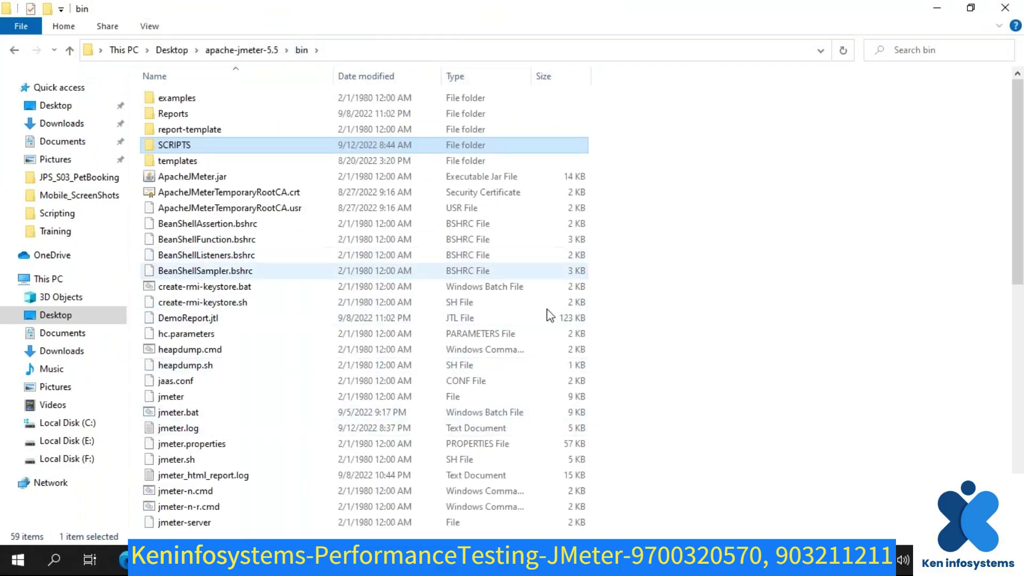
click(723, 340)
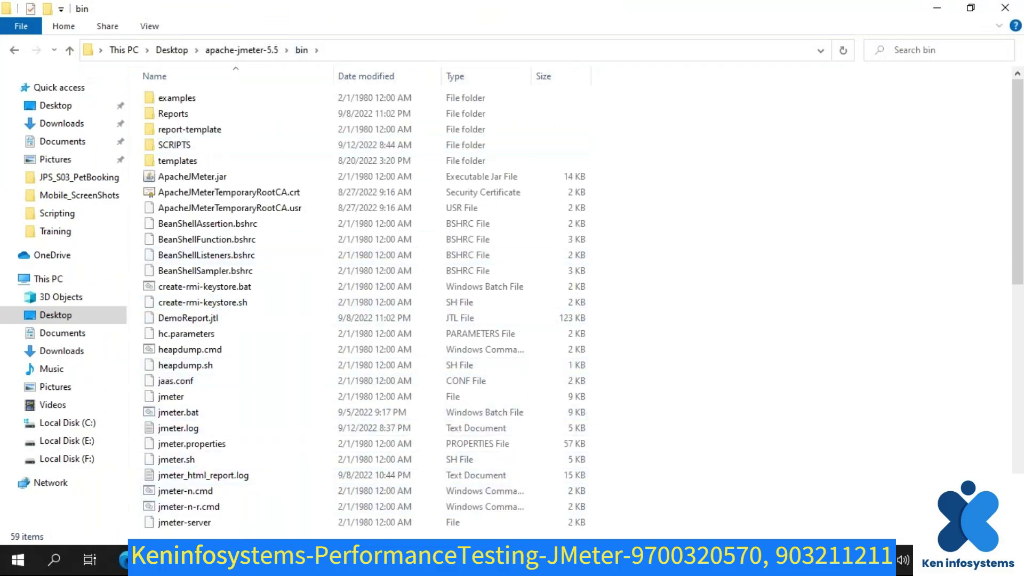
key(alt+Tab)
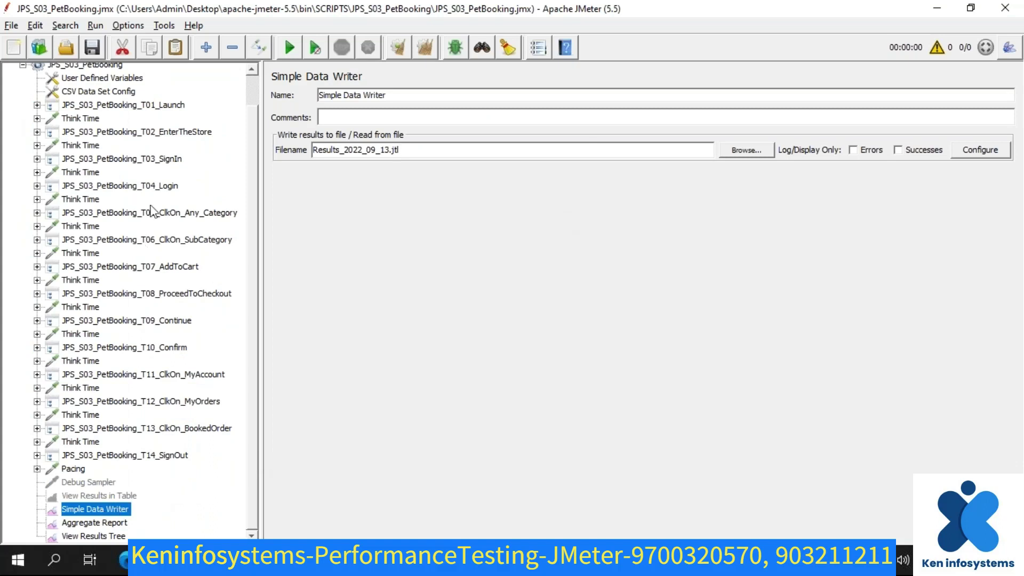
- Add a second Simple Data Writer listener to the JPS_S03_PetBooking thread group and disable its View Results Tree listener
scroll(144, 244, up, 1)
click(81, 95)
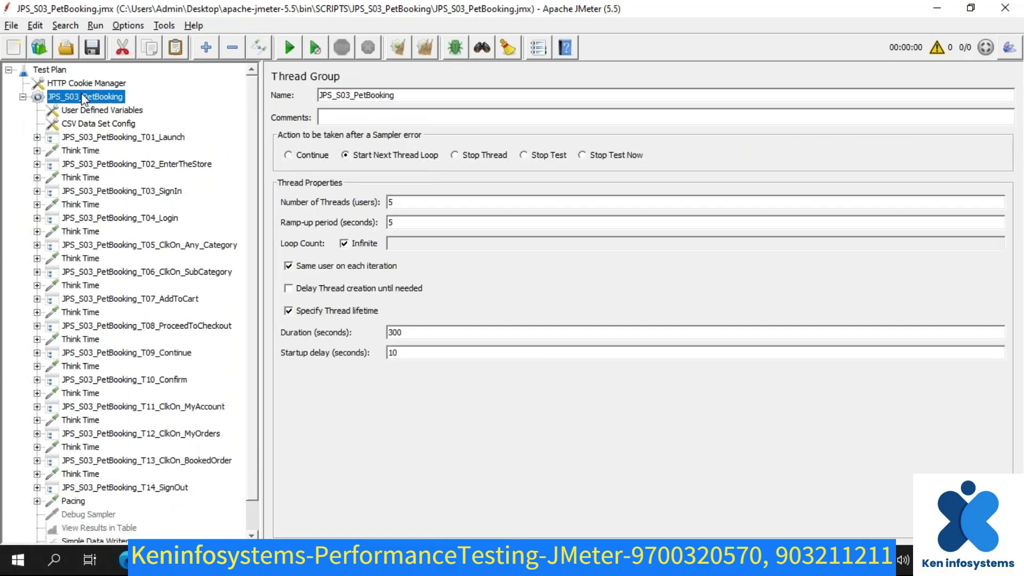
right_click(81, 95)
mouse_move(251, 103)
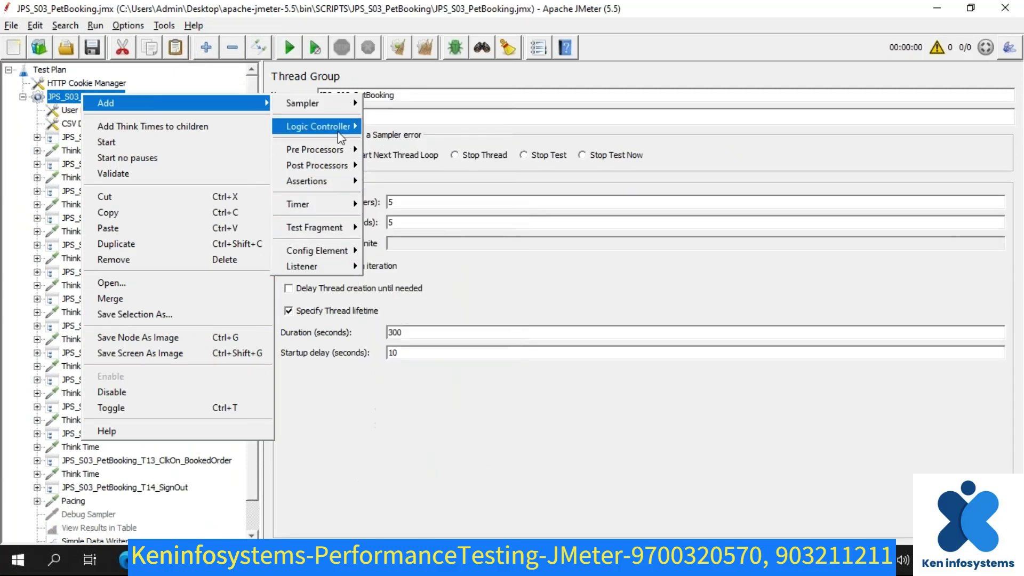
mouse_move(323, 265)
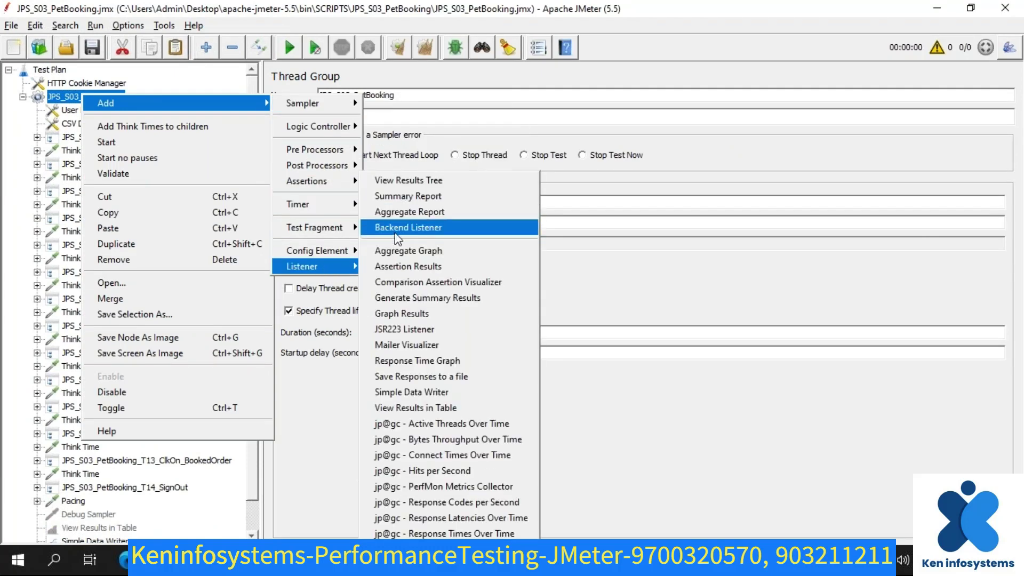
click(433, 393)
scroll(246, 478, down, 1)
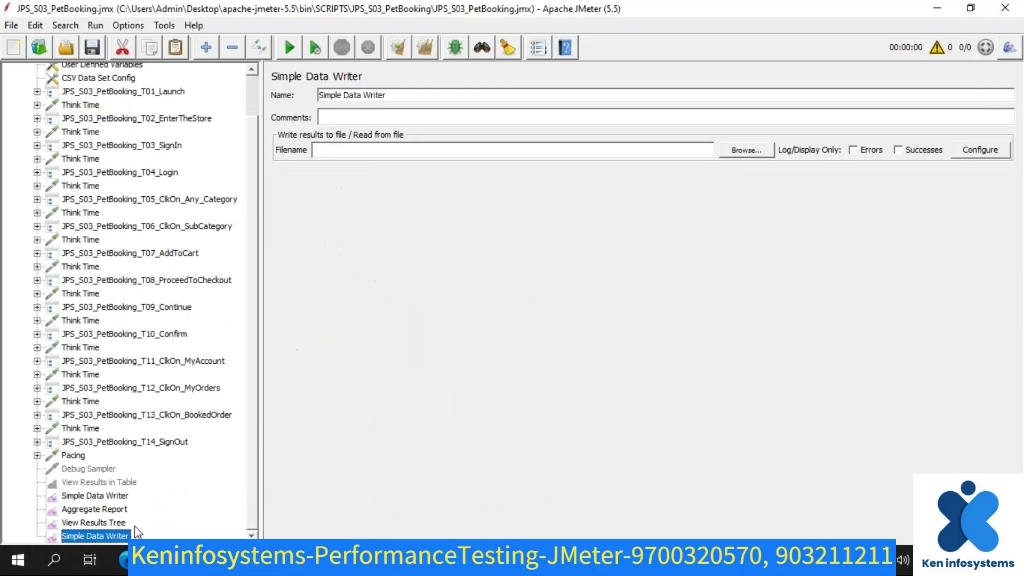
click(105, 524)
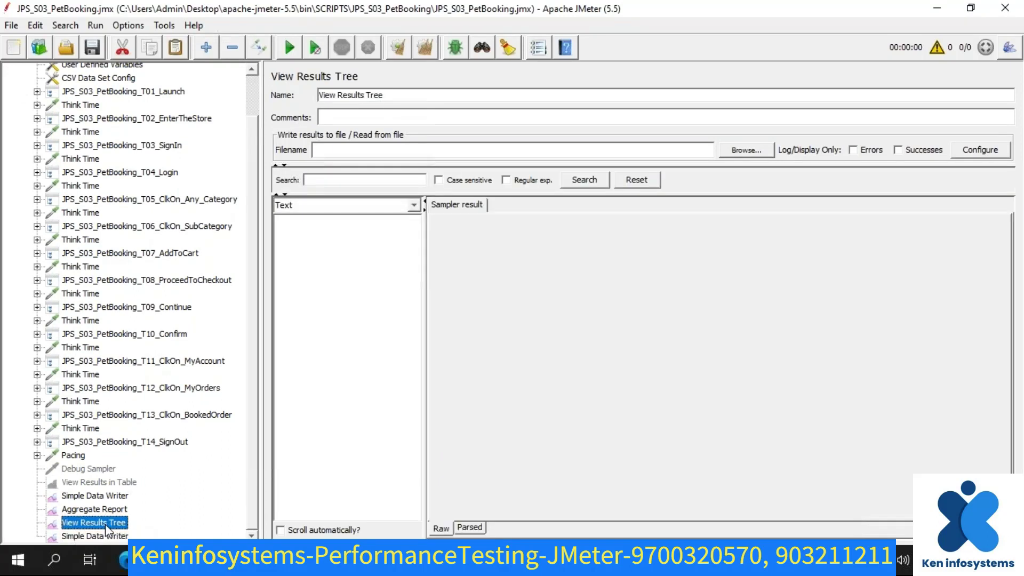
key(ctrl+t)
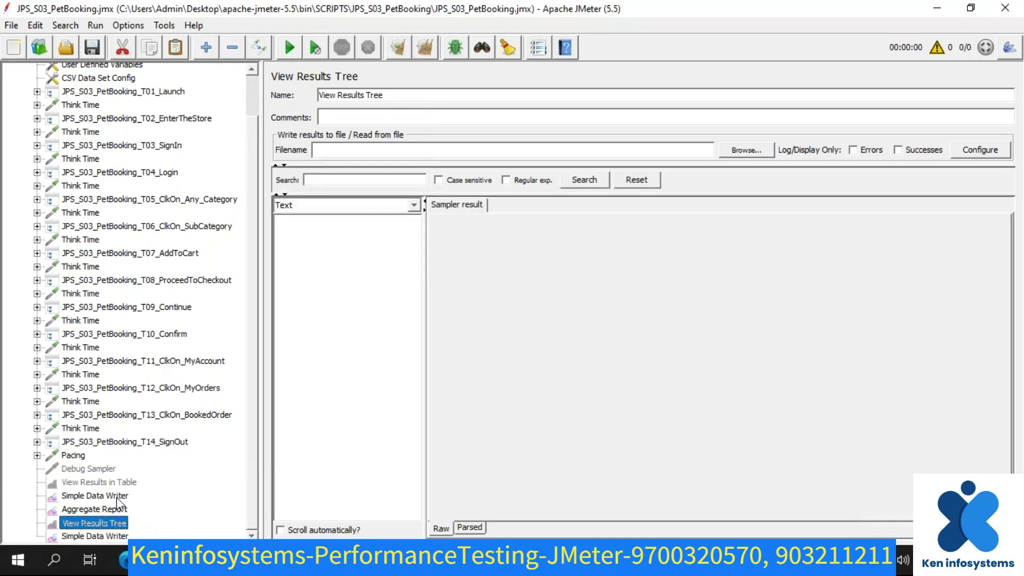
- Set the first Simple Data Writer's results file name to A_Results_2022_09_13.jtl
click(107, 537)
click(107, 496)
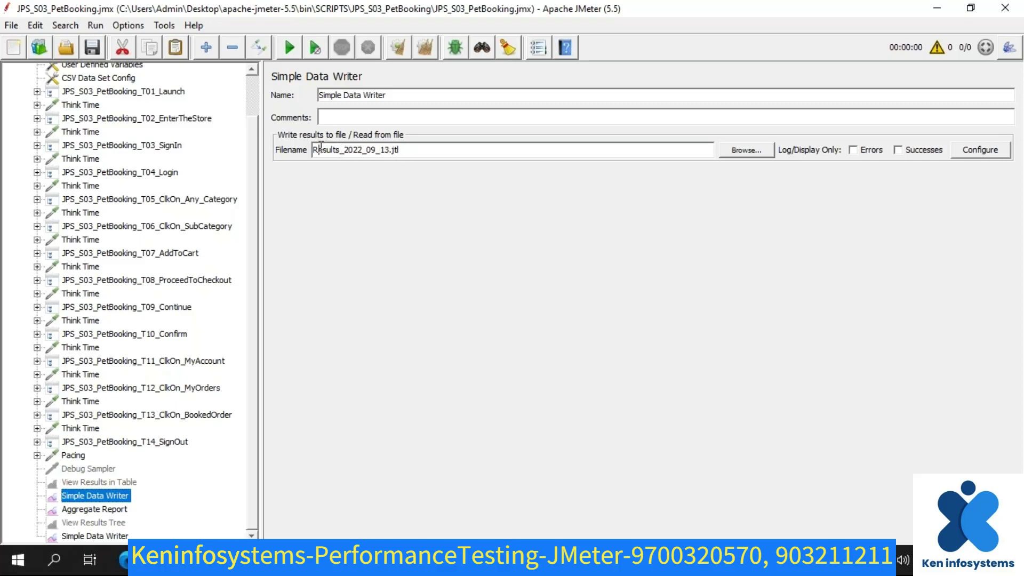
text(A)
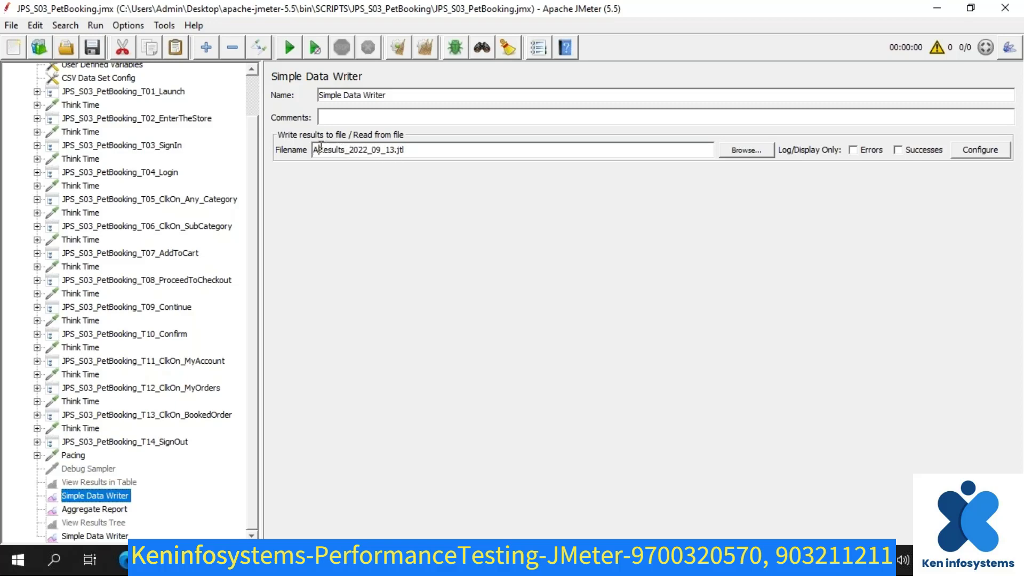
text(_)
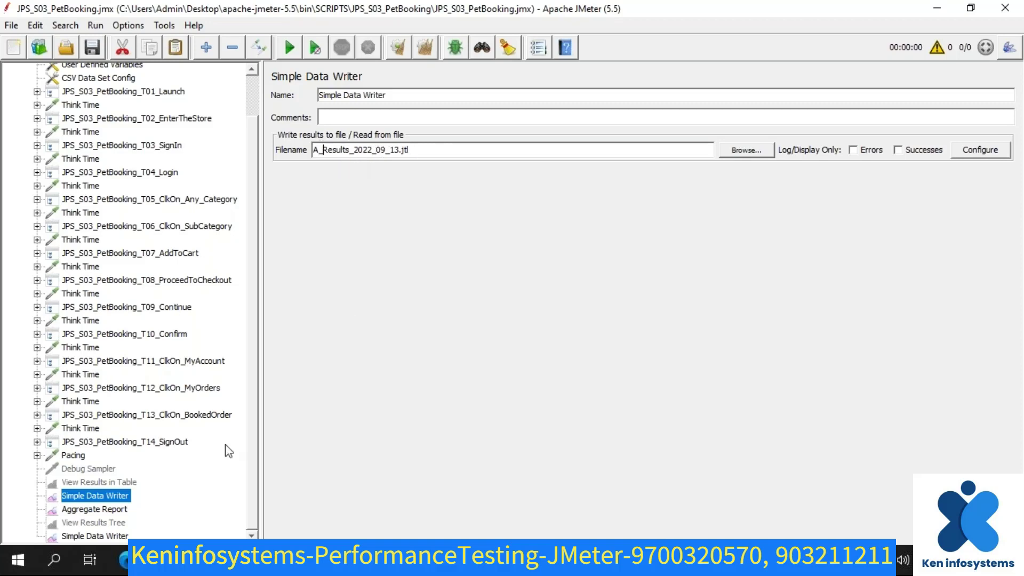
click(104, 537)
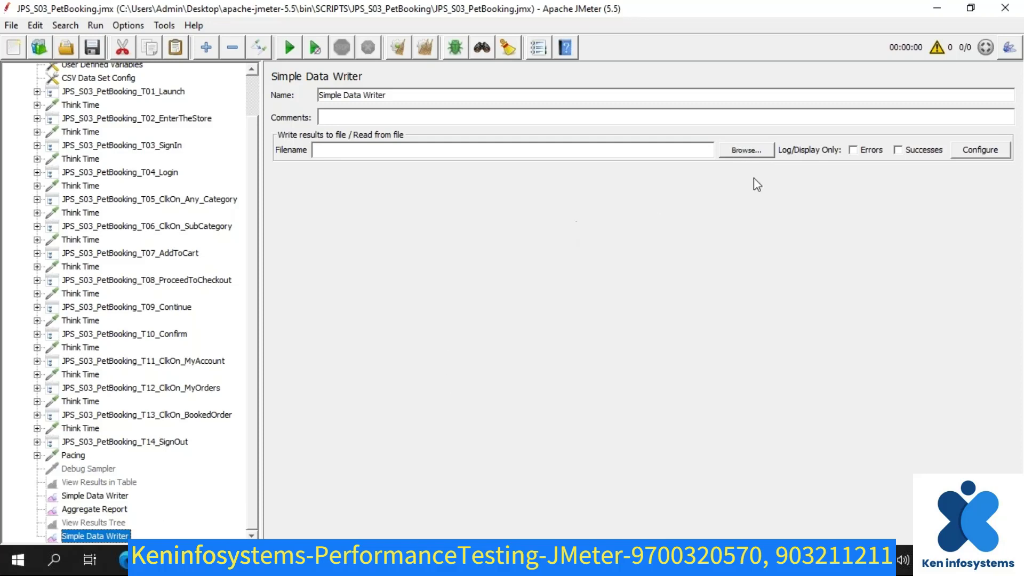
click(751, 157)
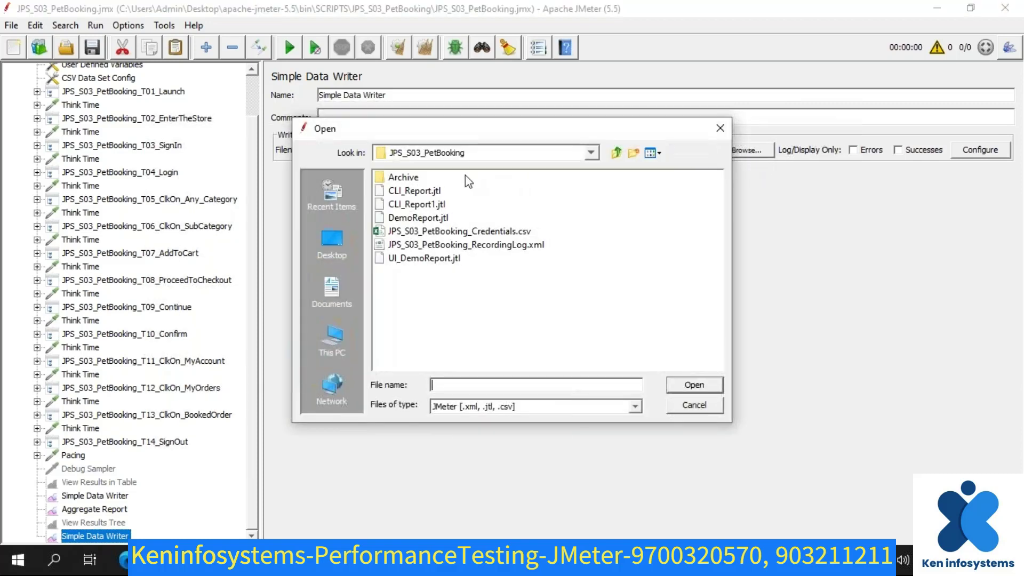
click(616, 153)
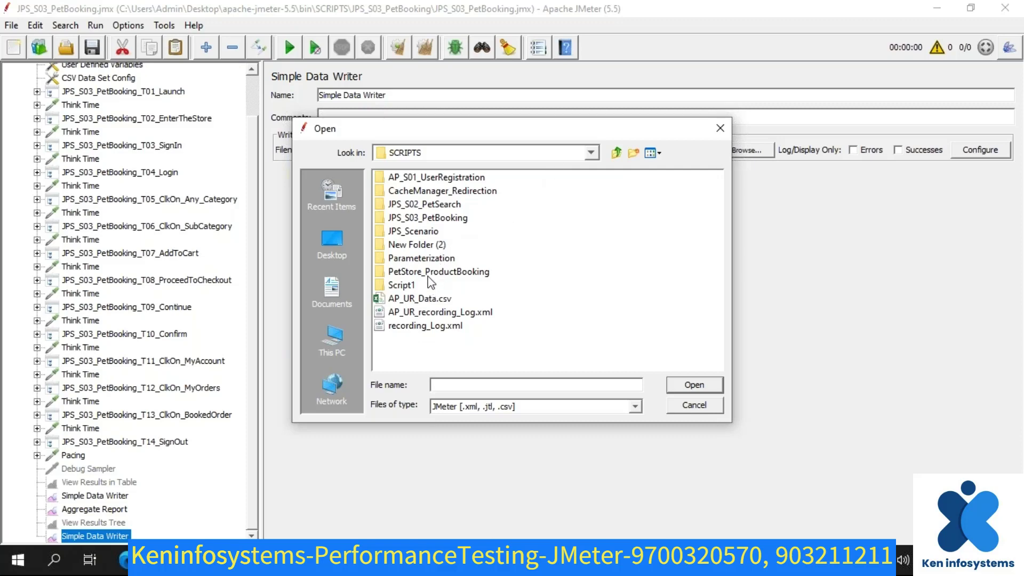
click(617, 153)
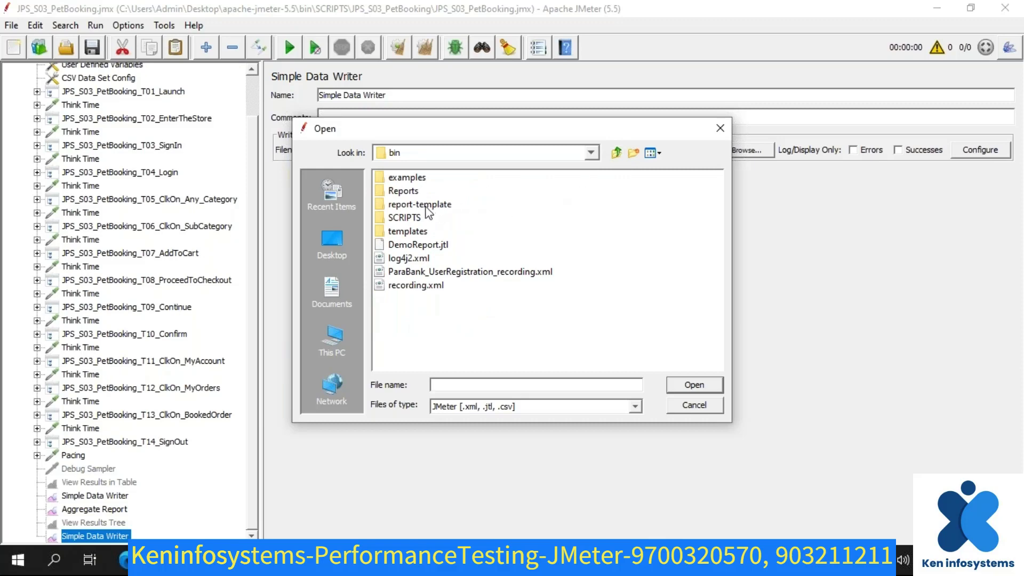
click(411, 190)
double_click(411, 190)
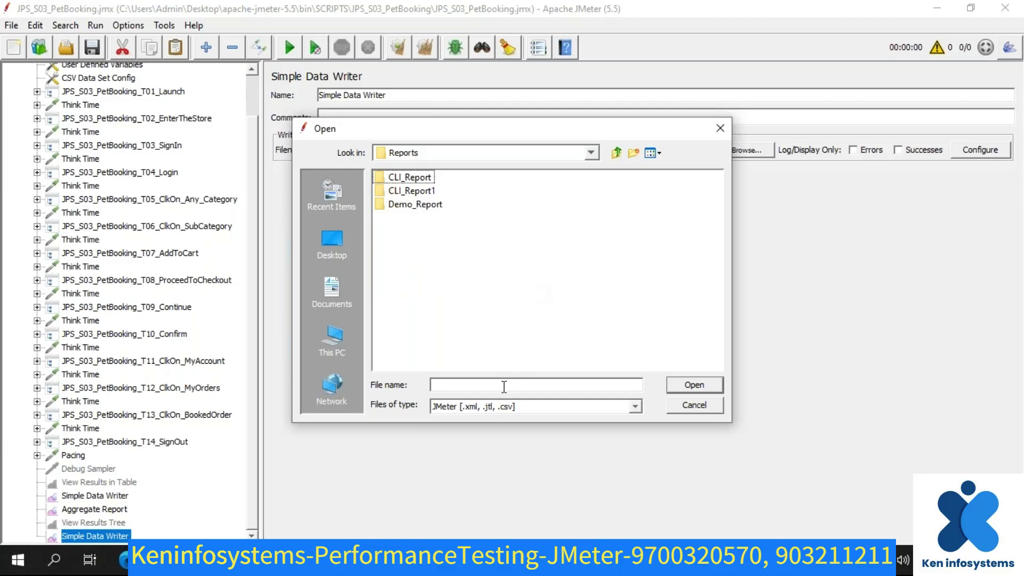
click(688, 385)
click(723, 129)
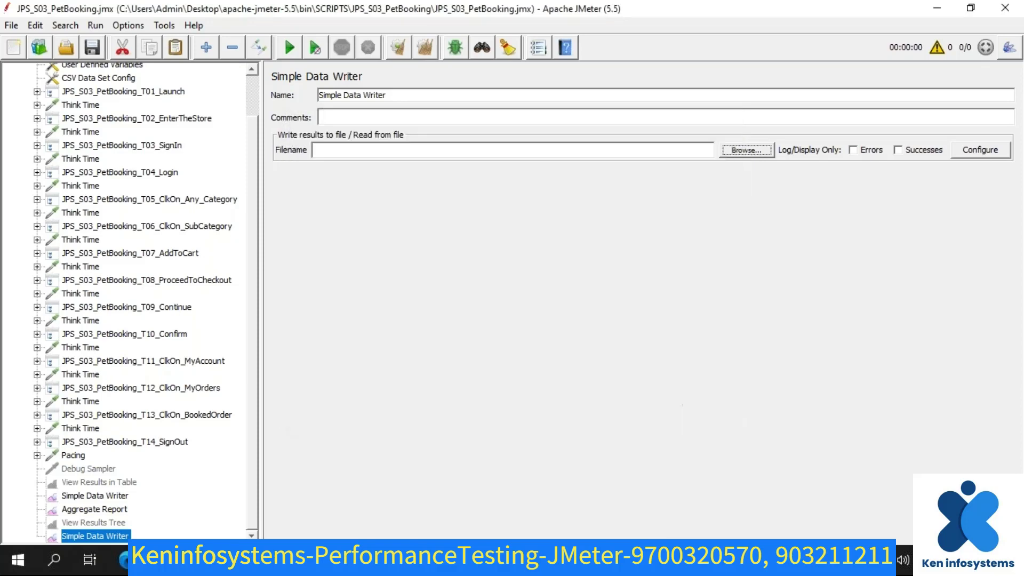
- Copy the Reports folder path from File Explorer into the second Simple Data Writer's file name as C:\Users\Admin\Desktop\apache-jmeter-5.5\bin\Reports\
key(alt+Tab)
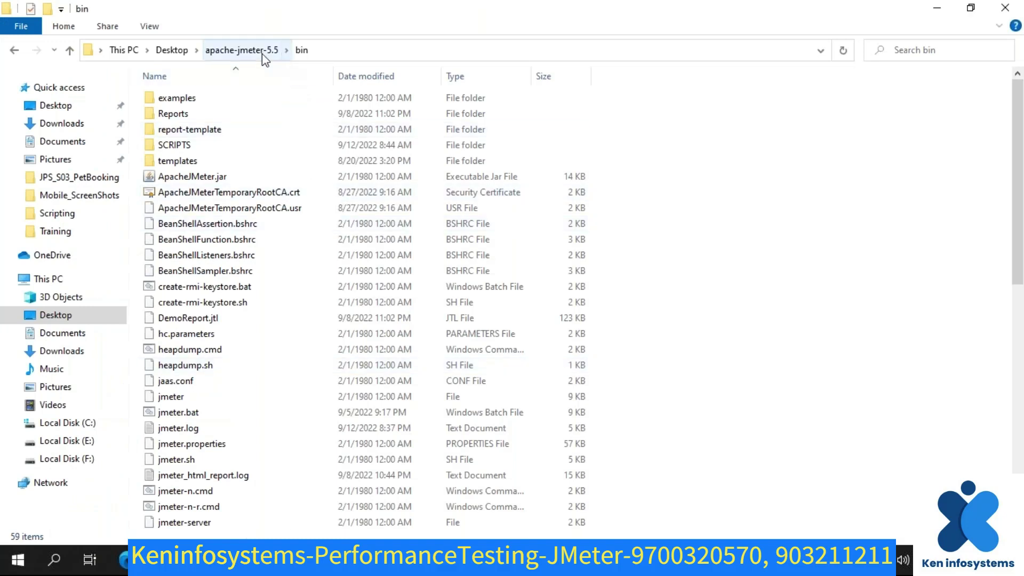
double_click(159, 114)
click(414, 51)
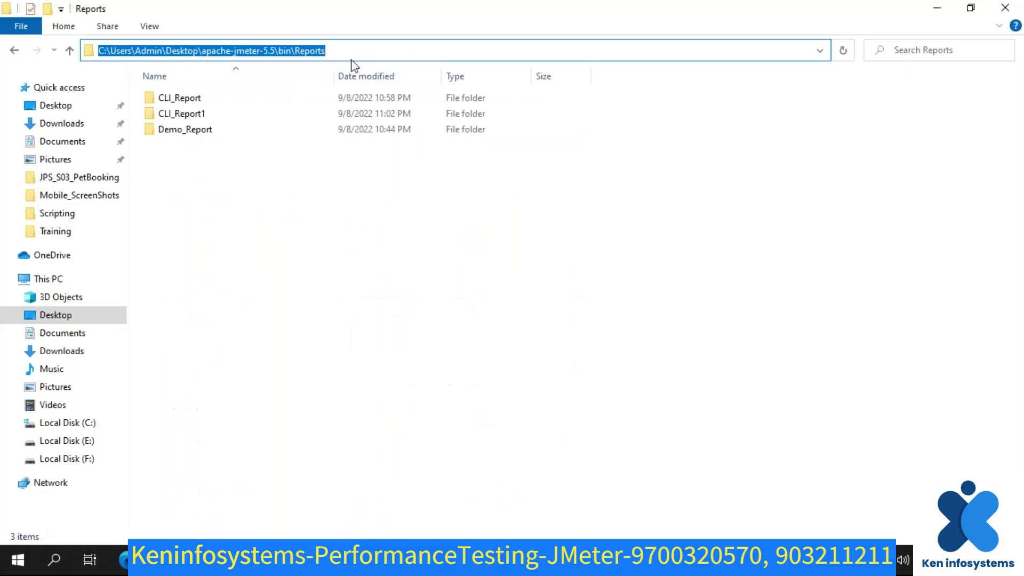
key(alt+Tab)
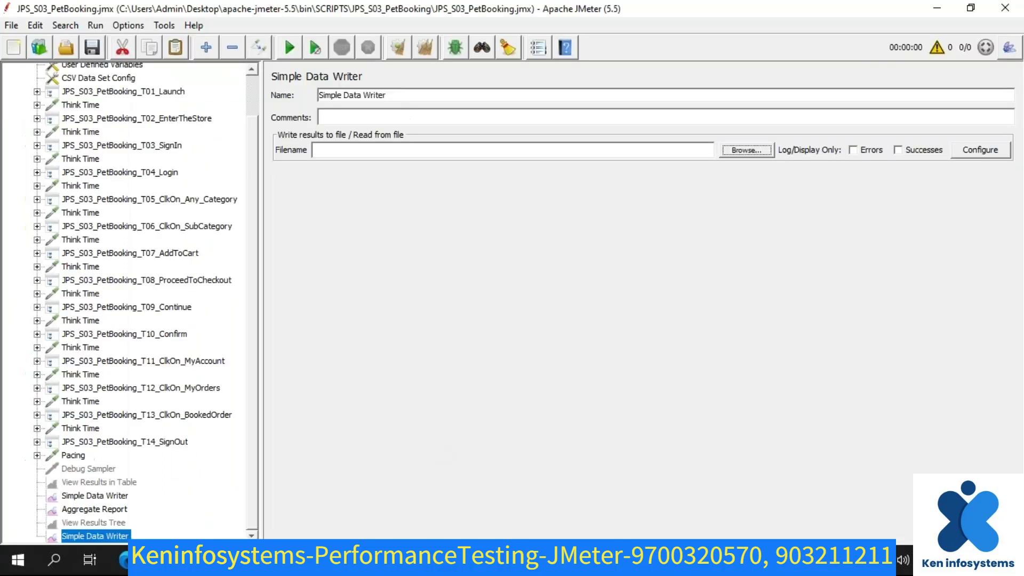
click(413, 150)
text(C:\Users\Admin\Desktop\apache-jmeter-5.5\bin\Reports)
text(\)
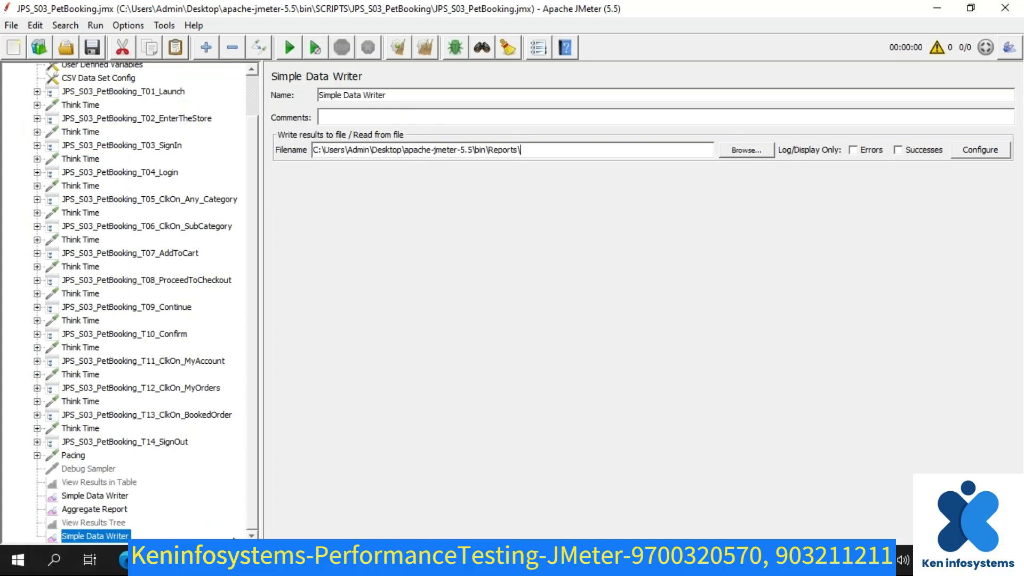
- Append the first writer's file name to the second Simple Data Writer's path and change its prefix, giving B_Results_2022_09_13.jtl
click(94, 496)
drag(427, 153, 314, 150)
key(ctrl+c)
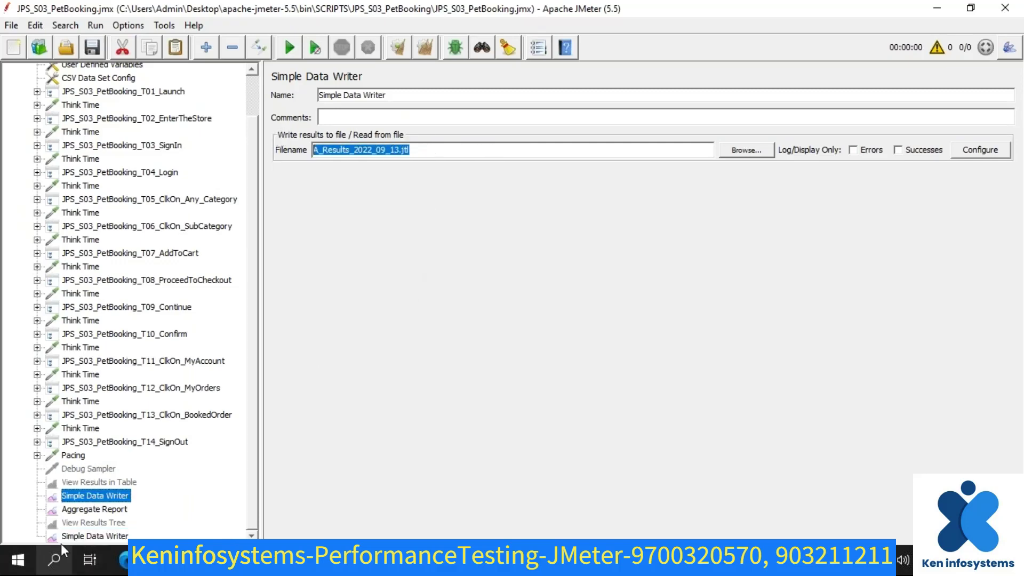
click(99, 536)
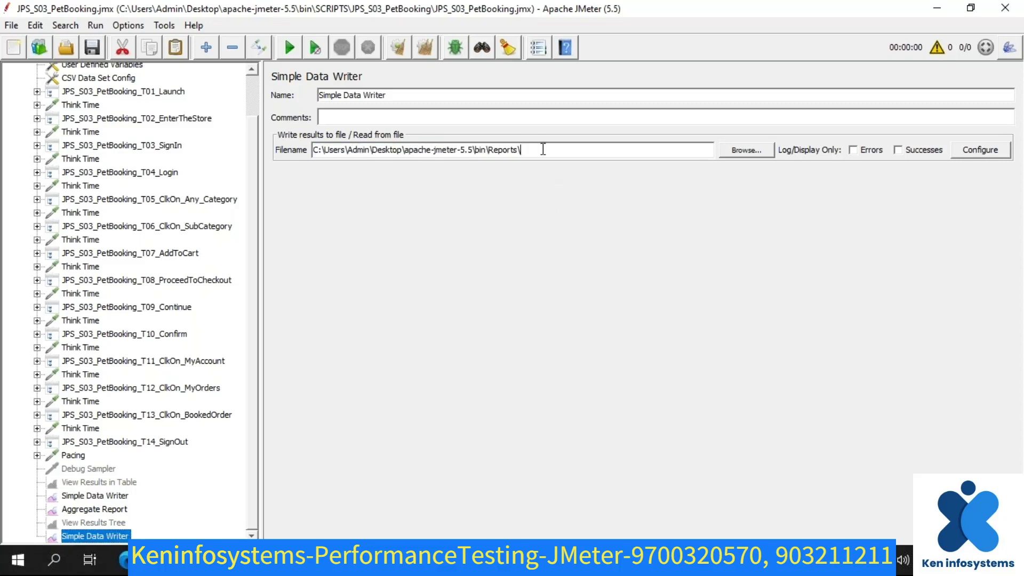
key(ctrl+v)
key(BackSpace)
text(B)
- Compare the results file names and paths of the two Simple Data Writers
mouse_move(360, 133)
mouse_down()
mouse_move(288, 136)
mouse_move(525, 196)
mouse_move(664, 160)
mouse_move(492, 127)
mouse_move(345, 140)
mouse_up()
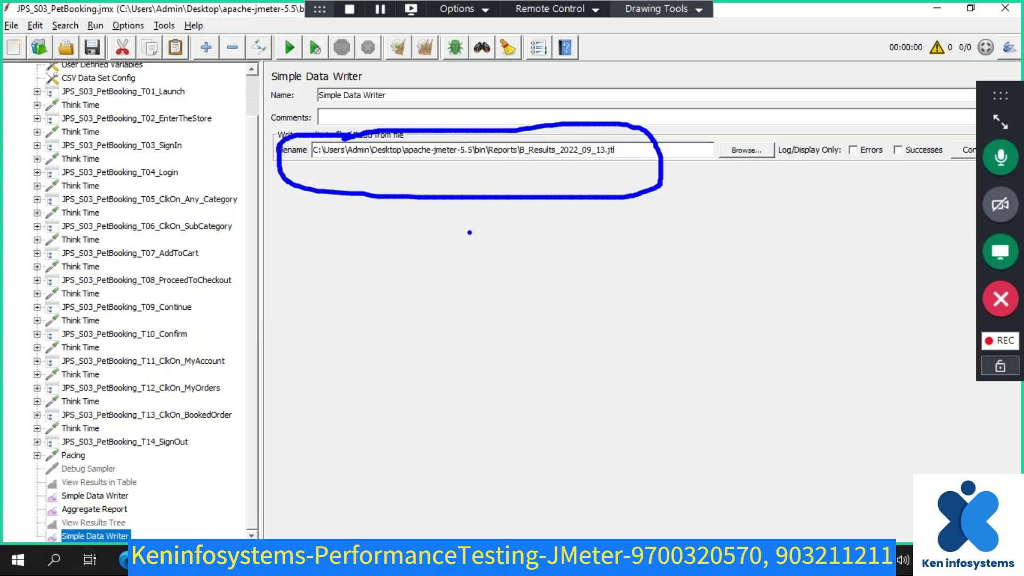
key(Escape)
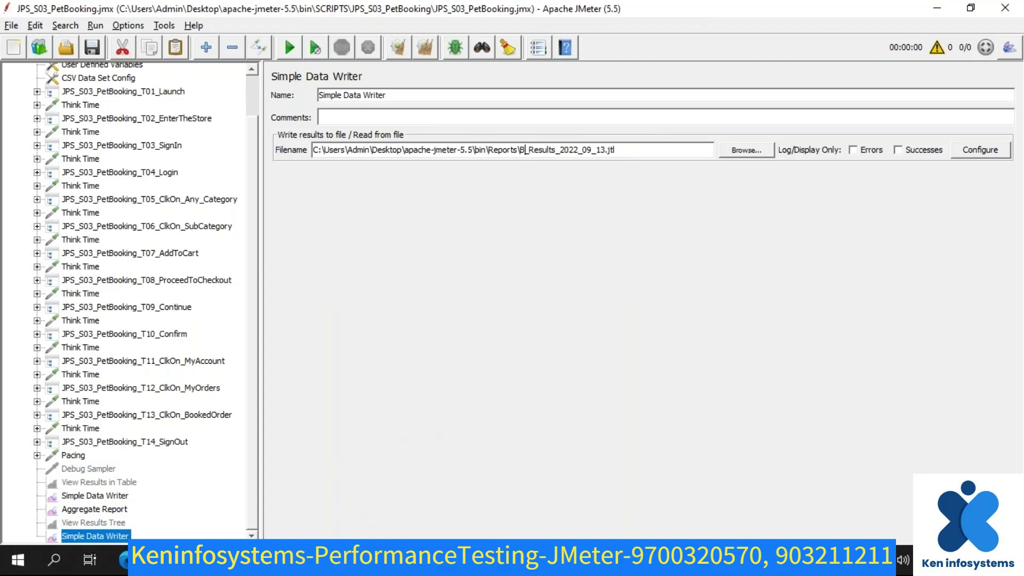
mouse_move(274, 560)
click(106, 497)
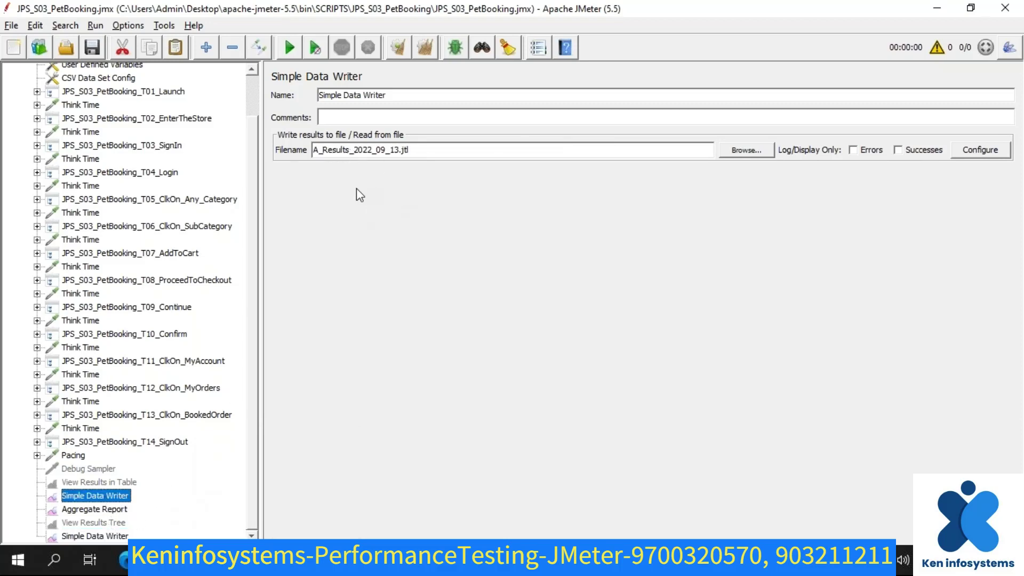
click(106, 536)
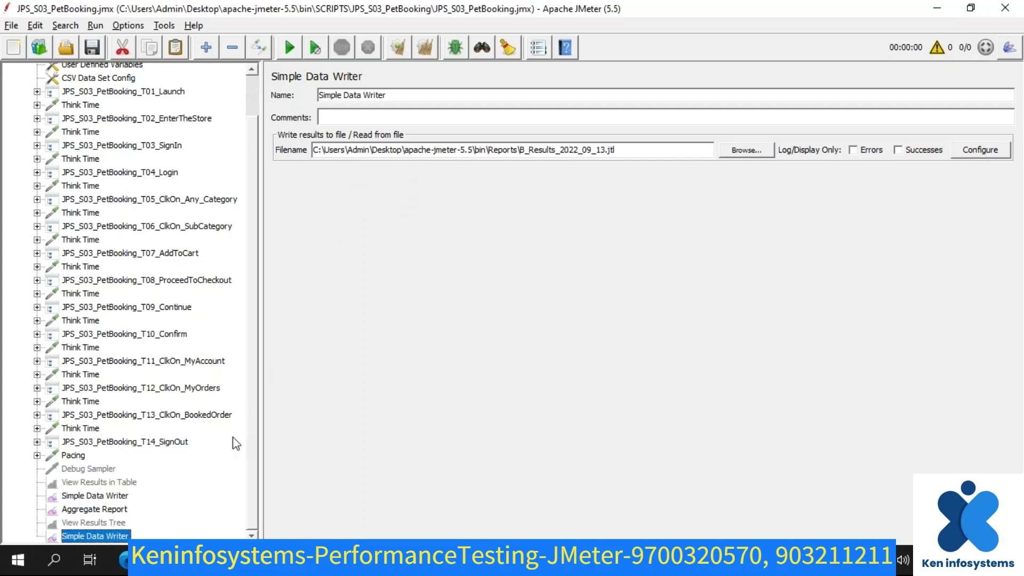
- Try the Errors-only and Successes-only logging filters on the first Simple Data Writer, then clear both
click(109, 497)
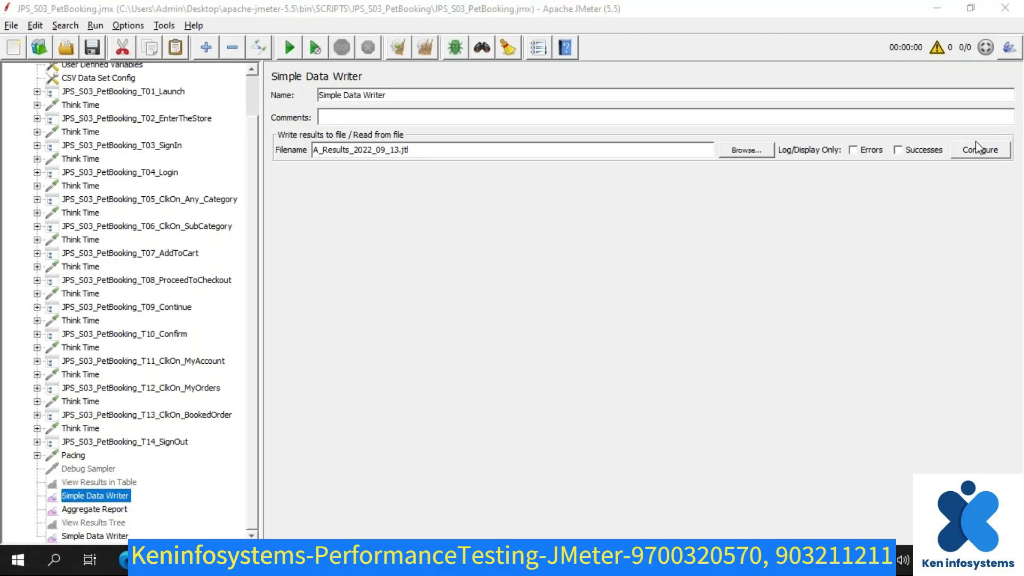
click(854, 152)
click(898, 151)
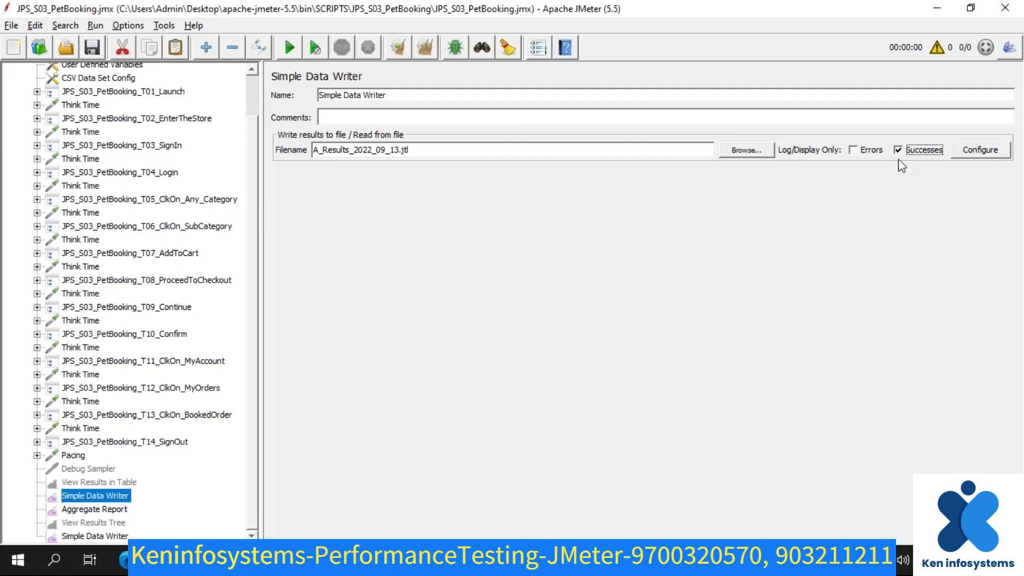
click(854, 151)
scroll(251, 166, up, 2)
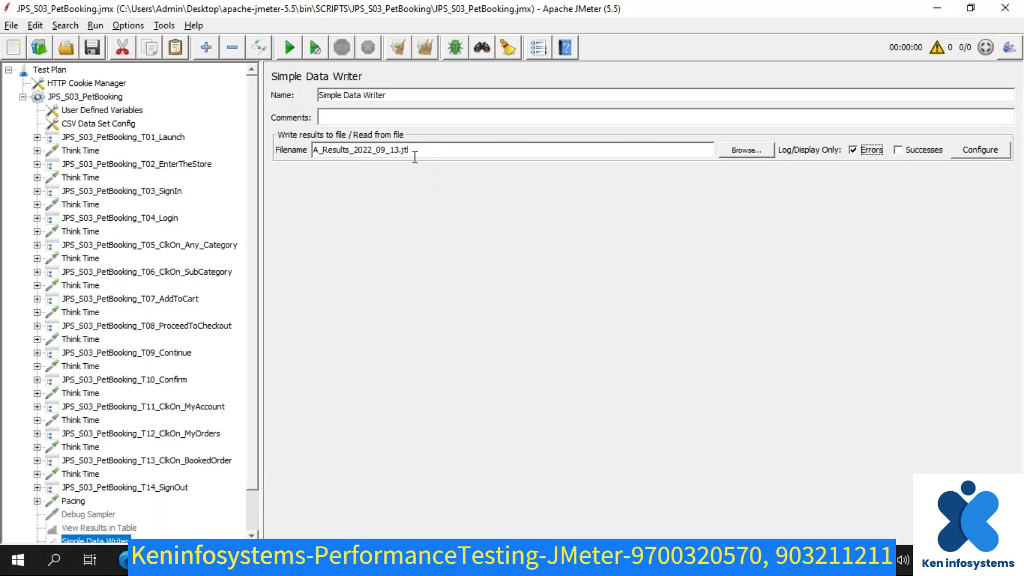
click(923, 151)
- Examine the first Simple Data Writer's sample result save configuration
click(976, 151)
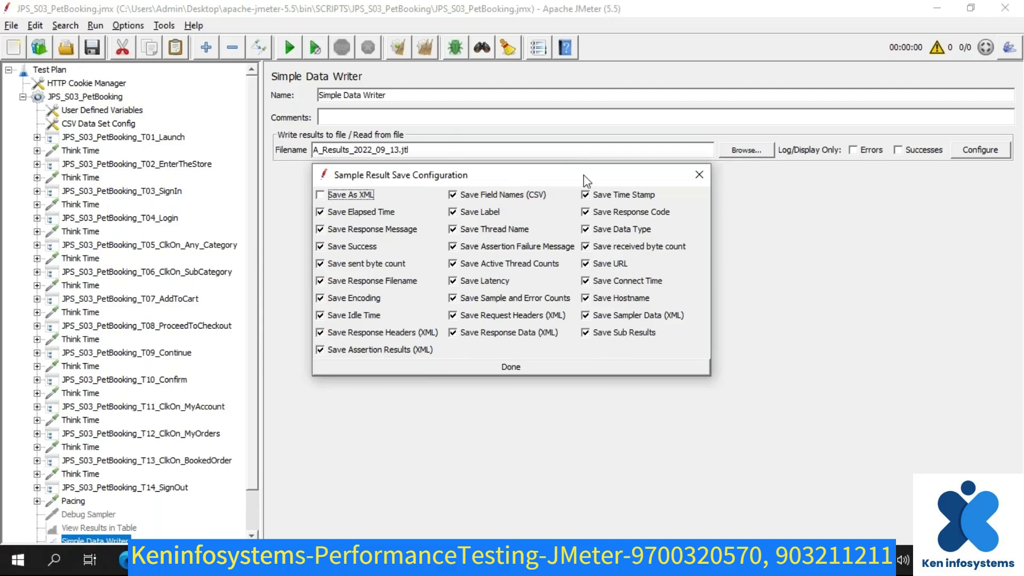
click(700, 175)
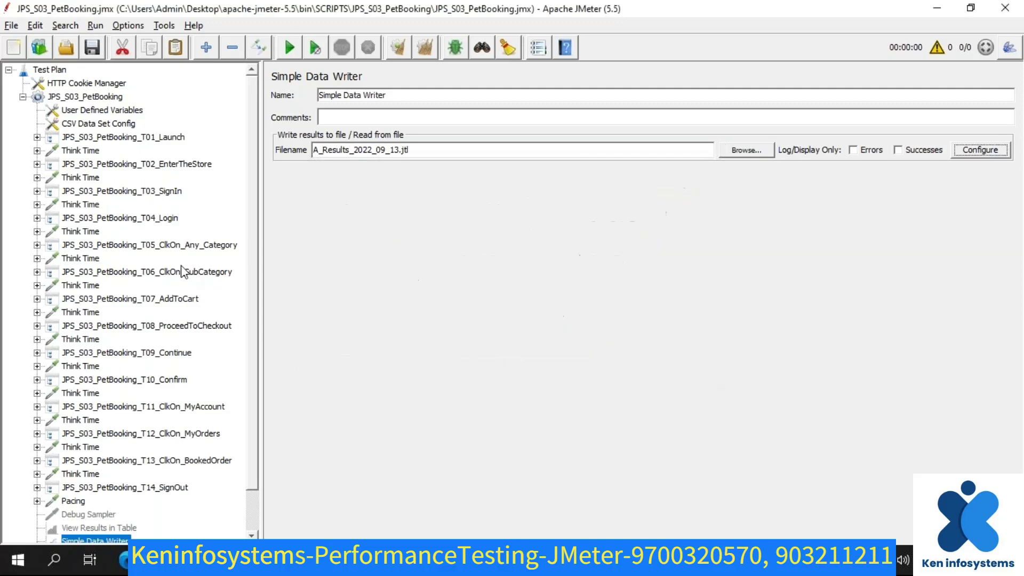
- Display the JPS_S03_PetBooking thread group settings and start the test run
scroll(129, 422, down, 1)
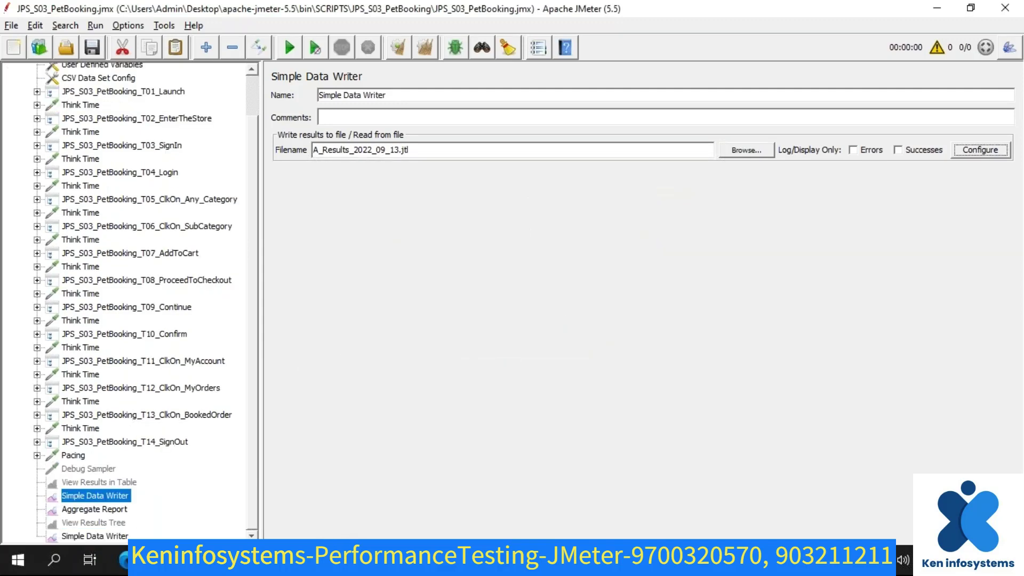
scroll(168, 297, up, 1)
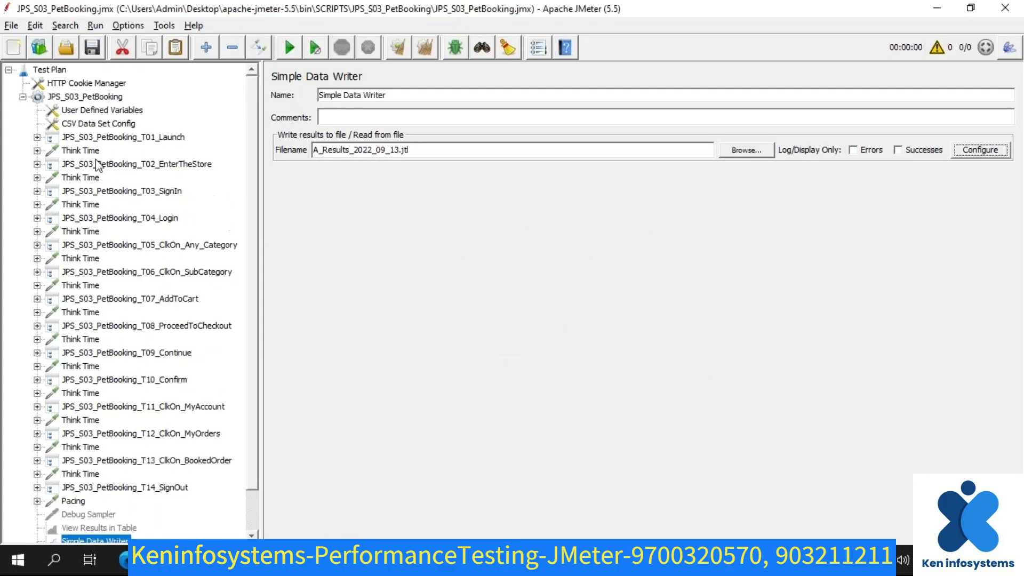
click(72, 98)
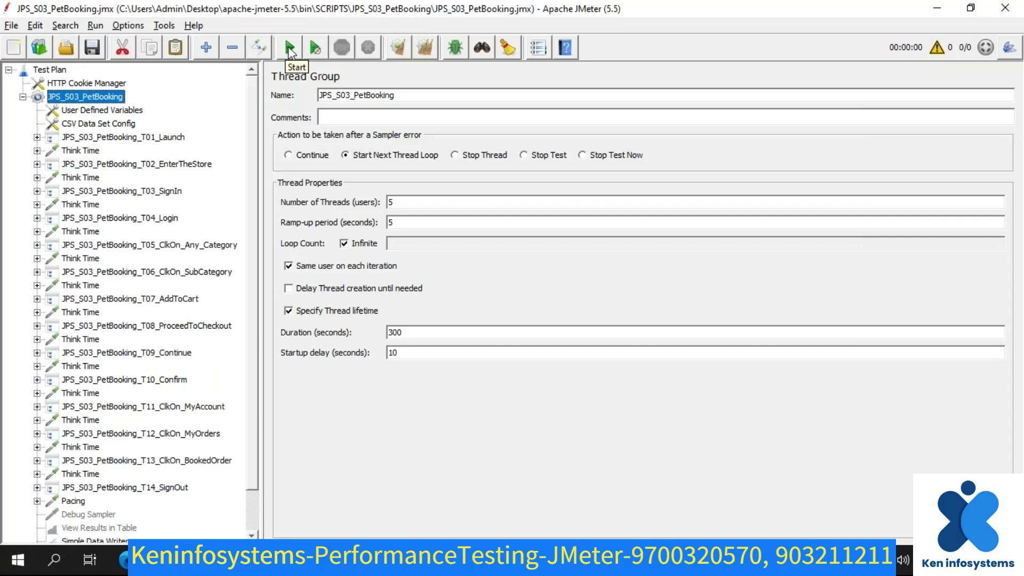
- Open the Aggregate Report, widen its Label column to show the full transaction names, and check the View Results Tree
scroll(160, 267, down, 1)
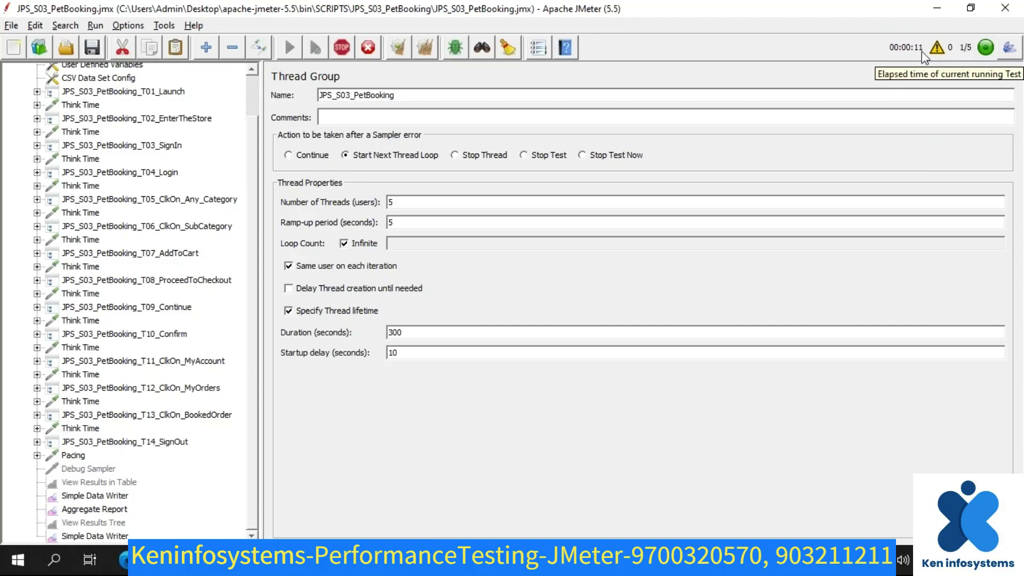
click(107, 509)
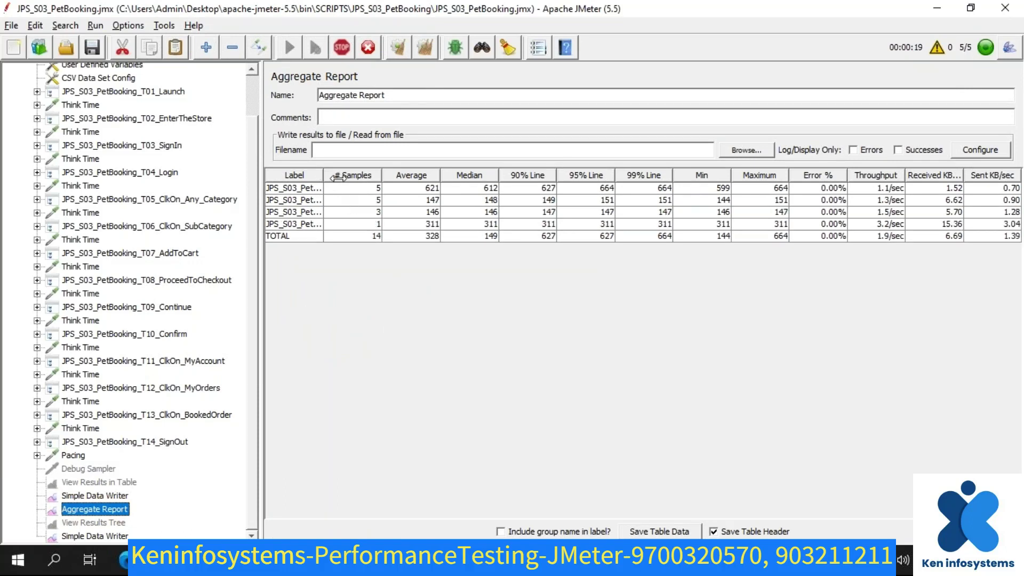
drag(324, 176, 430, 191)
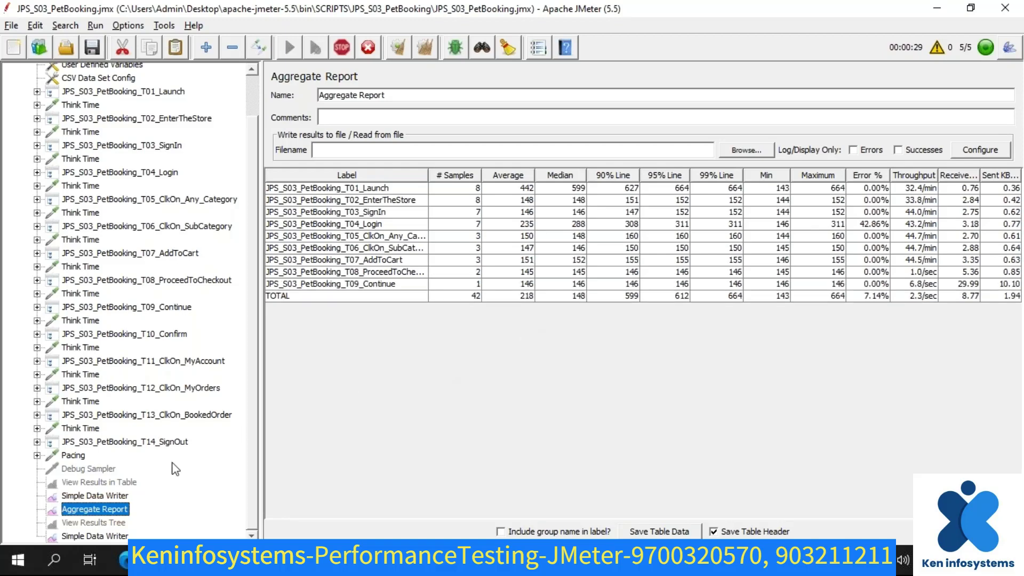
click(86, 522)
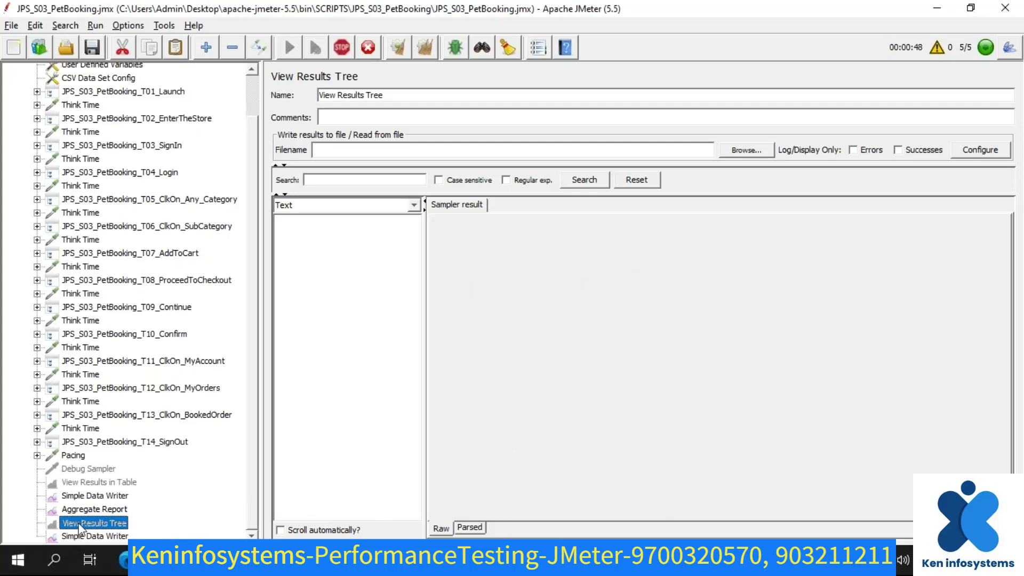
- Check the first Simple Data Writer's file name, then switch to File Explorer and inspect B_Results_2022_09_13.jtl in the Reports folder
click(90, 497)
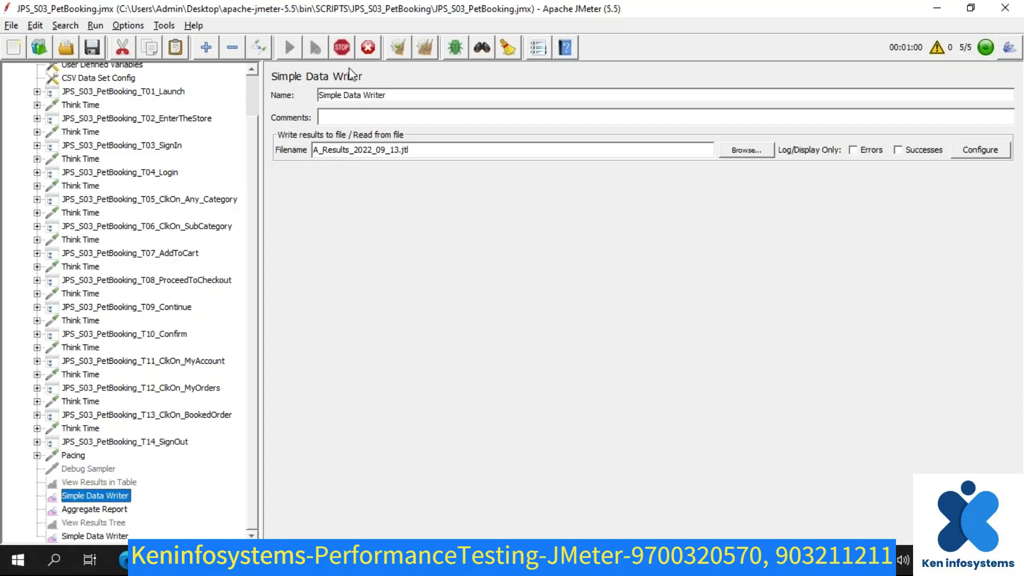
mouse_move(262, 561)
click(261, 496)
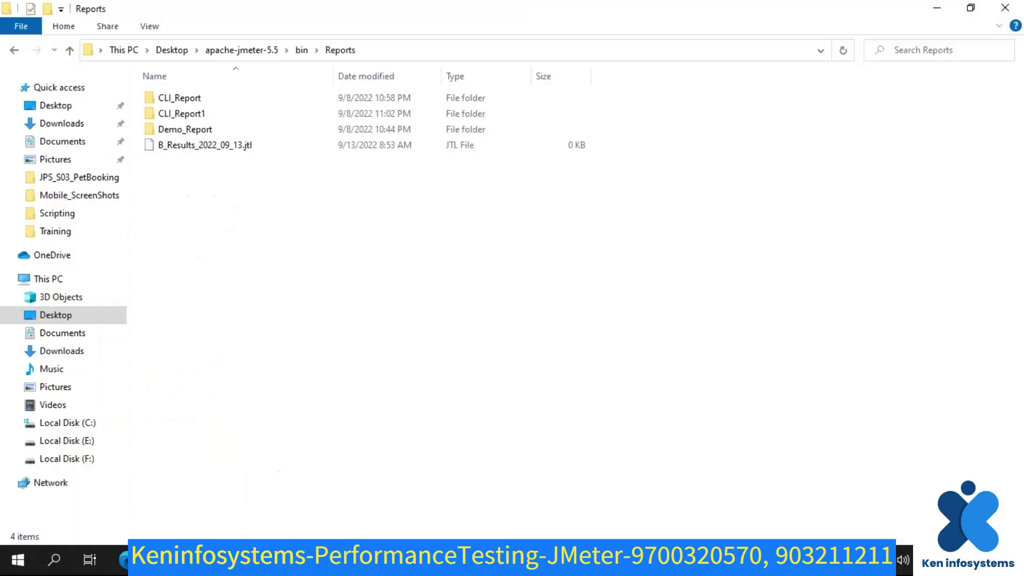
click(181, 146)
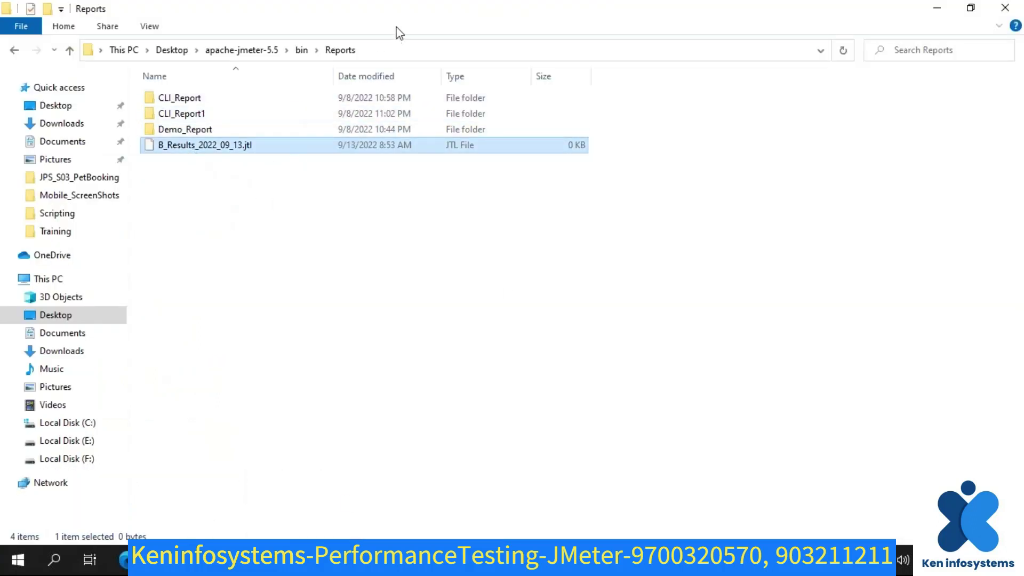
click(411, 51)
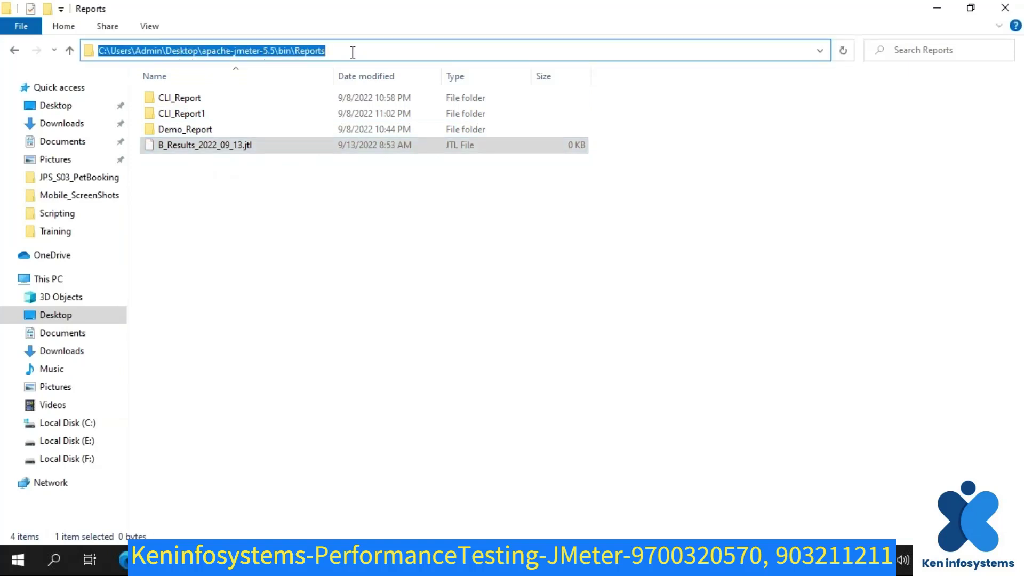
click(235, 229)
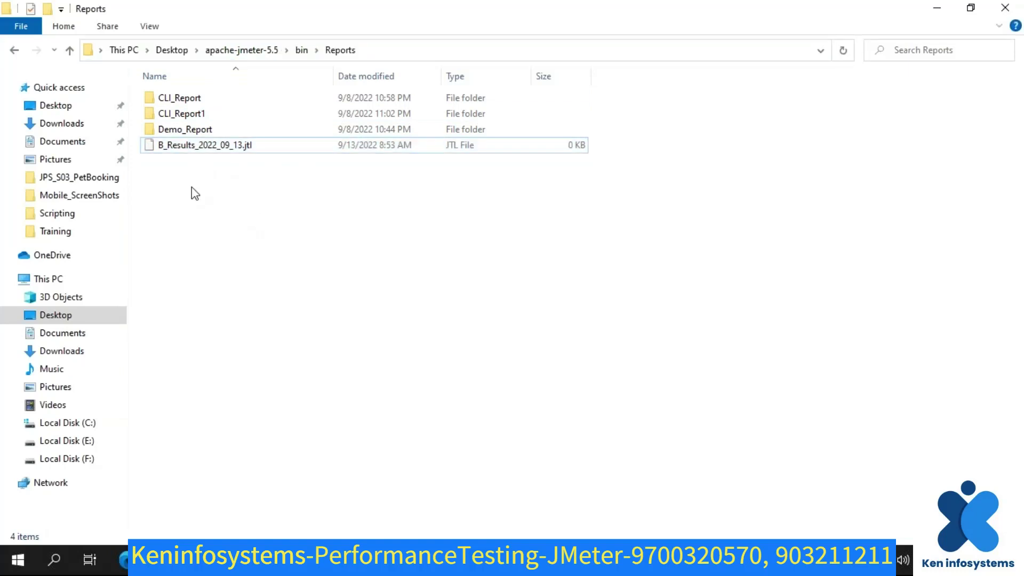
click(162, 150)
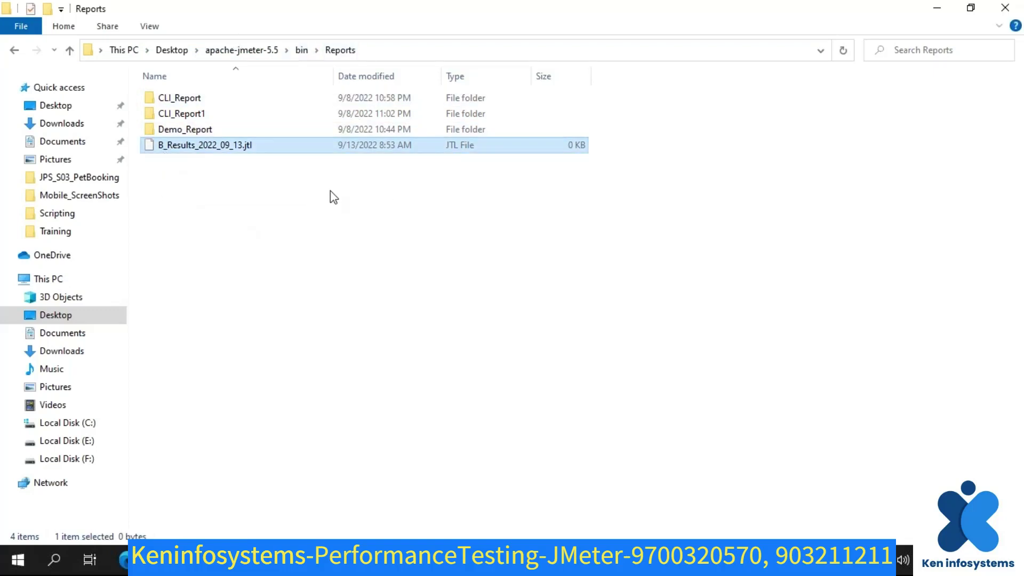
- Look through the JMeter bin folder by modification date for the A_Results file, then restore sorting by name
click(302, 50)
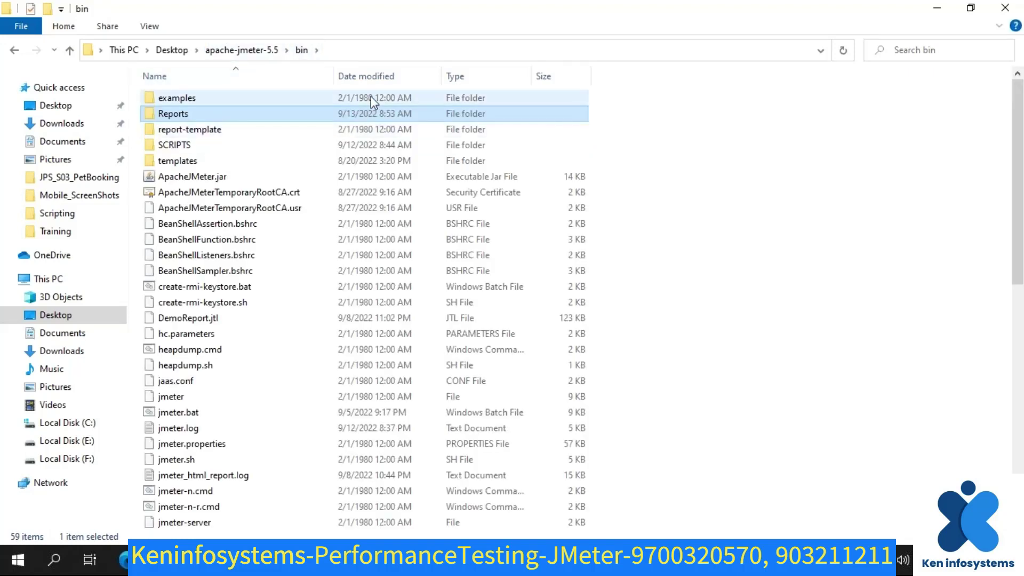
click(366, 78)
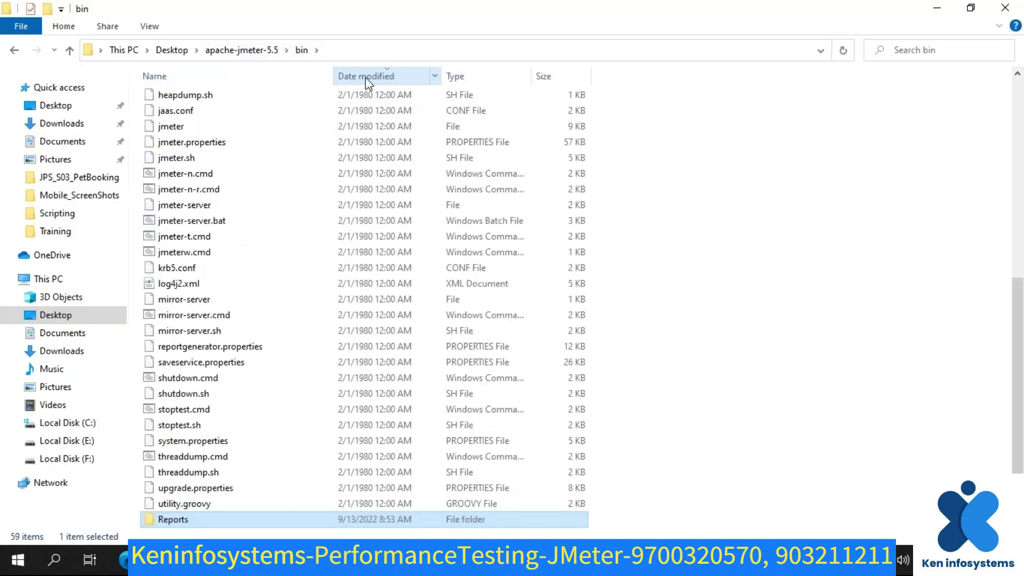
click(366, 78)
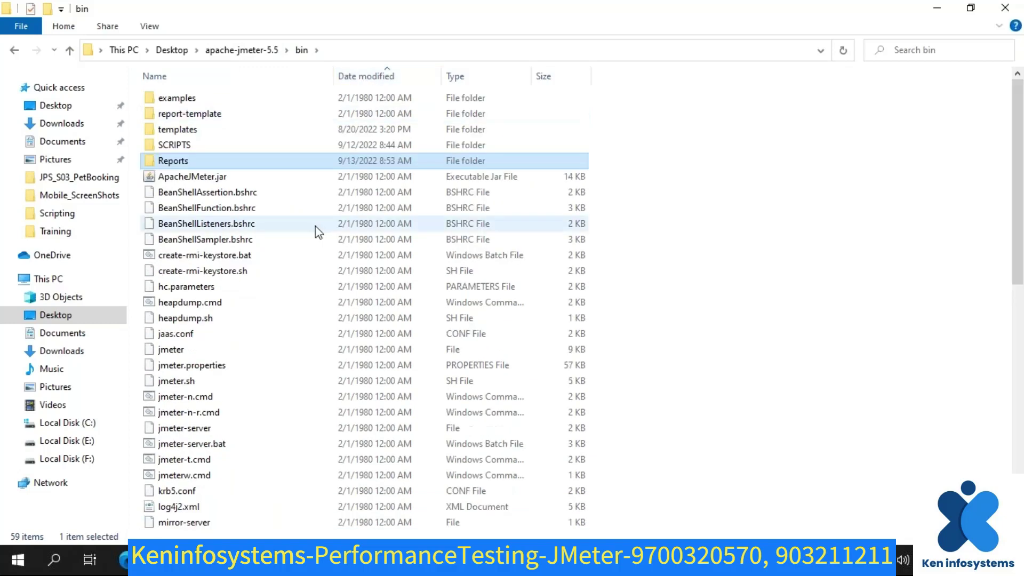
click(362, 77)
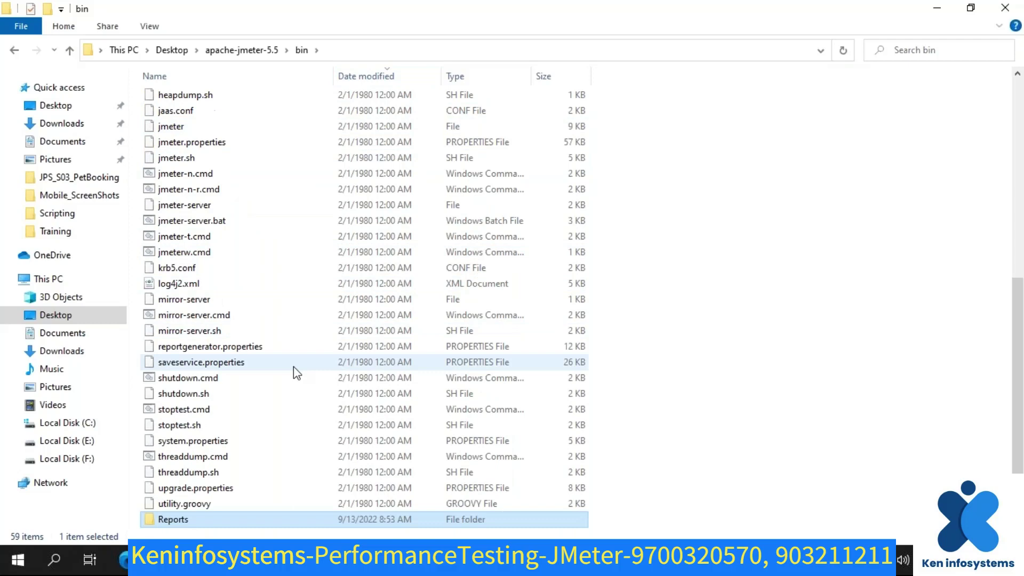
scroll(326, 349, up, 9)
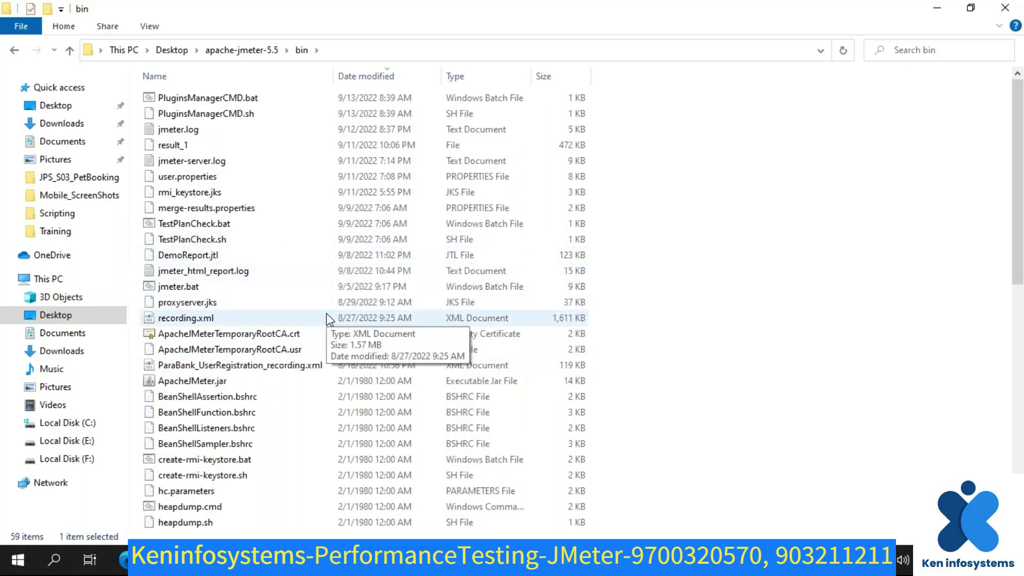
scroll(327, 319, down, 5)
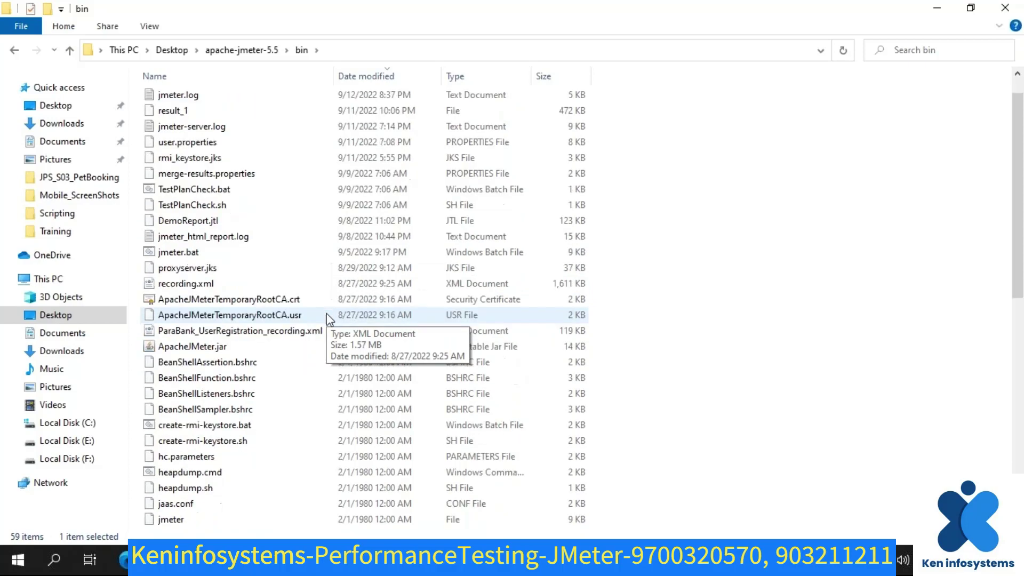
scroll(327, 319, down, 5)
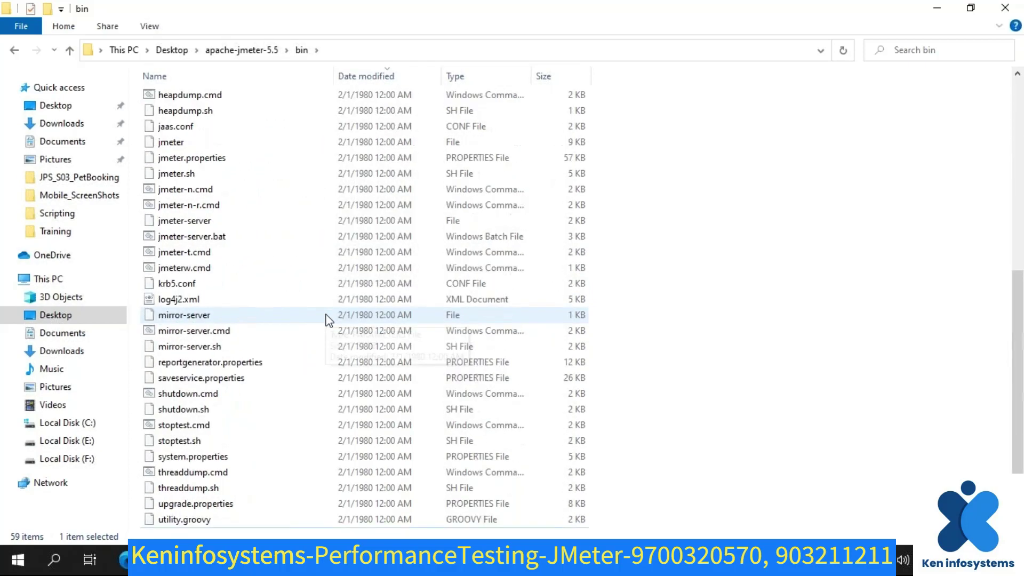
scroll(323, 304, up, 10)
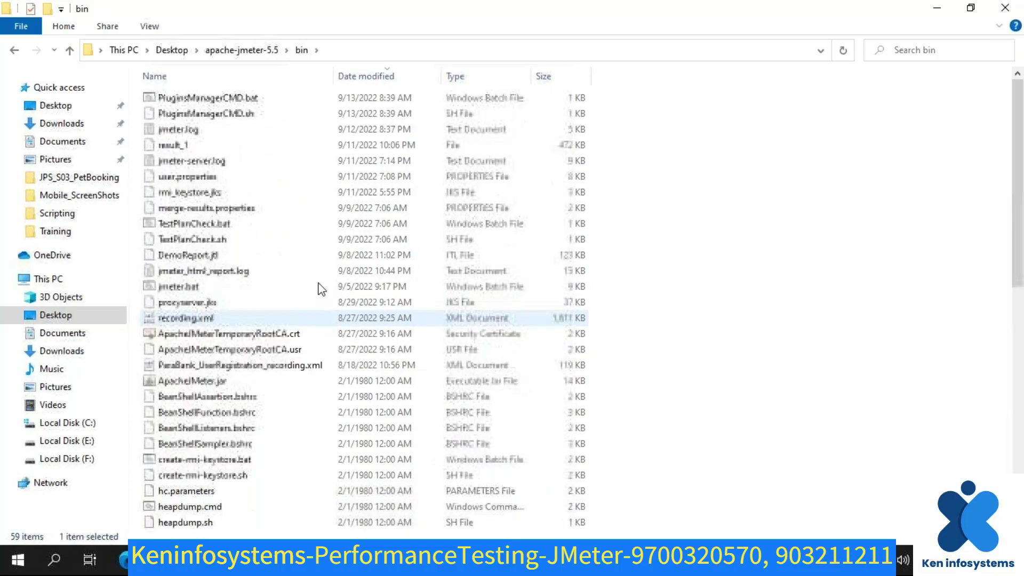
click(175, 76)
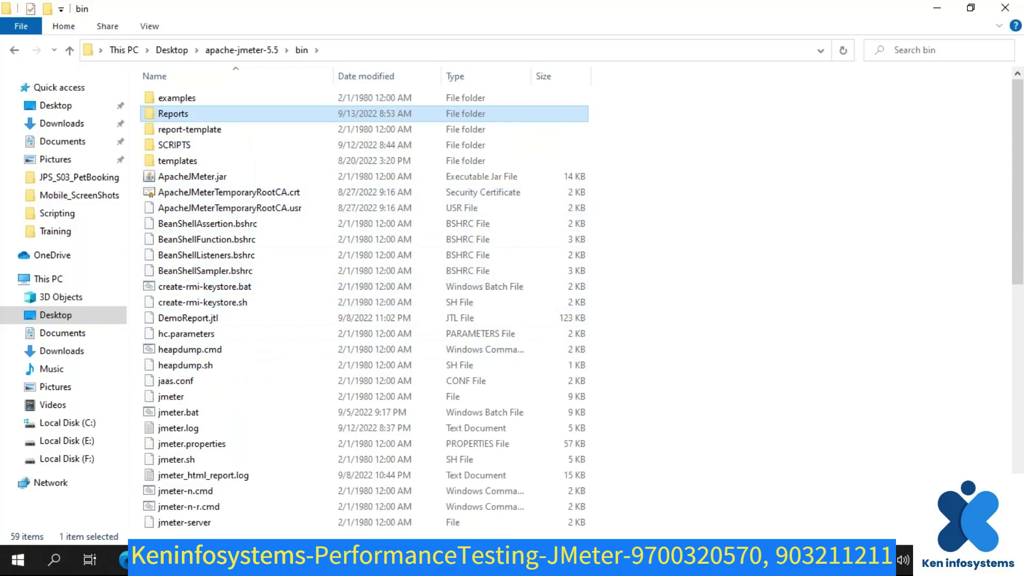
- Recheck the first writer's file name in JMeter, then open the SCRIPTS\JPS_S03_PetBooking folder in File Explorer
key(alt+Tab)
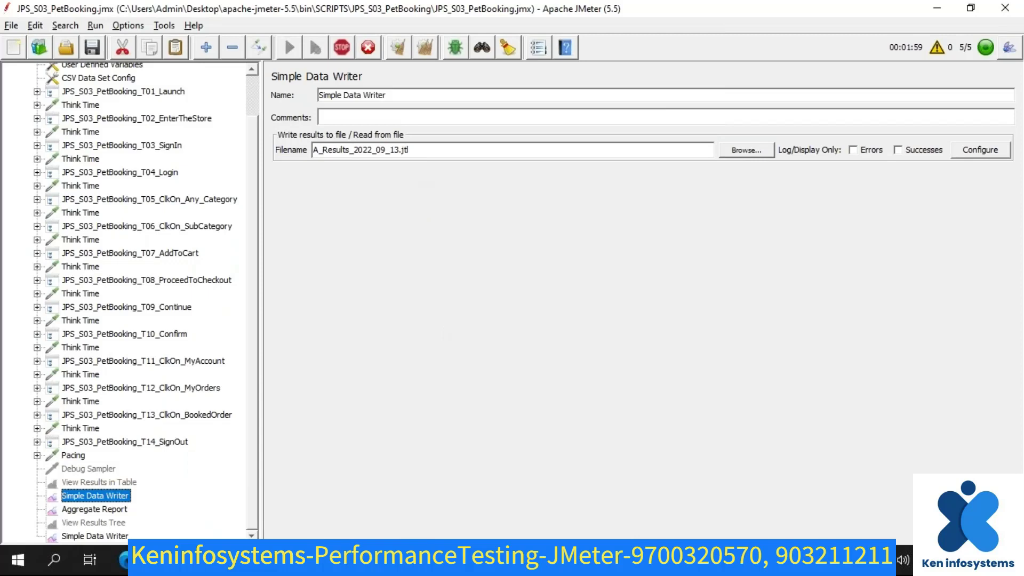
key(alt+Tab)
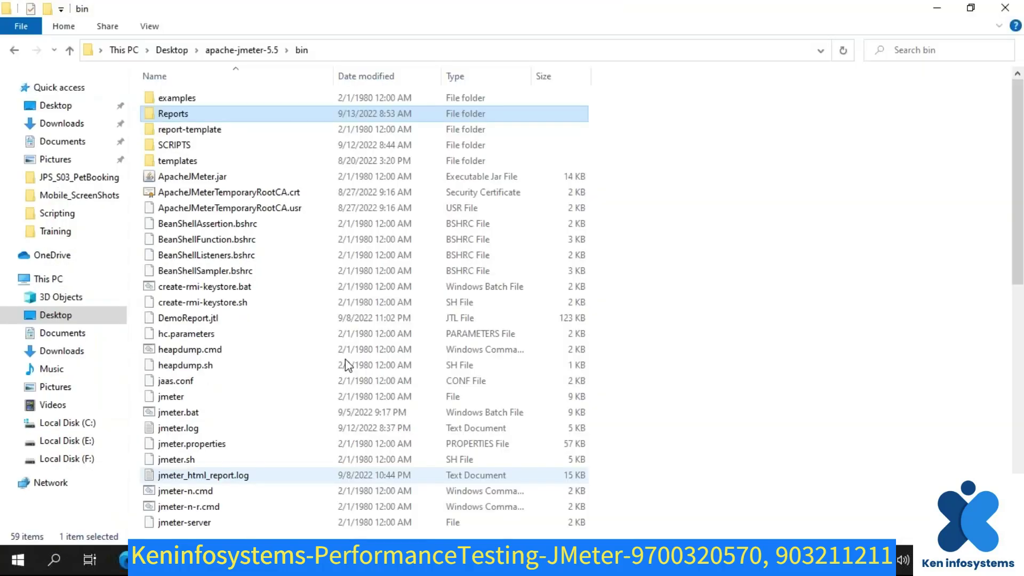
double_click(162, 145)
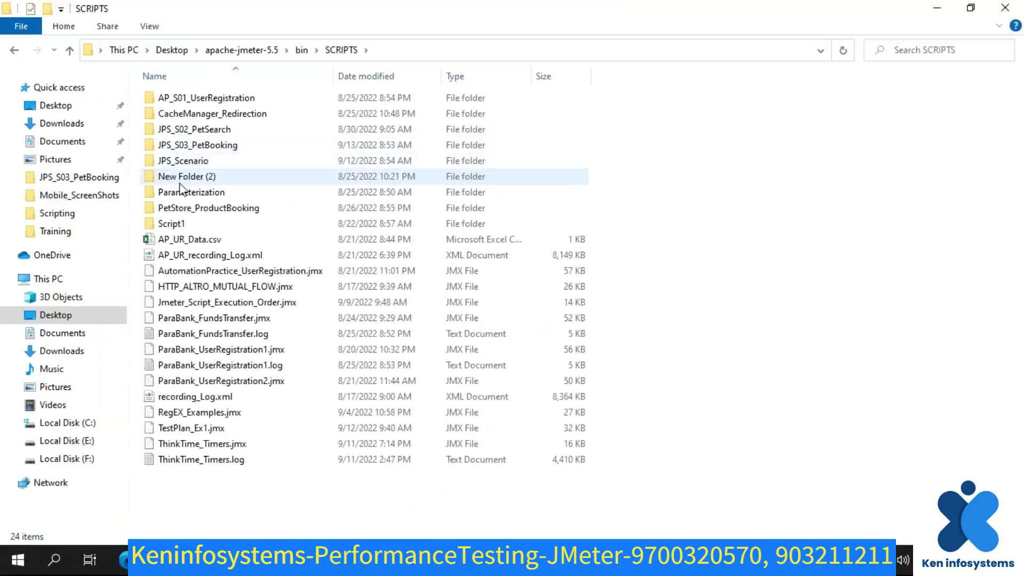
double_click(181, 146)
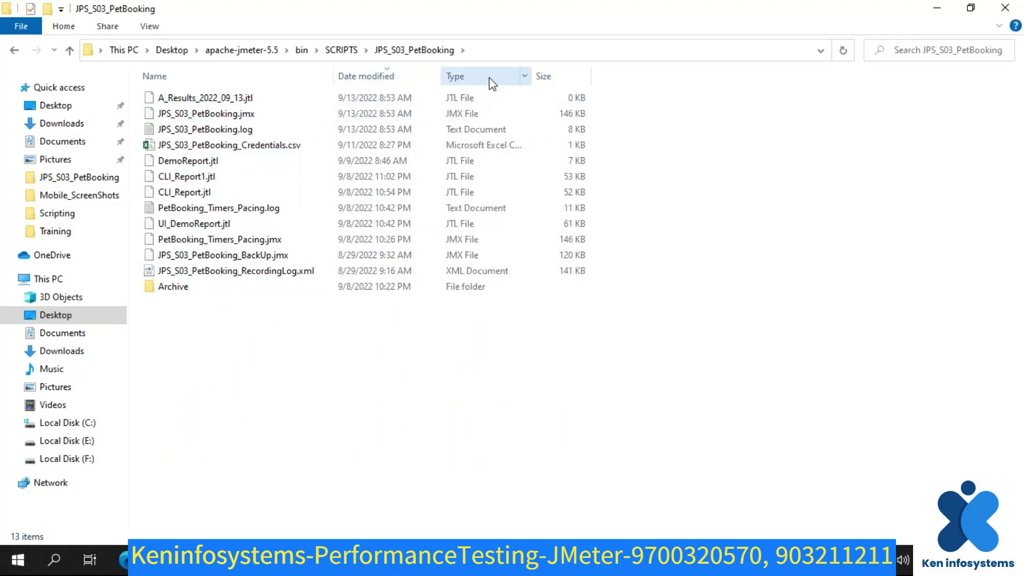
- Examine the names of A_Results_2022_09_13.jtl and JPS_S03_PetBooking.jmx without renaming either file
click(236, 101)
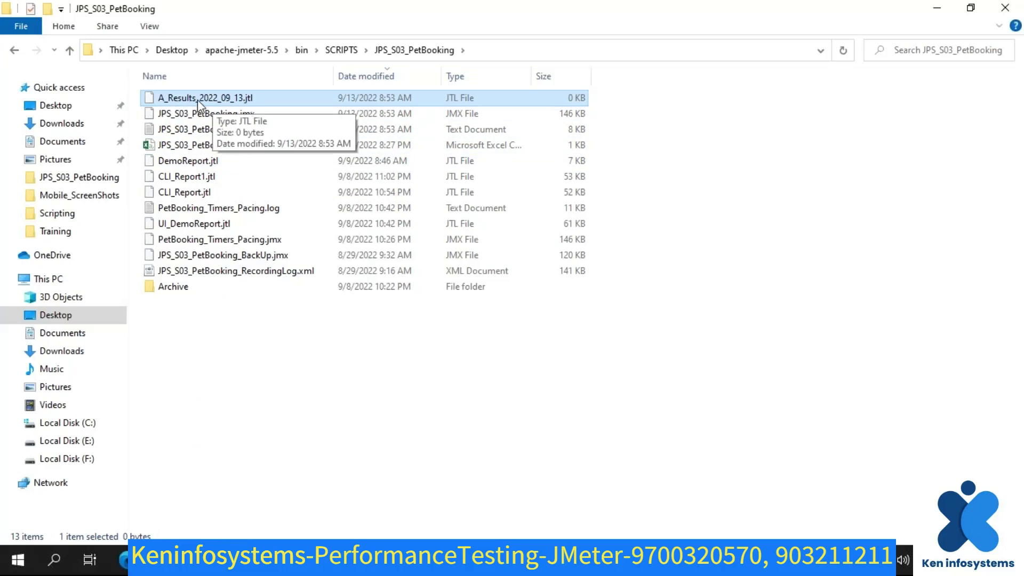
key(F2)
click(326, 385)
click(256, 115)
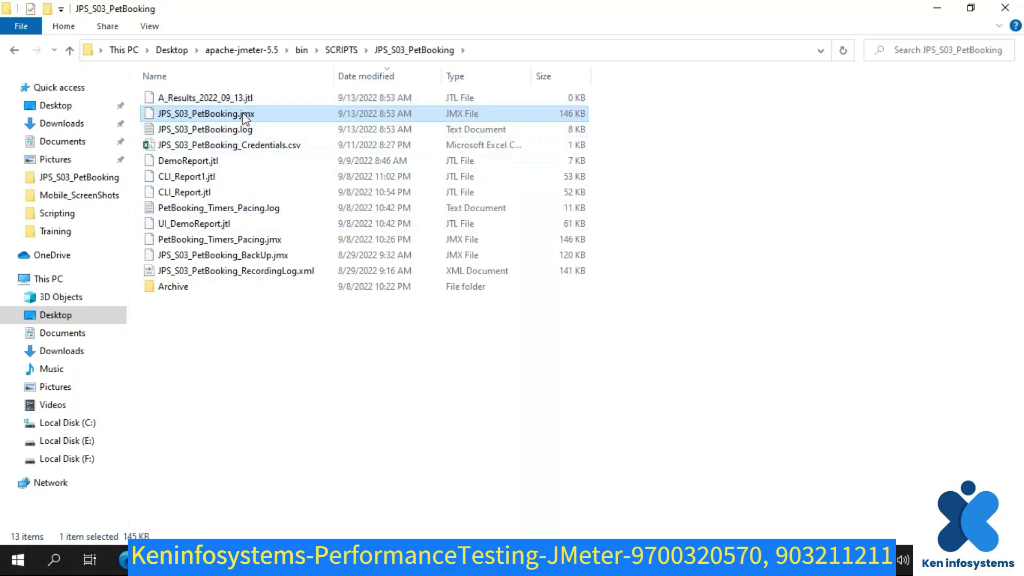
key(F2)
click(318, 420)
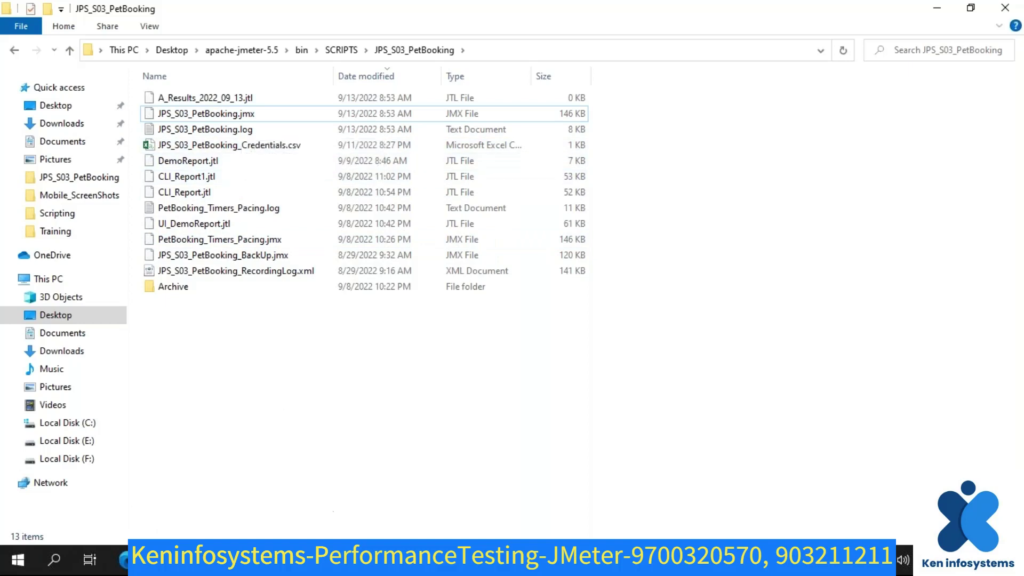
- Switch to JMeter and check the second Simple Data Writer's results path and the Aggregate Report
key(alt+Tab)
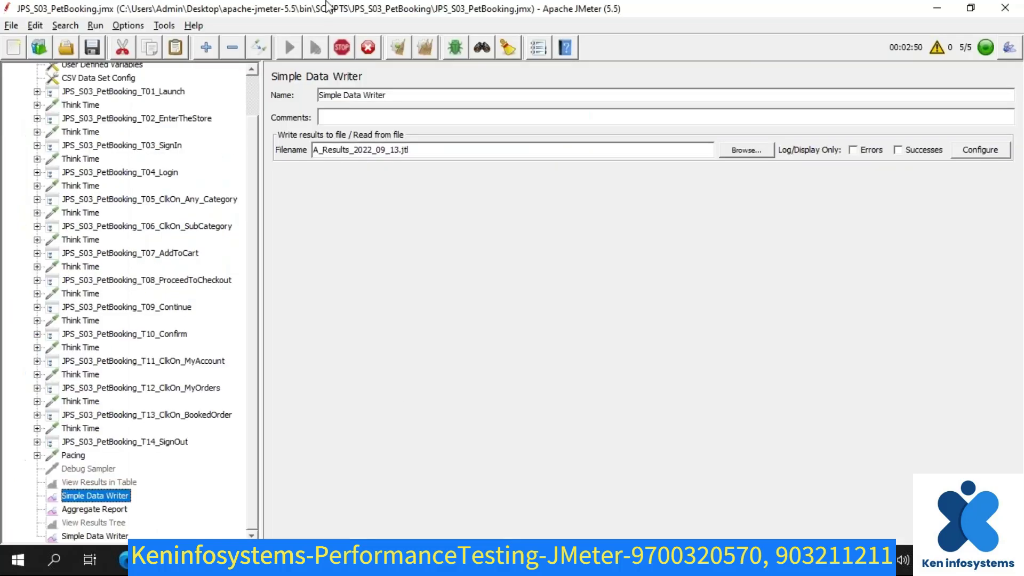
click(93, 536)
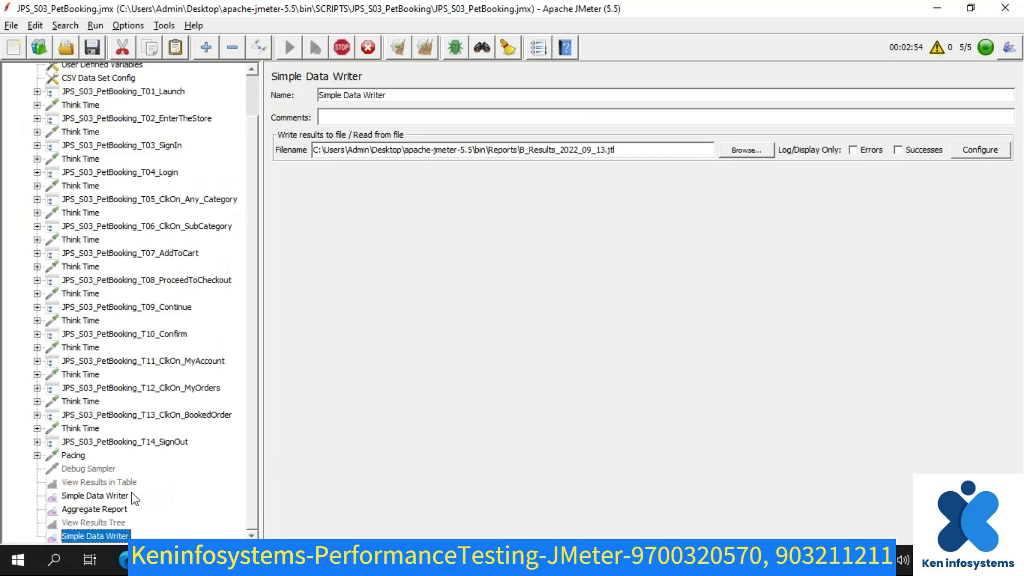
click(96, 509)
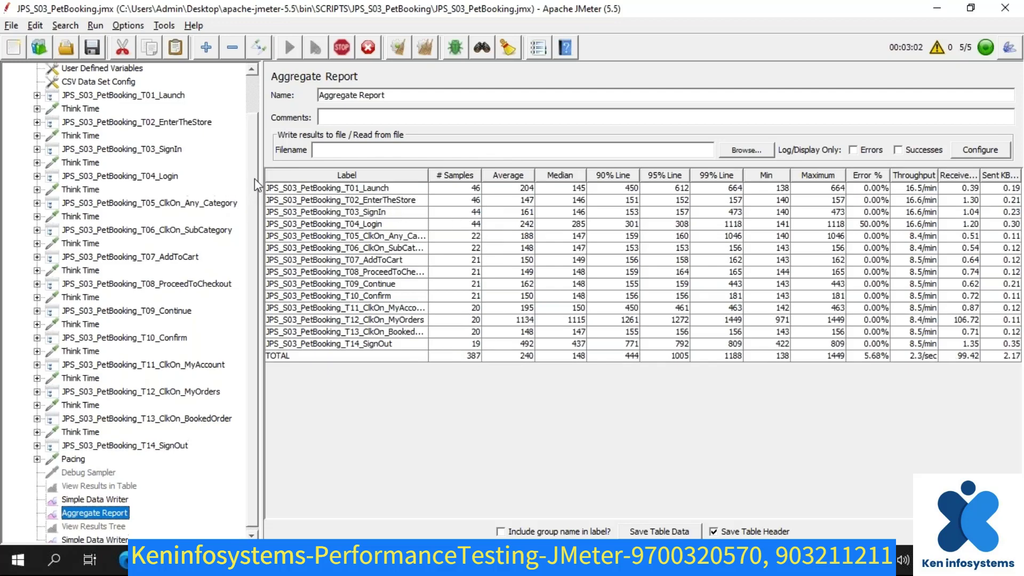
- Review the JPS_S03_PetBooking thread group's users, ramp-up, duration and startup delay during the run
scroll(254, 179, up, 2)
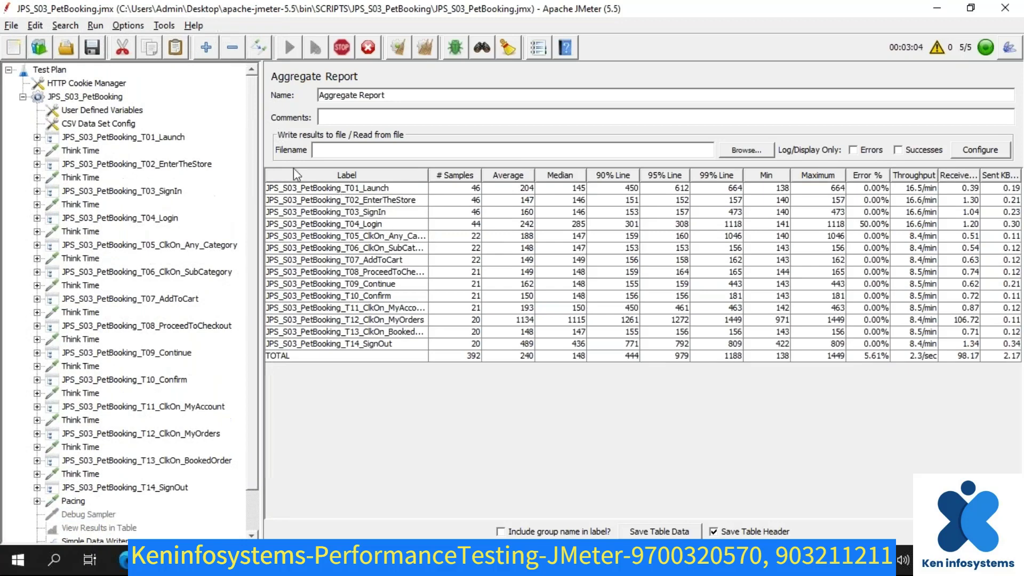
click(79, 97)
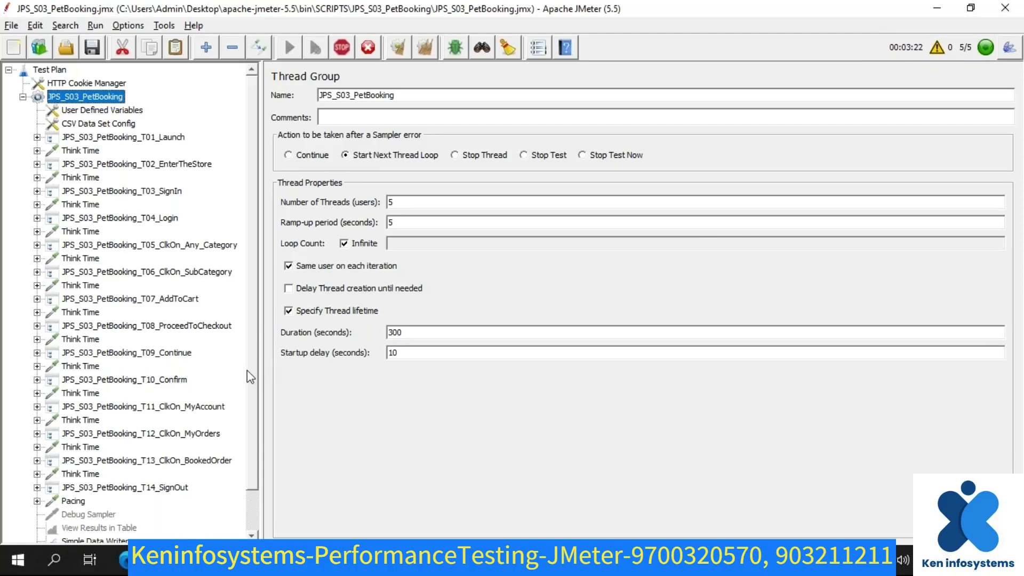
scroll(247, 370, down, 2)
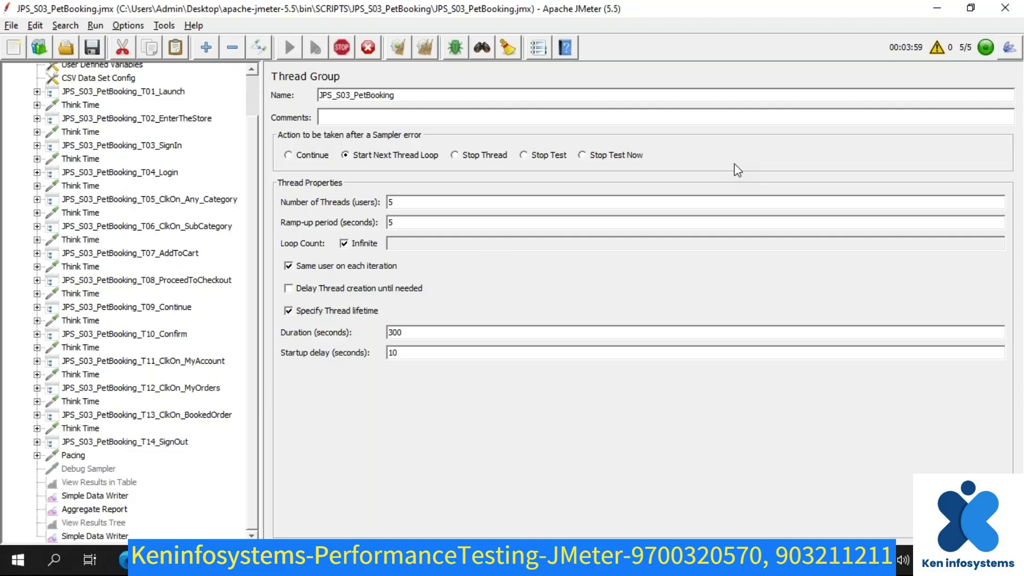
- Open the Aggregate Report, sort it by Error %, then by Label, and examine the T04_Login error rate and sample counts
click(95, 509)
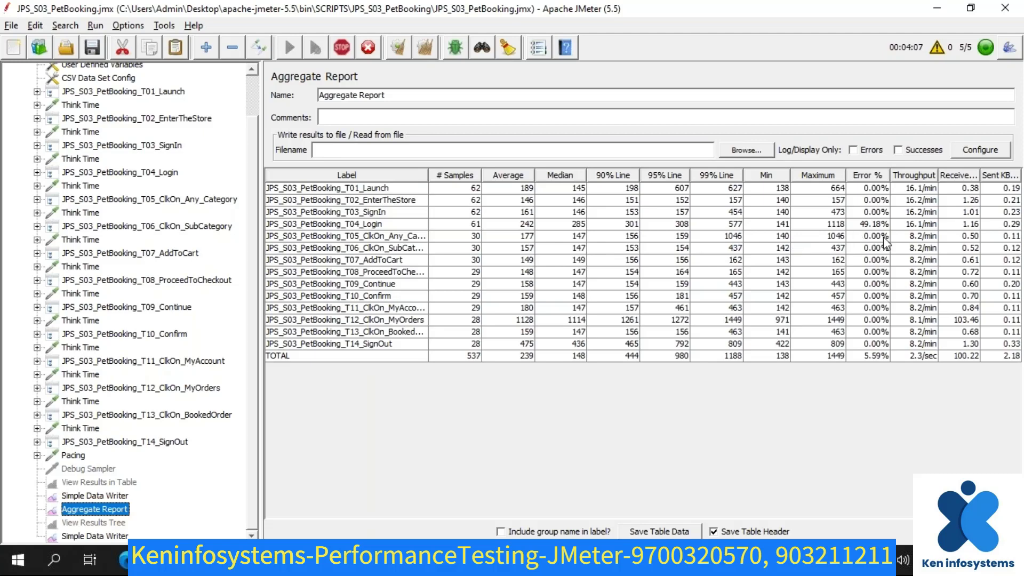
click(860, 175)
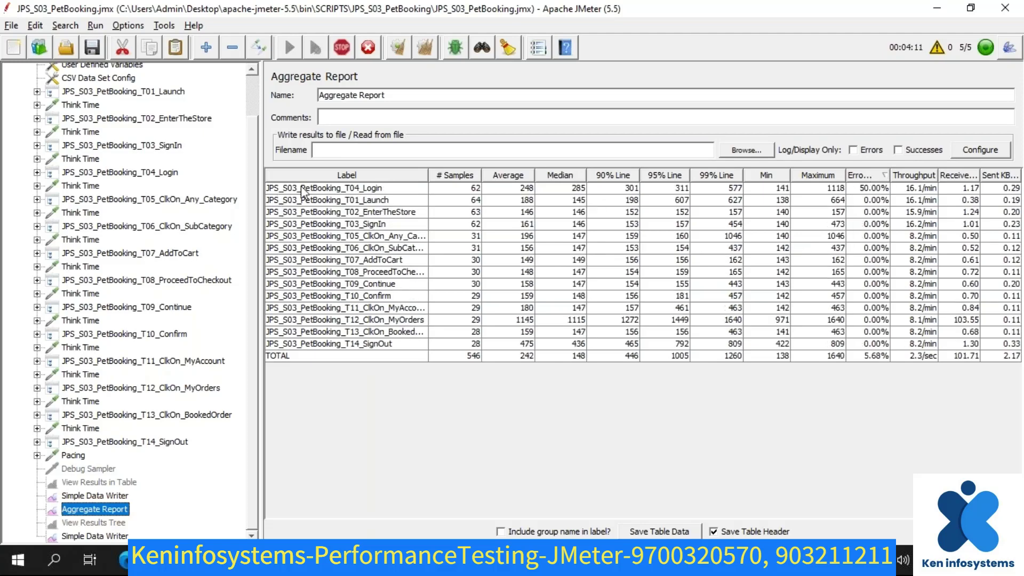
click(342, 175)
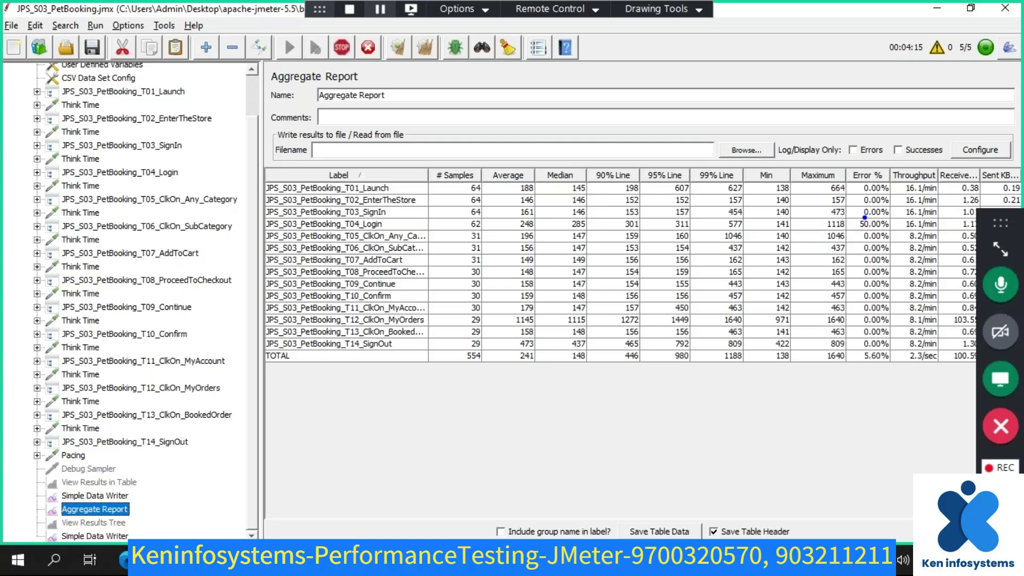
mouse_move(865, 217)
mouse_down()
mouse_move(851, 222)
mouse_move(856, 231)
mouse_move(902, 230)
mouse_move(866, 216)
mouse_up()
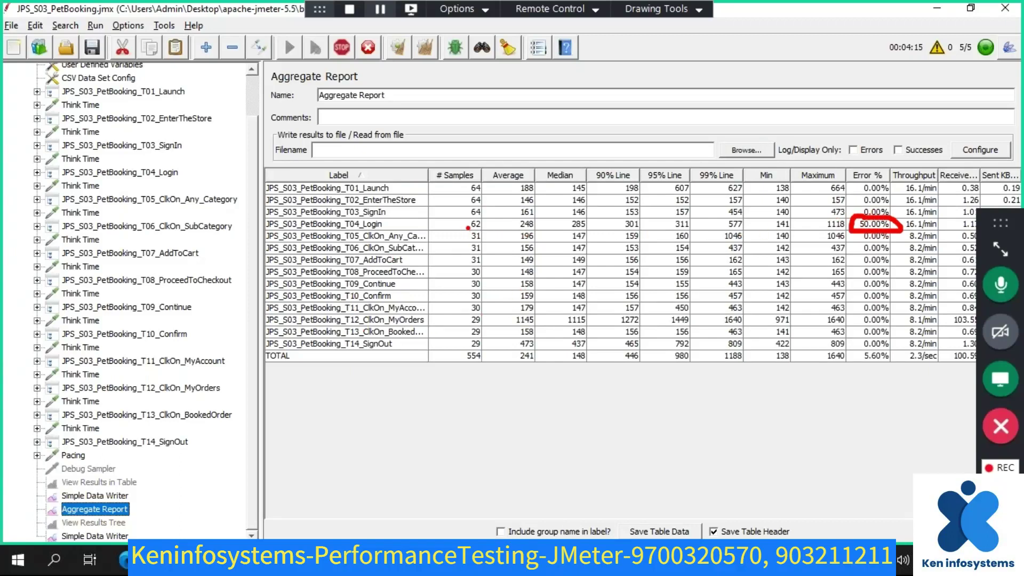
mouse_move(472, 217)
mouse_down()
mouse_move(465, 237)
mouse_move(495, 230)
mouse_move(476, 217)
mouse_up()
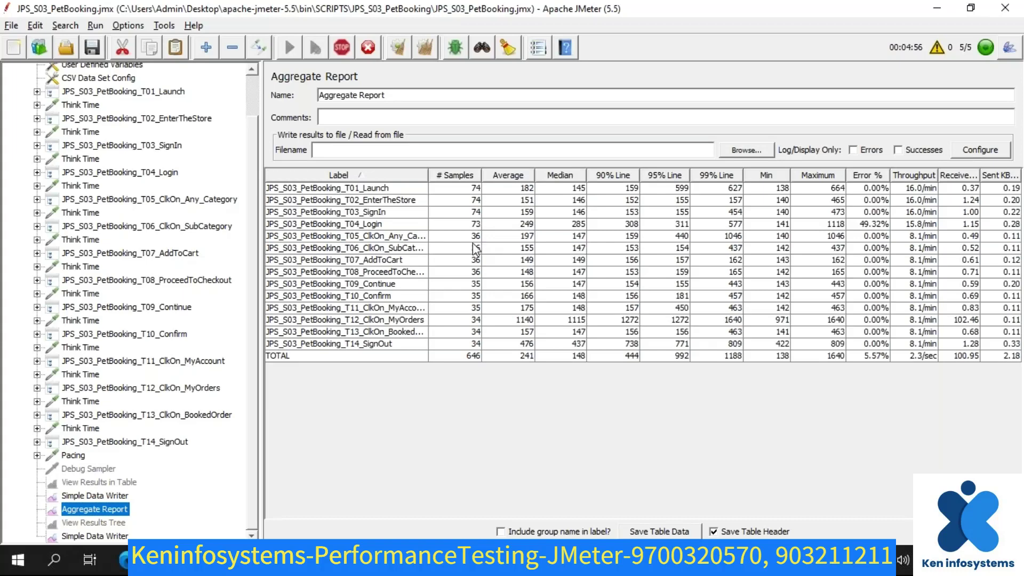
- Review the JPS_S03_PetBooking thread group's action to be taken after a sampler error
scroll(192, 147, up, 2)
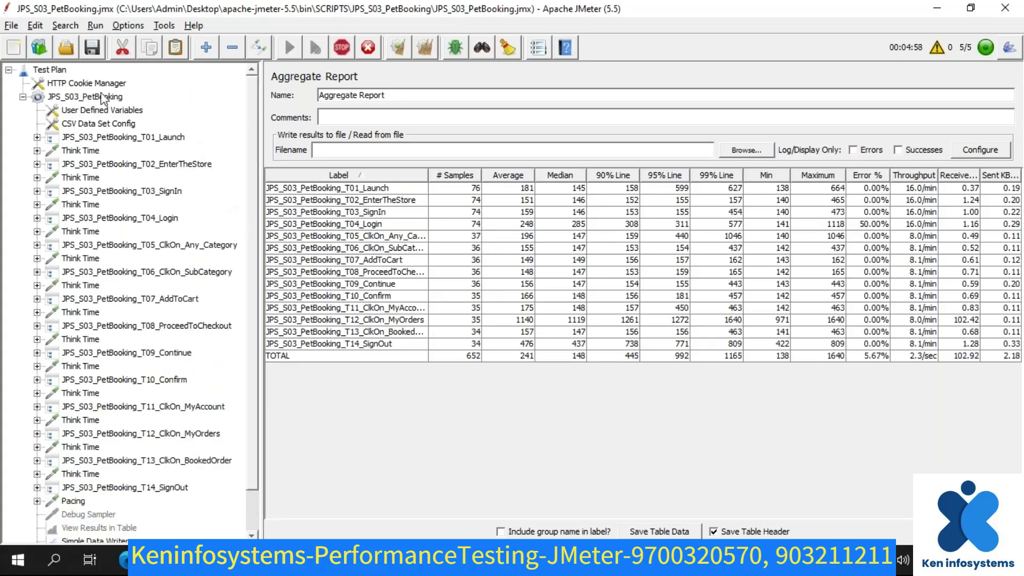
click(101, 97)
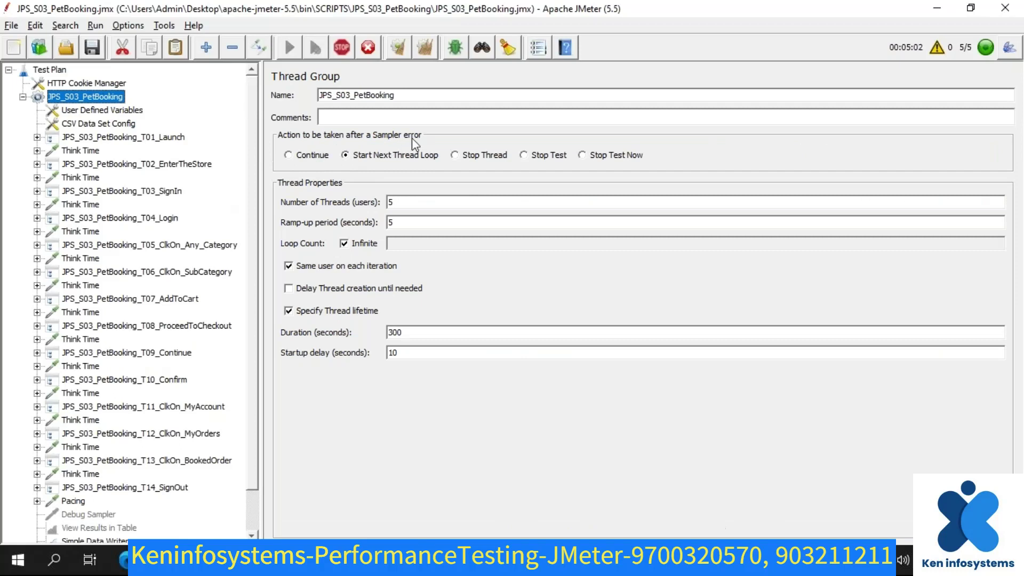
mouse_move(361, 144)
mouse_down()
mouse_move(336, 157)
mouse_move(360, 174)
mouse_move(422, 174)
mouse_move(447, 150)
mouse_move(342, 140)
mouse_up()
scroll(112, 538, down, 1)
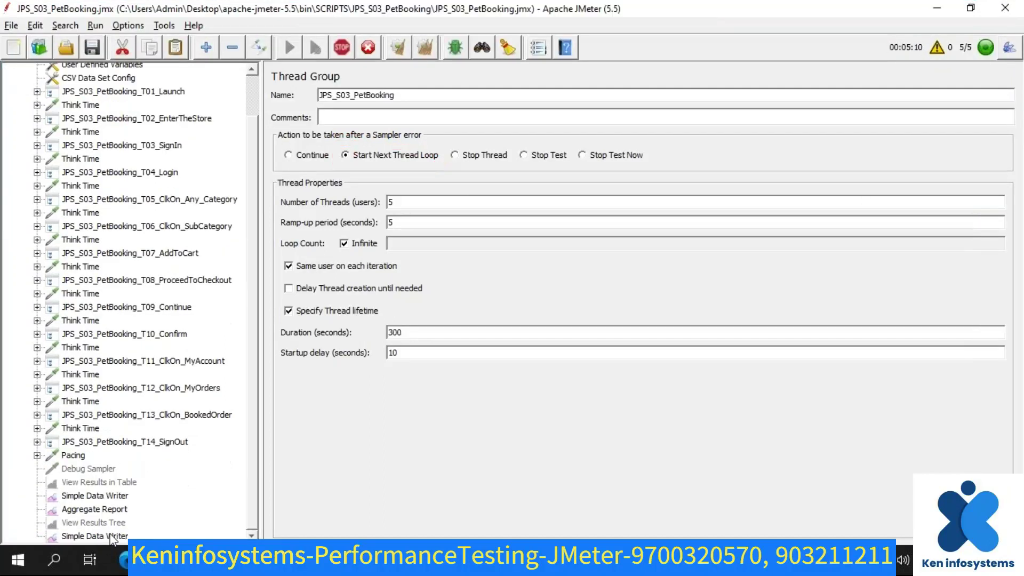
- Examine the sample counts in the Aggregate Report, then recheck the JPS_S03_PetBooking thread group's duration settings
click(94, 511)
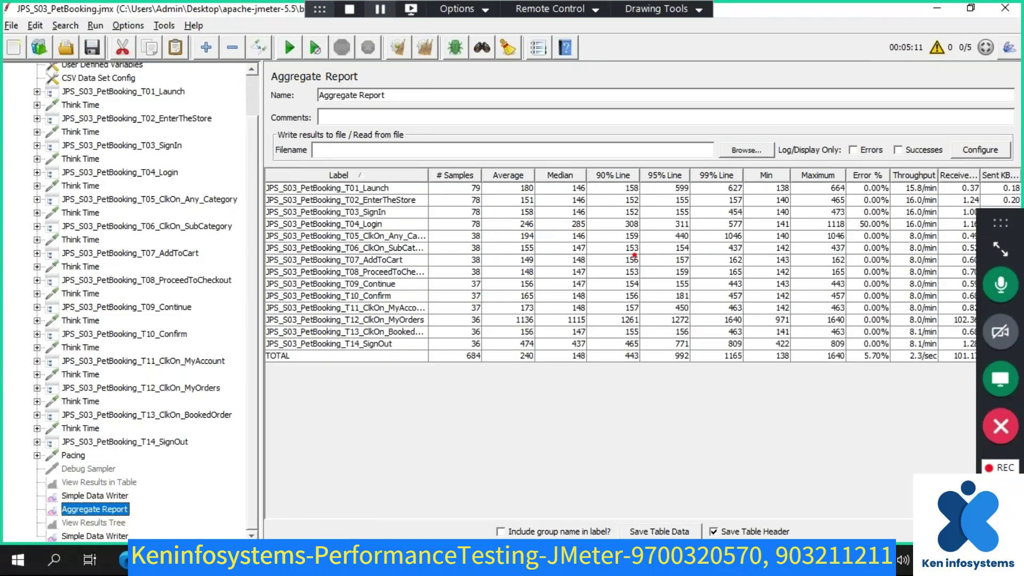
mouse_move(474, 216)
mouse_down()
mouse_move(457, 231)
mouse_move(493, 233)
mouse_move(475, 217)
mouse_move(518, 199)
mouse_move(483, 160)
mouse_move(416, 176)
mouse_move(429, 182)
mouse_move(435, 173)
mouse_up()
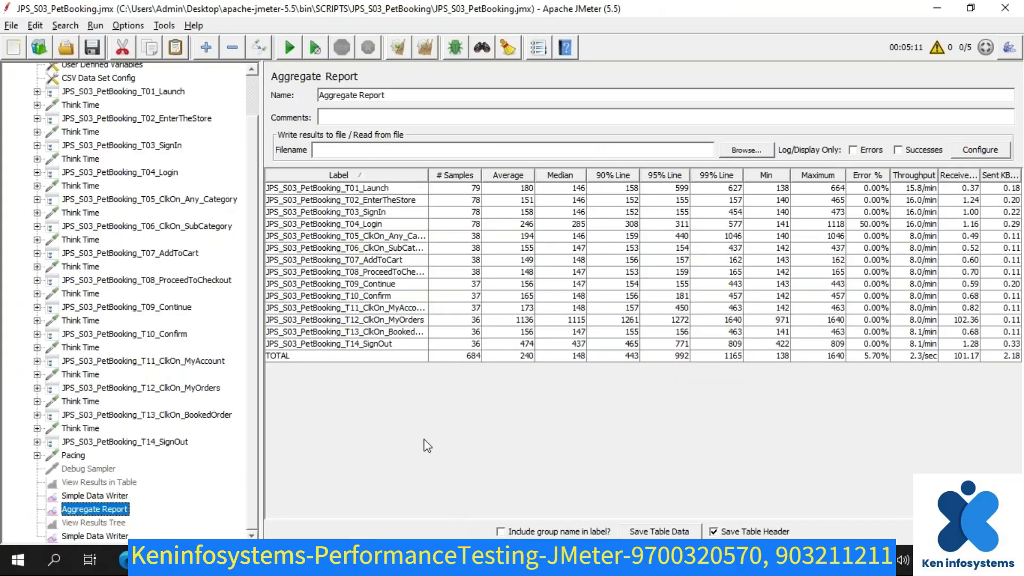
scroll(59, 356, up, 2)
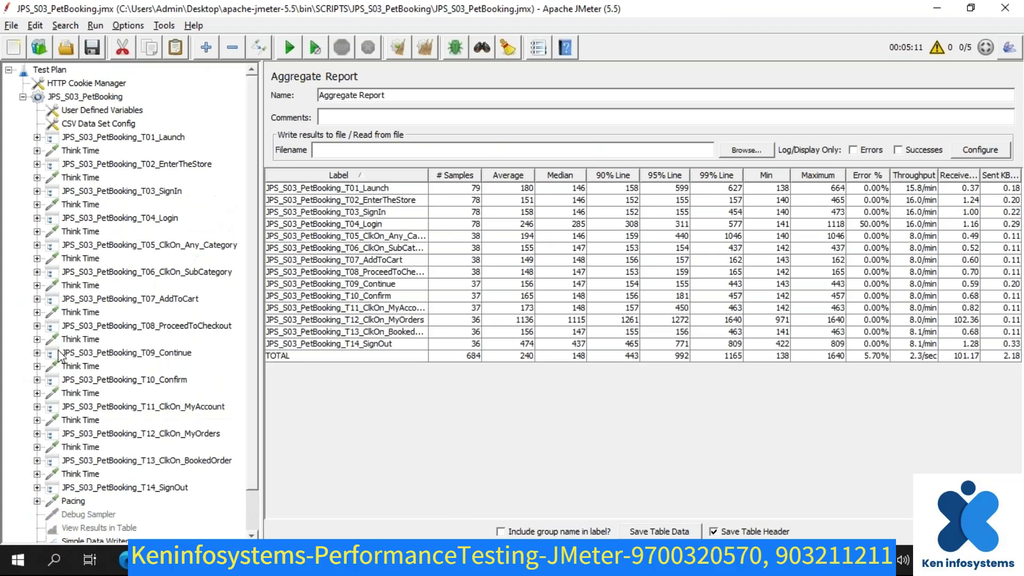
click(94, 98)
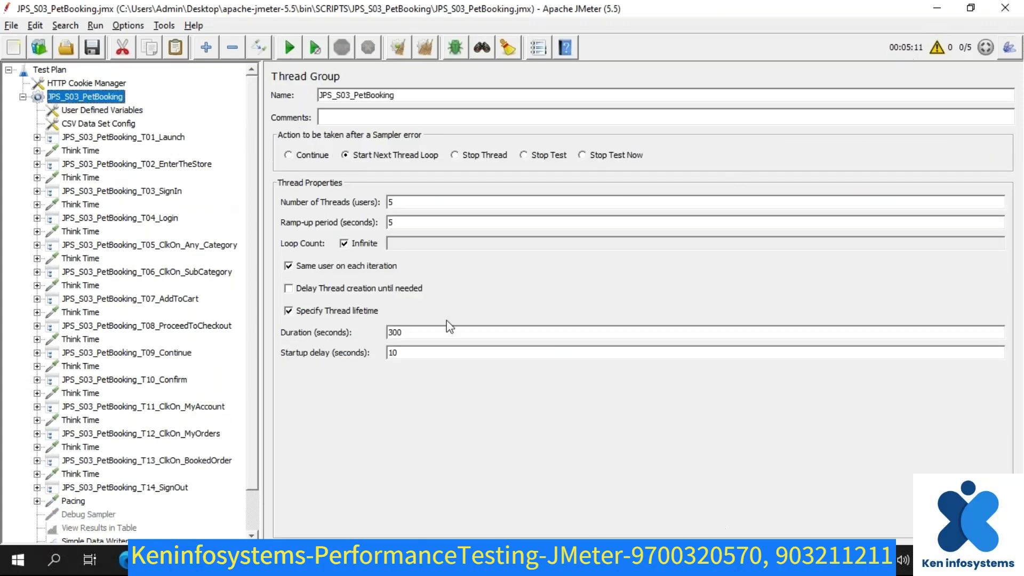
scroll(177, 510, down, 1)
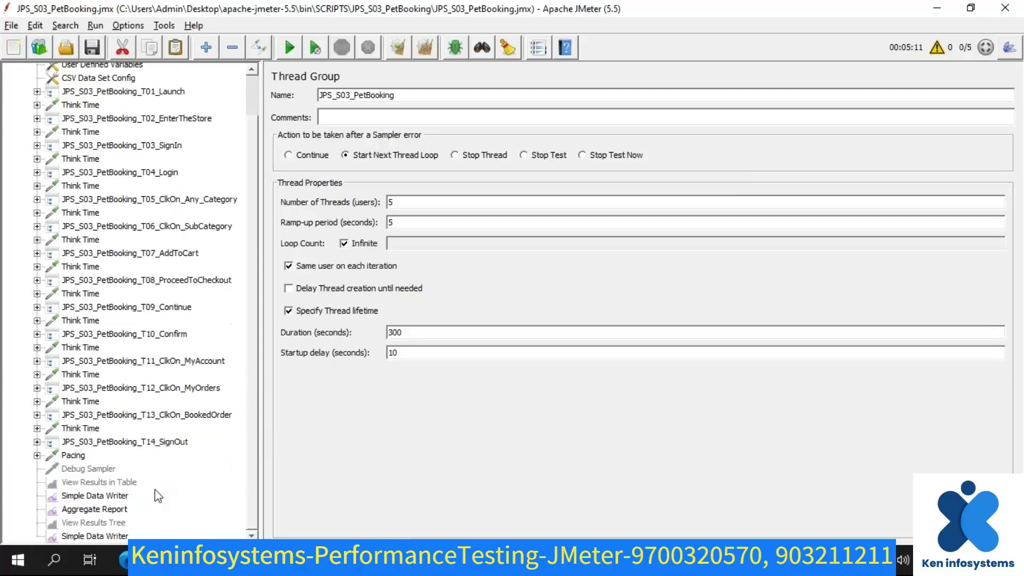
- Switch to File Explorer and open A_Results_2022_09_13.jtl in Notepad++
key(alt+Tab)
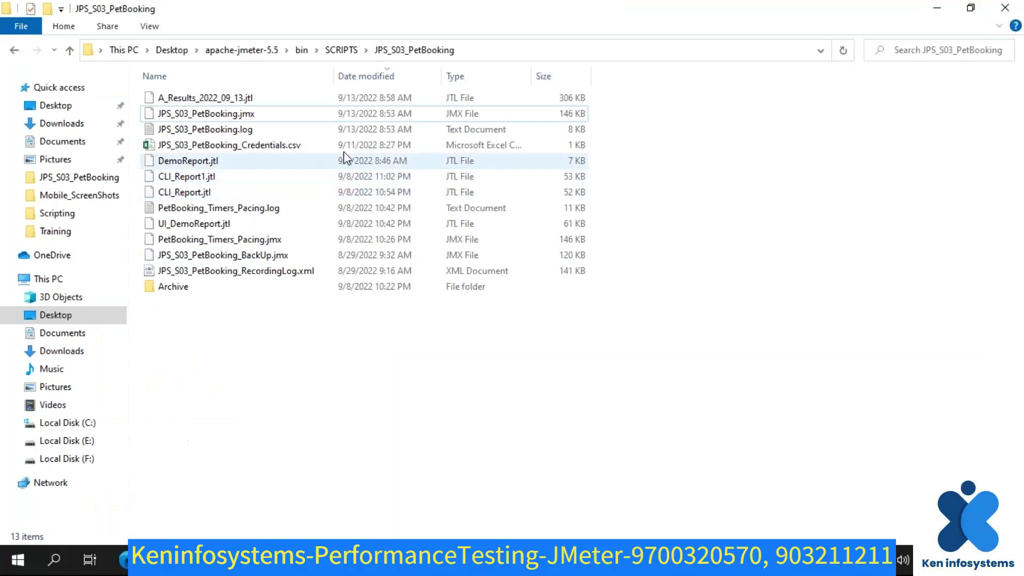
click(192, 100)
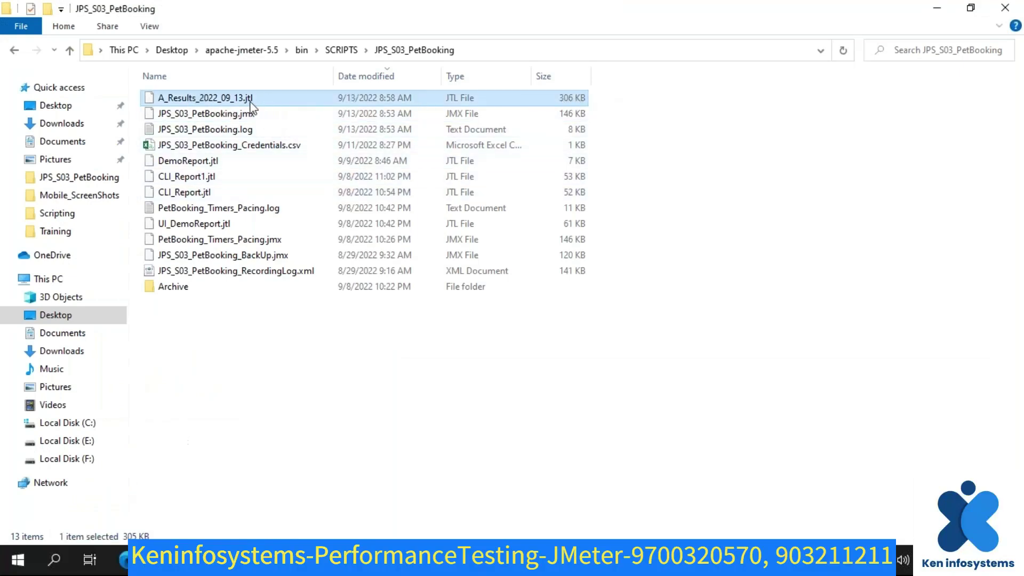
right_click(226, 98)
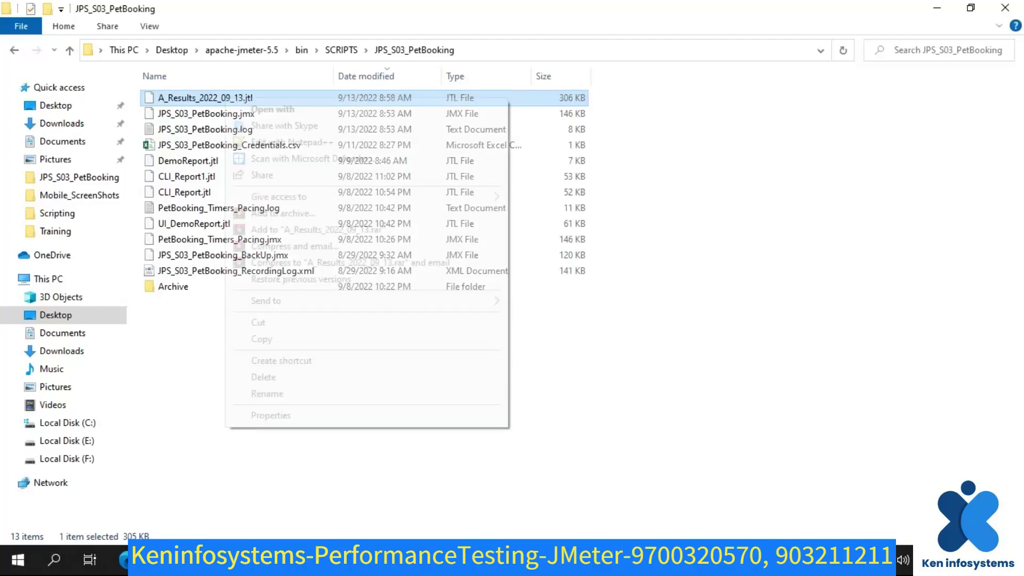
click(271, 143)
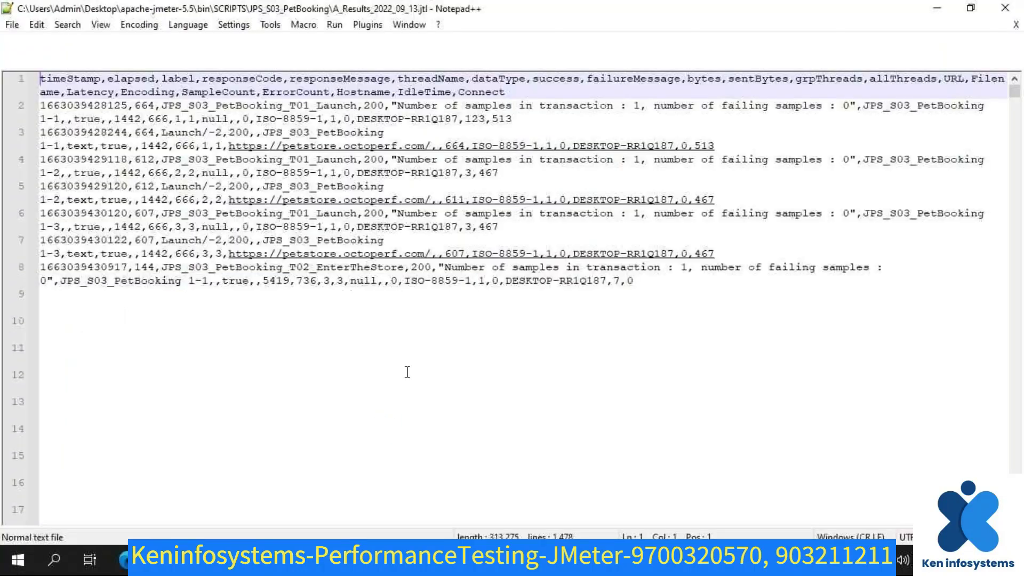
- Skim the recorded sample rows in A_Results_2022_09_13.jtl and return to the start of the file
scroll(411, 365, down, 6)
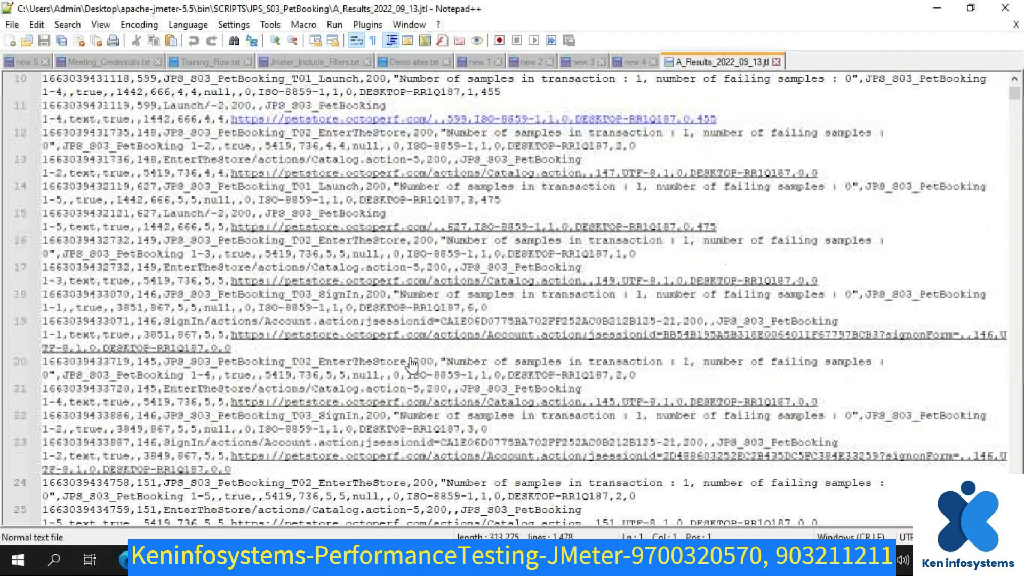
ctrl+scroll(411, 366, down, 4)
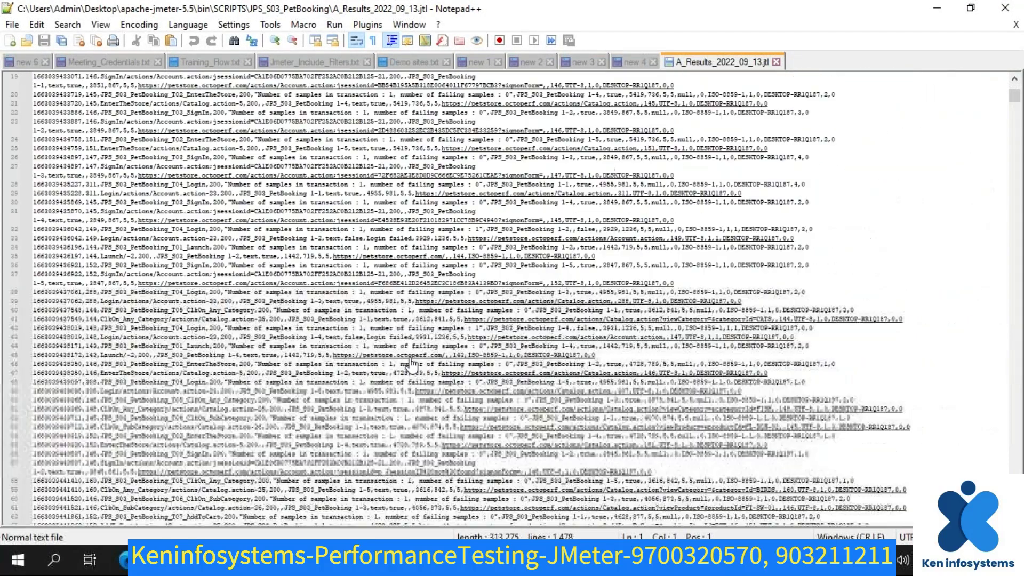
ctrl+scroll(412, 366, down, 1)
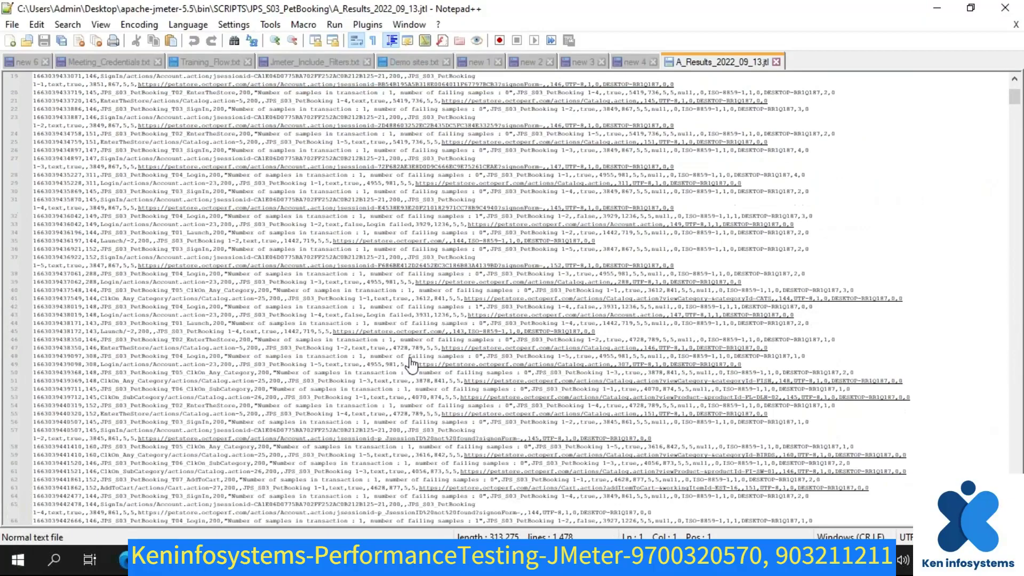
scroll(411, 366, up, 6)
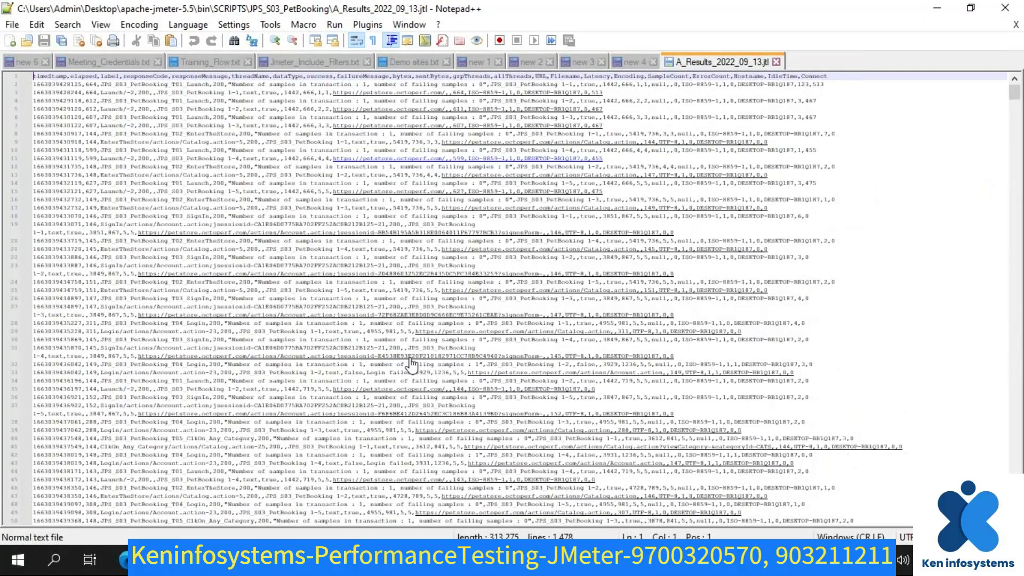
- Examine the header fields of A_Results_2022_09_13.jtl at a larger text size, from timeStamp and elapsed through responseCode, success, failureMessage and bytes
ctrl+scroll(407, 362, up, 5)
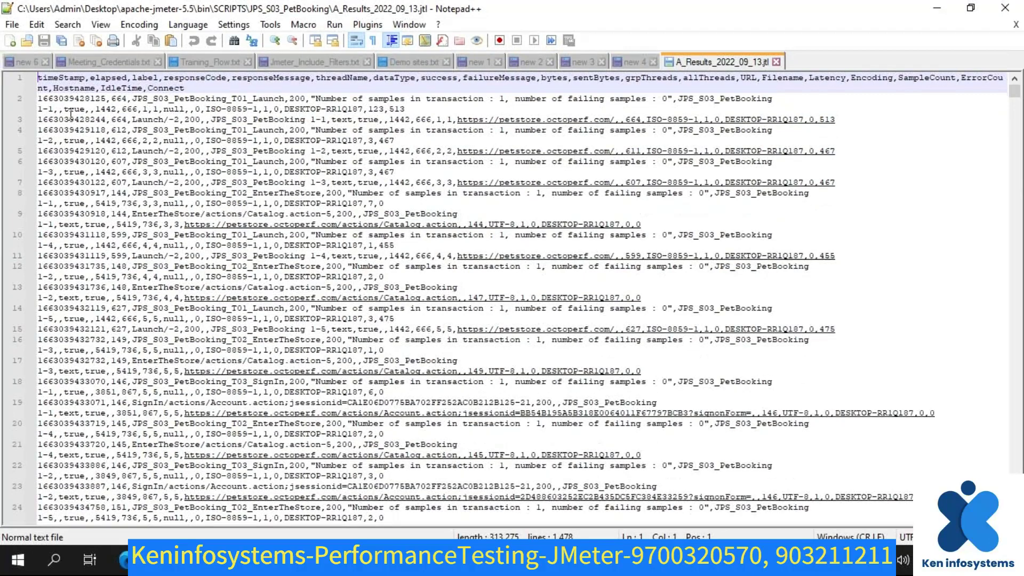
double_click(66, 78)
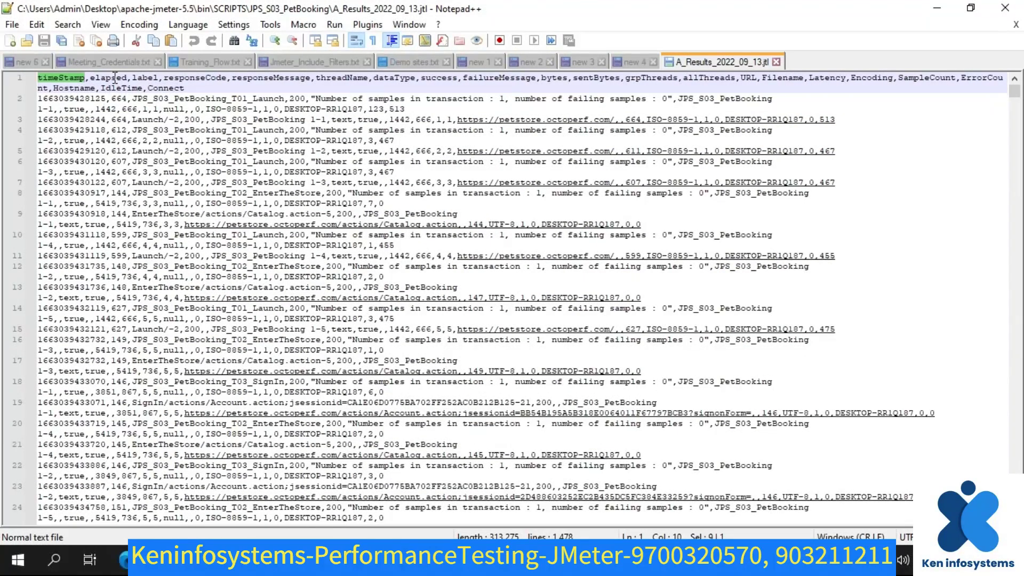
double_click(114, 78)
double_click(194, 77)
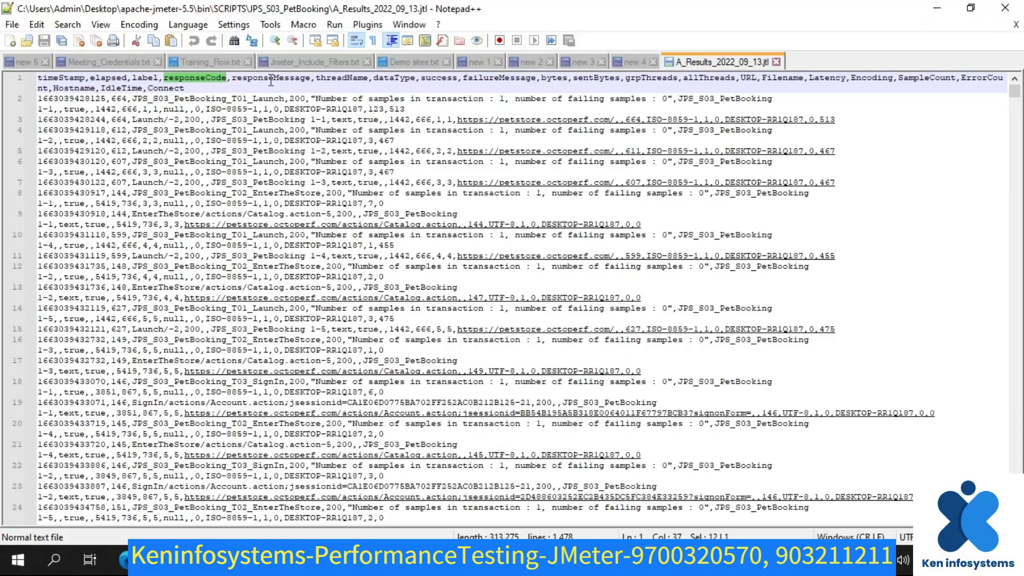
double_click(270, 78)
double_click(407, 83)
double_click(407, 80)
double_click(455, 80)
double_click(497, 80)
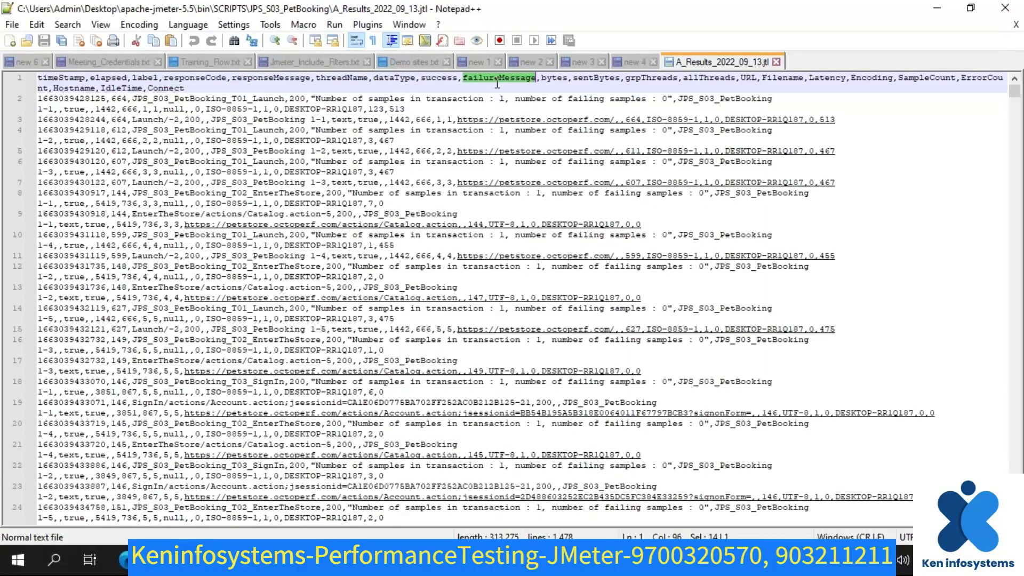
click(543, 78)
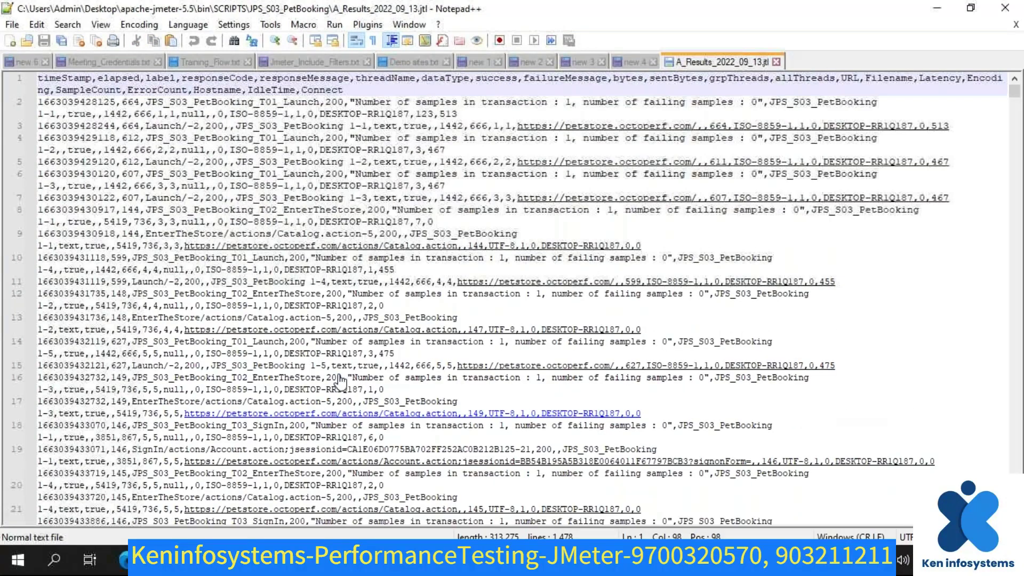
scroll(340, 382, up, 1)
scroll(340, 382, up, 1)
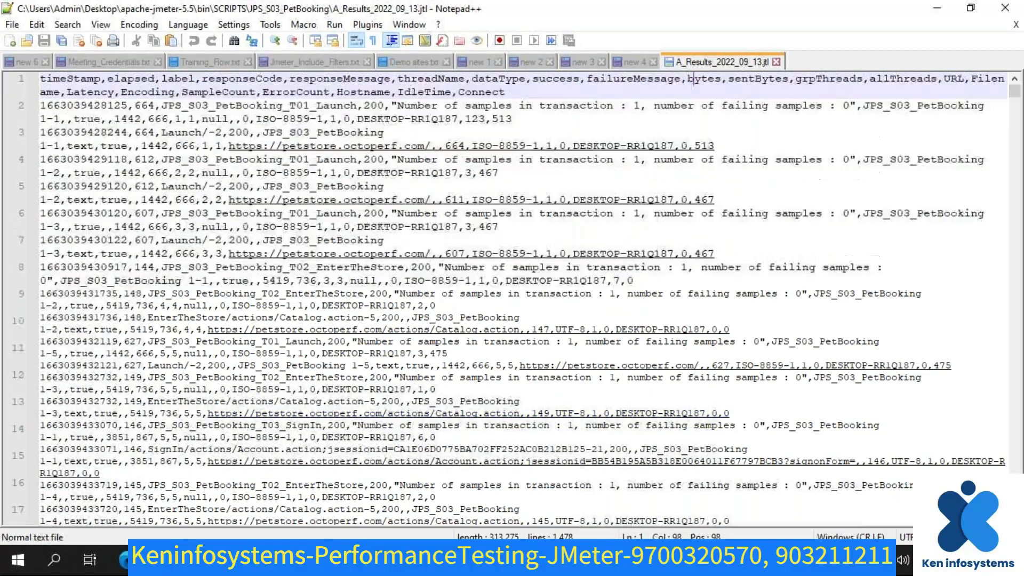
scroll(337, 379, up, 1)
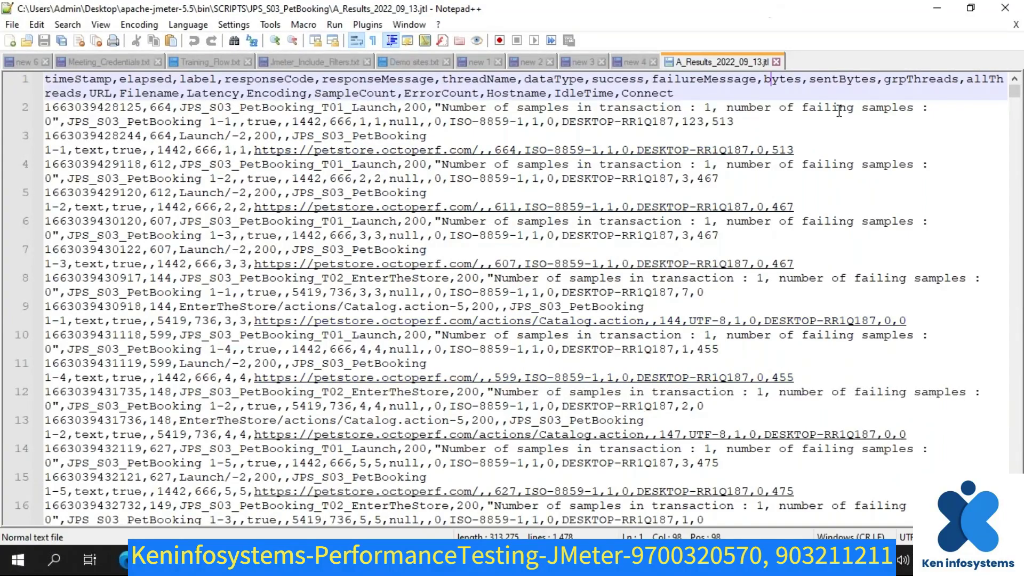
- Close A_Results_2022_09_13.jtl in Notepad++, switch to JMeter and open the Generate HTML report dialog, placing it higher over the thread group settings
click(777, 62)
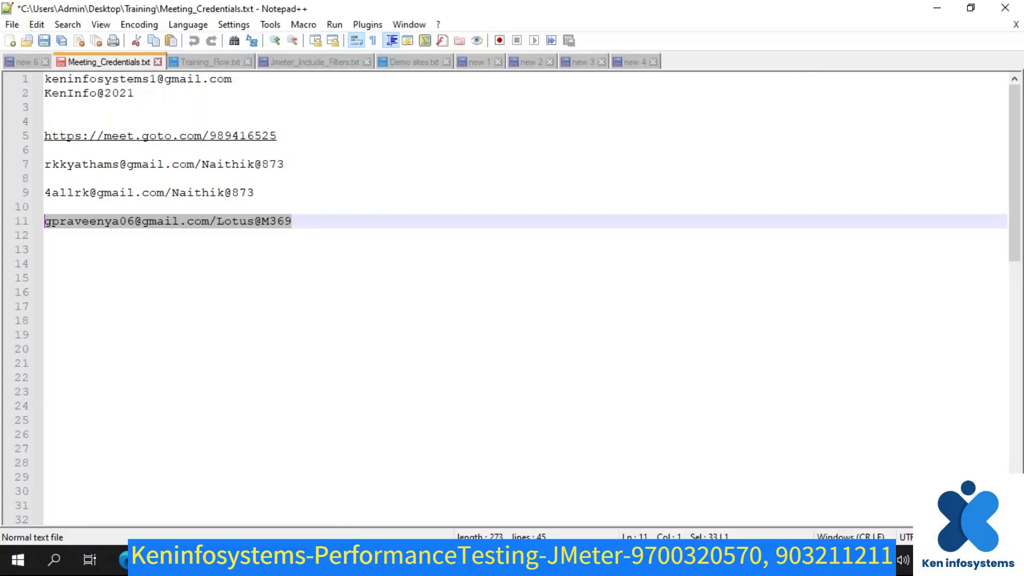
key(alt+Tab)
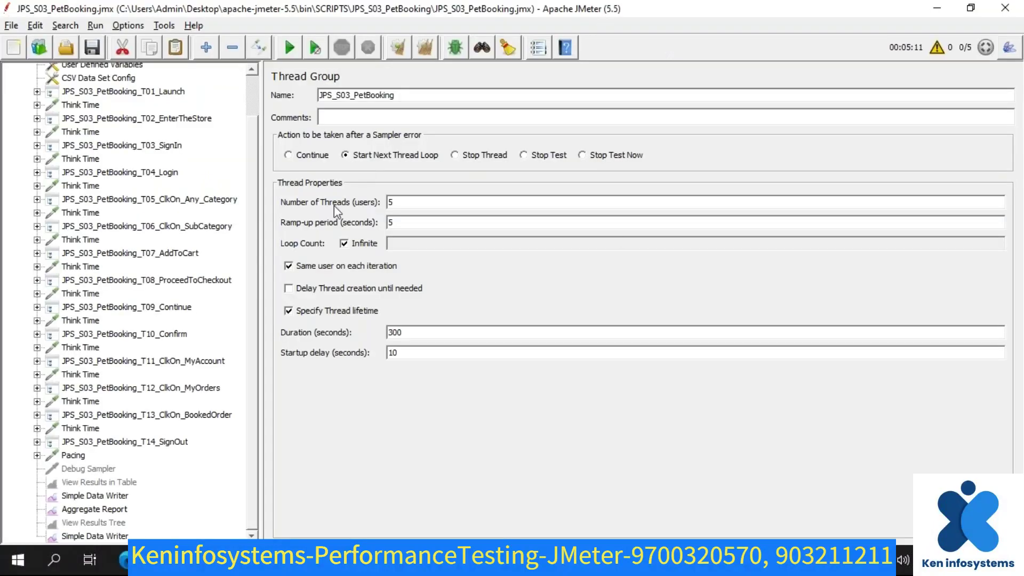
click(141, 27)
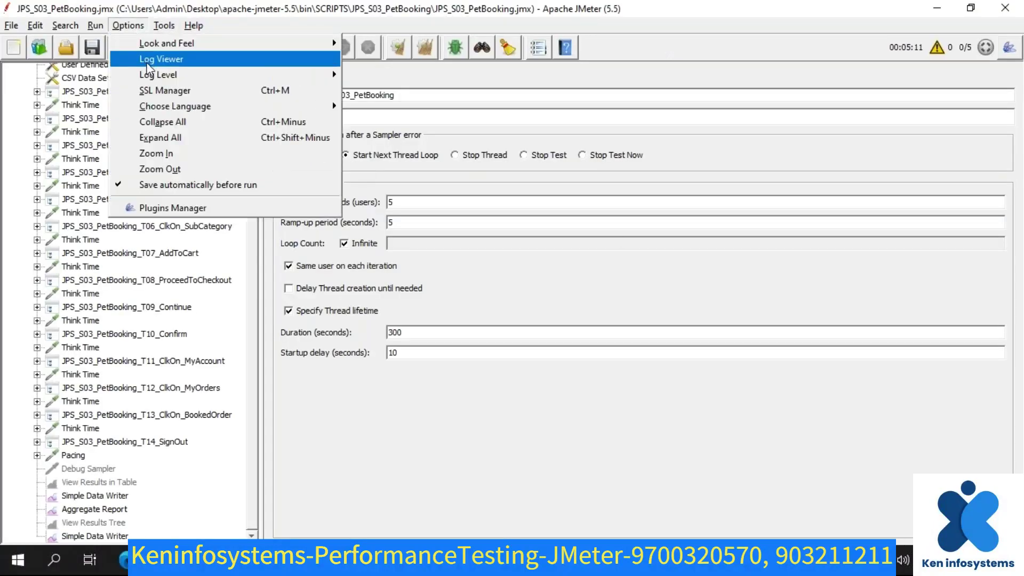
mouse_move(167, 28)
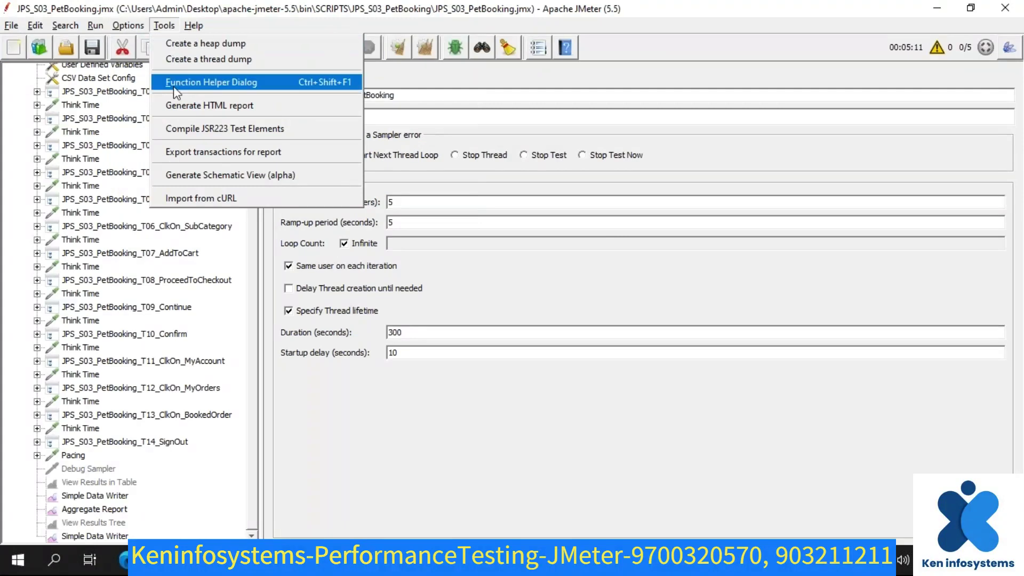
click(233, 112)
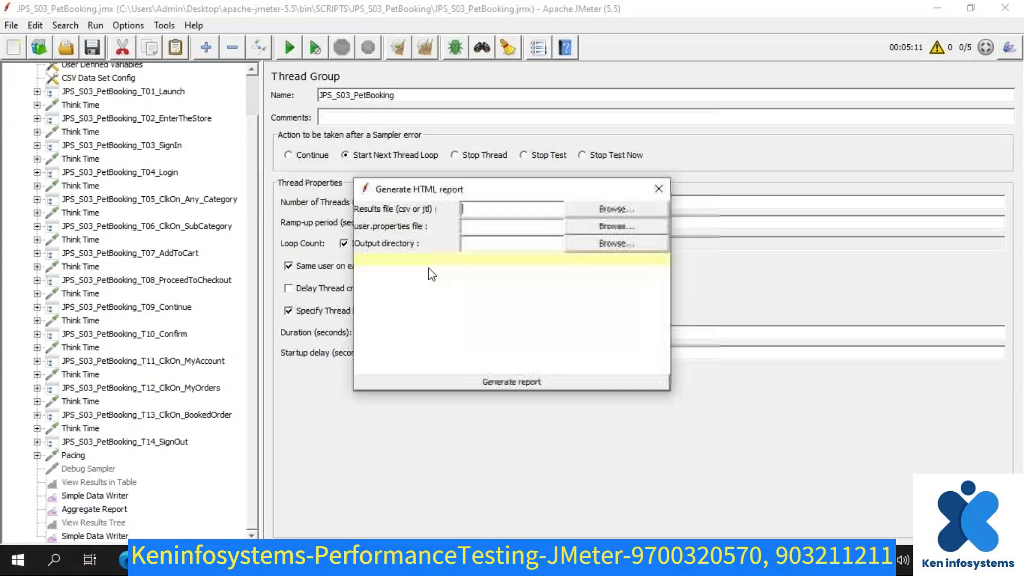
drag(474, 193, 427, 122)
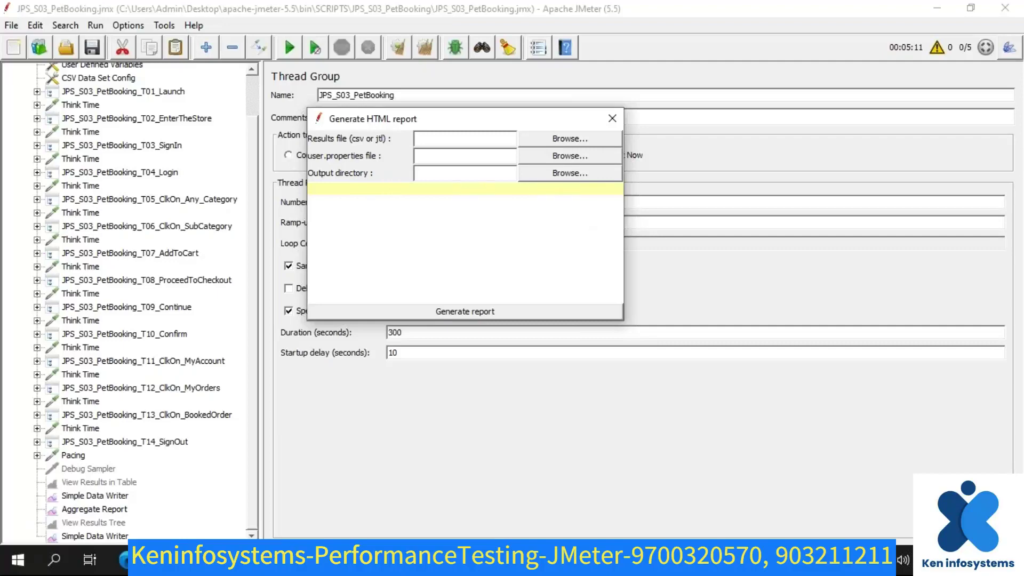
- Switch to File Explorer and check A_Results_2022_09_13.jtl in JPS_S03_PetBooking, and locate B_Results_2022_09_13.jtl in the bin\Reports folder
key(alt+Tab)
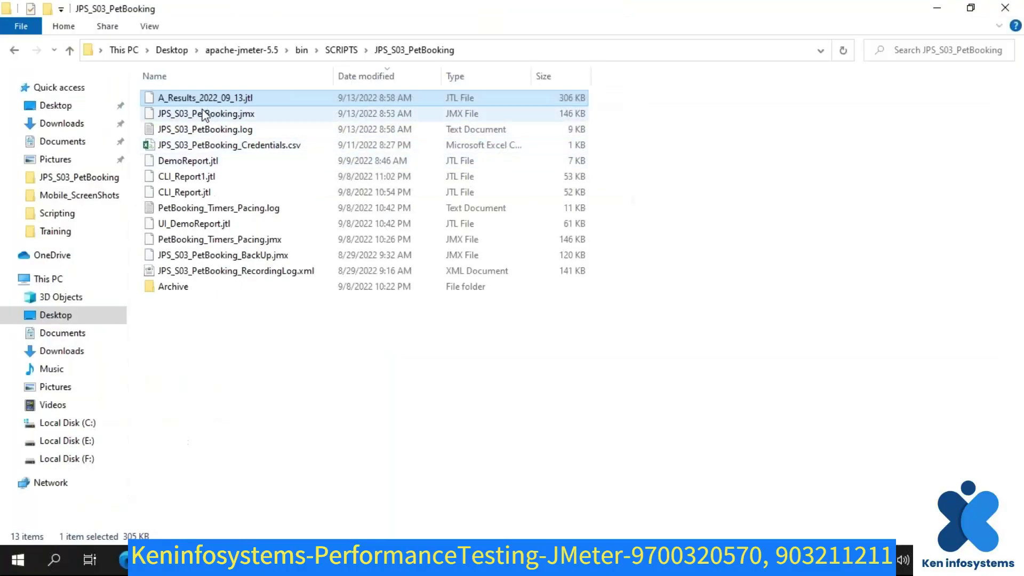
click(178, 97)
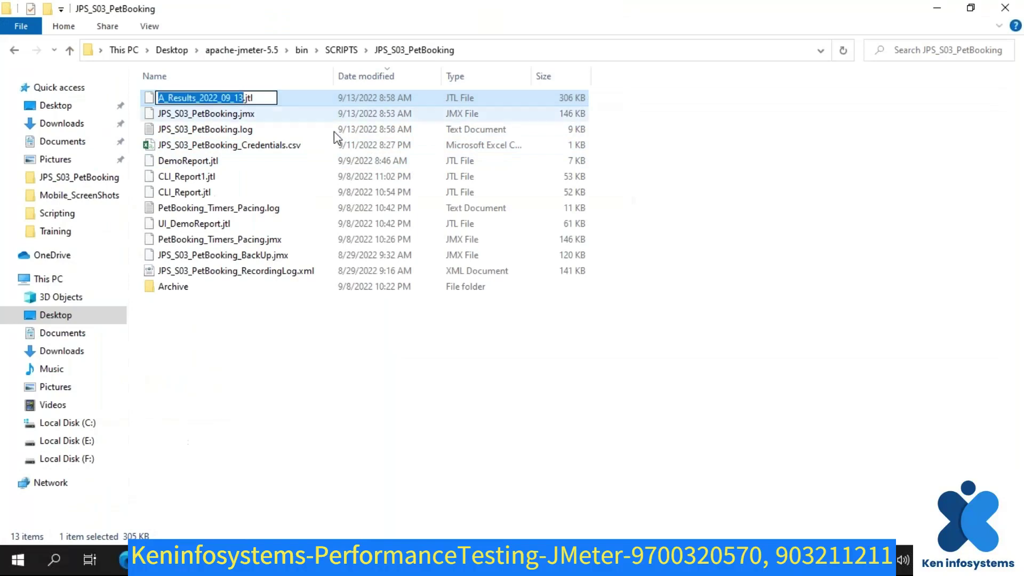
click(378, 368)
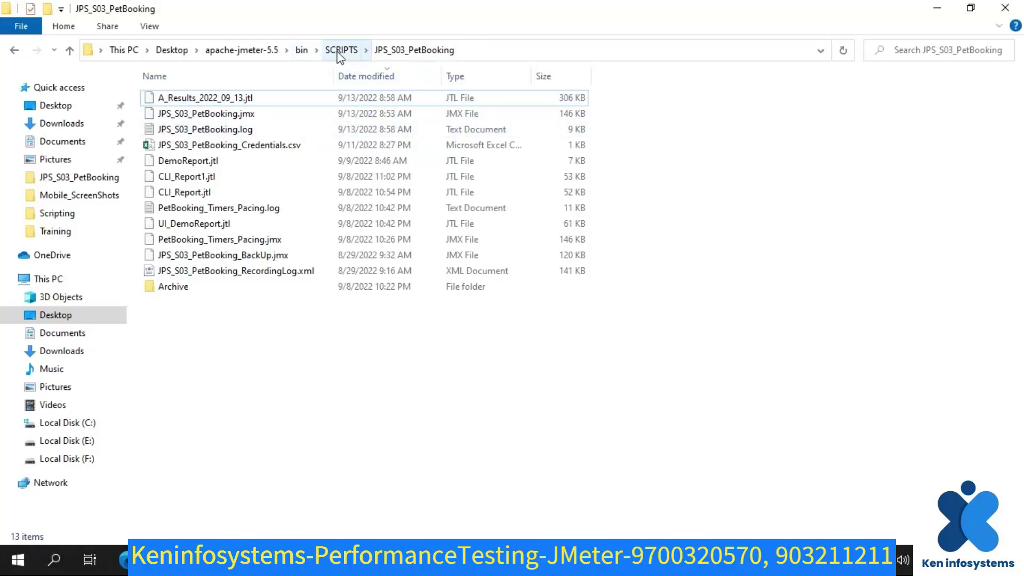
click(302, 50)
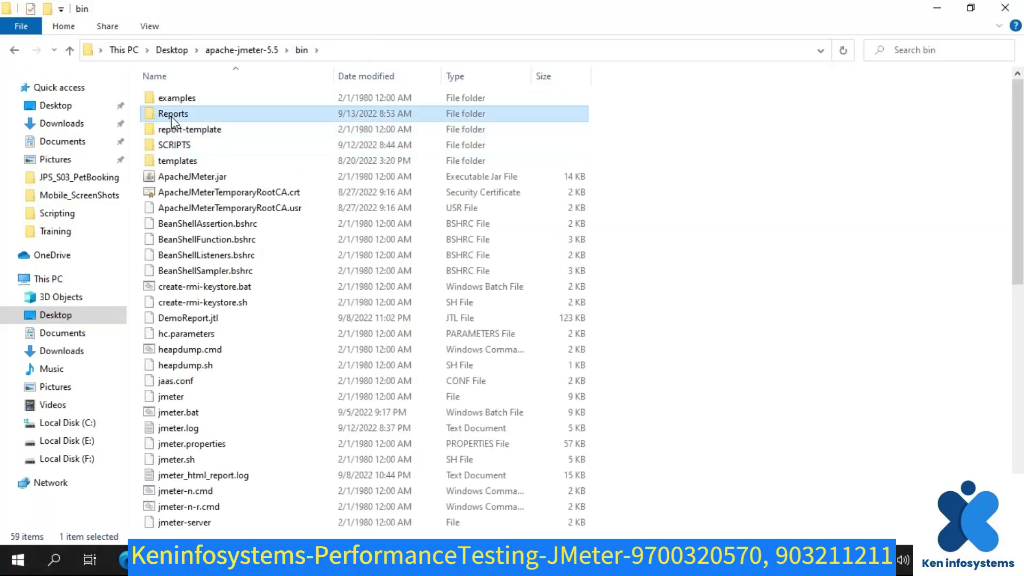
double_click(174, 114)
click(176, 150)
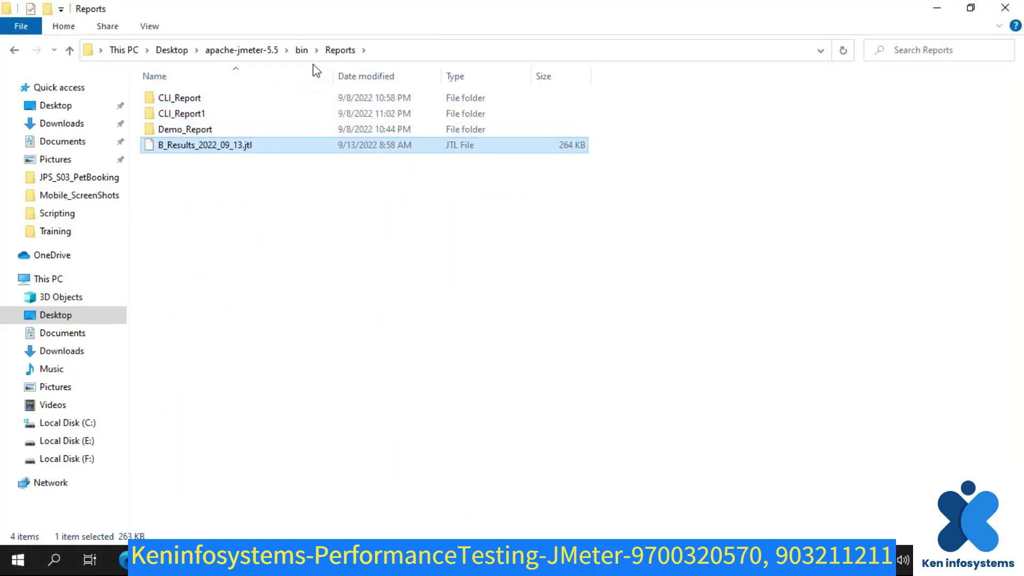
- Return to the SCRIPTS\JPS_S03_PetBooking folder and select A_Results_2022_09_13.jtl to compare it with the Reports file
click(302, 51)
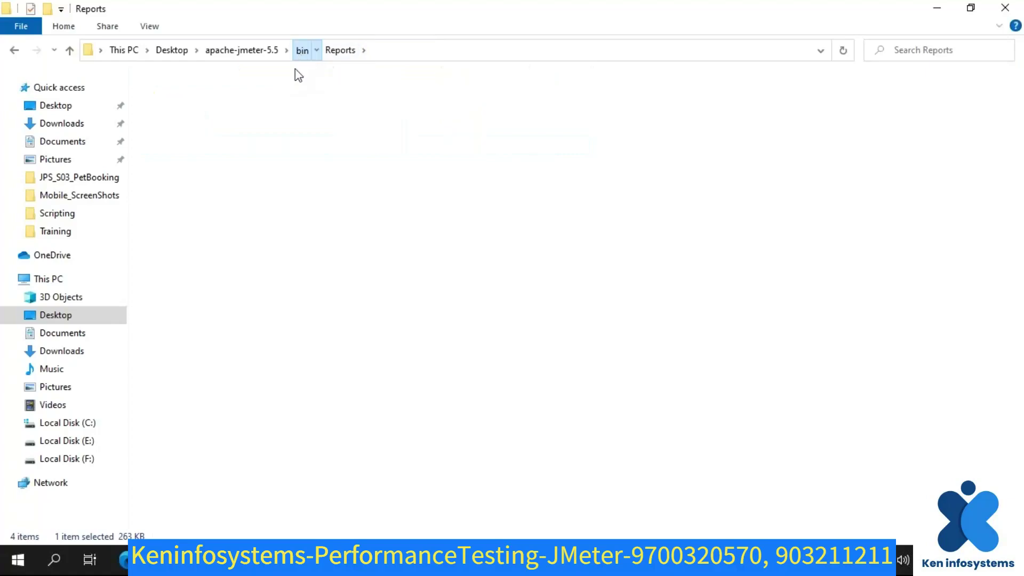
click(176, 145)
double_click(177, 144)
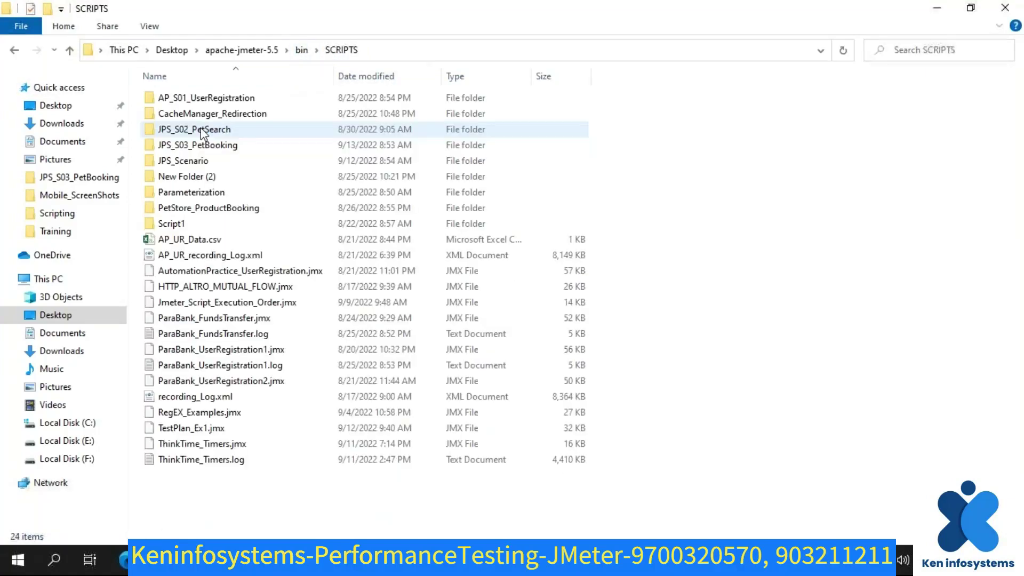
double_click(198, 144)
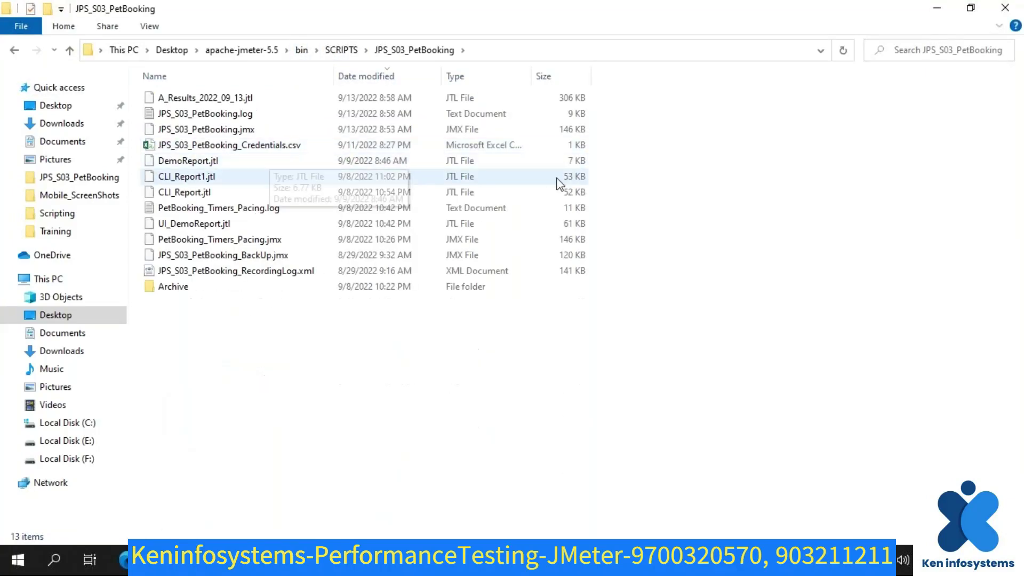
click(278, 105)
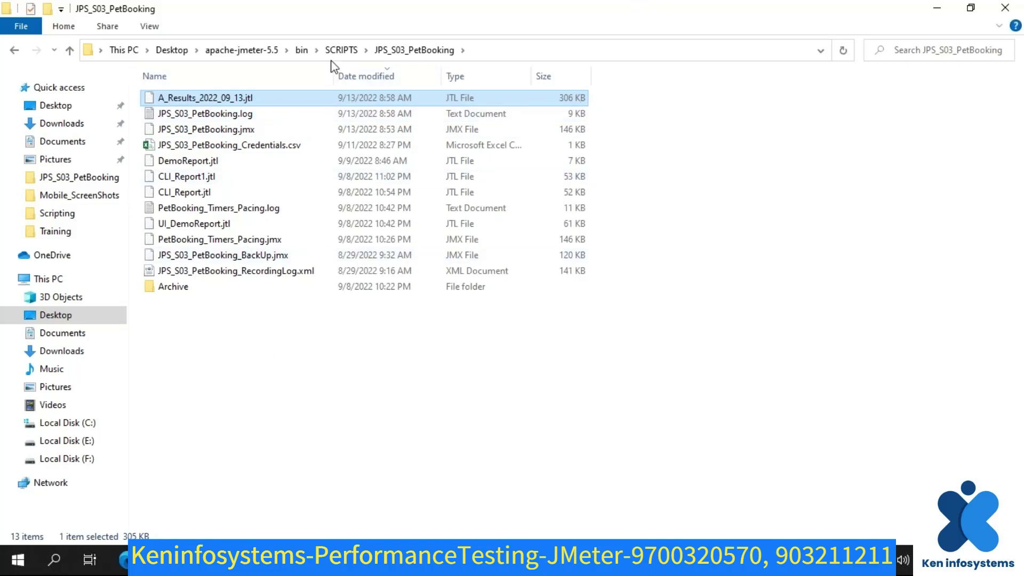
- Go back to the bin\Reports folder and select B_Results_2022_09_13.jtl
click(298, 52)
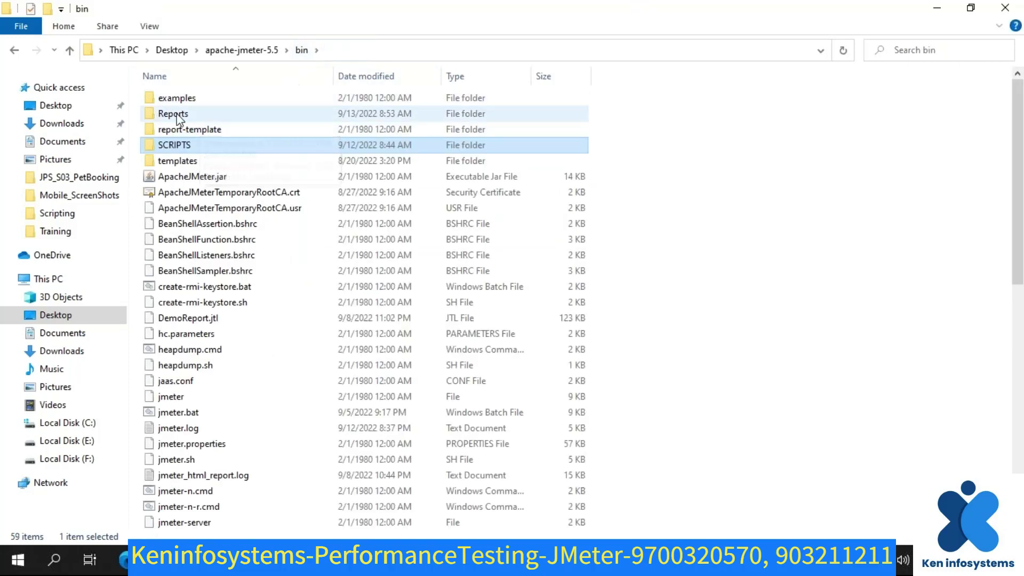
double_click(181, 112)
click(175, 151)
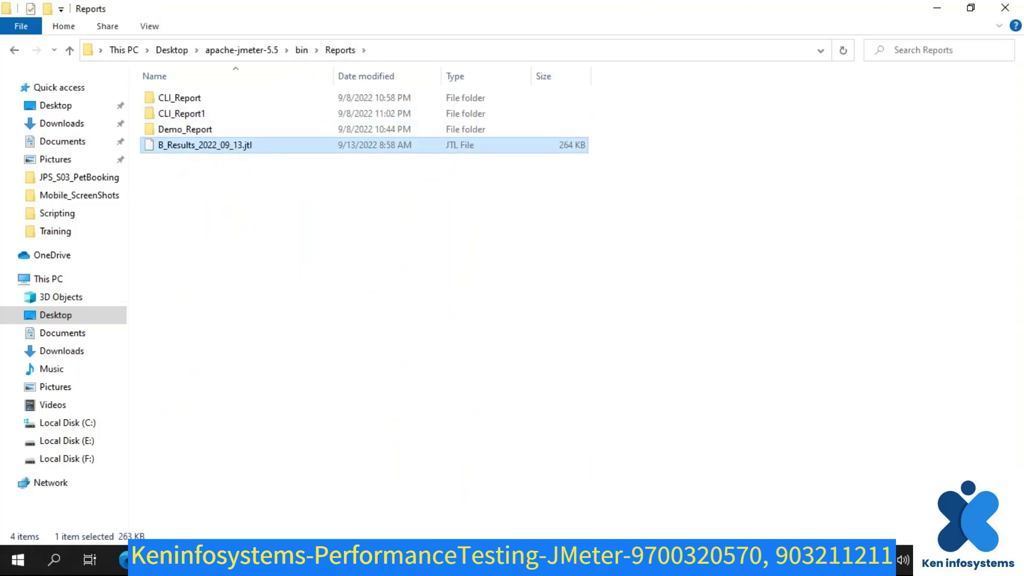
- Switch to JMeter and choose B_Results_2022_09_13.jtl from bin\Reports as the HTML report's results file
key(alt+Tab)
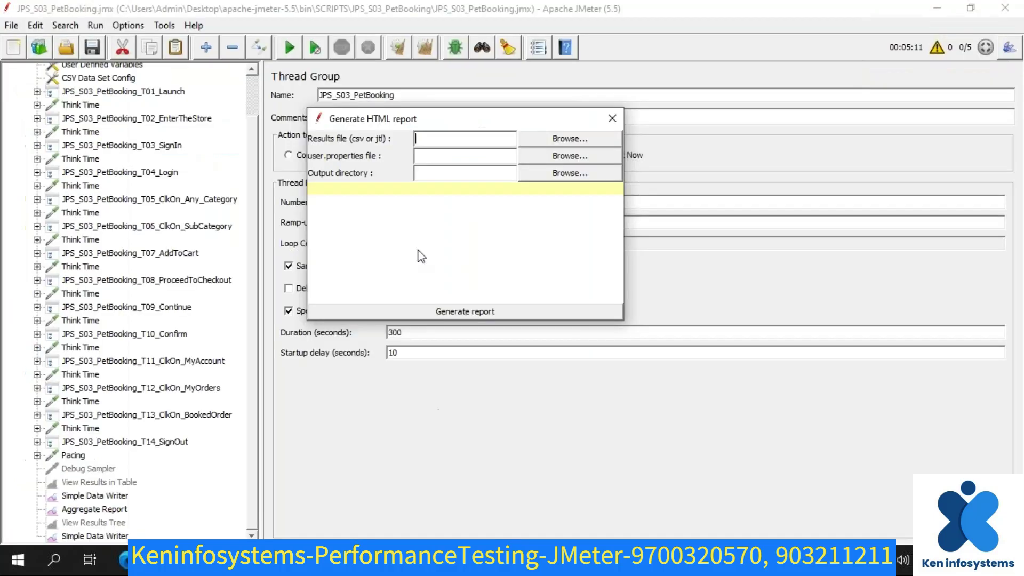
click(553, 144)
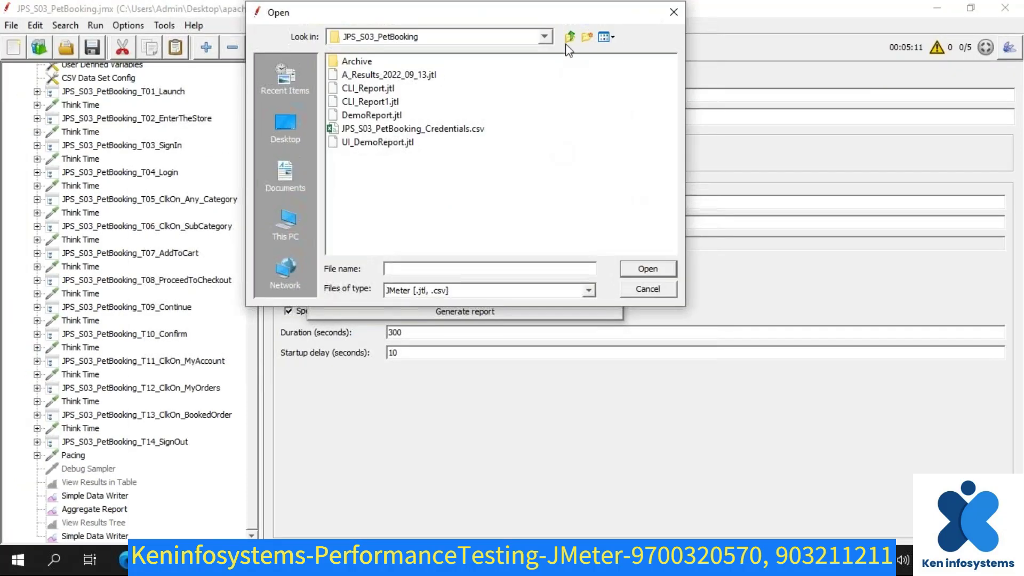
click(572, 37)
click(572, 37)
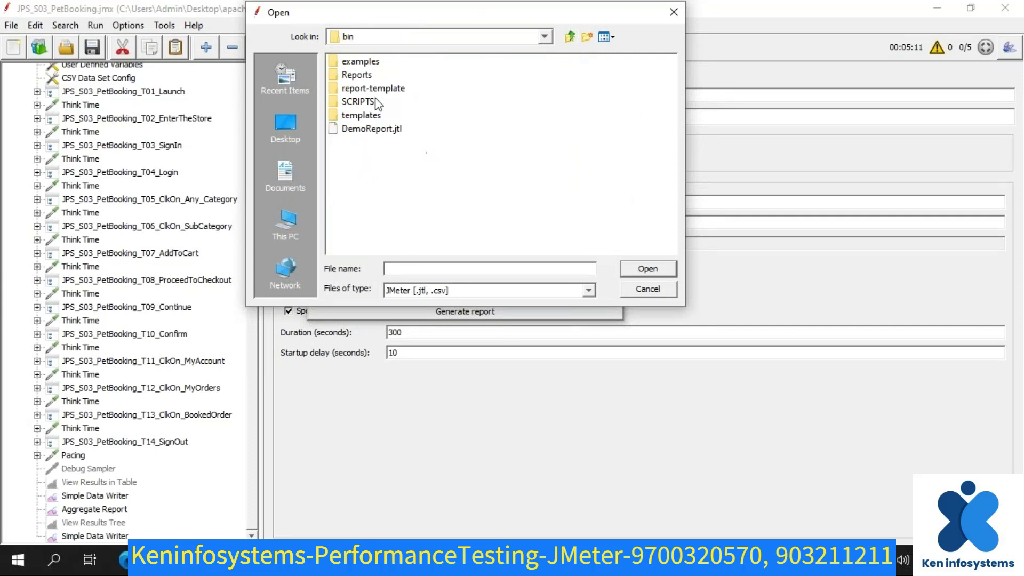
double_click(348, 76)
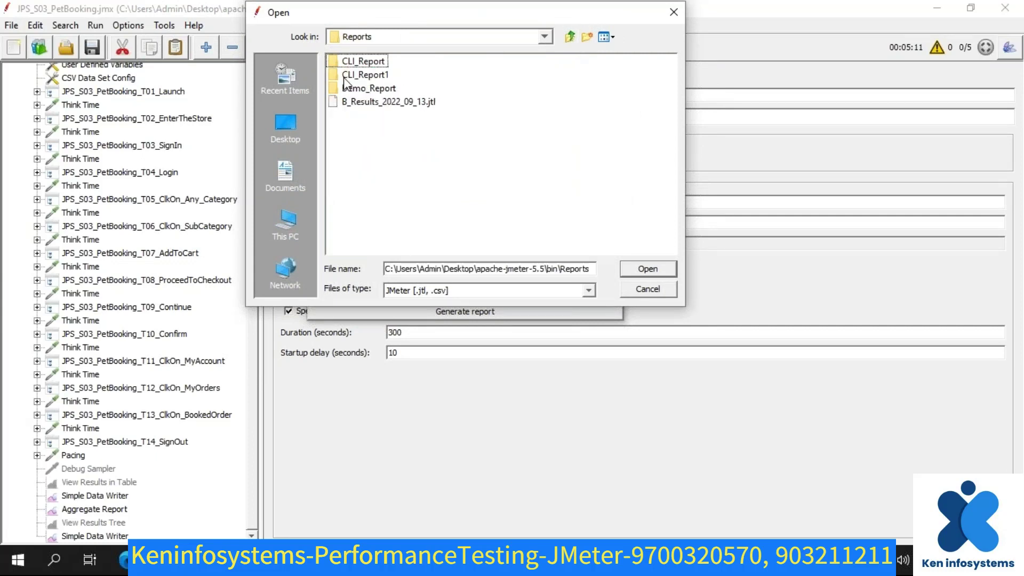
click(378, 101)
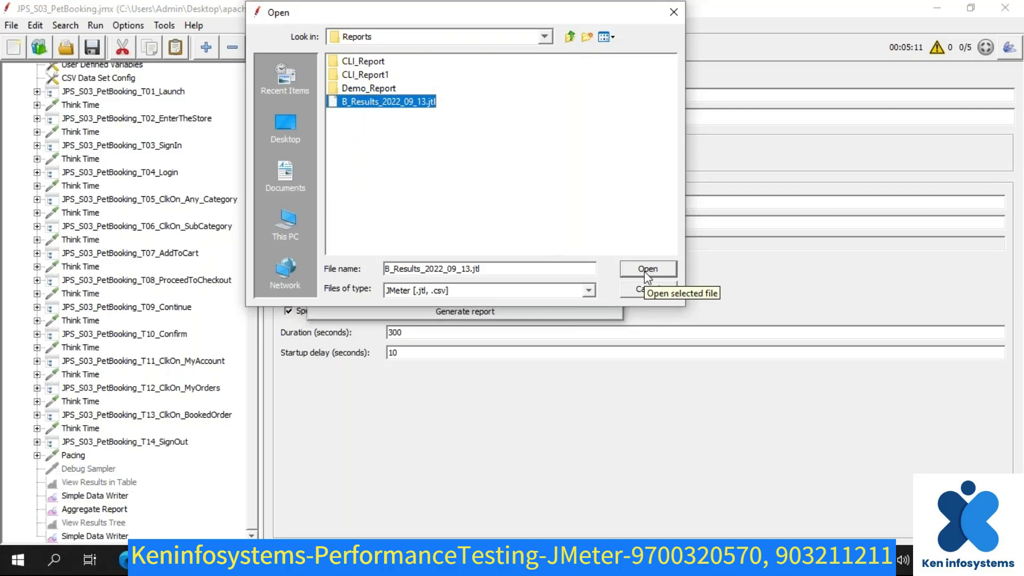
click(646, 269)
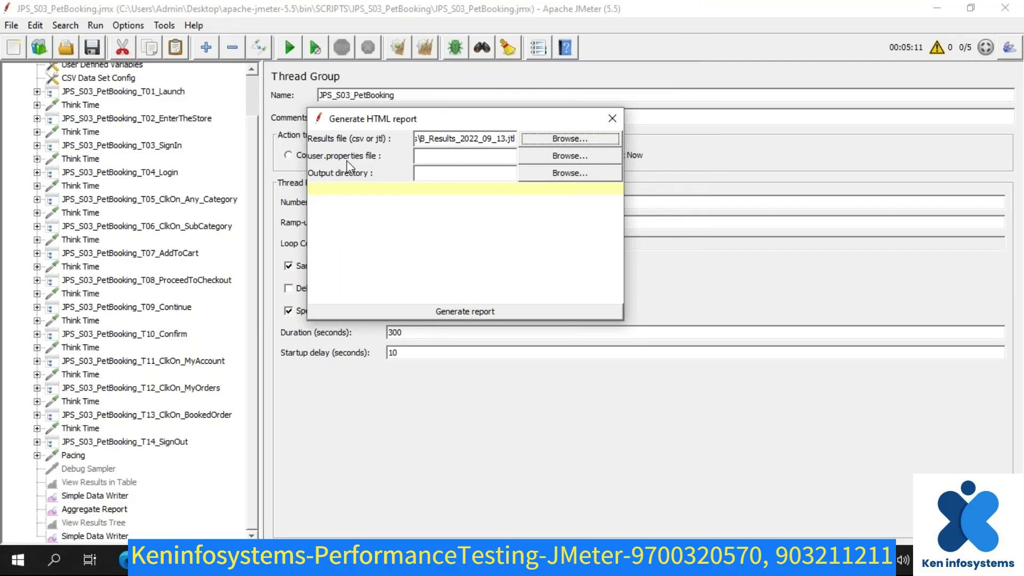
- Choose user.properties from the bin folder as the report's user.properties file
click(539, 161)
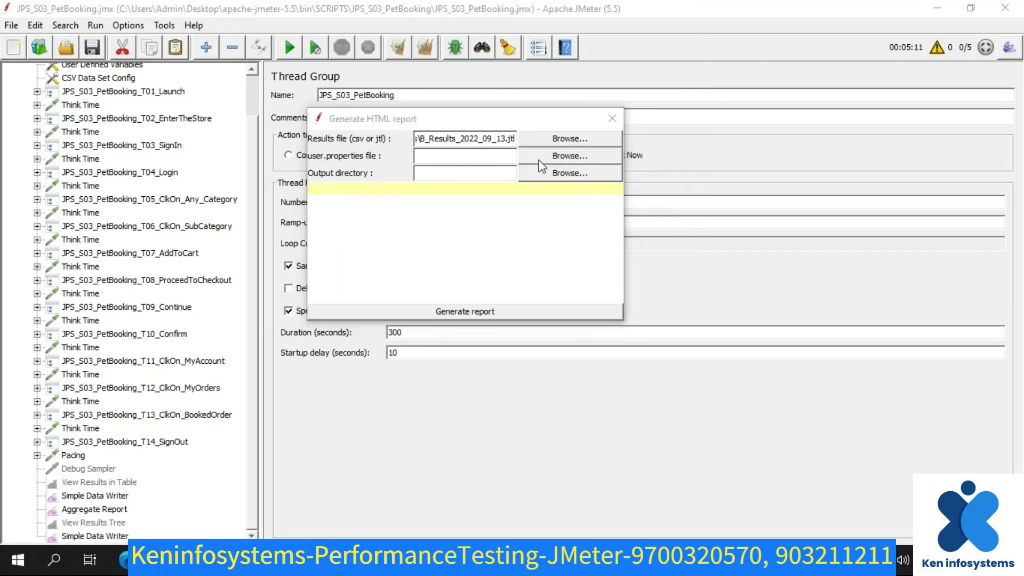
click(571, 38)
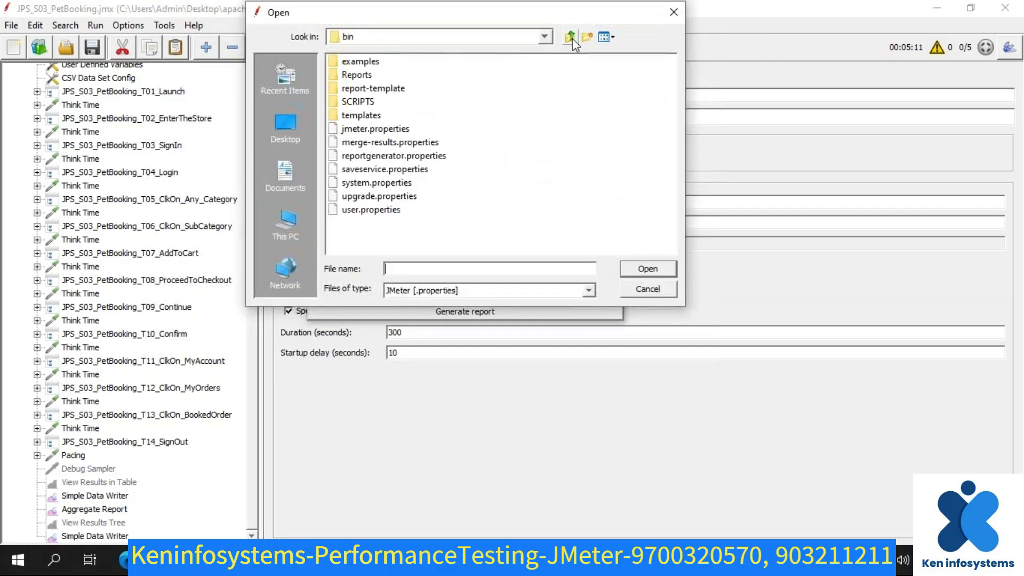
click(357, 211)
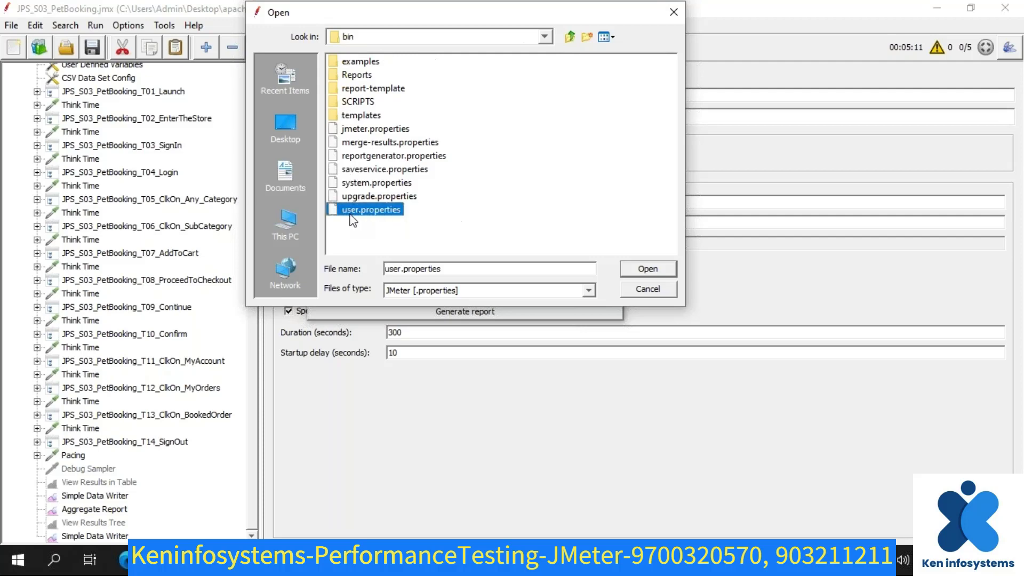
click(647, 268)
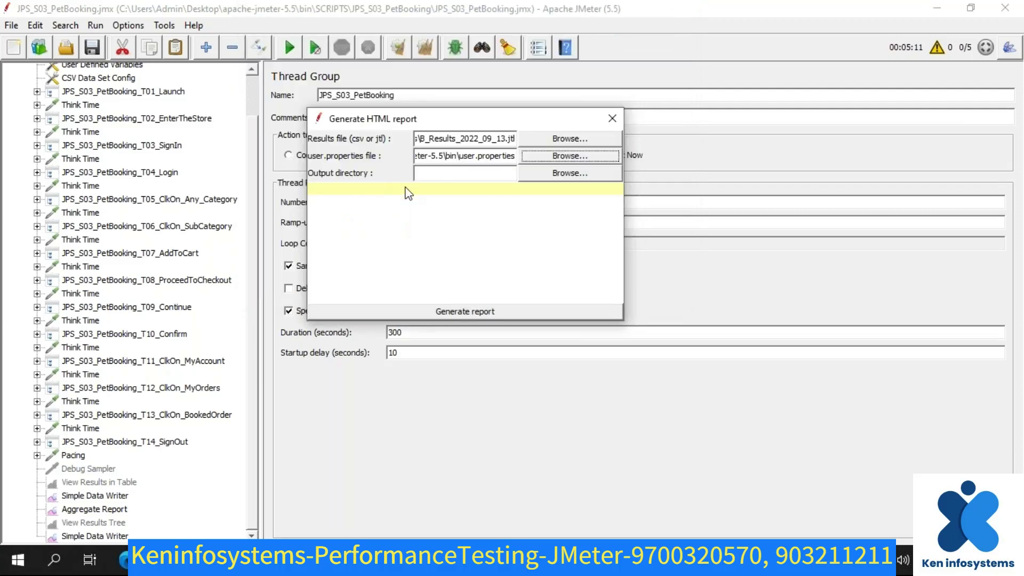
- Set the HTML report's output directory to the bin\Reports folder
click(541, 175)
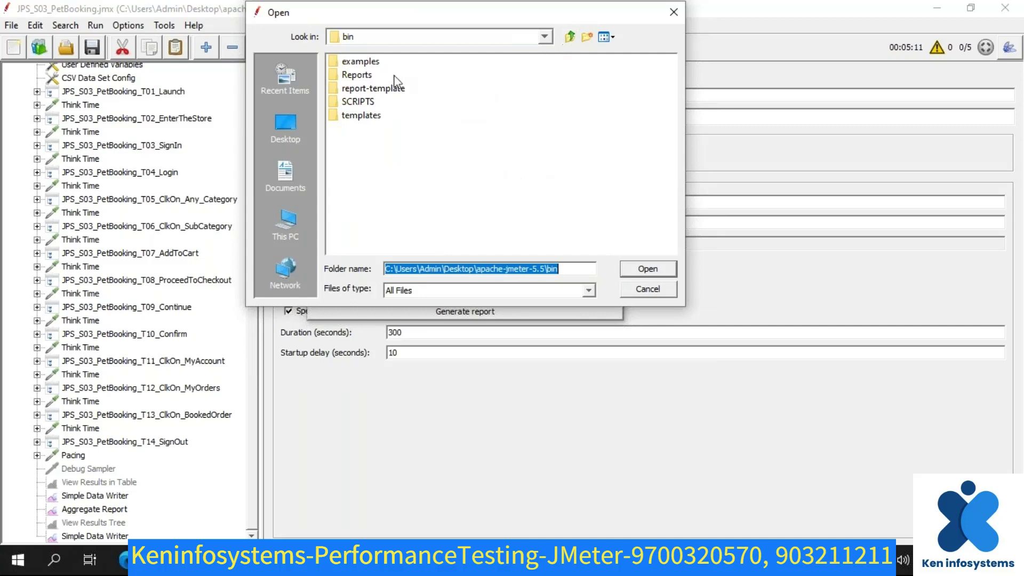
click(365, 75)
double_click(365, 76)
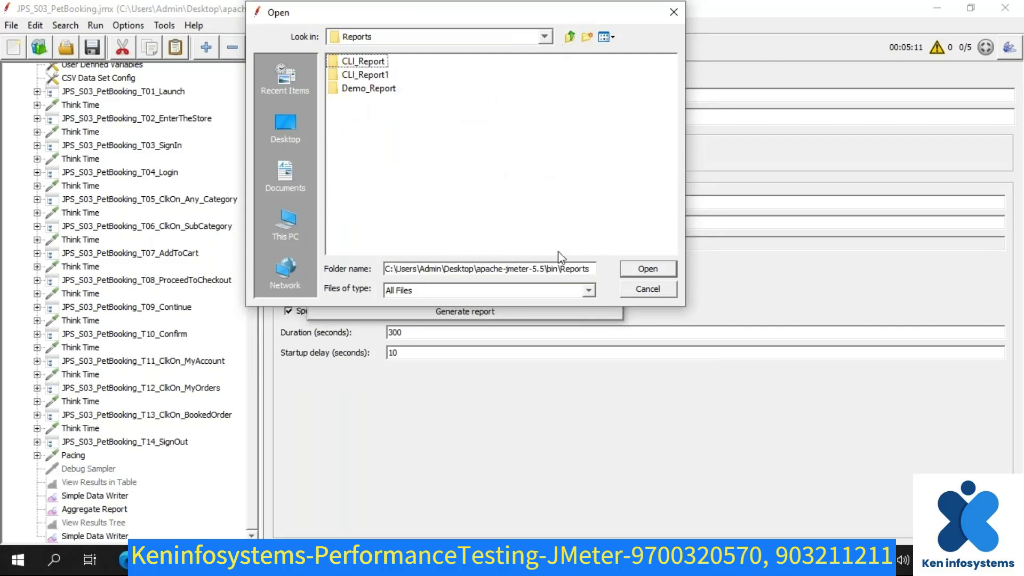
click(635, 270)
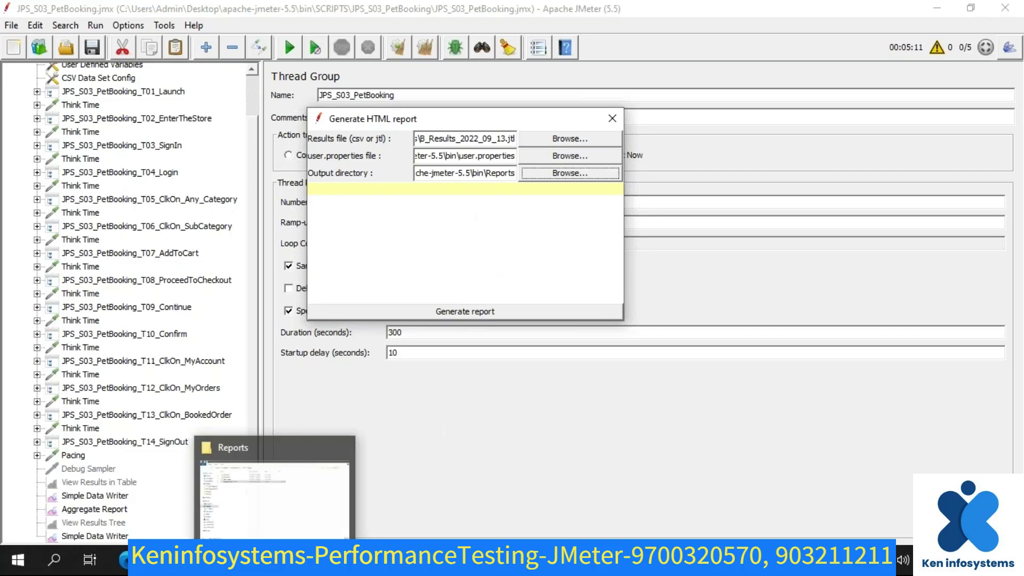
- Switch to File Explorer and create a folder named Results_2022_09_13 inside bin\Reports
click(292, 517)
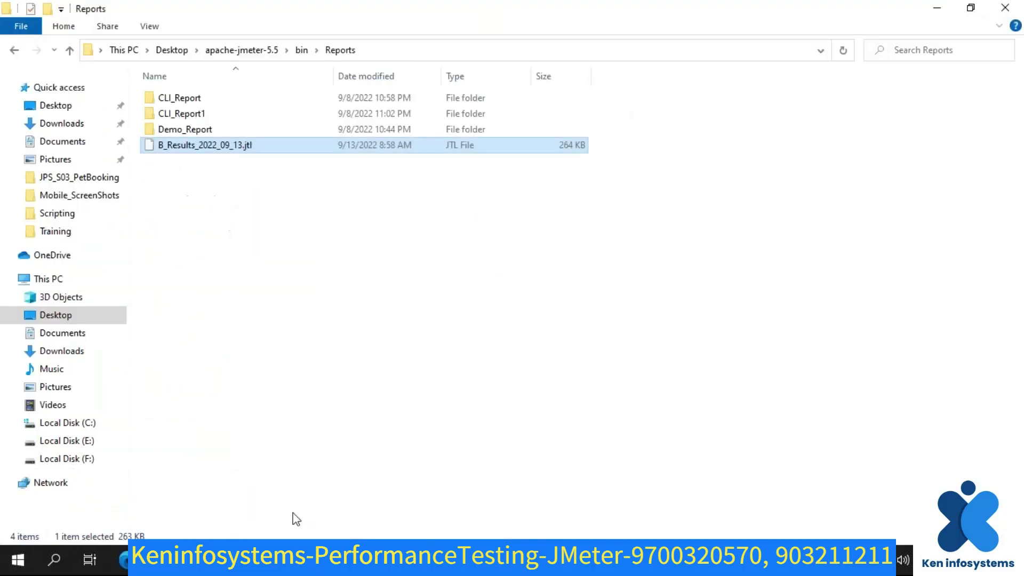
click(239, 232)
right_click(239, 233)
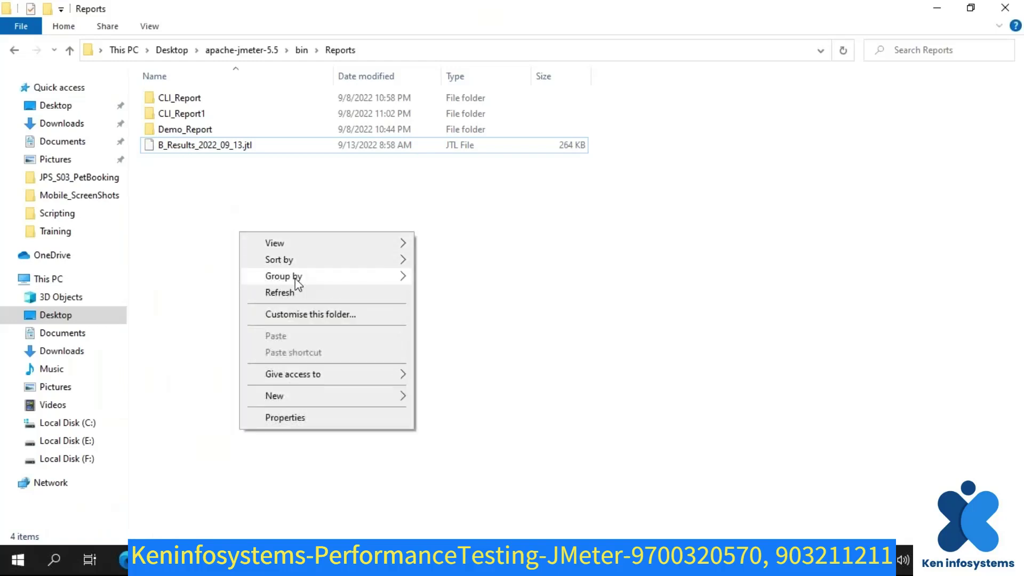
mouse_move(371, 396)
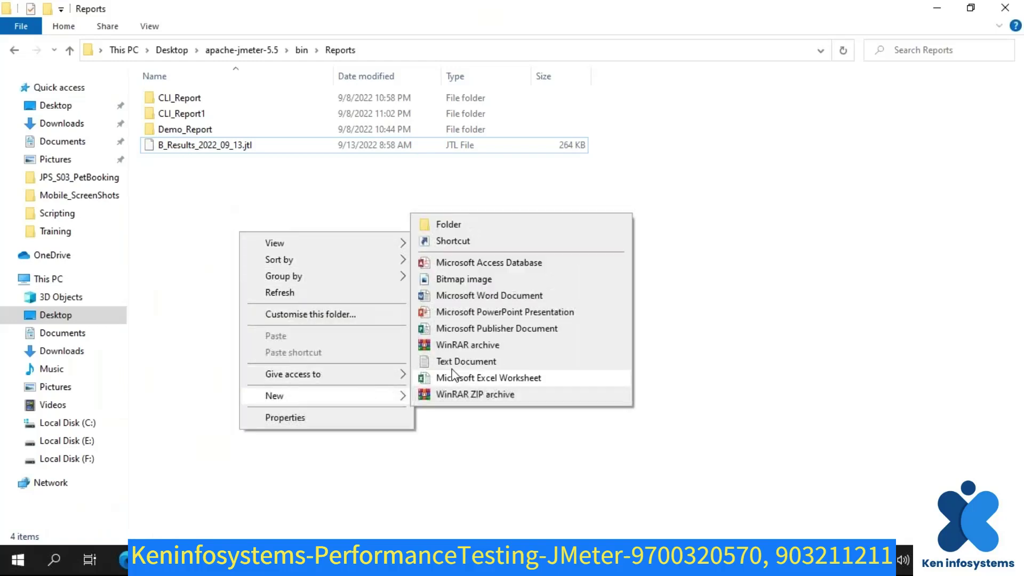
click(457, 225)
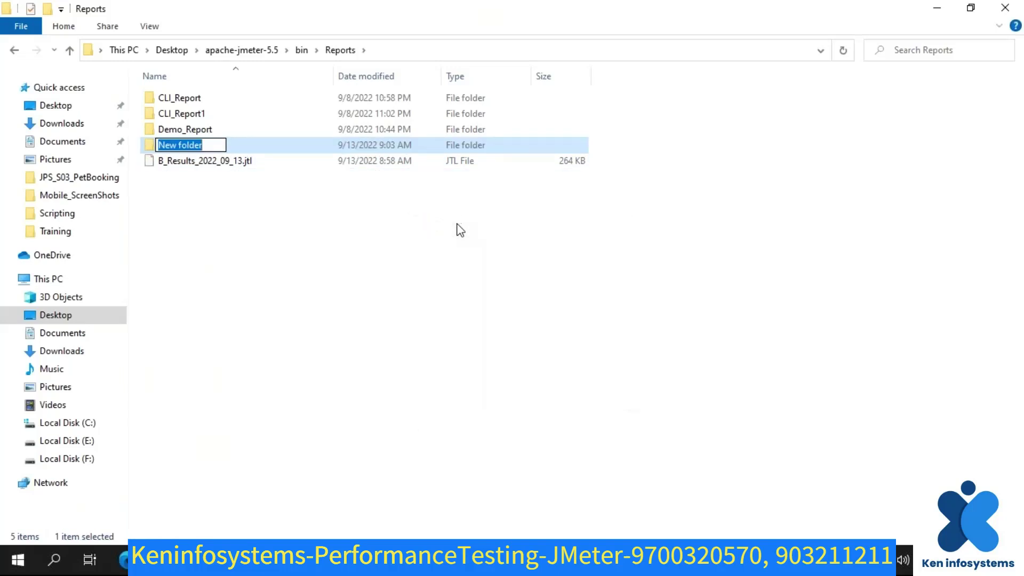
text(R)
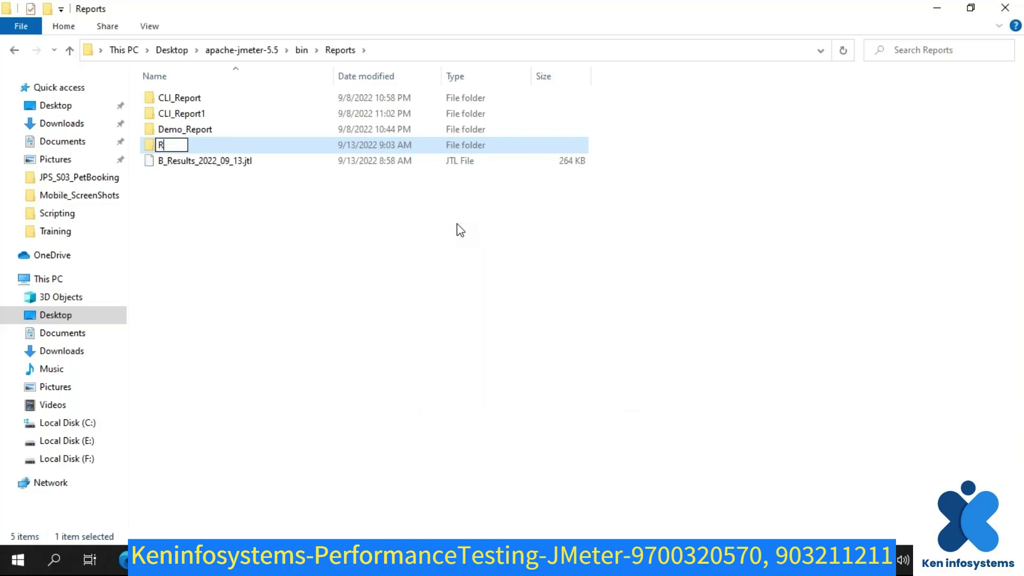
text(esults_202)
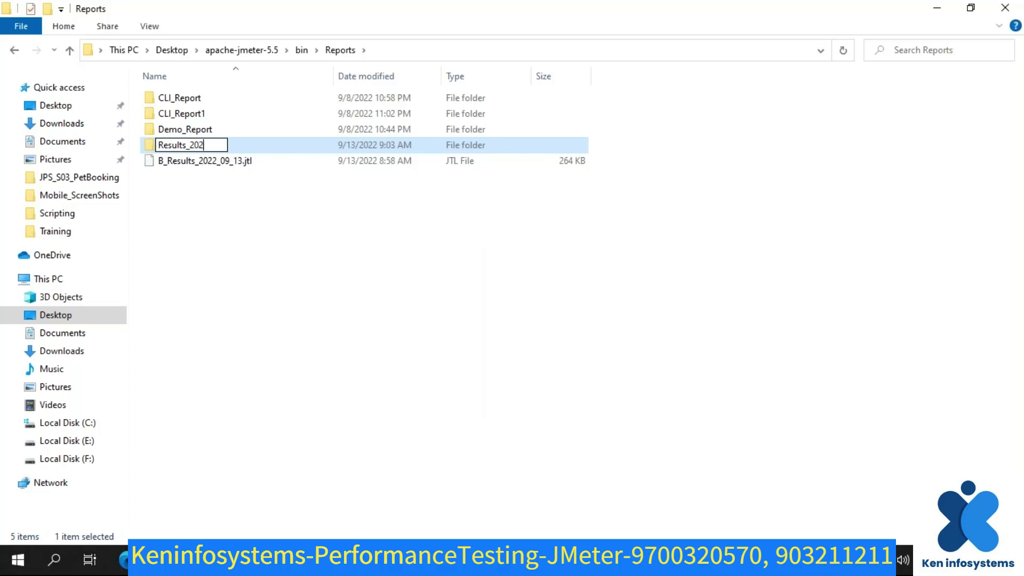
text(2_09_13)
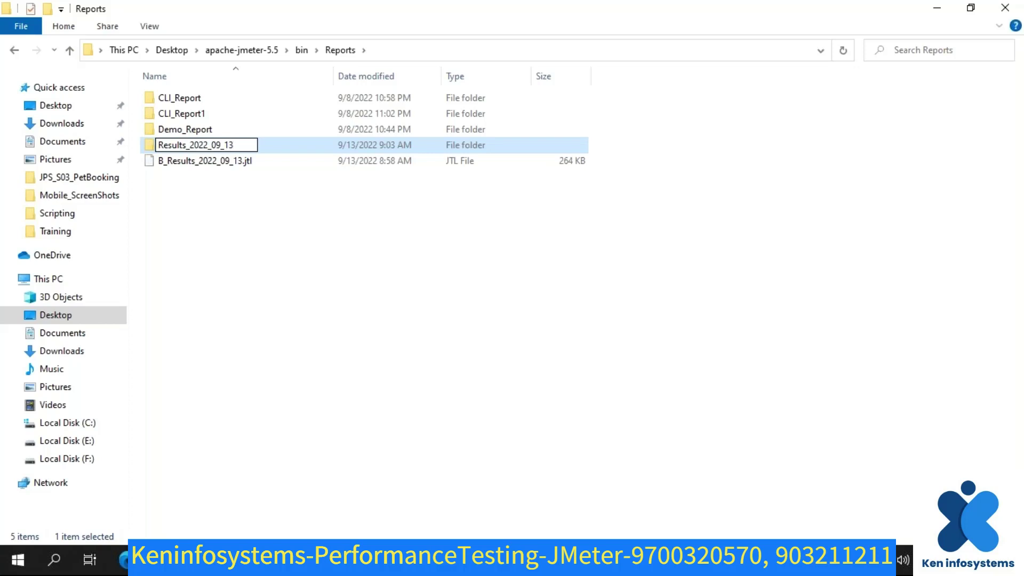
key(Return)
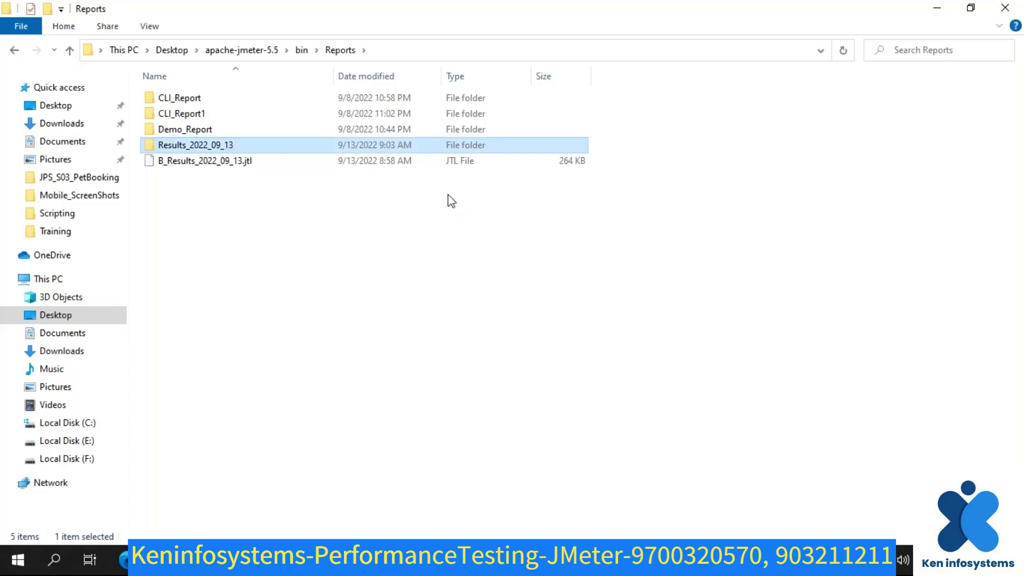
- Move B_Results_2022_09_13.jtl into the Results_2022_09_13 folder and open that folder
click(174, 184)
drag(172, 168, 182, 146)
double_click(195, 145)
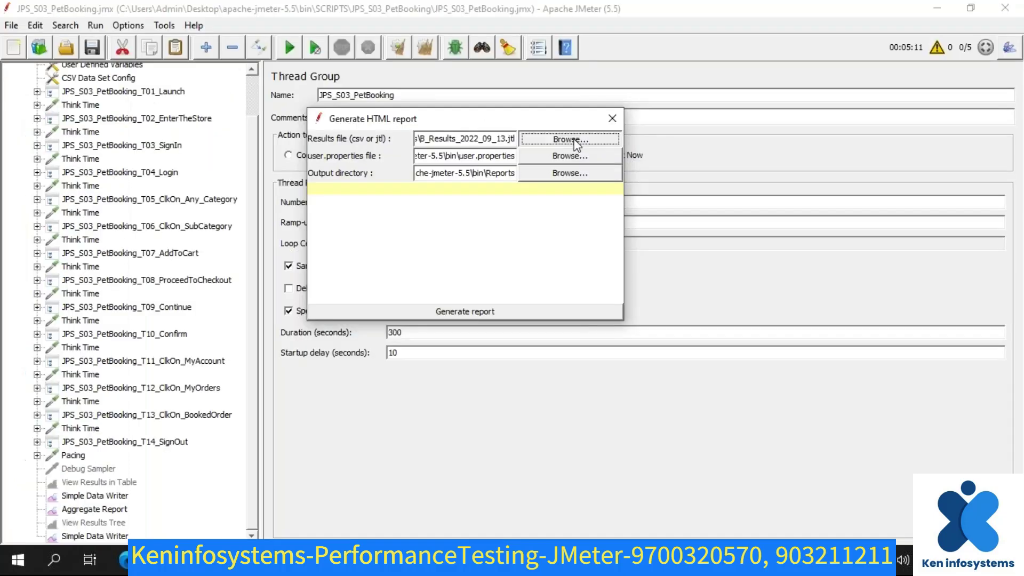
- Choose B_Results_2022_09_13.jtl from bin\Reports\Results_2022_09_13 as the HTML report's results file
click(571, 139)
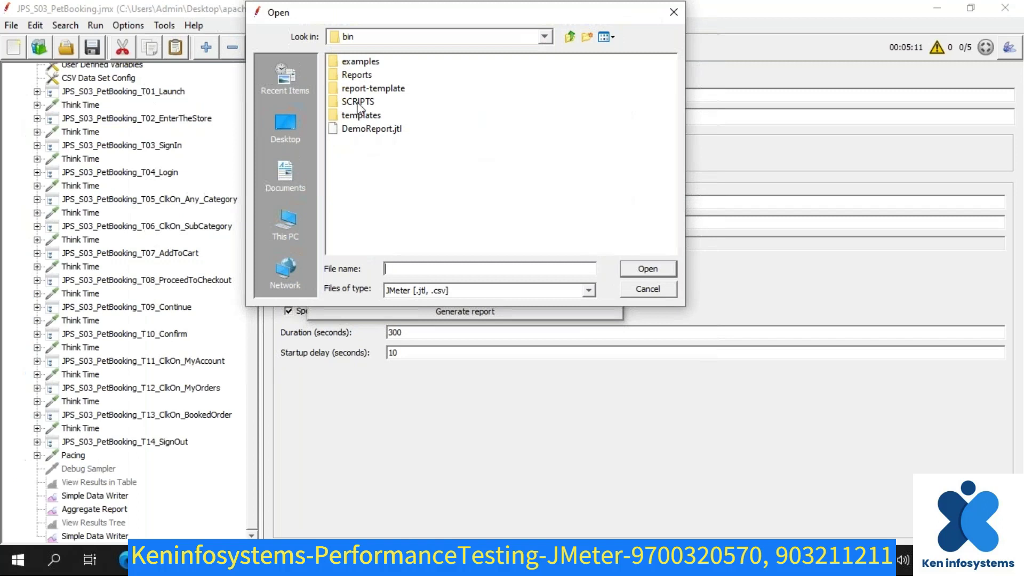
double_click(355, 74)
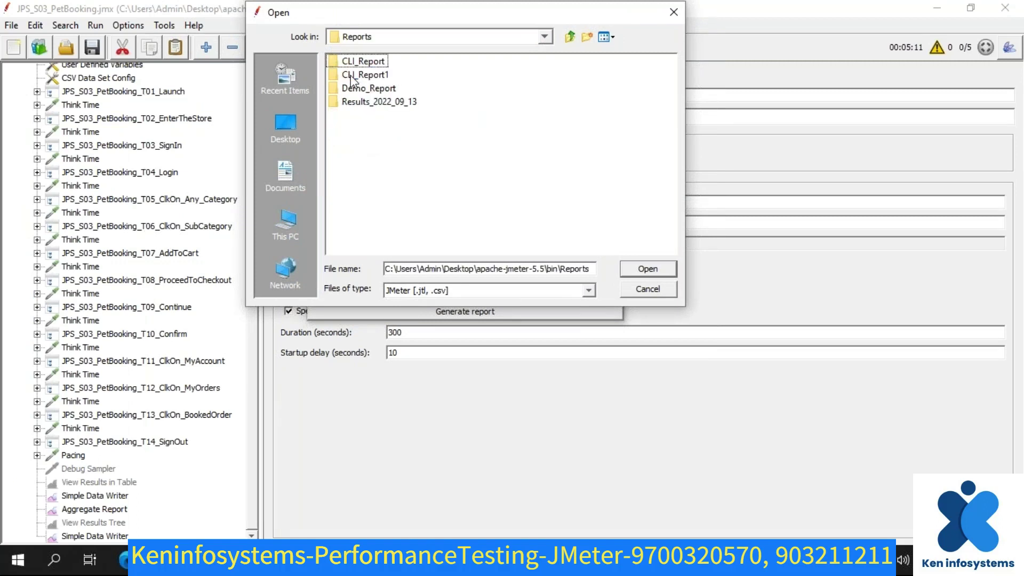
double_click(356, 102)
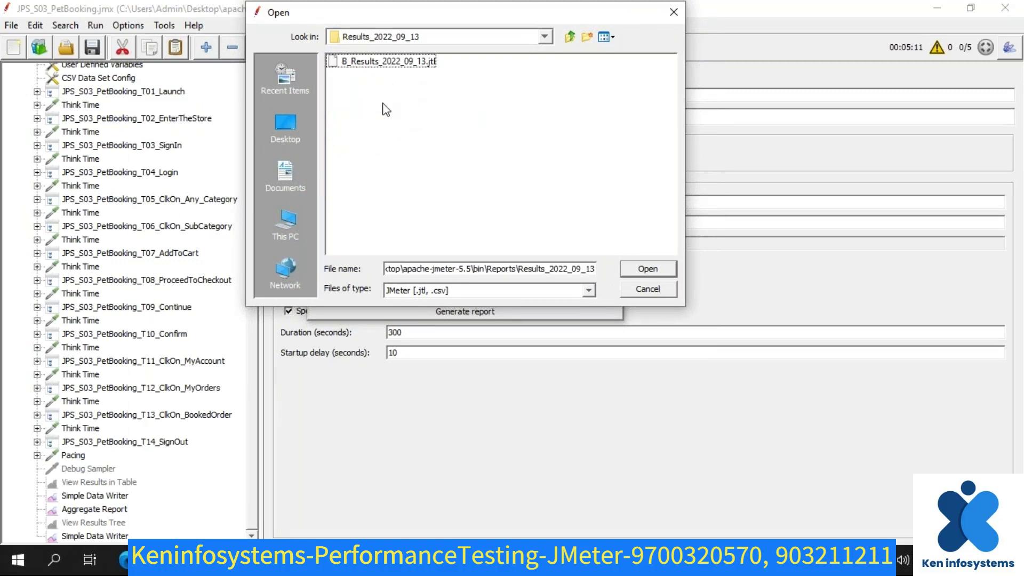
click(376, 65)
click(647, 269)
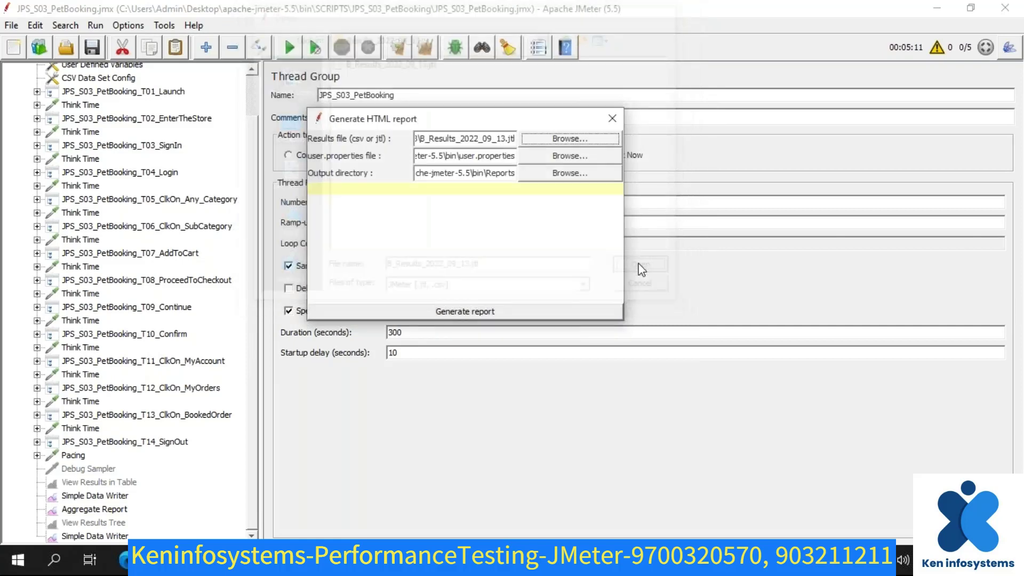
- Try to generate the HTML report with the Results_2022_09_13 folder as its output directory
click(546, 177)
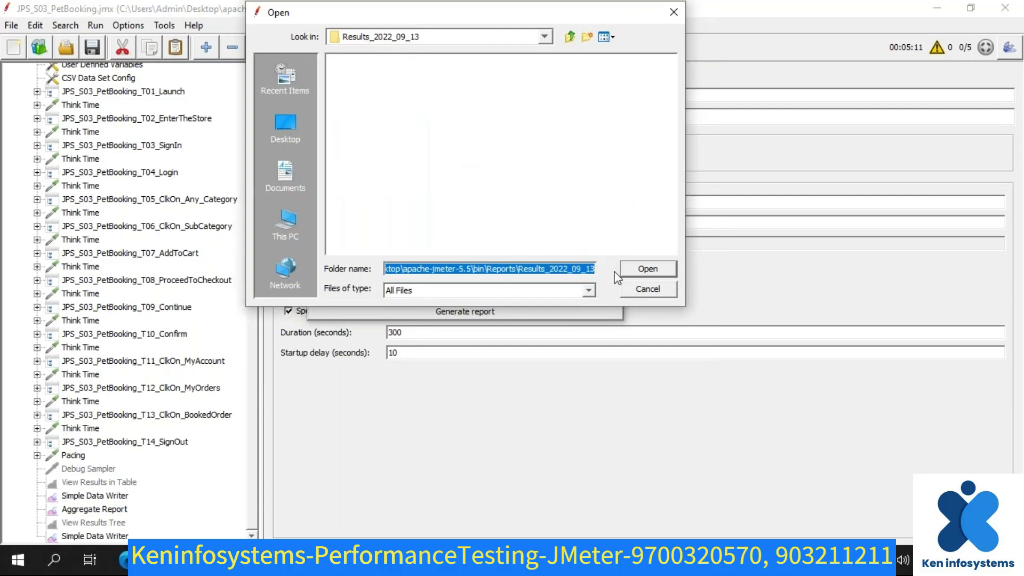
click(647, 269)
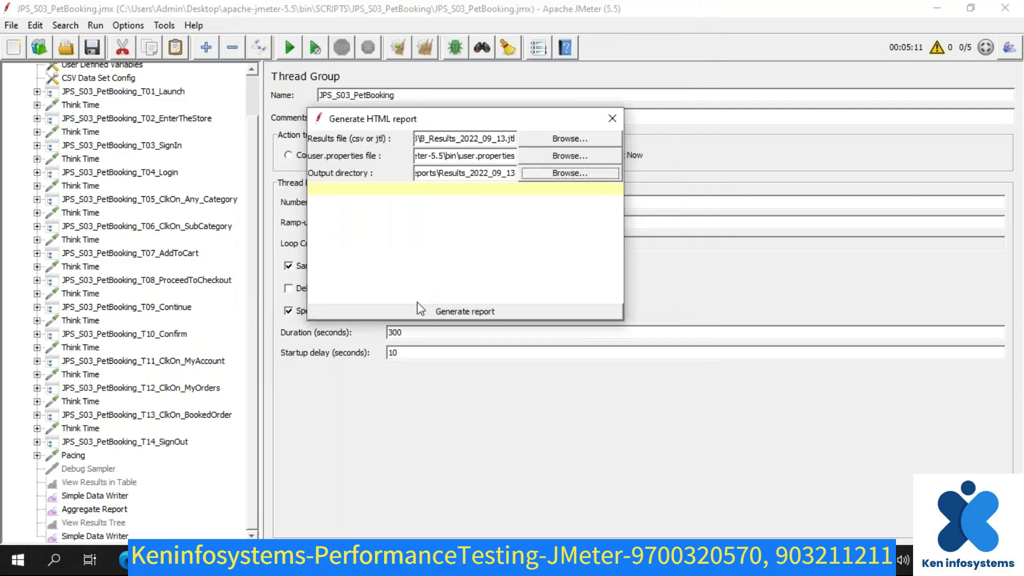
click(463, 315)
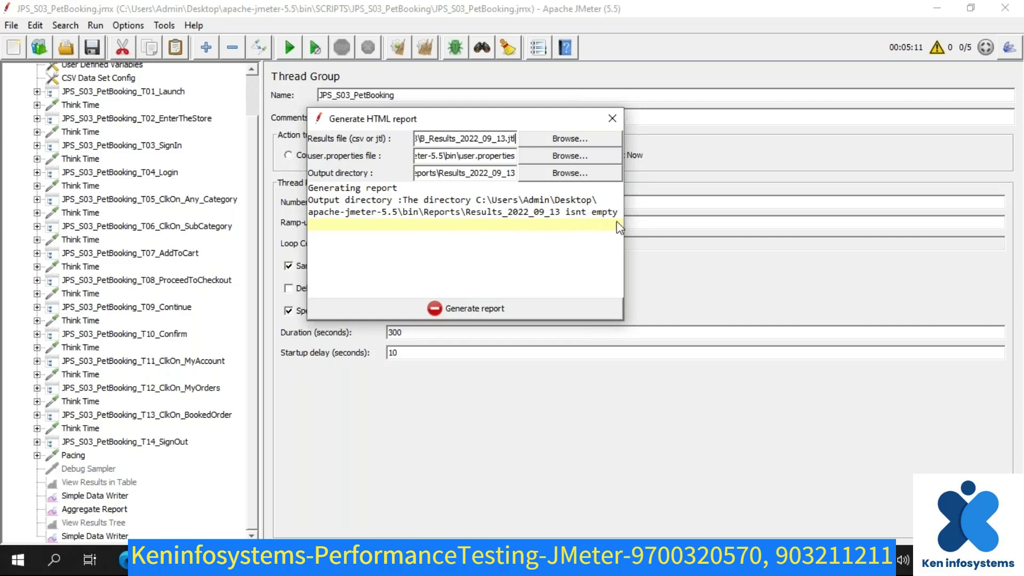
drag(617, 215, 468, 220)
click(488, 226)
click(586, 234)
click(548, 179)
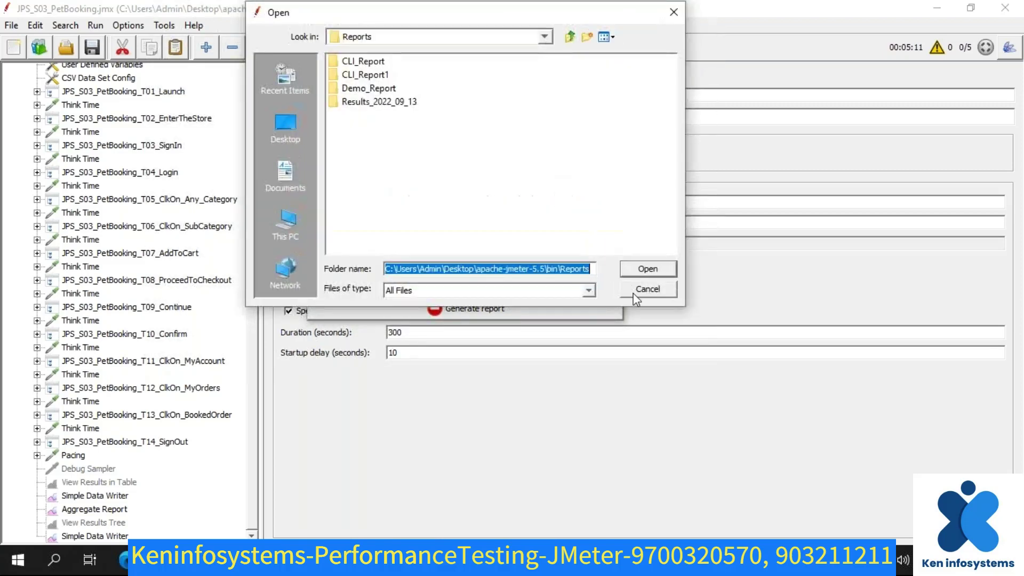
click(632, 291)
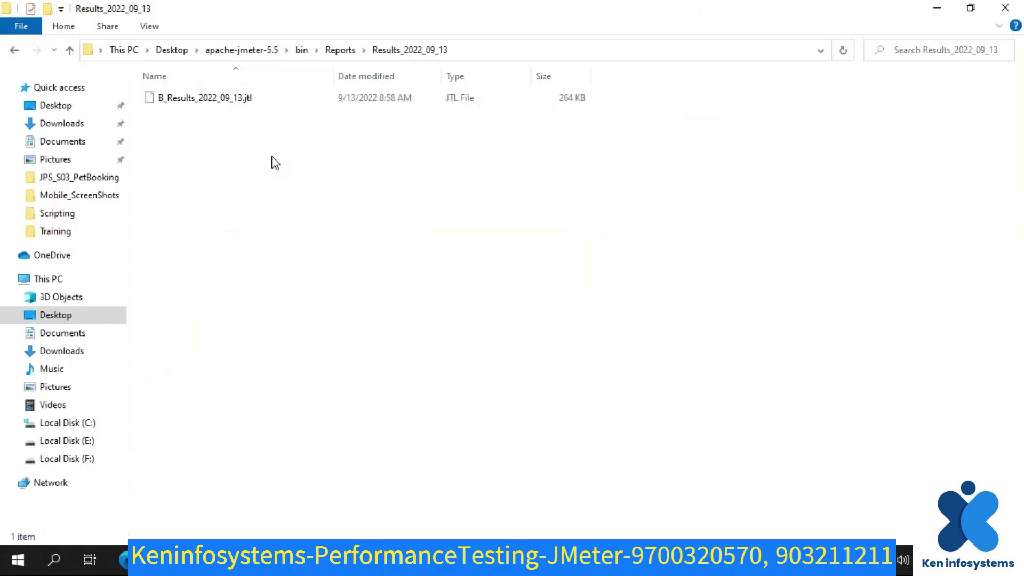
- In File Explorer, create a folder named HTML_Report inside the Results_2022_09_13 folder
click(190, 101)
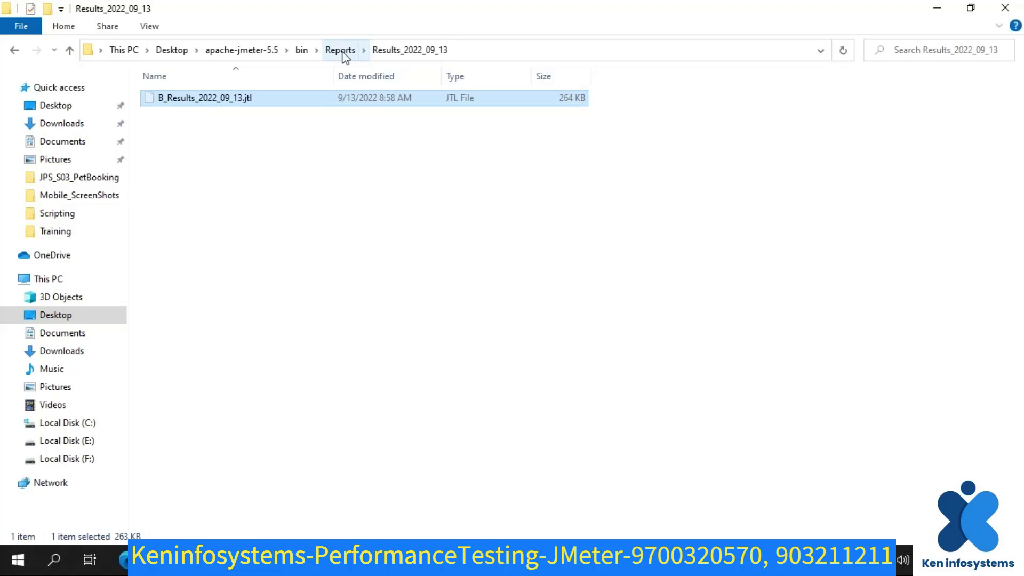
click(337, 155)
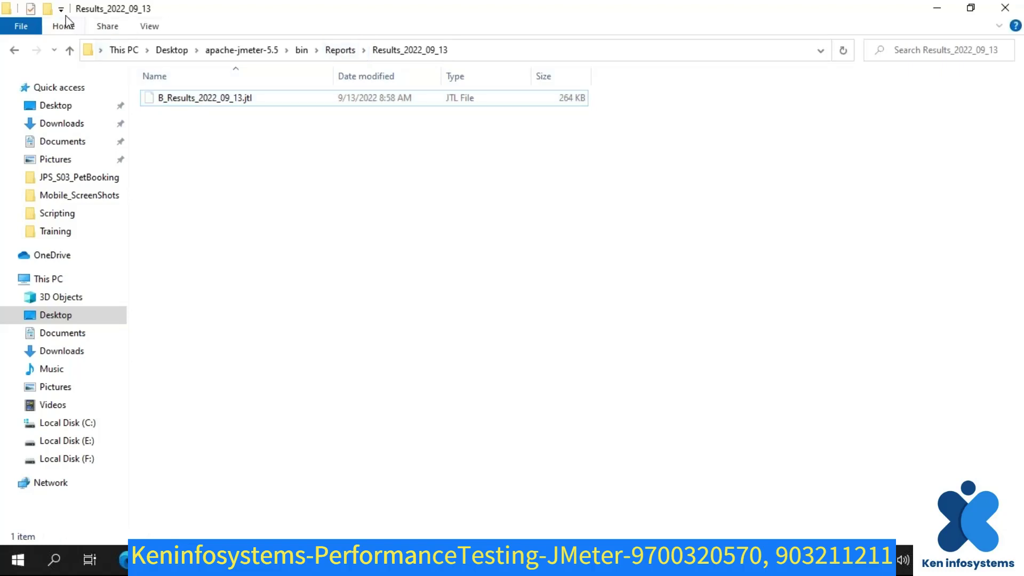
click(47, 8)
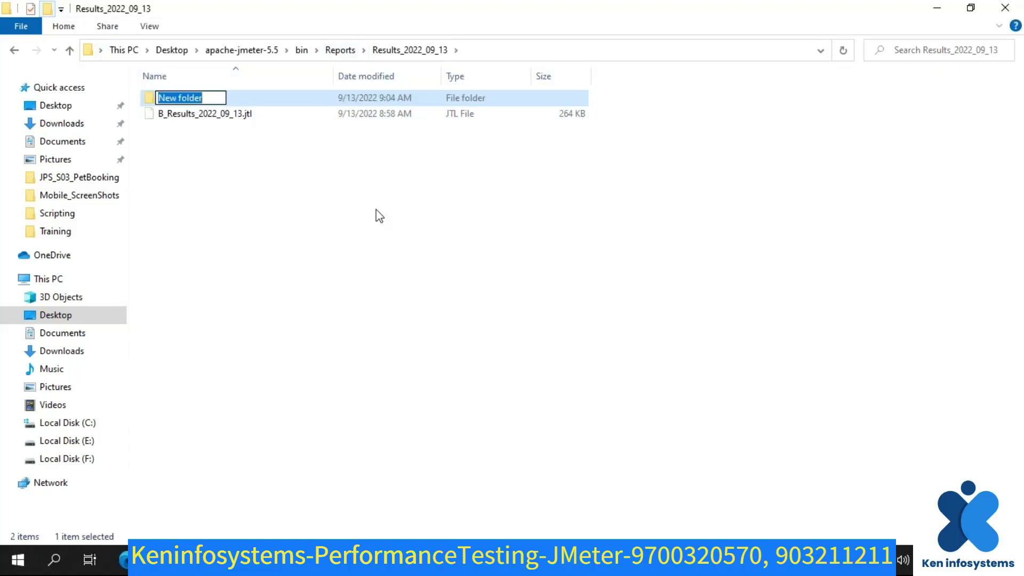
text(HTML_Report)
click(374, 213)
click(178, 99)
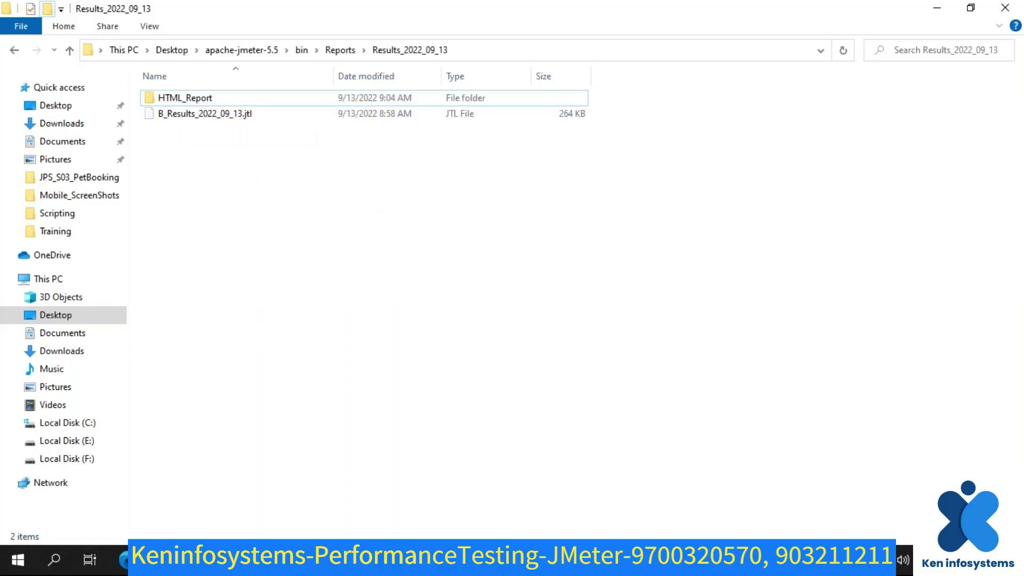
- Switch back to JMeter and set the report's output directory to Results_2022_09_13\HTML_Report
key(alt+Tab)
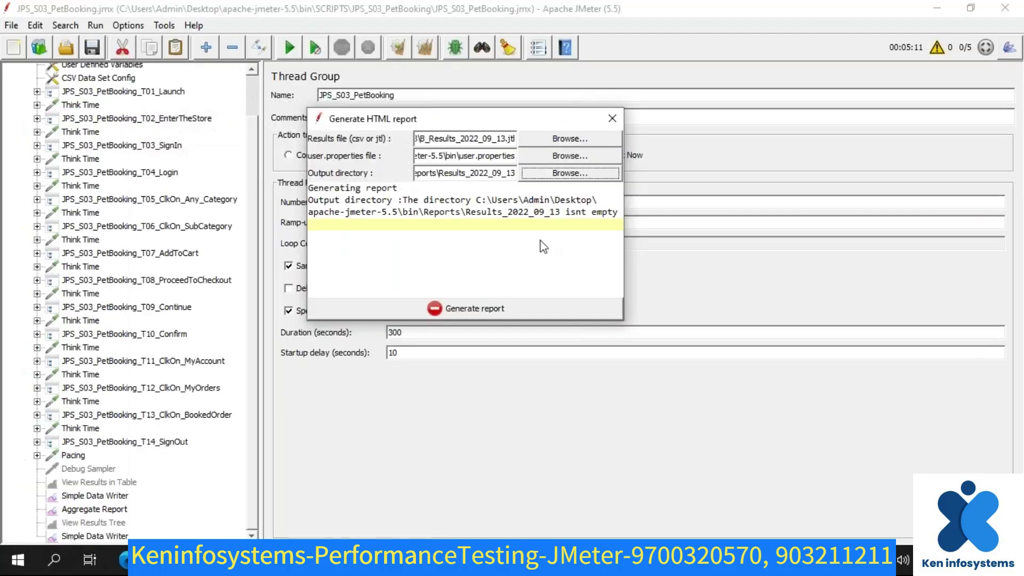
click(536, 178)
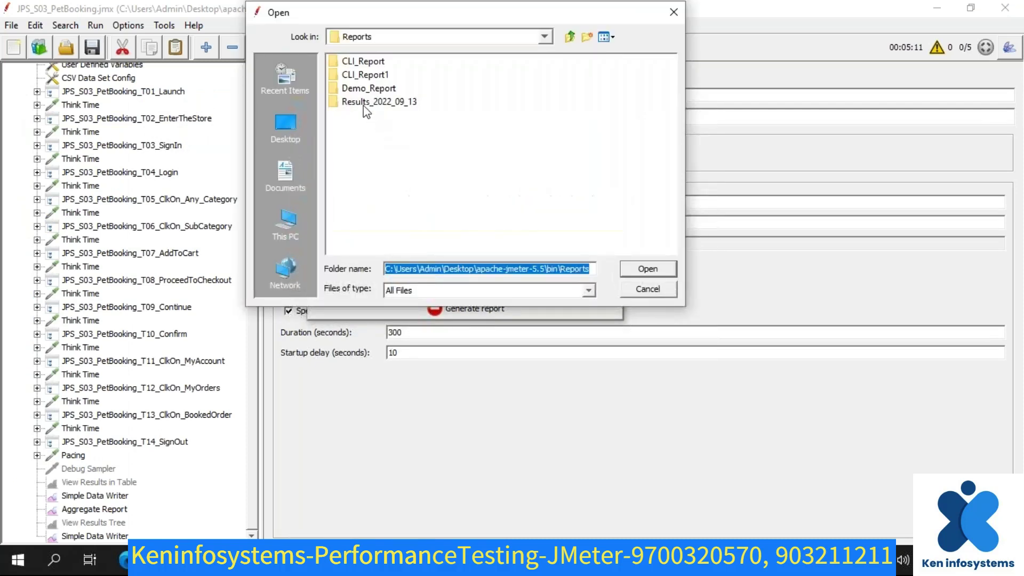
double_click(369, 102)
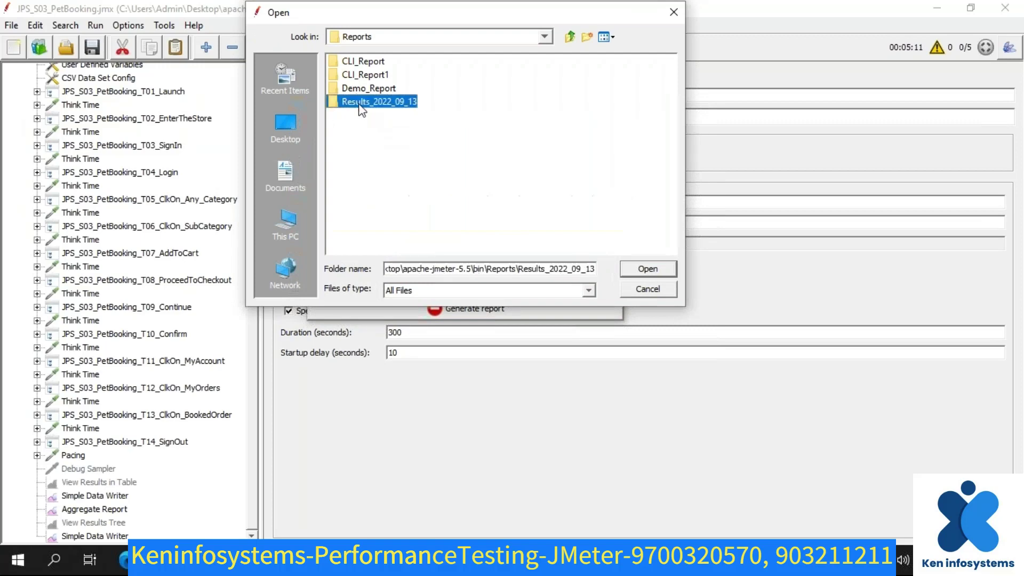
double_click(359, 64)
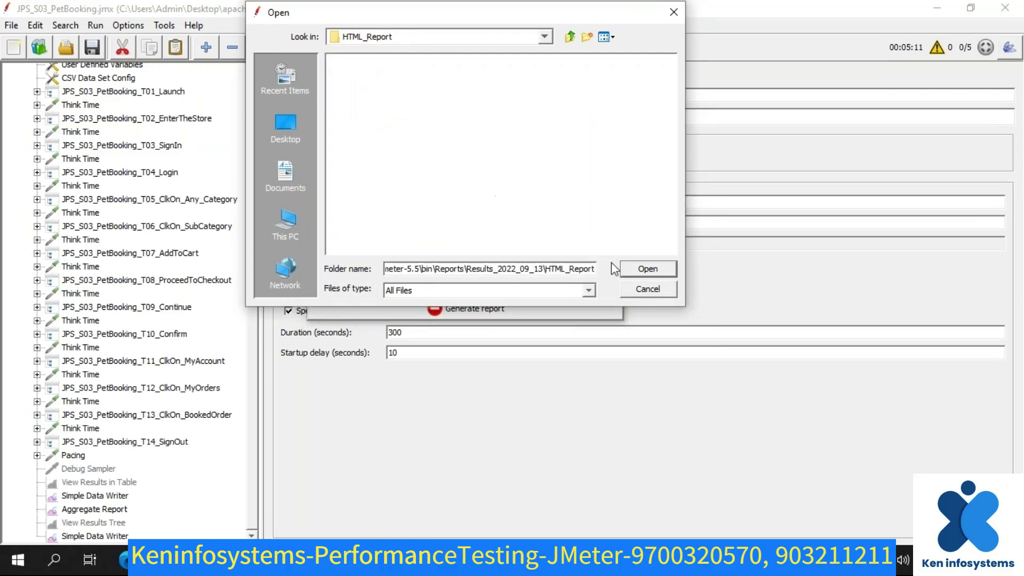
click(636, 270)
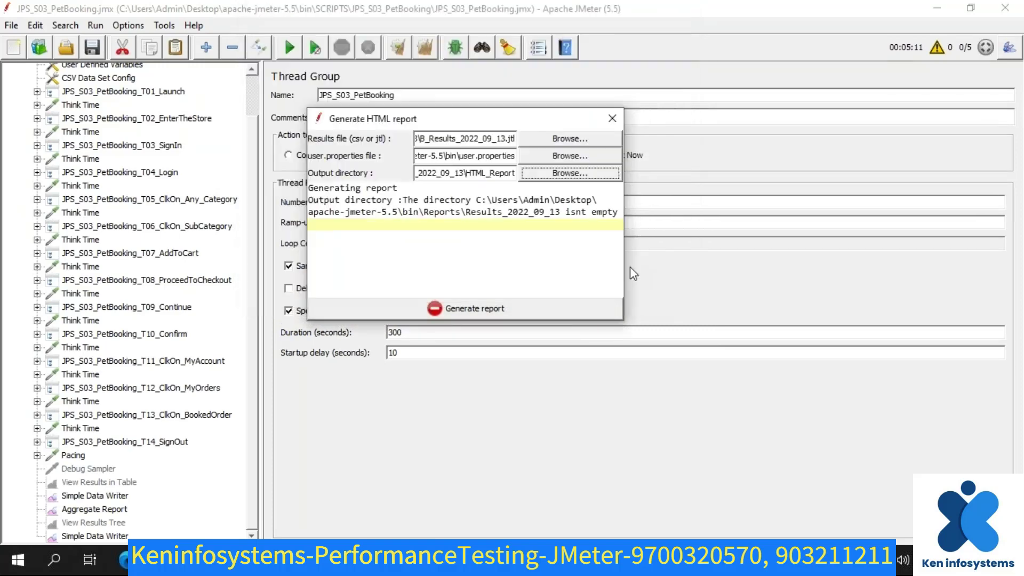
- Generate the HTML report and close the Generate HTML report dialog
click(455, 309)
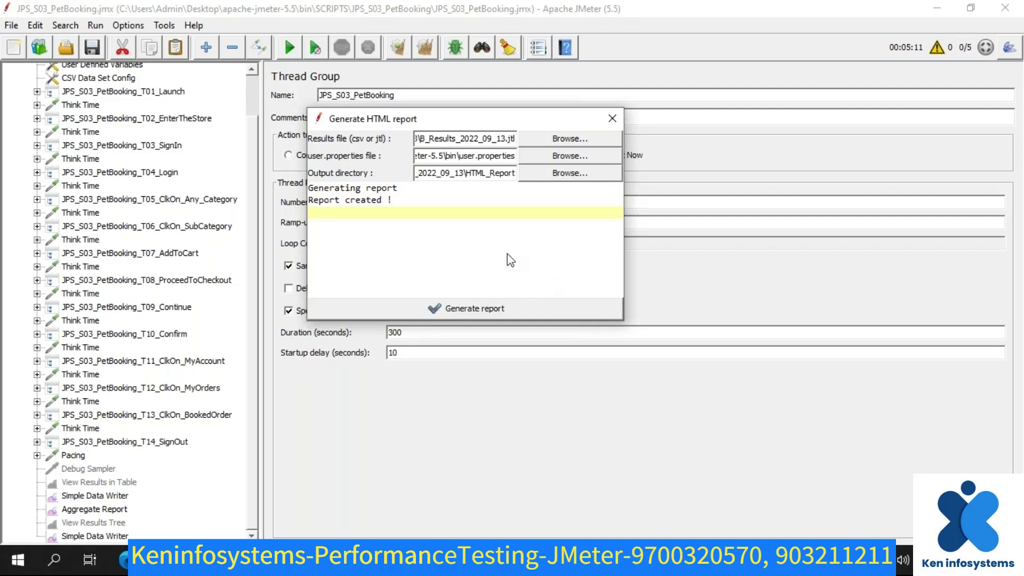
drag(394, 202, 316, 205)
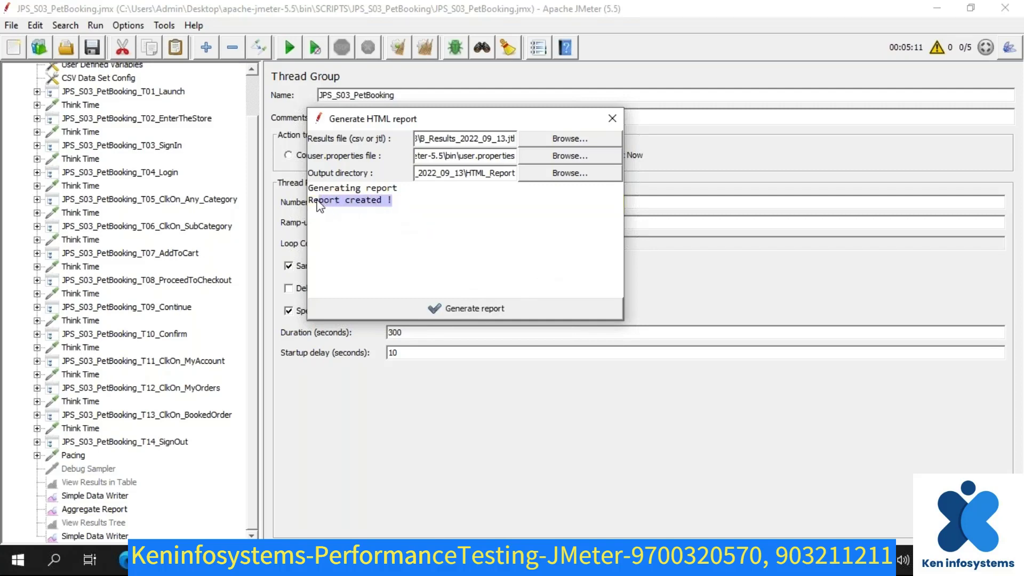
click(320, 216)
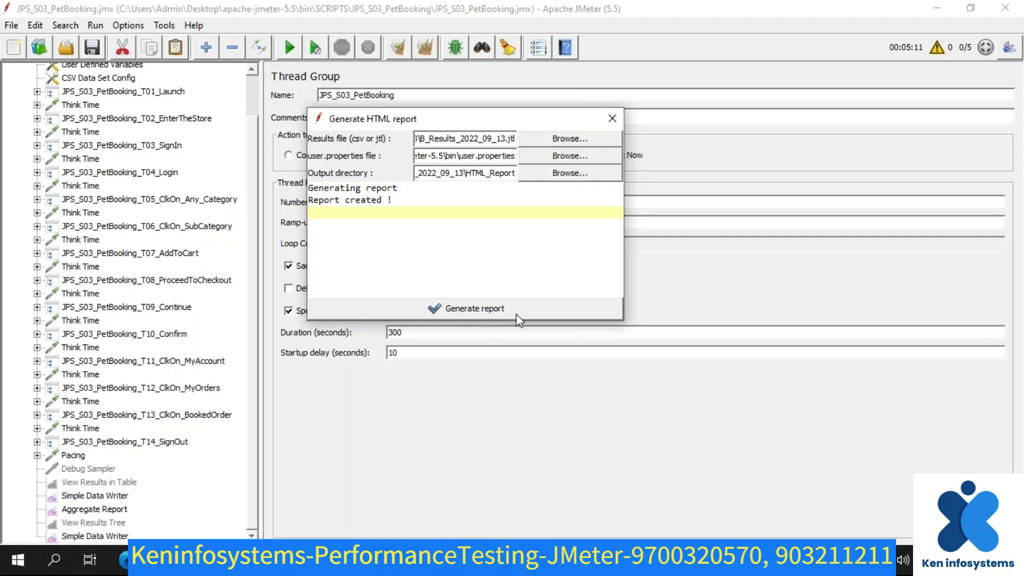
click(612, 118)
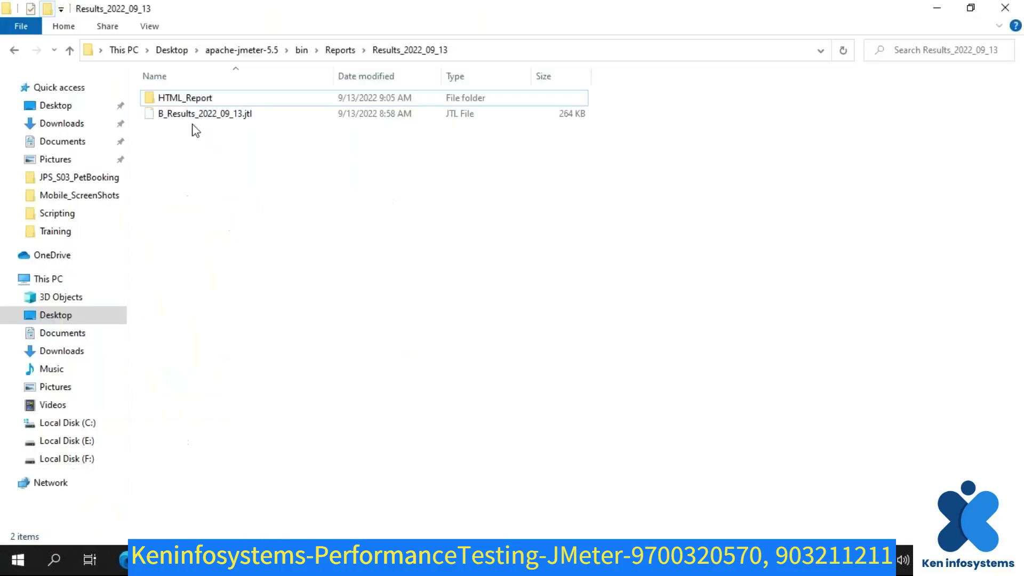
- Go into the HTML_Report folder in File Explorer and open its index.html in the browser
click(173, 100)
double_click(173, 100)
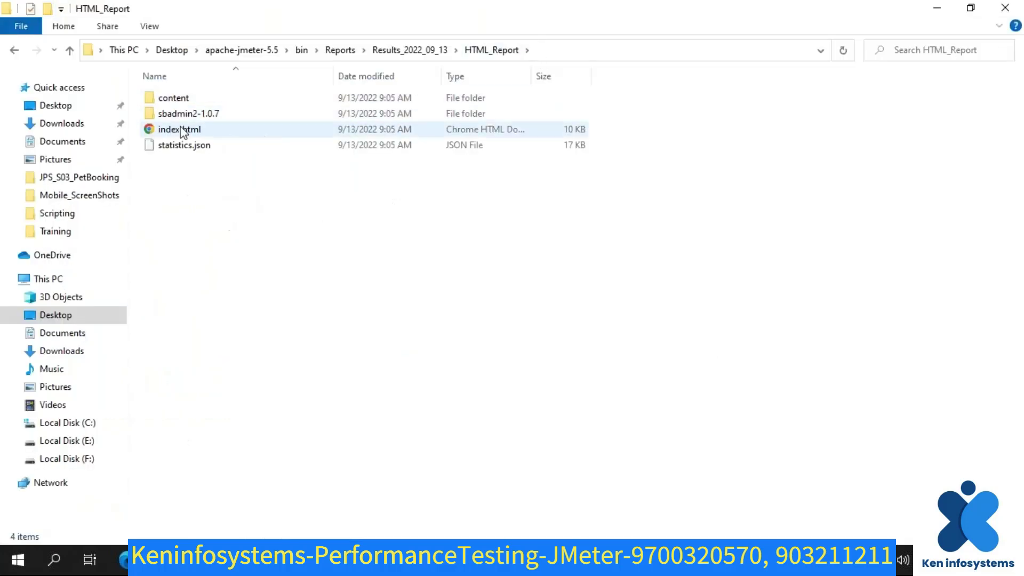
drag(228, 210, 132, 79)
click(342, 291)
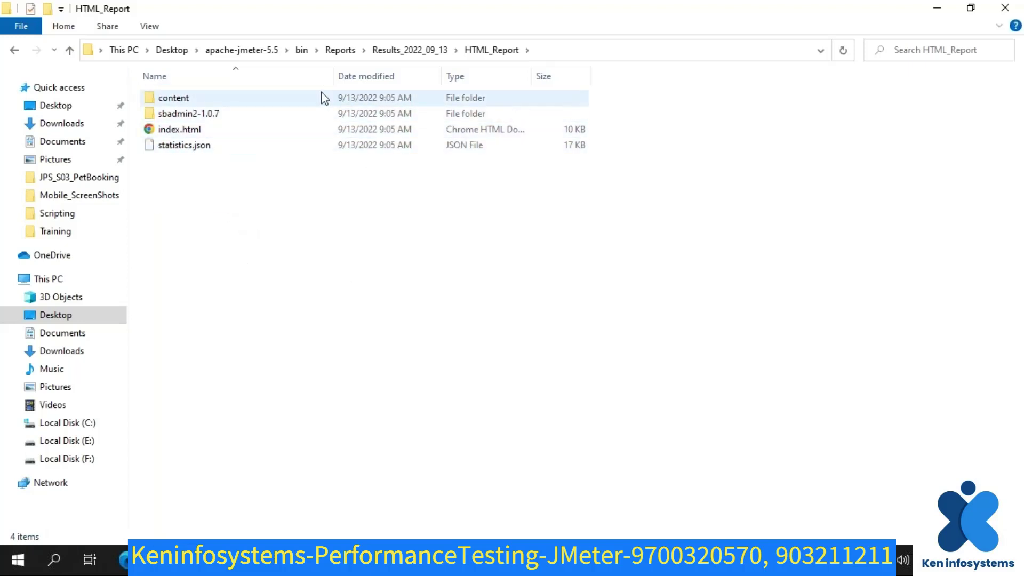
drag(412, 197, 326, 71)
click(176, 163)
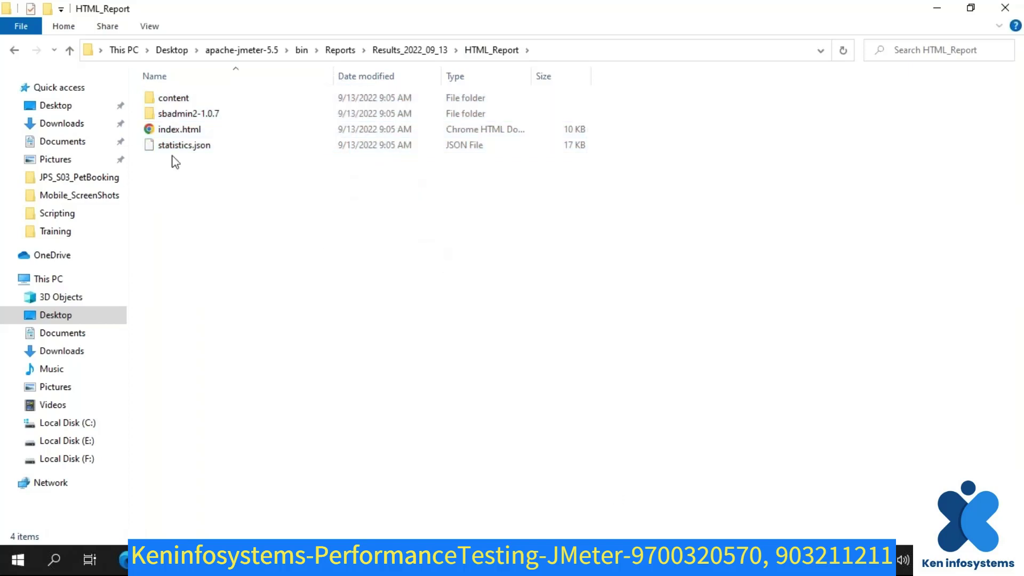
click(158, 132)
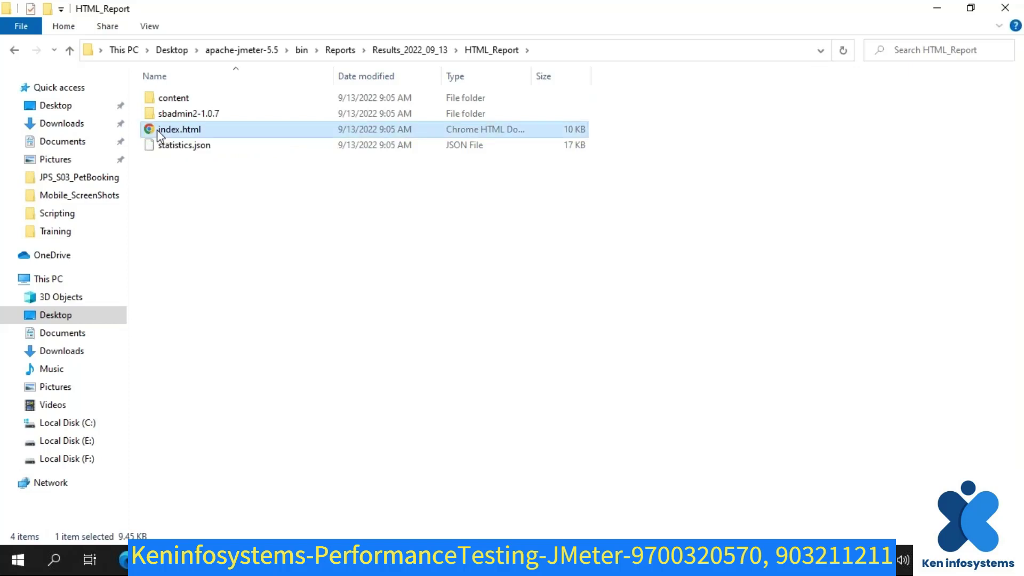
double_click(157, 129)
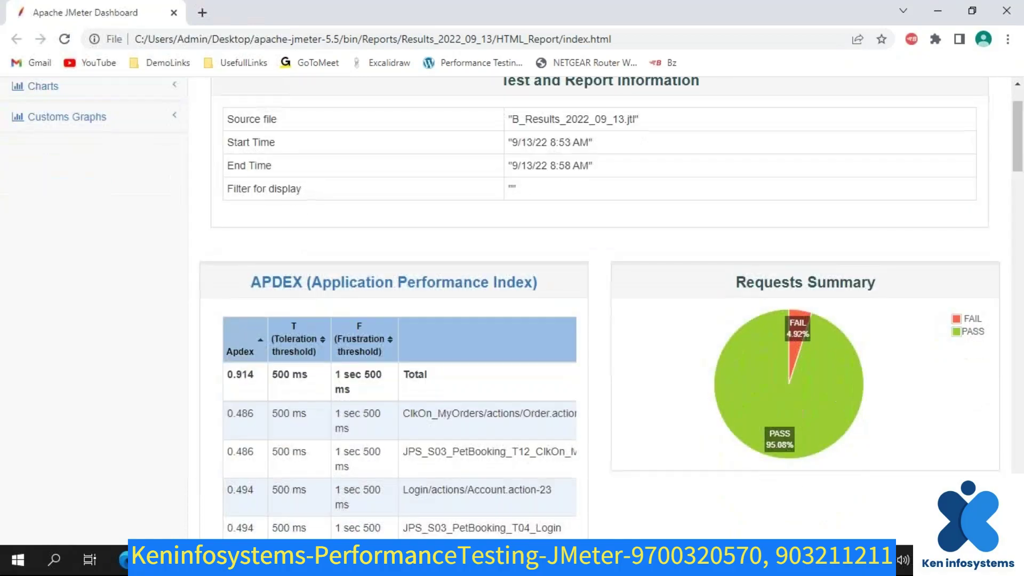
- Examine the report dashboard from the test information and APDEX table down to the Statistics table's Total row
scroll(512, 305, up, 2)
scroll(482, 223, down, 12)
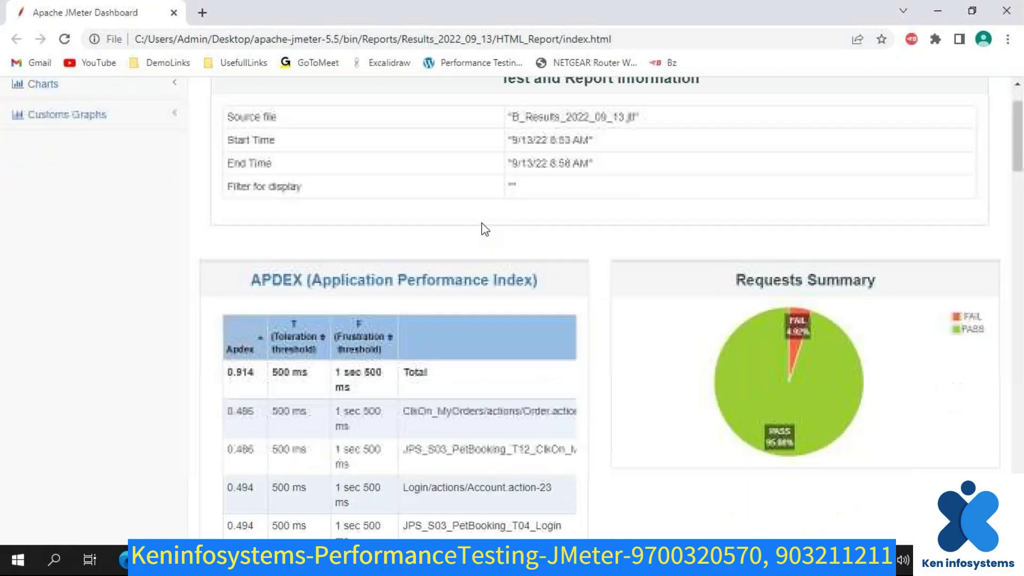
scroll(481, 223, down, 15)
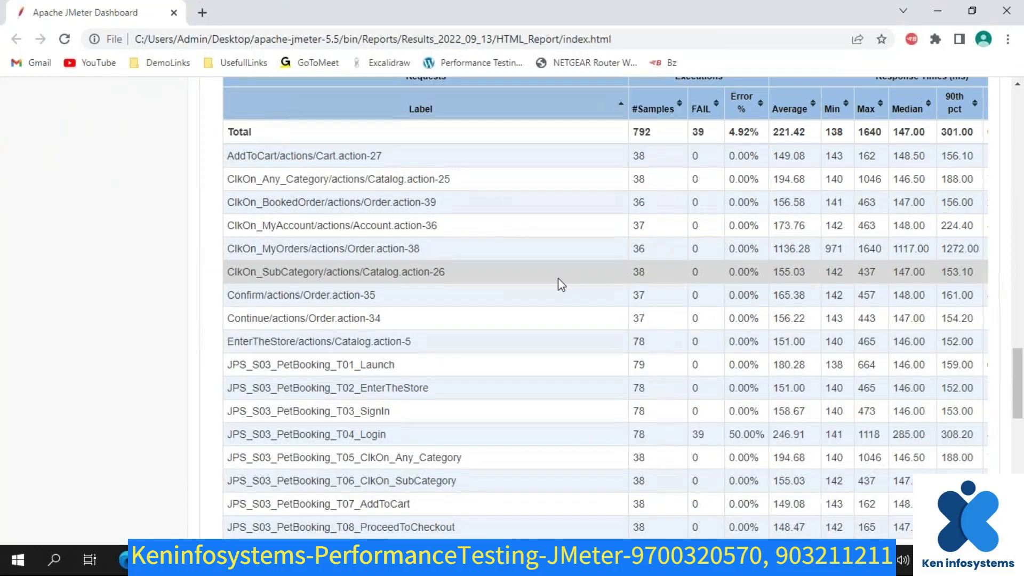
scroll(558, 281, up, 3)
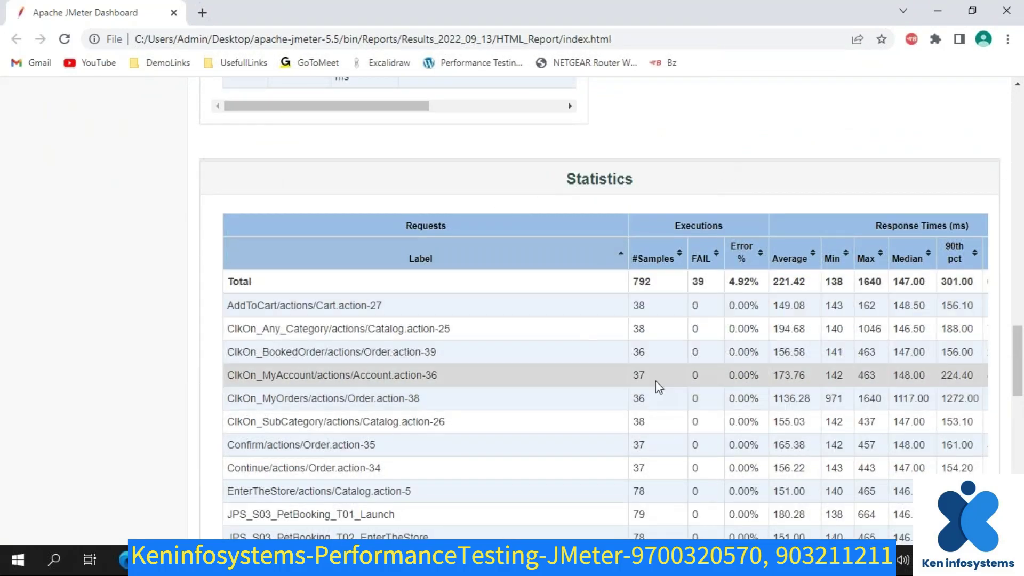
scroll(655, 381, down, 2)
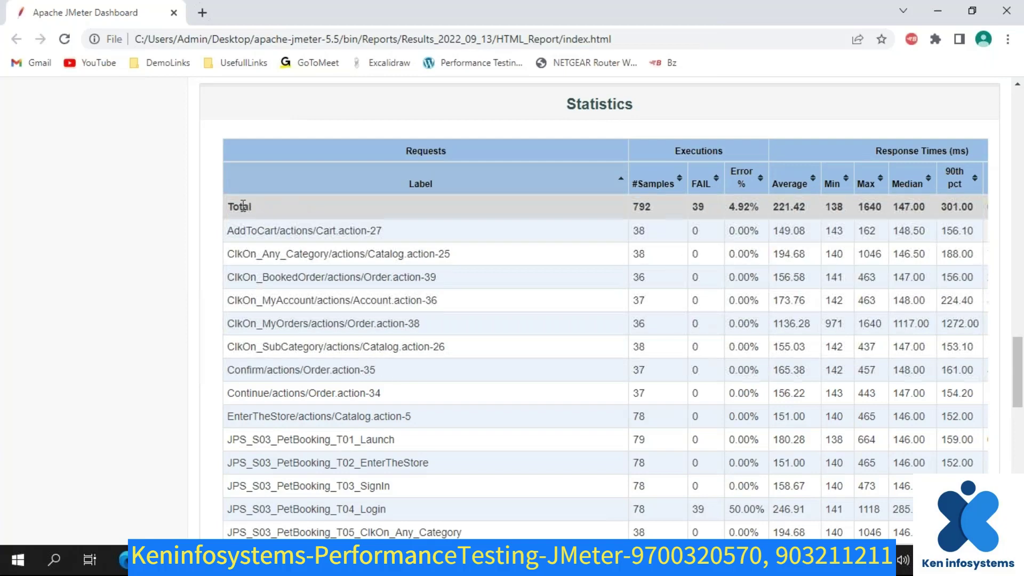
click(430, 187)
click(430, 187)
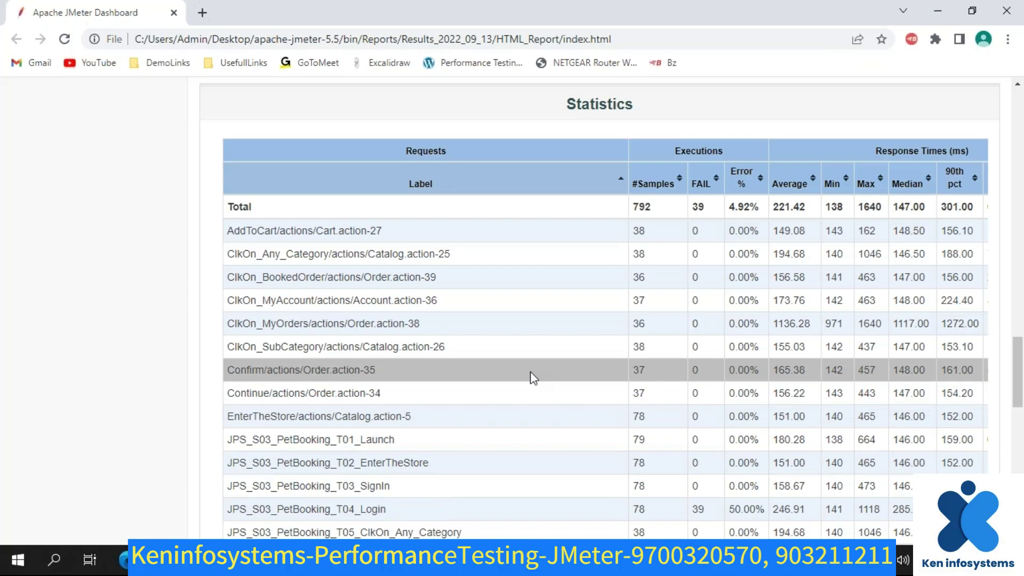
- Examine the sample counts and response times of the JPS_S03_PetBooking T01 to T14 transactions in the Statistics table
scroll(531, 371, down, 3)
scroll(532, 376, down, 1)
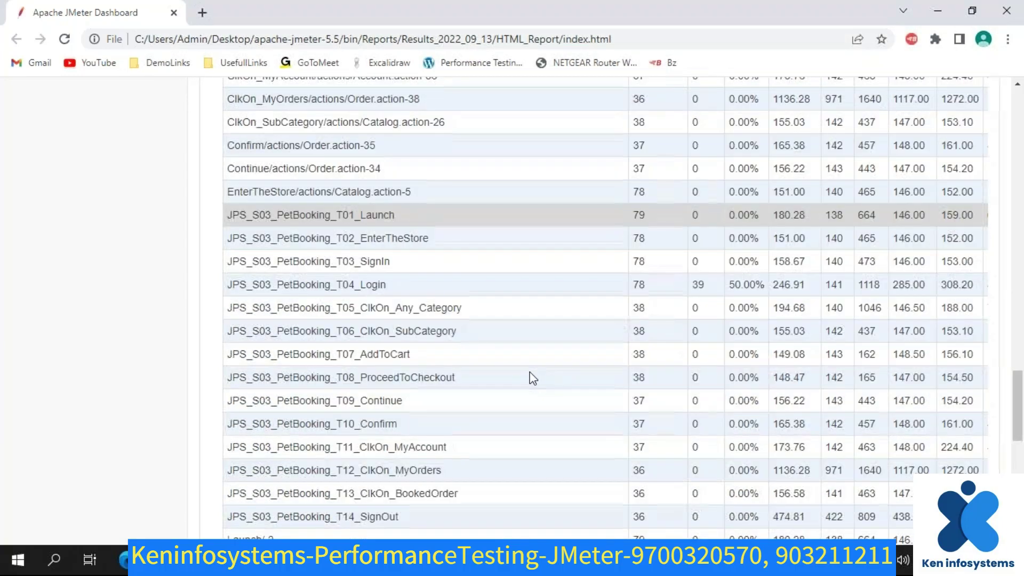
scroll(530, 377, down, 3)
scroll(442, 325, up, 3)
drag(230, 215, 585, 357)
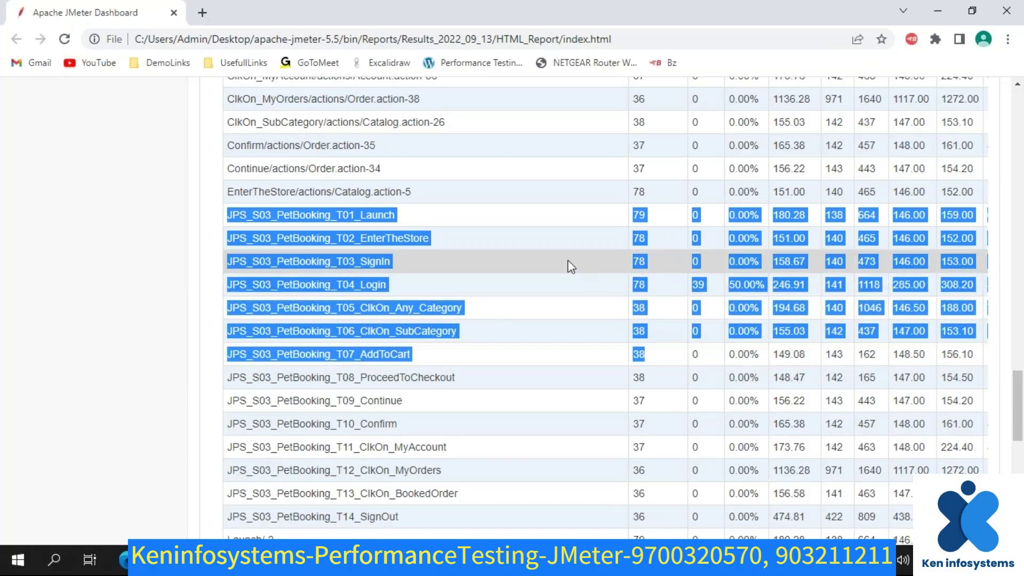
click(665, 215)
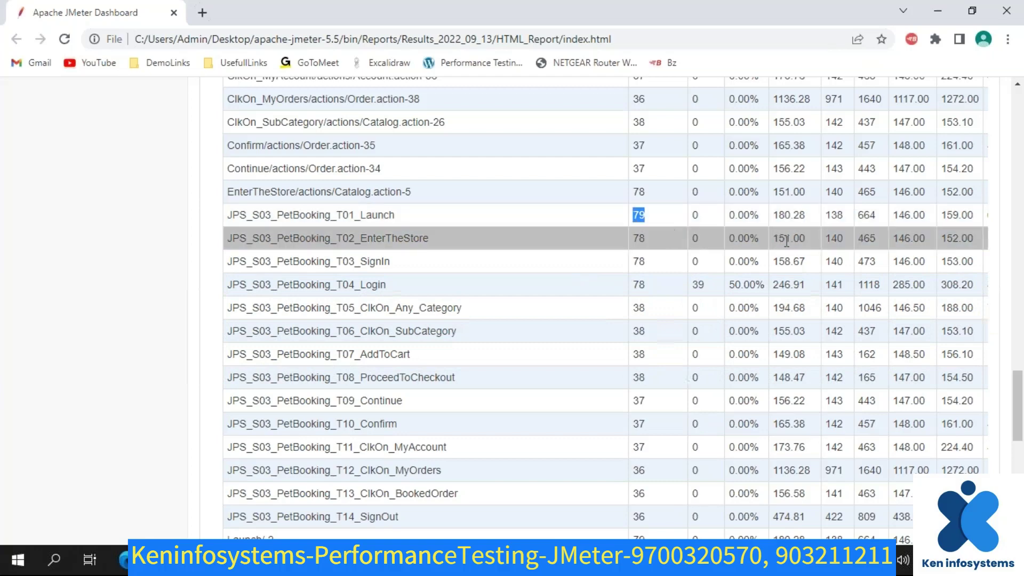
- Examine the error rate of JPS_S03_PetBooking_T04_Login and its failure reason in the Errors and Top 5 Errors by sampler tables
drag(764, 286, 726, 280)
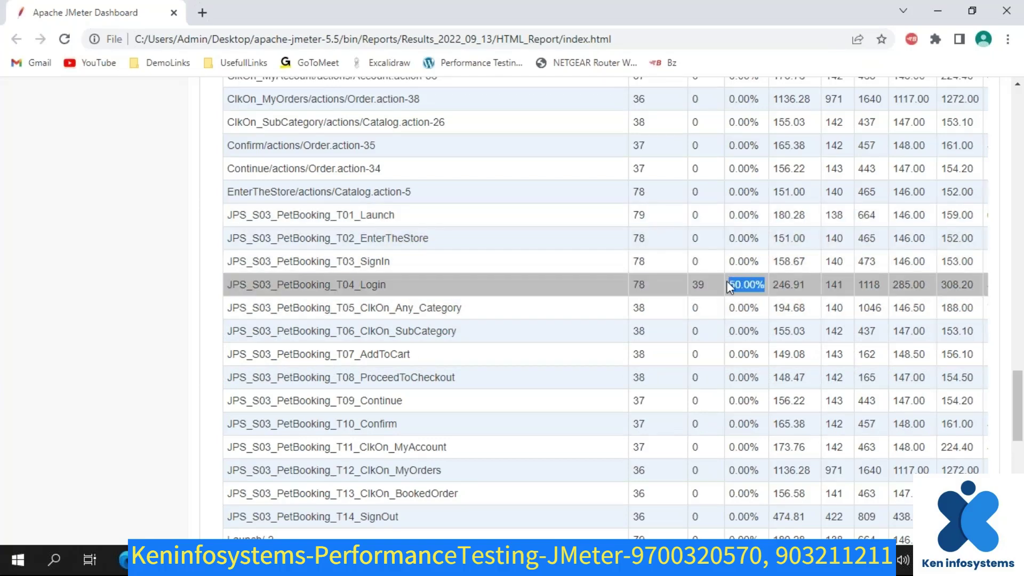
scroll(747, 373, up, 10)
scroll(747, 373, down, 6)
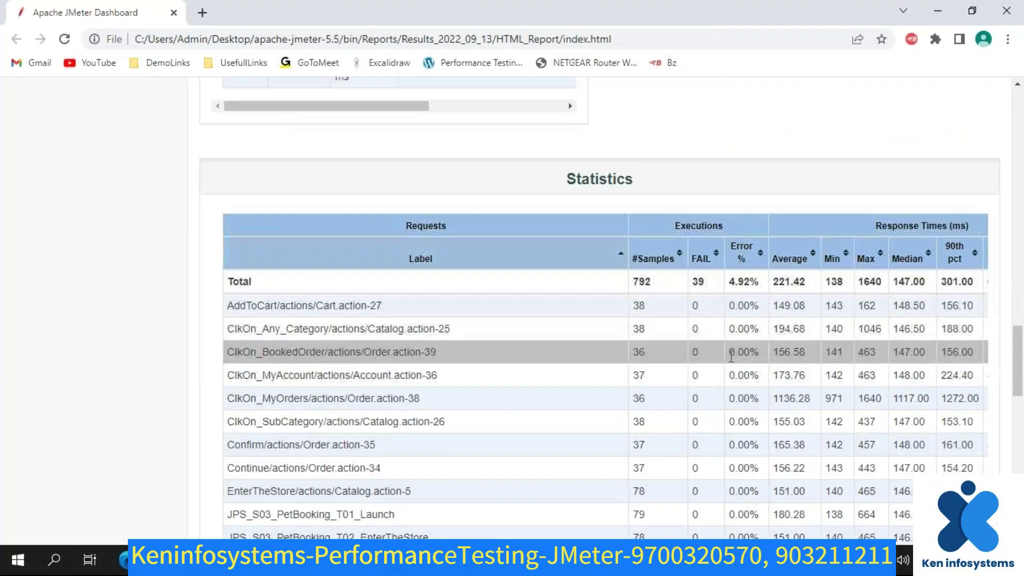
scroll(731, 357, down, 15)
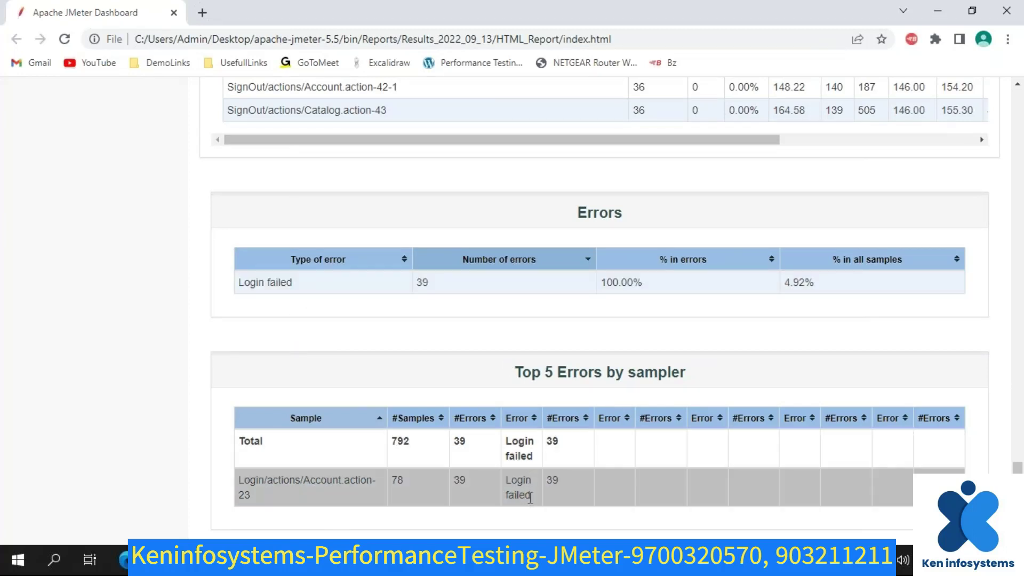
drag(532, 496, 508, 482)
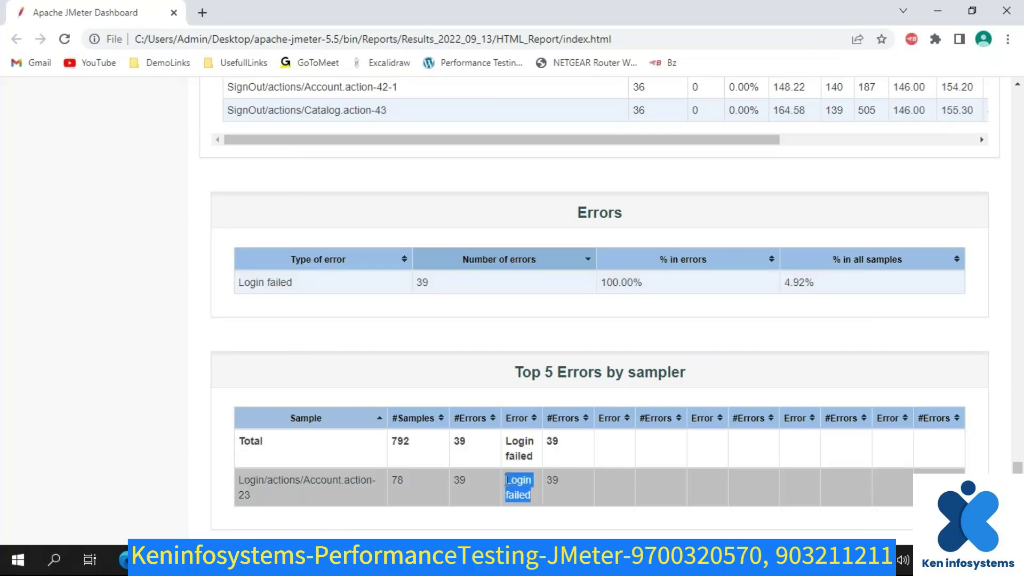
scroll(501, 476, up, 15)
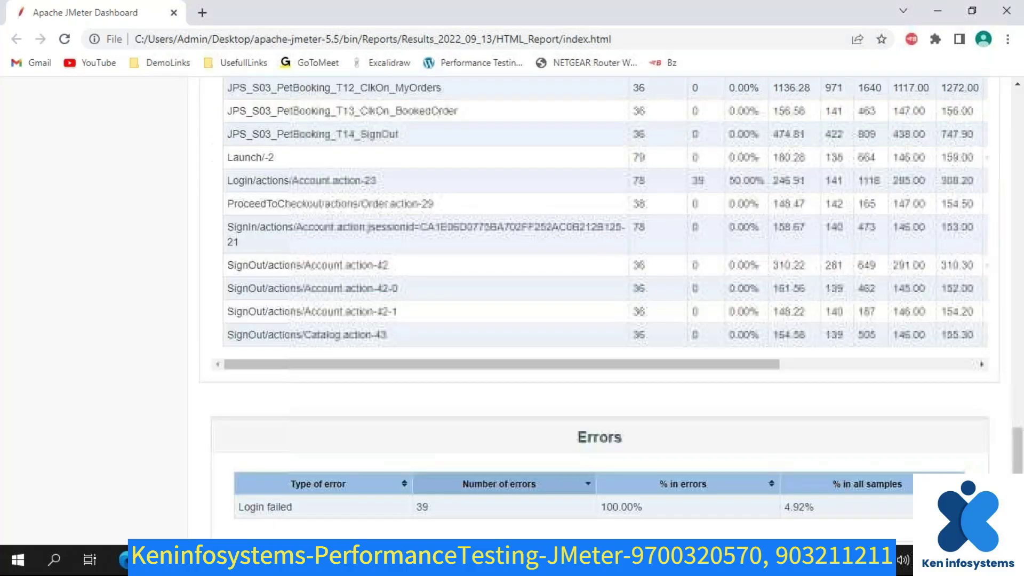
- Open the report's Over Time charts page and examine the Response Times Over Time chart with its legend
scroll(501, 478, up, 10)
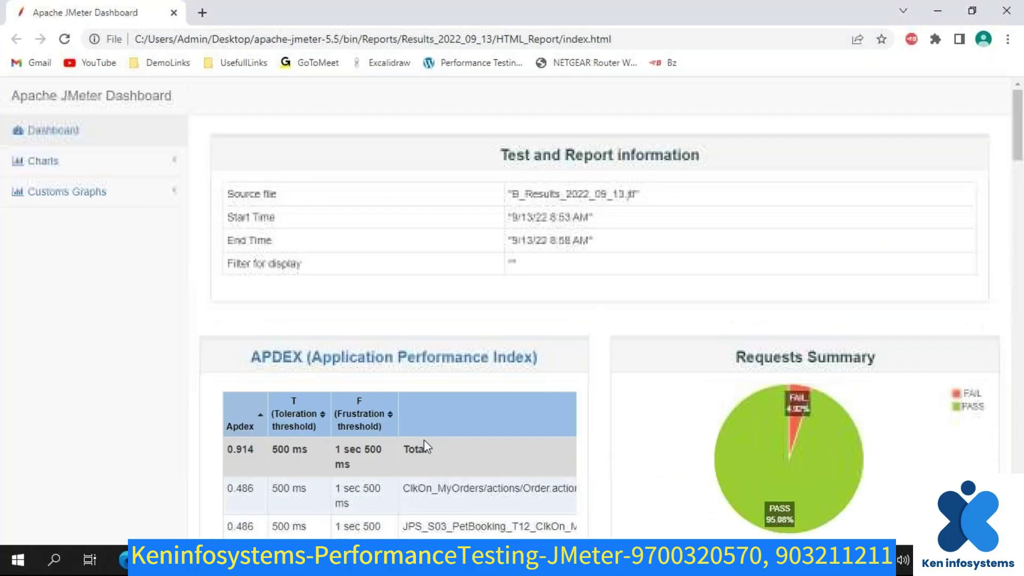
click(110, 163)
click(66, 201)
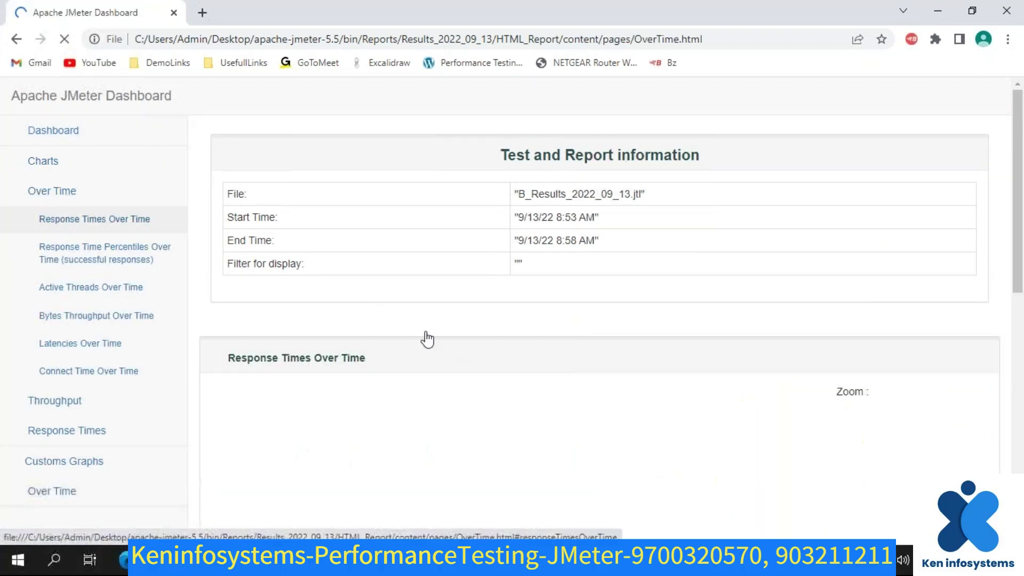
scroll(425, 338, down, 3)
scroll(478, 361, down, 3)
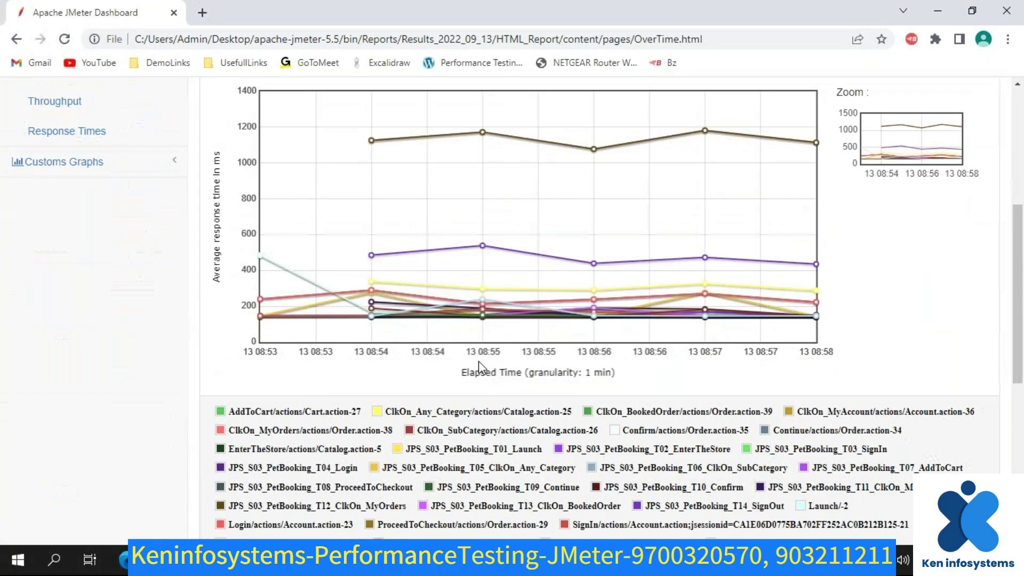
scroll(469, 460, down, 3)
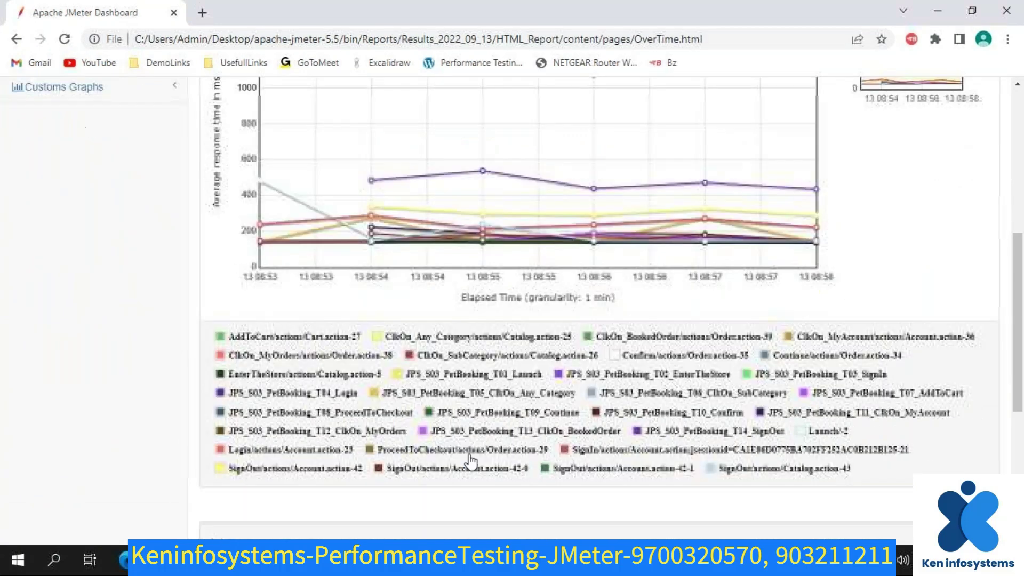
scroll(506, 318, up, 4)
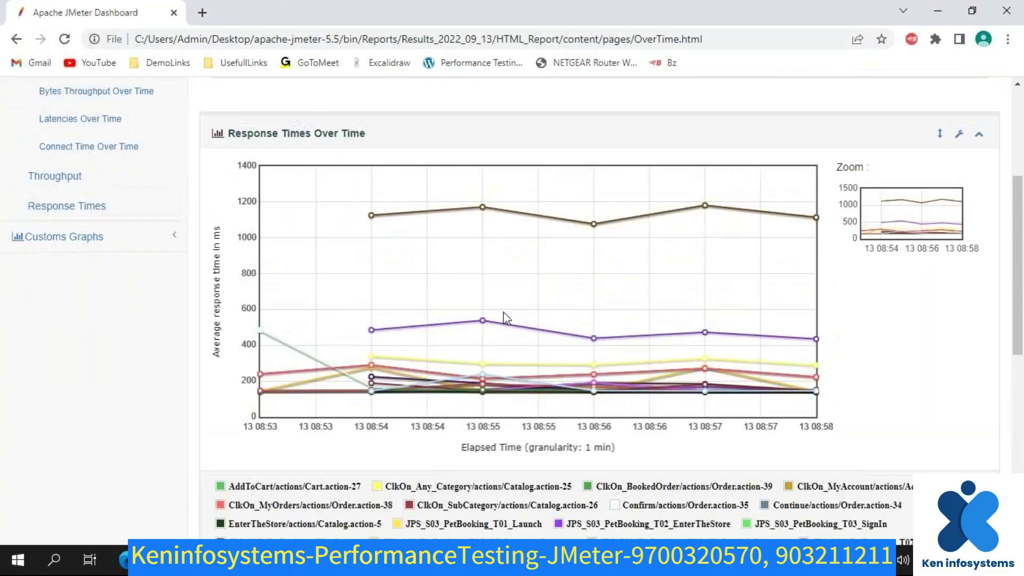
- Try the zoom overview of the Response Times Over Time chart and check the plot's image saving and copying options
click(900, 215)
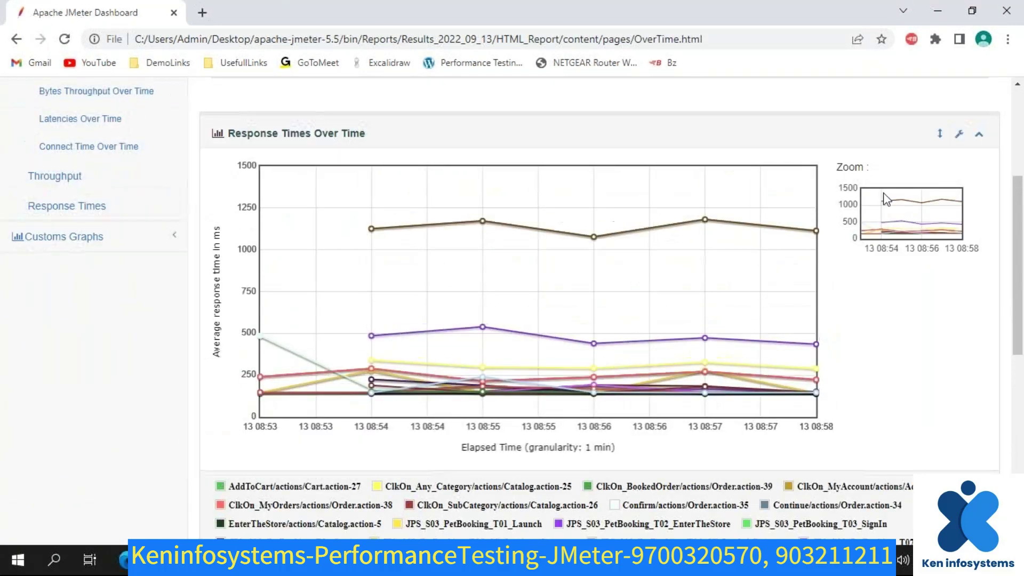
scroll(585, 288, up, 3)
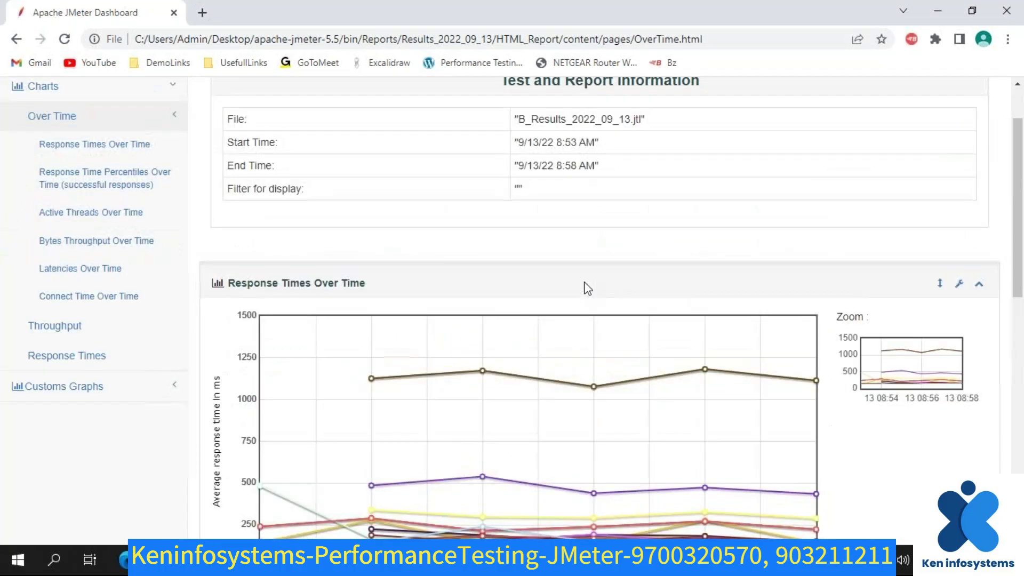
scroll(583, 286, down, 3)
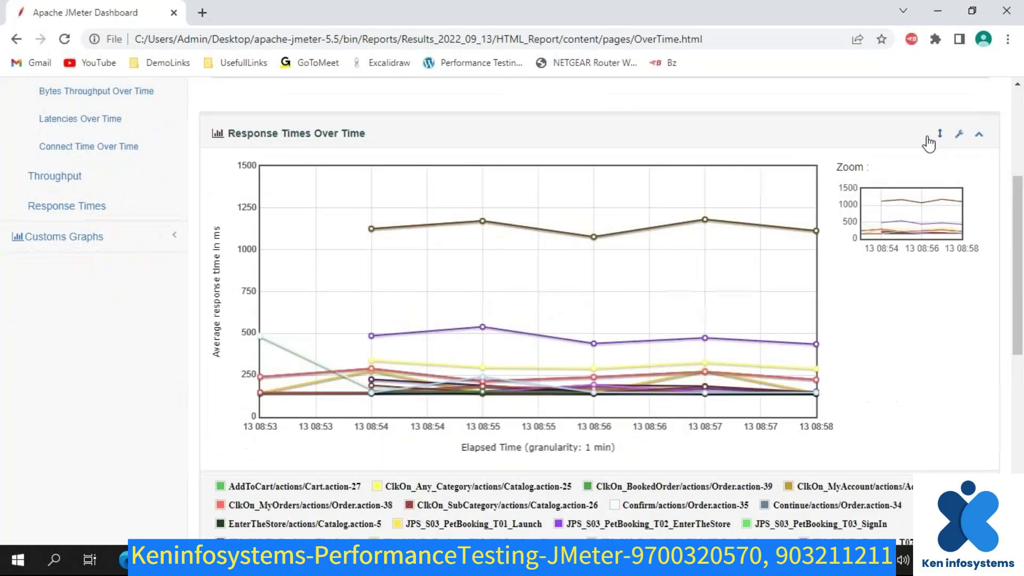
right_click(438, 341)
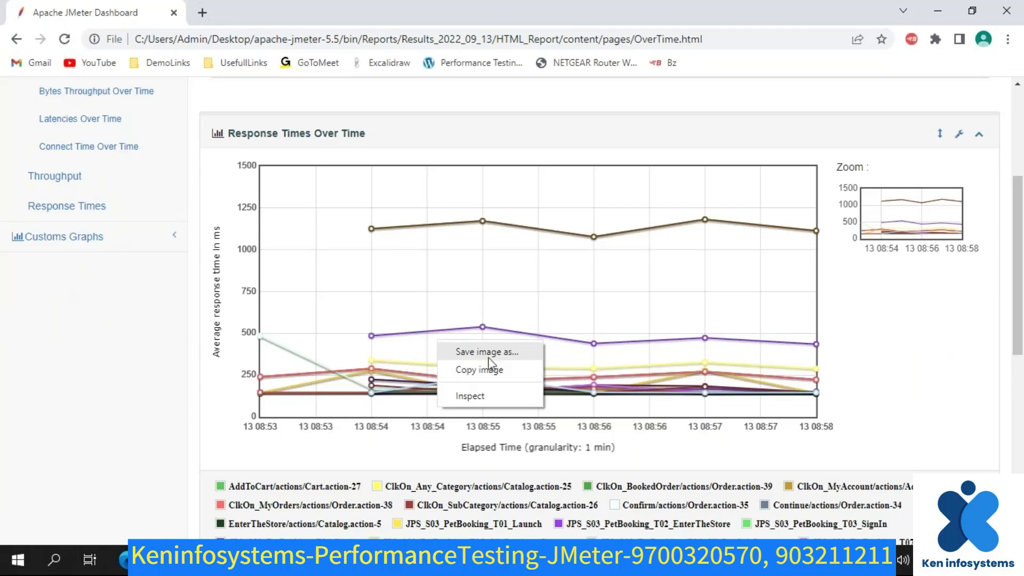
click(691, 309)
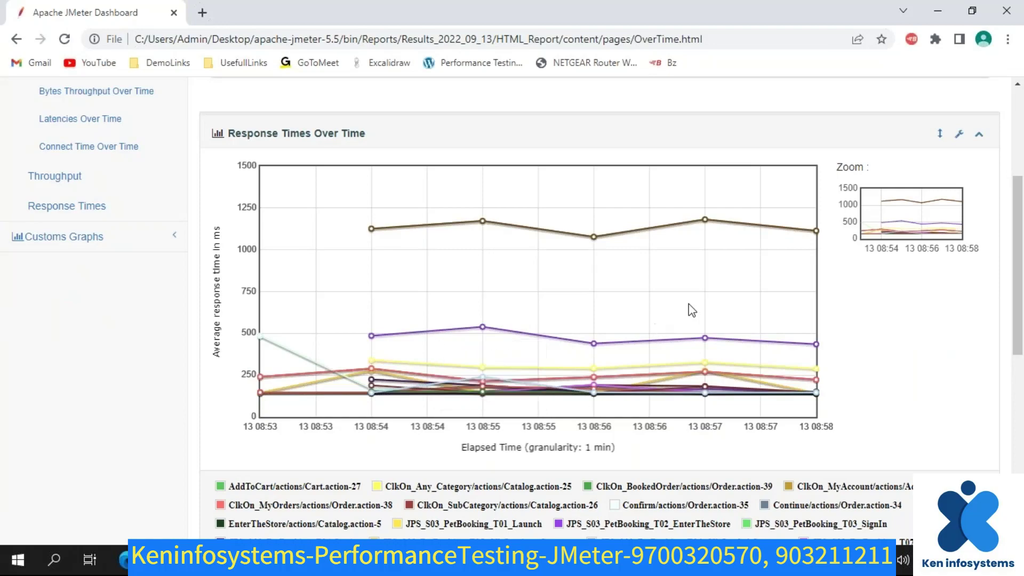
- Expand the Response Time Percentiles Over Time (successful responses) chart and examine its curves and legend
scroll(636, 326, down, 10)
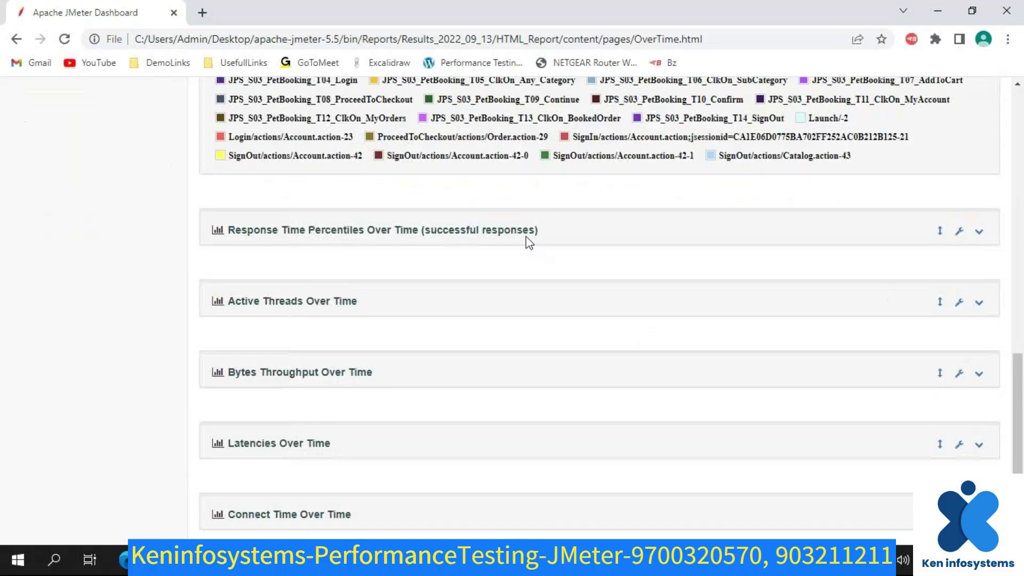
click(528, 231)
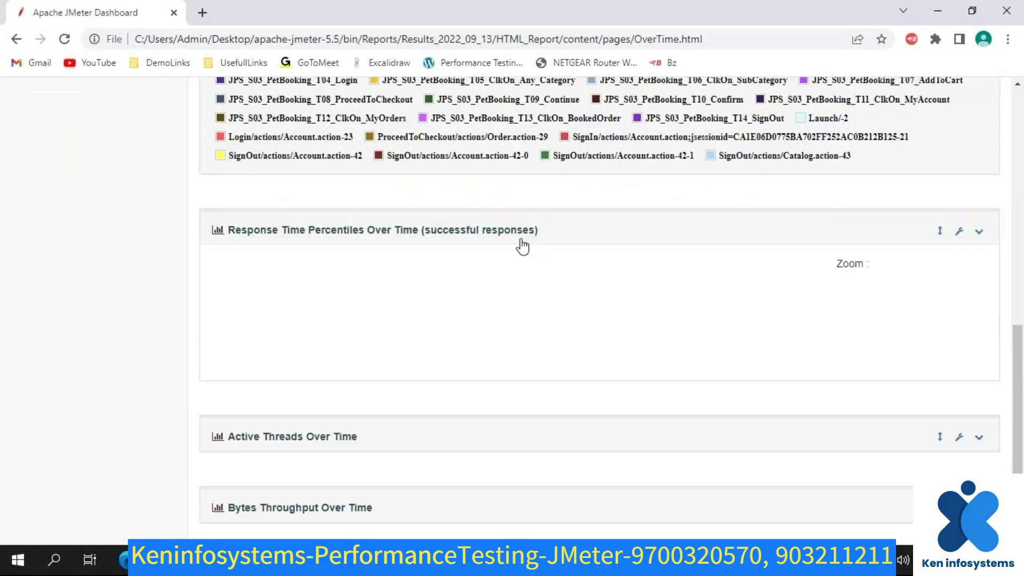
scroll(528, 243, down, 1)
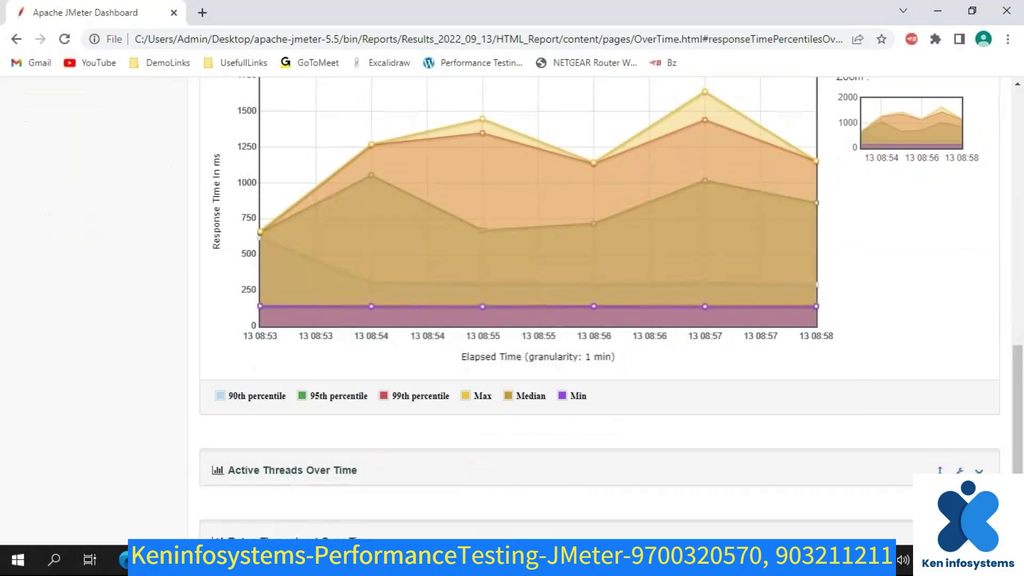
scroll(527, 256, down, 1)
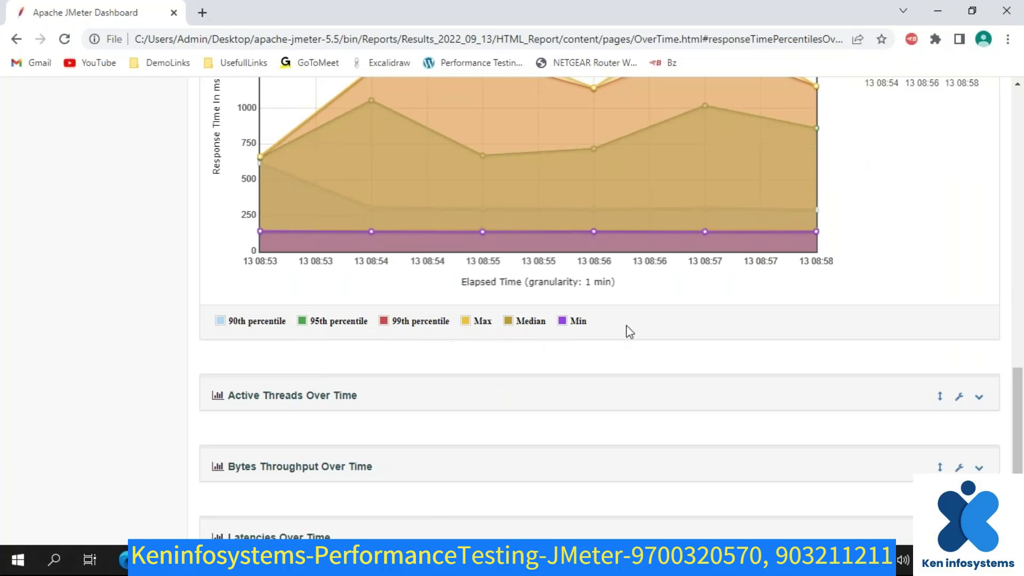
scroll(624, 234, up, 5)
scroll(624, 235, down, 7)
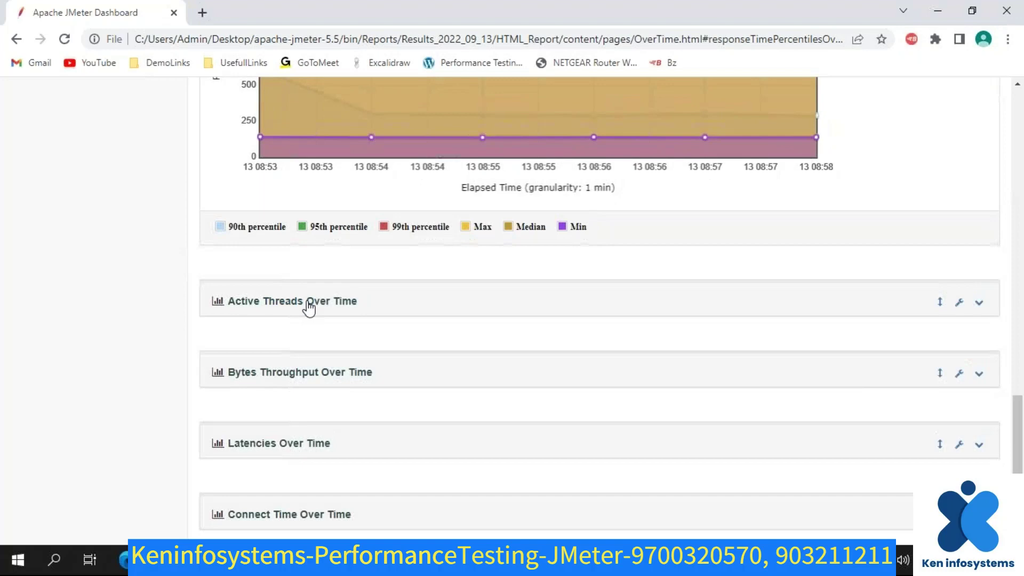
- Expand the Active Threads Over Time chart and examine the thread count of JPS_S03_PetBooking
click(293, 301)
scroll(301, 299, down, 1)
scroll(306, 304, down, 1)
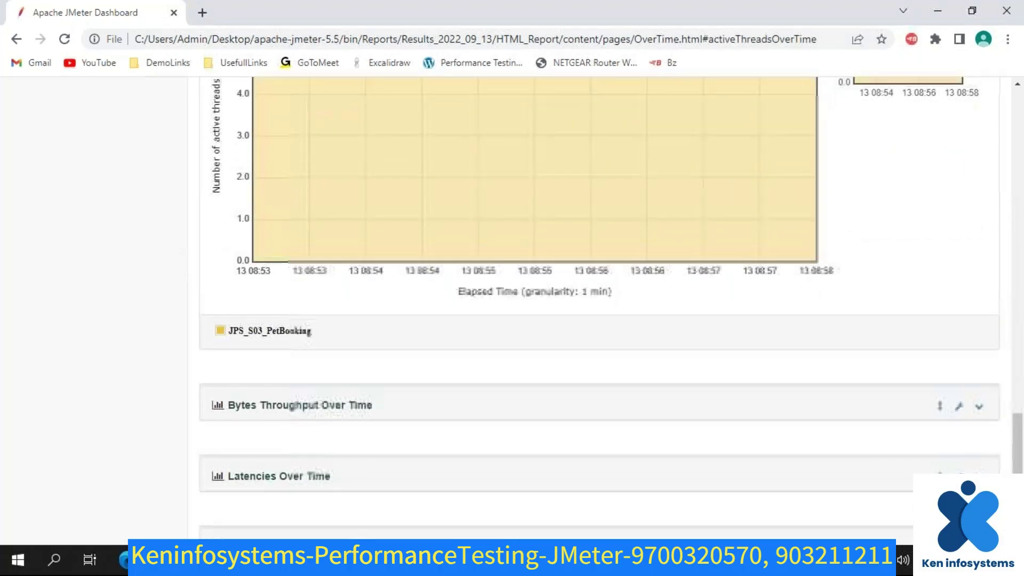
scroll(307, 304, up, 2)
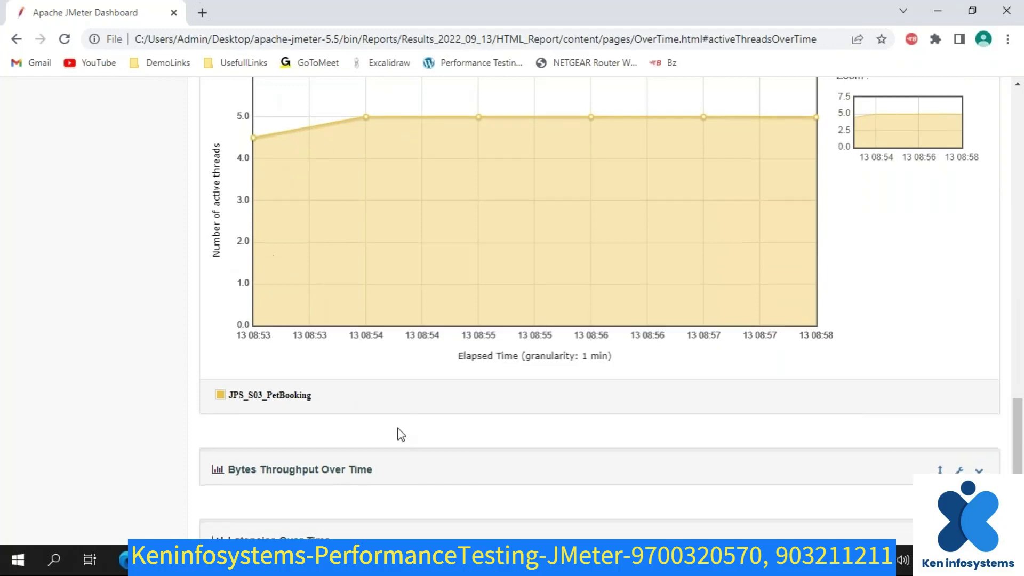
- Expand the Bytes Throughput Over Time chart and examine the bytes received and sent per second
scroll(293, 373, down, 2)
click(295, 376)
scroll(352, 259, down, 2)
scroll(352, 259, up, 5)
scroll(503, 355, down, 4)
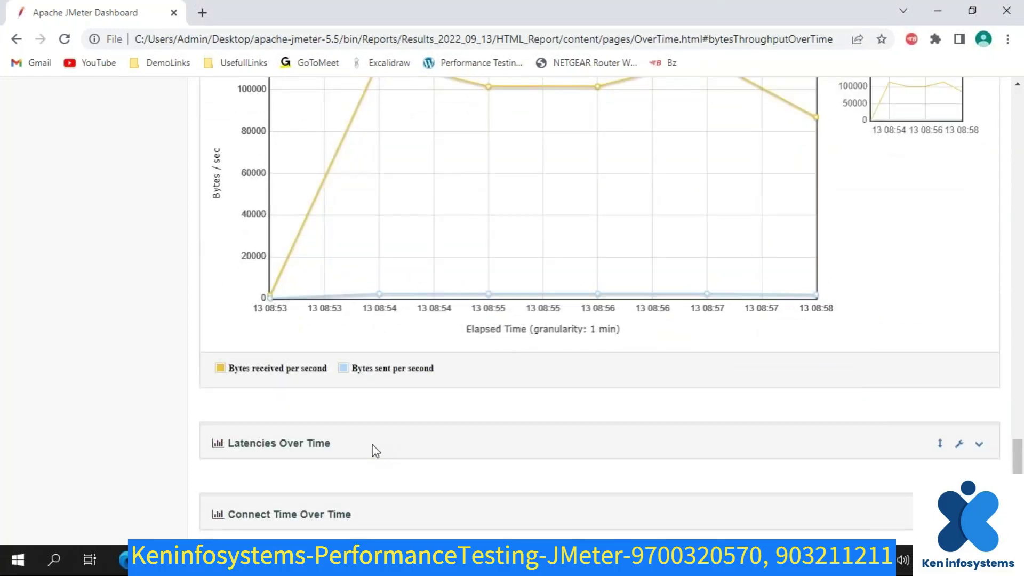
- Expand the Latencies Over Time and Connect Time Over Time charts to view them
click(288, 450)
scroll(290, 452, down, 2)
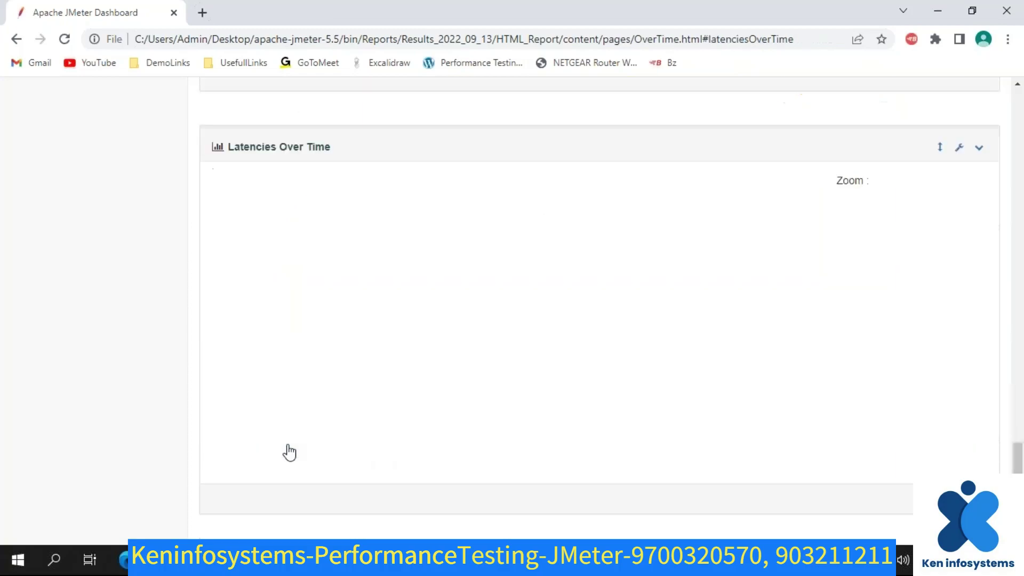
click(277, 515)
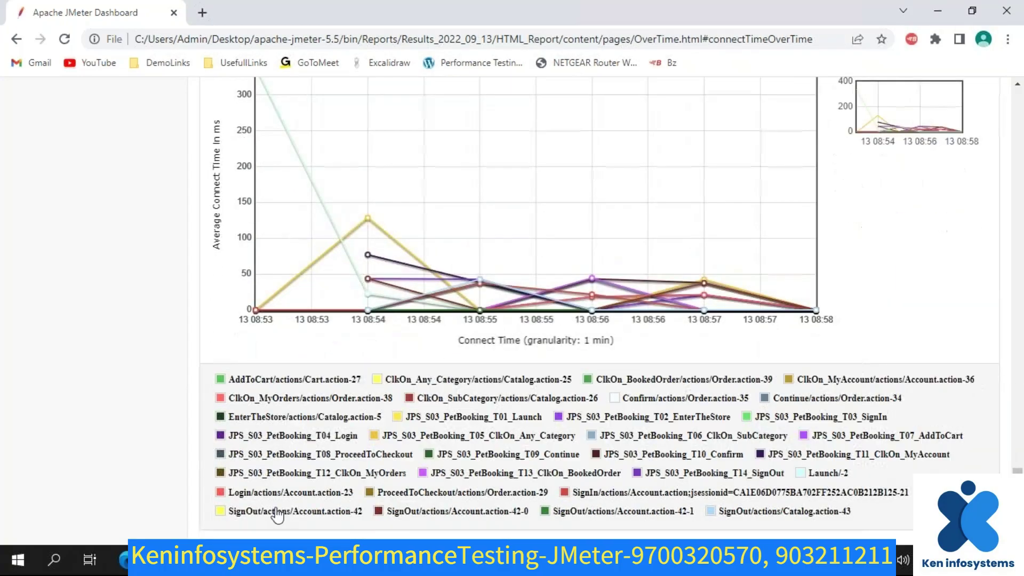
- Revisit the Response Time Percentiles Over Time chart and the Response Times Over Time chart from the report navigation
scroll(277, 512, up, 15)
scroll(278, 509, up, 10)
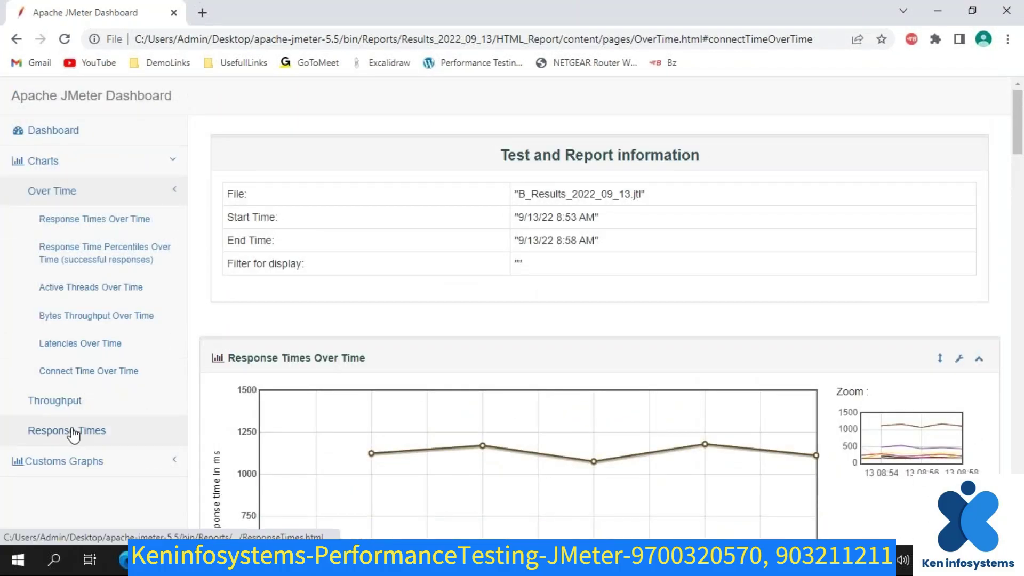
click(94, 259)
scroll(92, 244, up, 15)
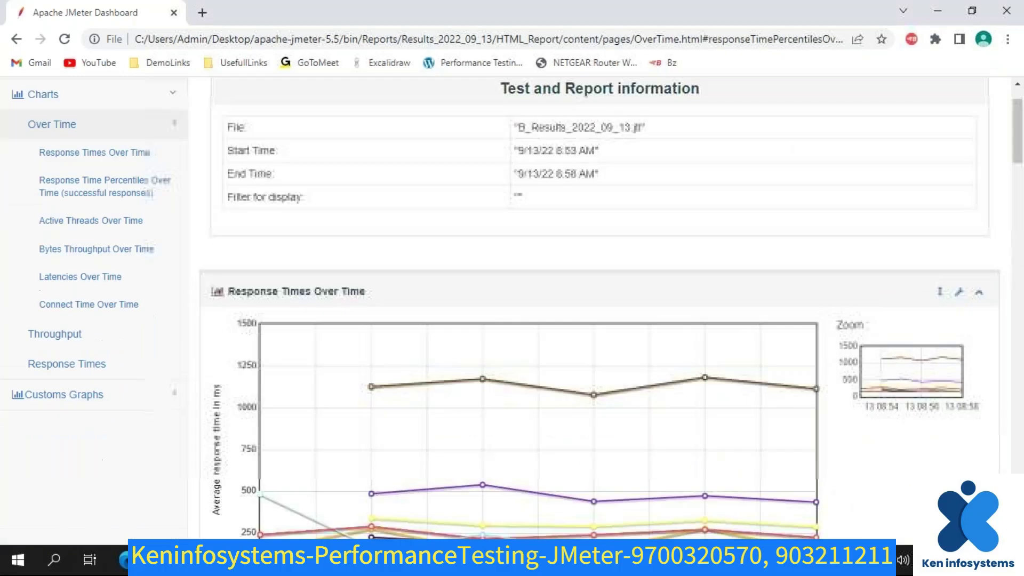
click(73, 218)
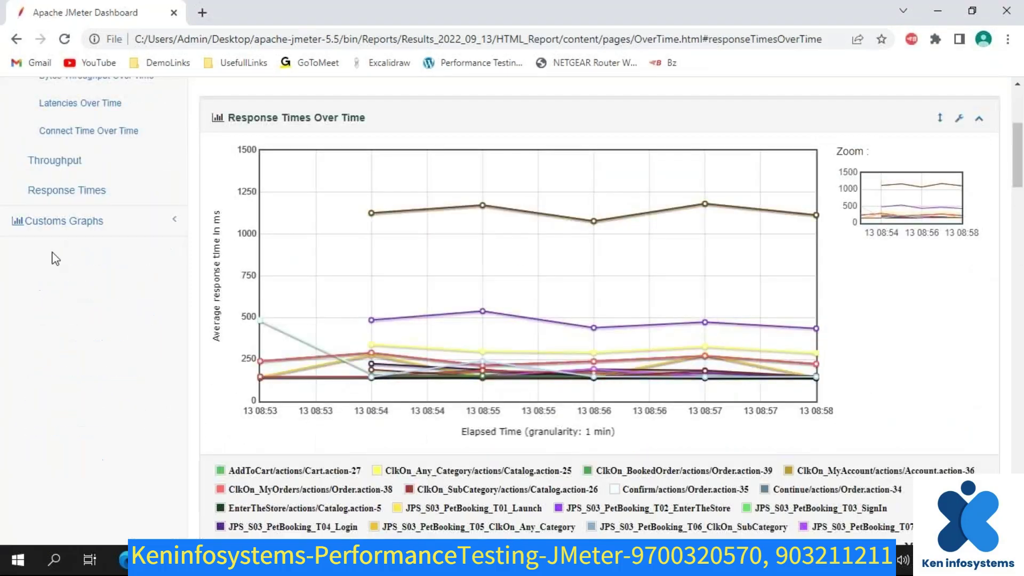
- Open the Over Time page of the report's Customs Graphs
scroll(87, 293, down, 5)
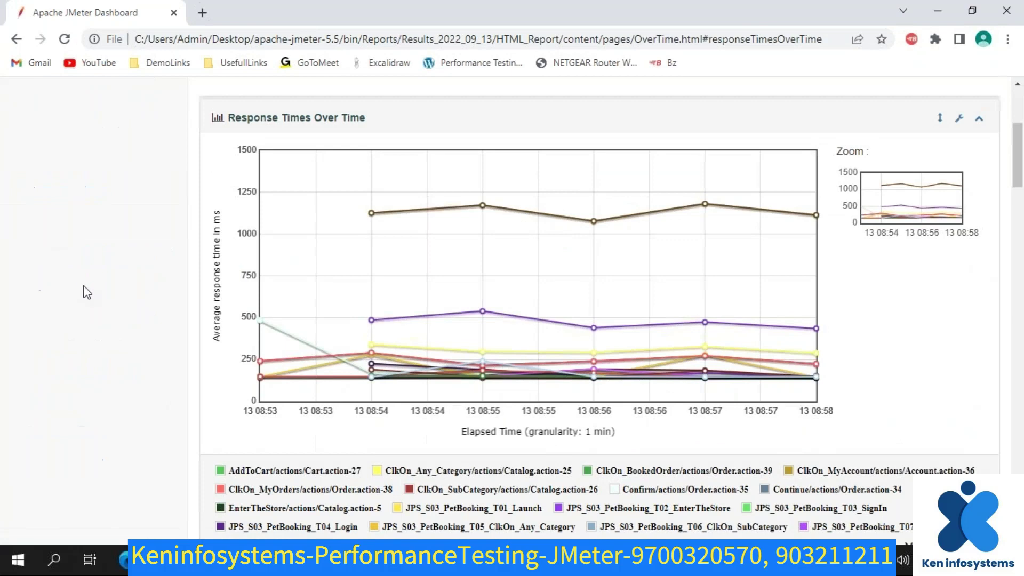
scroll(85, 291, up, 5)
click(47, 228)
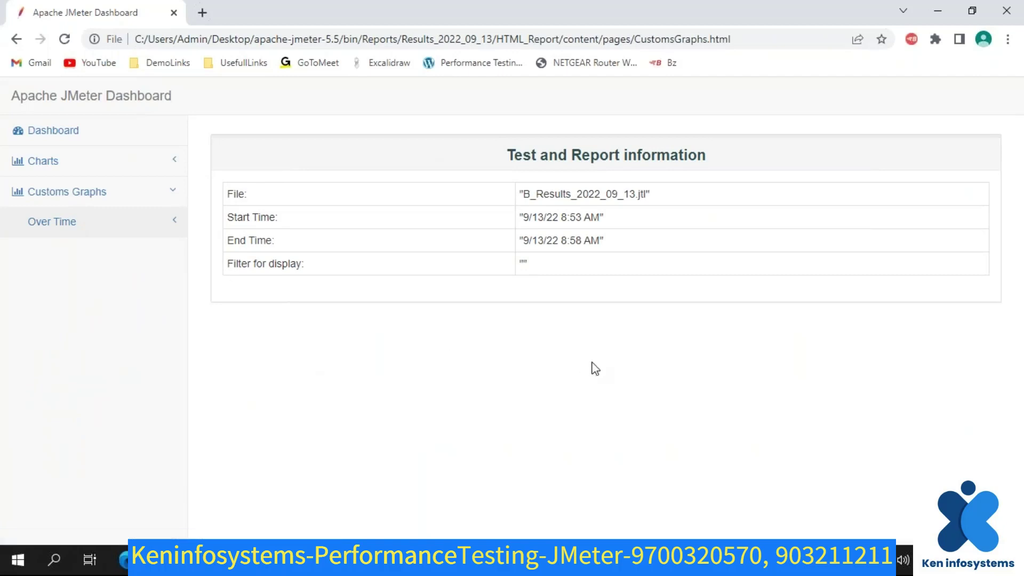
- Return to the report dashboard and review the APDEX table, Requests Summary and Statistics table down to the SignOut requests
click(63, 132)
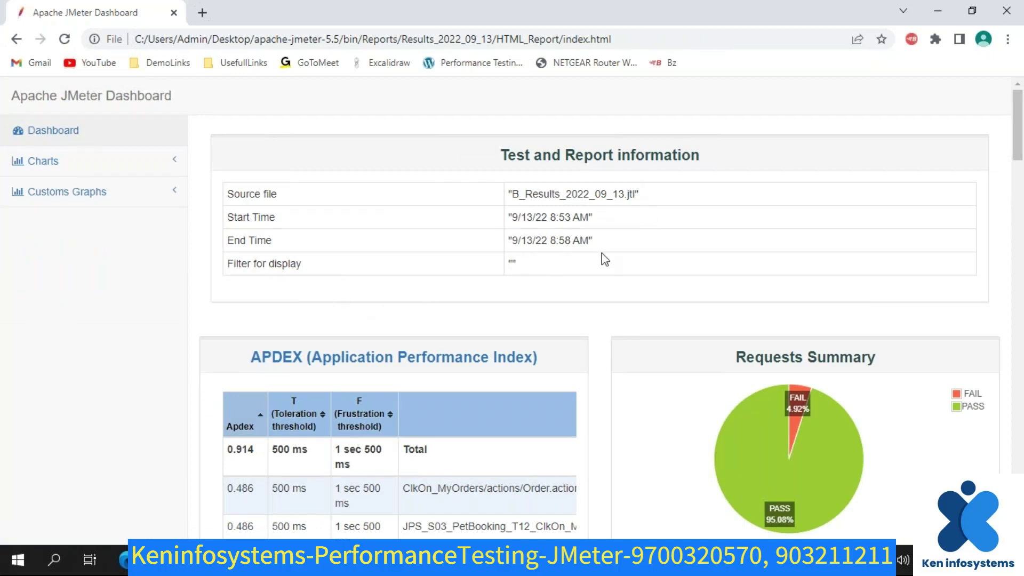
scroll(605, 260, down, 6)
scroll(530, 259, up, 2)
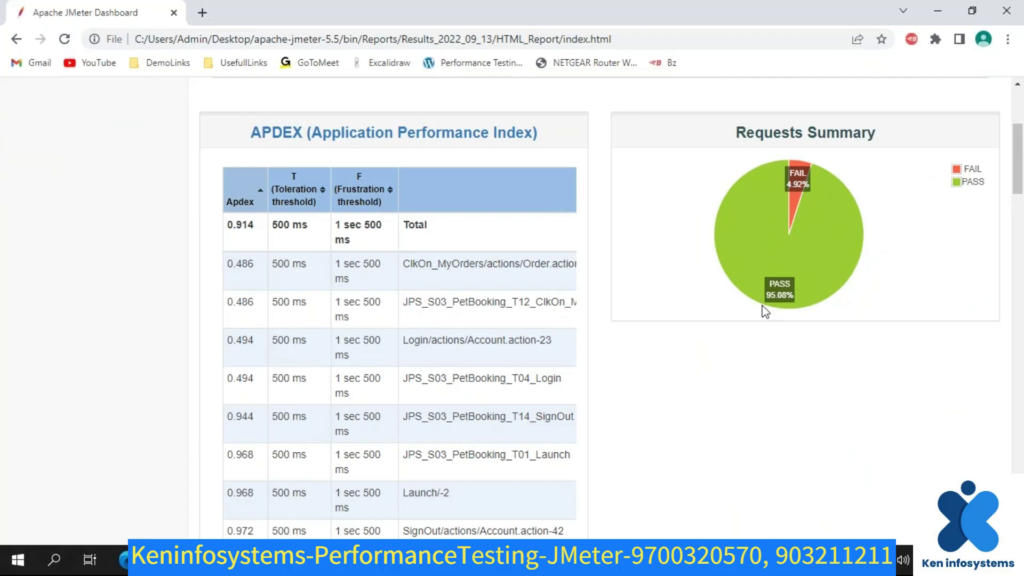
scroll(779, 309, down, 15)
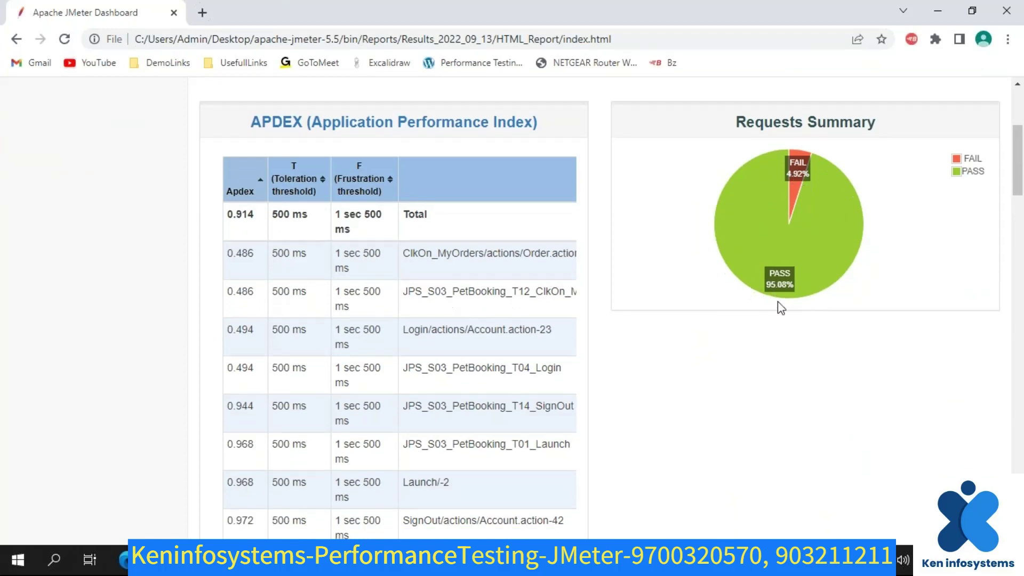
scroll(779, 310, down, 6)
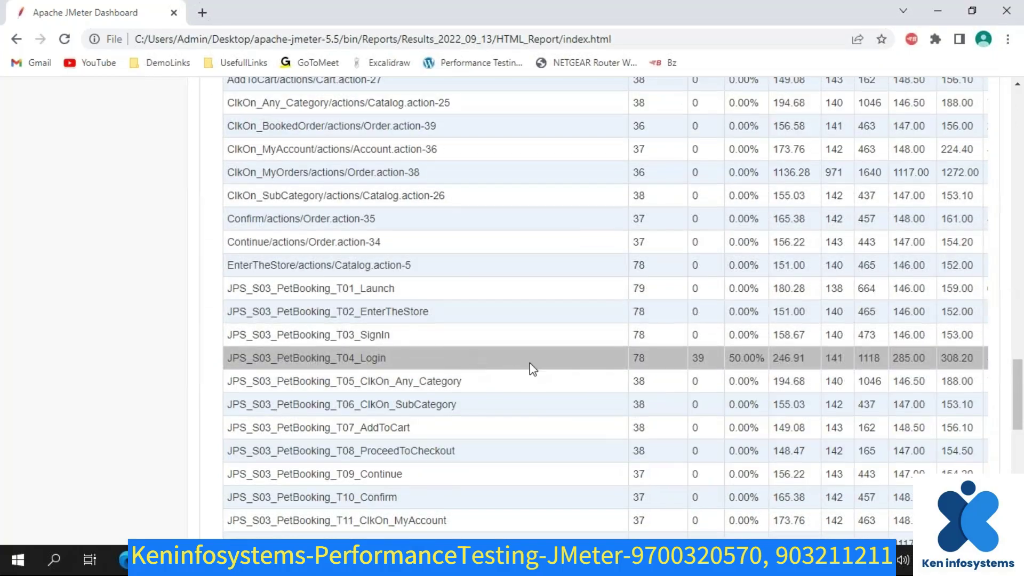
scroll(532, 369, down, 4)
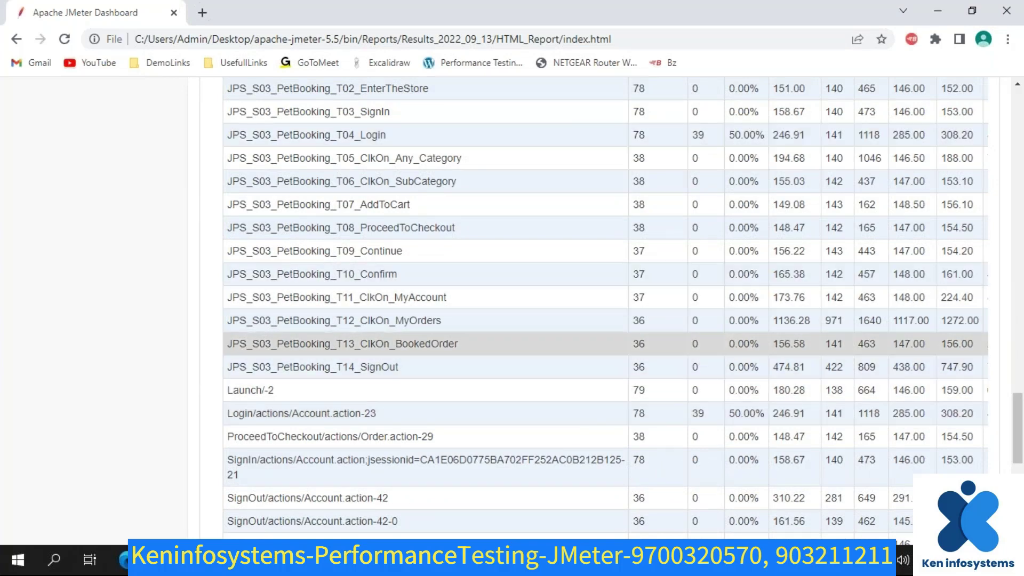
- Recheck the PetBooking transaction rows in the Statistics table and return to the Test and Report information at the dashboard's start
scroll(533, 343, up, 4)
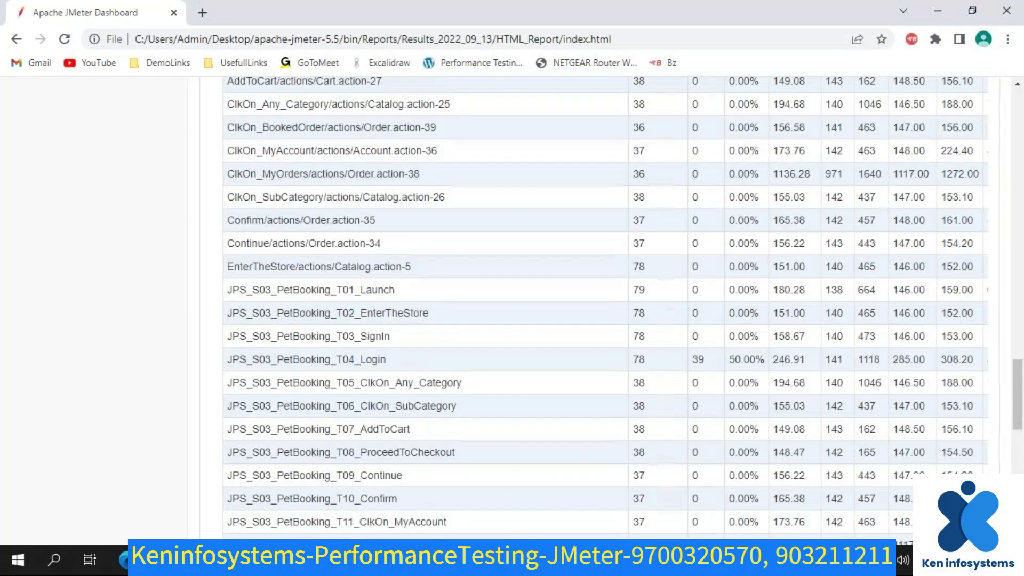
scroll(533, 383, up, 2)
scroll(532, 383, down, 5)
scroll(533, 383, up, 8)
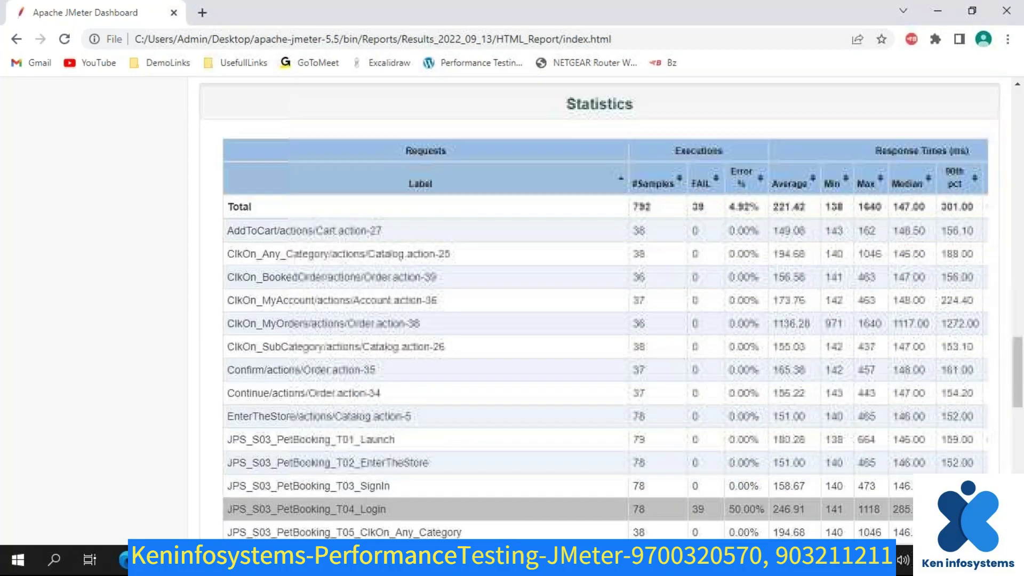
scroll(644, 383, up, 13)
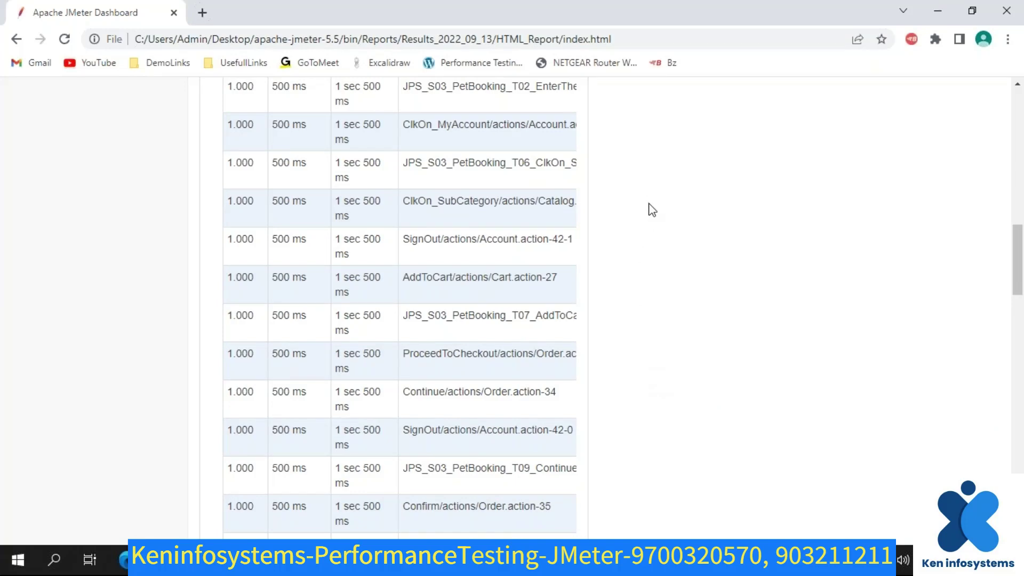
scroll(652, 210, up, 15)
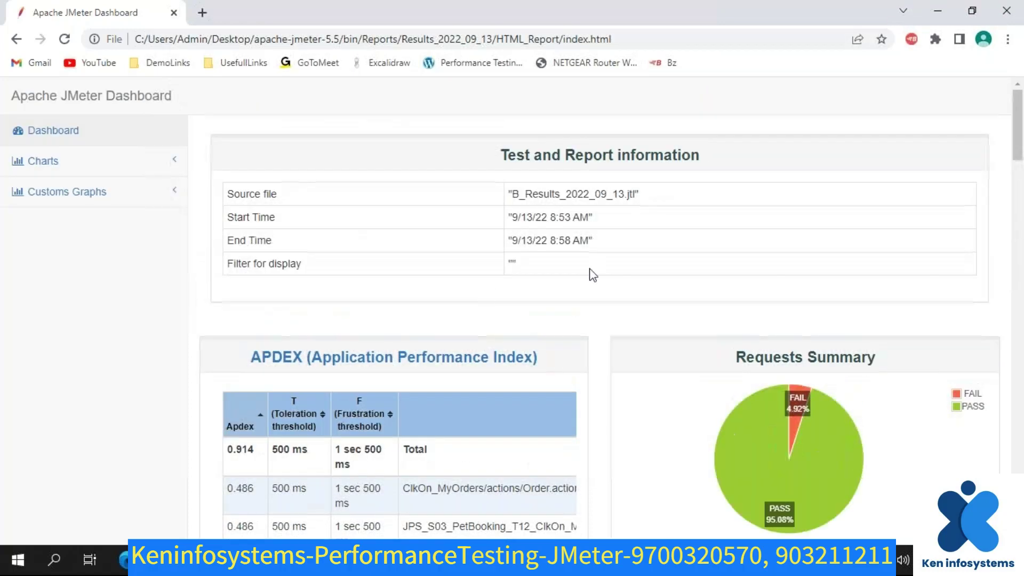
- Switch to JMeter, view the fields of the Generate HTML report dialog and close it without generating a report
key(alt+Tab)
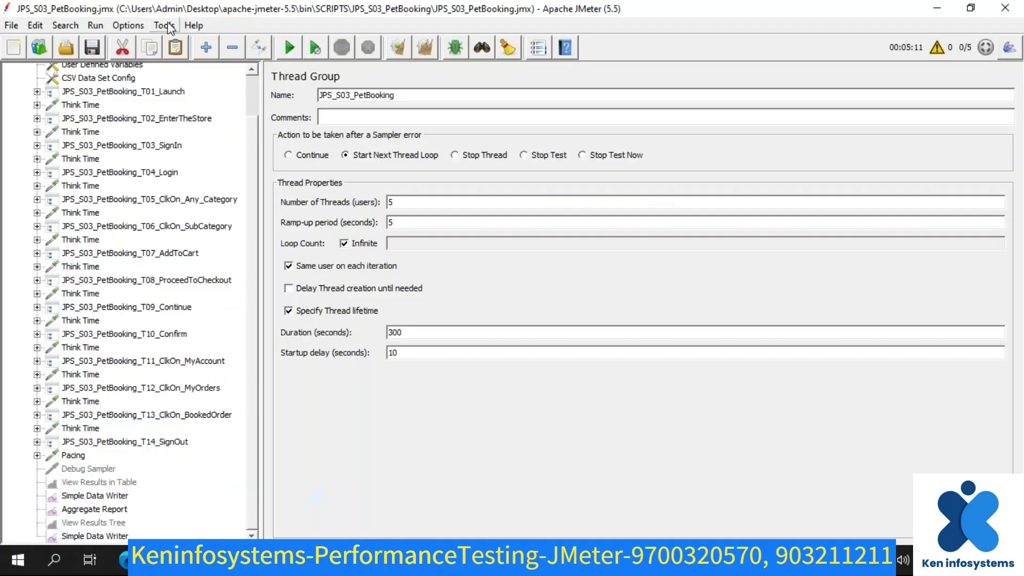
click(164, 25)
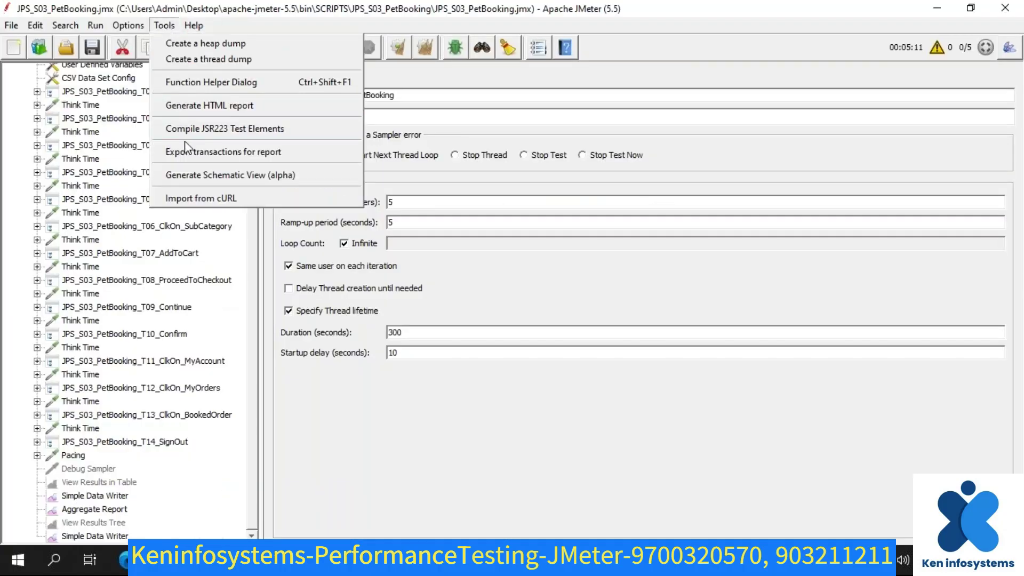
click(254, 117)
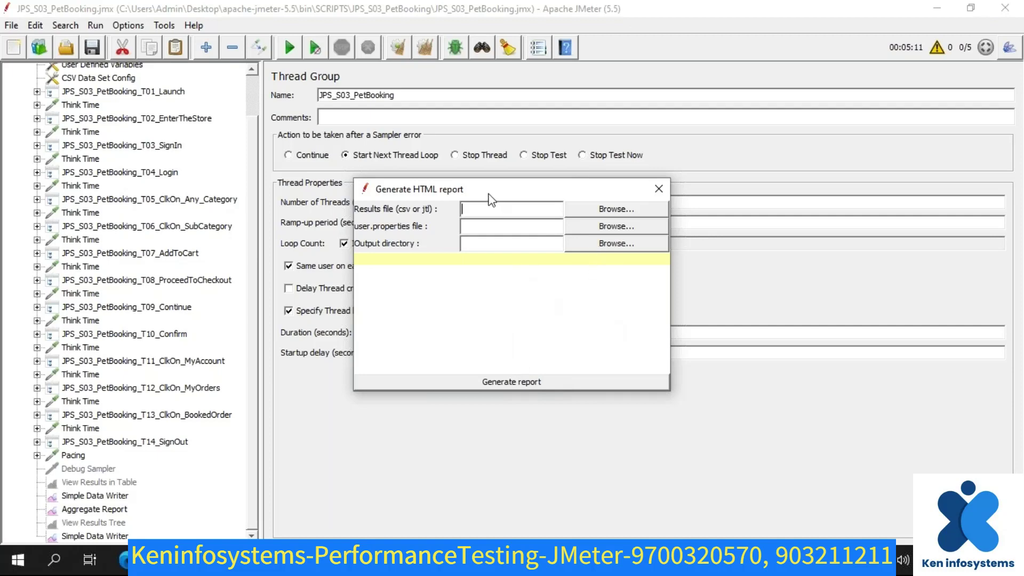
click(661, 188)
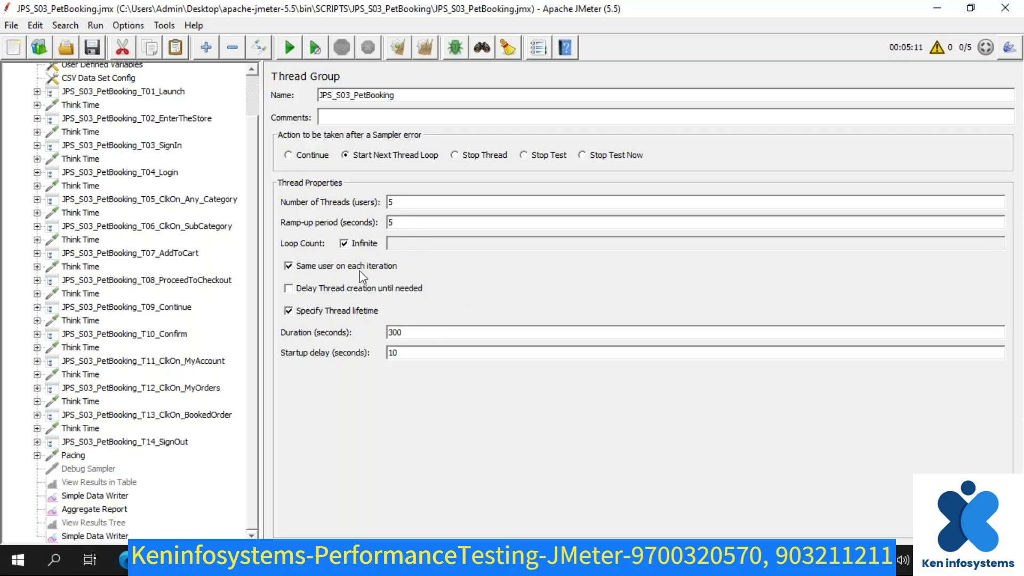
scroll(235, 267, up, 2)
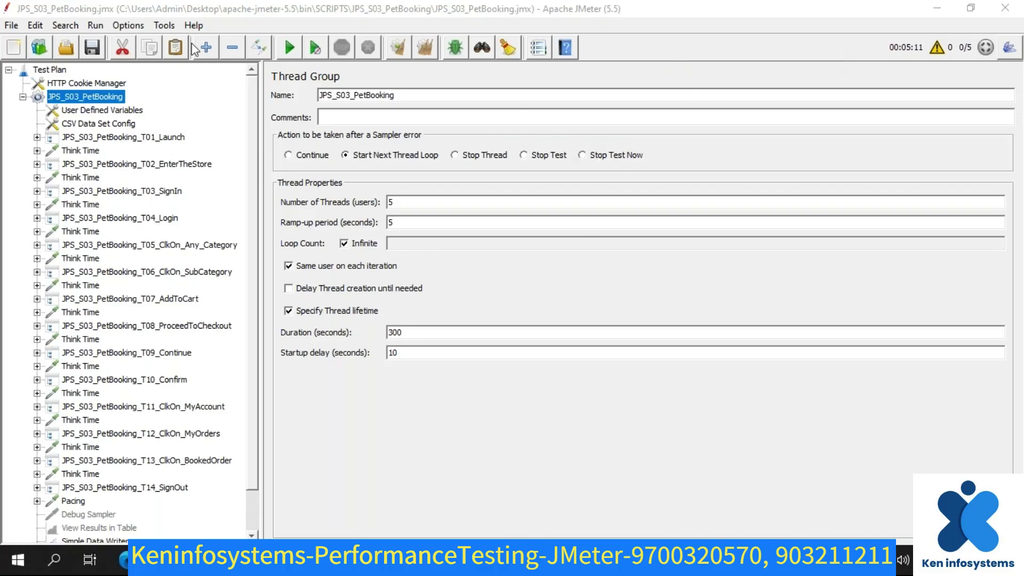
click(134, 26)
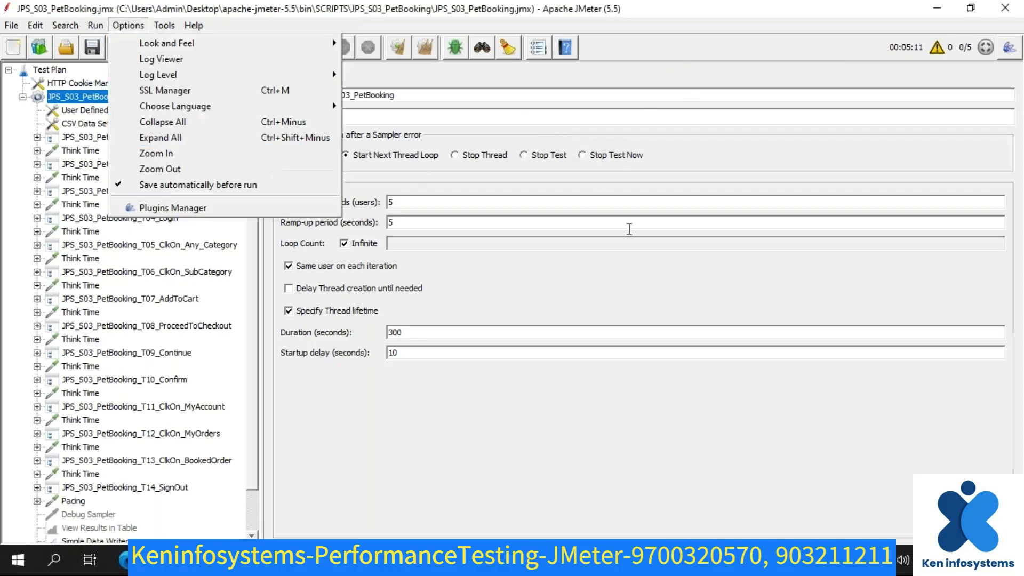
click(764, 60)
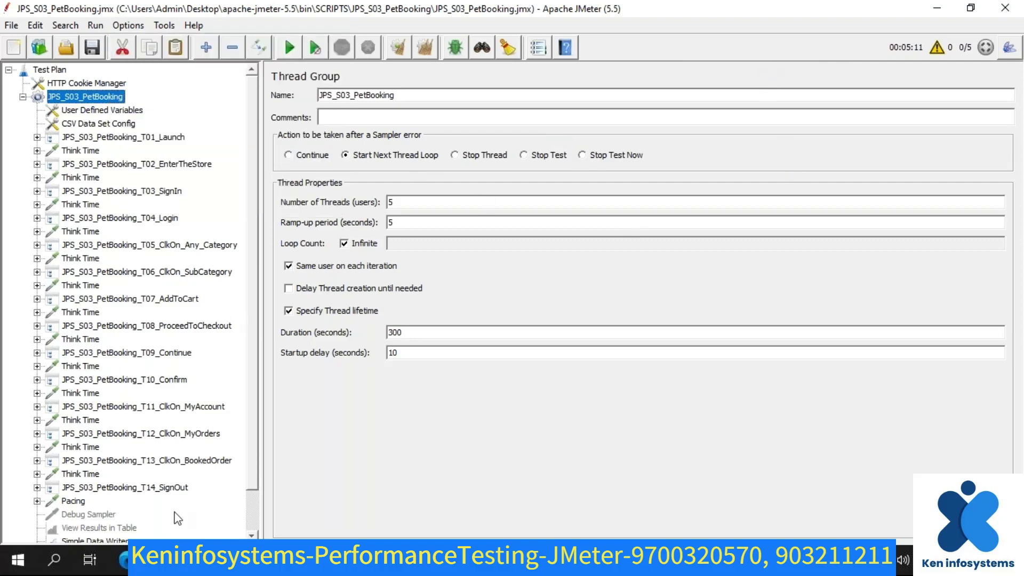
- Open the last Simple Data Writer in the test plan to check its results file path, and locate the Generate HTML report command
scroll(179, 515, down, 1)
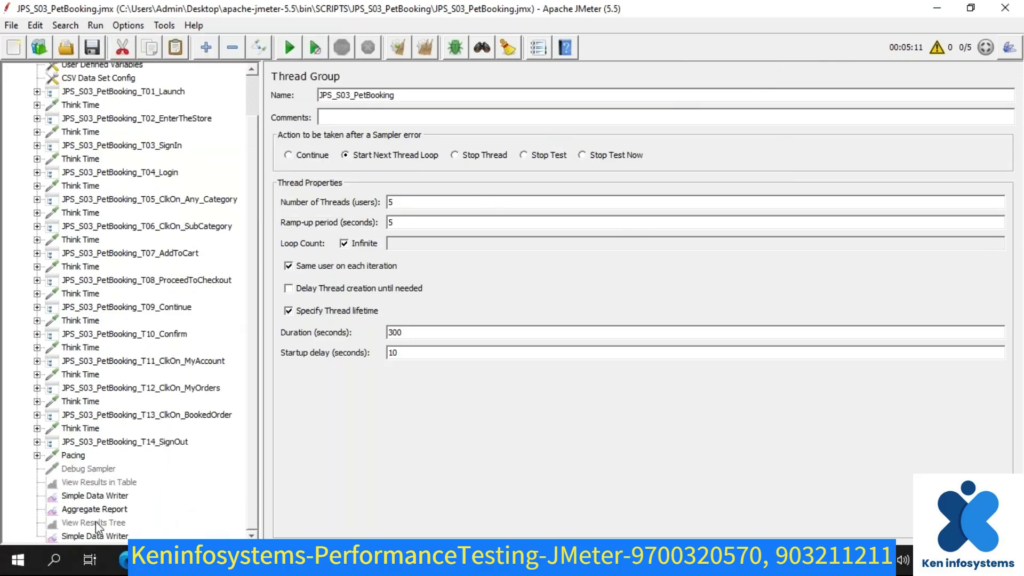
click(80, 536)
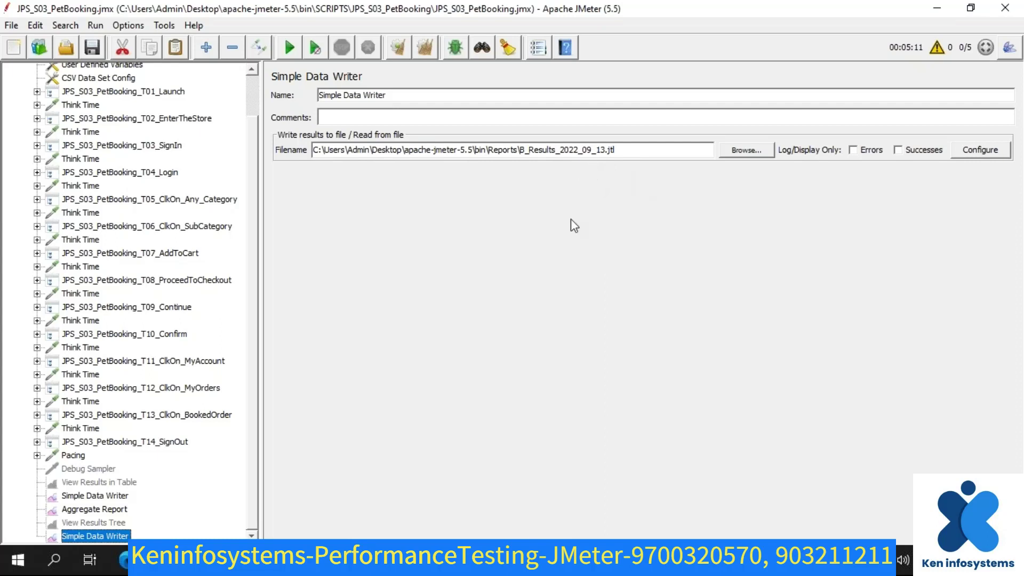
click(128, 25)
mouse_move(168, 27)
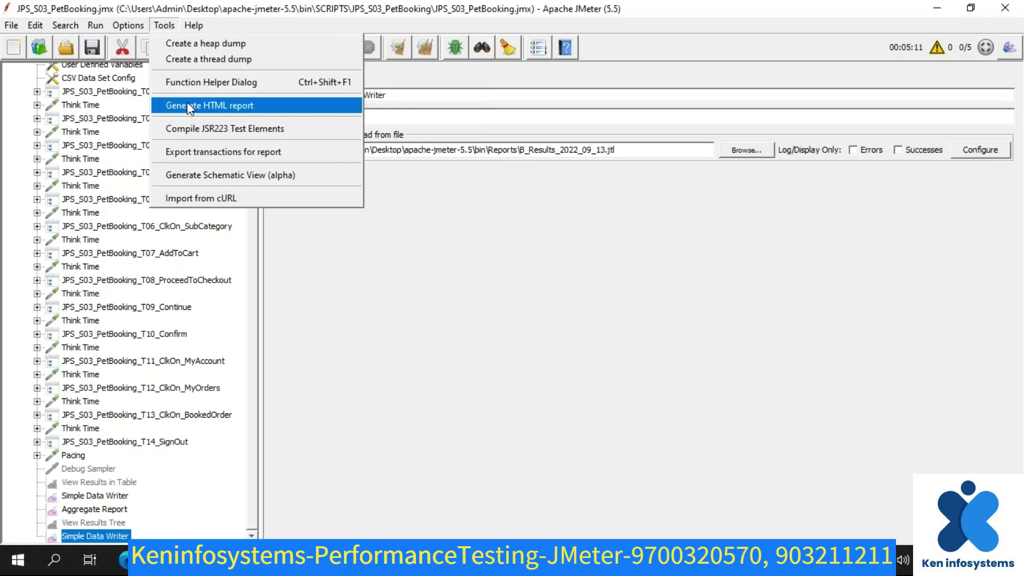
click(536, 246)
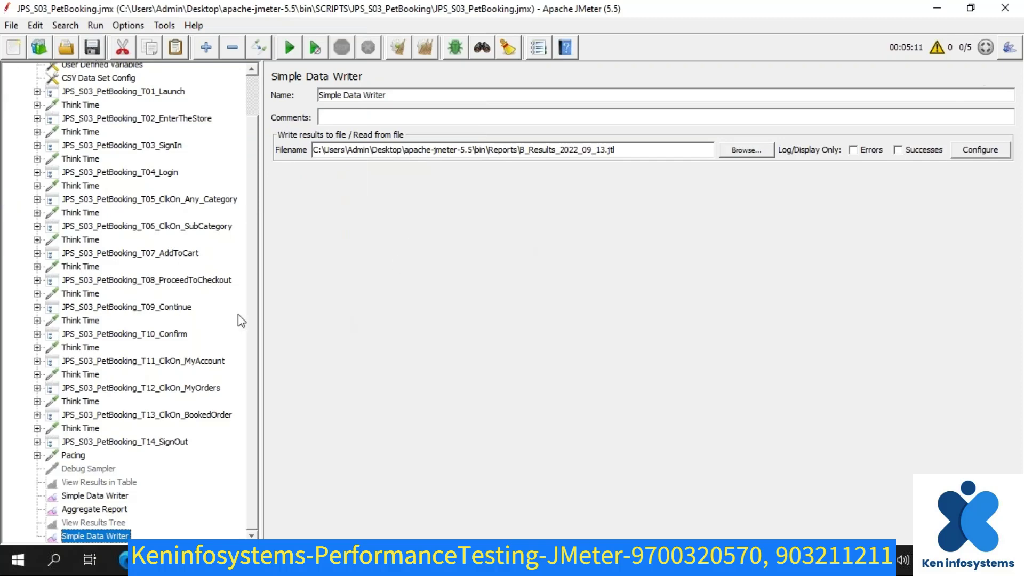
scroll(255, 256, up, 2)
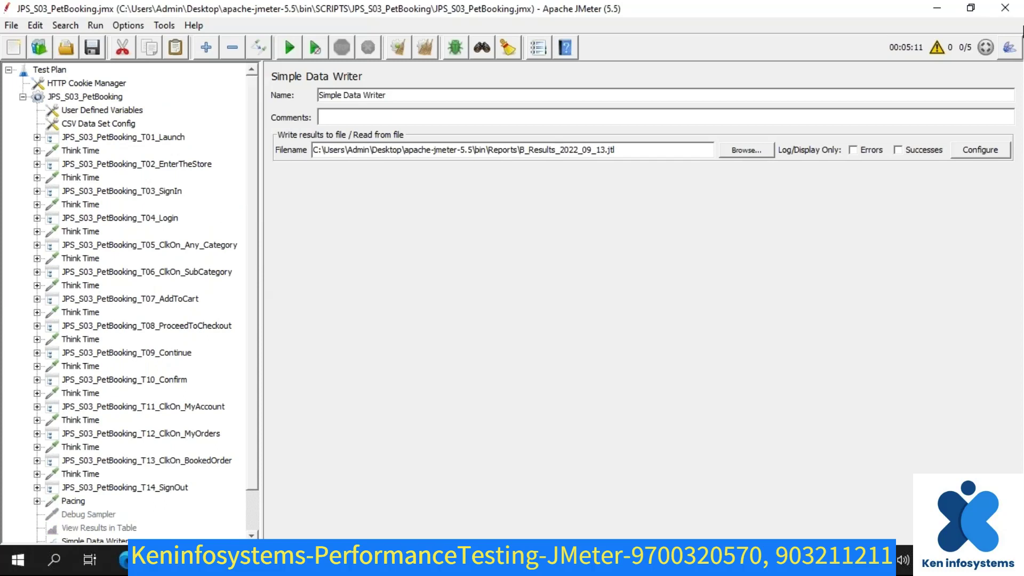
- Close JMeter and the report browser, and open the SCRIPTS folder inside apache-jmeter-5.5\bin in File Explorer
click(1006, 9)
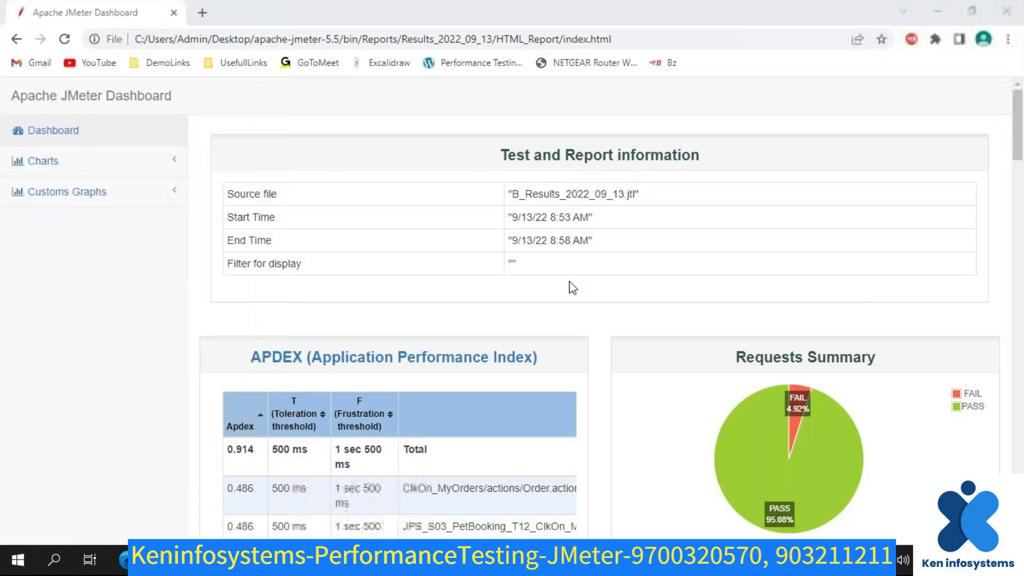
click(1007, 12)
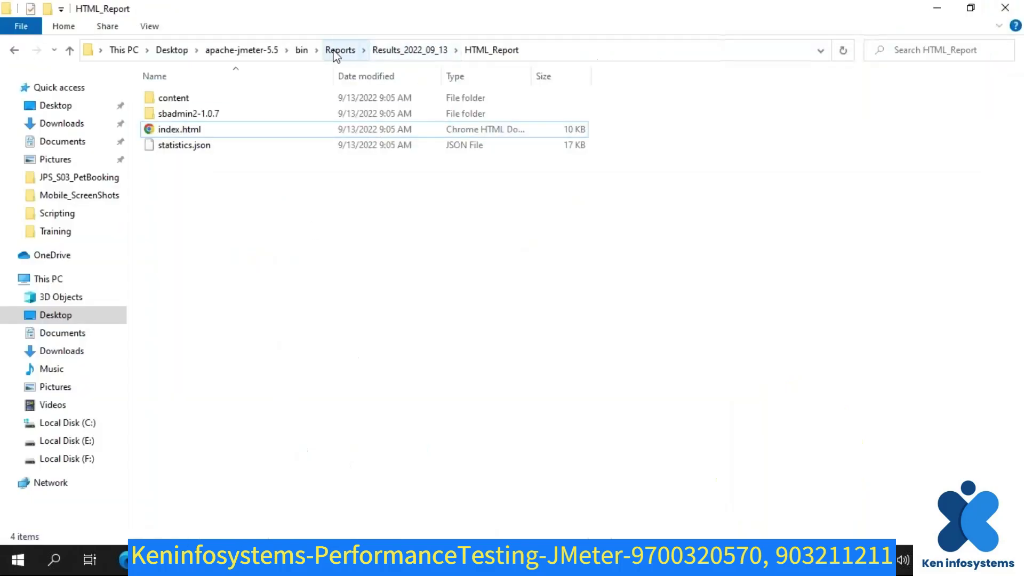
click(302, 50)
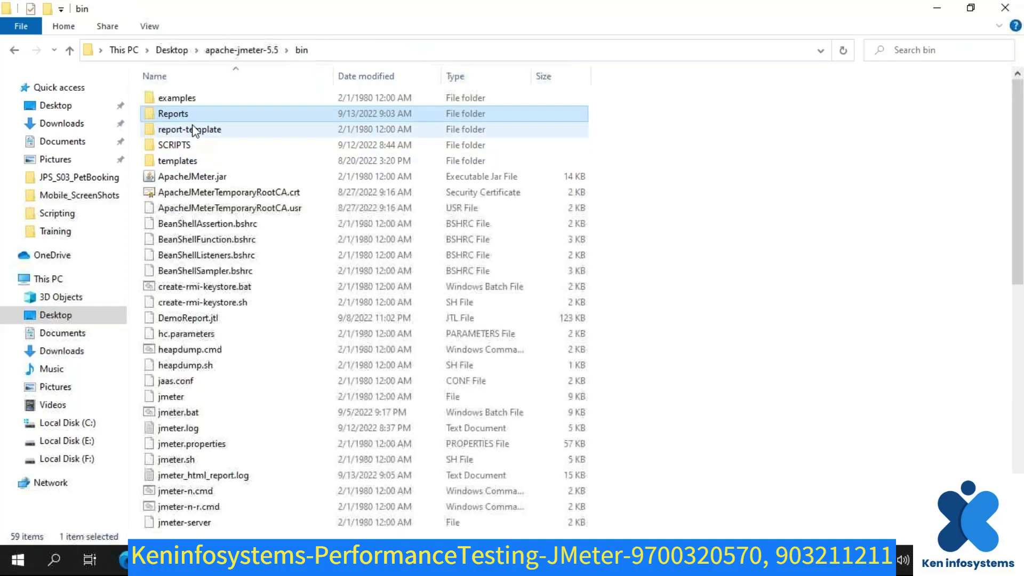
click(175, 149)
double_click(175, 150)
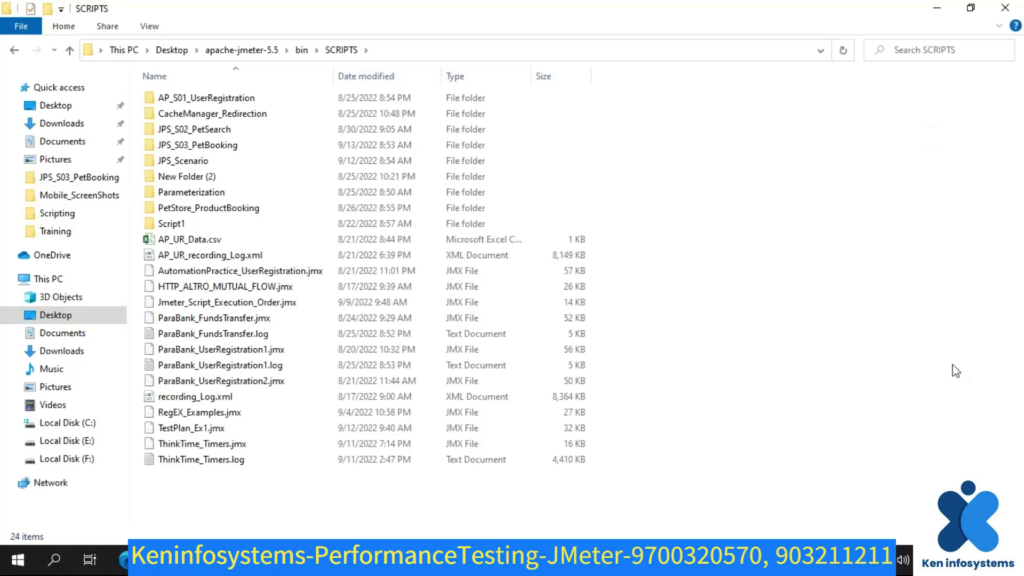
- Run cmd from the Run dialog, change directory to Desktop\apache-jmeter-5.5\bin, and close the Command Prompt window
key(super+r)
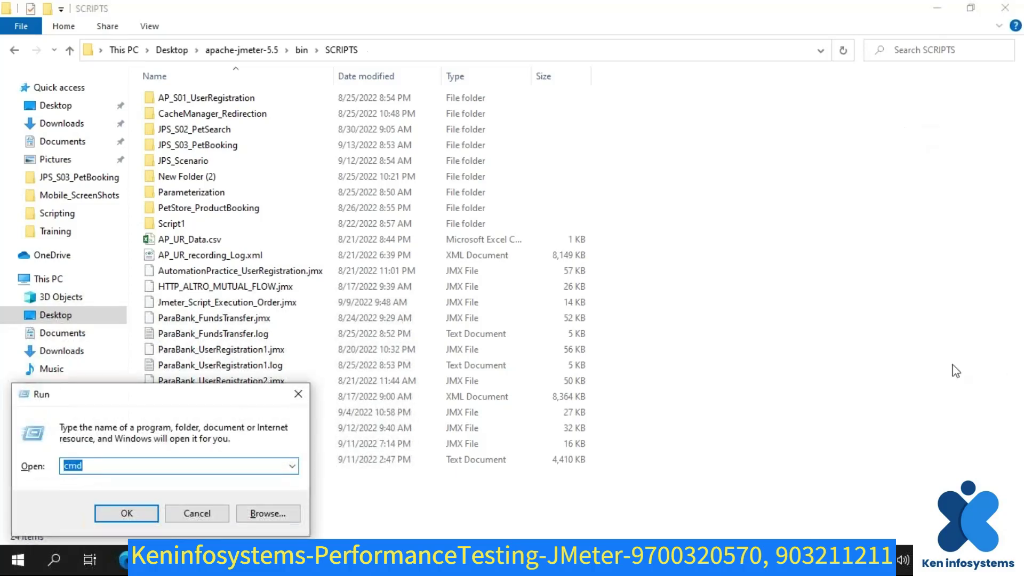
key(Return)
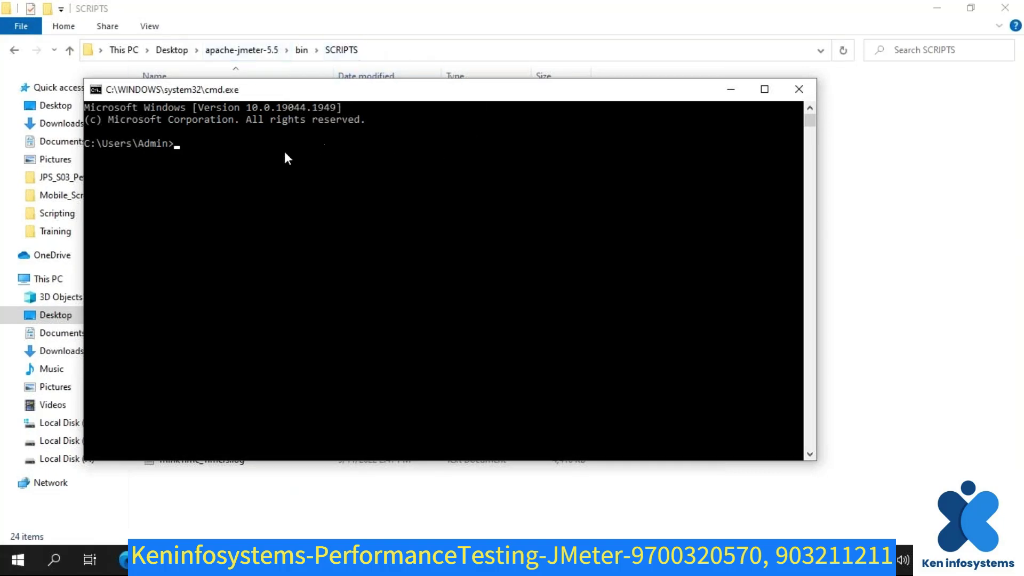
click(212, 144)
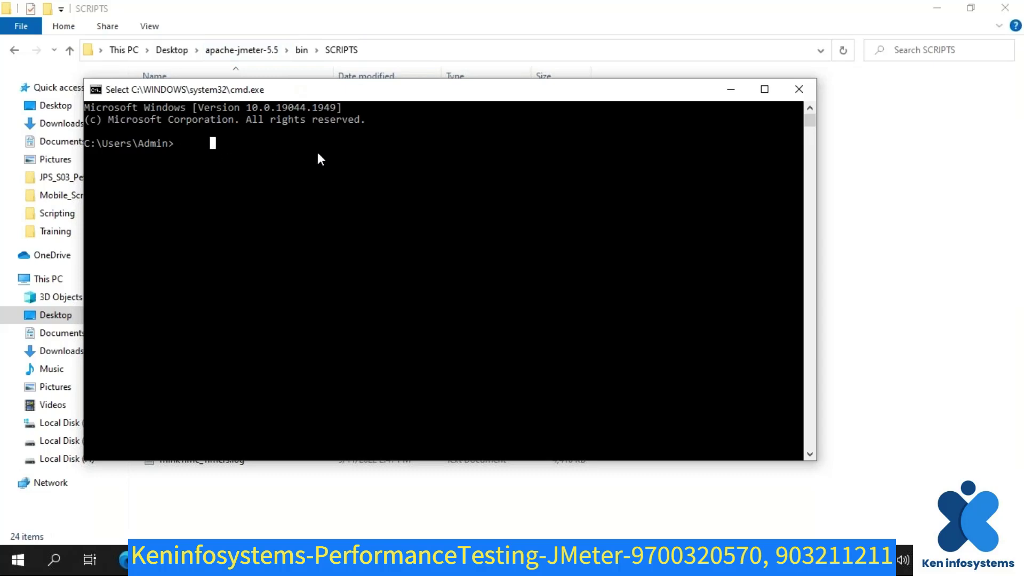
text(cd)
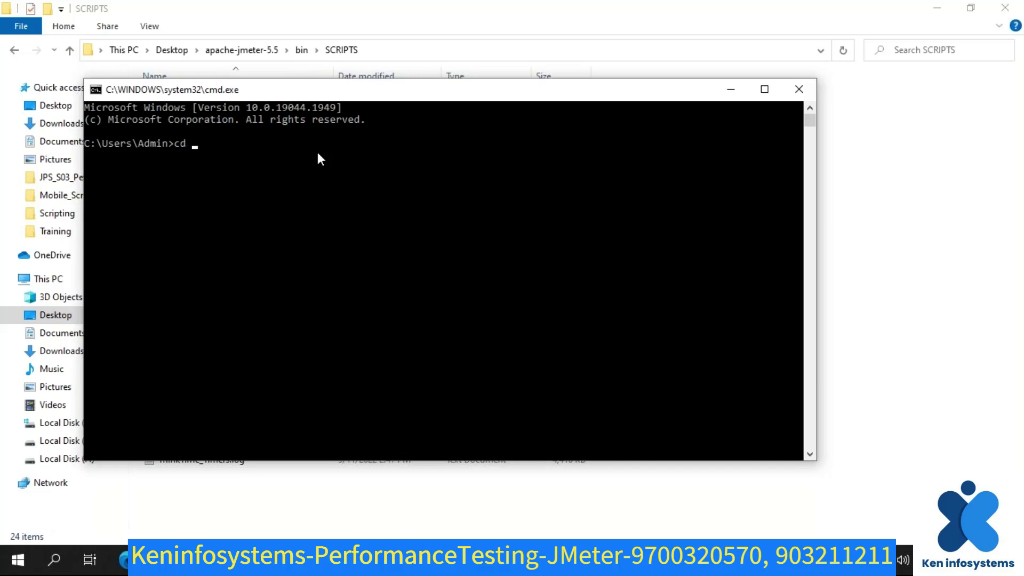
key(Tab)
key(Tab)
text(\apache-jmeter-5.5)
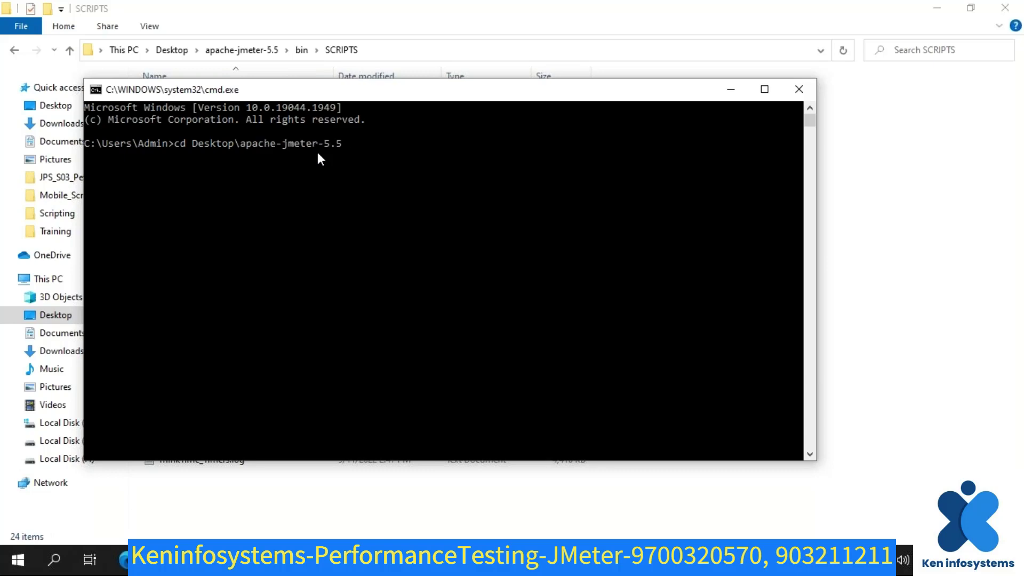
text(\b)
key(Tab)
key(Tab)
key(Return)
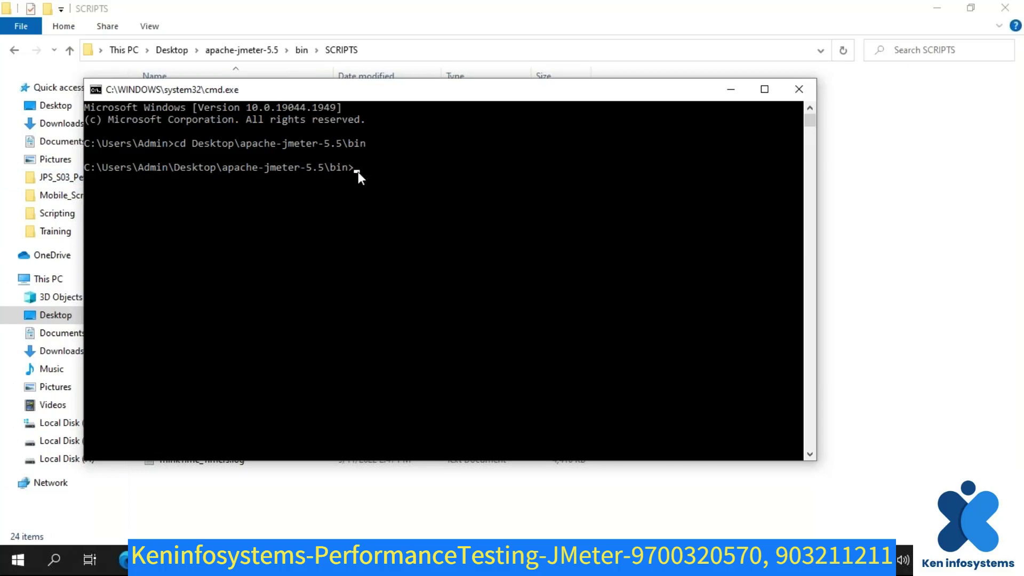
click(794, 91)
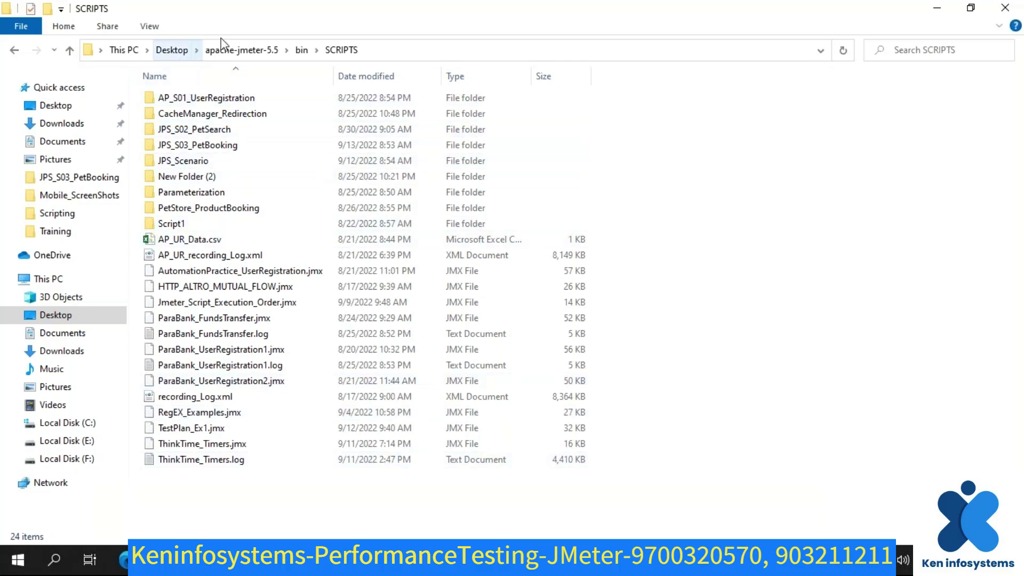
- Go back to the bin folder in File Explorer and launch a Command Prompt directly in that folder with cmd
click(300, 50)
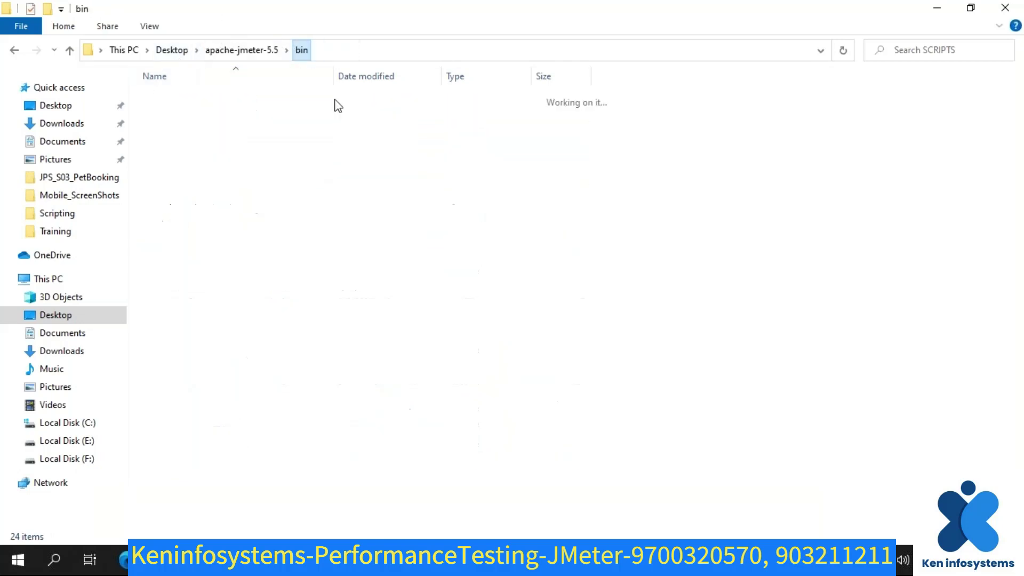
click(414, 50)
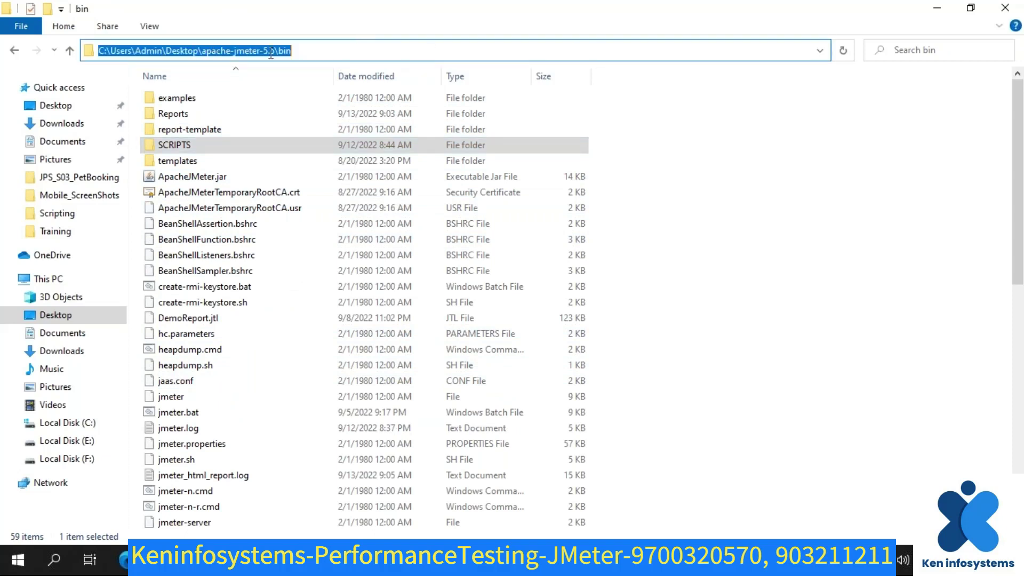
text(cmd)
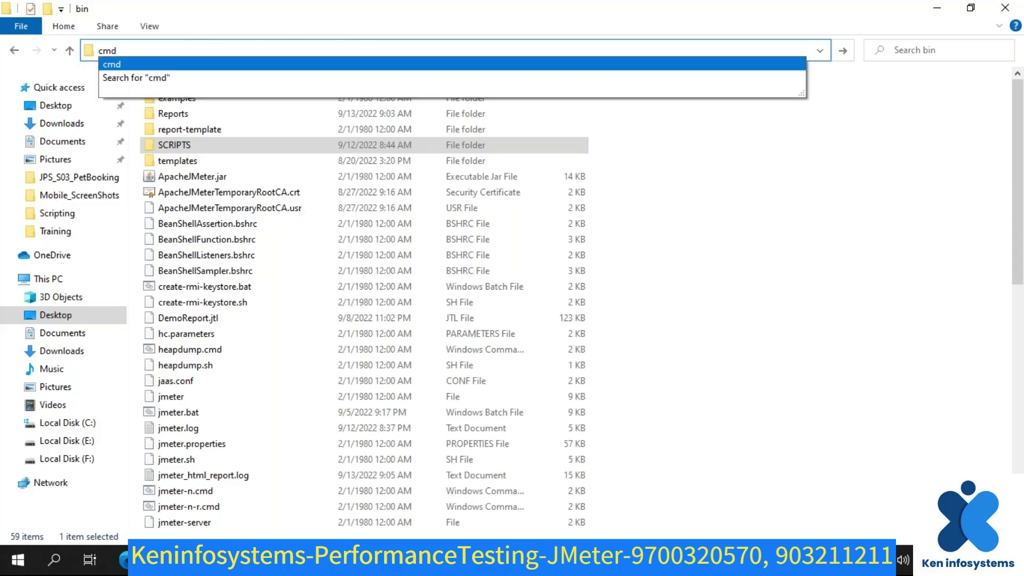
key(Return)
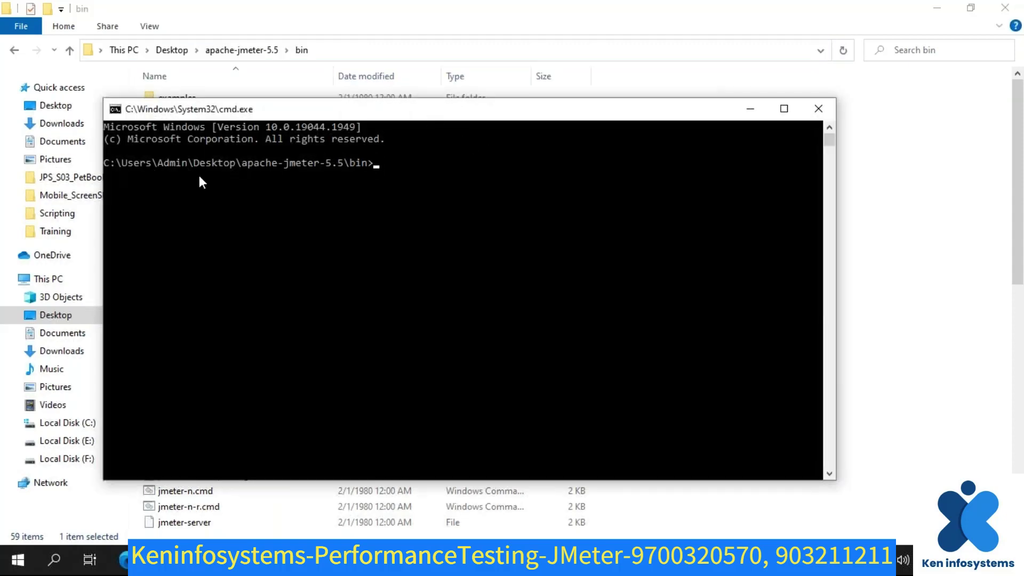
drag(516, 114, 591, 122)
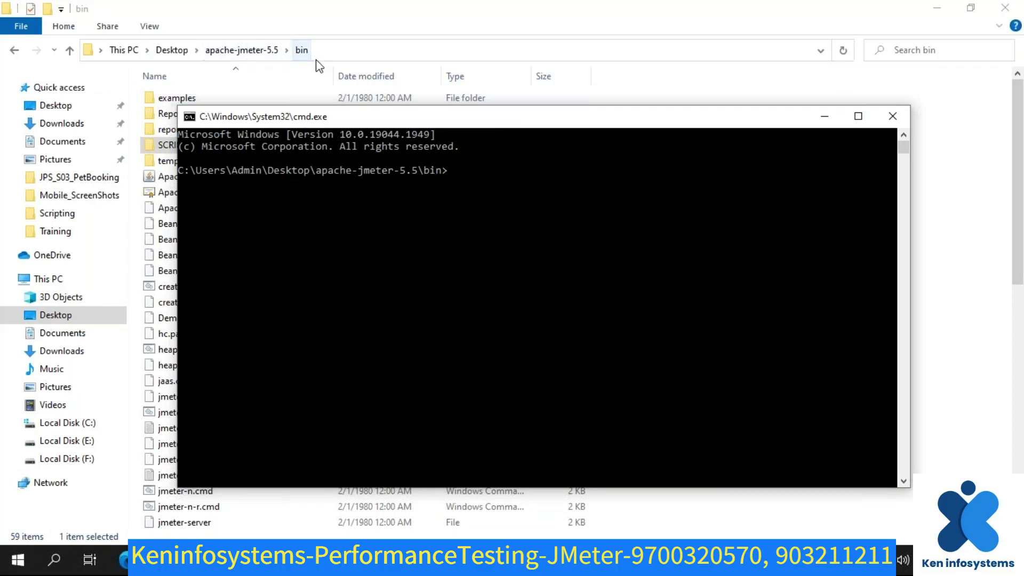
- Launch another Command Prompt from the bin folder's path with cmd and reposition its window
click(342, 55)
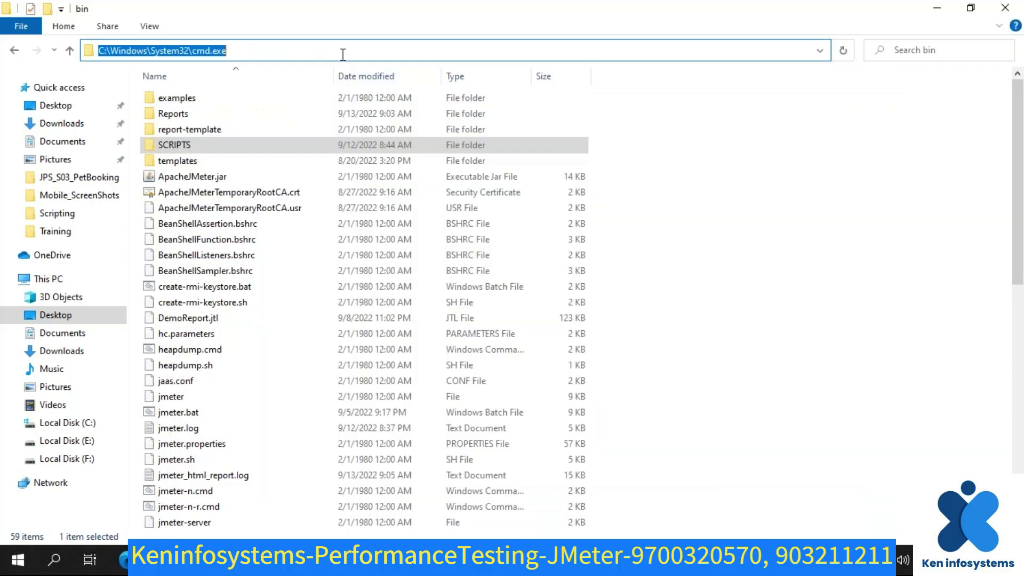
text(cmd)
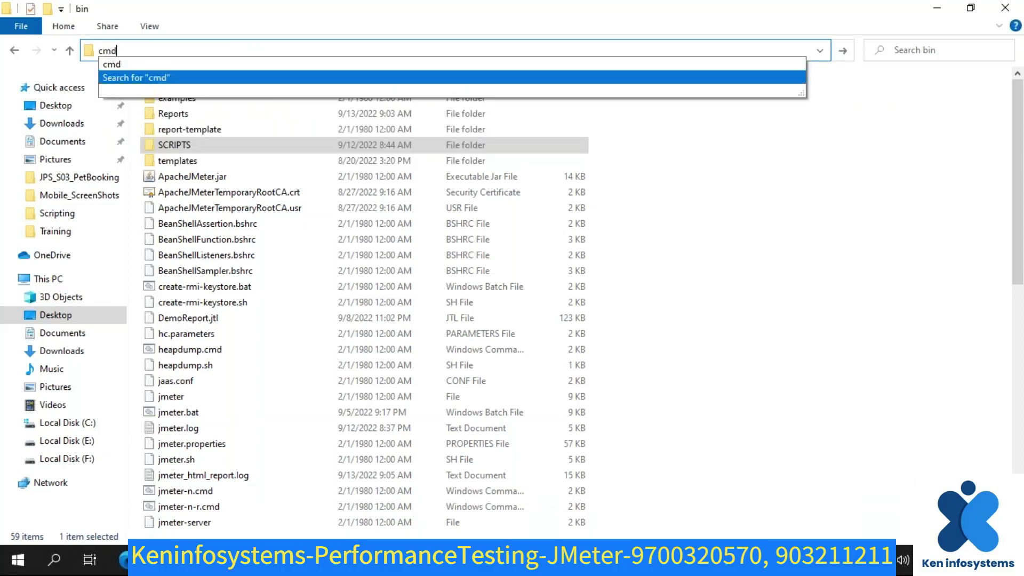
key(Return)
mouse_move(506, 111)
mouse_down()
mouse_move(505, 175)
mouse_move(497, 124)
mouse_up()
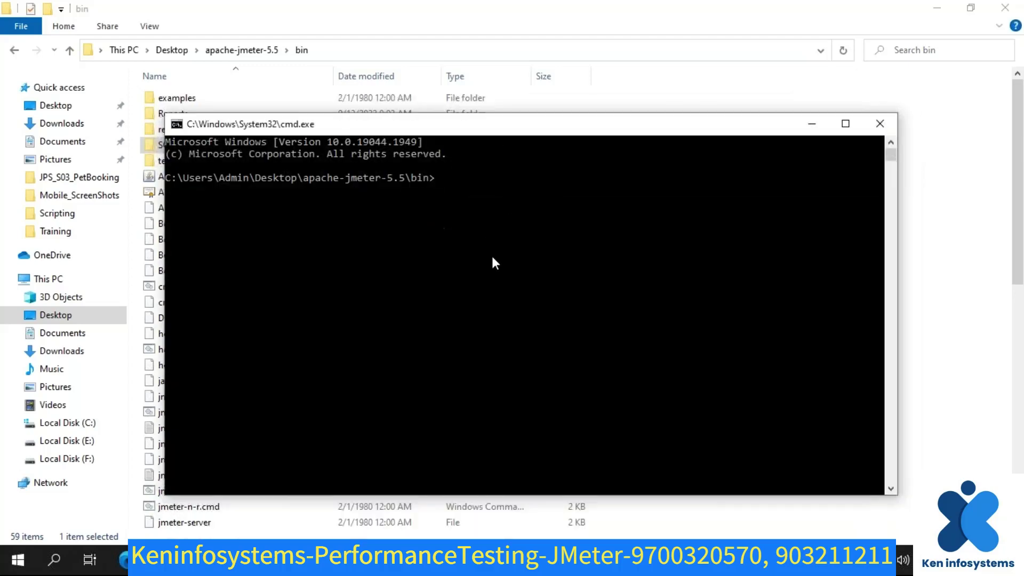
- Enlarge the Command Prompt text and reposition the window so that it fits on the screen
ctrl+scroll(491, 255, up, 1)
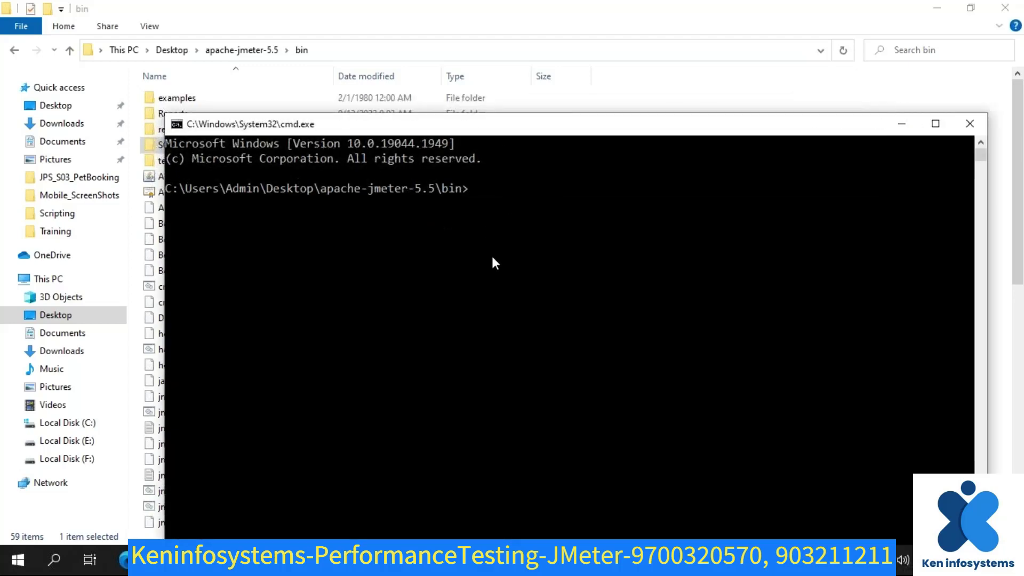
ctrl+scroll(493, 257, up, 1)
drag(555, 128, 435, 43)
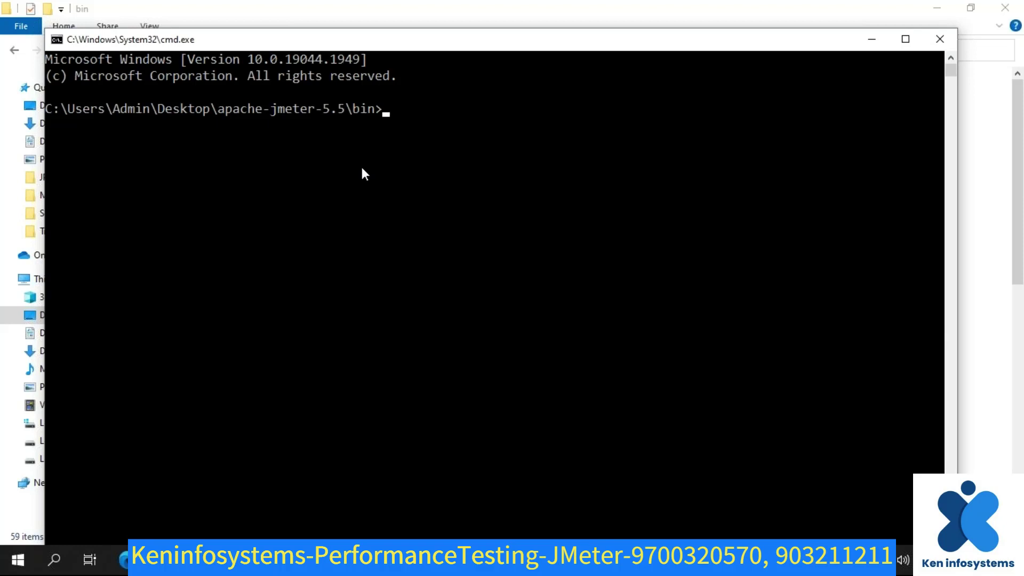
ctrl+scroll(361, 167, up, 1)
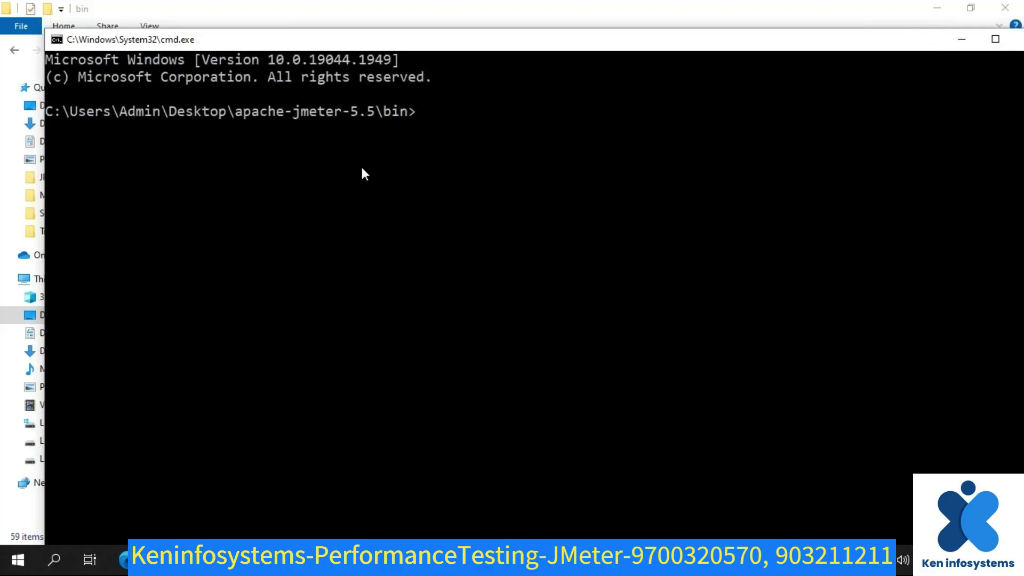
drag(569, 44, 534, 27)
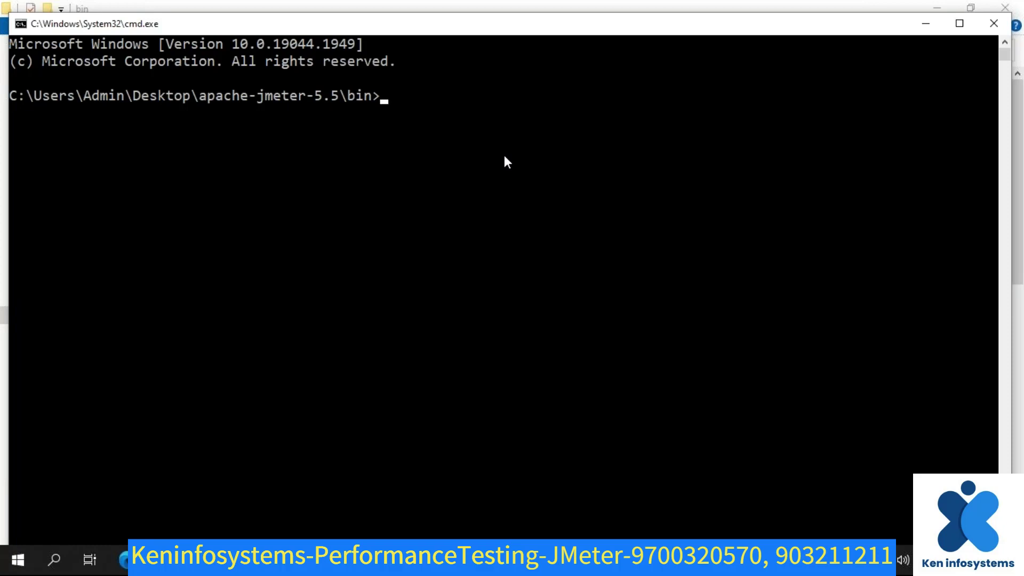
- Enter the start of the non-GUI test command, jmeter -n -t, at the bin folder prompt without running it
text(j)
key(Tab)
key(Tab)
text(-n -t)
- Switch to File Explorer, open the JPS_S03_PetBooking folder inside SCRIPTS, show its full path and select JPS_S03_PetBooking.jmx
key(alt+Tab)
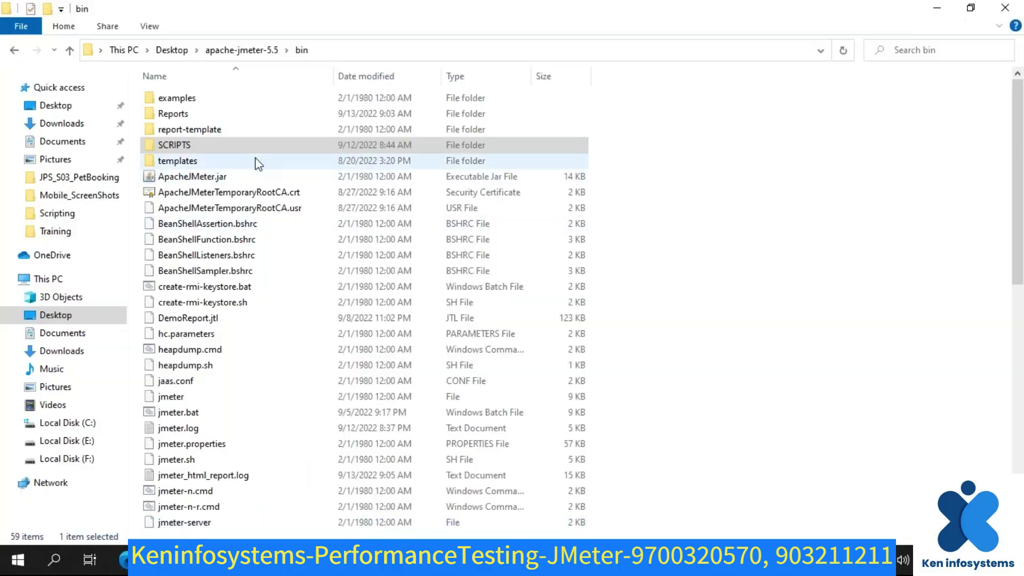
double_click(164, 146)
double_click(189, 145)
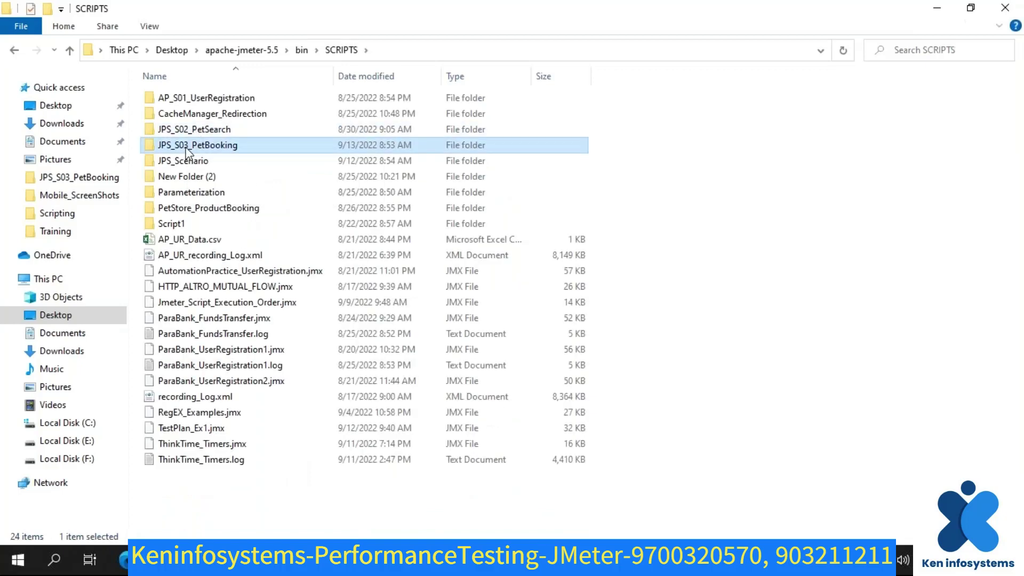
click(497, 54)
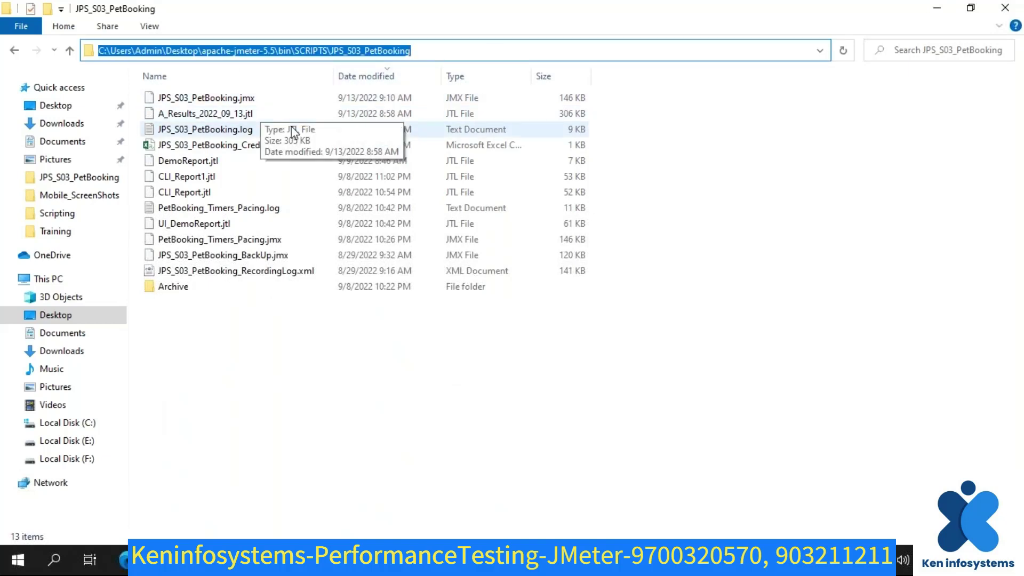
click(405, 104)
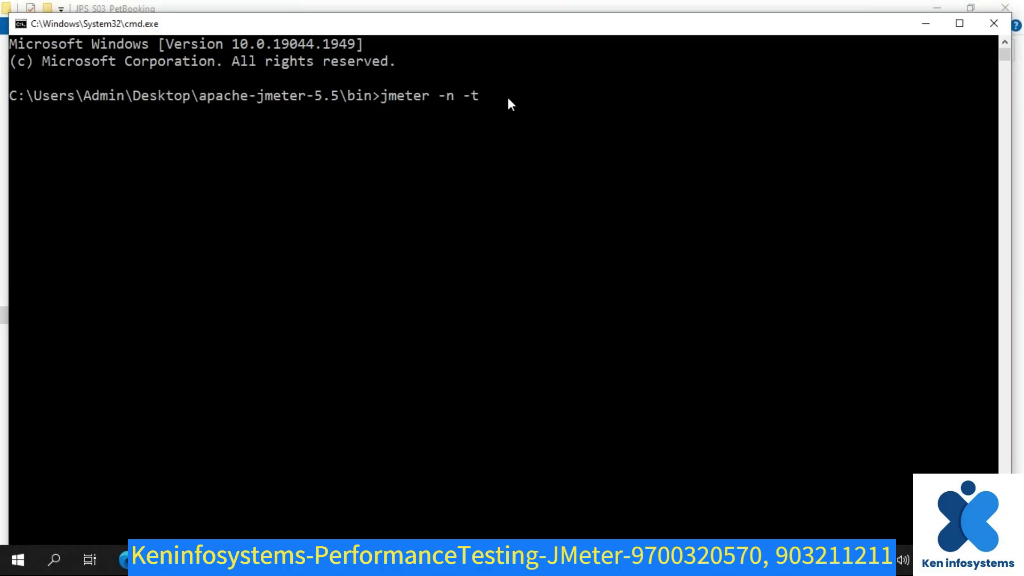
- Try to run jmeter -n -t without a test file, and enter jmeter -n -t again at the new prompt
key(Return)
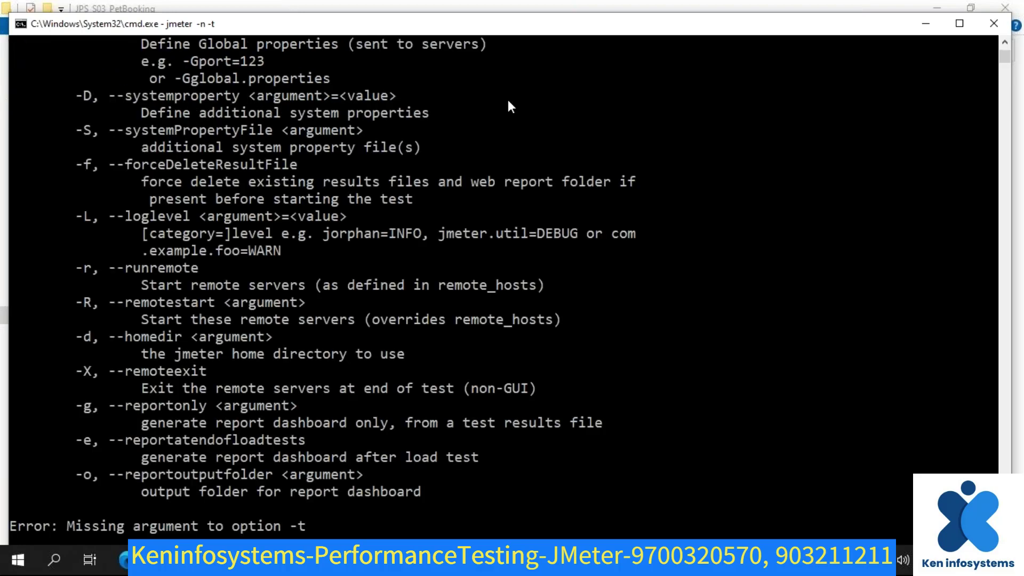
scroll(506, 107, down, 9)
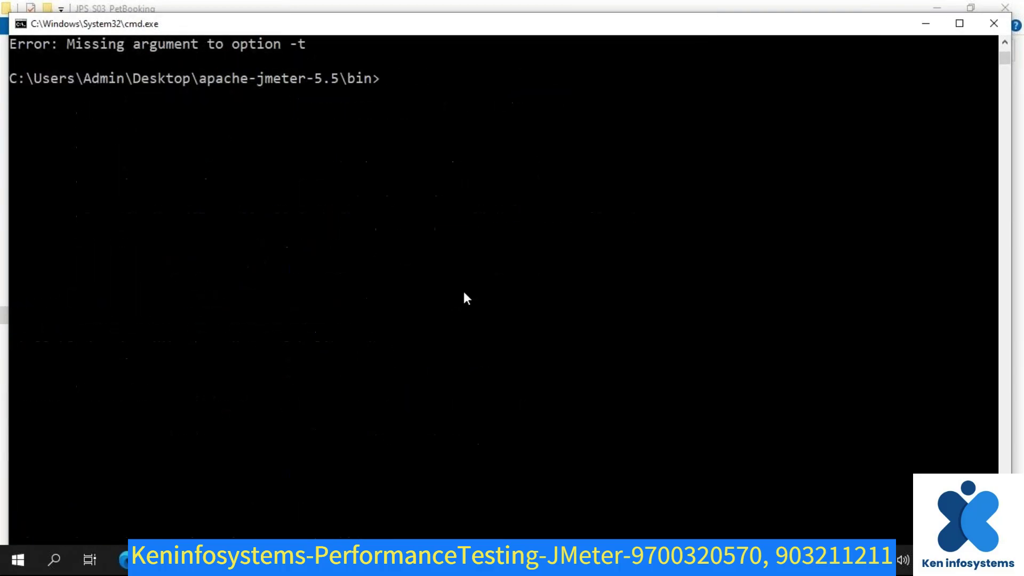
scroll(463, 297, up, 1)
text(jmeter -n -t)
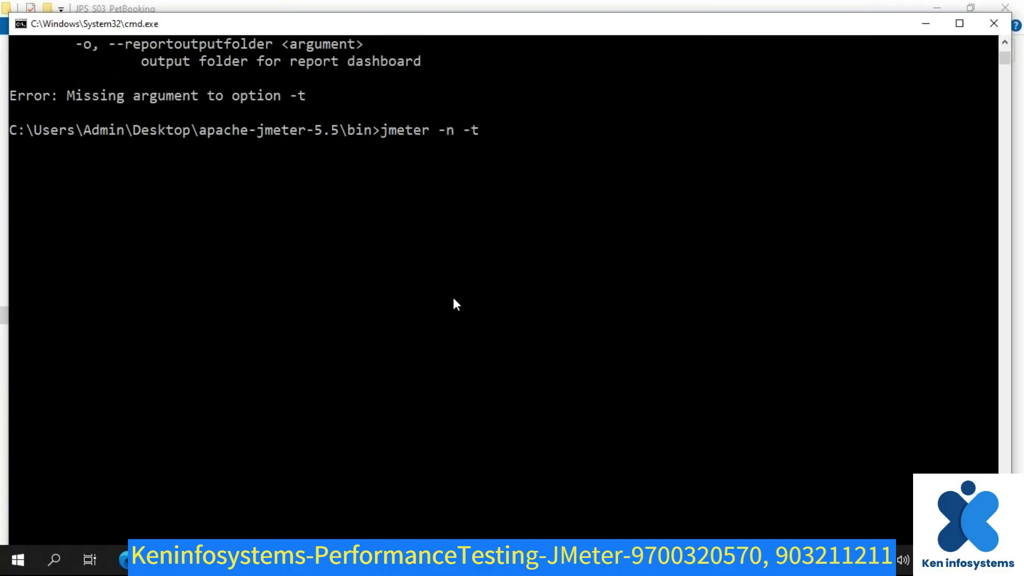
- Switch to File Explorer and select the full path of the JPS_S03_PetBooking folder
key(alt+Tab)
click(500, 50)
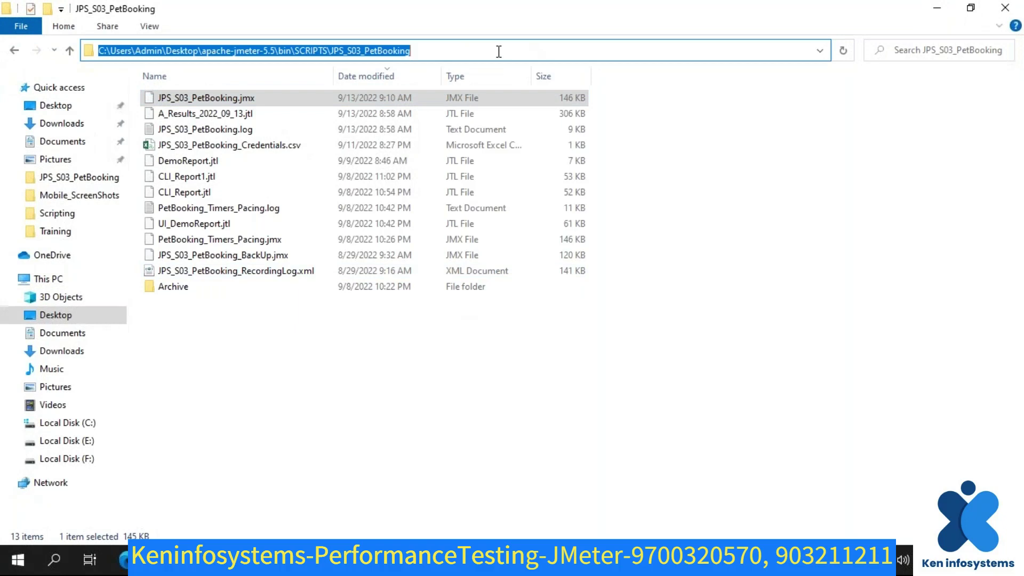
- Copy the script folder's path and complete the jmeter -n -t command in Command Prompt with the full path to JPS_S03_PetBooking.jmx
key(ctrl+c)
key(alt+Tab)
key(ctrl+v)
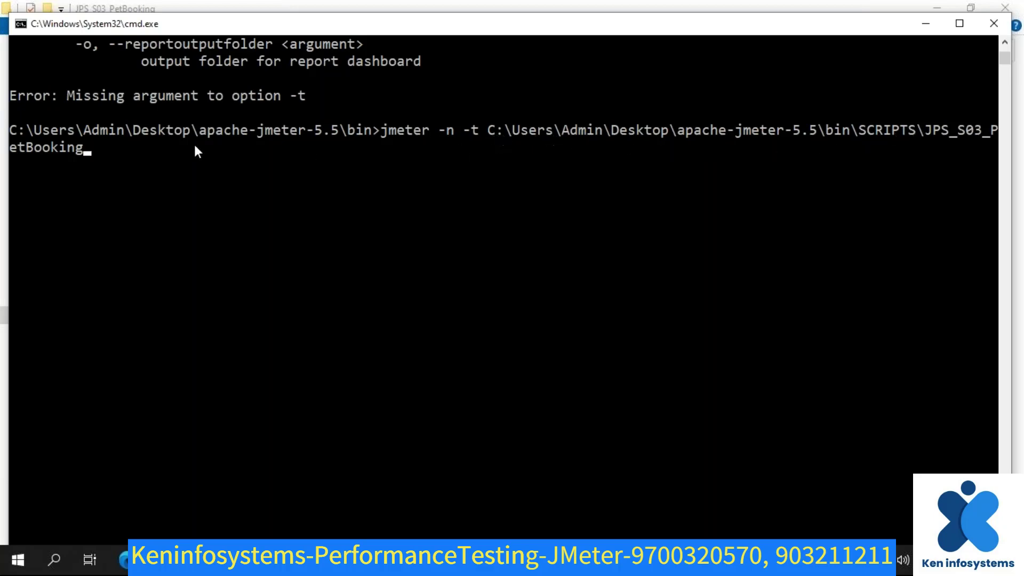
text(\j)
key(Tab)
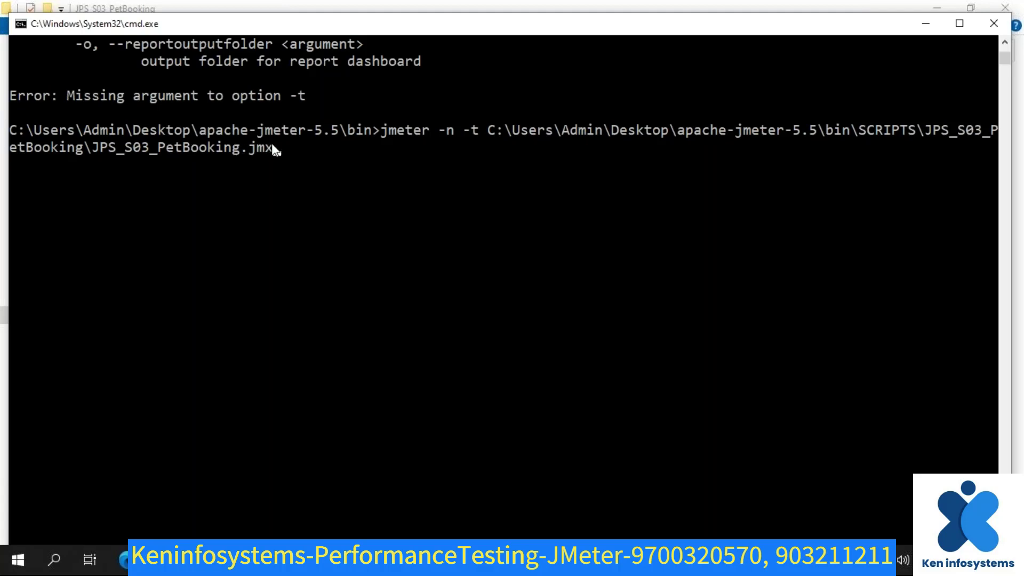
drag(278, 147, 488, 131)
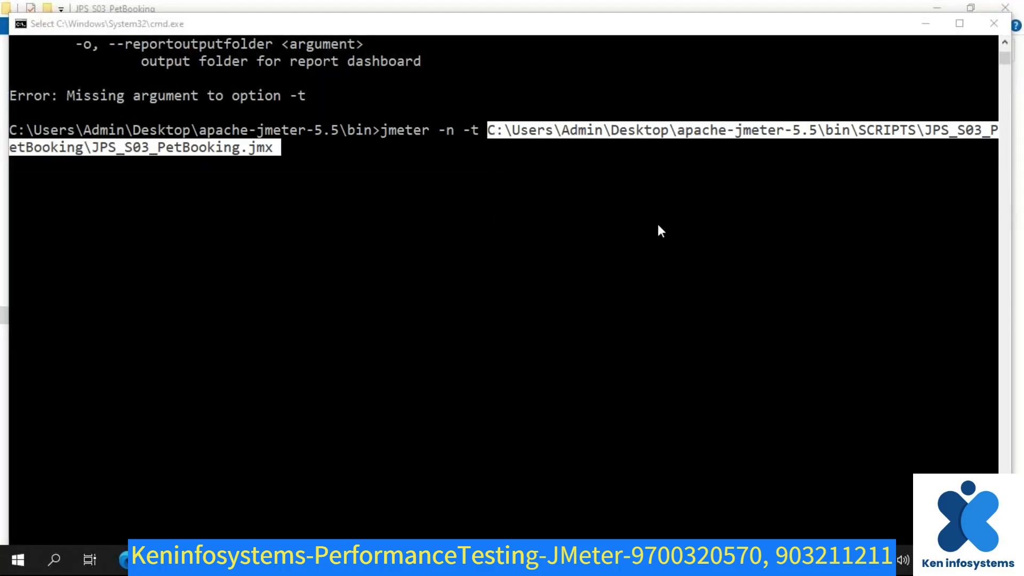
click(736, 32)
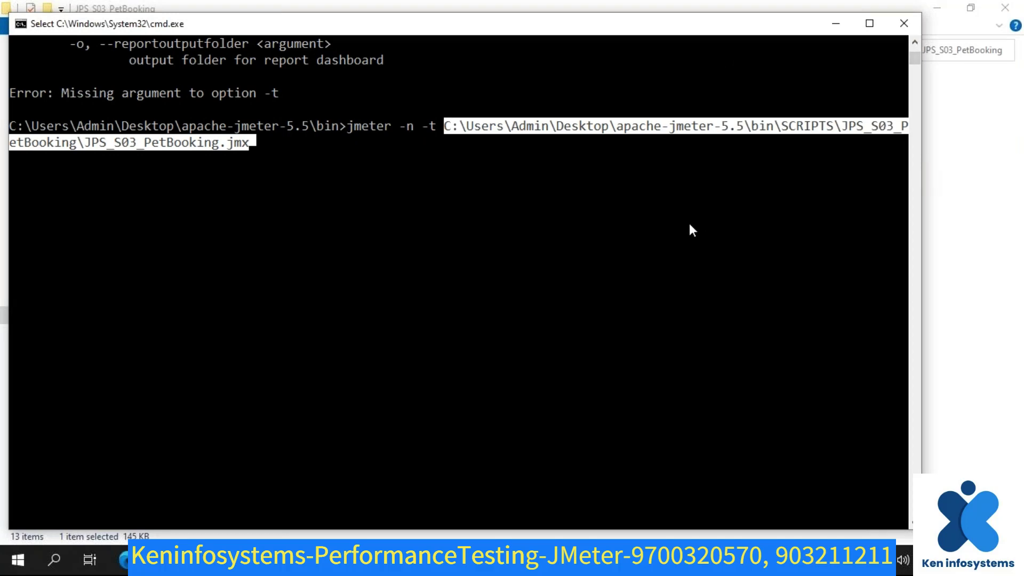
scroll(690, 231, up, 1)
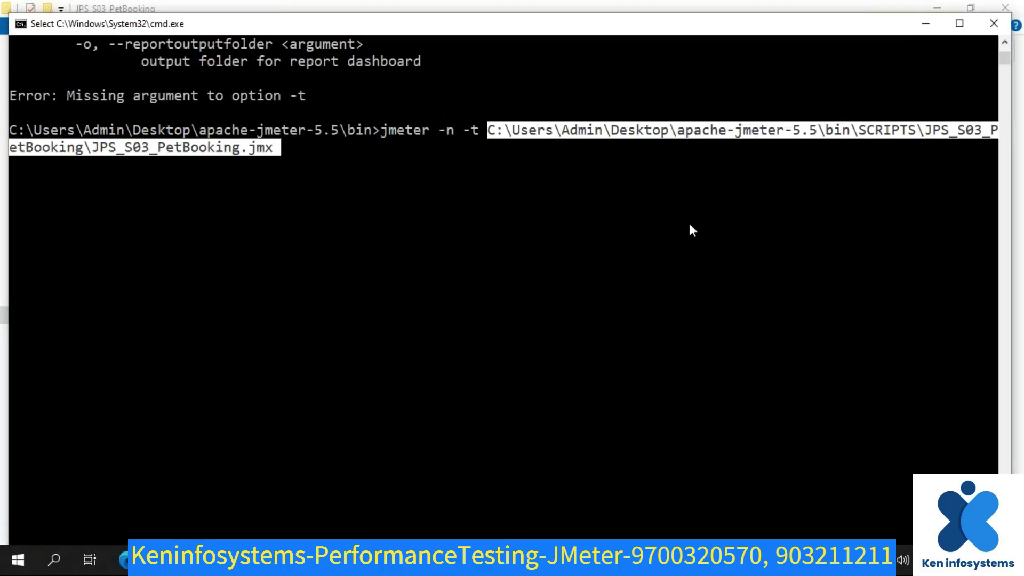
click(300, 150)
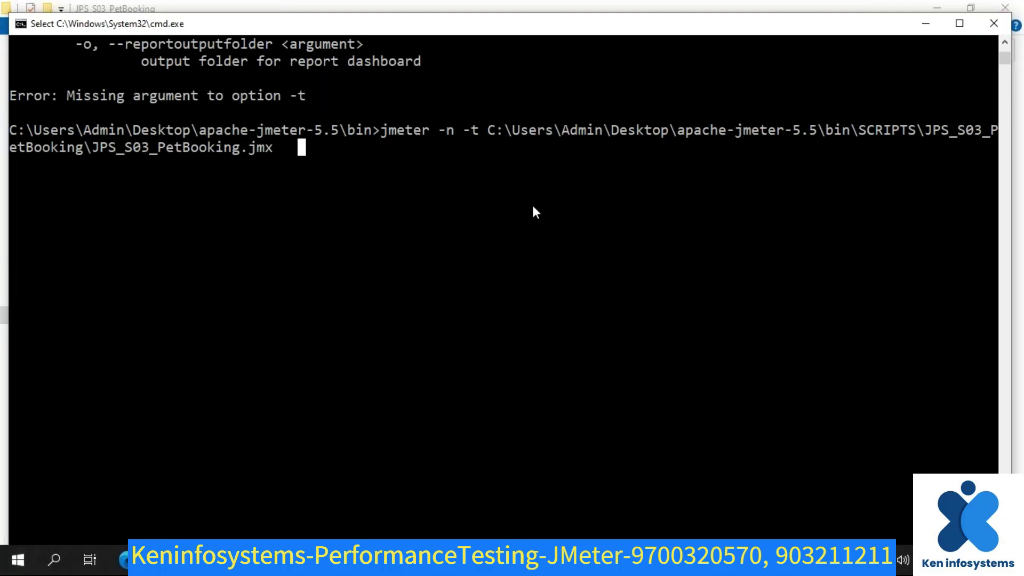
key(Escape)
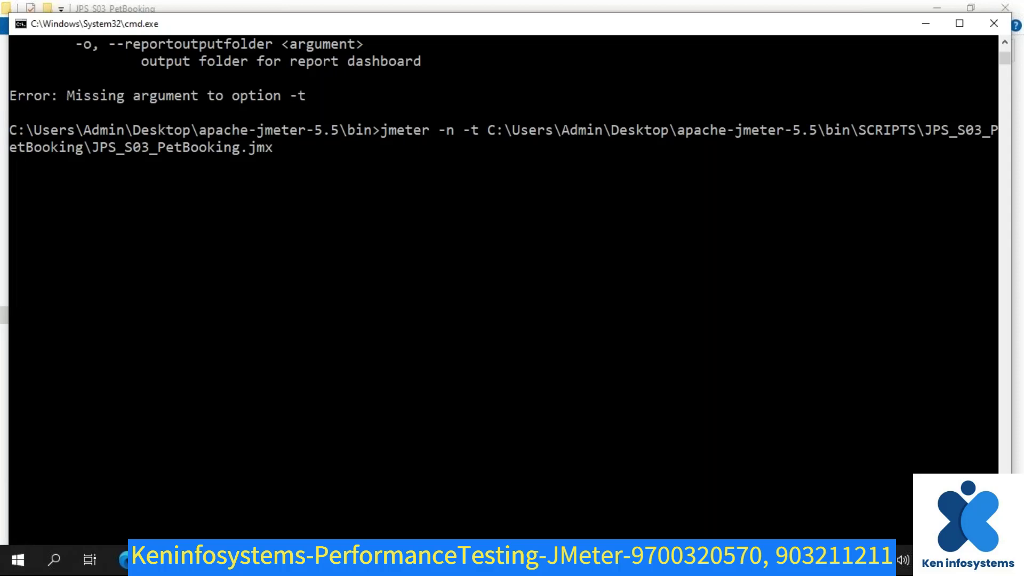
- Open JPS_S03_PetBooking.jmx from the script folder in a maximized JMeter window and expand the JPS_S03_PetBooking thread group
key(alt+Tab)
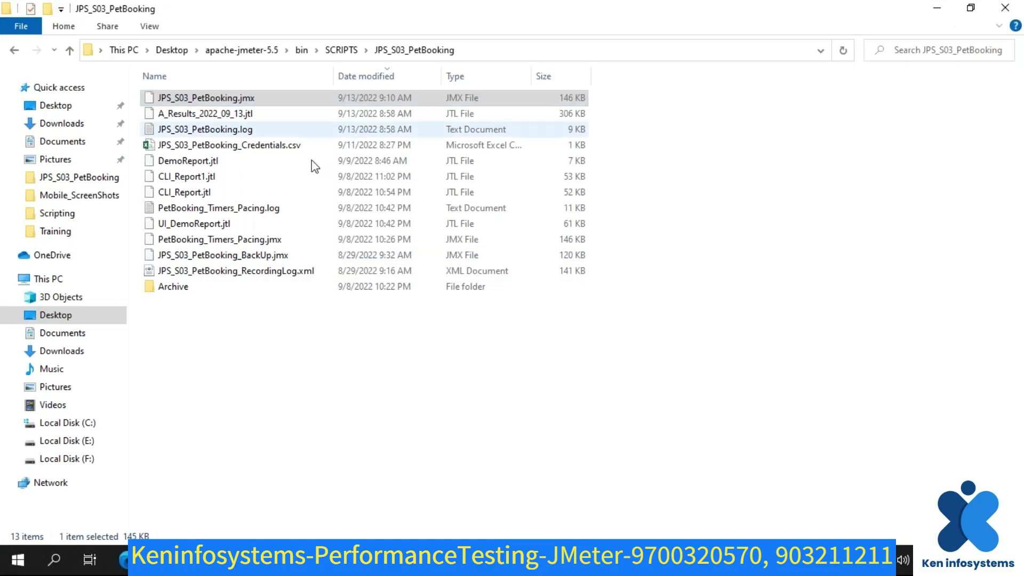
double_click(168, 97)
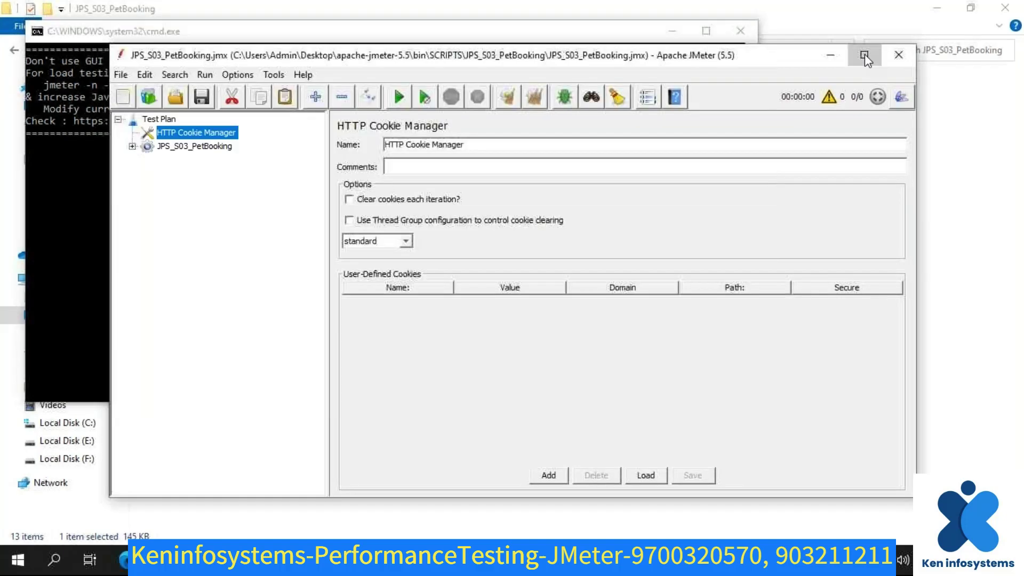
click(866, 55)
click(25, 96)
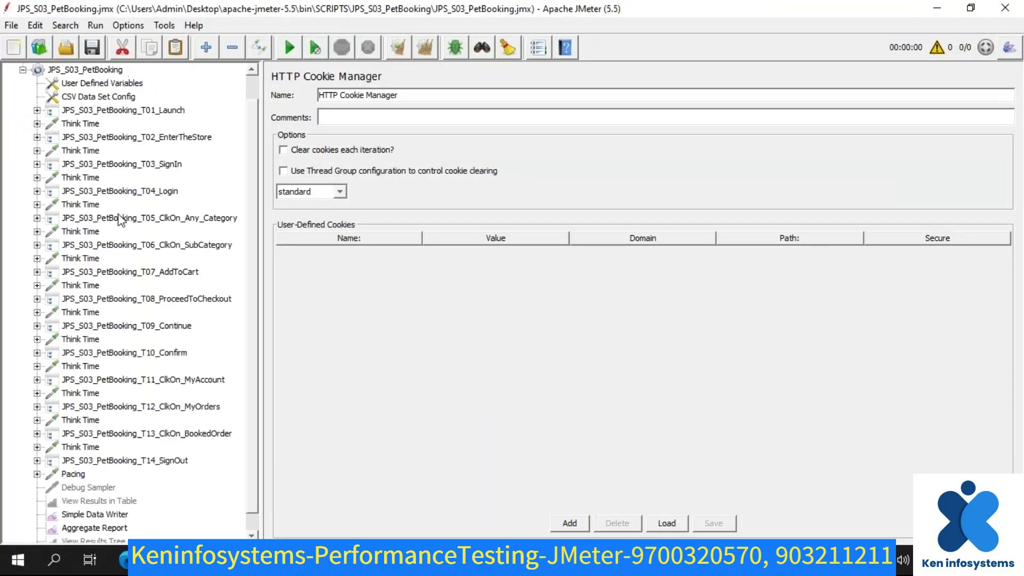
- Disable both Simple Data Writer listeners and the Aggregate Report at the end of the JPS_S03_PetBooking thread group
scroll(117, 213, down, 1)
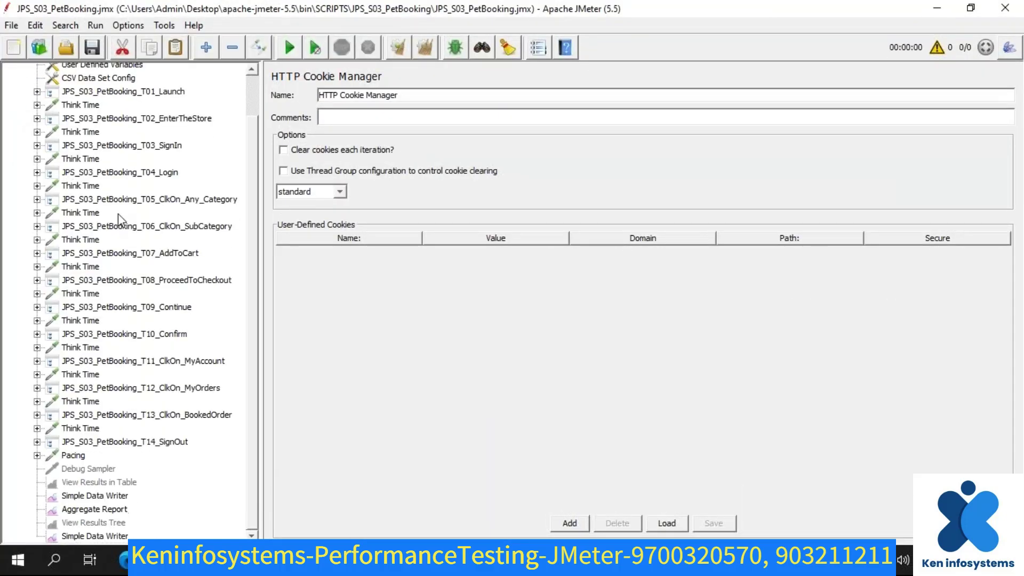
click(79, 497)
key(shift+Down)
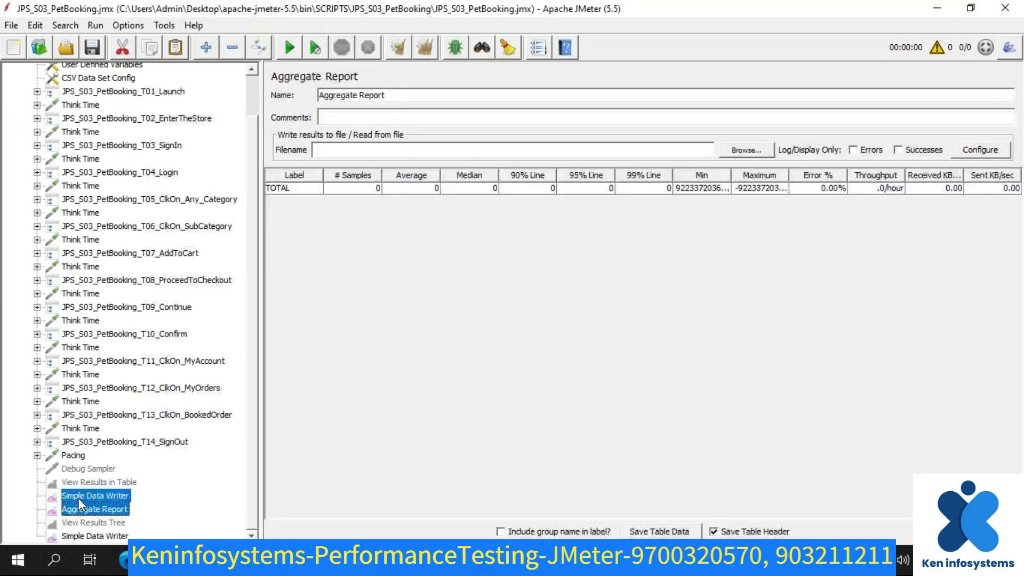
key(Down)
key(Down)
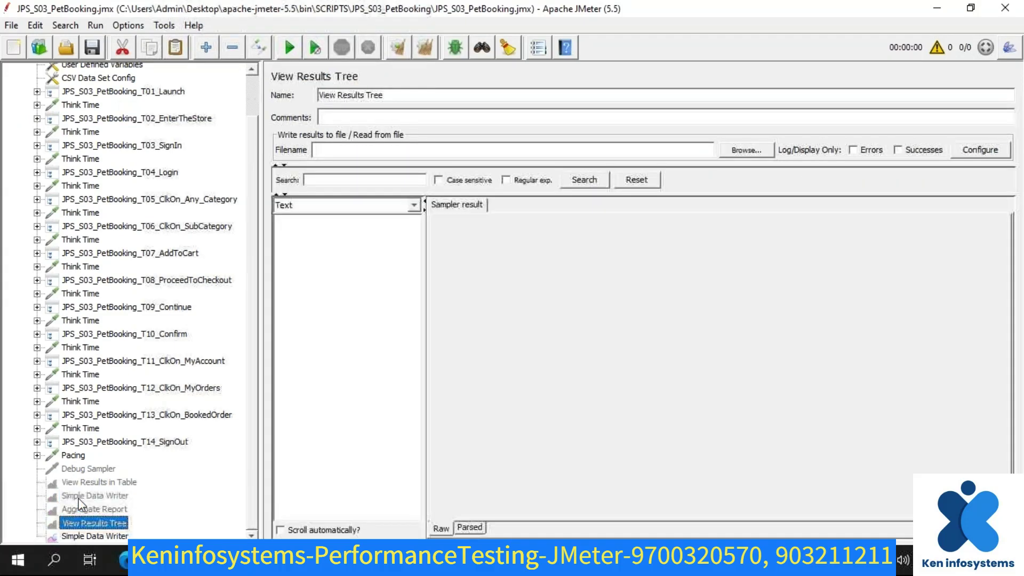
key(ctrl+t)
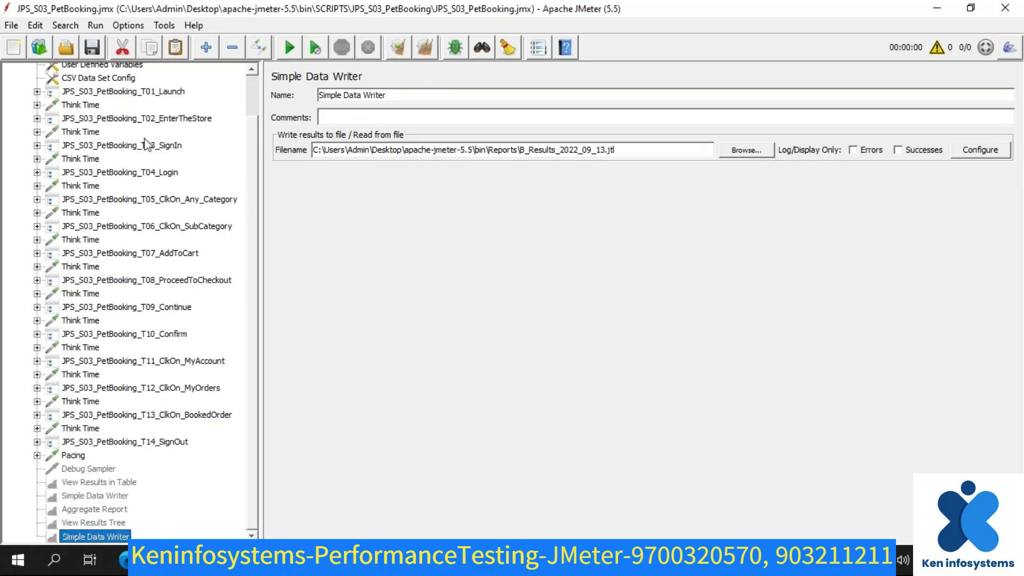
- Save the JPS_S03_PetBooking test plan and close JMeter
click(92, 53)
click(1007, 14)
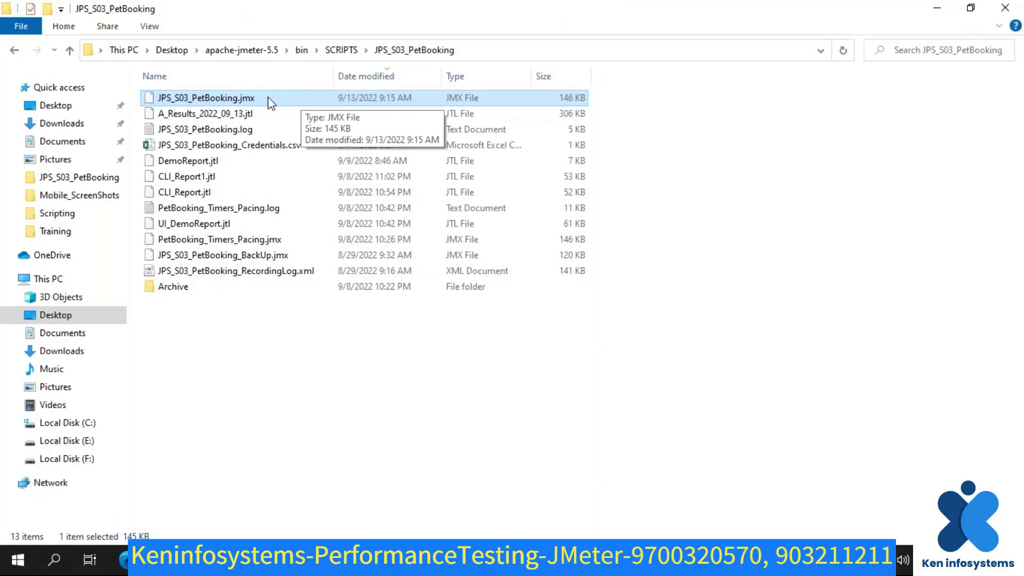
- Switch to Command Prompt and append the -l option after the JPS_S03_PetBooking.jmx path in the command
key(alt+Tab)
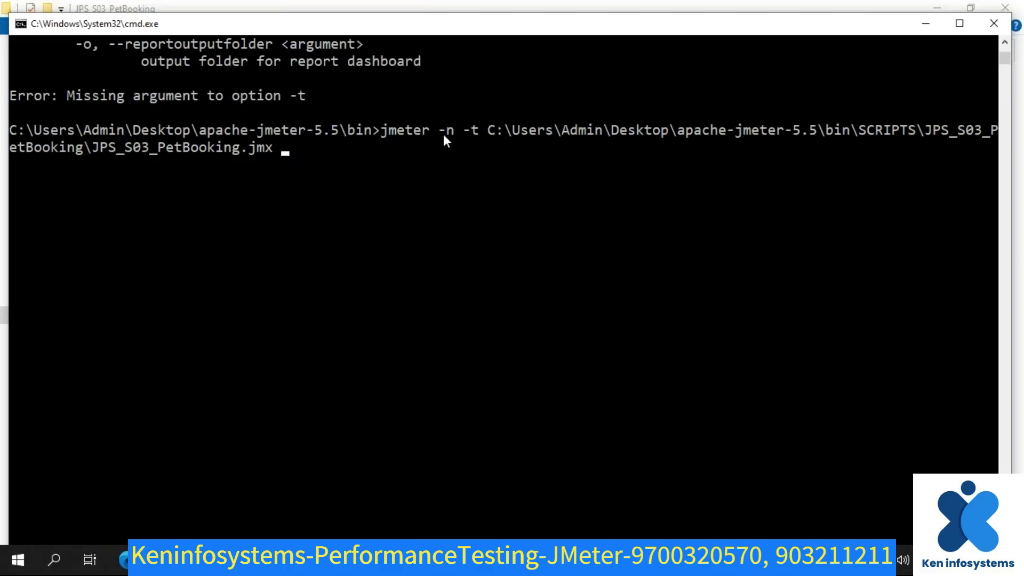
click(485, 131)
drag(486, 131, 277, 146)
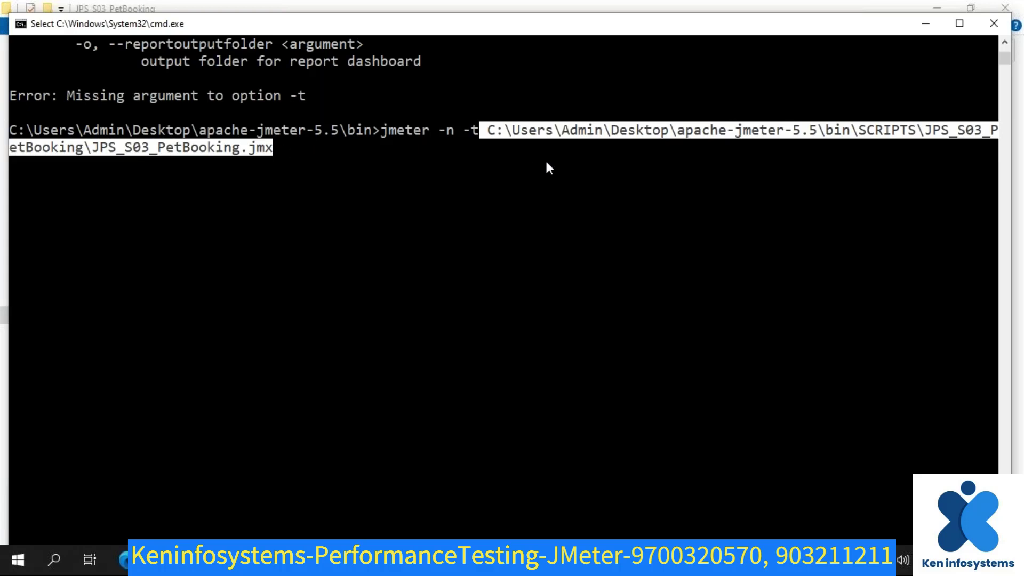
click(401, 147)
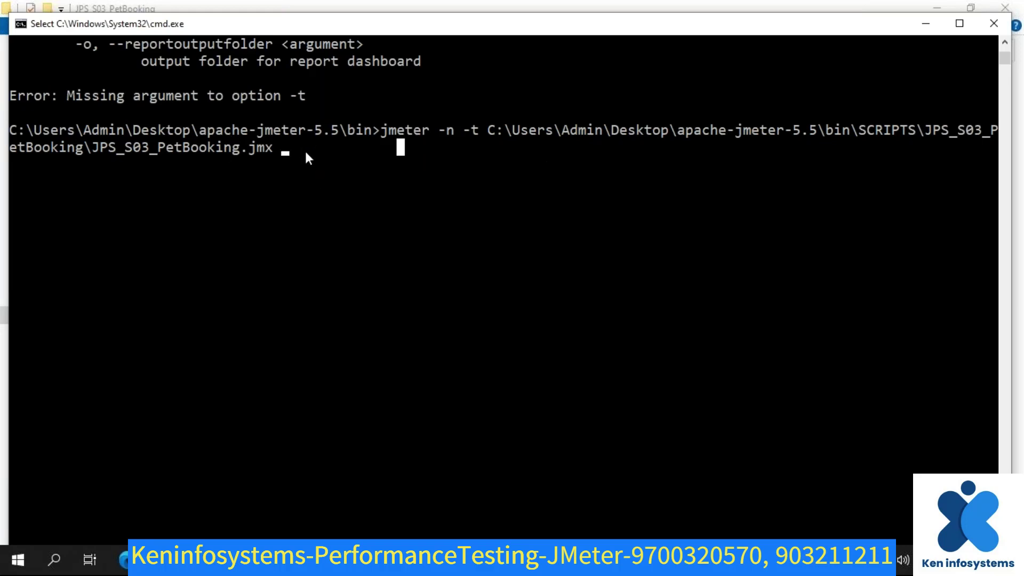
text(-l)
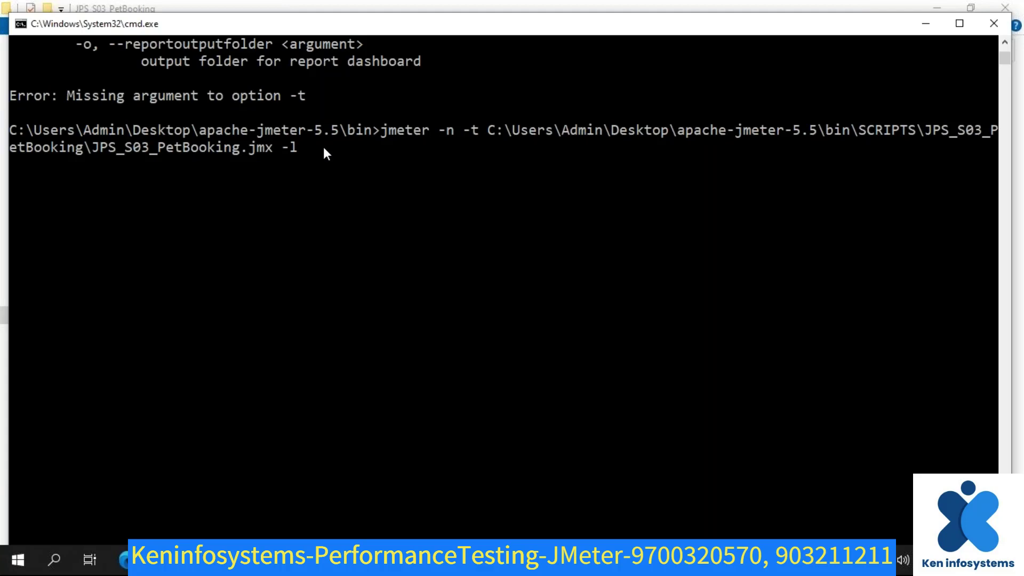
- Switch to File Explorer and create a folder named CLI_Report_2022_09_13 inside the bin\Reports folder
key(alt+Tab)
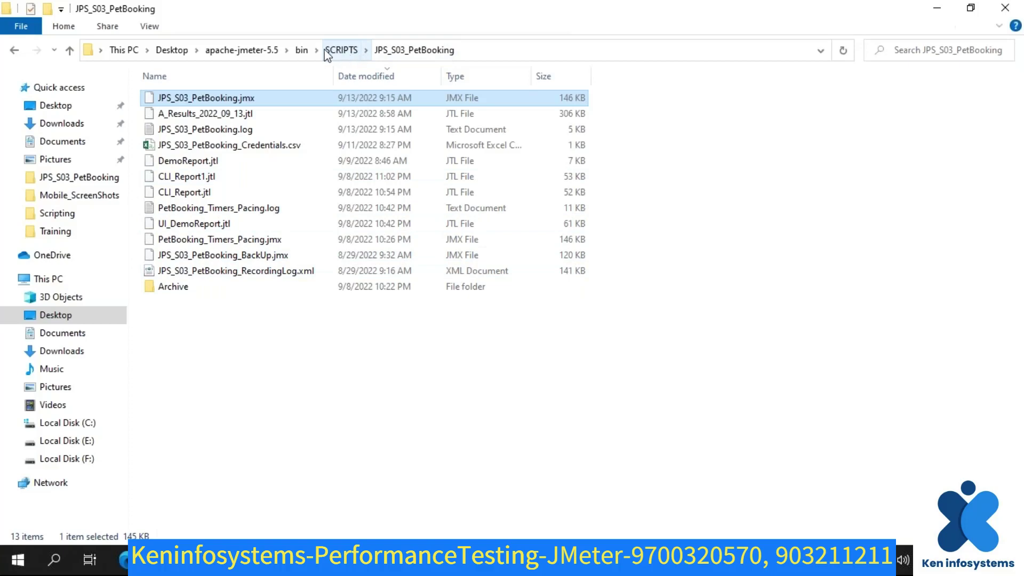
click(302, 51)
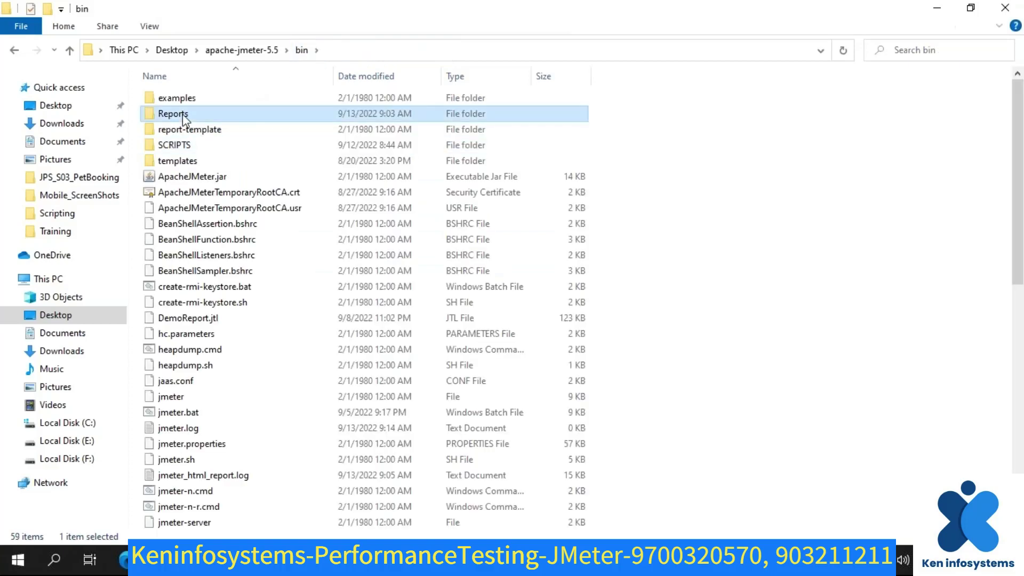
double_click(183, 114)
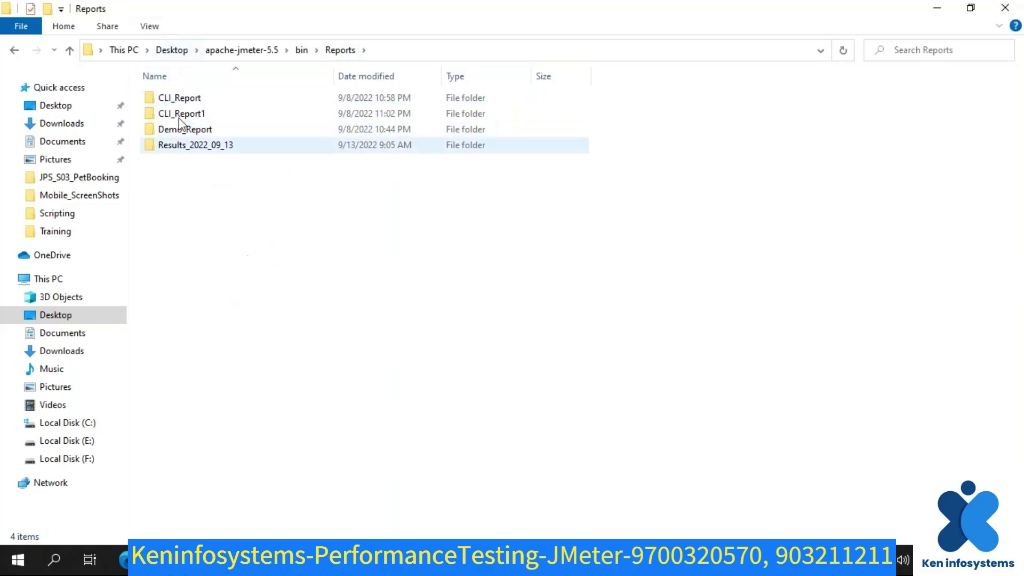
click(47, 8)
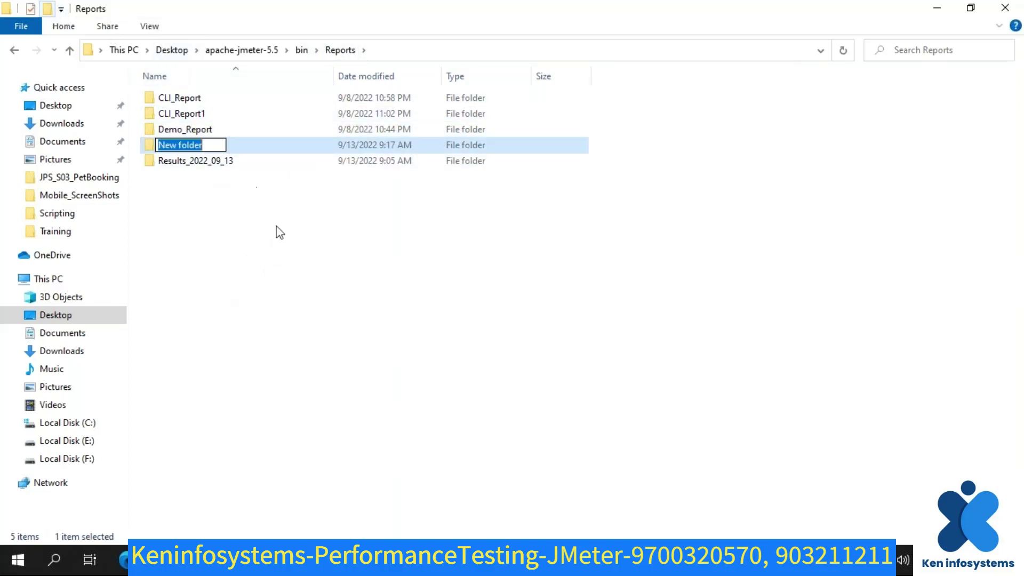
text(CLI)
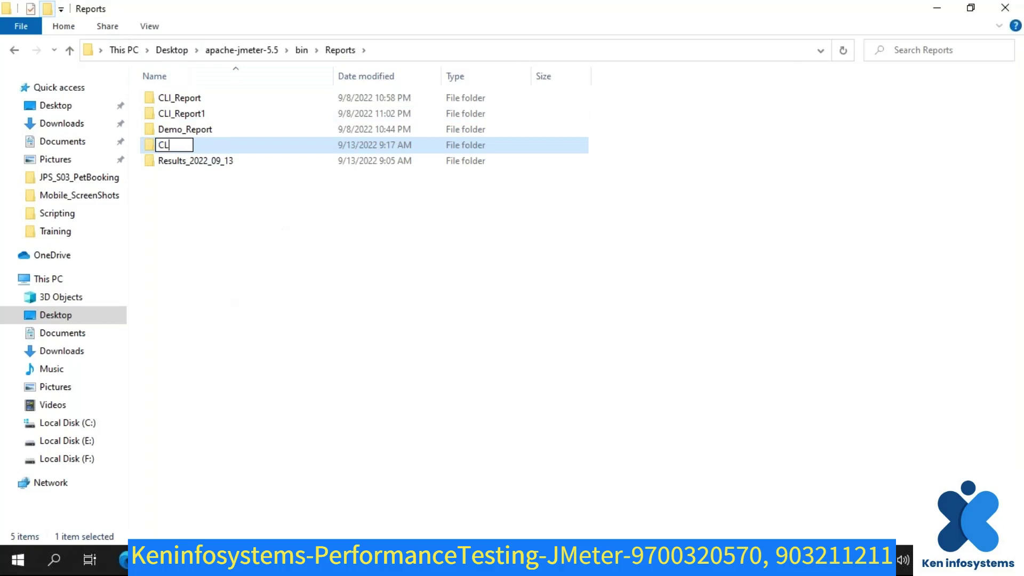
text(_Report)
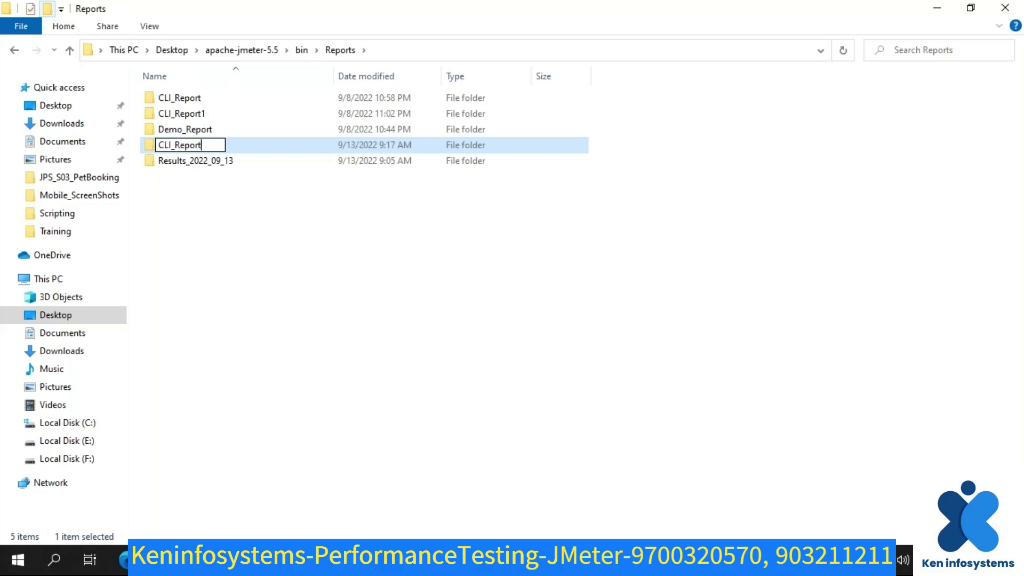
text(_2022_09_13)
click(206, 183)
click(175, 163)
mouse_move(203, 166)
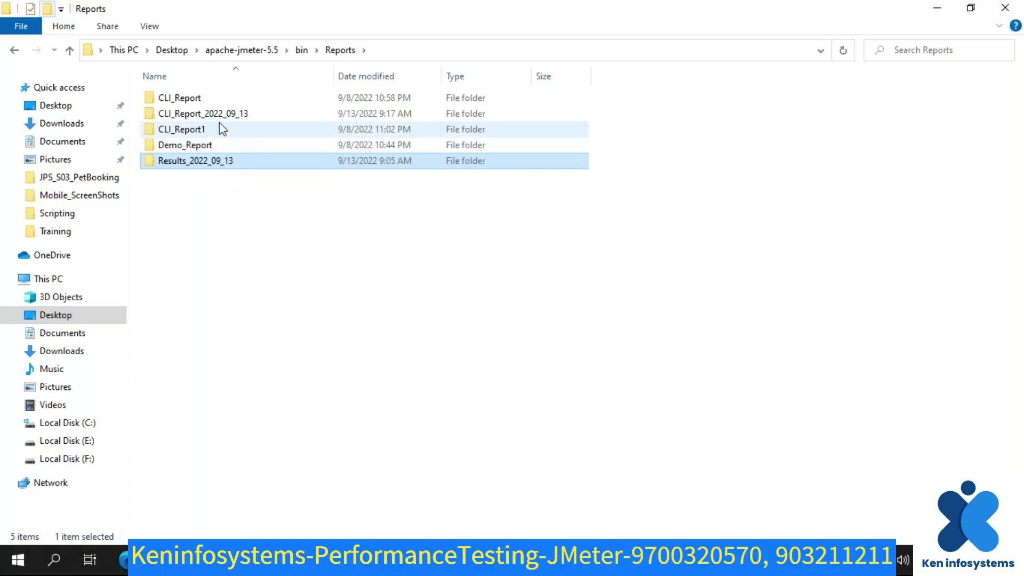
click(193, 114)
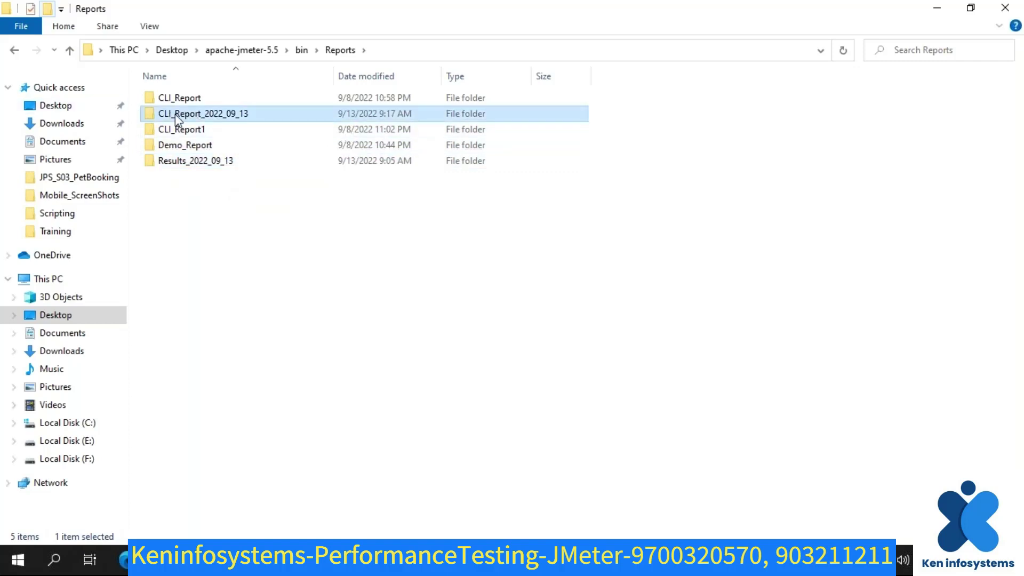
click(216, 116)
click(282, 247)
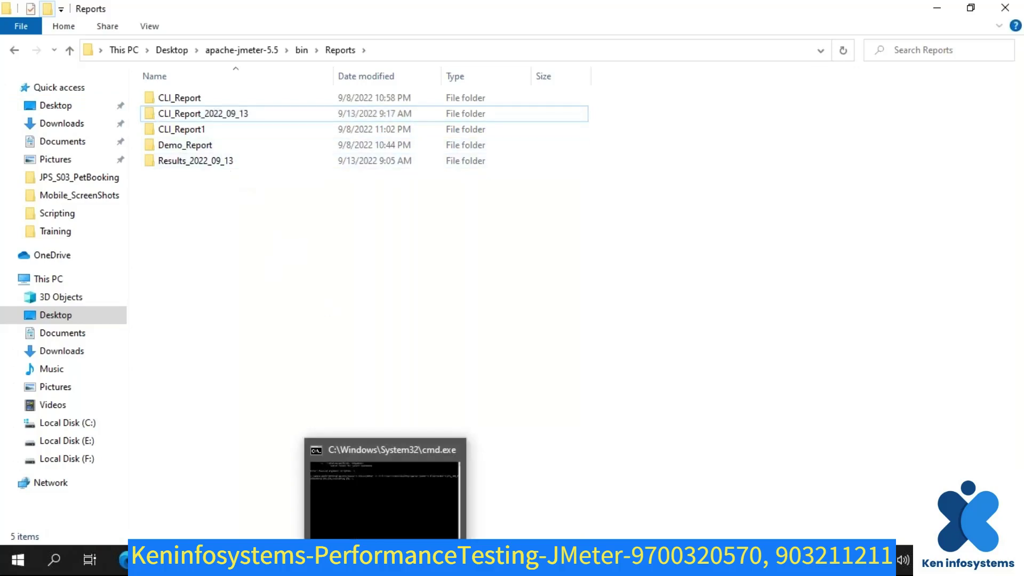
click(385, 560)
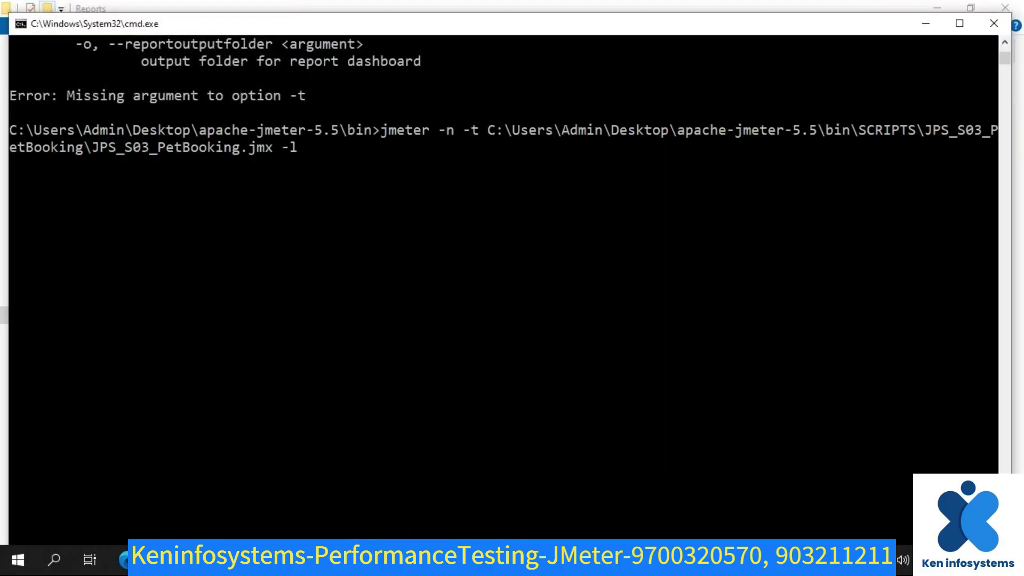
click(385, 560)
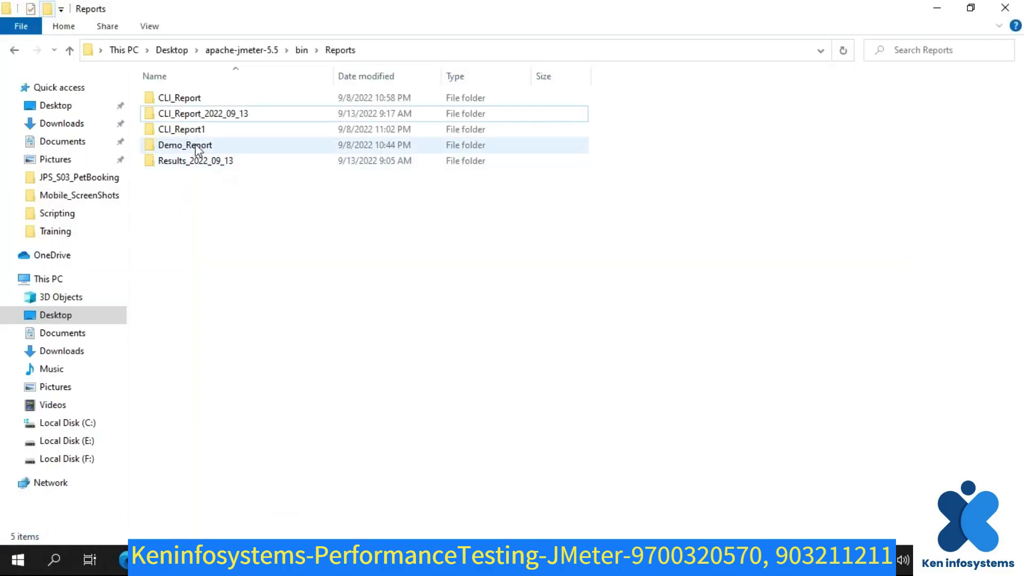
- Copy the path of the CLI_Report_2022_09_13 folder and paste it after -l in Command Prompt, ending with a backslash
click(176, 113)
click(529, 51)
key(ctrl+c)
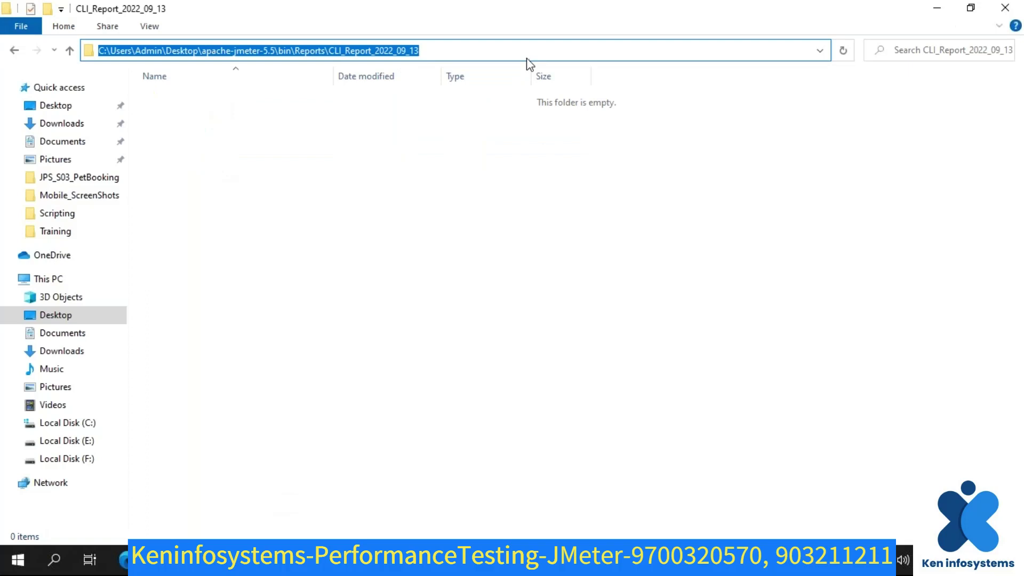
key(alt+Tab)
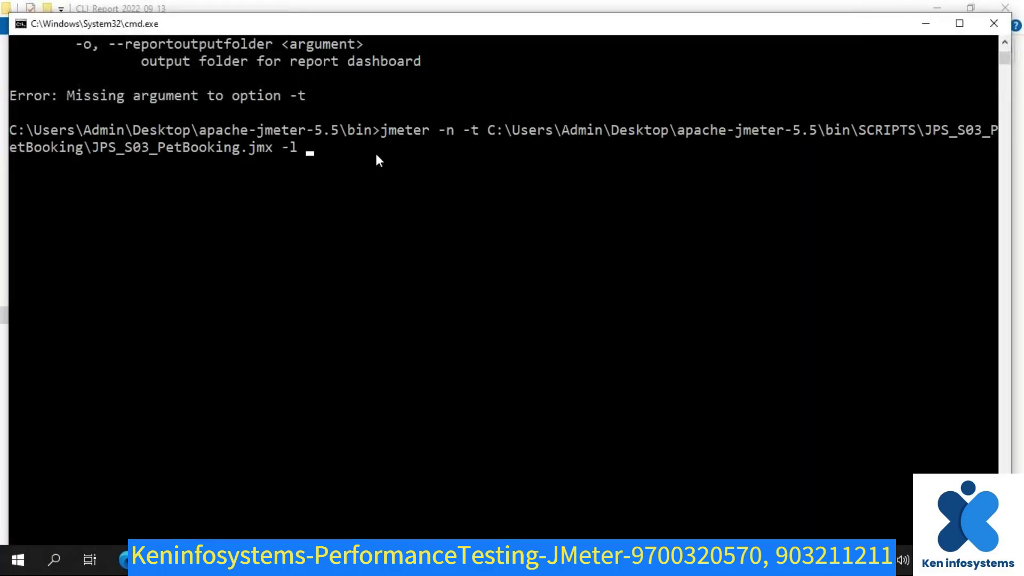
key(ctrl+v)
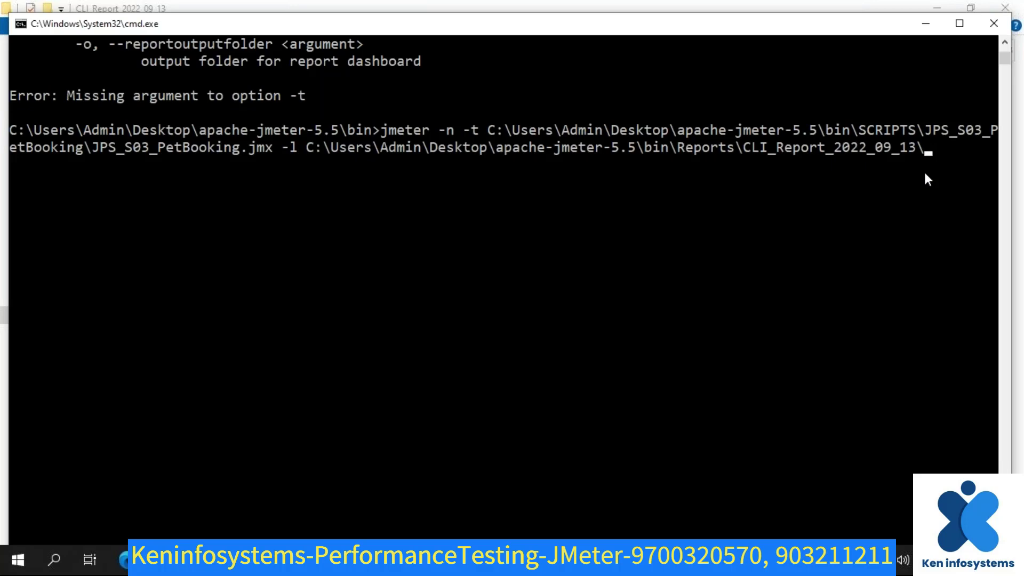
- Append the results file name cli_report_2022_09_13.jtl after the CLI_Report_2022_09_13 folder path in the command
text(po)
key(BackSpace)
key(BackSpace)
text(_report)
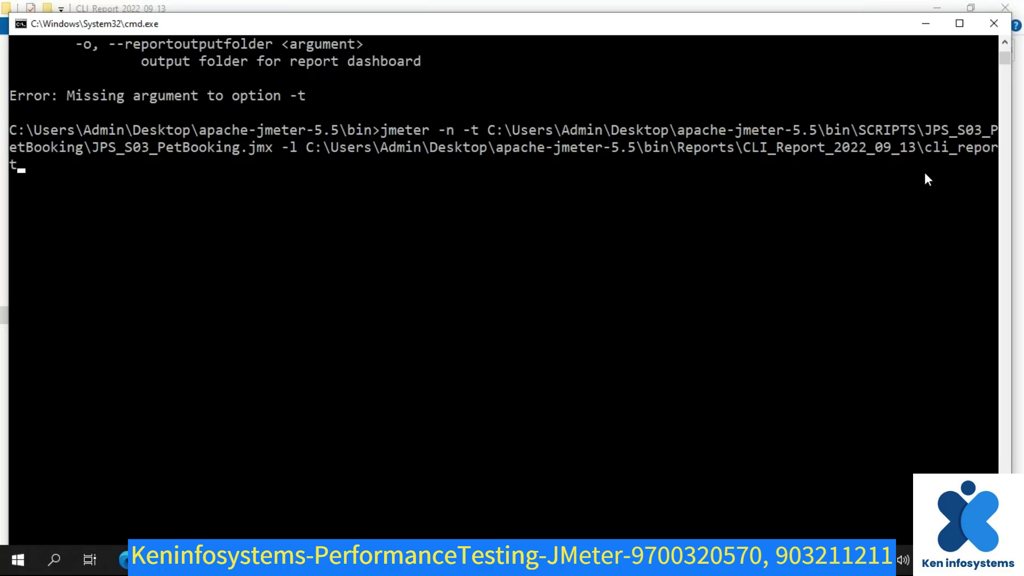
text(_2022_09_13)
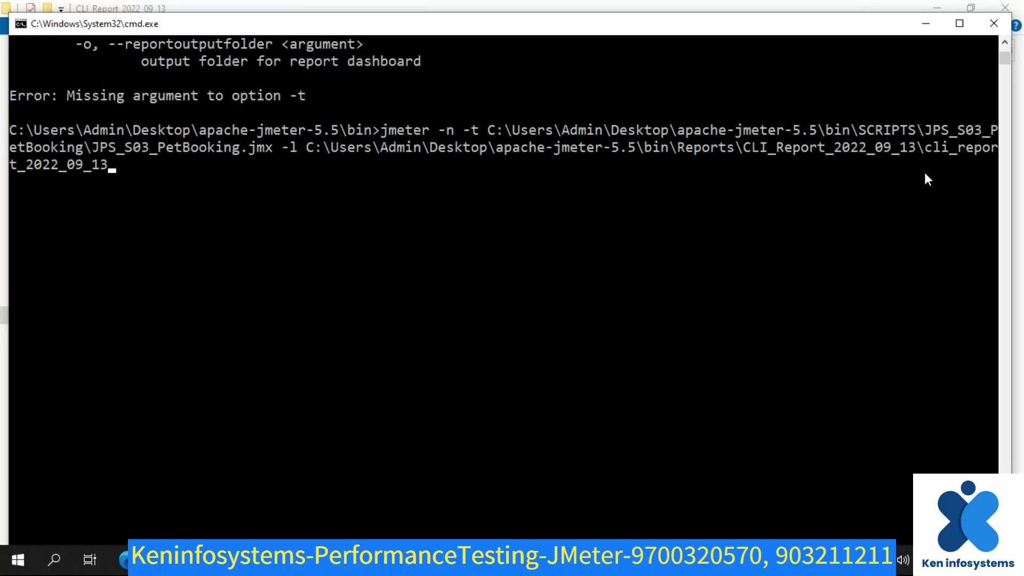
text(.jtl)
- Review the command's script path, its -l option and the .jtl results path, and reduce the console text size
drag(382, 130, 270, 154)
click(489, 133)
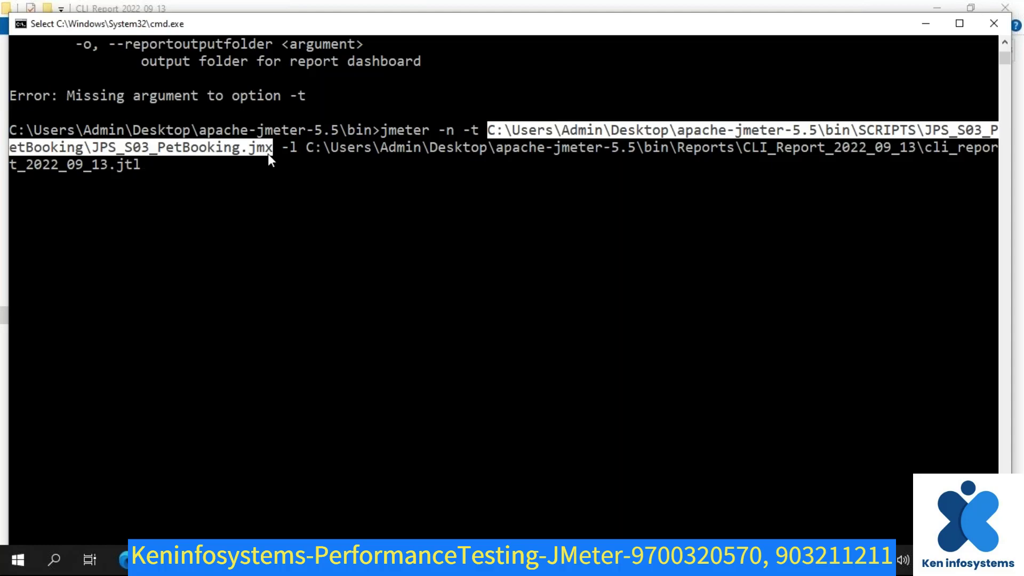
drag(281, 149, 292, 152)
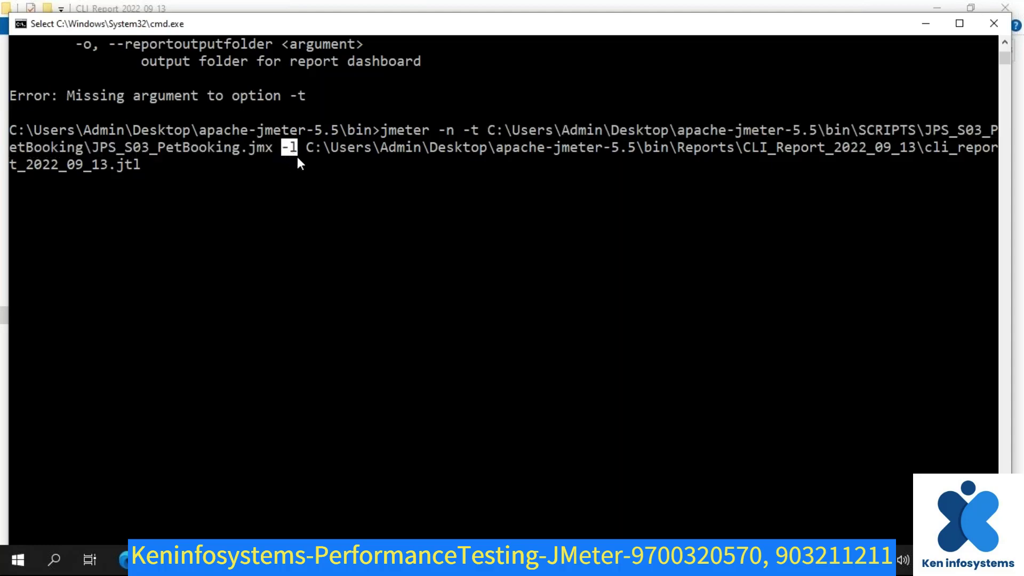
drag(303, 152, 141, 161)
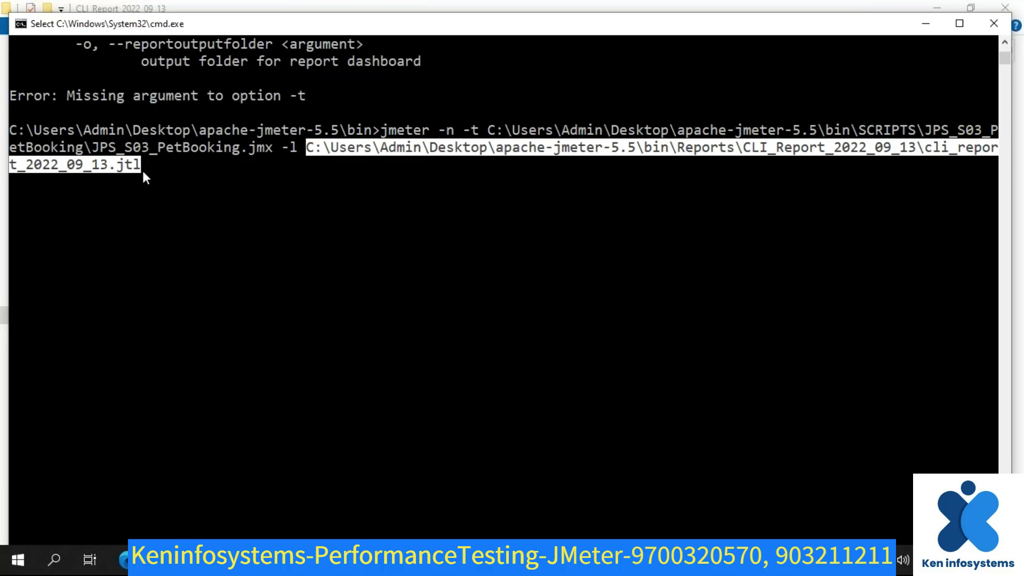
right_click(164, 169)
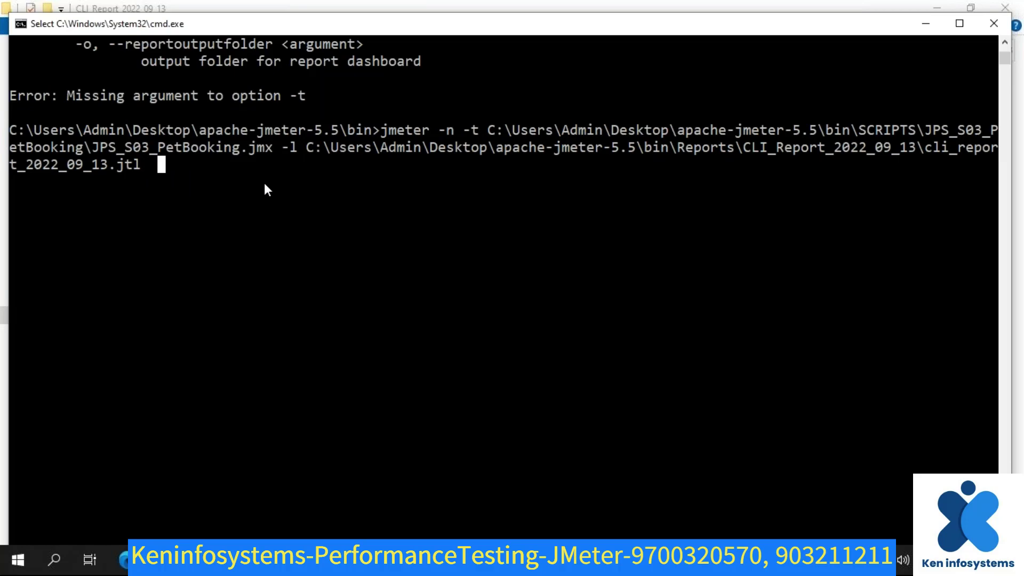
key(Escape)
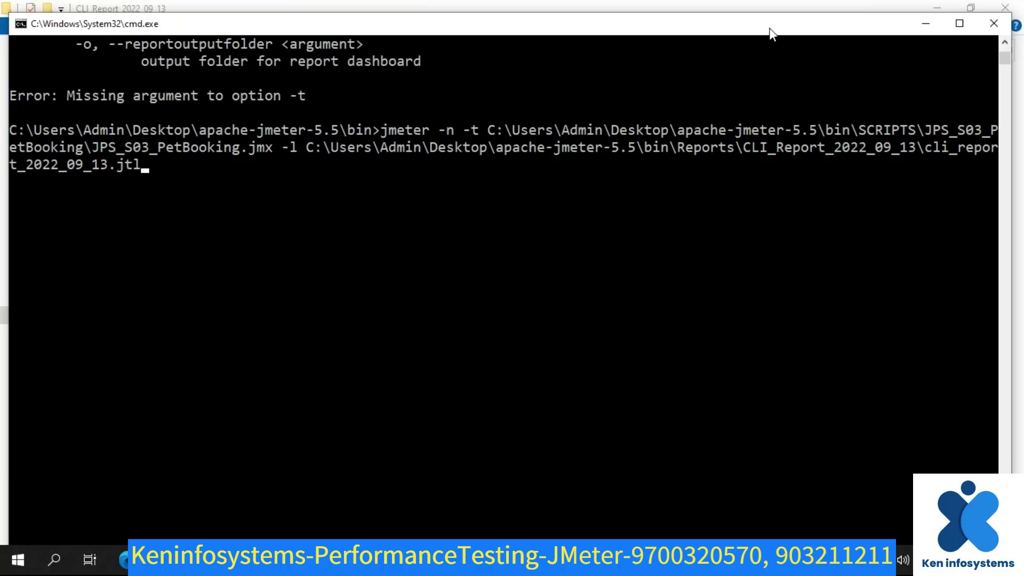
click(152, 176)
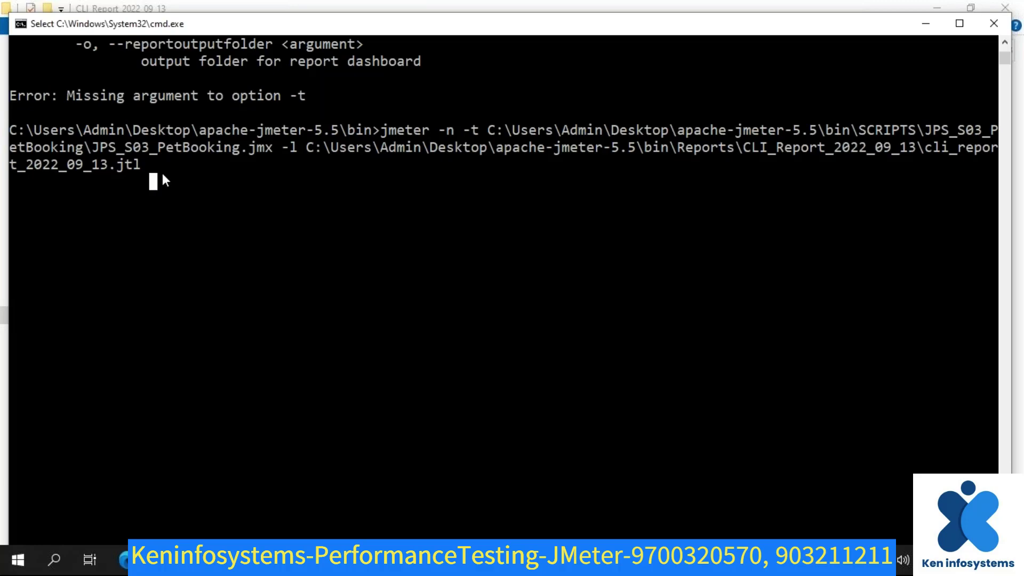
click(170, 163)
key(Escape)
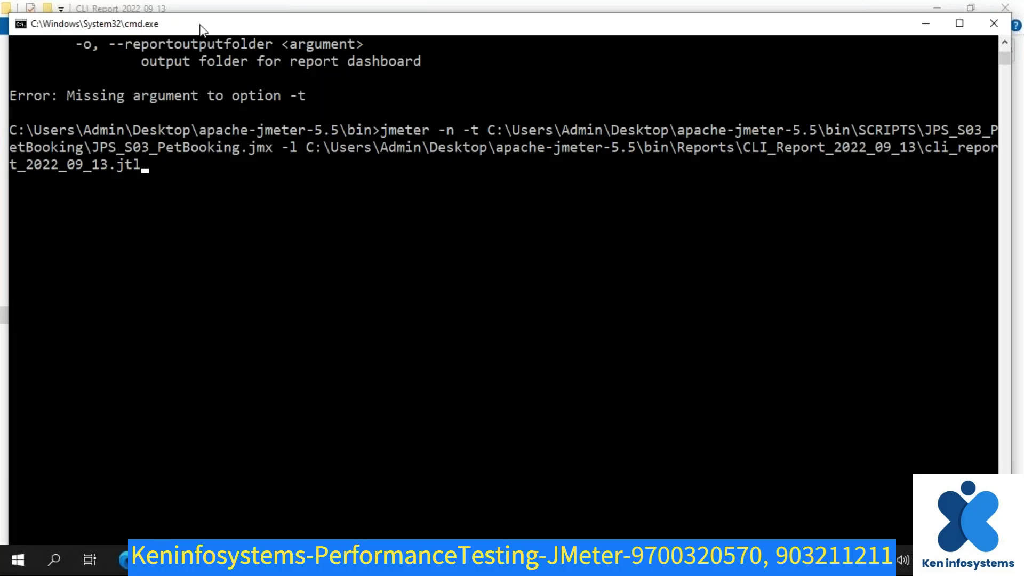
ctrl+scroll(251, 194, down, 2)
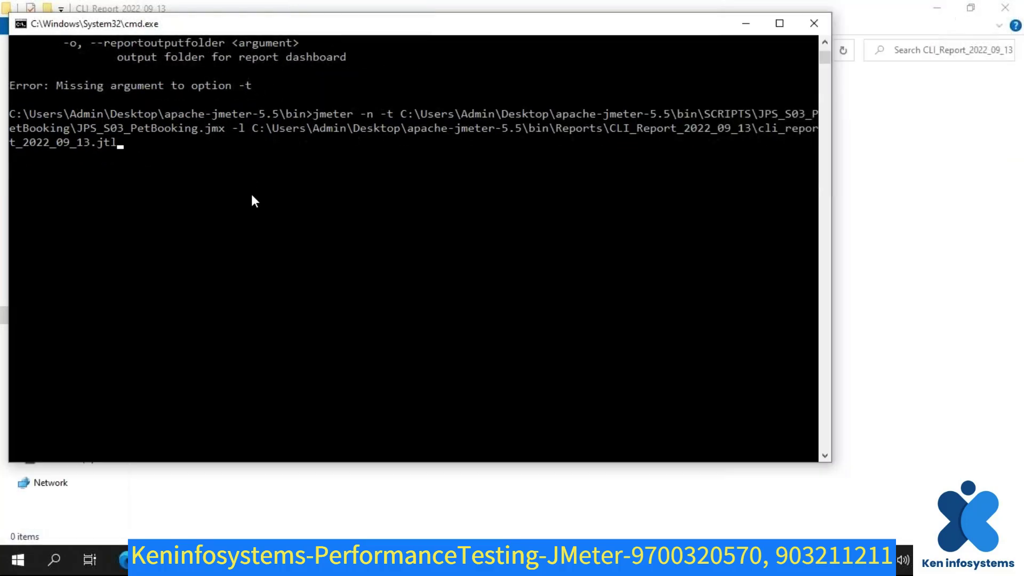
ctrl+scroll(252, 196, down, 1)
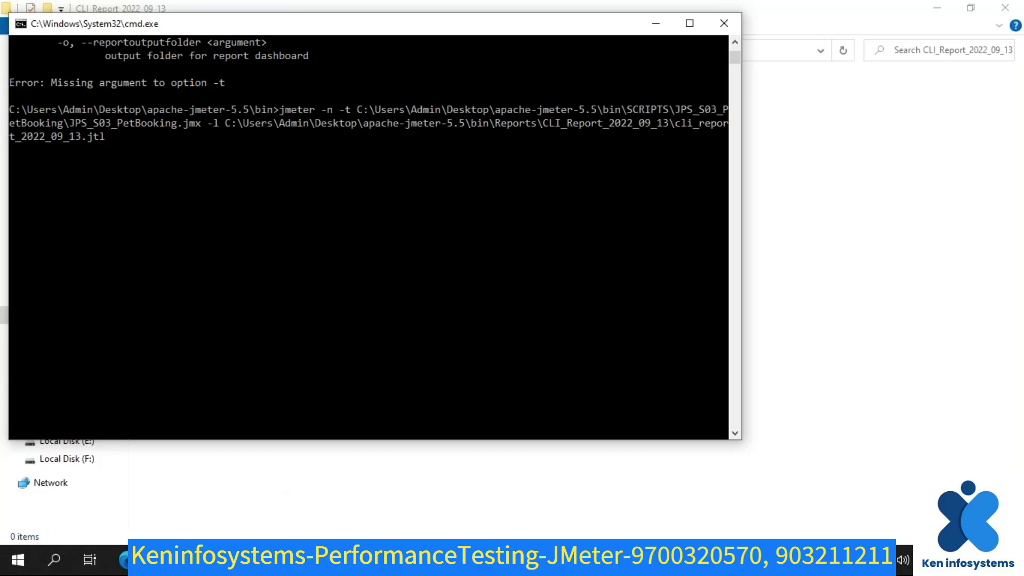
- Switch to File Explorer and examine the bin folder's contents sorted by date modified
click(288, 470)
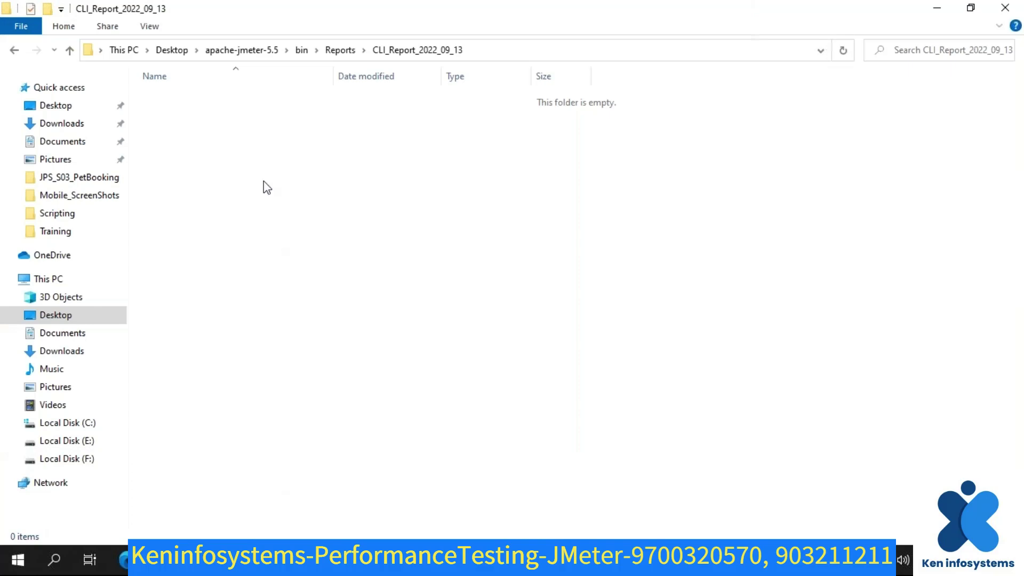
click(300, 51)
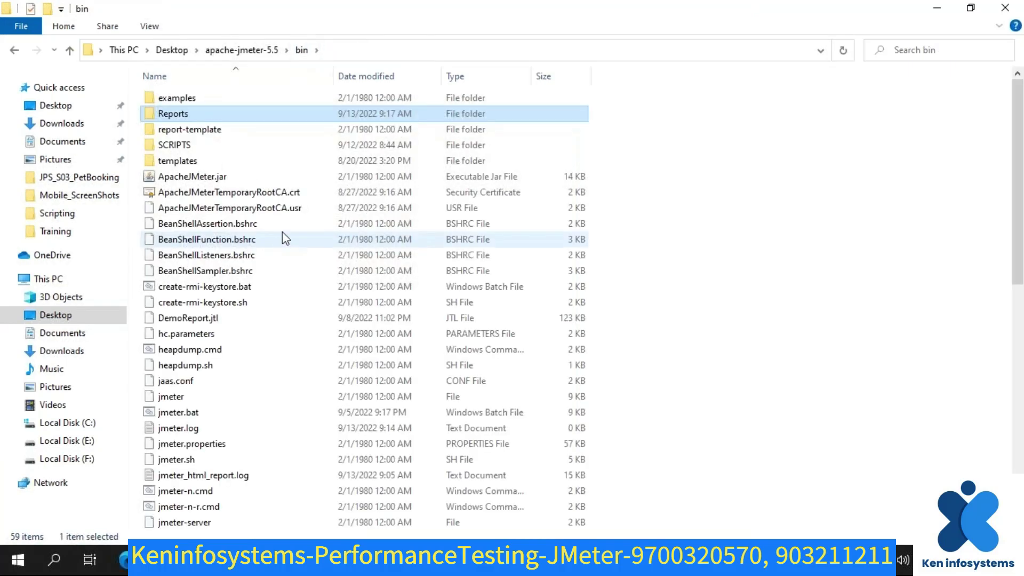
click(364, 78)
scroll(337, 230, up, 5)
scroll(337, 230, up, 4)
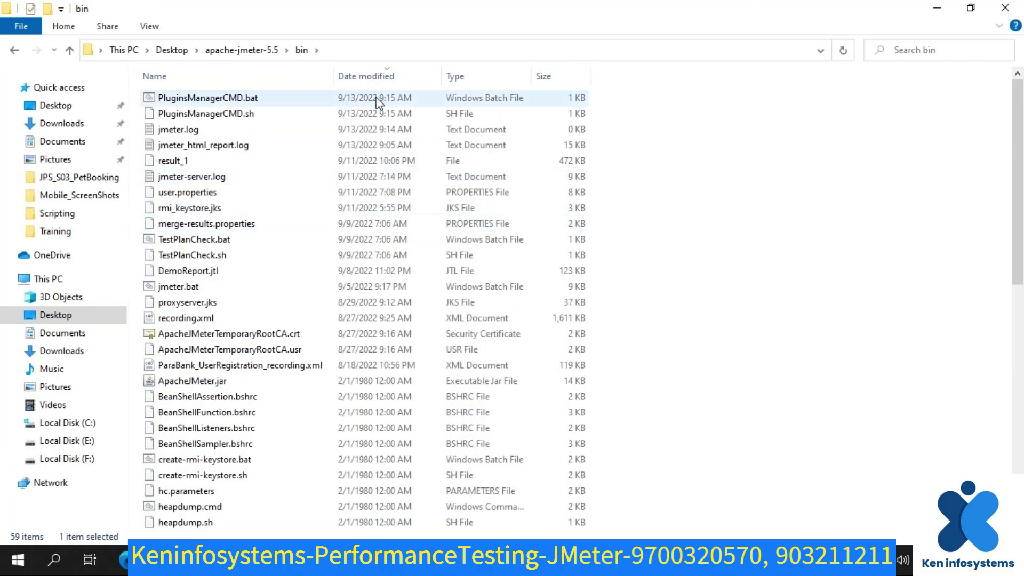
click(368, 77)
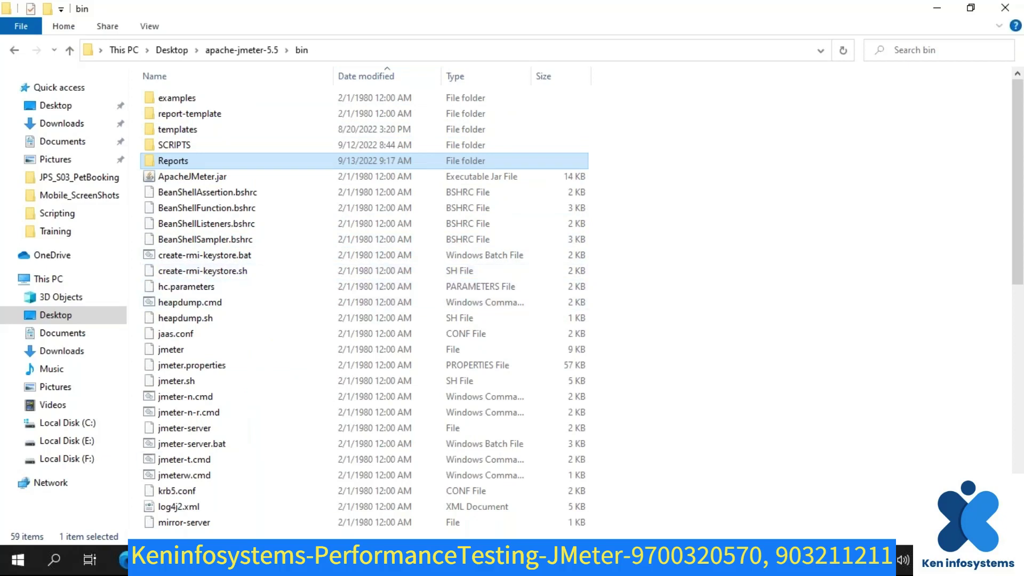
key(alt+Tab)
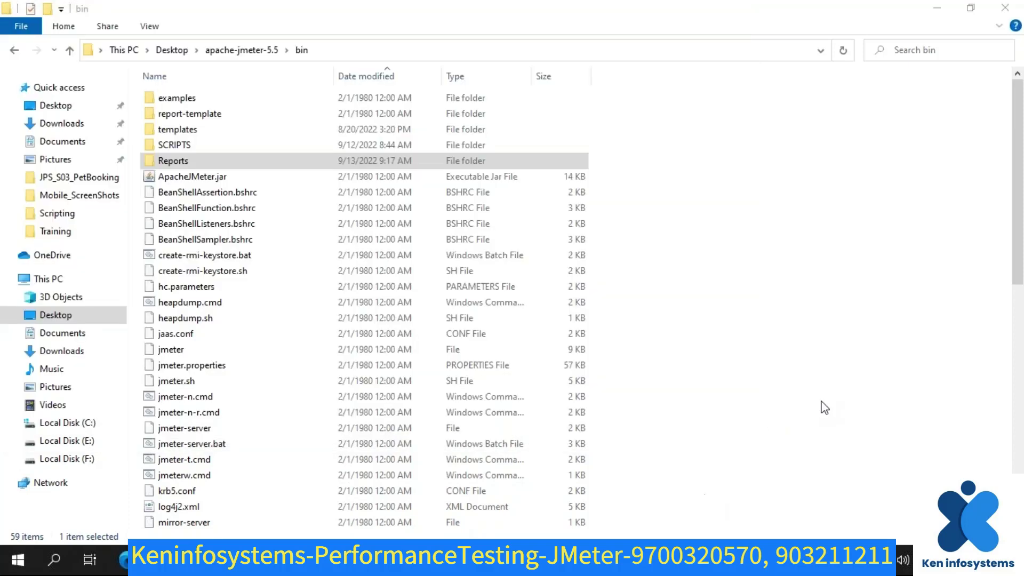
click(823, 407)
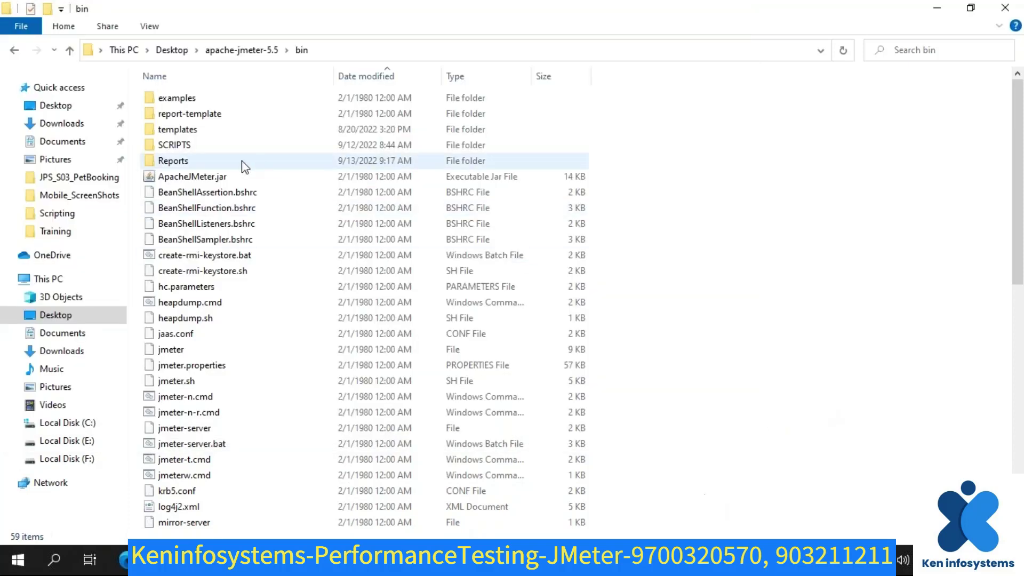
- Inspect the Reports folder and the contents of its CLI_Report_2022_09_13 folder
double_click(176, 161)
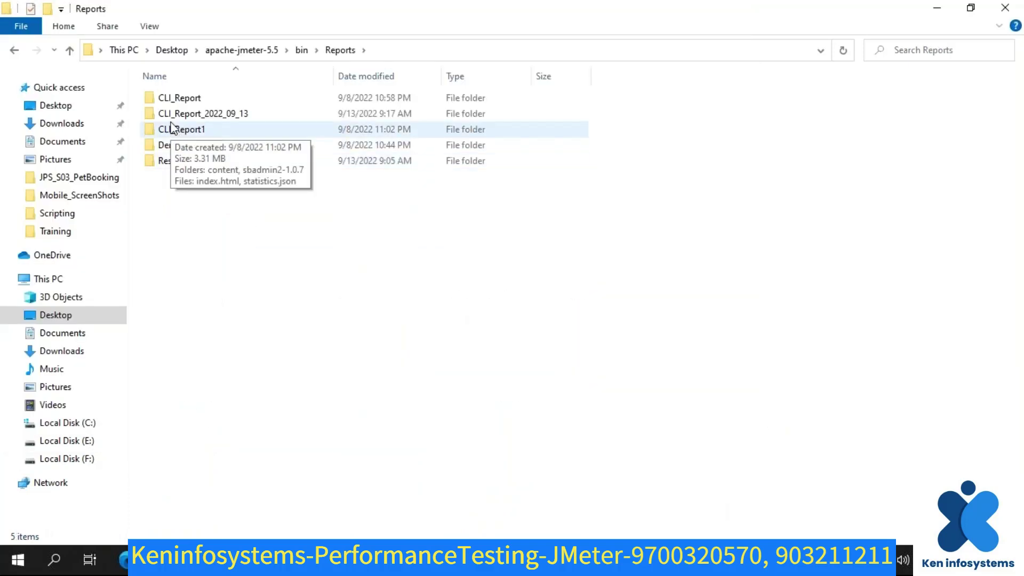
double_click(171, 113)
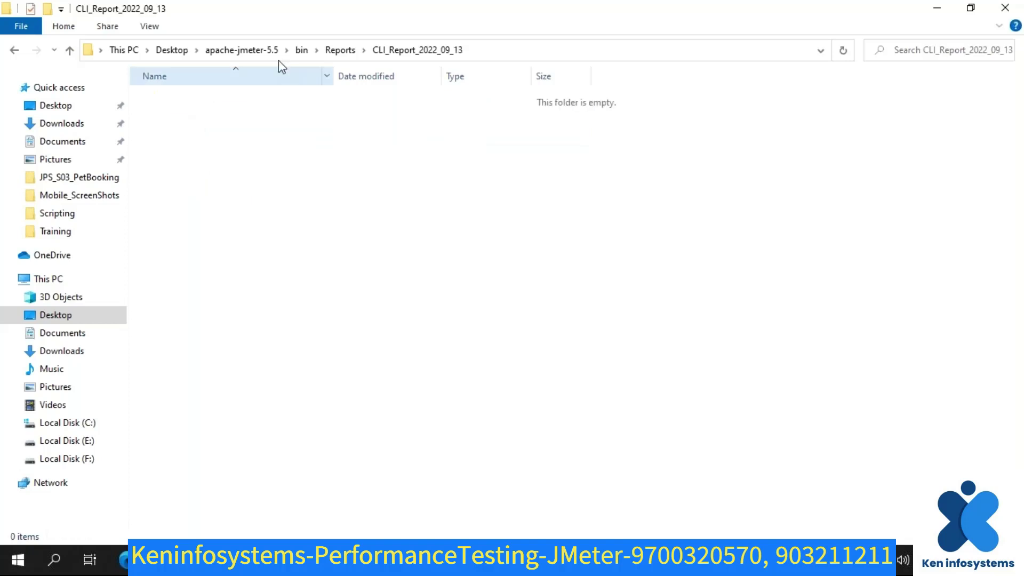
click(341, 50)
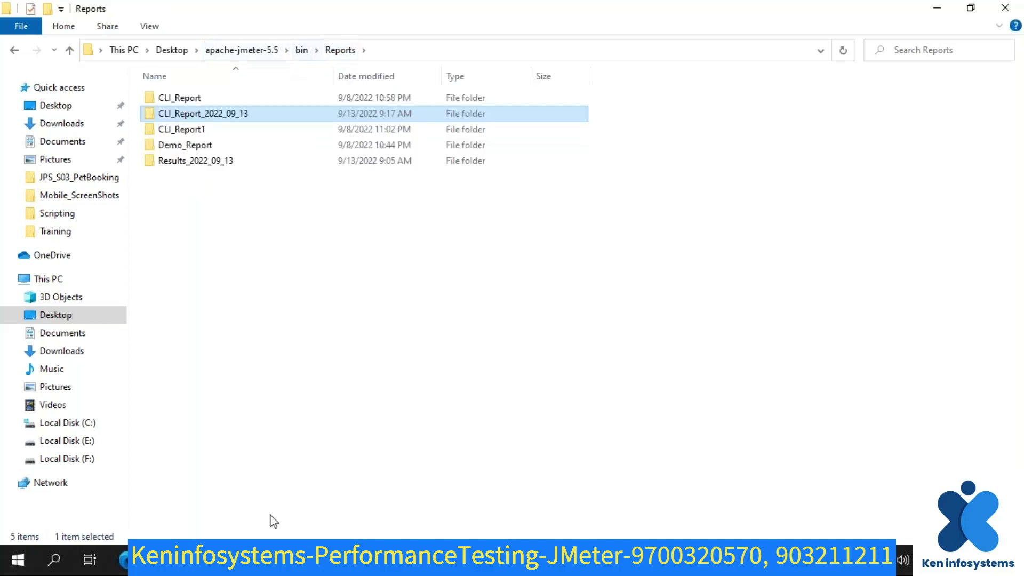
- Switch to Command Prompt, close its window with the unexecuted command and open a new Command Prompt
key(alt+Tab)
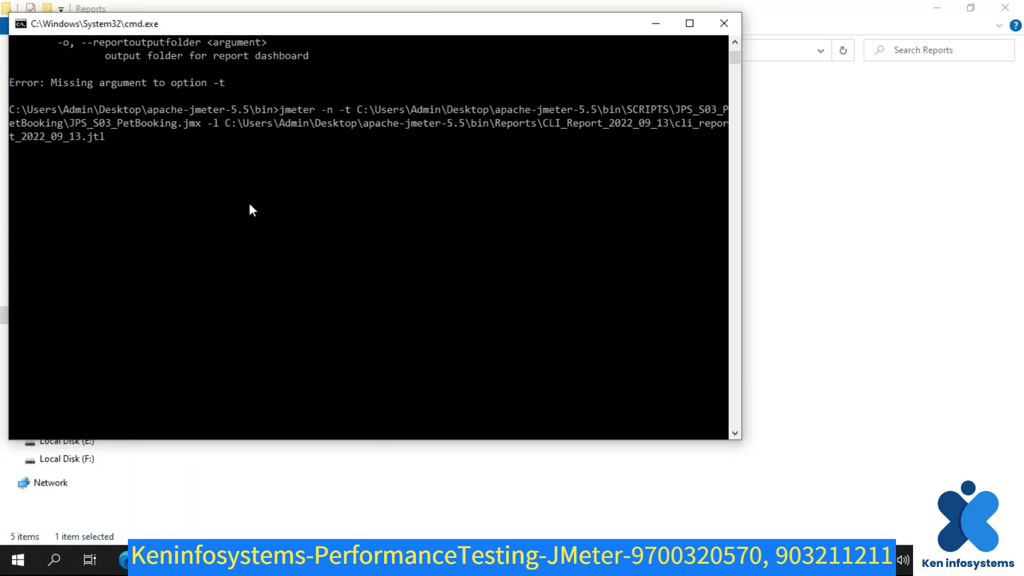
drag(177, 27, 295, 88)
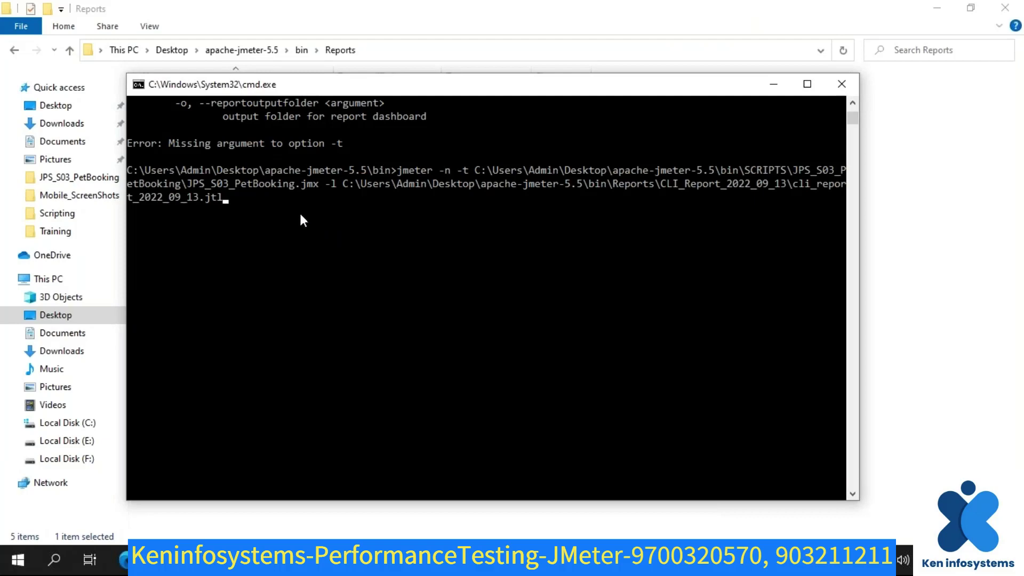
click(843, 84)
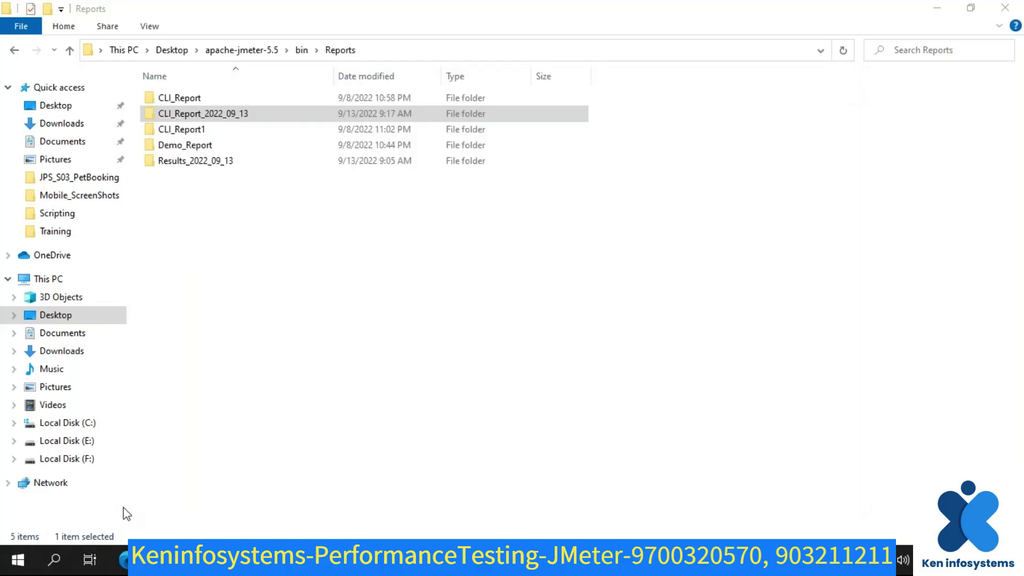
key(super+r)
key(Return)
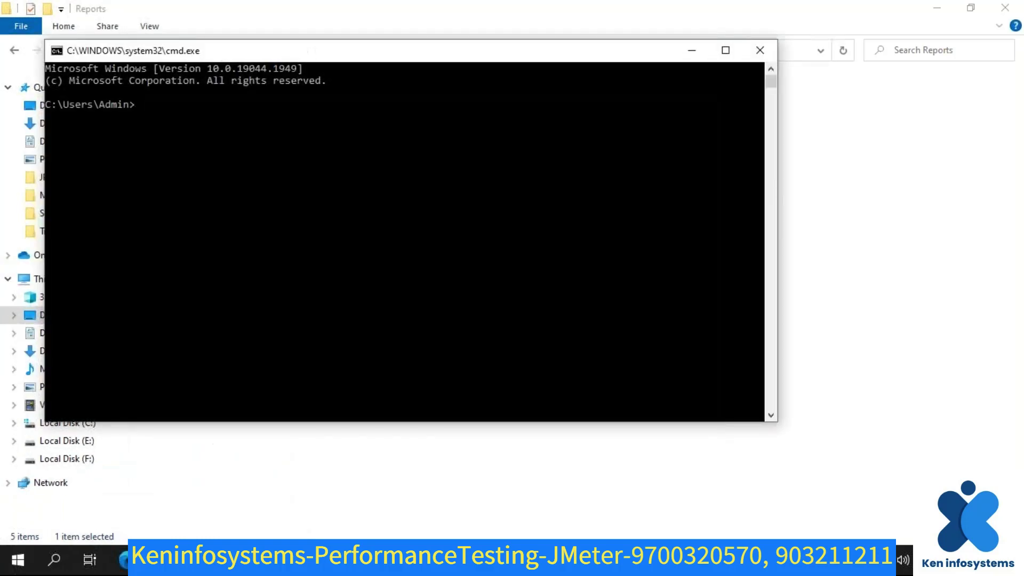
- Change the directory to Desktop\apache-jmeter-5.5\bin and begin the command jmeter -n -t
text(cd Desktop\a)
key(Tab)
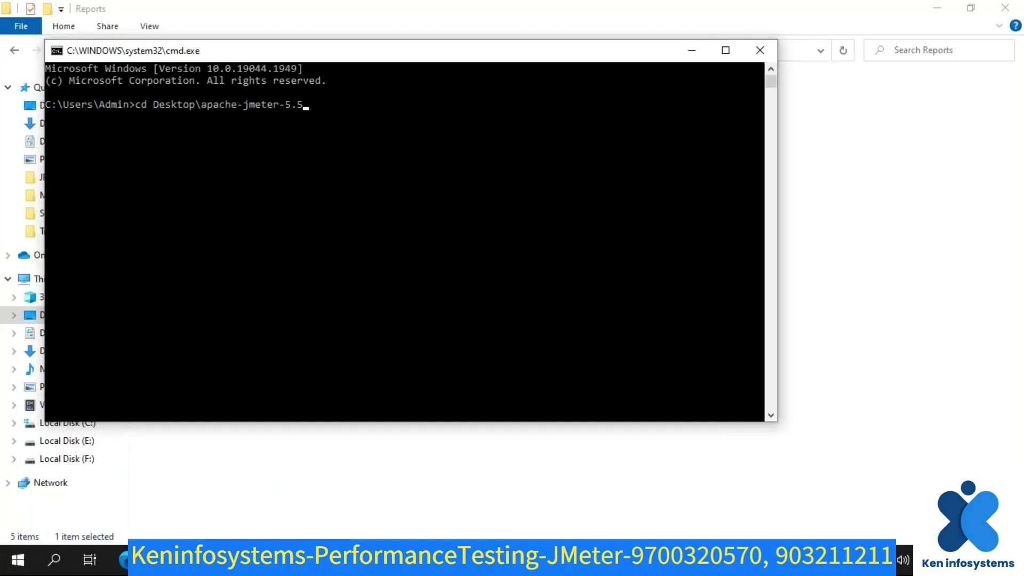
text(\b)
key(Tab)
key(Tab)
key(Return)
text(jmeter)
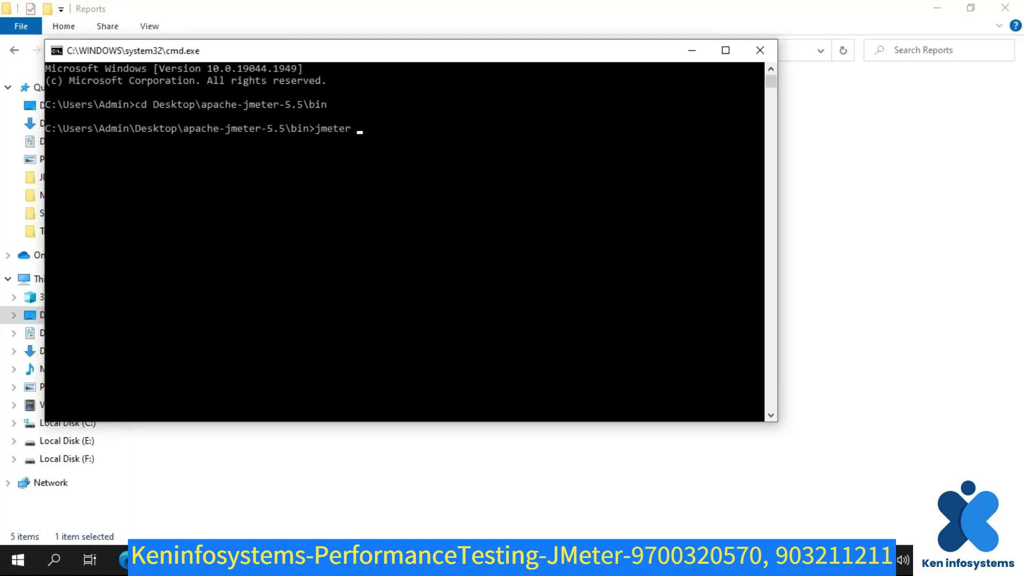
text( -n -t)
- Copy the path of JPS_S03_PetBooking.jmx from bin\SCRIPTS\JPS_S03_PetBooking in File Explorer and paste it after -t in Command Prompt
click(852, 315)
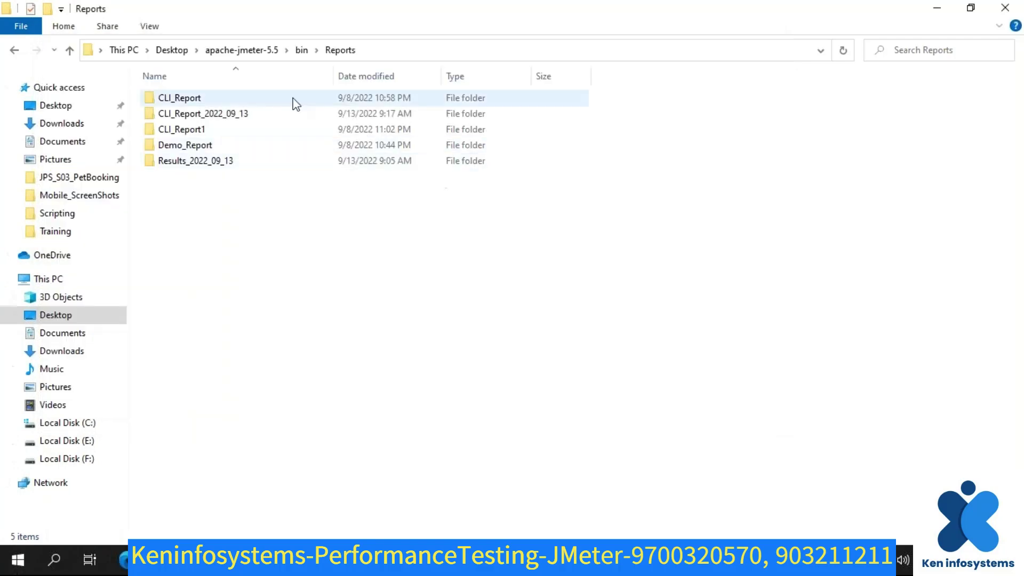
click(300, 53)
click(167, 148)
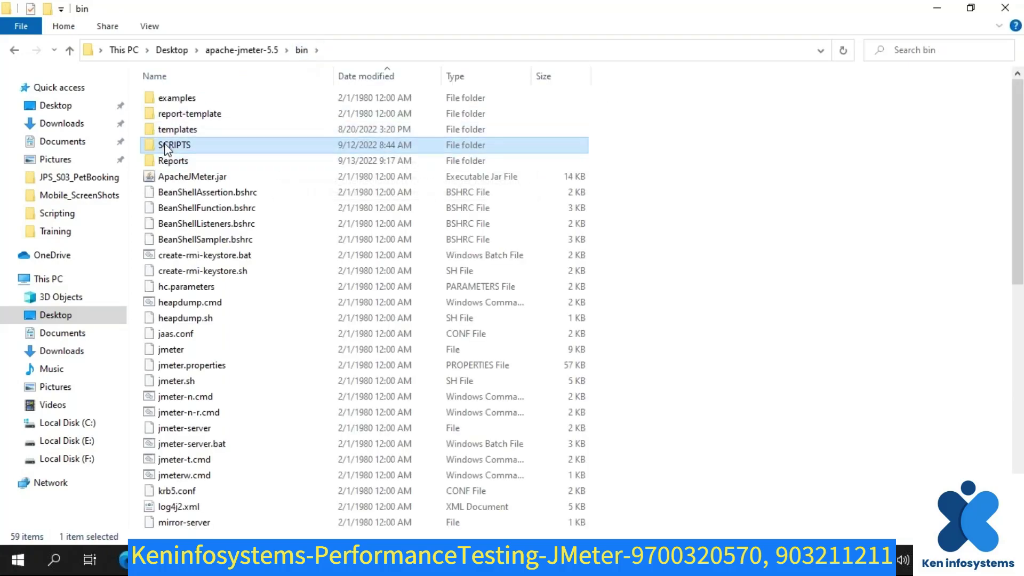
double_click(167, 148)
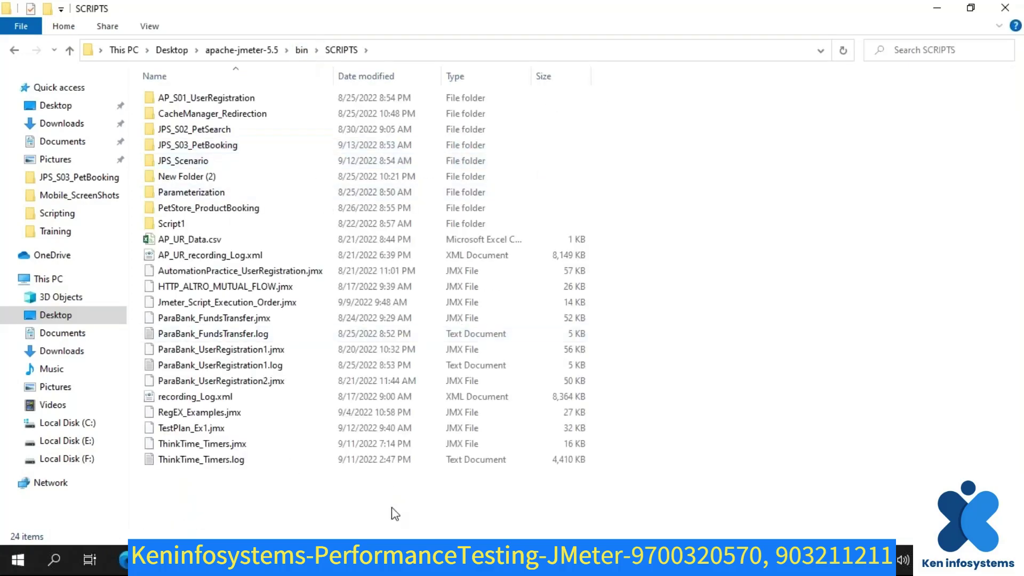
click(178, 149)
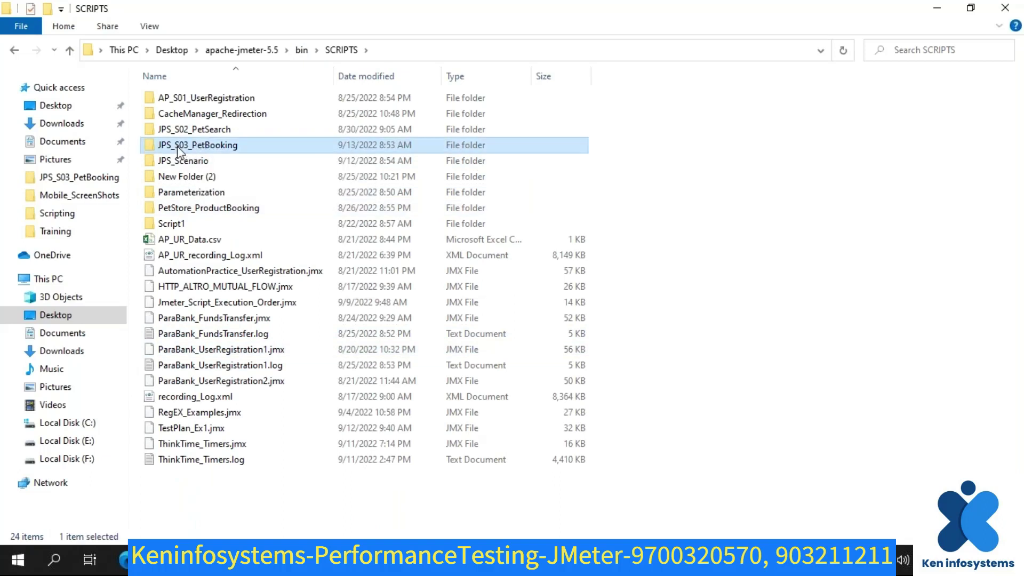
double_click(178, 150)
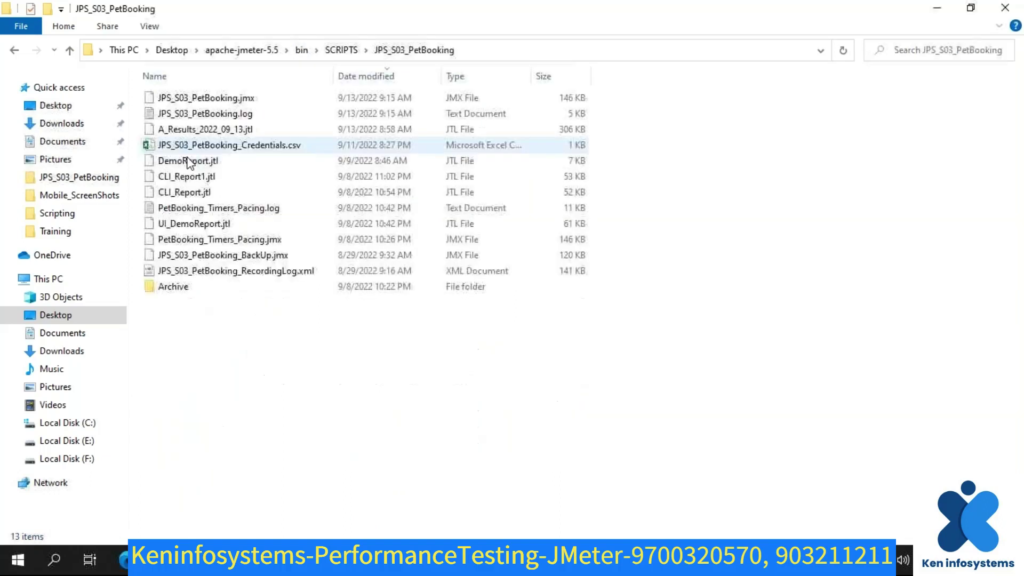
click(177, 102)
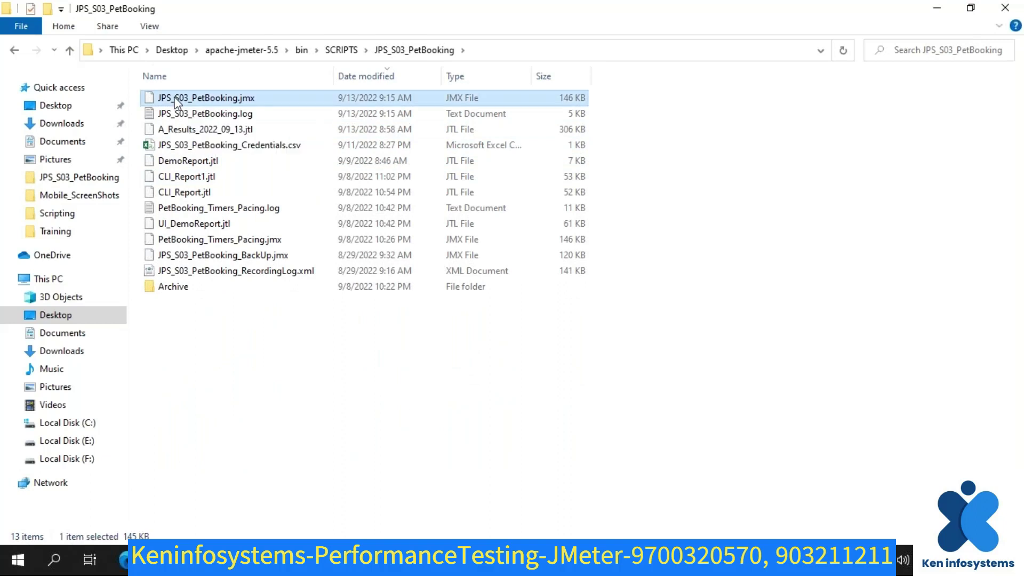
right_click(177, 102)
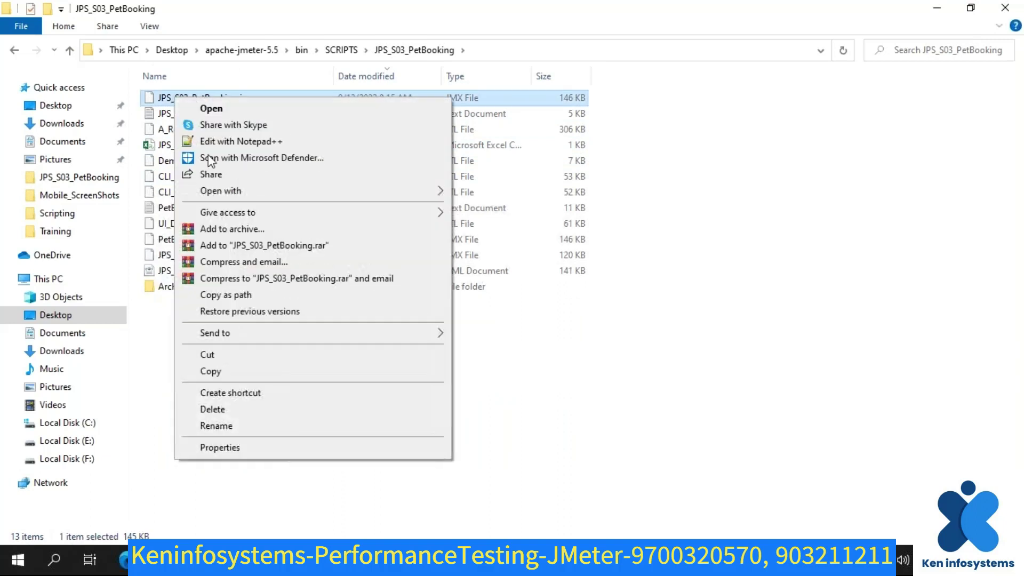
click(226, 295)
key(alt+Tab)
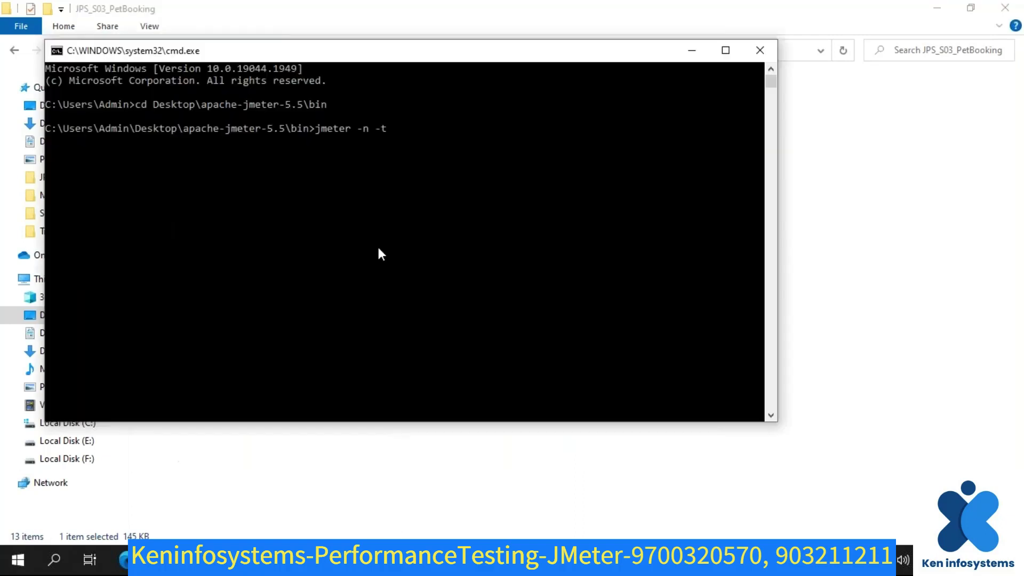
key(ctrl+v)
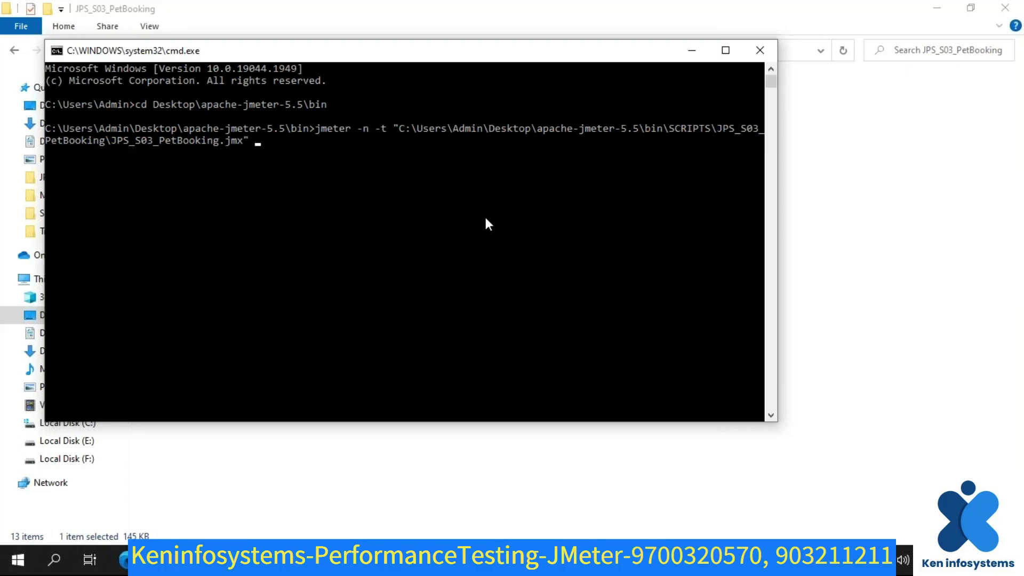
- Append -l to the JMeter command and paste the path of bin\Reports\CLI_Report_2022_09_13 from File Explorer after an opening quotation mark
text(-l)
key(alt+Tab)
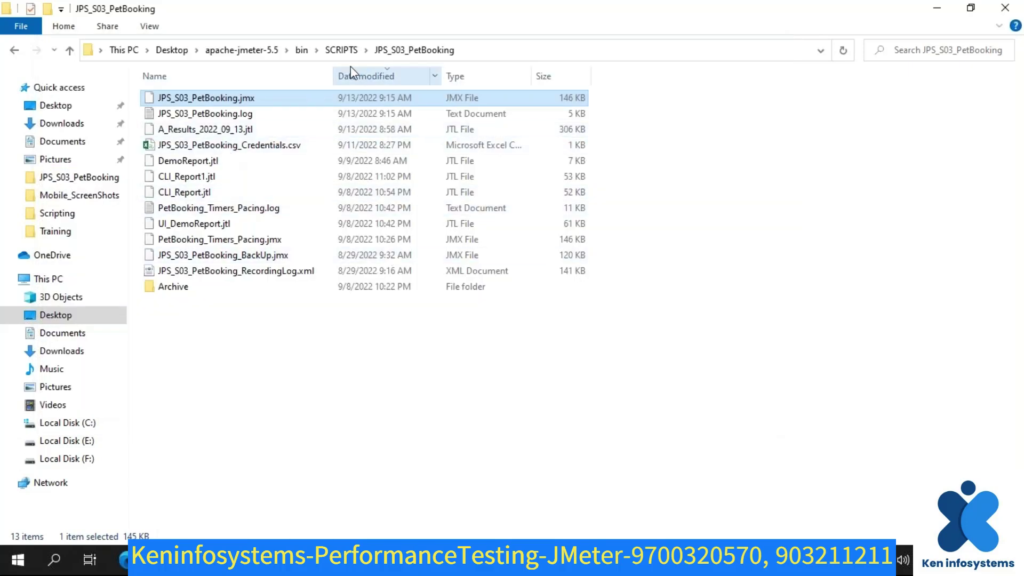
click(301, 51)
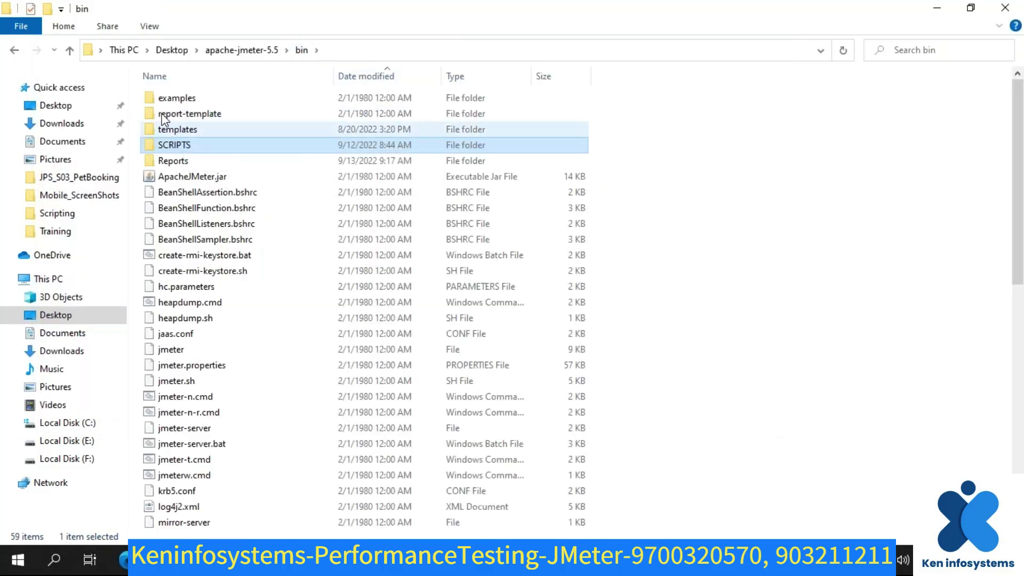
double_click(166, 160)
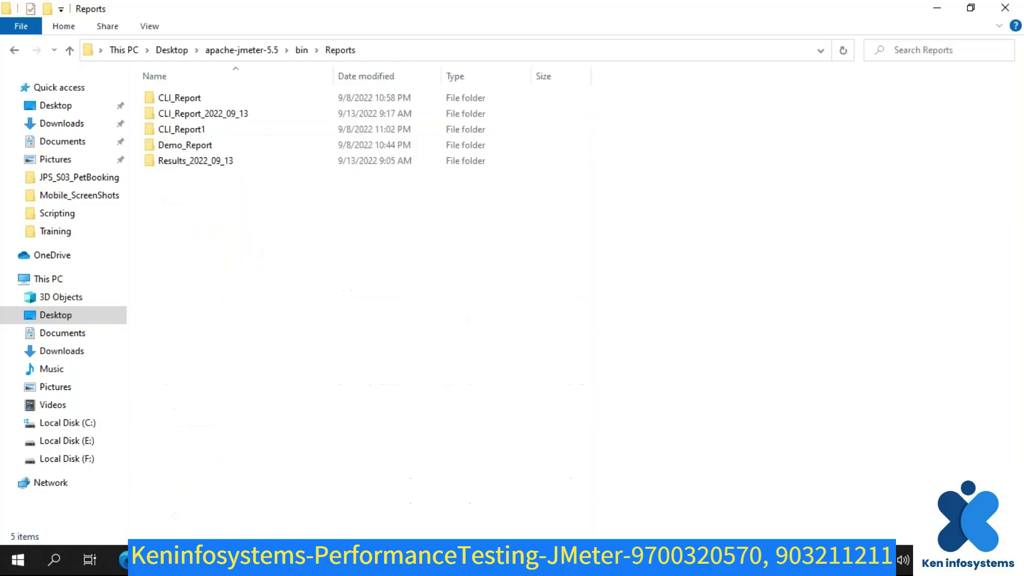
double_click(167, 115)
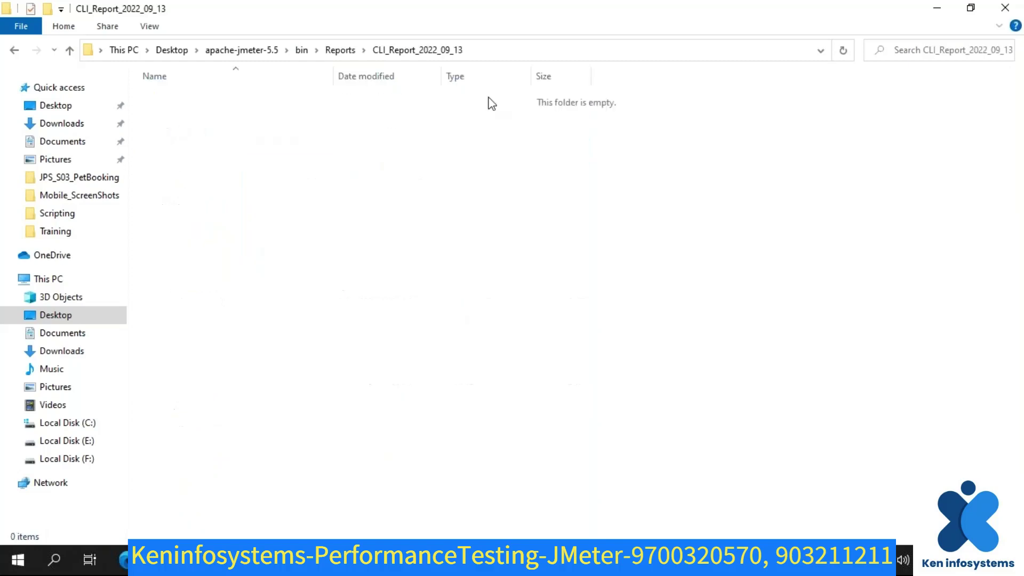
click(486, 49)
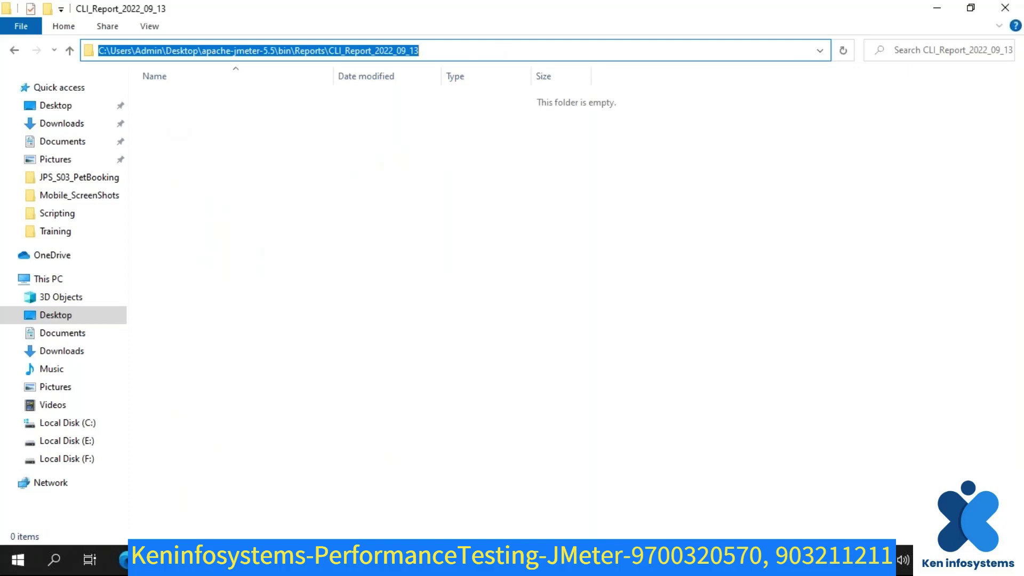
key(alt+Tab)
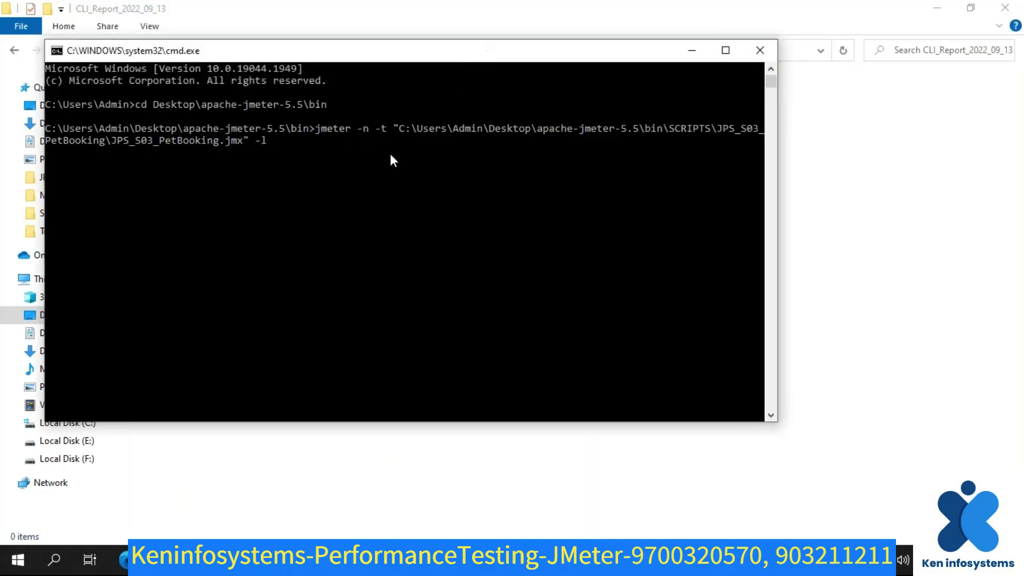
text(")
right_click(337, 156)
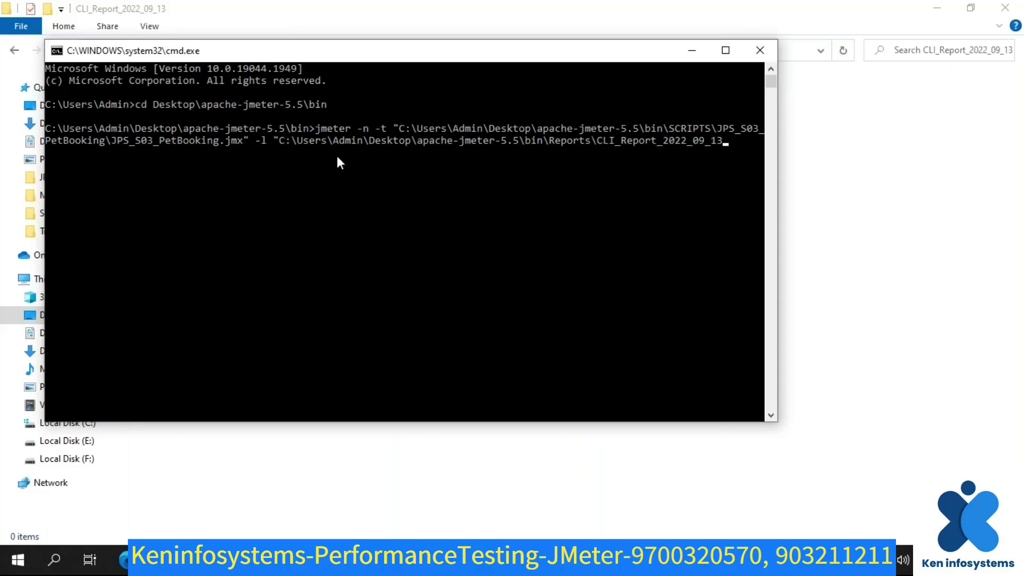
- Complete the results path with \cli_report.jtl and a closing quotation mark, and run the JMeter command
text(\cli_report.)
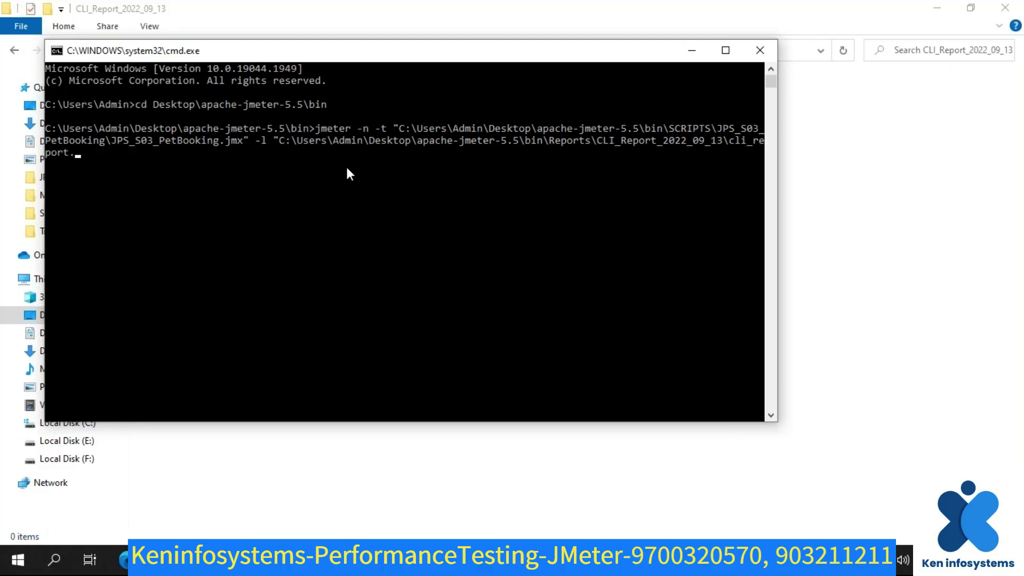
text(jtl")
key(Return)
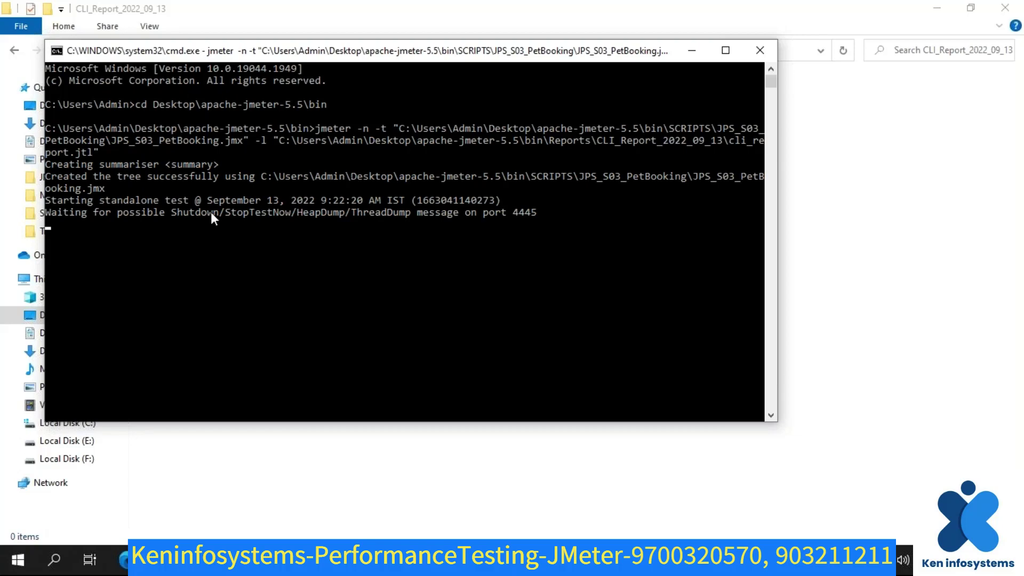
- Examine the JMeter start-up output in Command Prompt, including the test tree lines and the test's start date and time
click(725, 50)
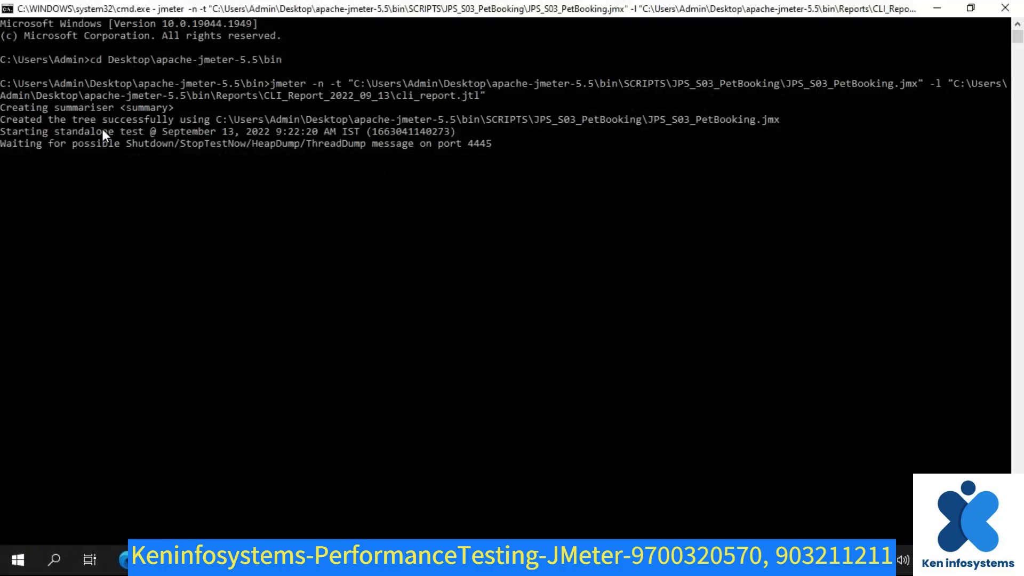
click(970, 8)
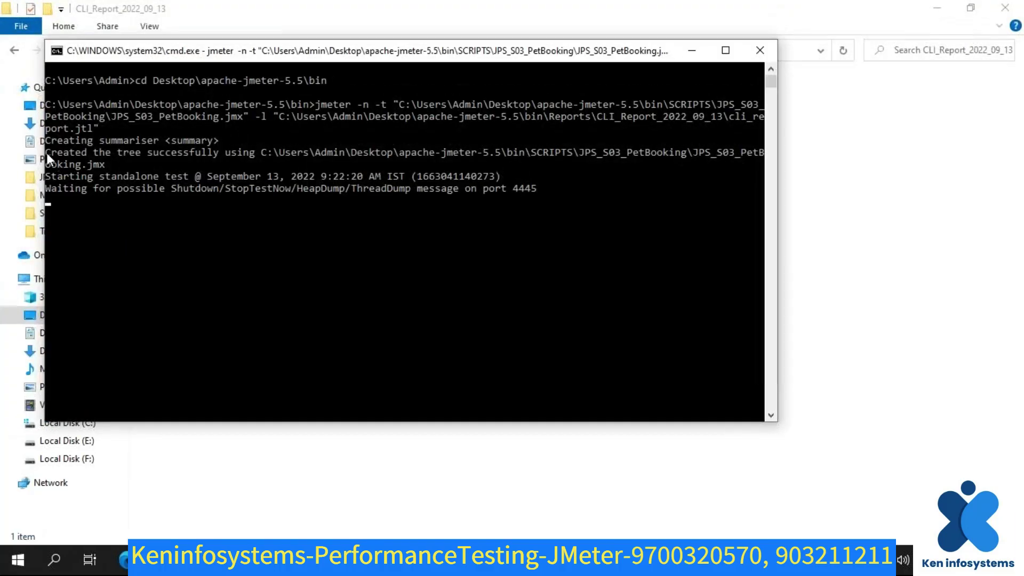
drag(50, 139, 110, 174)
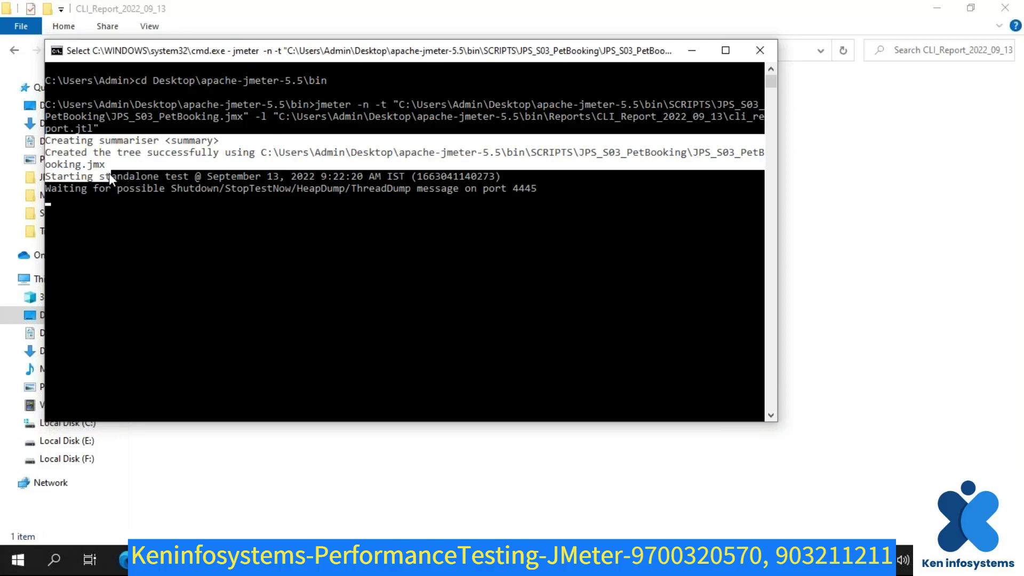
click(76, 176)
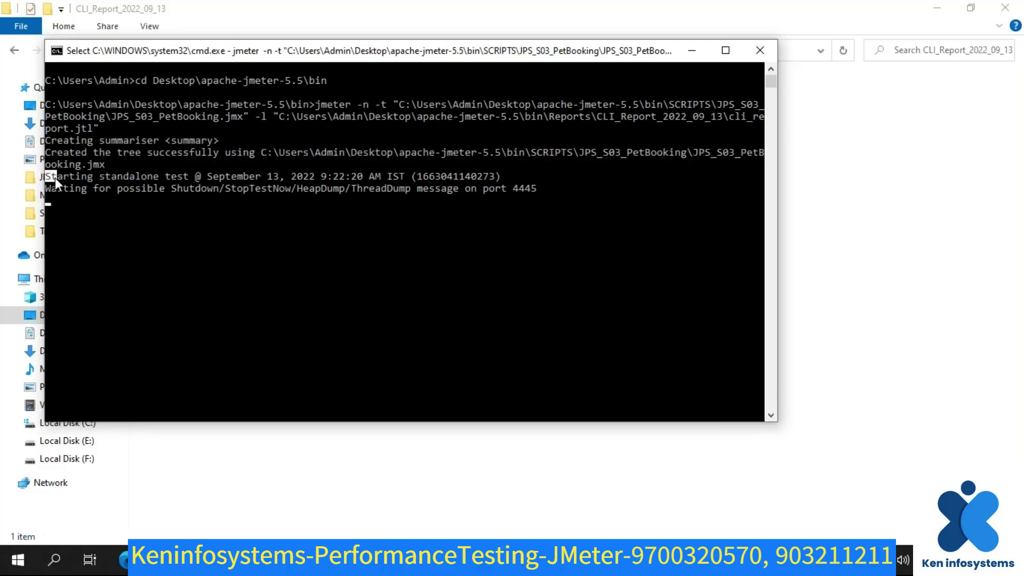
drag(212, 184, 260, 179)
click(239, 212)
drag(210, 176, 382, 180)
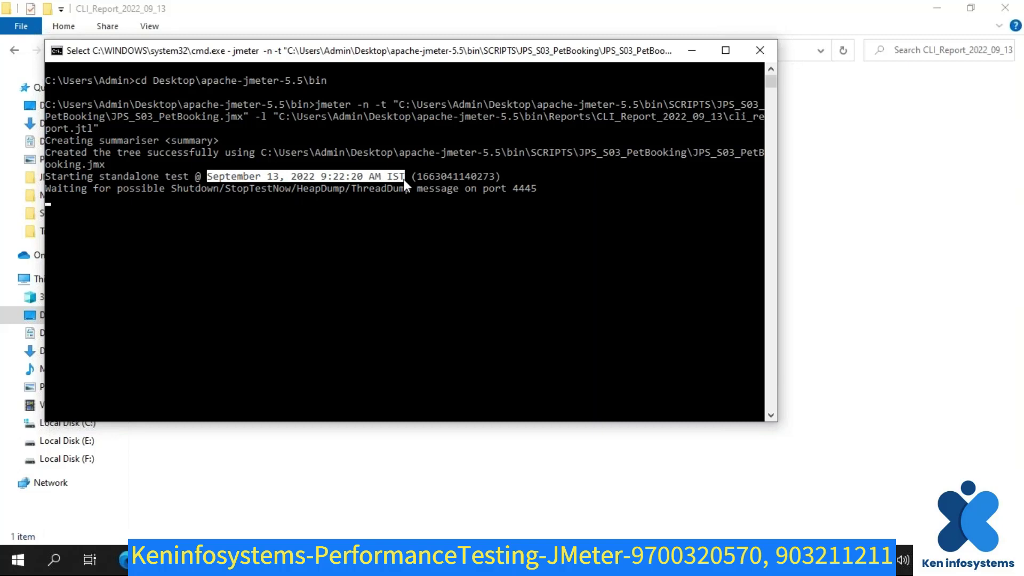
click(79, 179)
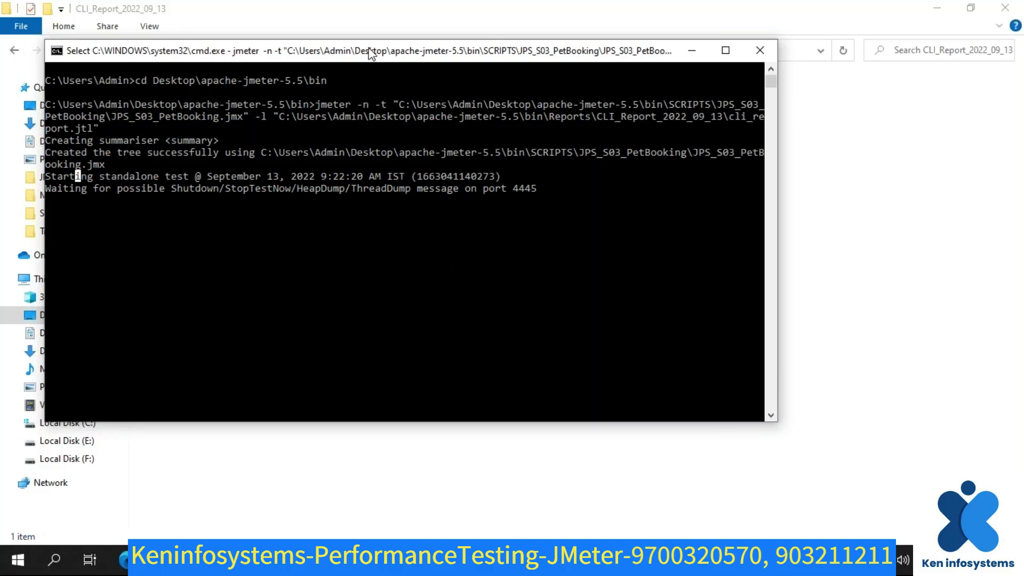
- Check the cli_report.jtl file in the CLI_Report_2022_09_13 folder alongside the Command Prompt output
drag(372, 52, 399, 82)
drag(498, 98, 473, 189)
click(297, 126)
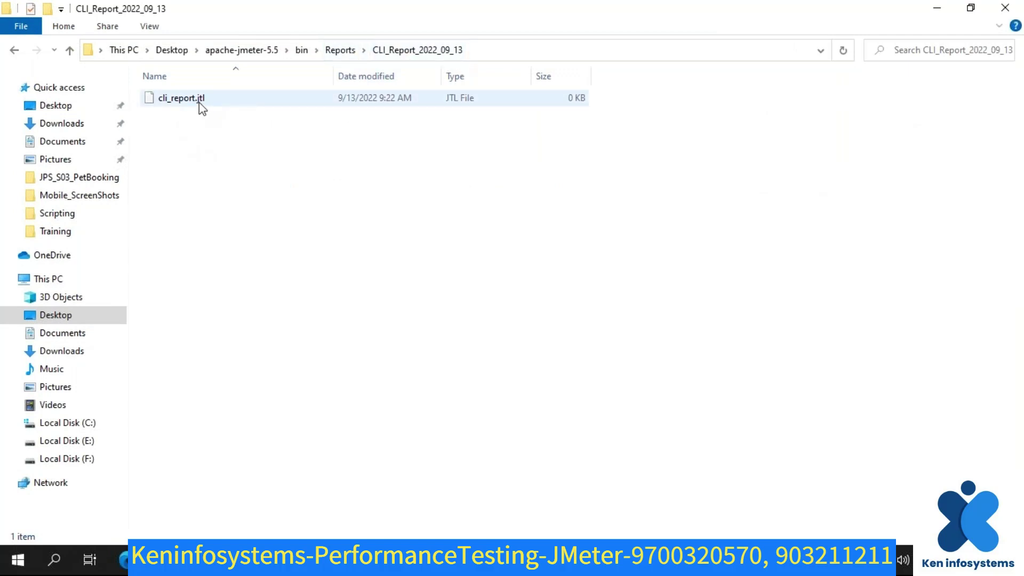
mouse_move(199, 105)
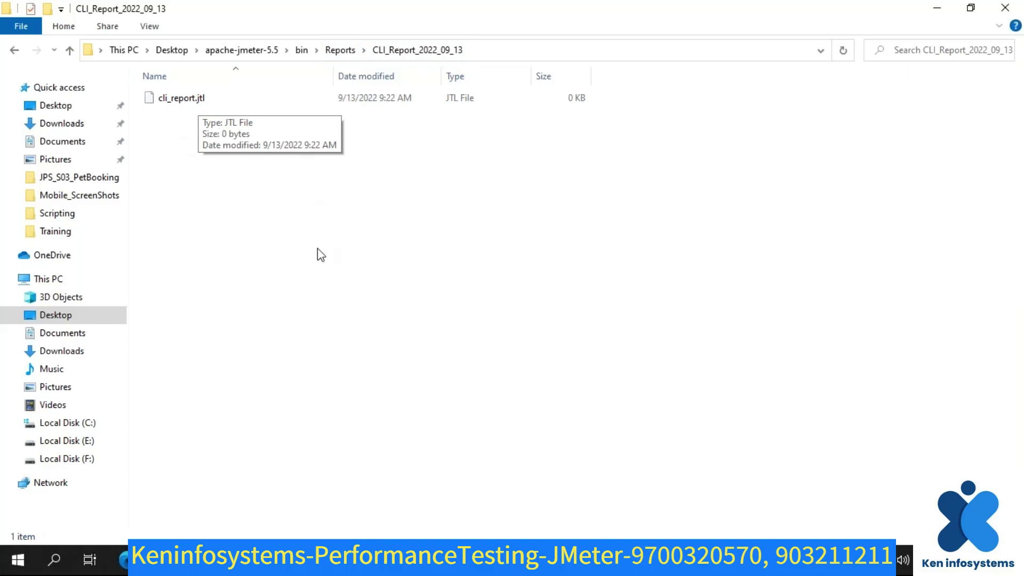
click(421, 561)
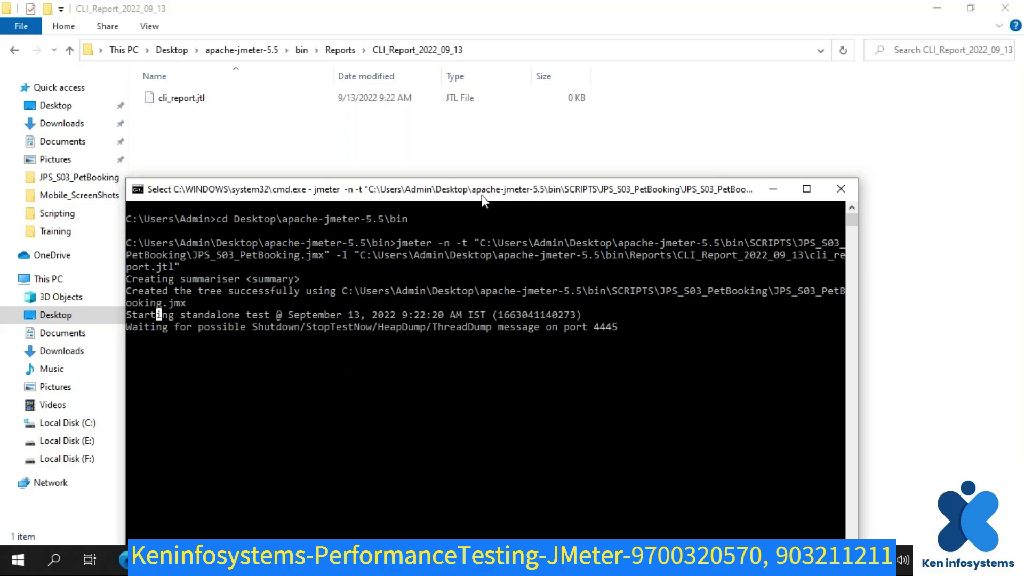
drag(481, 194, 482, 130)
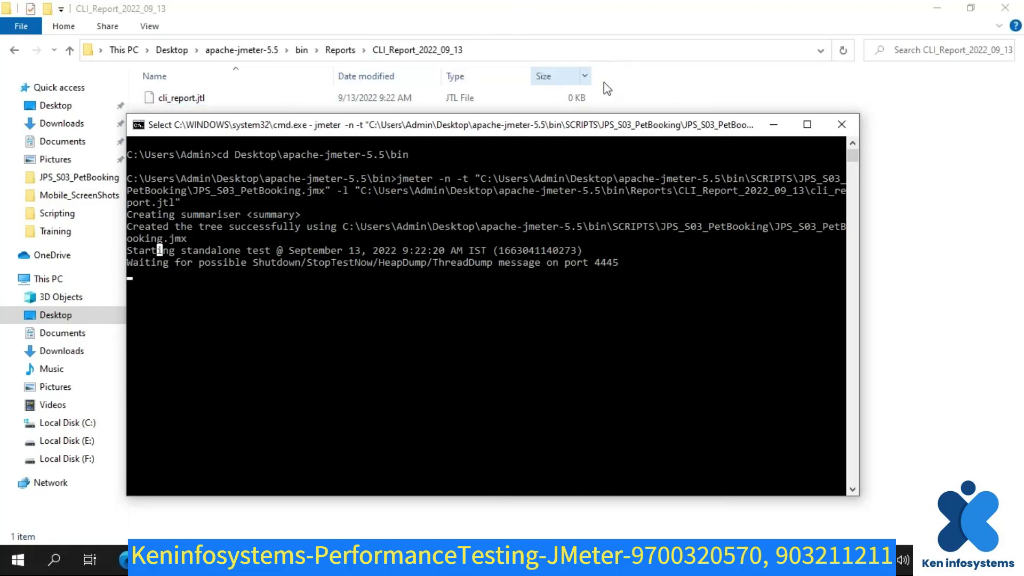
drag(524, 130, 527, 99)
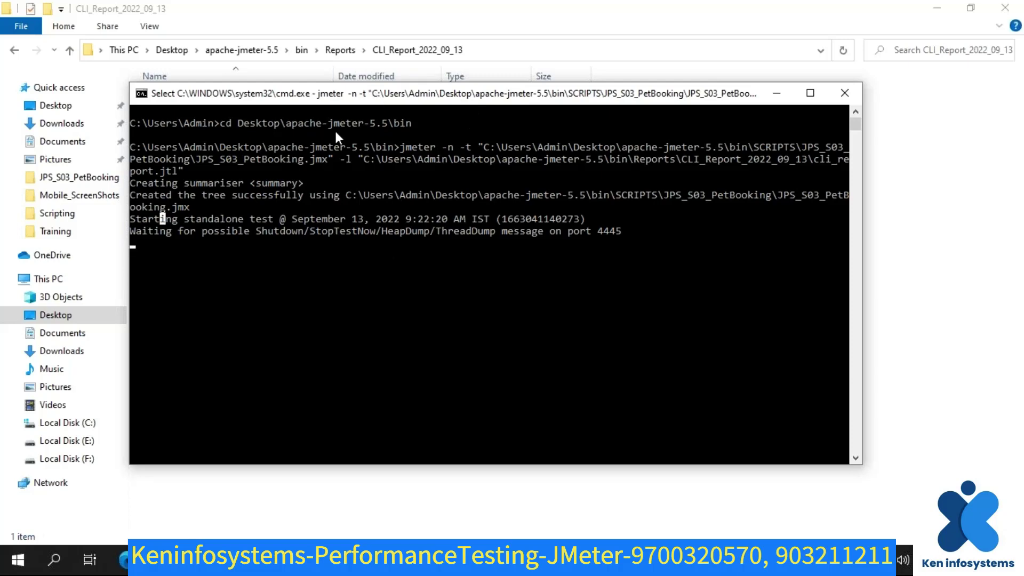
drag(476, 101, 517, 106)
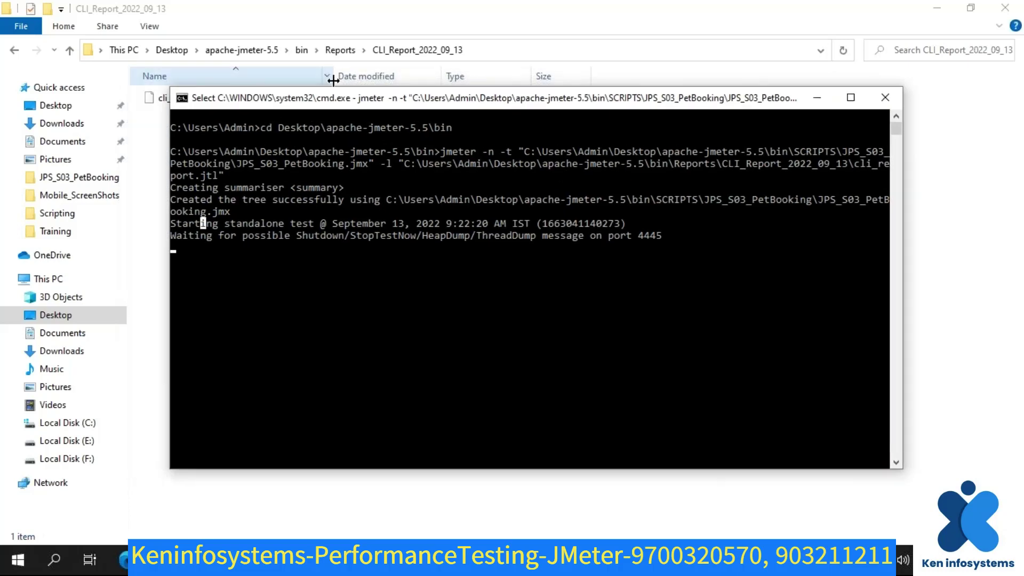
- Look through the apache-jmeter-5.5\bin folder for the shutdown and stoptest scripts and review the running test in Command Prompt
click(302, 52)
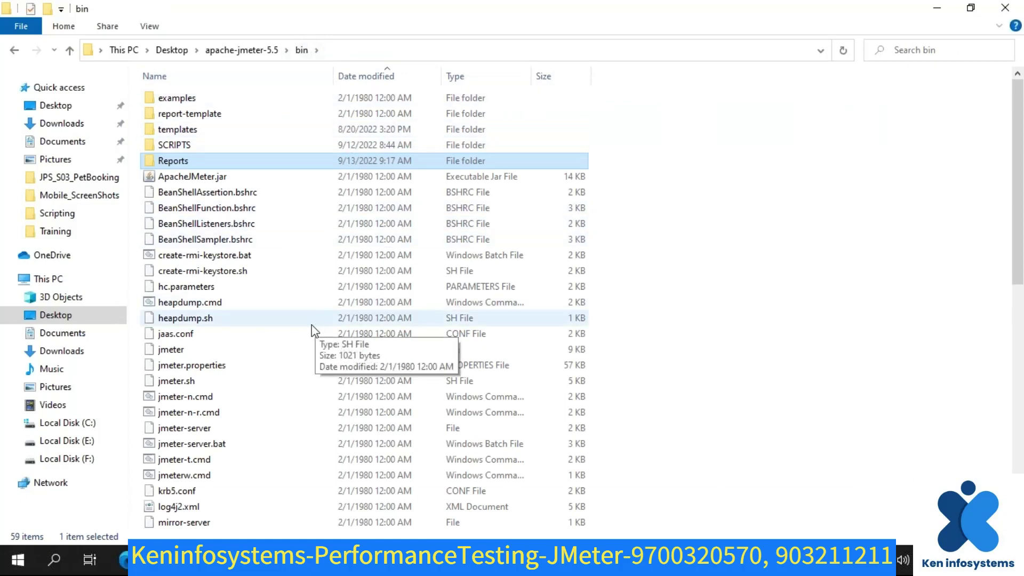
scroll(314, 330, down, 2)
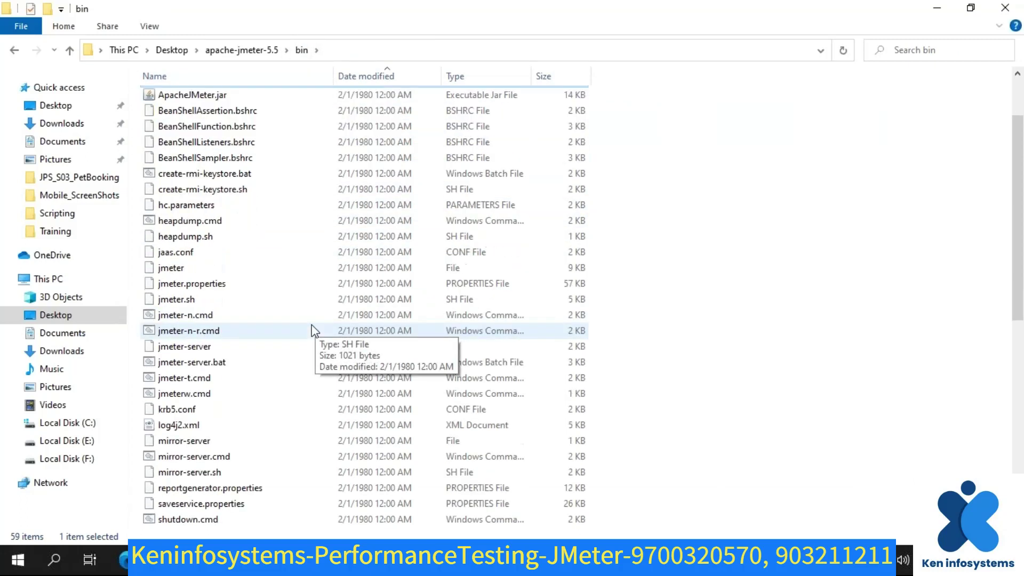
scroll(315, 330, down, 1)
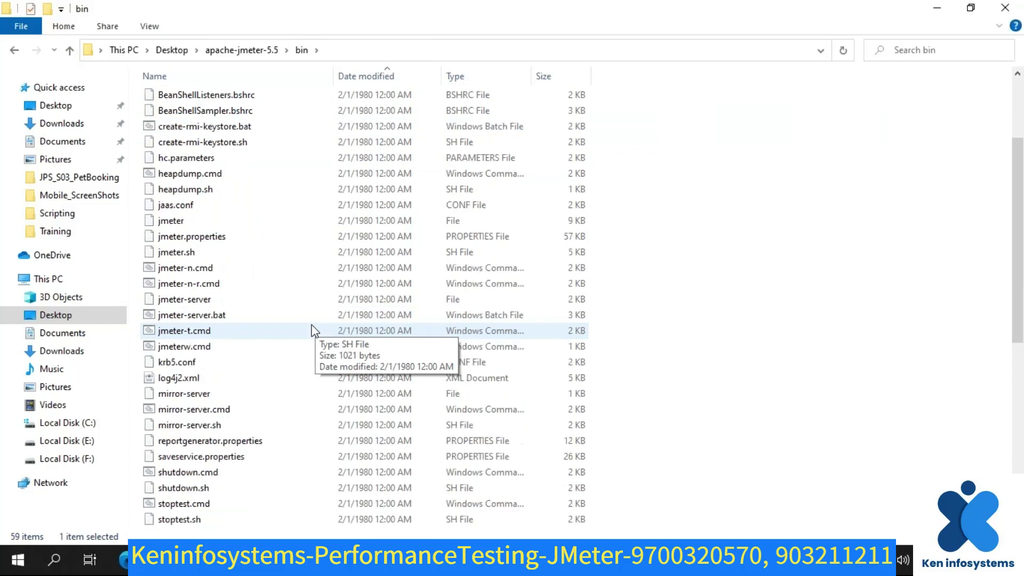
scroll(315, 331, down, 1)
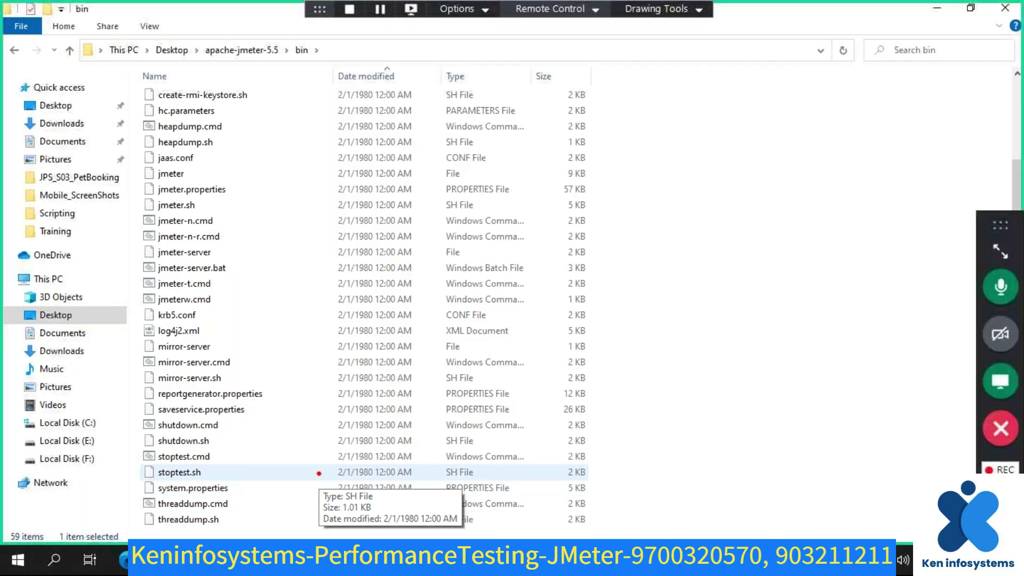
mouse_move(181, 447)
mouse_down()
mouse_move(135, 448)
mouse_move(124, 460)
mouse_move(224, 469)
mouse_move(221, 453)
mouse_move(177, 447)
mouse_up()
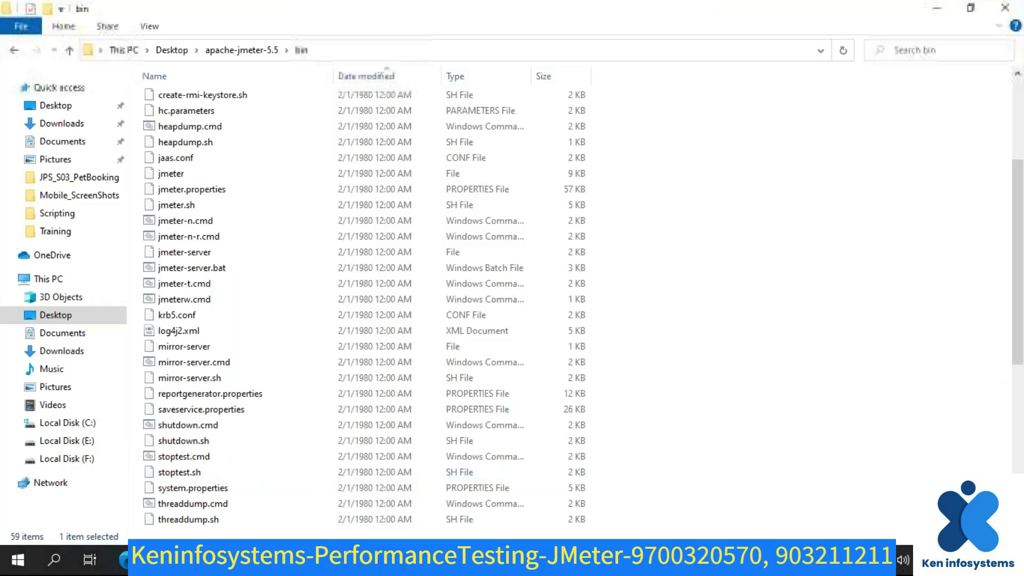
key(alt+Tab)
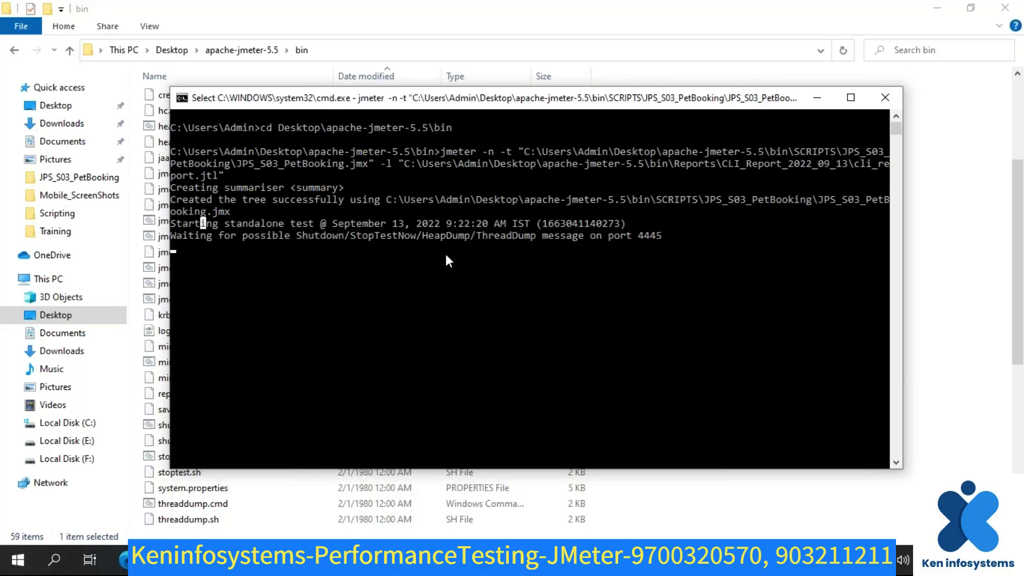
click(800, 27)
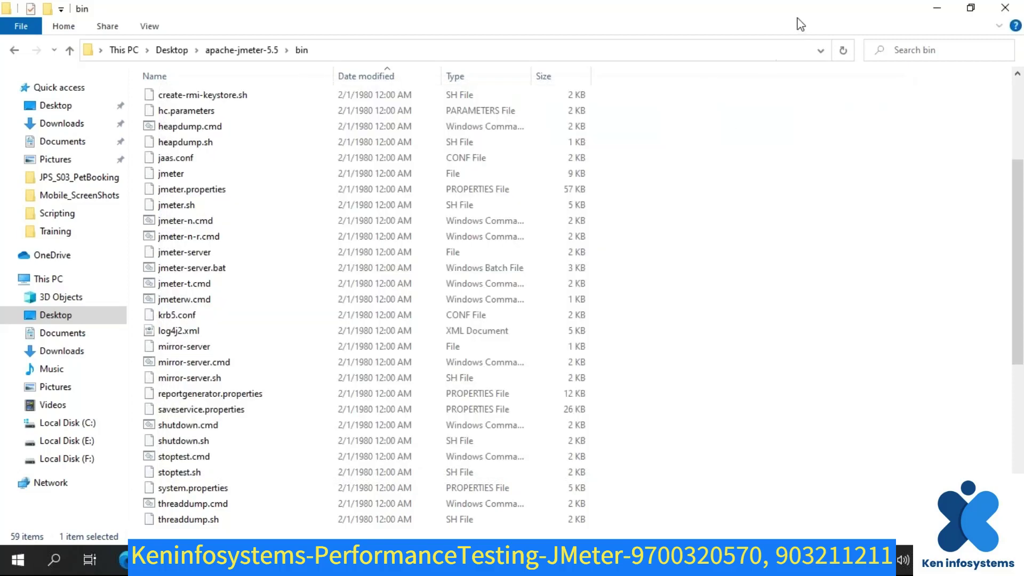
- Compare the shutdown.cmd and stoptest.cmd scripts in the bin folder as ways to end a non-GUI test
click(194, 462)
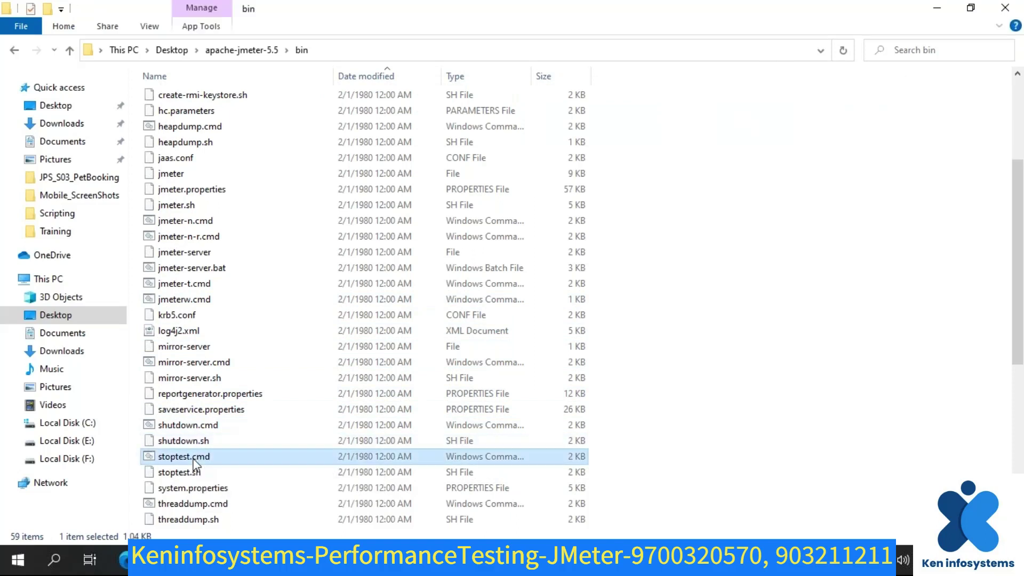
click(187, 424)
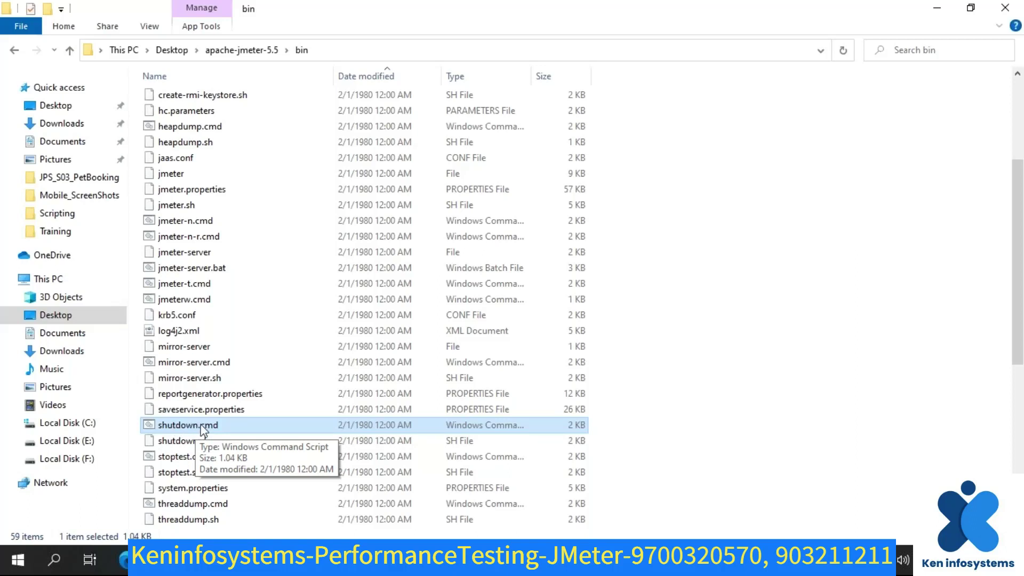
click(170, 459)
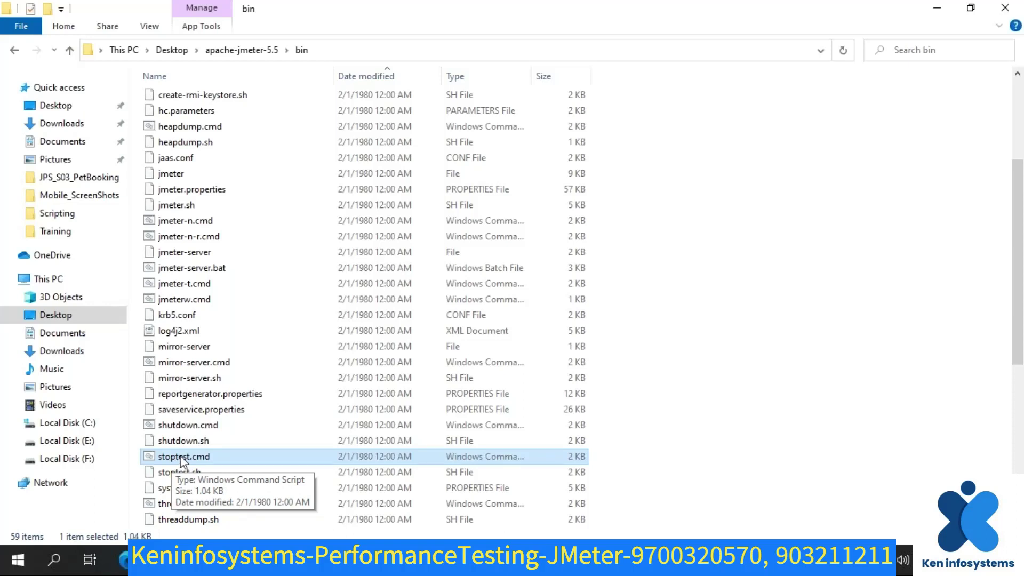
click(191, 426)
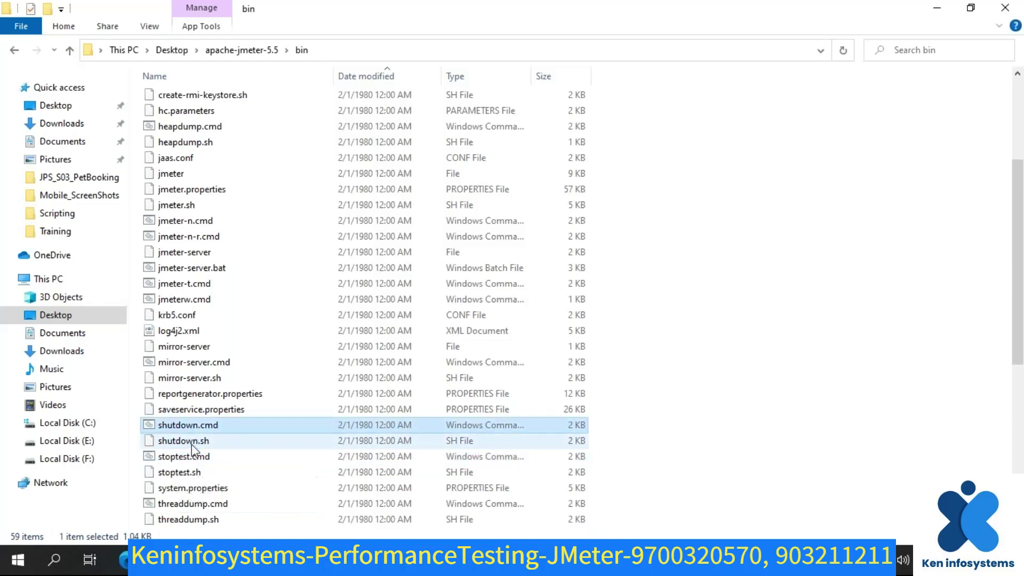
click(191, 456)
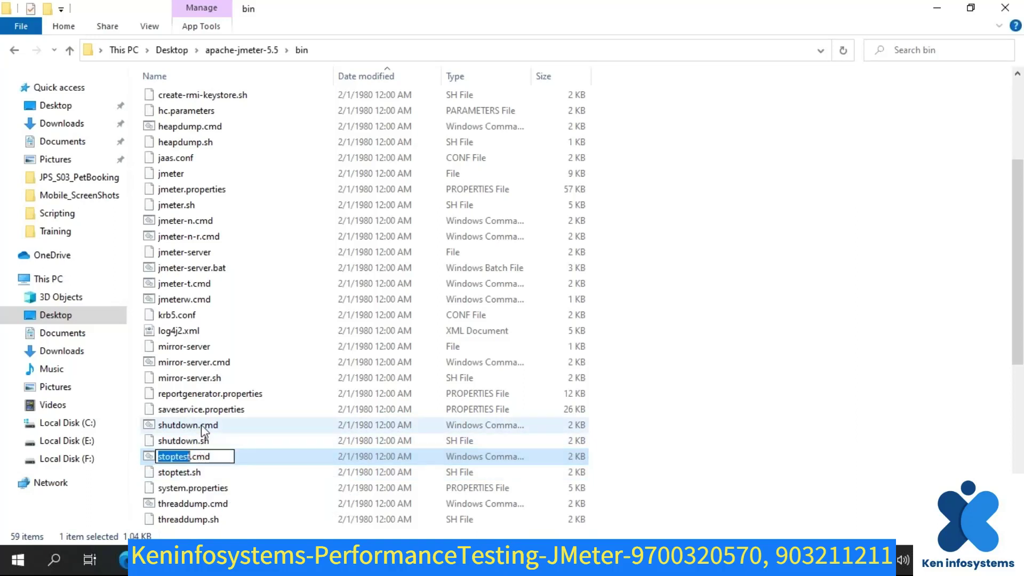
click(205, 430)
click(207, 461)
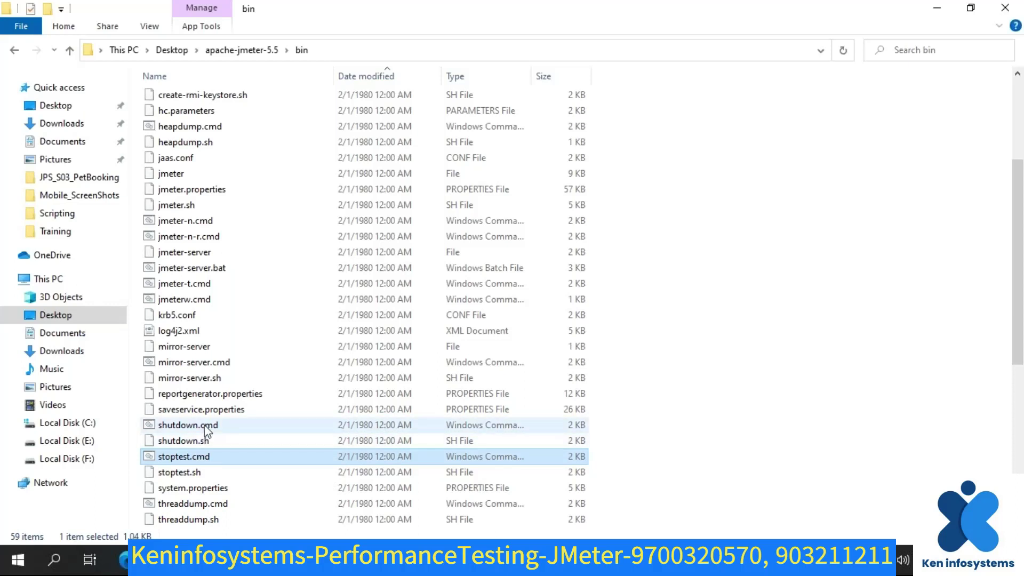
click(206, 427)
click(202, 460)
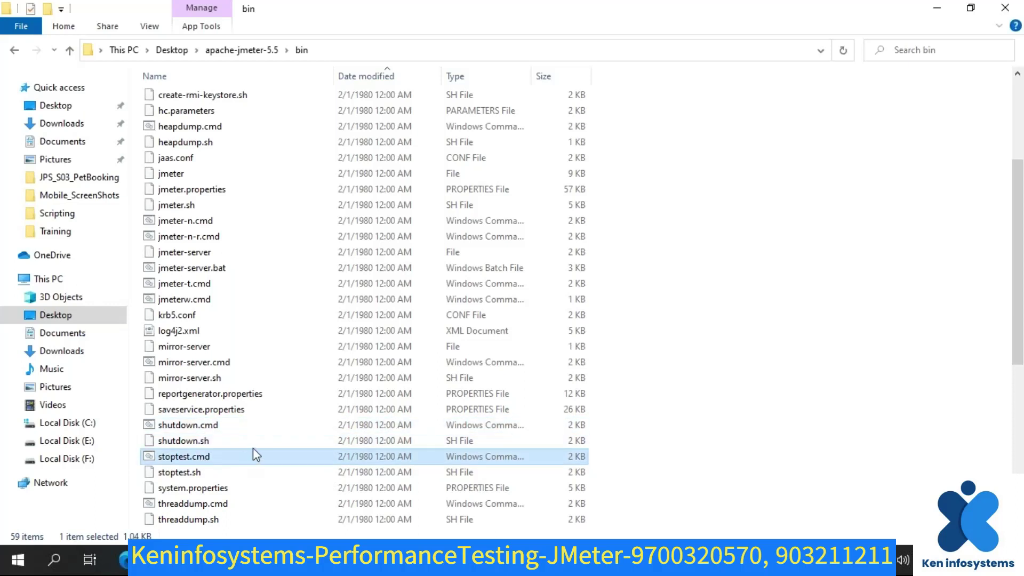
- Look at the shutdown.sh and stoptest.sh scripts in the bin folder and highlight the test's start date and time in Command Prompt
click(184, 442)
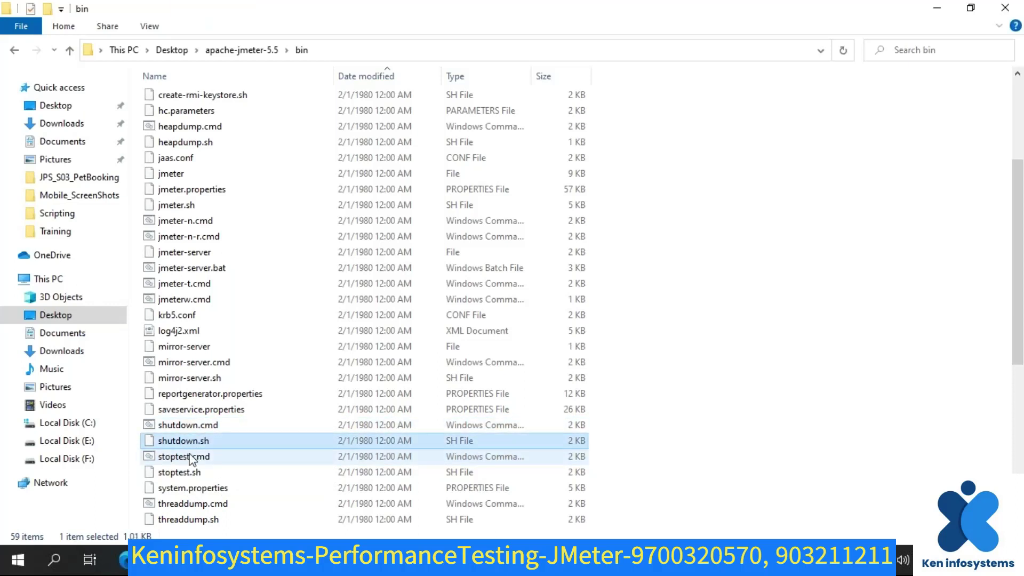
click(178, 475)
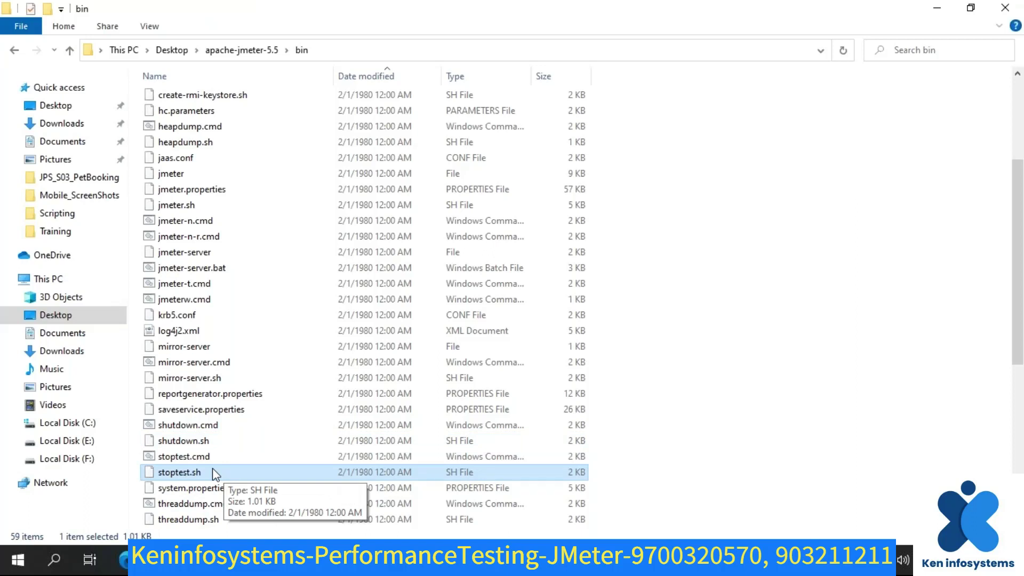
key(alt+Tab)
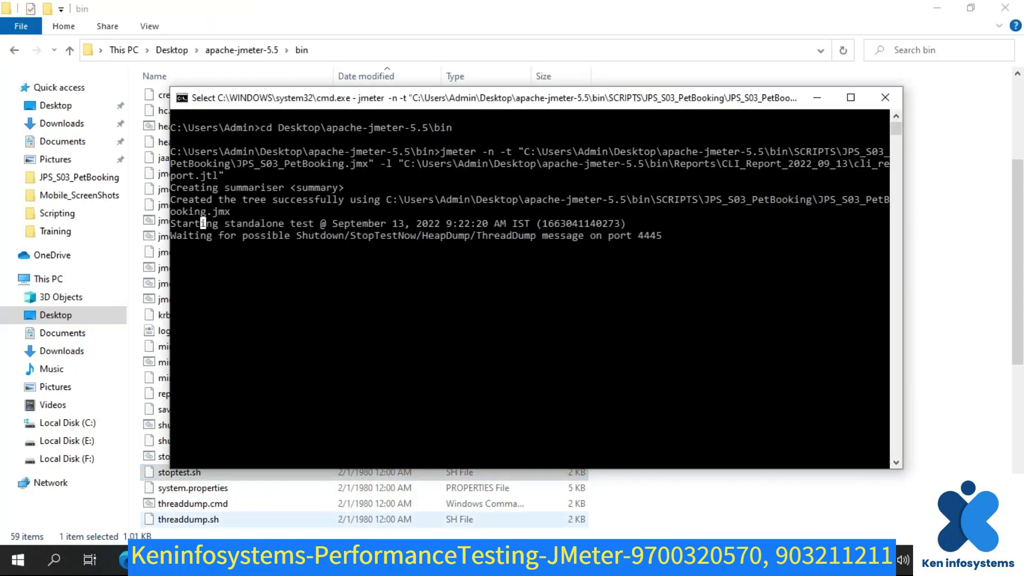
click(335, 322)
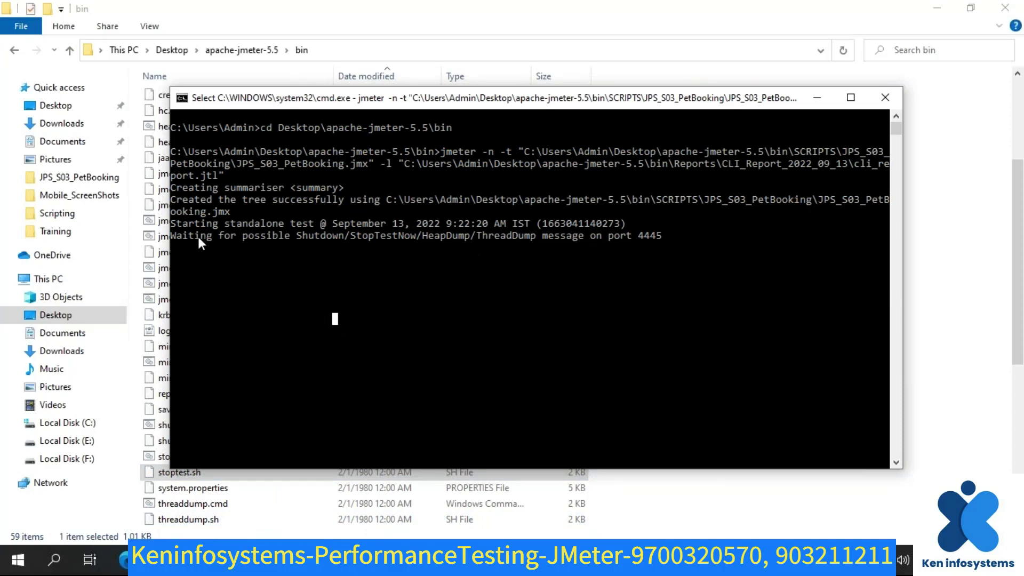
drag(171, 225, 360, 234)
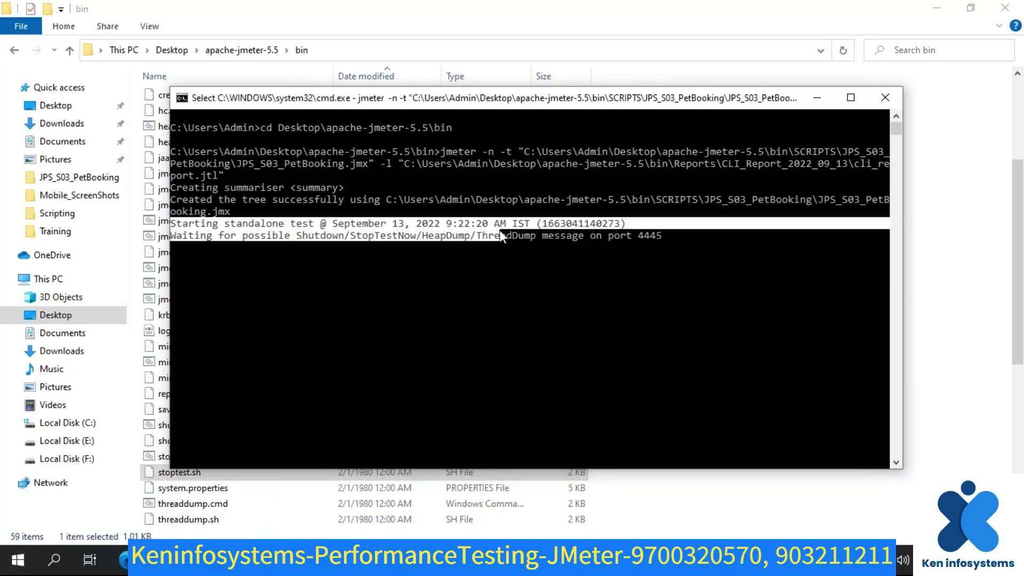
drag(500, 229, 523, 226)
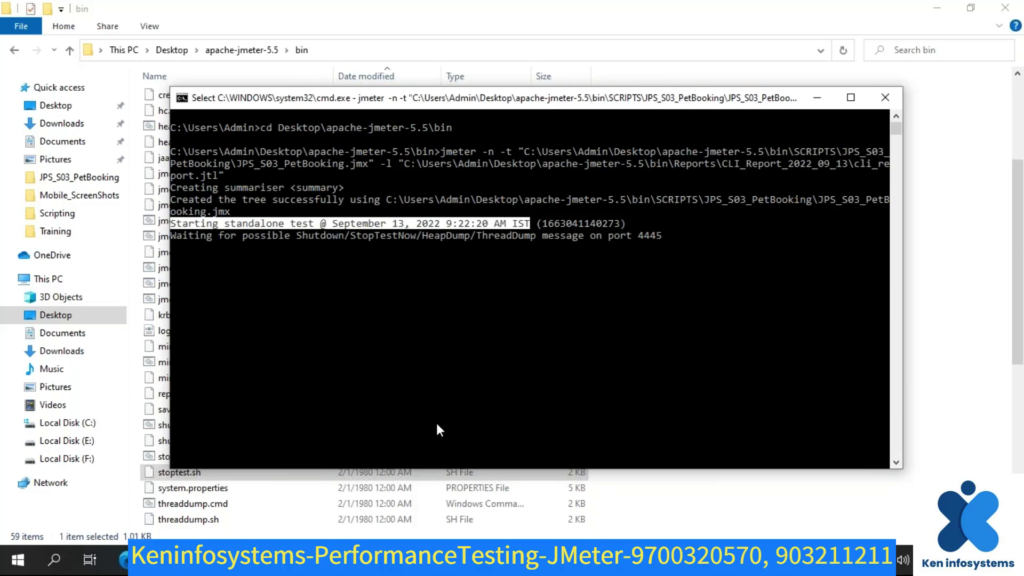
- Check the CLI Mode topics in AJ_CourseContent_v1.doc in Word and return to the running test in Command Prompt
key(alt+Tab)
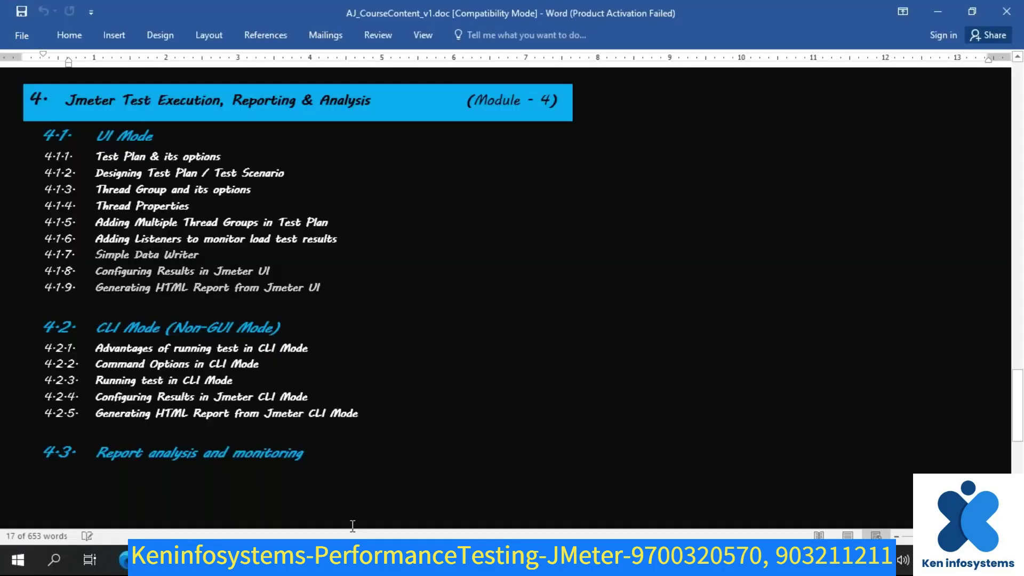
mouse_move(348, 560)
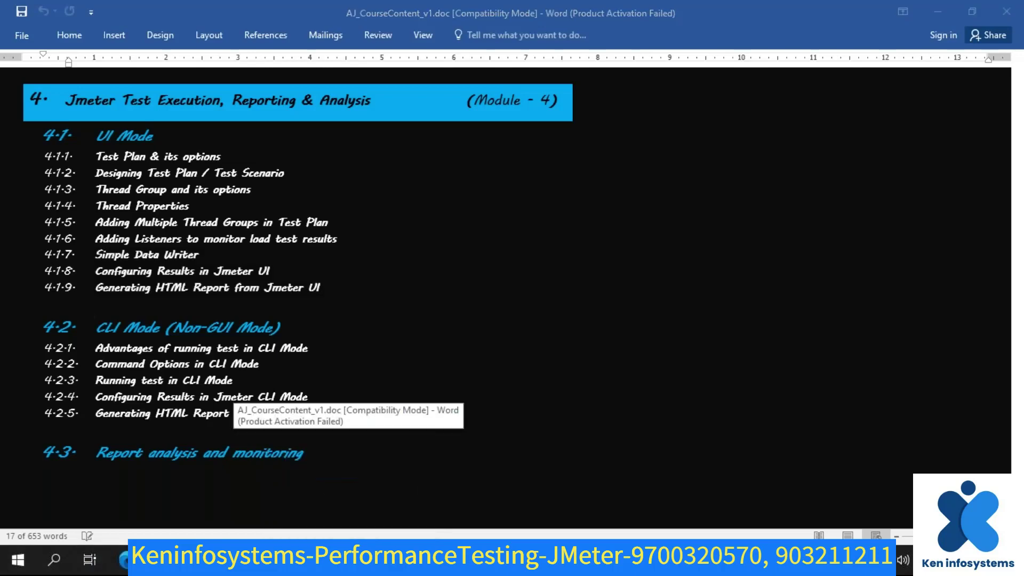
click(348, 560)
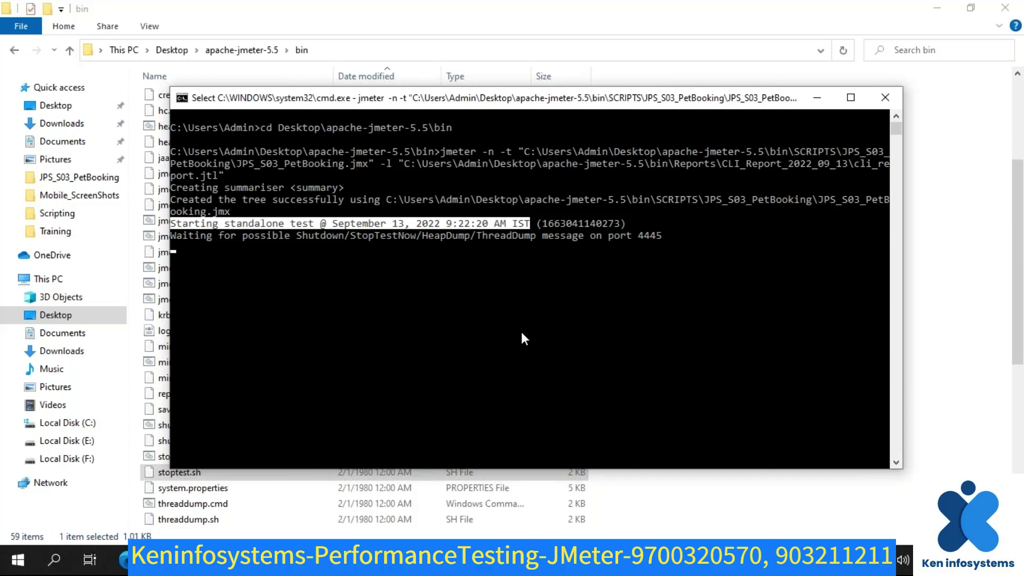
click(1002, 259)
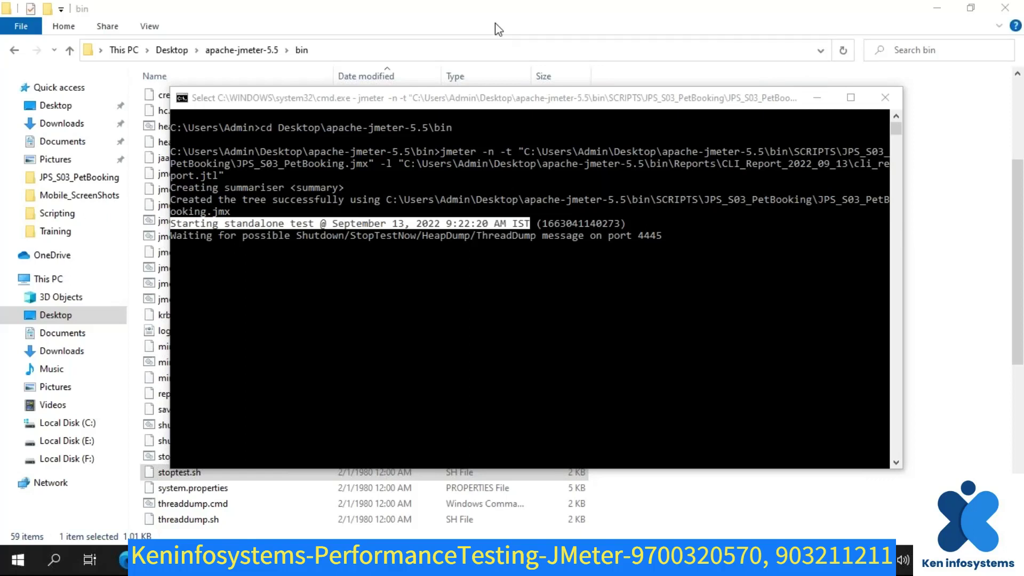
click(610, 356)
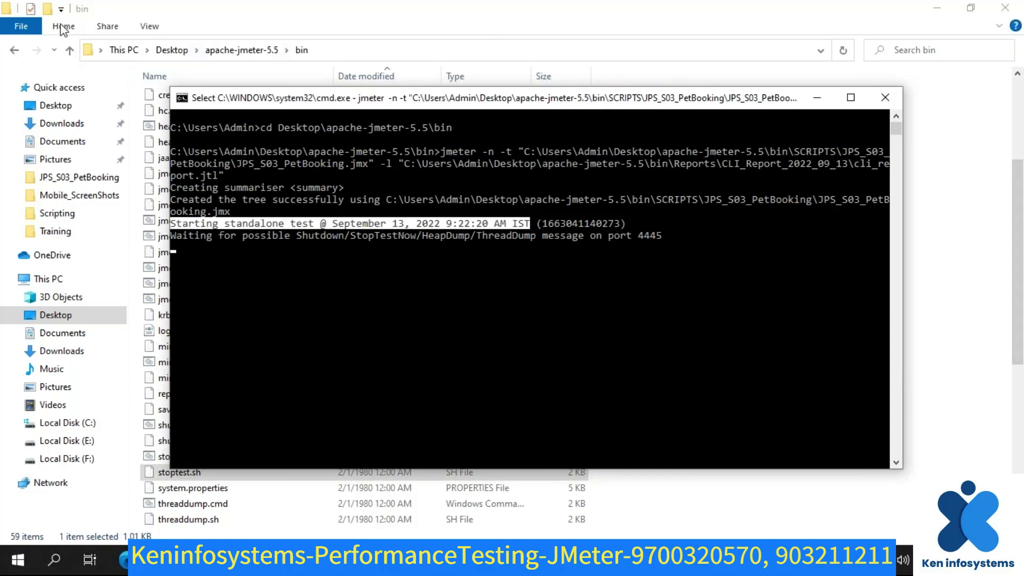
- Search the web in Chrome for "jmeter non gui mode" and open the Getting Started page of the Apache JMeter User's Manual
click(176, 31)
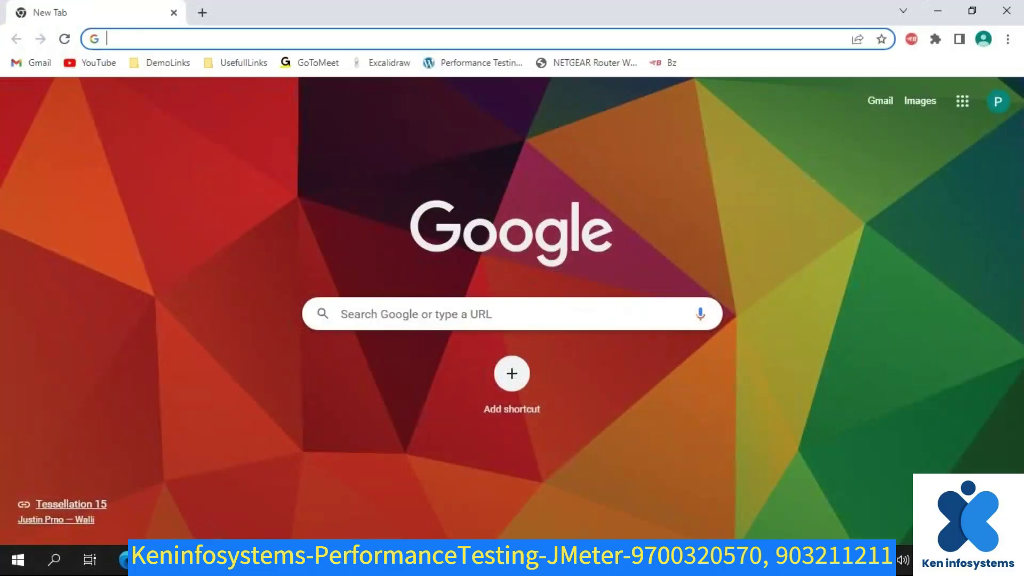
text(jmeter )
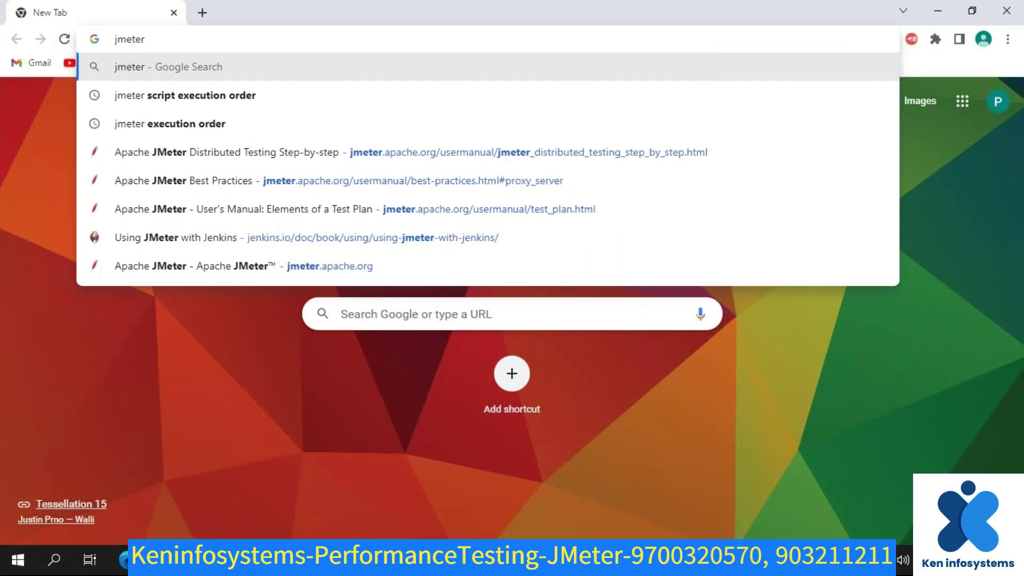
text(nongui mo)
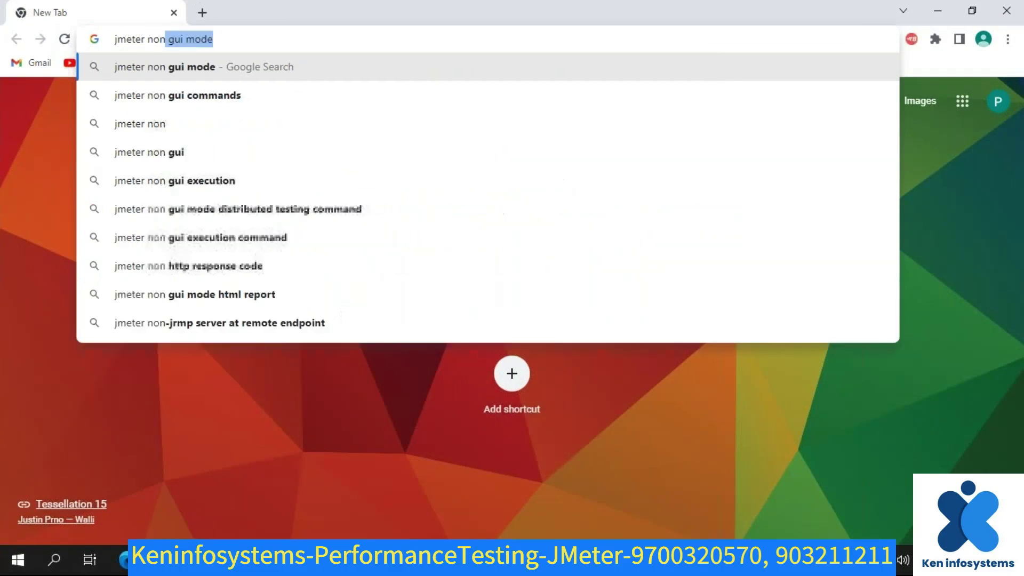
text(de)
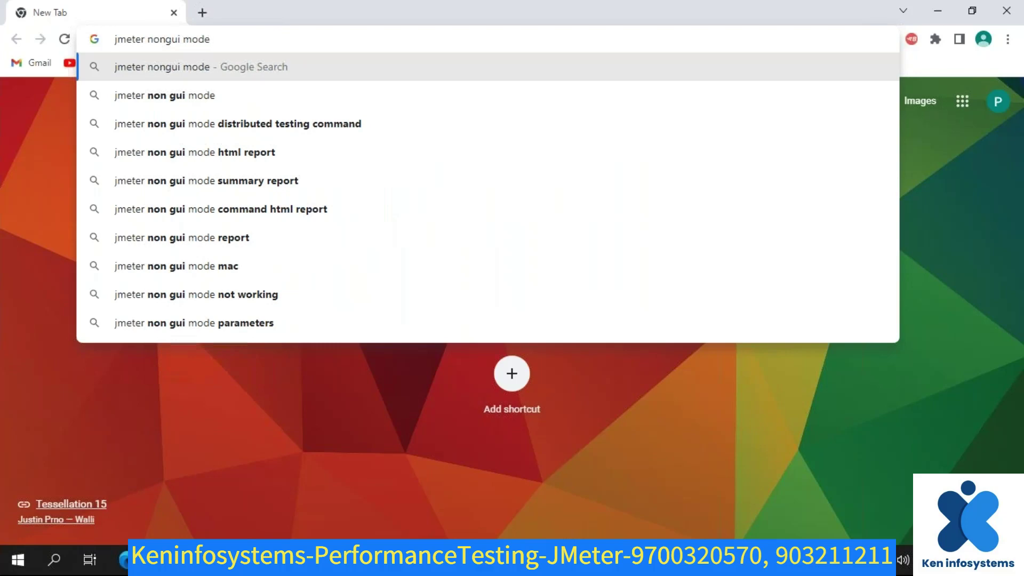
click(215, 96)
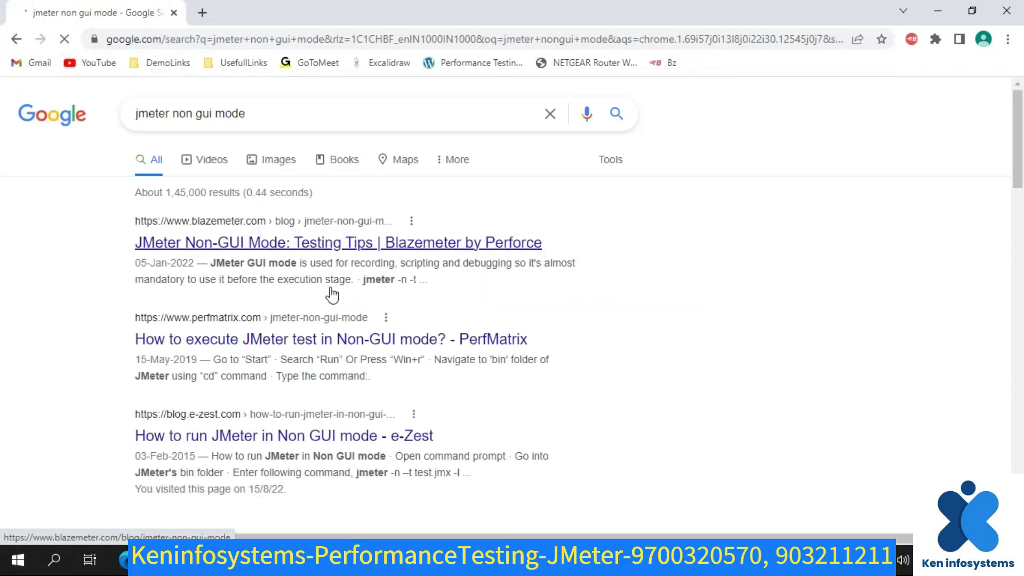
scroll(333, 295, down, 5)
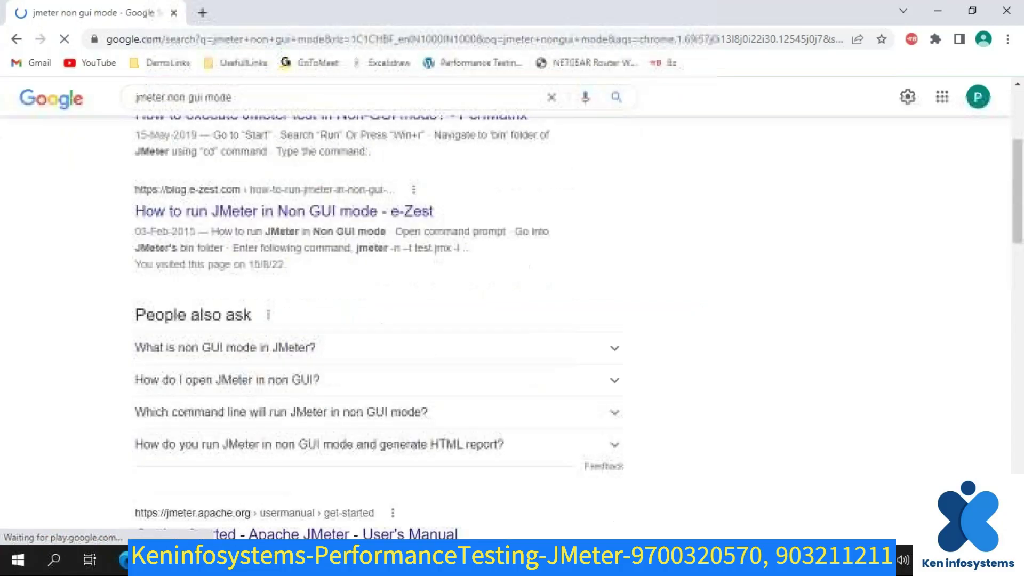
scroll(332, 295, down, 5)
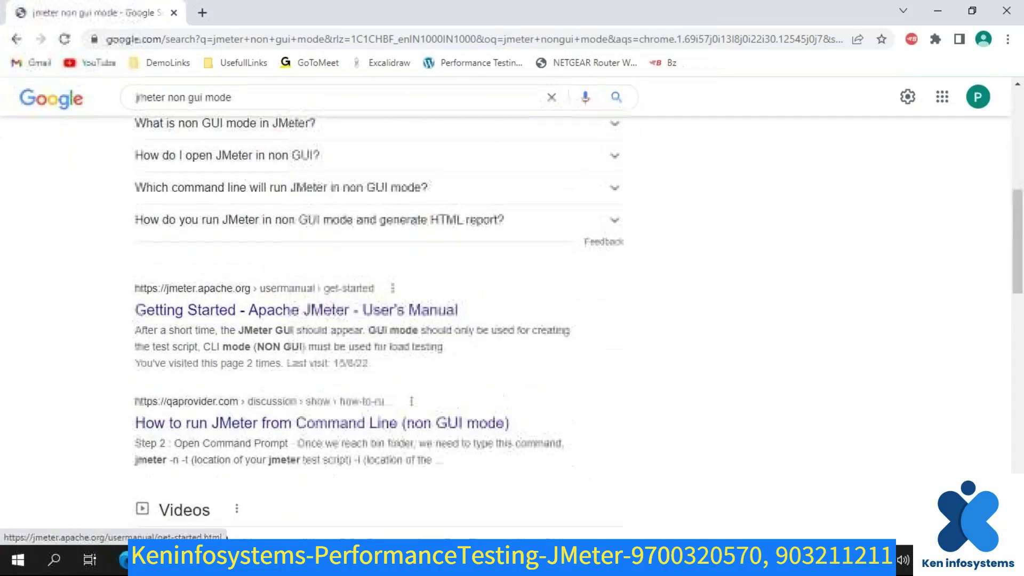
click(203, 318)
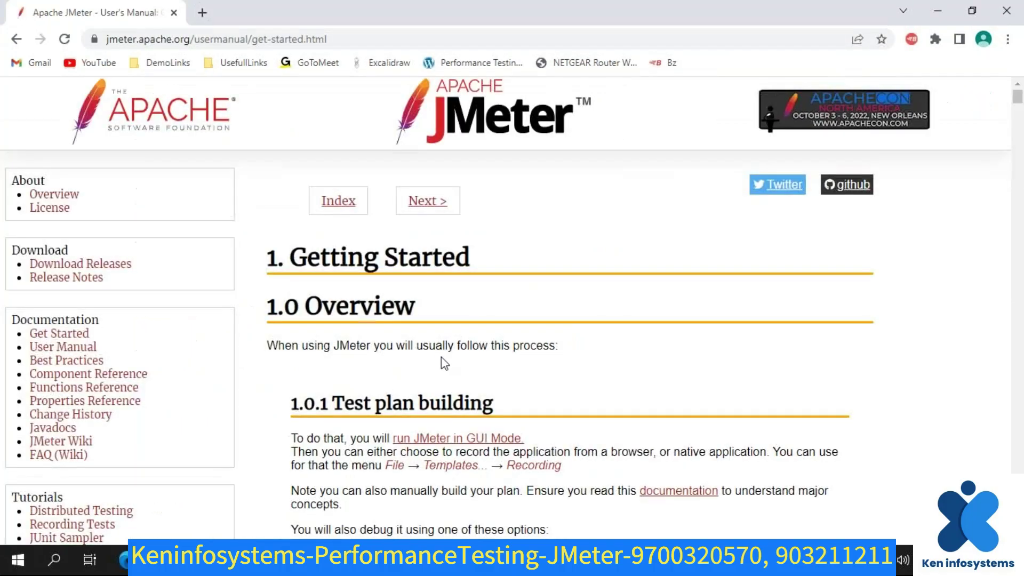
- Look through the Getting Started page for the running-JMeter section, including the CLI mode guidance and the shutdown and stoptest script descriptions
scroll(441, 357, down, 3)
scroll(440, 356, down, 20)
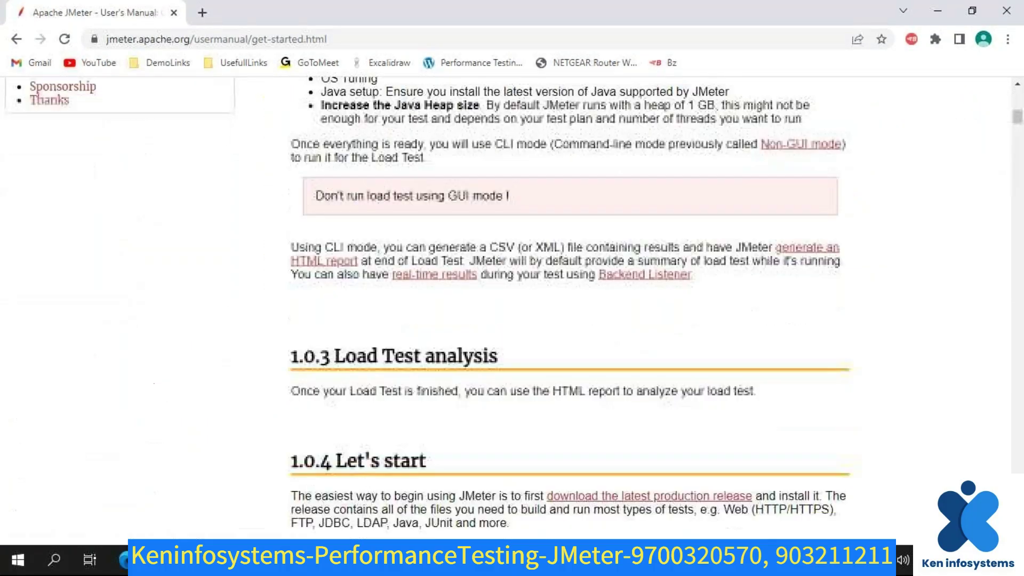
scroll(443, 372, down, 15)
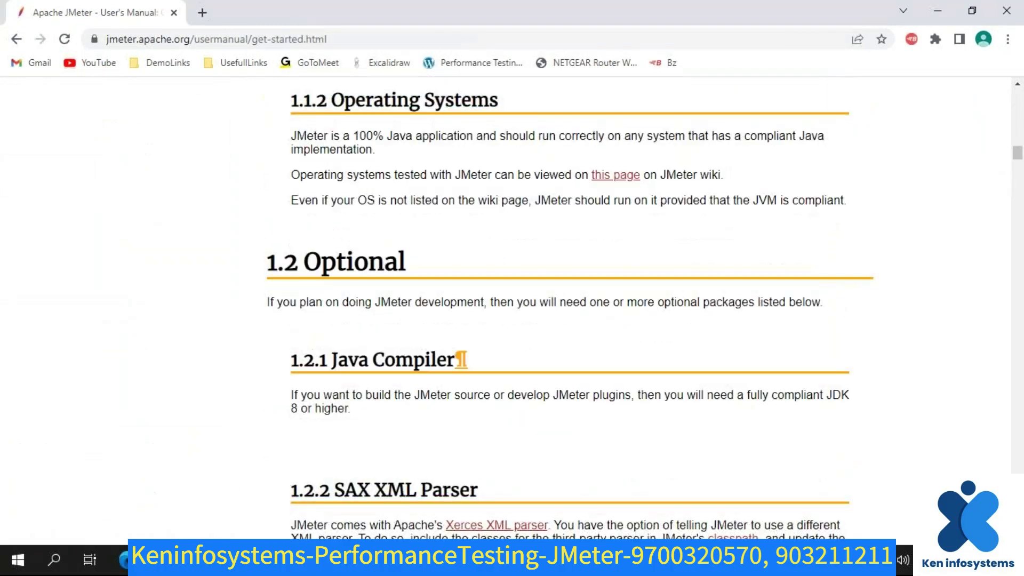
scroll(442, 372, down, 15)
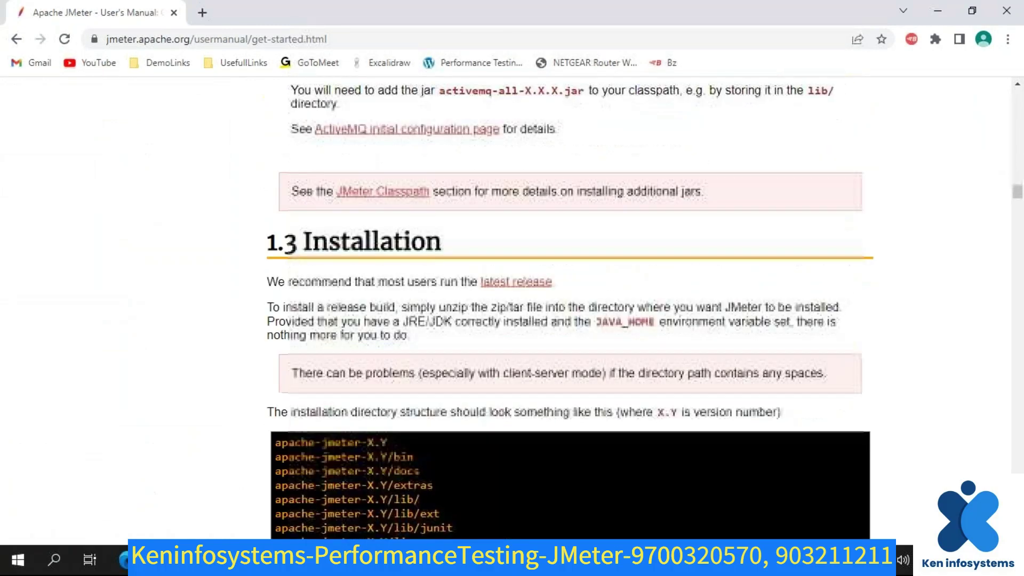
scroll(571, 310, down, 5)
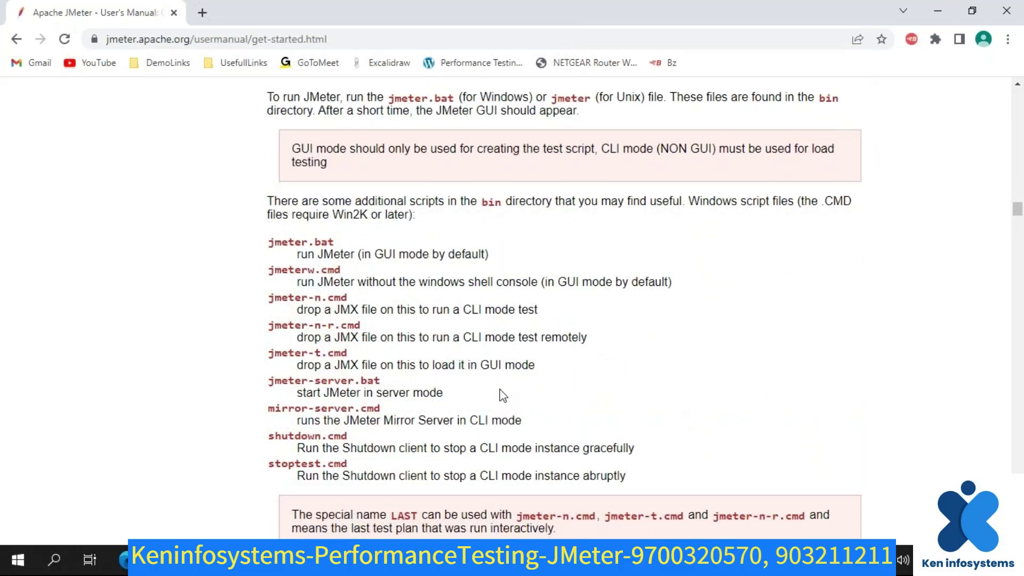
scroll(503, 395, down, 10)
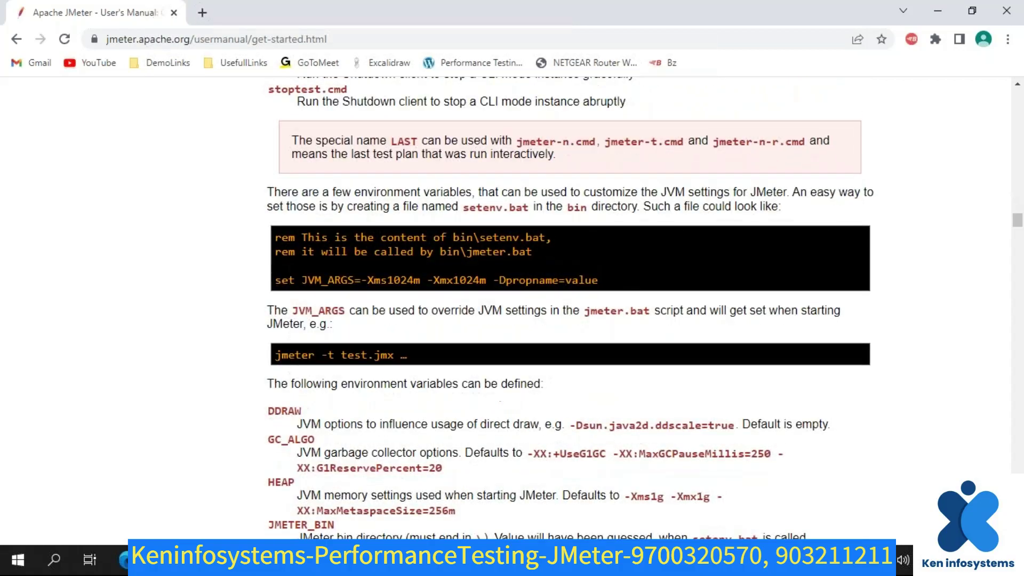
scroll(512, 307, down, 12)
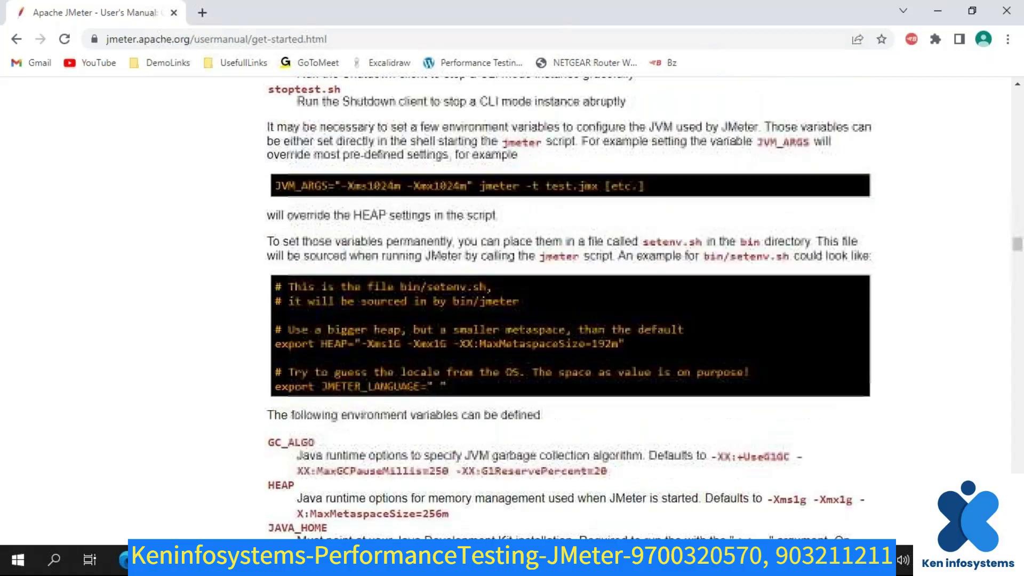
scroll(512, 307, down, 8)
scroll(512, 307, up, 20)
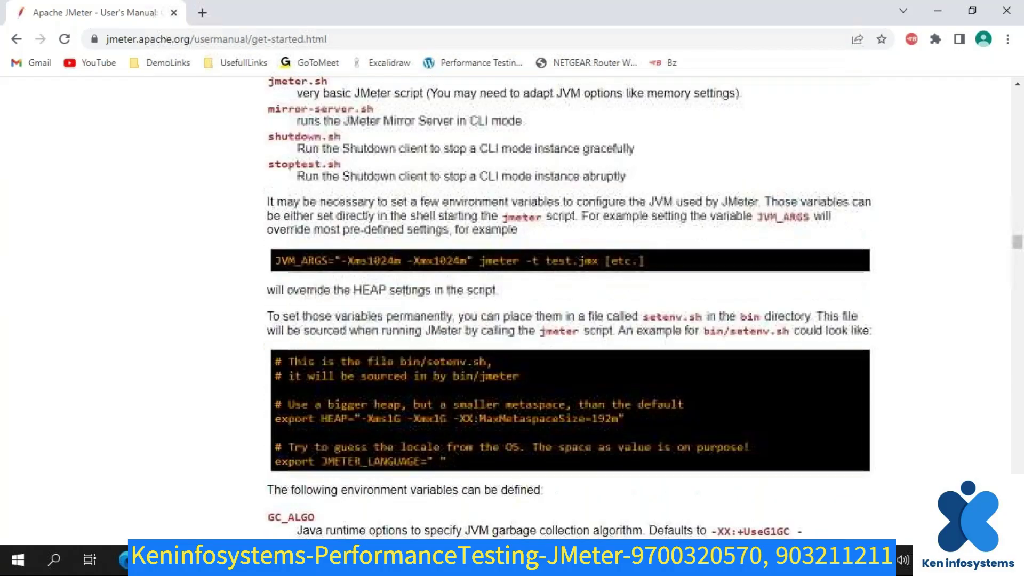
scroll(496, 394, up, 20)
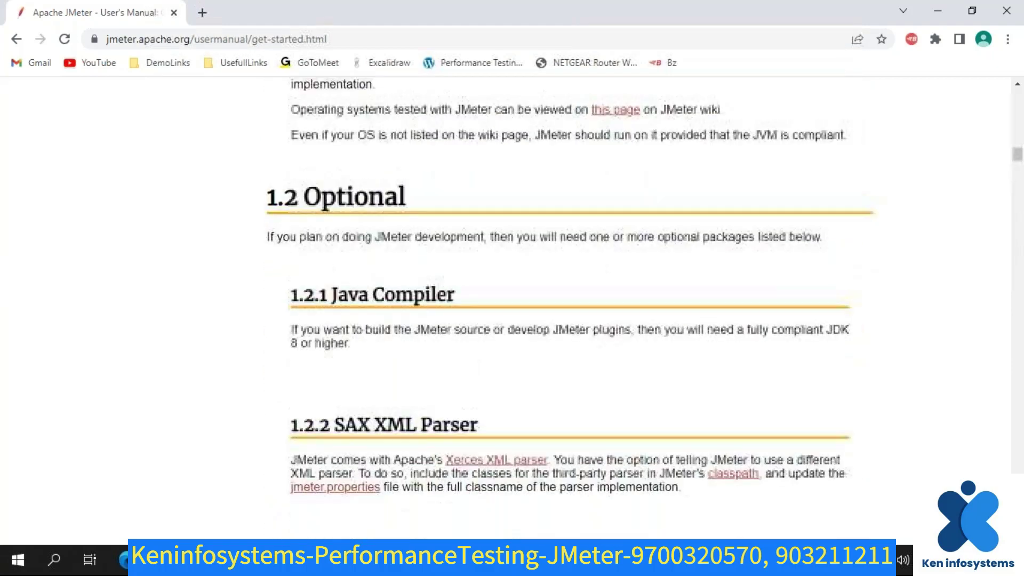
scroll(496, 395, up, 10)
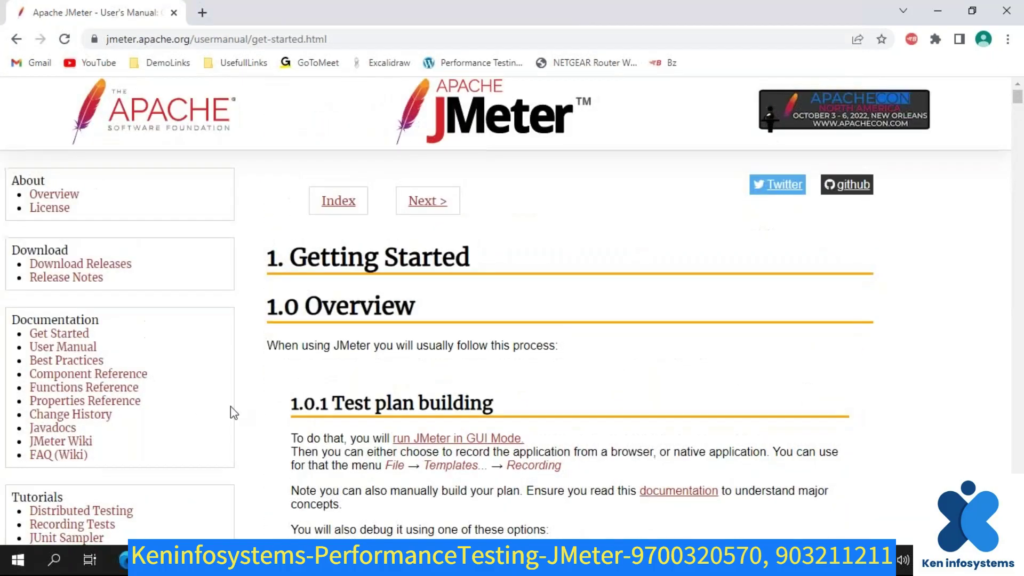
- Open the Best Practices page of the JMeter manual and look through its resource-reduction and BeanShell sections
click(54, 360)
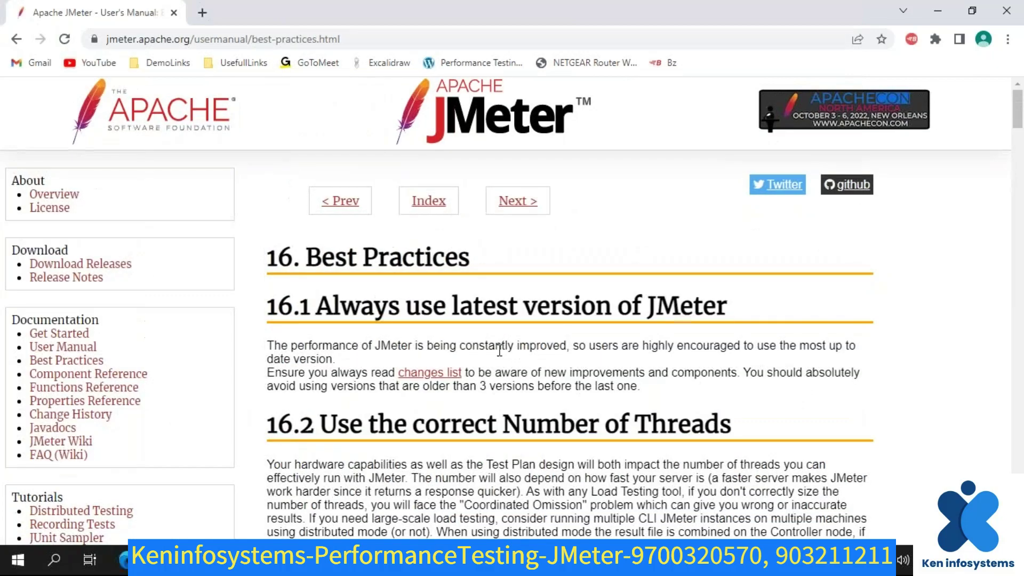
scroll(496, 347, down, 15)
scroll(502, 357, down, 10)
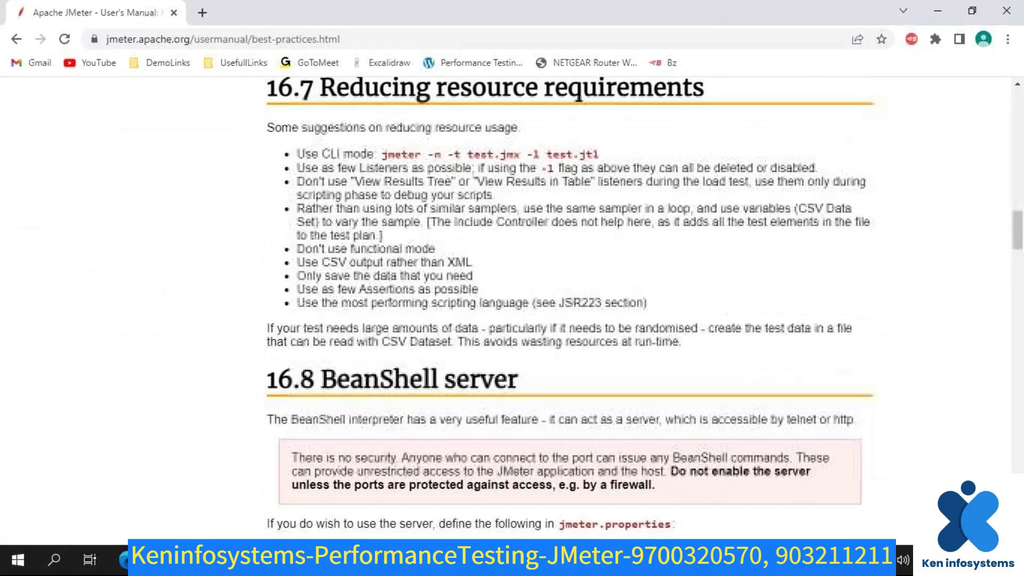
scroll(502, 357, down, 15)
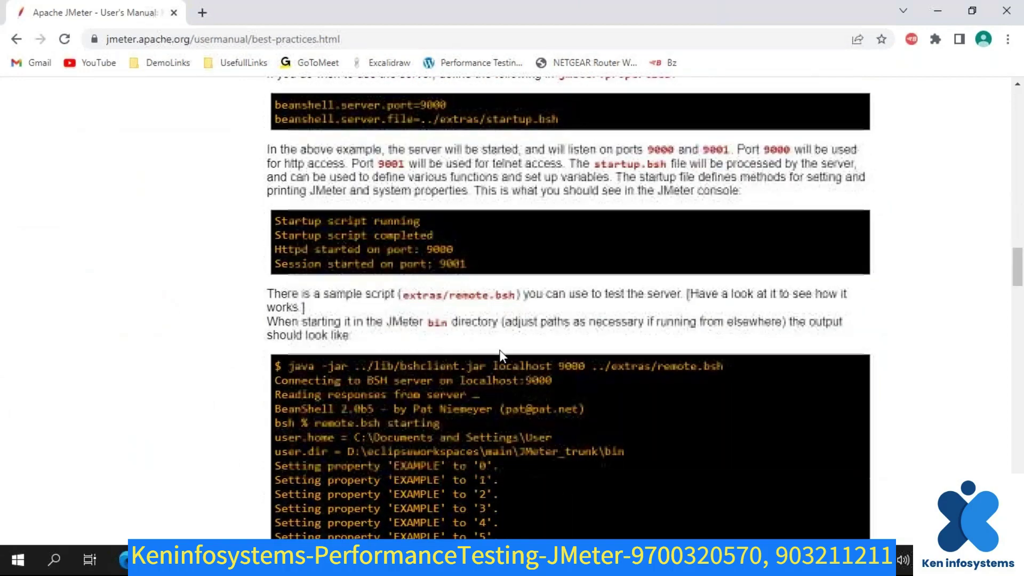
scroll(502, 357, down, 8)
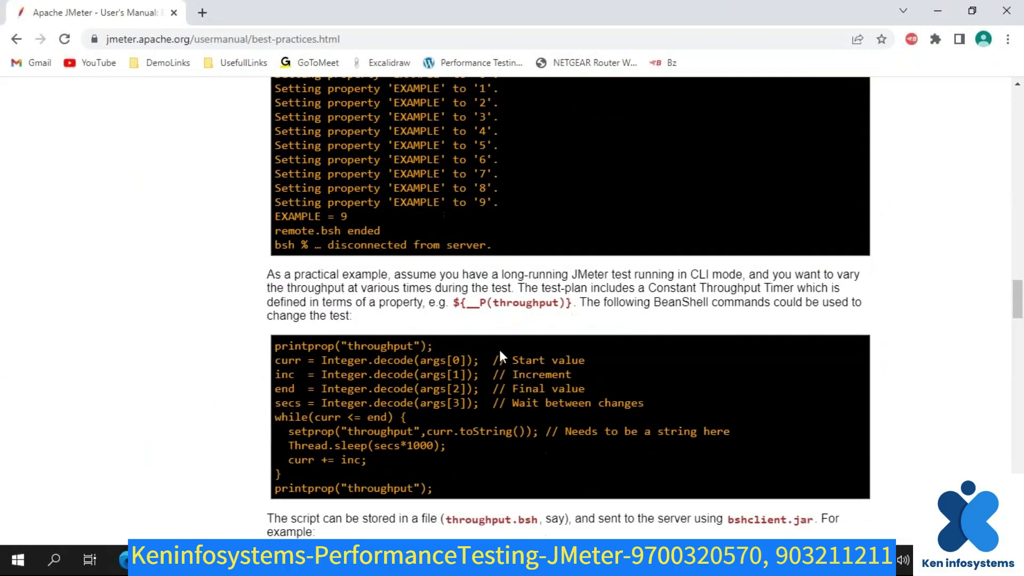
scroll(502, 357, down, 1)
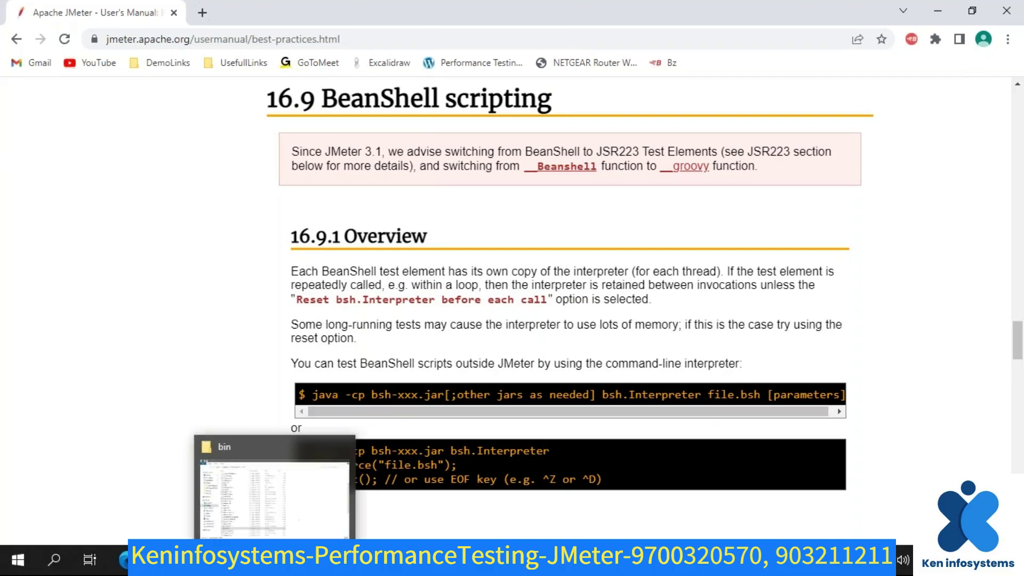
- Switch to File Explorer and open the Delete folder on the Desktop
click(274, 560)
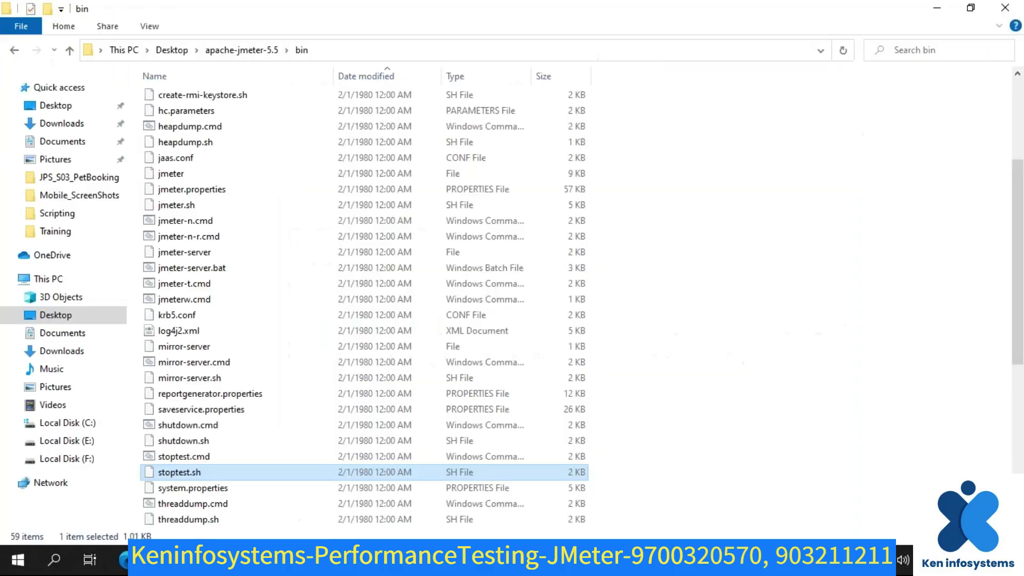
click(51, 316)
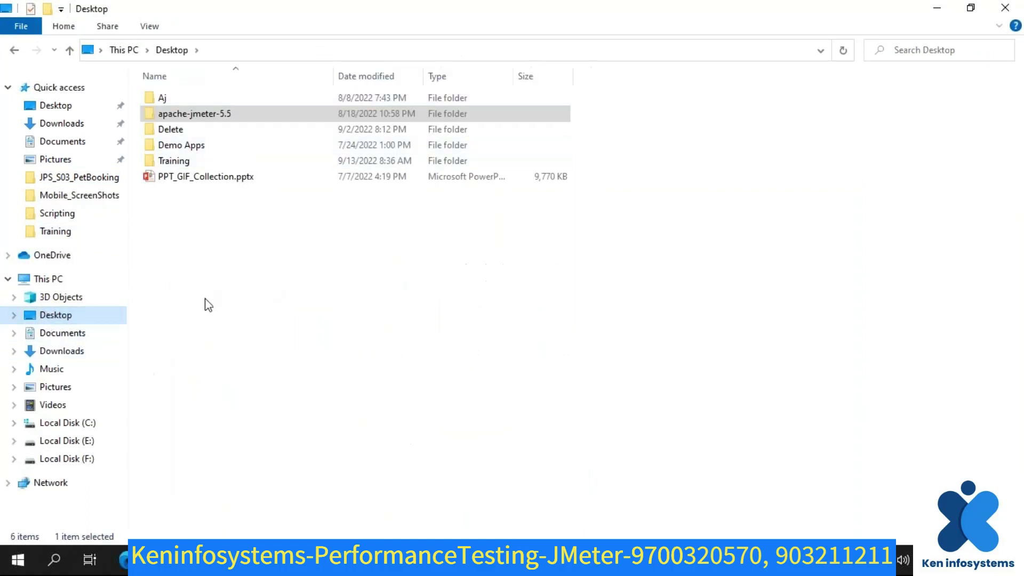
double_click(160, 130)
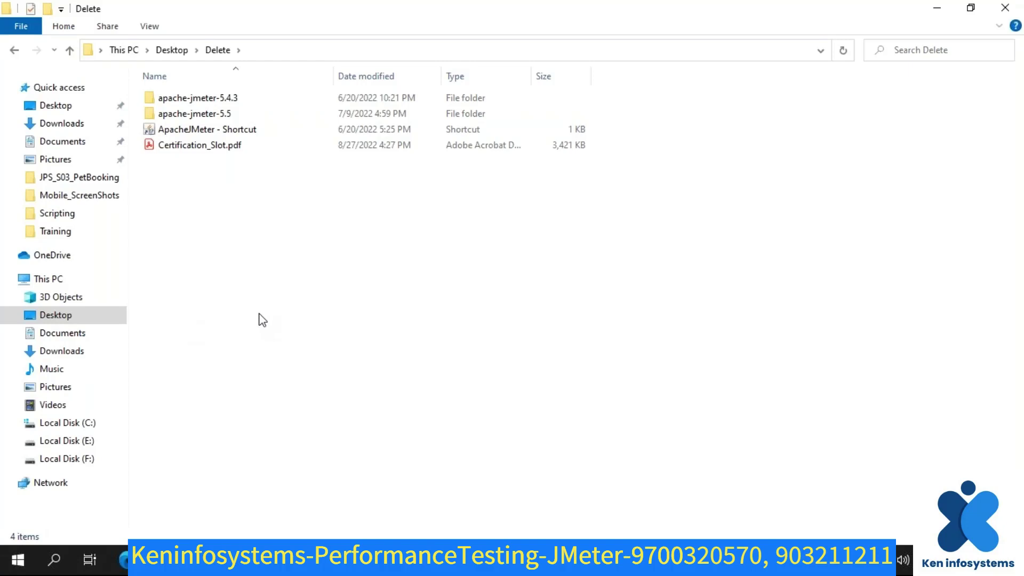
- Create a new folder named ABC inside the Delete folder
right_click(229, 275)
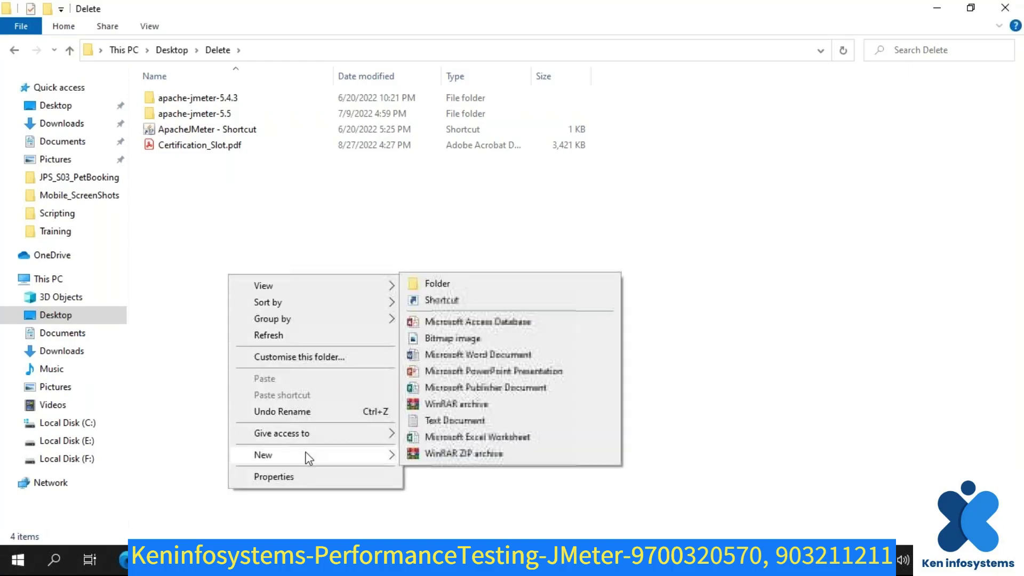
right_click(277, 241)
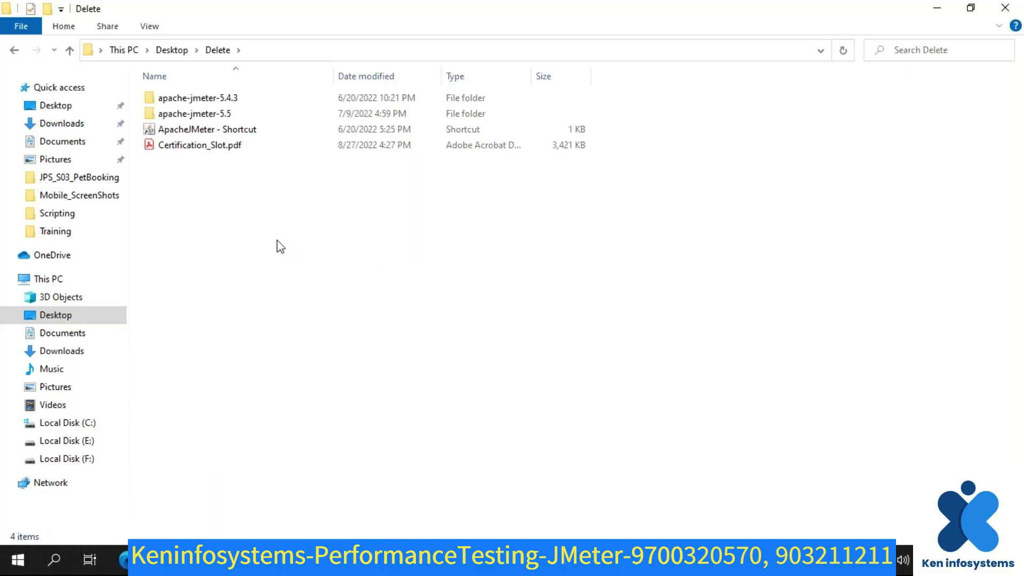
mouse_move(356, 422)
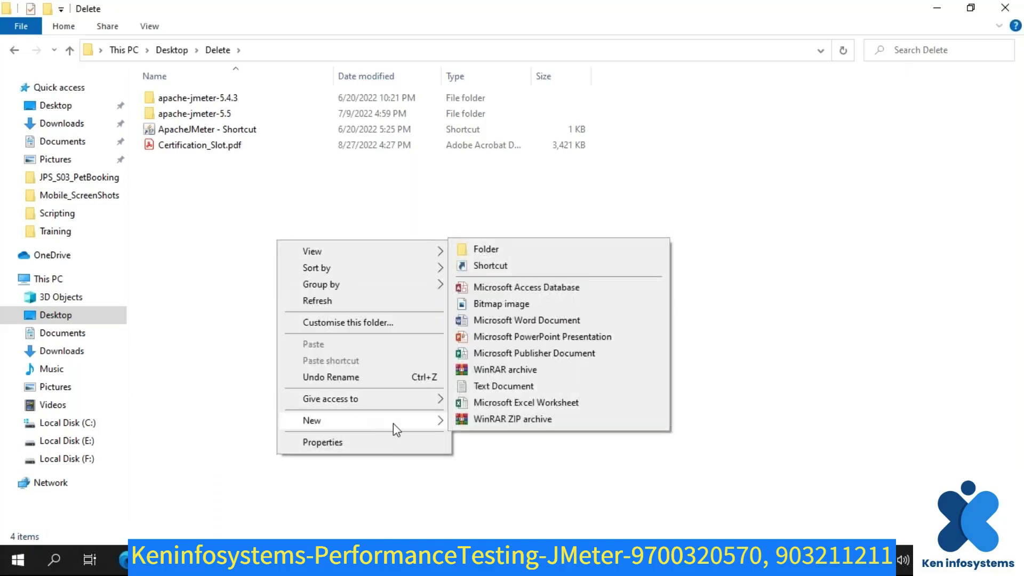
click(501, 249)
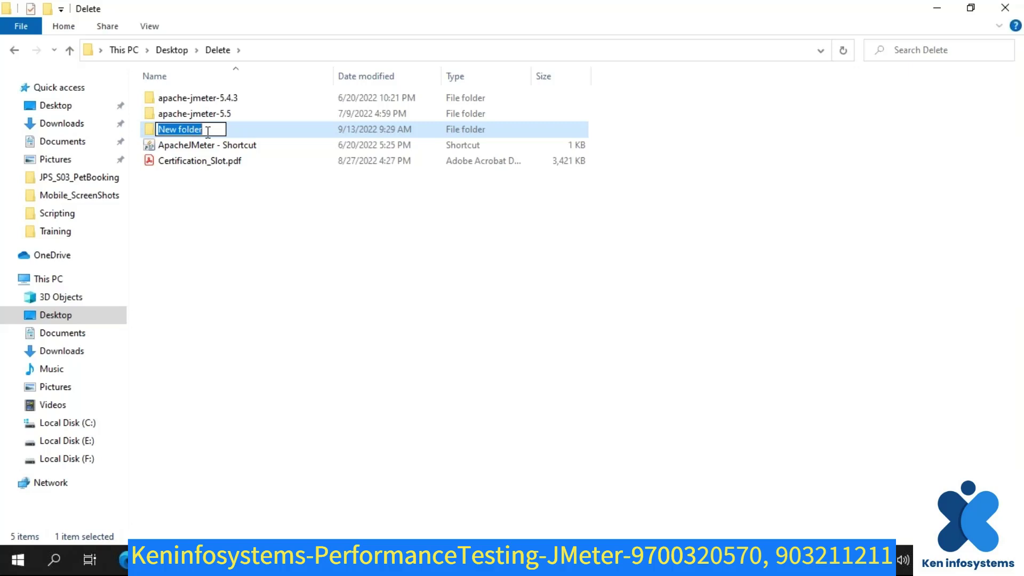
text(ABC)
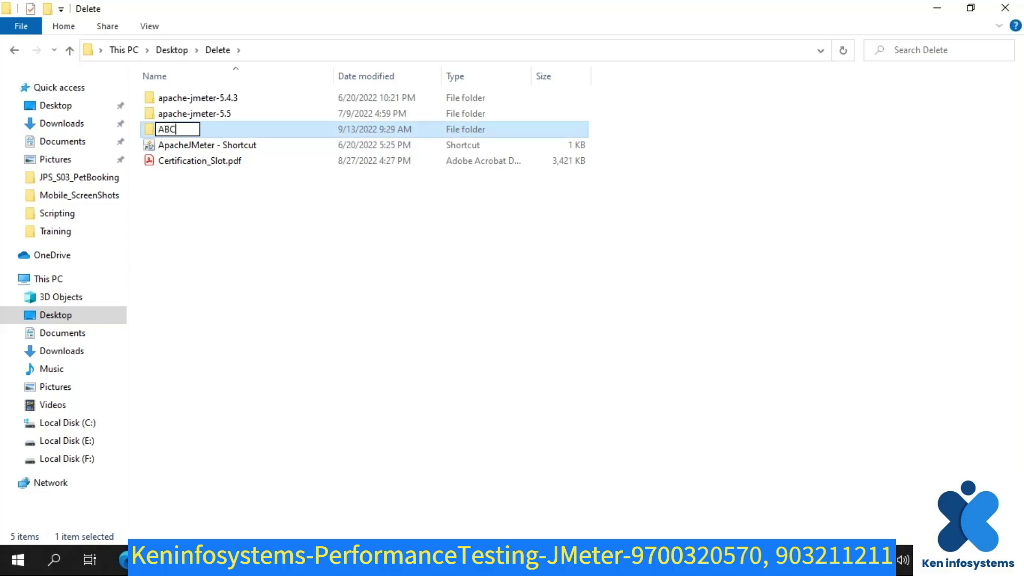
key(Return)
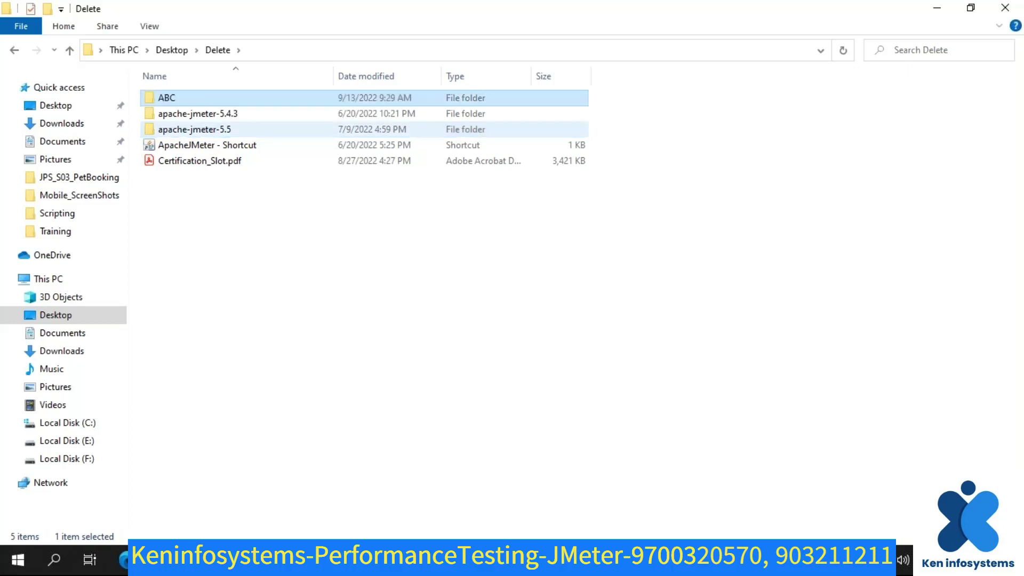
click(195, 226)
click(207, 100)
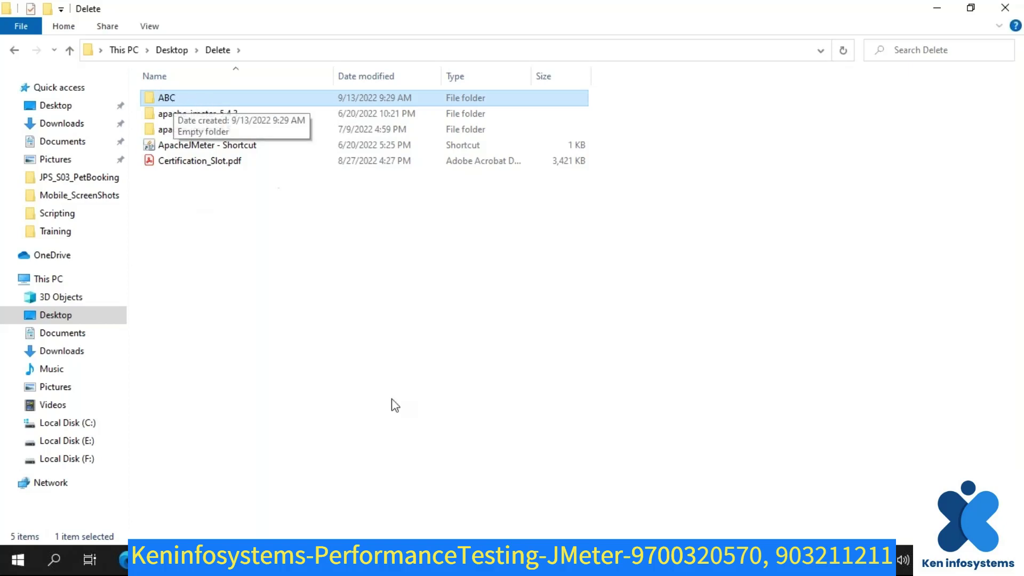
click(332, 355)
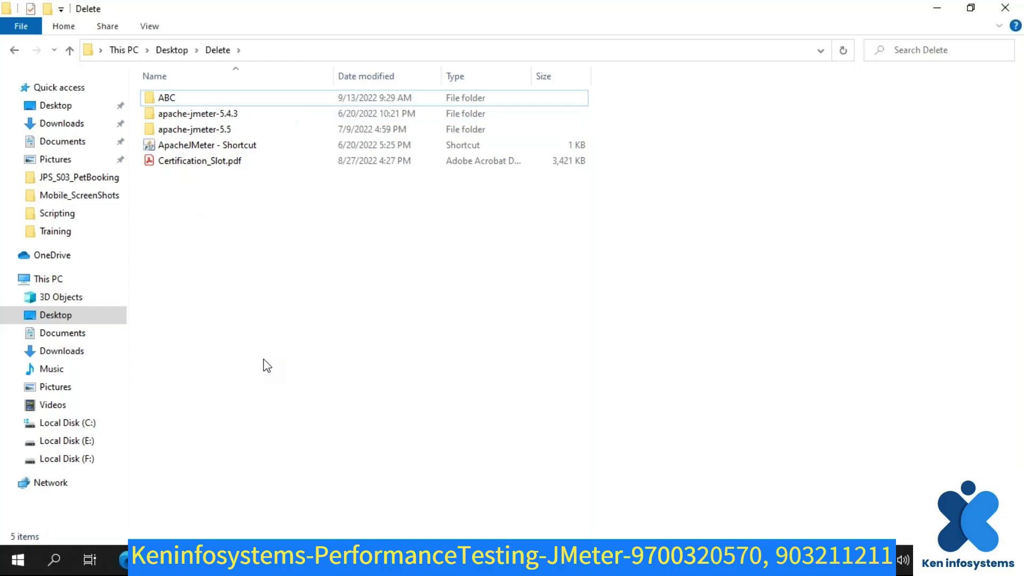
- Check the running JMeter test in its Command Prompt window, then minimise that window
mouse_move(387, 561)
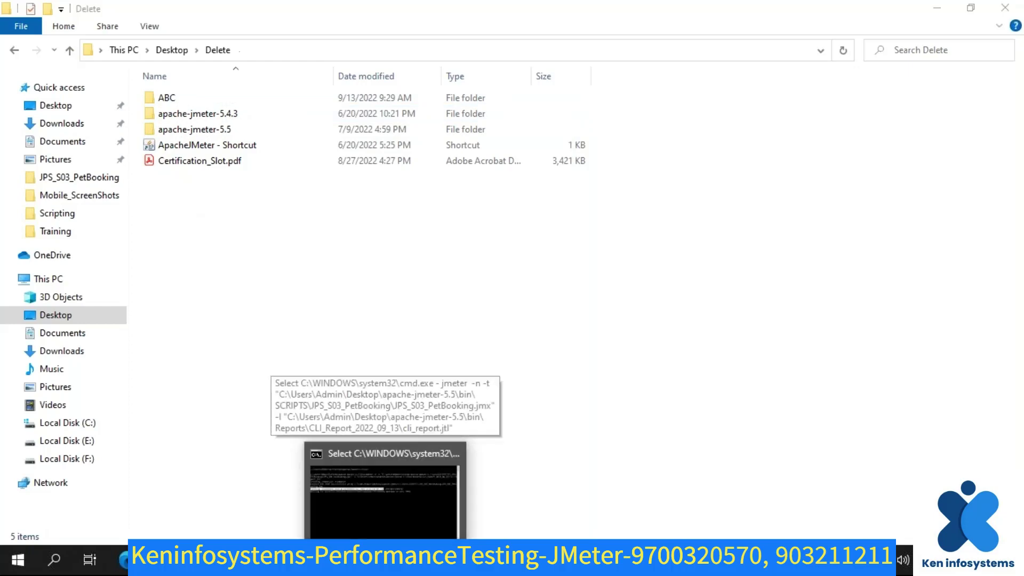
click(386, 493)
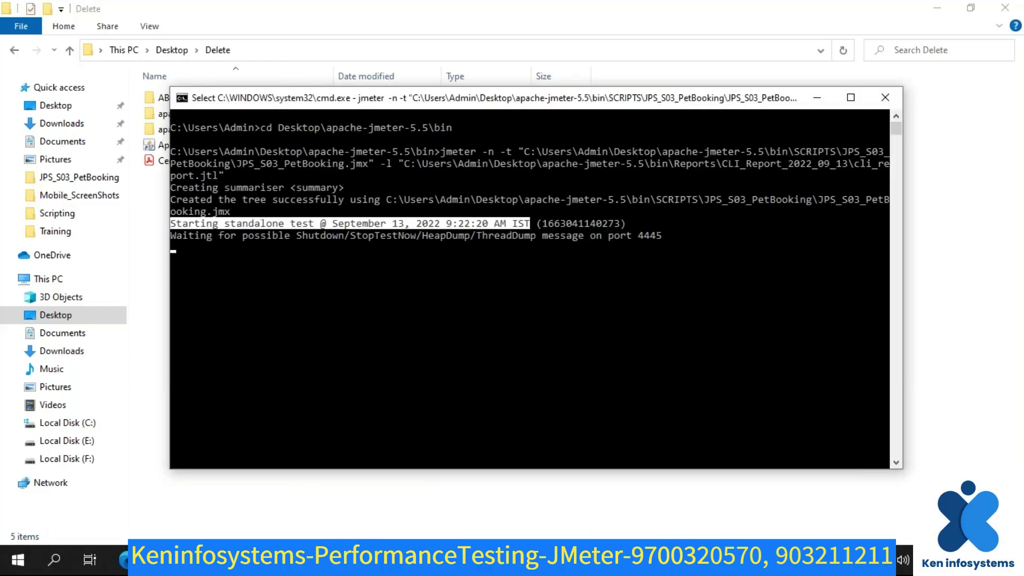
click(387, 323)
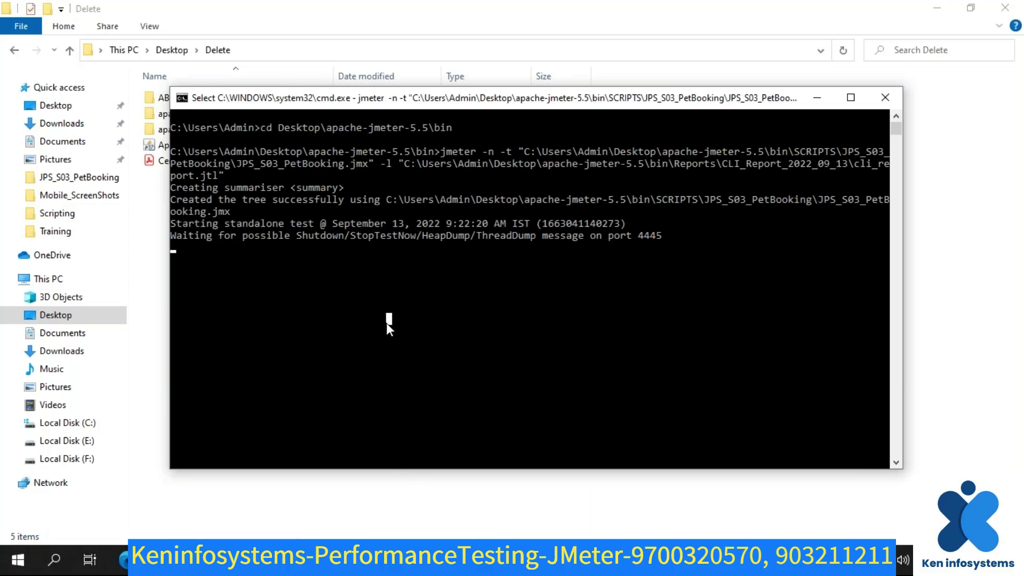
click(811, 96)
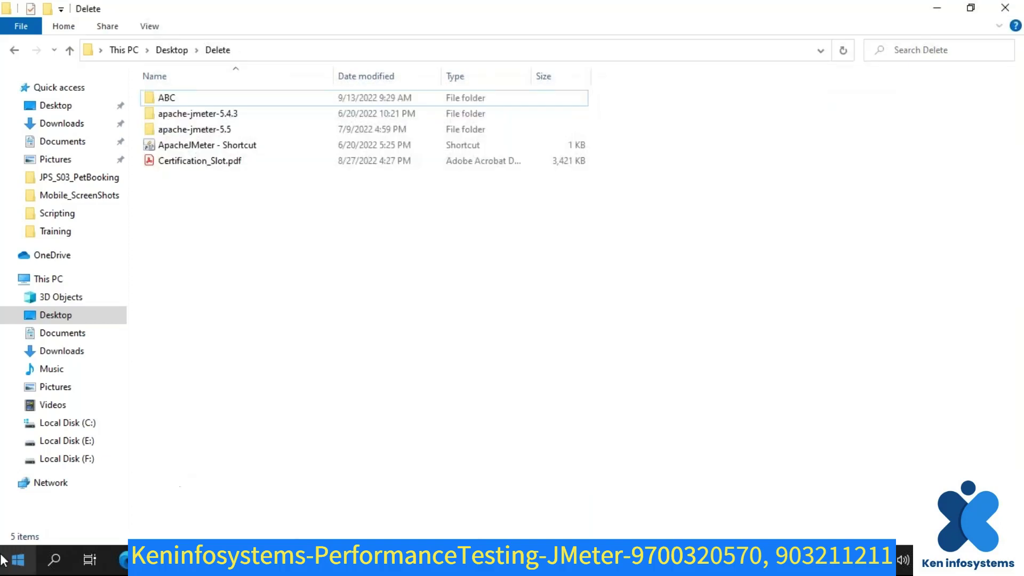
- Open a second Command Prompt window and place it below the ABC folder entry, keeping the folder list in view
key(super+r)
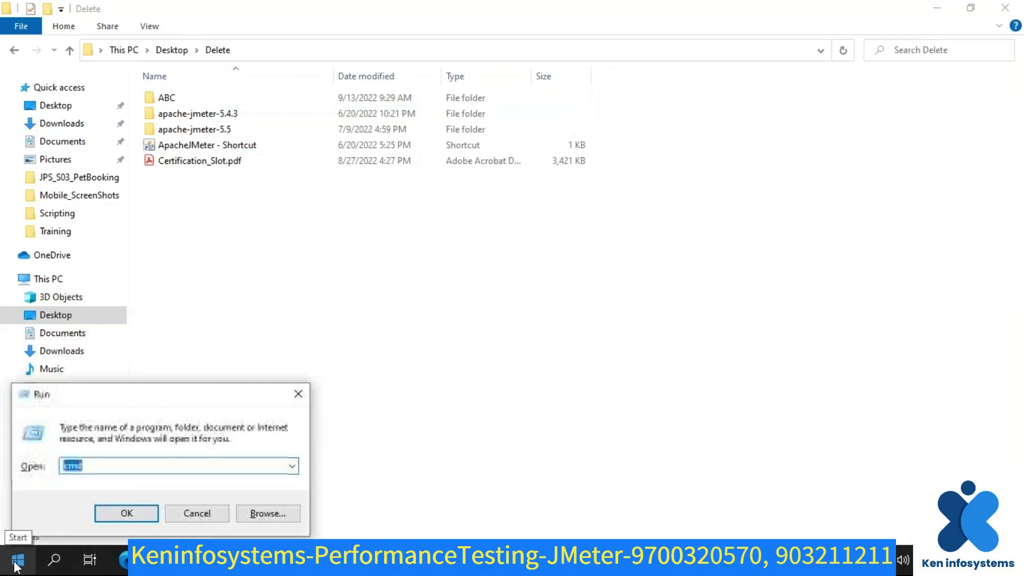
key(Return)
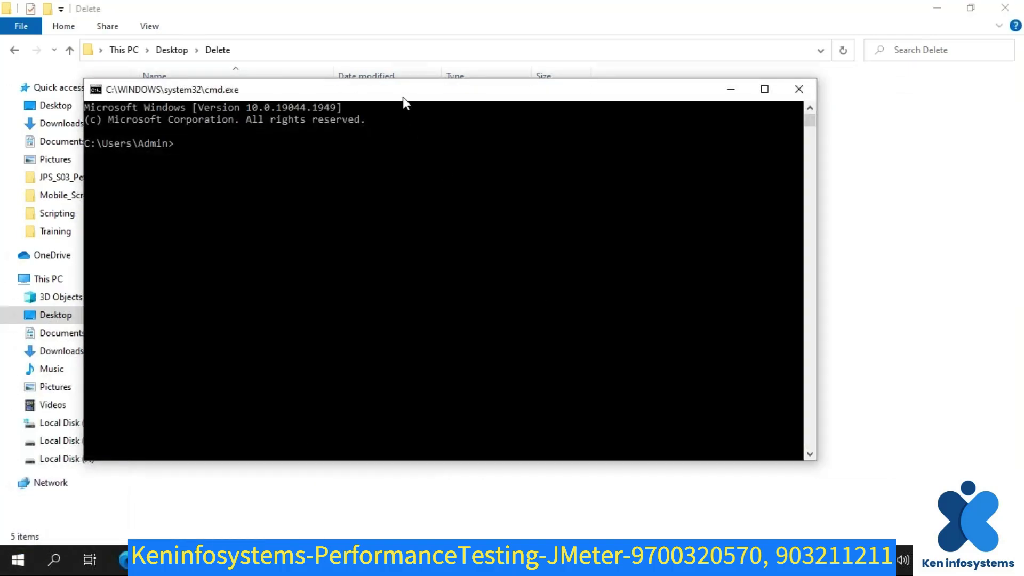
drag(409, 91, 466, 221)
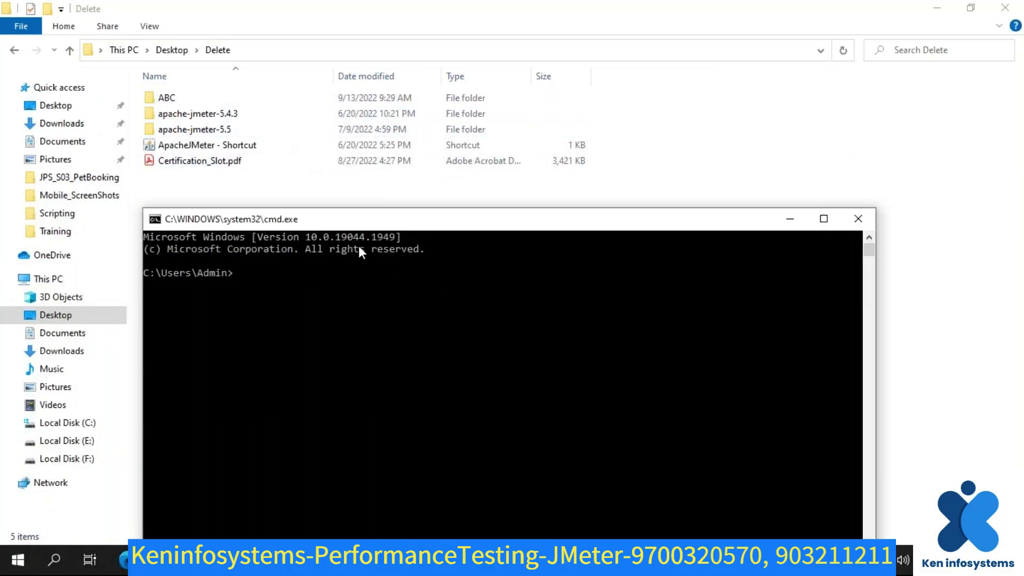
drag(467, 224, 465, 179)
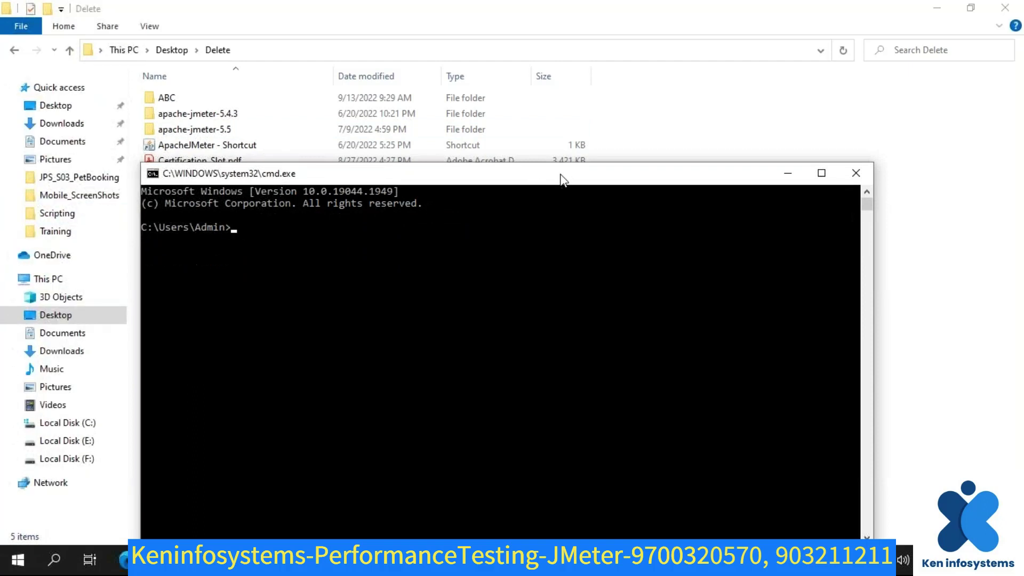
drag(561, 176, 558, 131)
drag(469, 133, 475, 174)
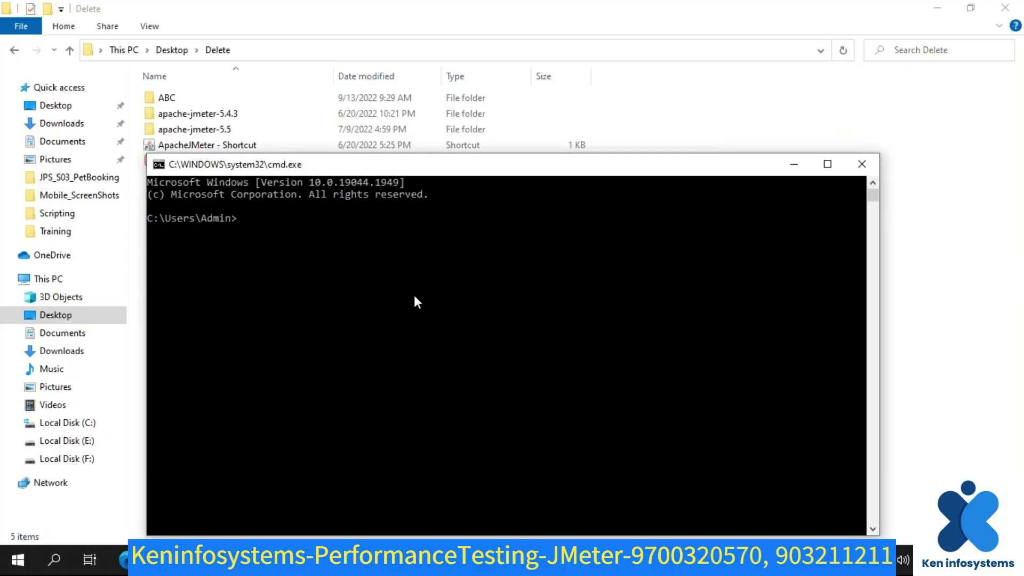
mouse_move(464, 169)
mouse_down()
mouse_move(468, 140)
mouse_move(468, 159)
mouse_up()
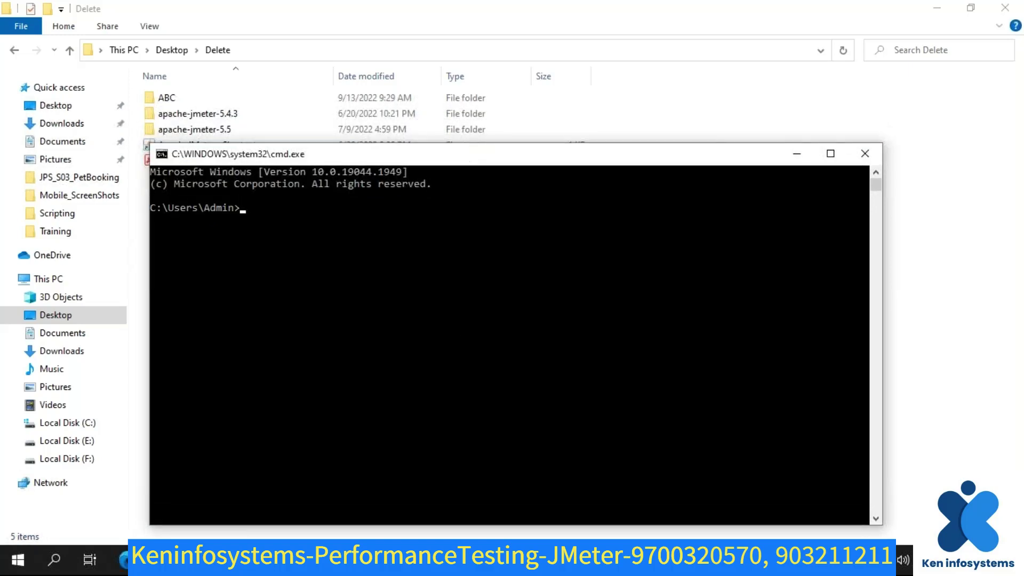
- Switch to Chrome and search Google in a new tab for "windows command to create directory"
key(alt+Tab)
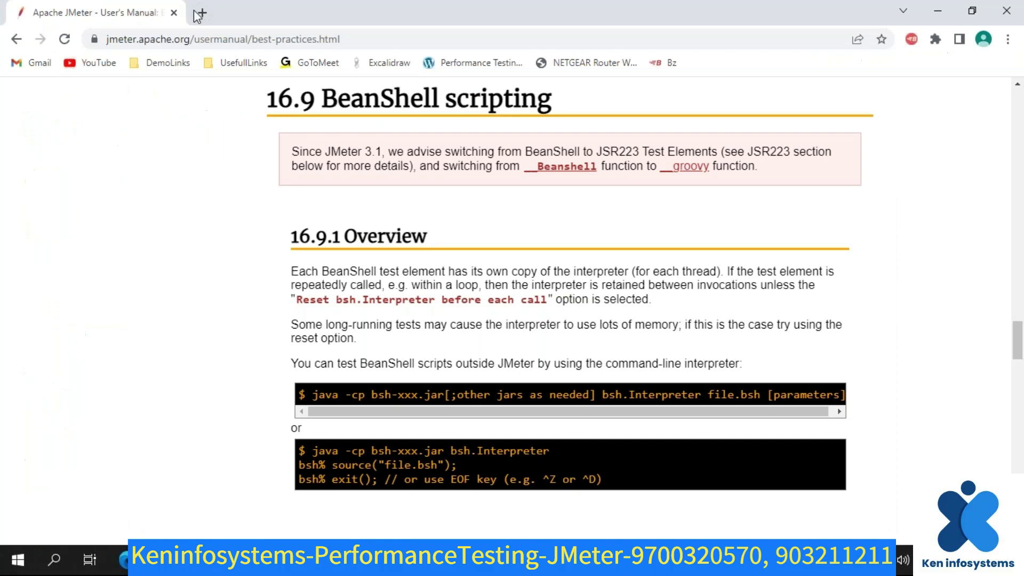
key(ctrl+t)
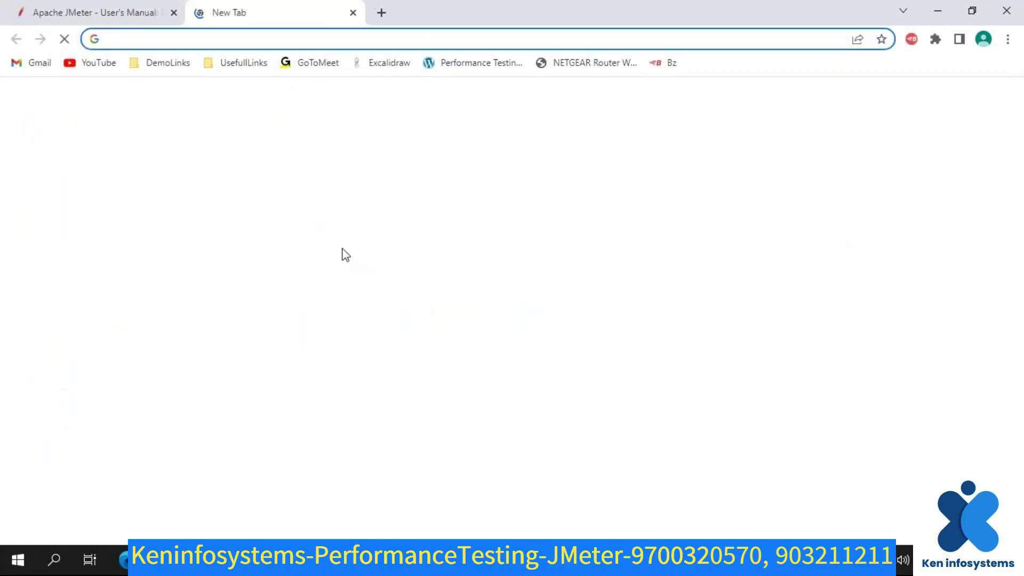
click(367, 319)
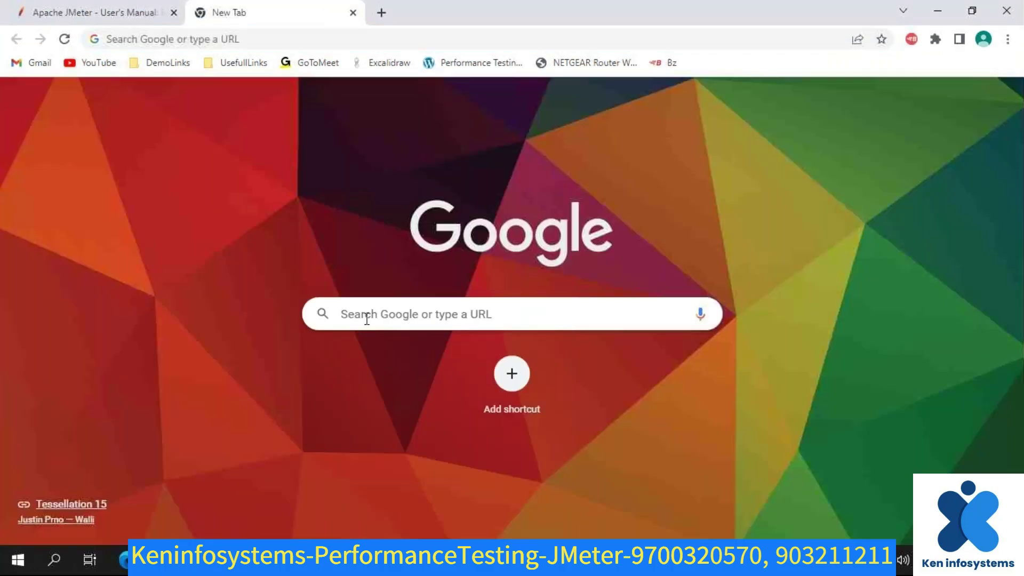
text(windos)
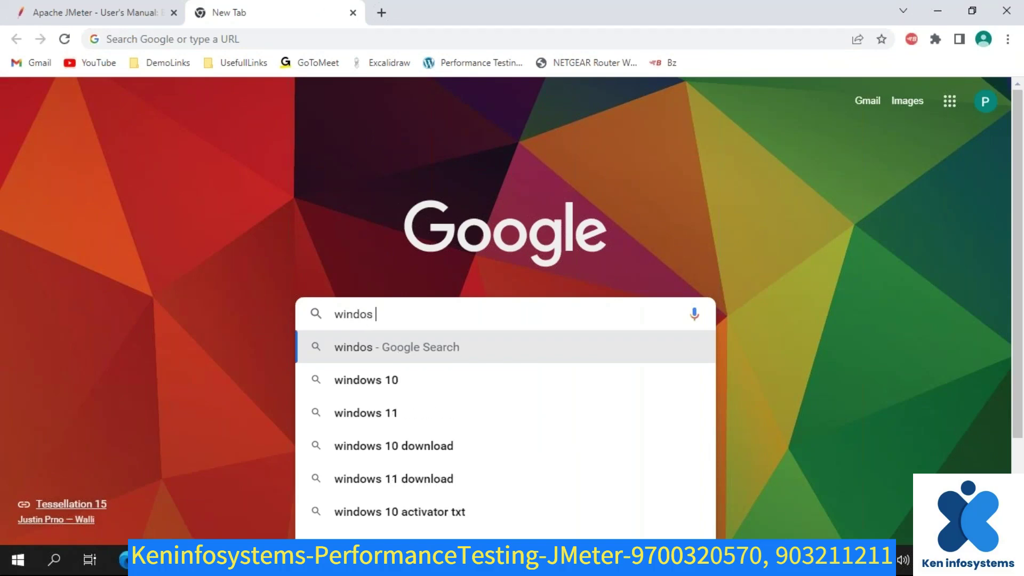
key(BackSpace)
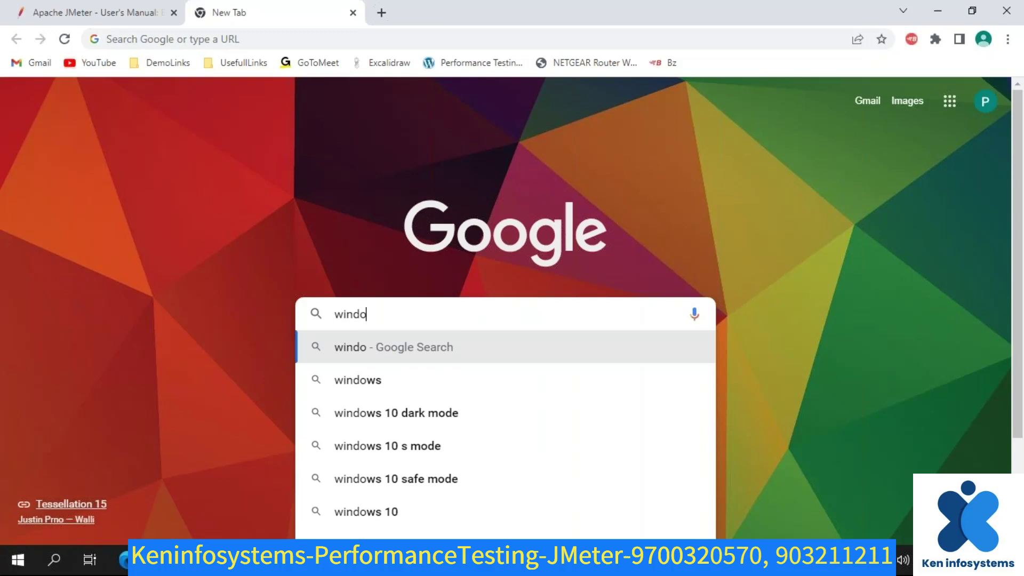
text(ws)
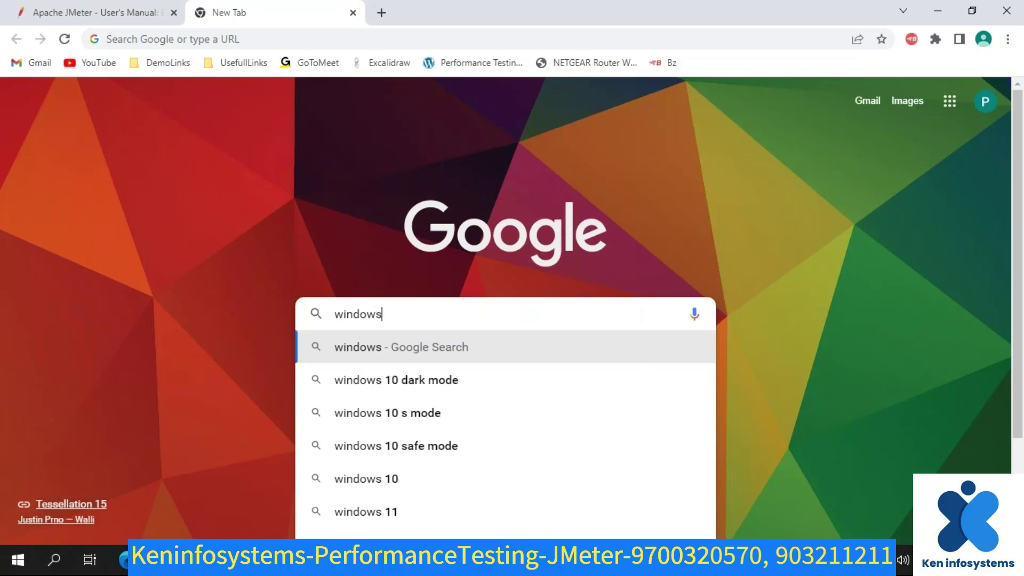
text( co)
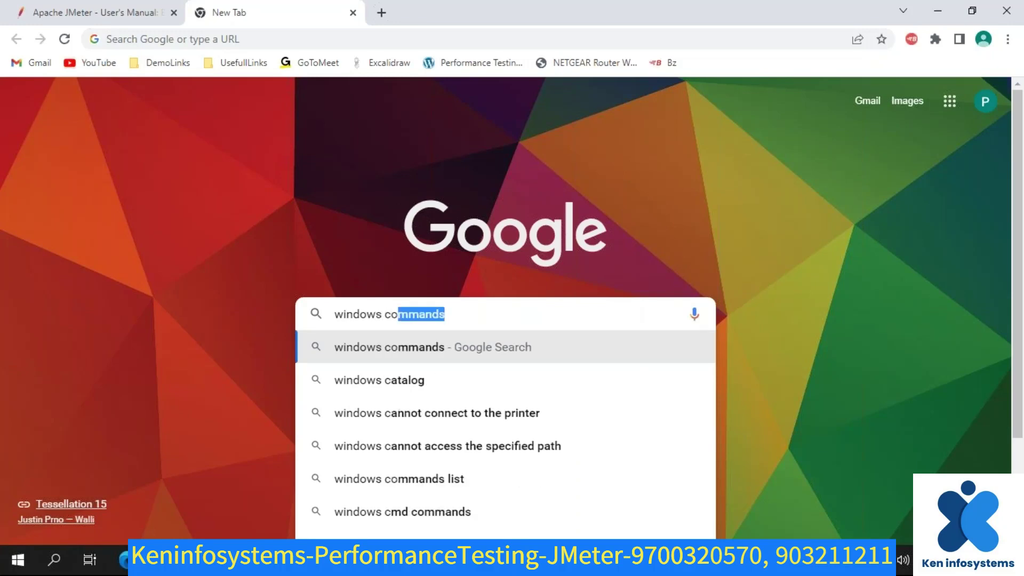
text(mmands to creta)
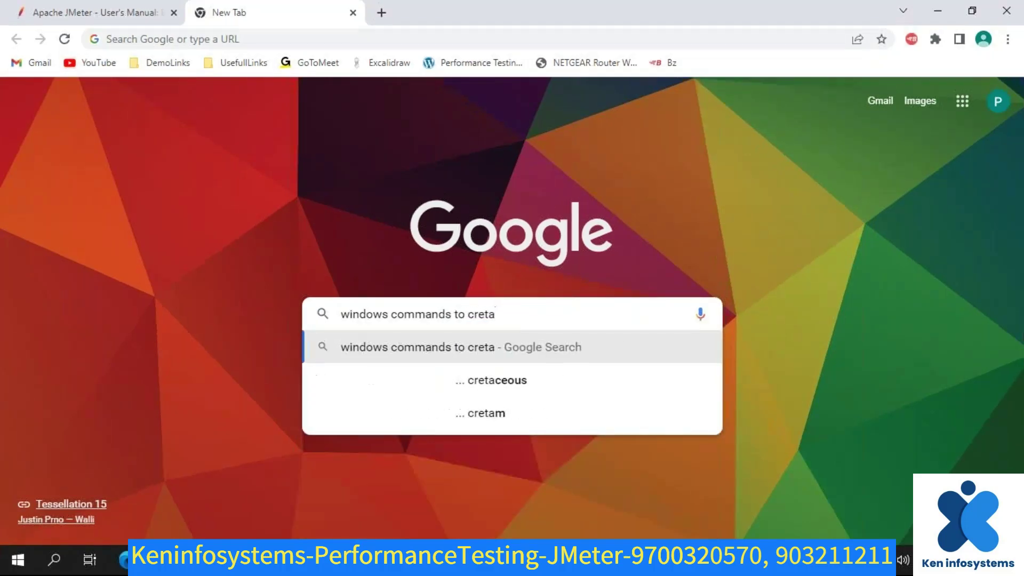
key(BackSpace)
key(BackSpace)
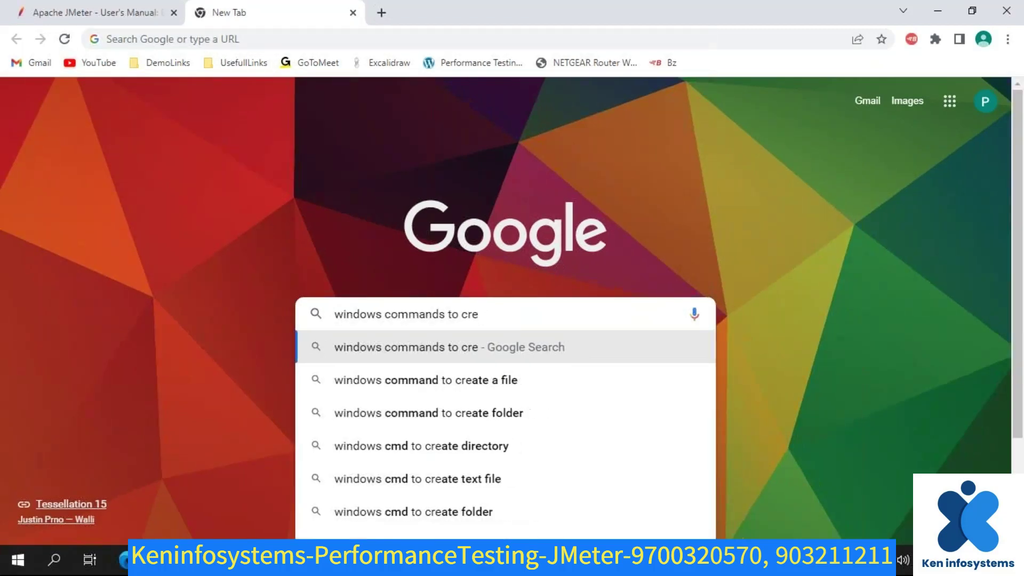
text(ate di)
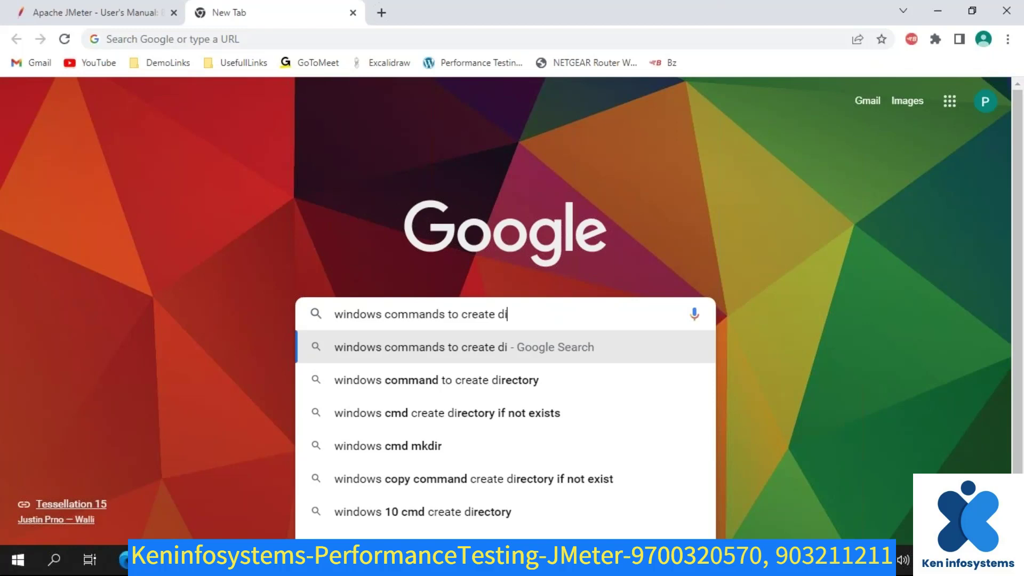
click(372, 381)
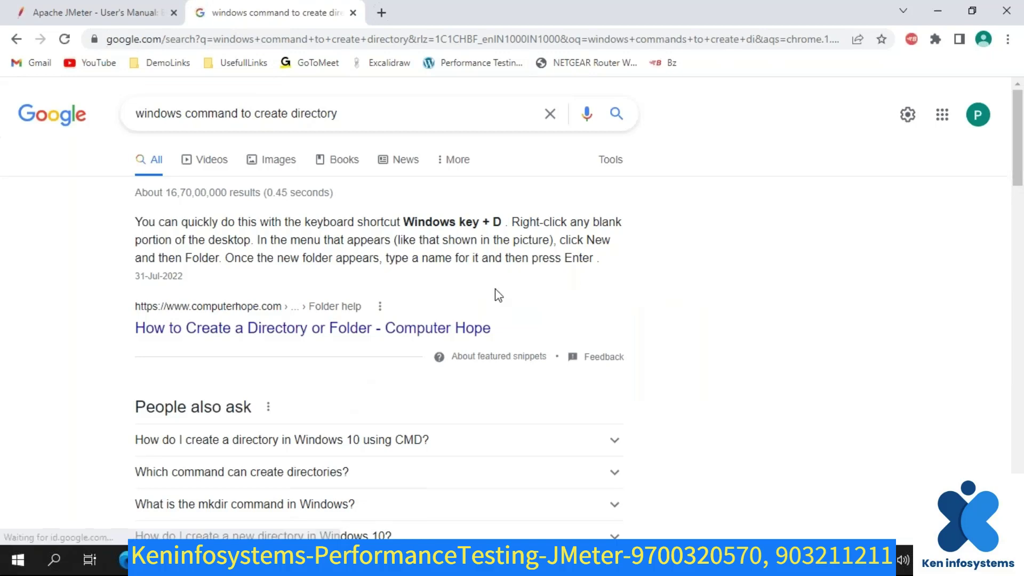
- Find the Microsoft Docs result for mkdir in the search results, open it in a new tab and switch to it
scroll(496, 294, down, 2)
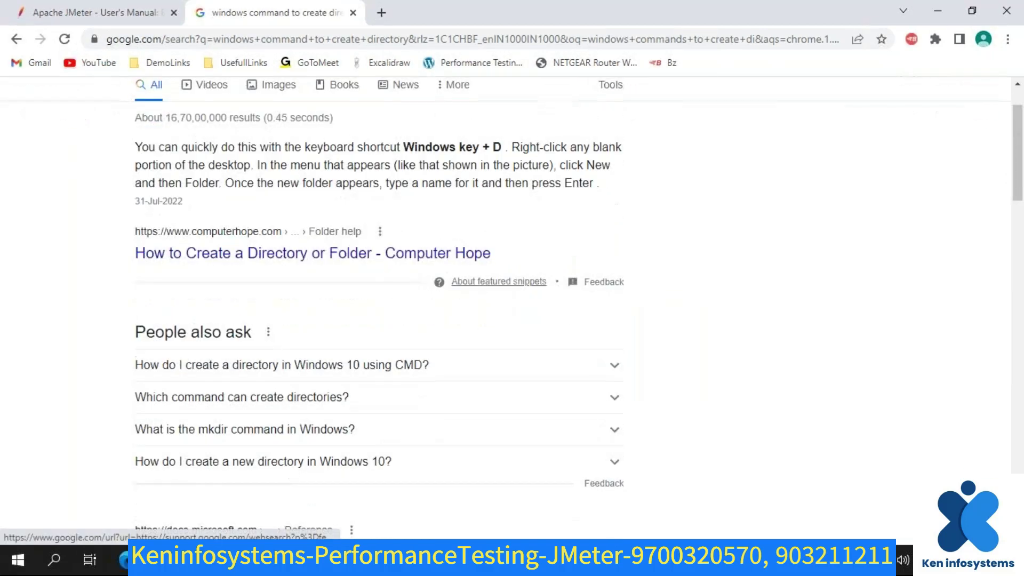
scroll(499, 283, down, 2)
scroll(499, 283, down, 2)
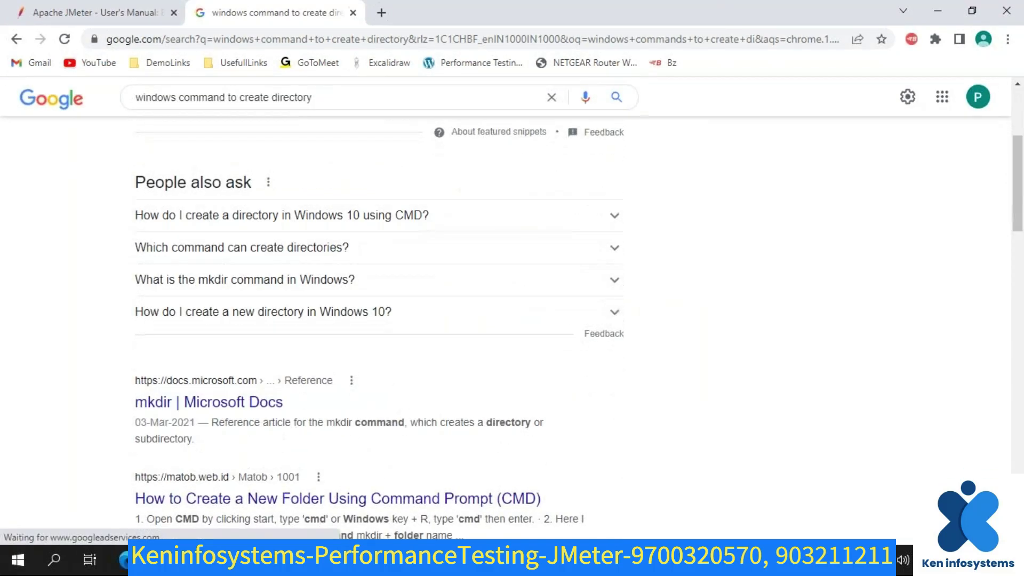
scroll(200, 337, down, 2)
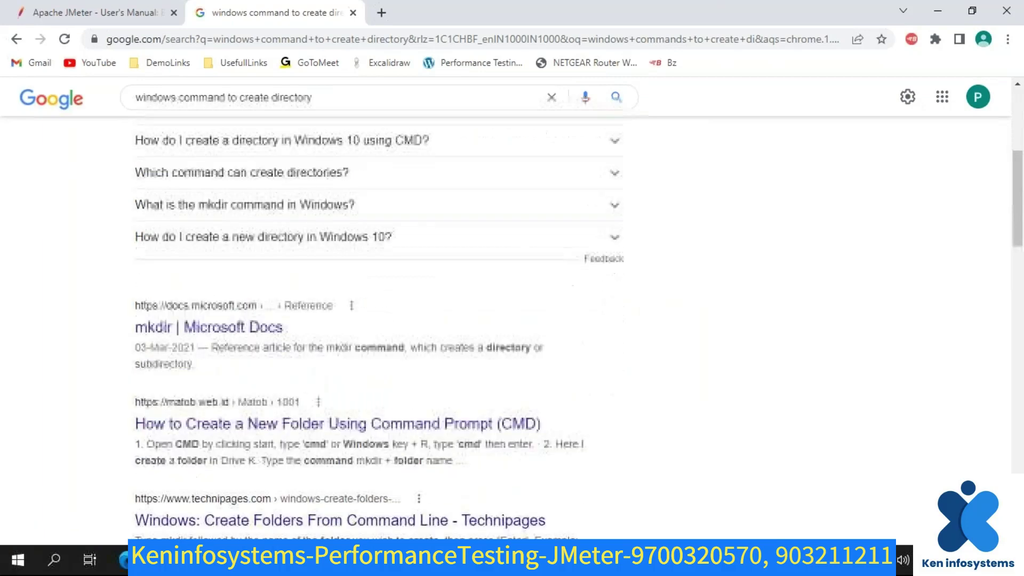
middle_click(201, 334)
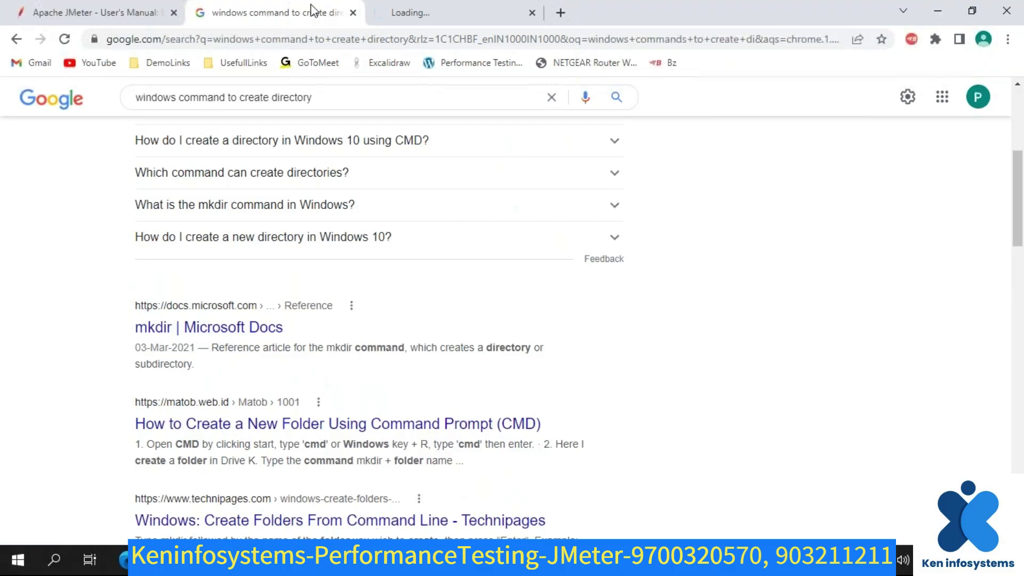
click(412, 14)
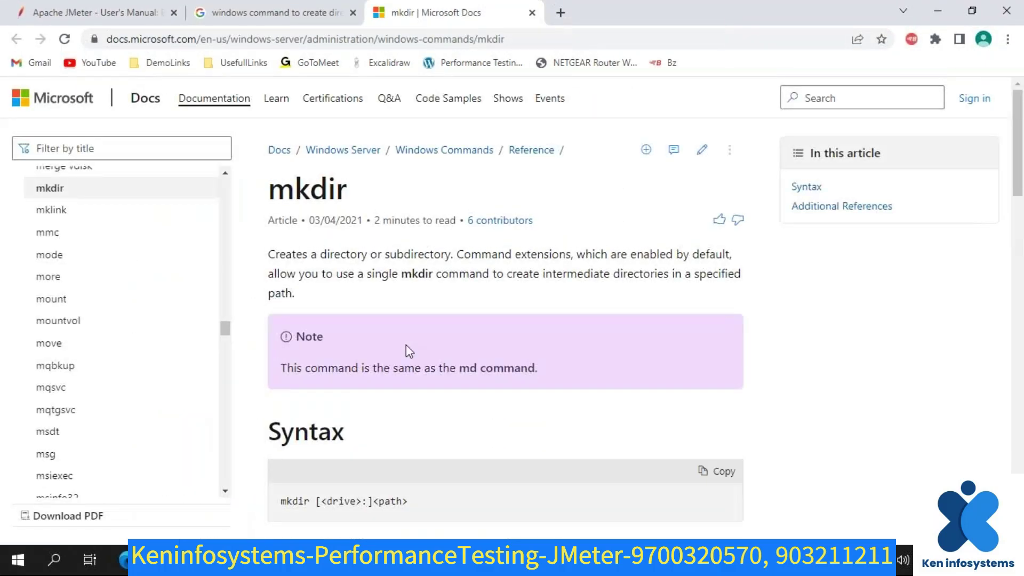
- Read the syntax and parameters in the mkdir article and highlight the word mkdir in the syntax line
scroll(525, 424, down, 3)
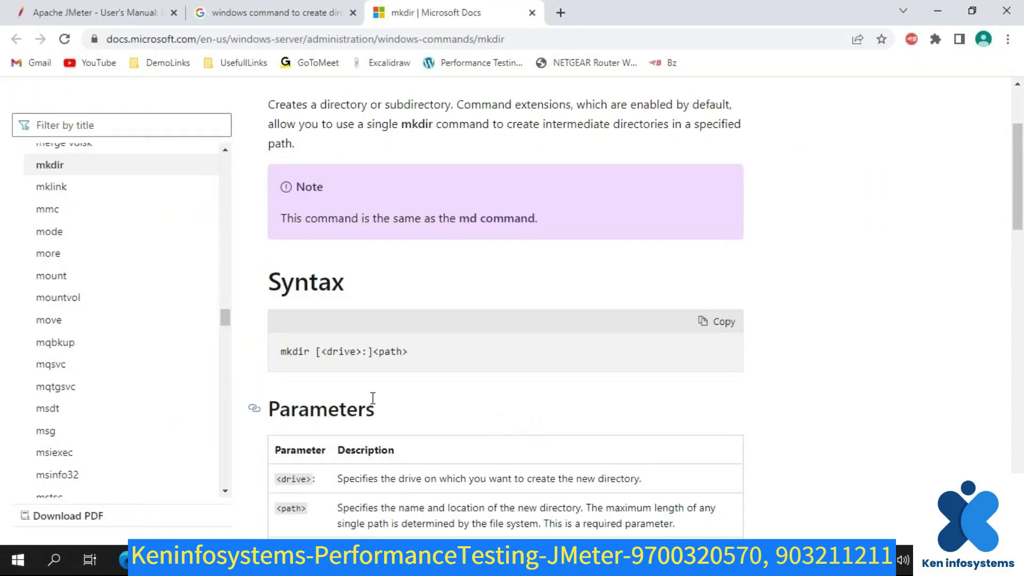
scroll(373, 398, down, 2)
scroll(373, 398, up, 5)
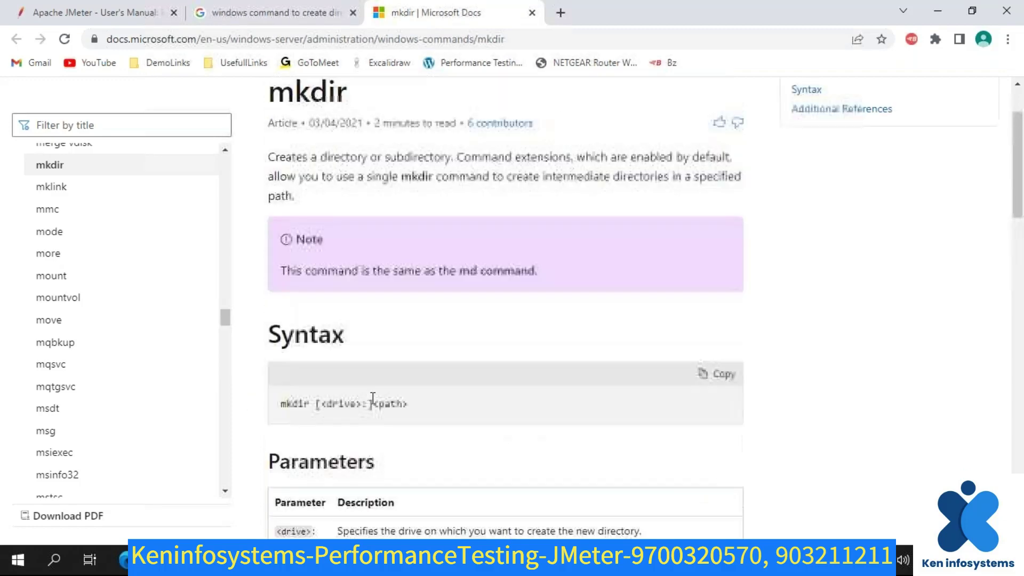
scroll(377, 458, down, 1)
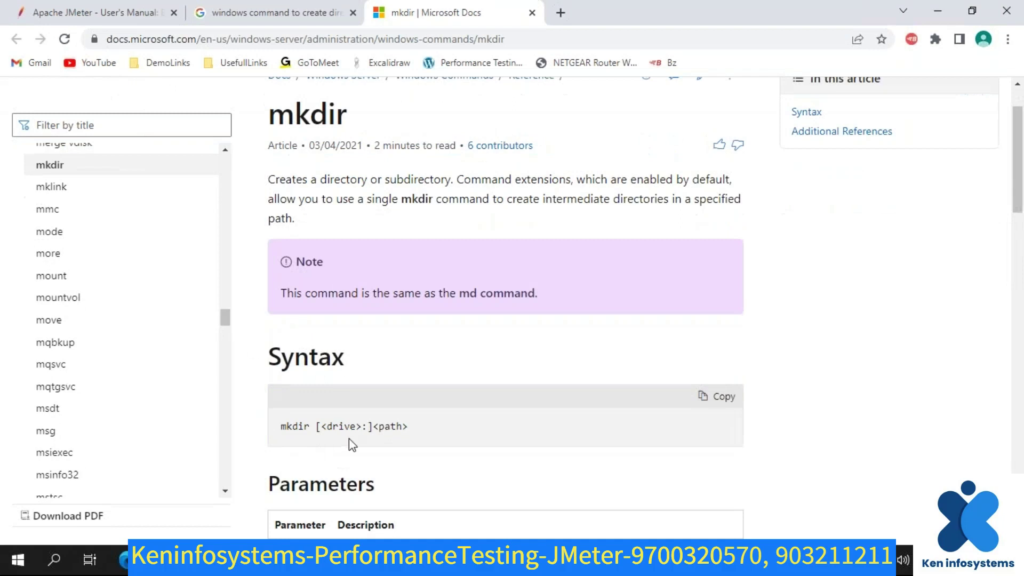
drag(283, 431, 309, 430)
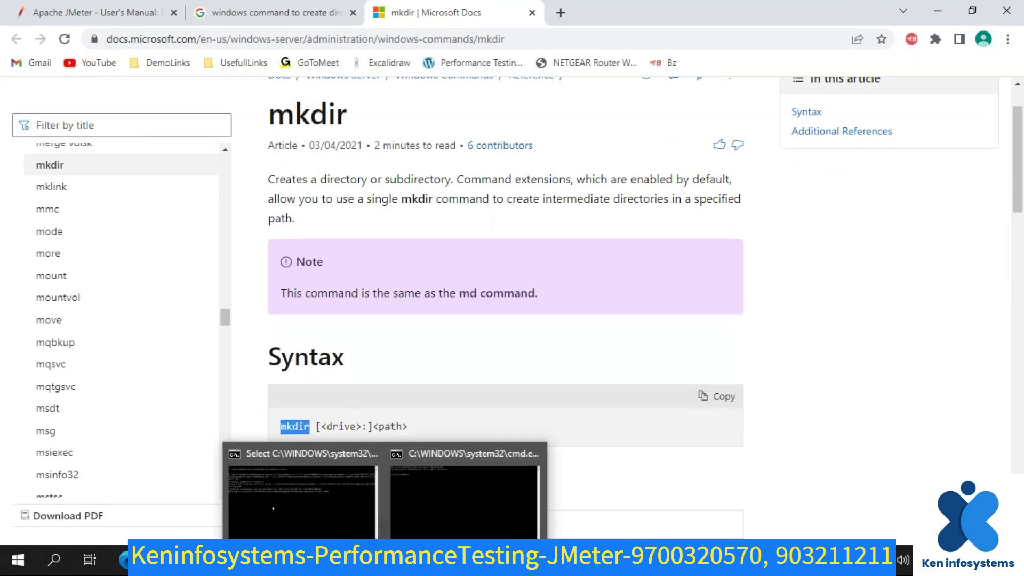
- Look at the second Command Prompt's starting path and trace the route This PC > Desktop > Delete in File Explorer
click(455, 465)
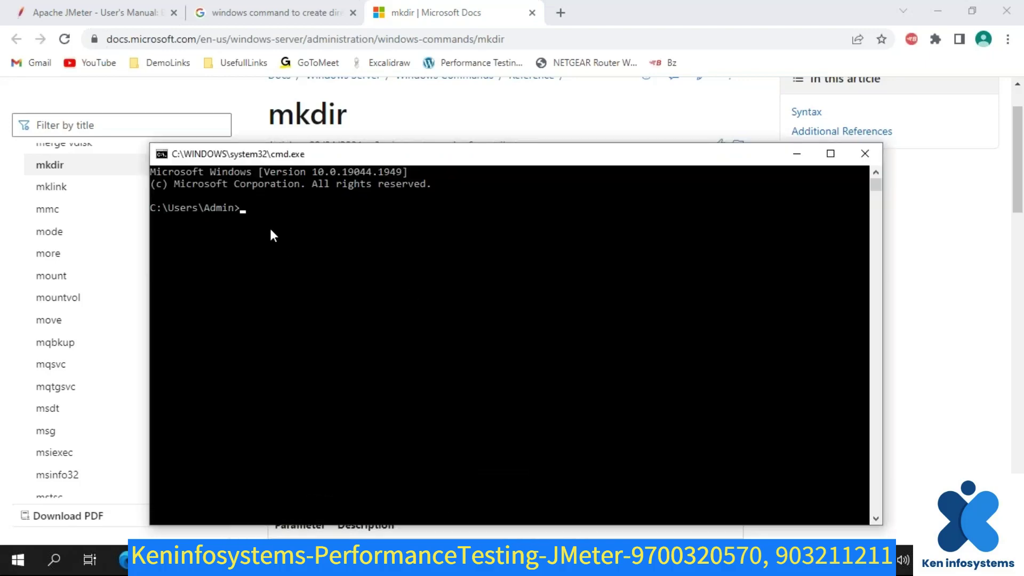
click(261, 215)
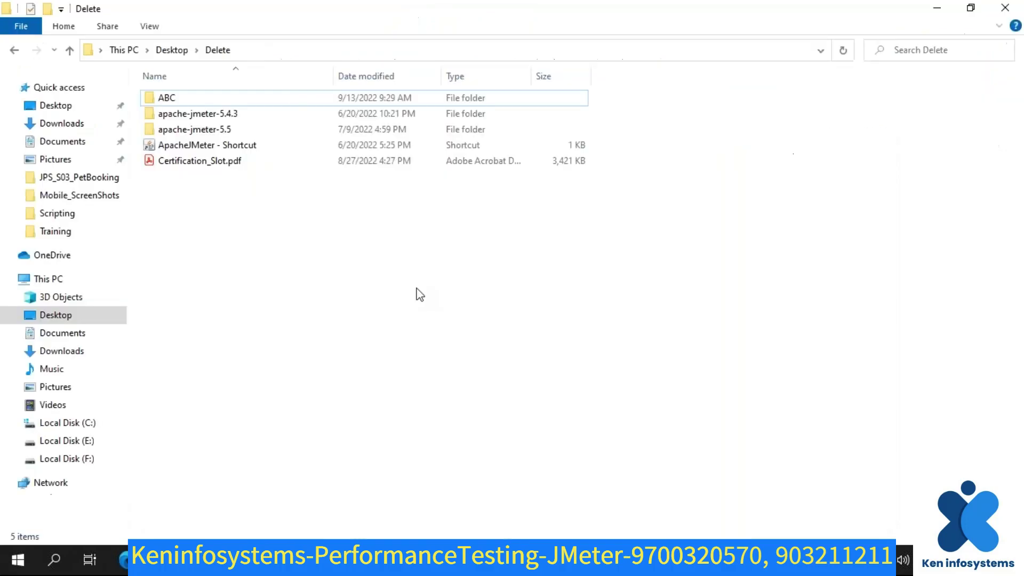
click(56, 105)
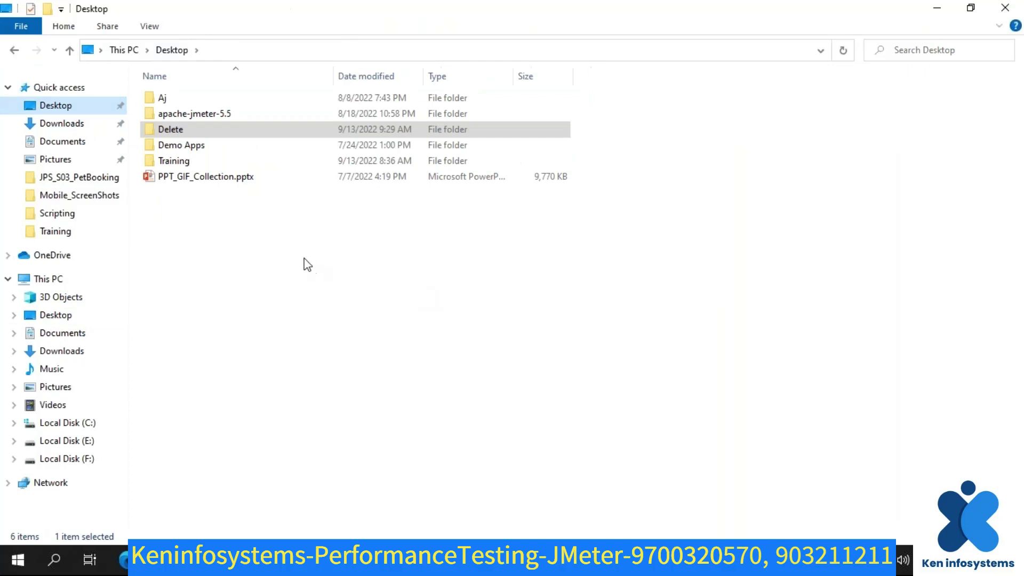
click(121, 50)
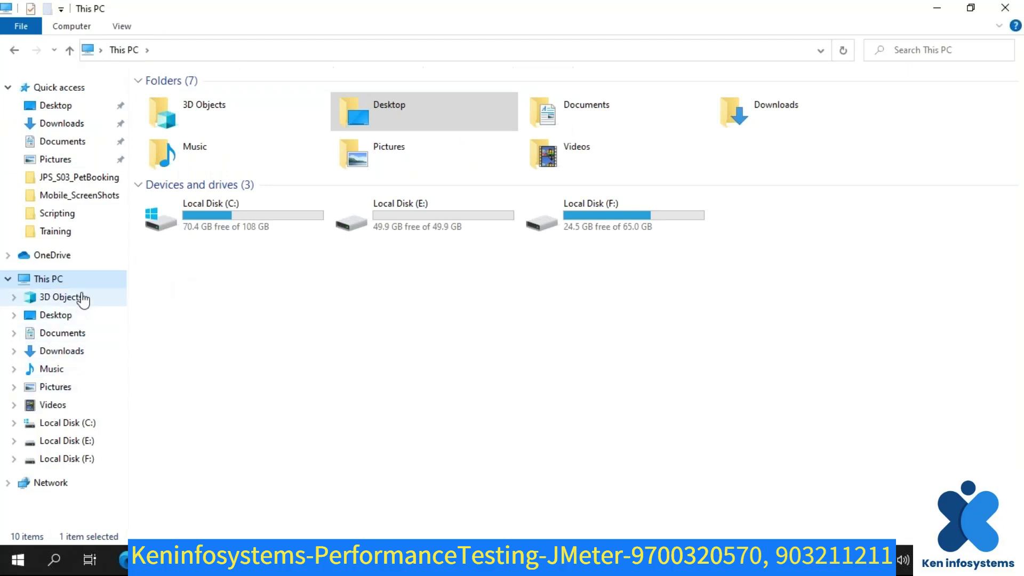
click(366, 395)
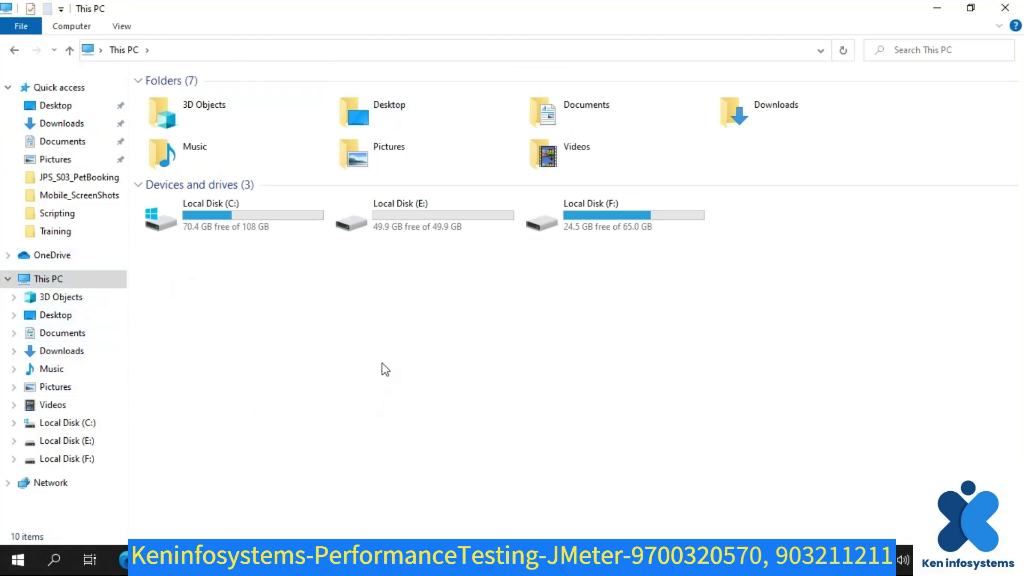
double_click(363, 107)
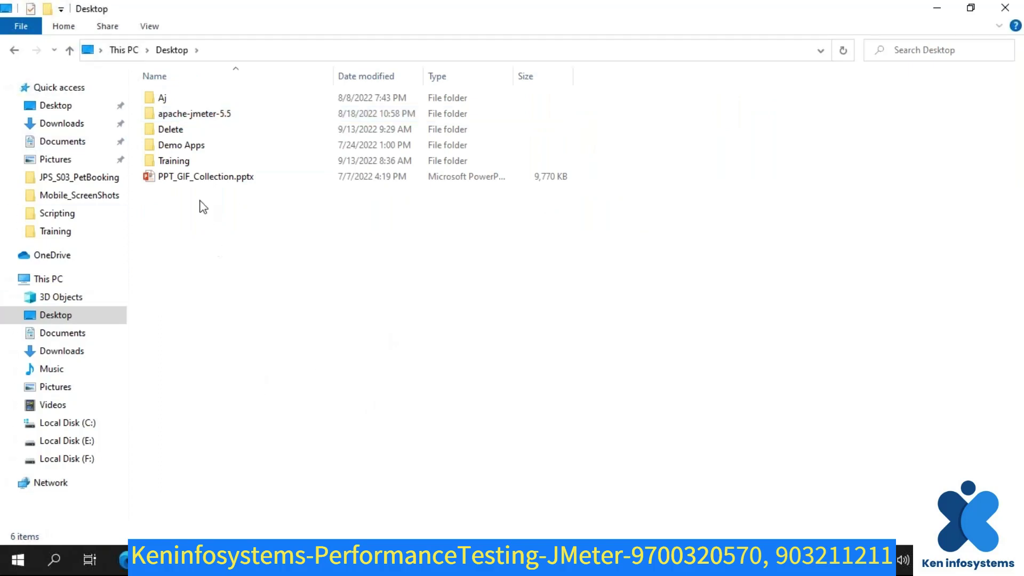
double_click(164, 134)
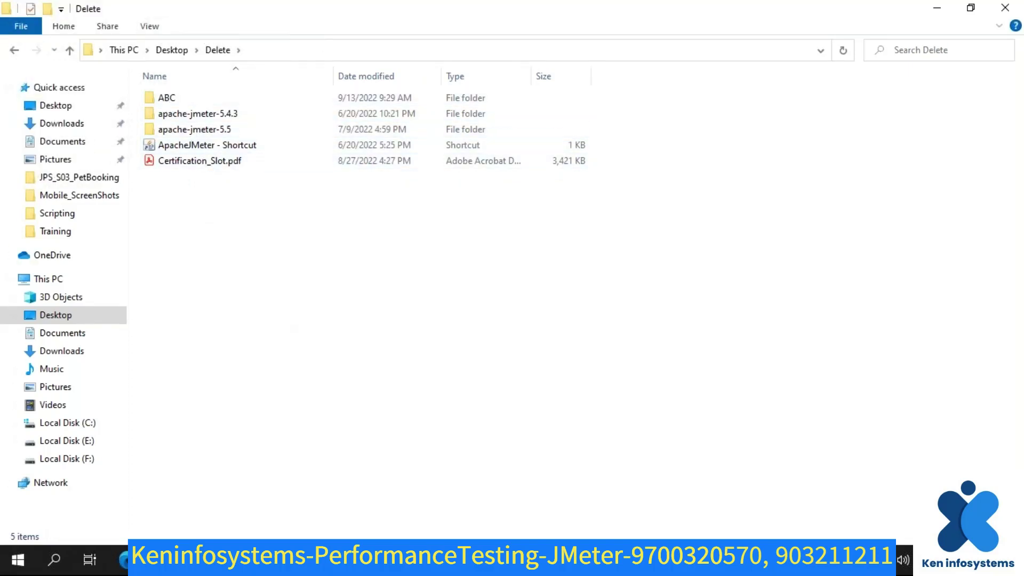
- Switch to the second Command Prompt window and change its directory to Desktop\Delete with the cd command
mouse_move(462, 525)
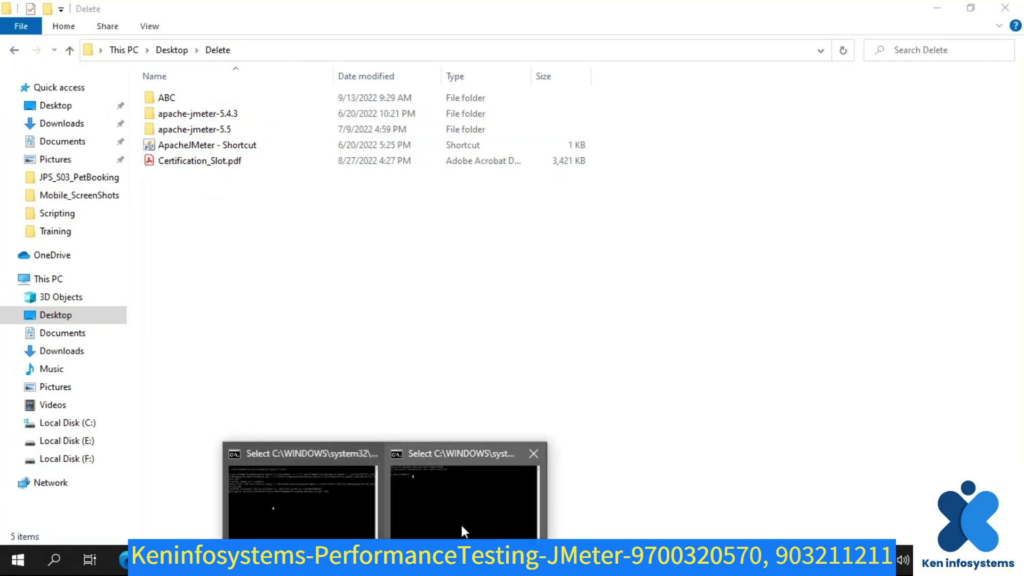
click(450, 496)
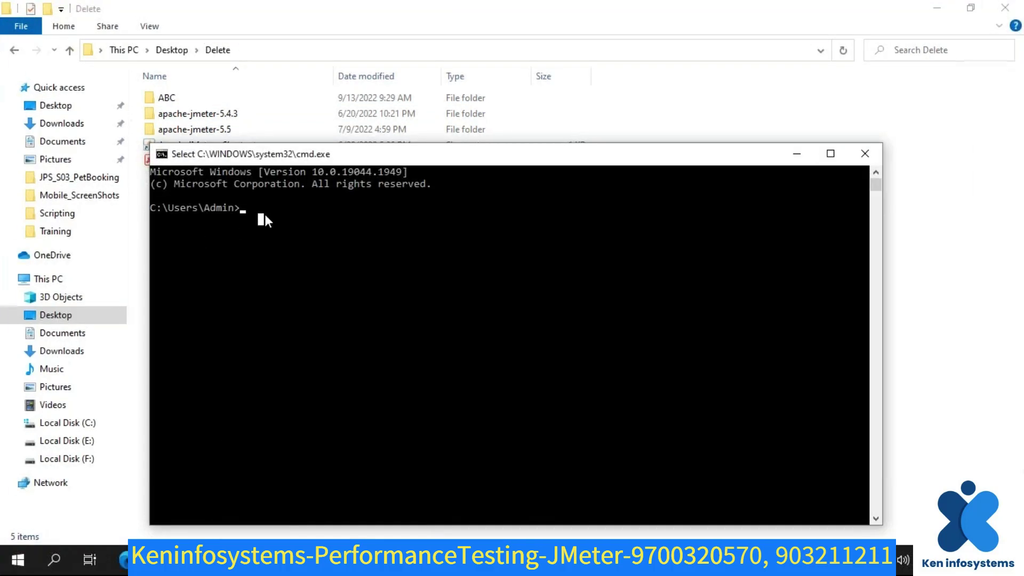
text(cd)
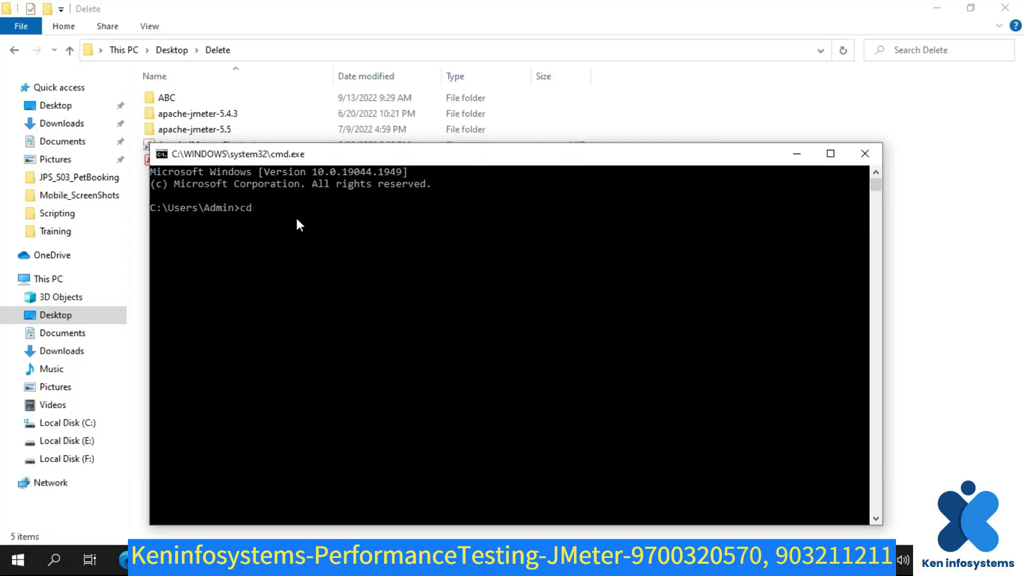
text(de)
key(Tab)
key(Return)
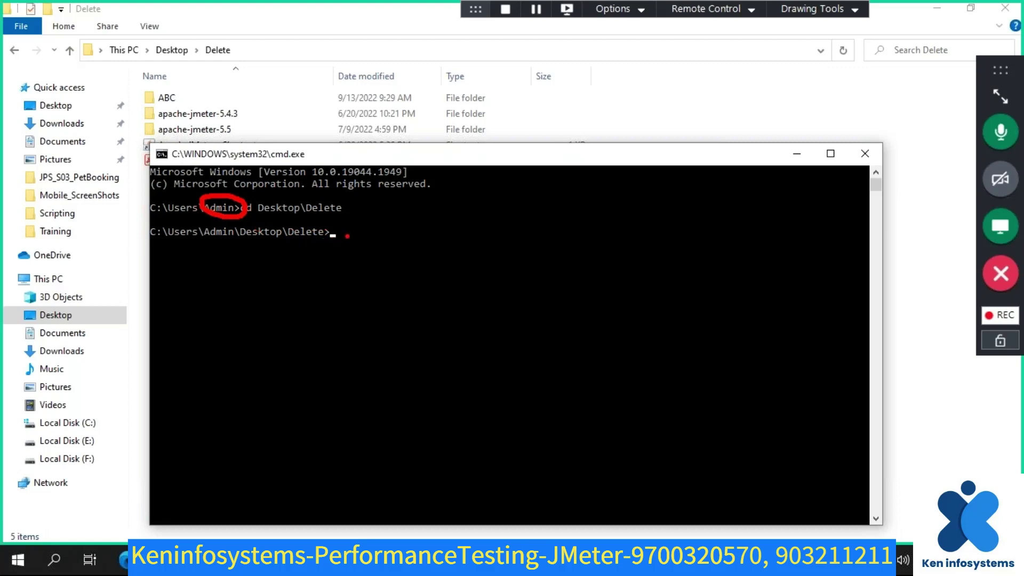
drag(205, 241, 330, 241)
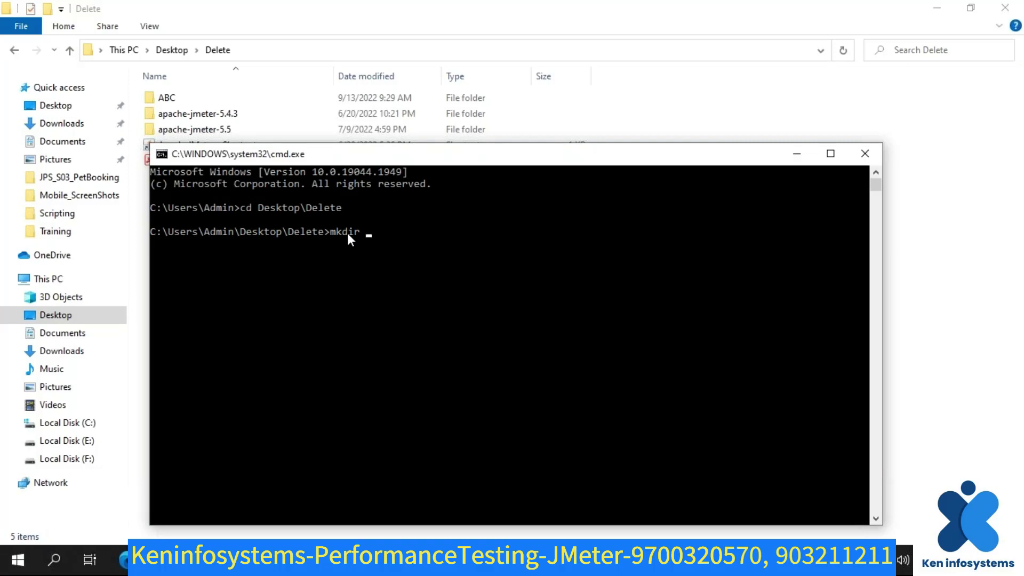
- Enter mkdir XYZ at the Delete directory prompt without running it, highlight the command text and clear the selection
text(YZ)
key(shift+Left)
key(shift+Left)
key(shift+Left)
key(shift+Left)
key(shift+Left)
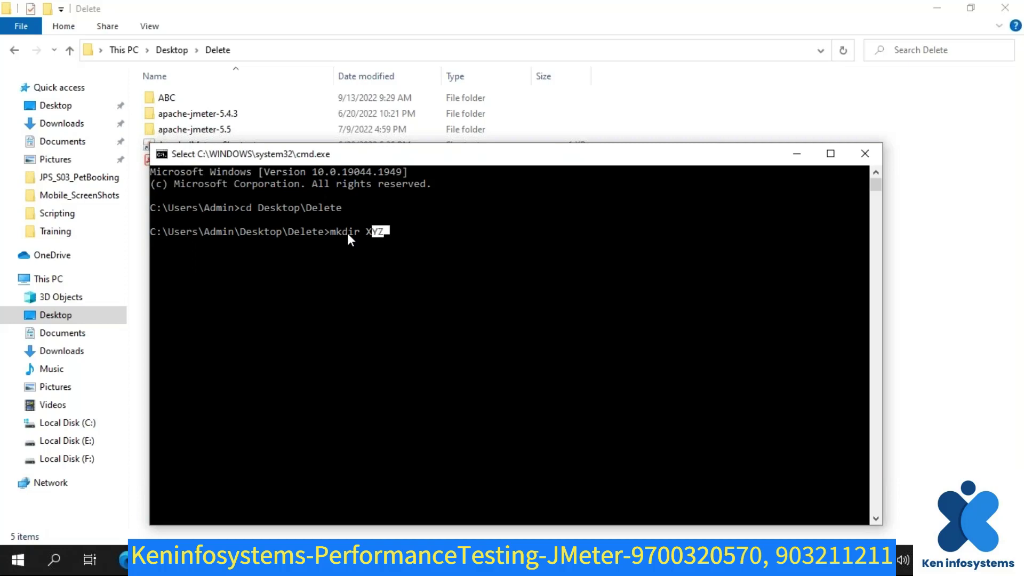
key(shift+Left)
key(shift+Left)
key(shift+Left)
key(shift+Left)
click(411, 234)
key(Escape)
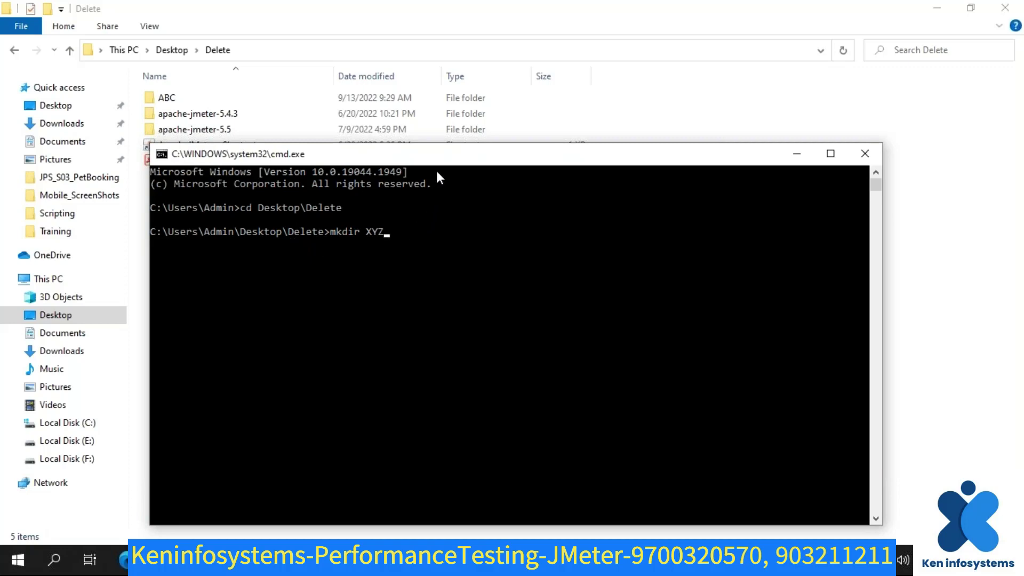
- Move the Command Prompt window aside, re-enter XYZ as the folder name and run mkdir XYZ in the Delete directory
drag(430, 153, 499, 126)
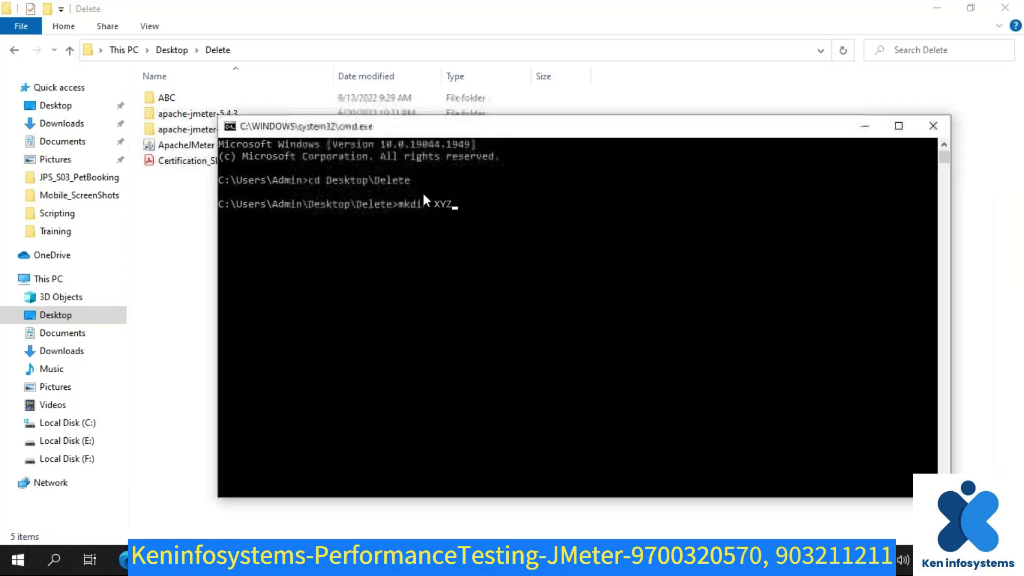
click(438, 216)
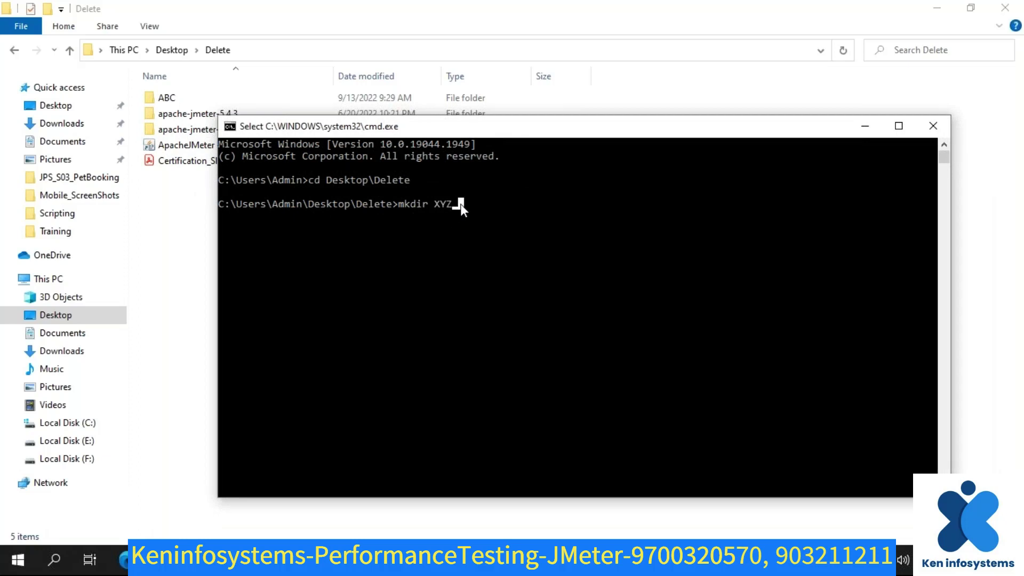
key(Escape)
key(BackSpace)
key(BackSpace)
key(BackSpace)
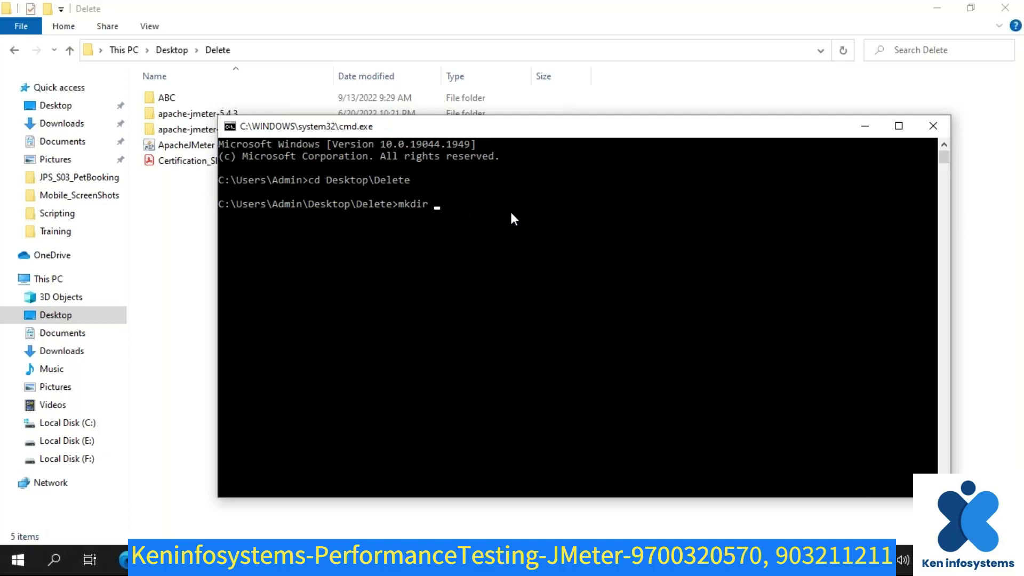
text(XYZ)
key(Return)
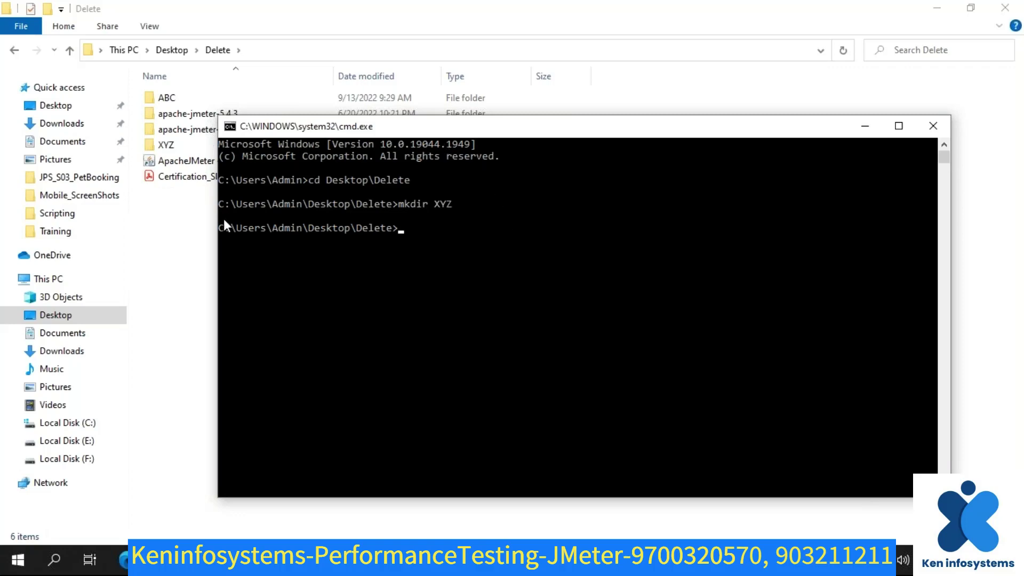
- Check the XYZ folder in File Explorer, then return to the second Command Prompt and place it lower beside the folder list
click(187, 224)
click(161, 149)
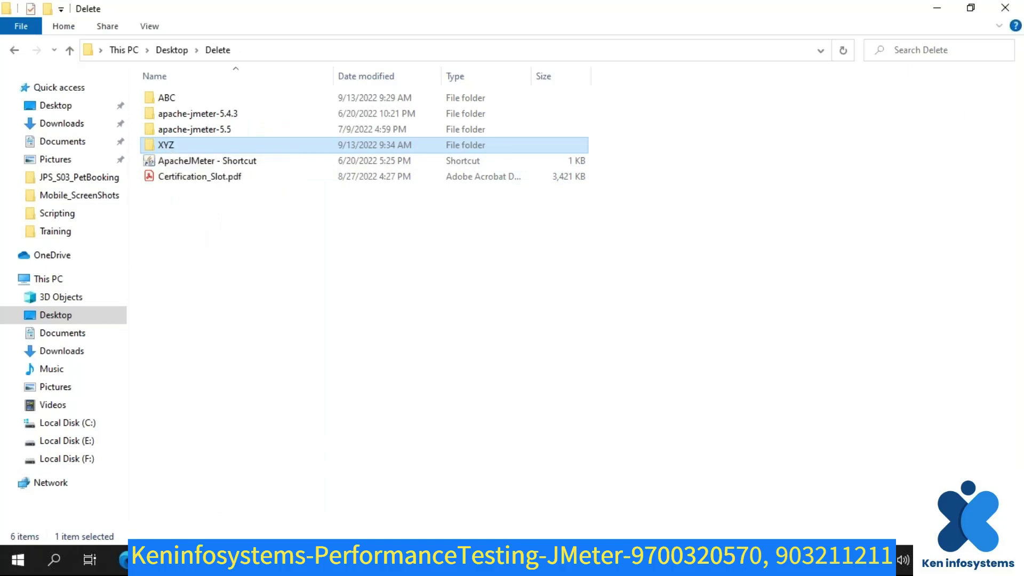
click(385, 560)
click(434, 457)
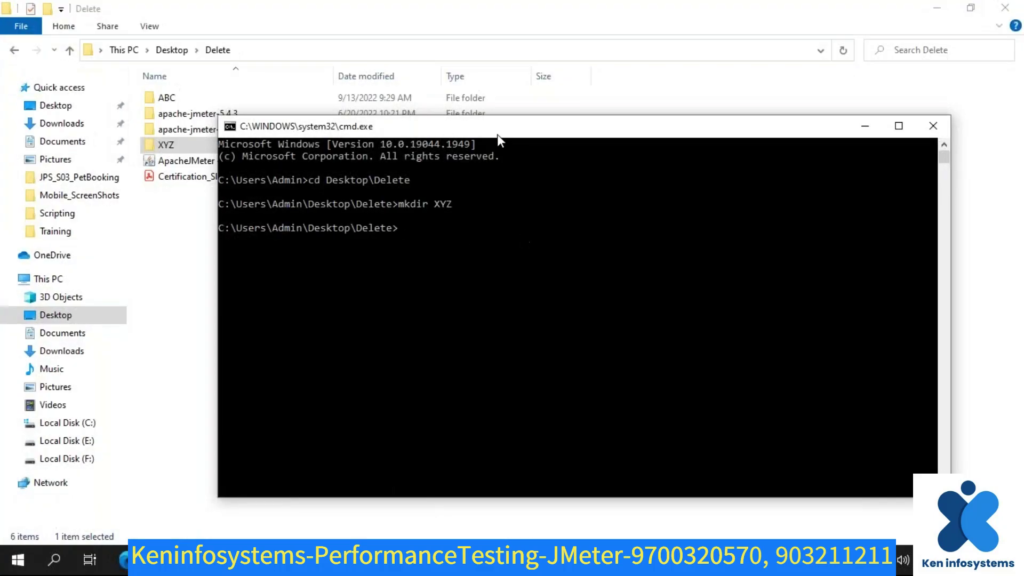
drag(497, 136, 488, 157)
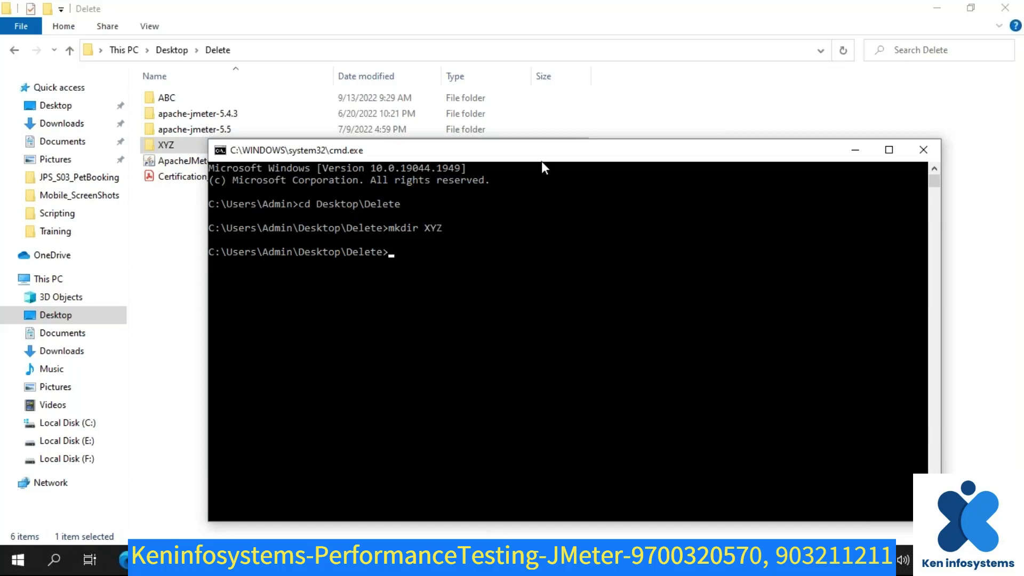
- Compare the ABC and XYZ folders in Desktop\Delete with the mkdir XYZ command in the second Command Prompt
key(alt+Tab)
click(154, 102)
mouse_move(167, 102)
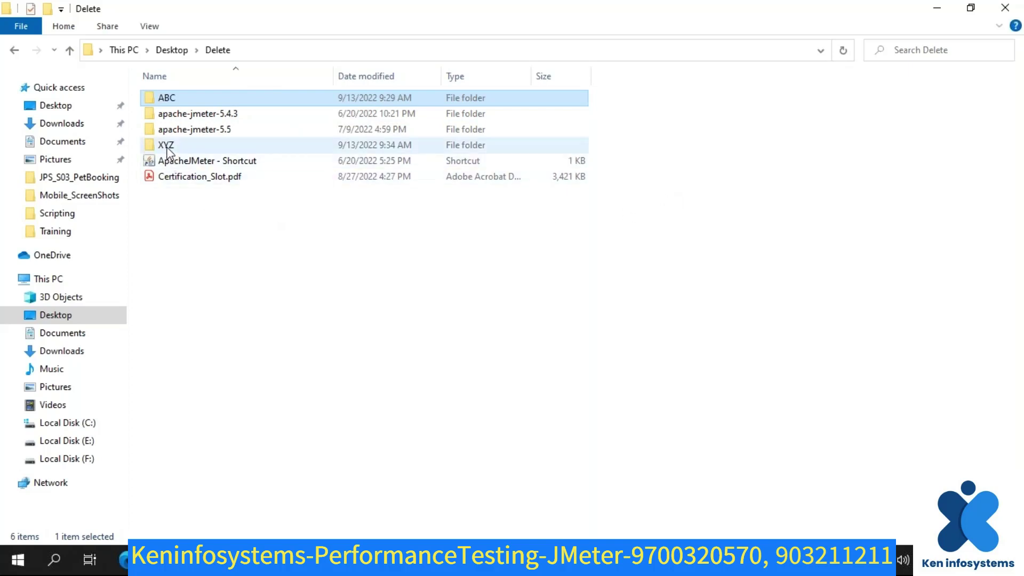
click(363, 560)
click(481, 501)
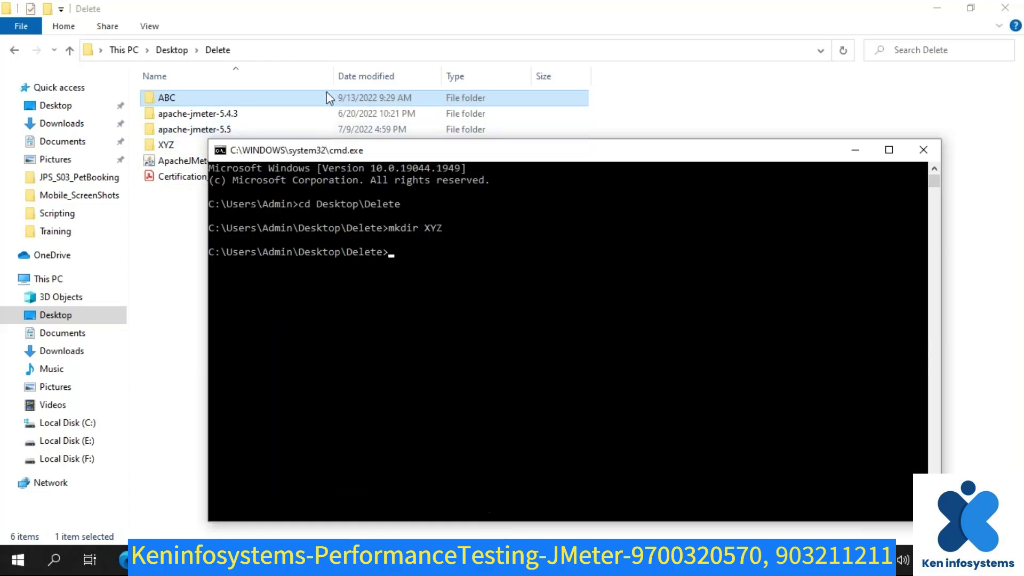
click(276, 33)
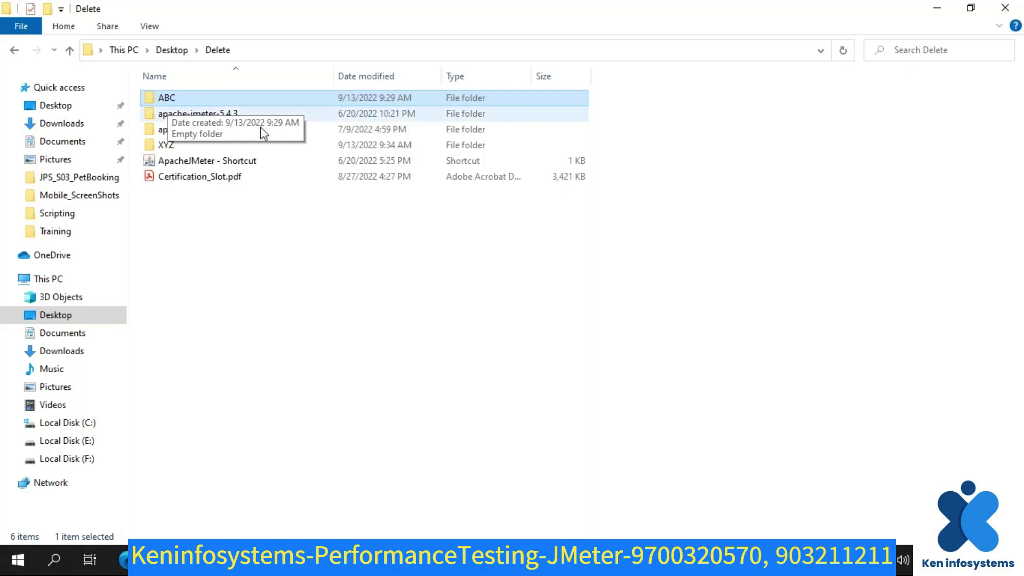
click(174, 149)
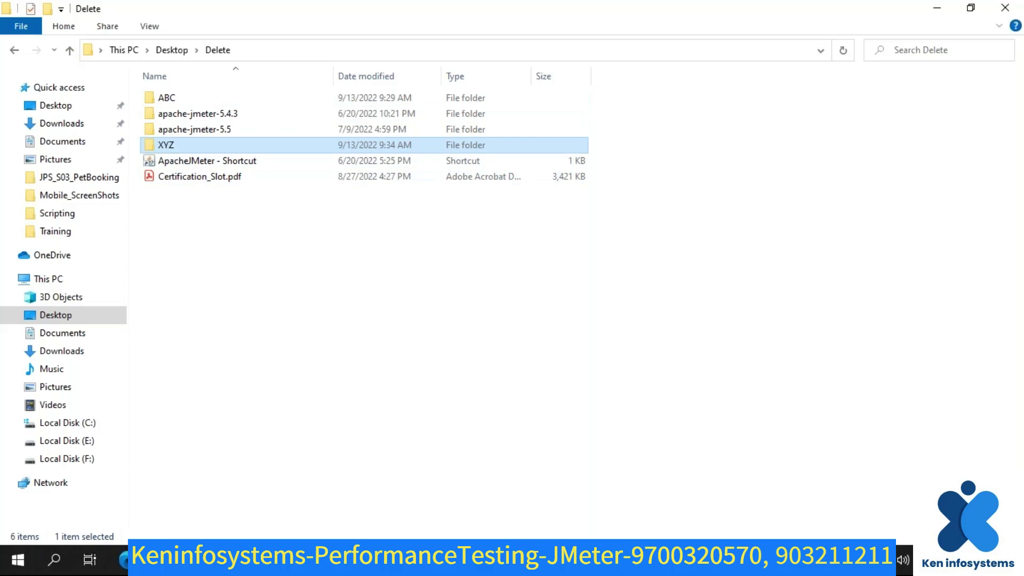
- Show This PC in File Explorer and bring the second Command Prompt window back in front of it
click(385, 560)
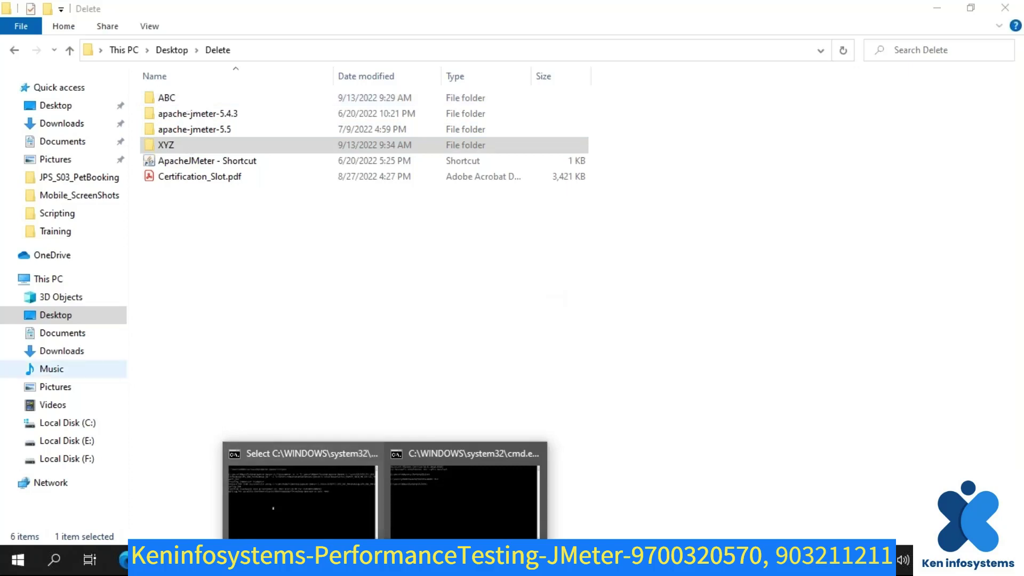
click(60, 280)
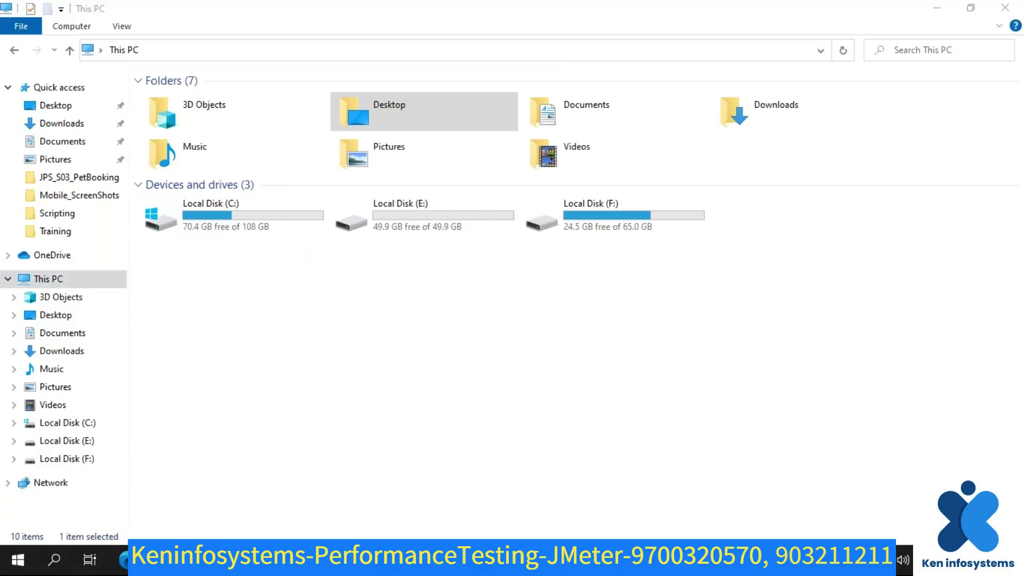
mouse_move(388, 560)
click(446, 460)
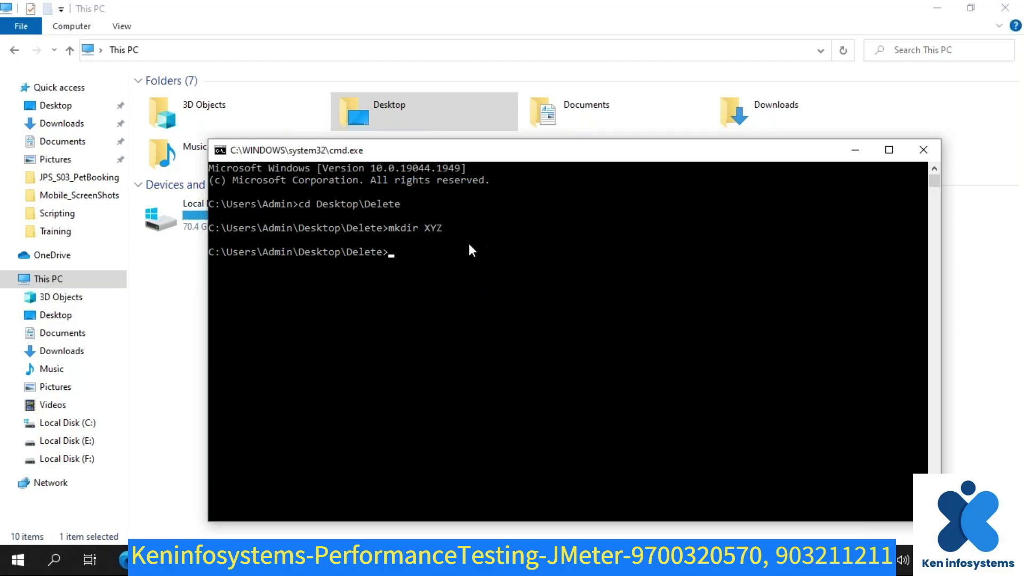
- Switch to the Command Prompt running the JMeter test, move it higher and clear its text selection so output resumes
mouse_move(385, 560)
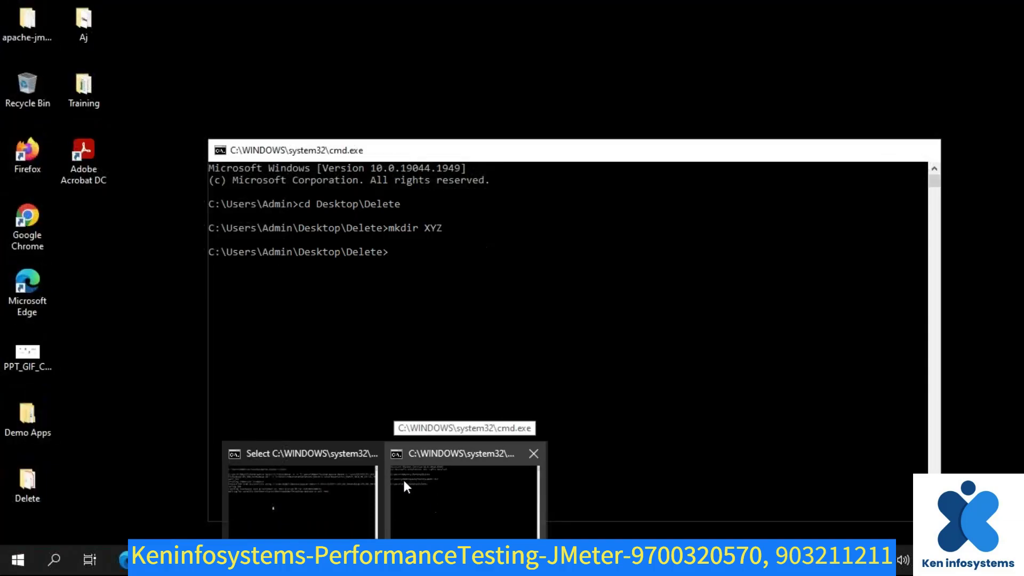
mouse_move(350, 466)
click(316, 458)
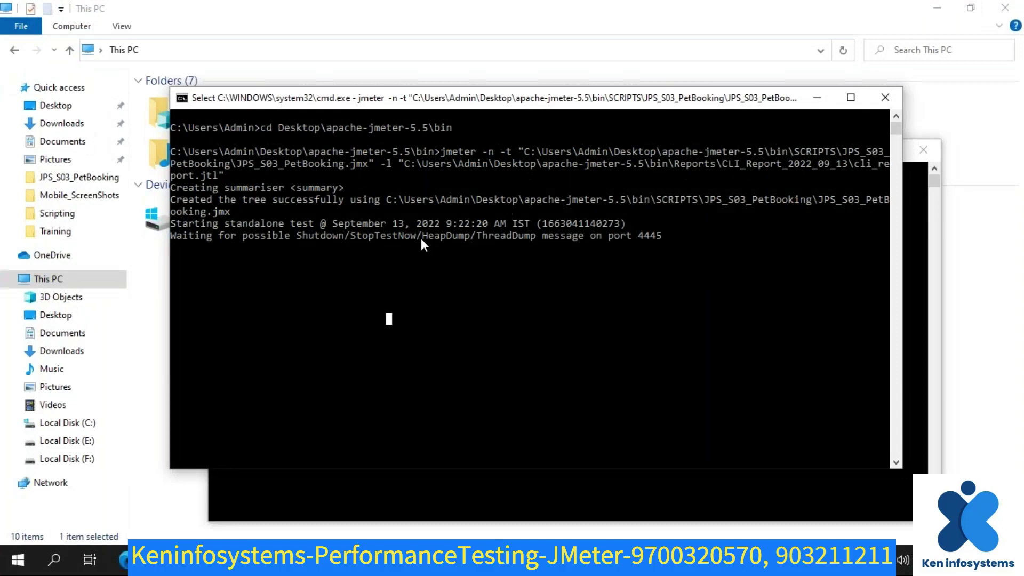
drag(492, 103, 434, 63)
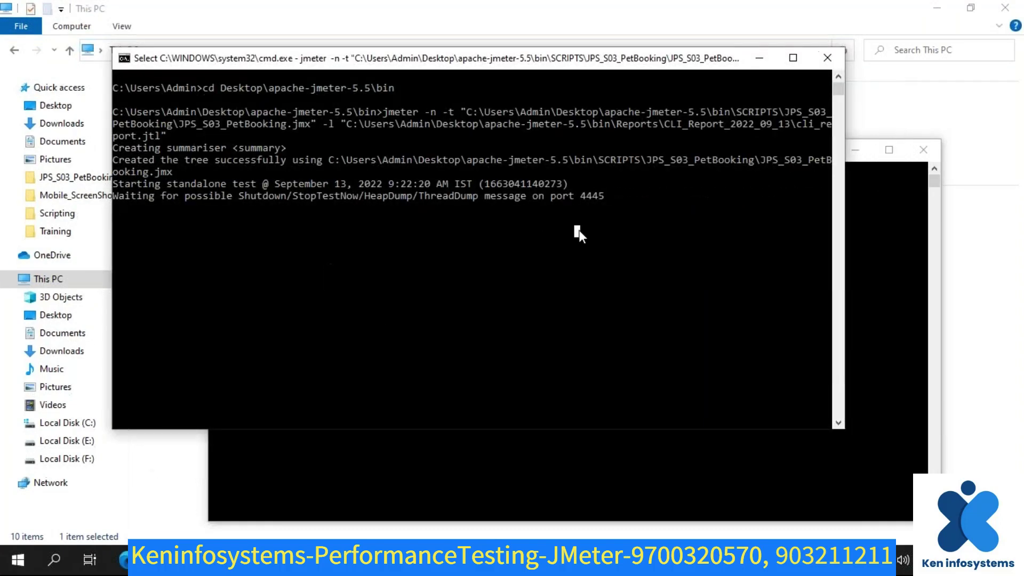
key(Return)
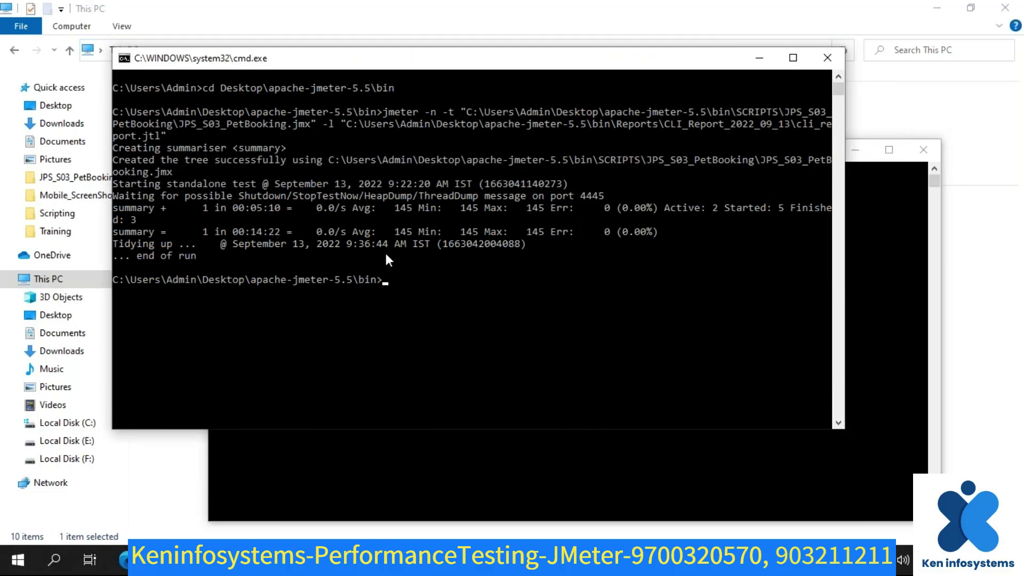
- Bring the second Command Prompt, used for mkdir XYZ, to the front, shift it slightly and close it
click(868, 290)
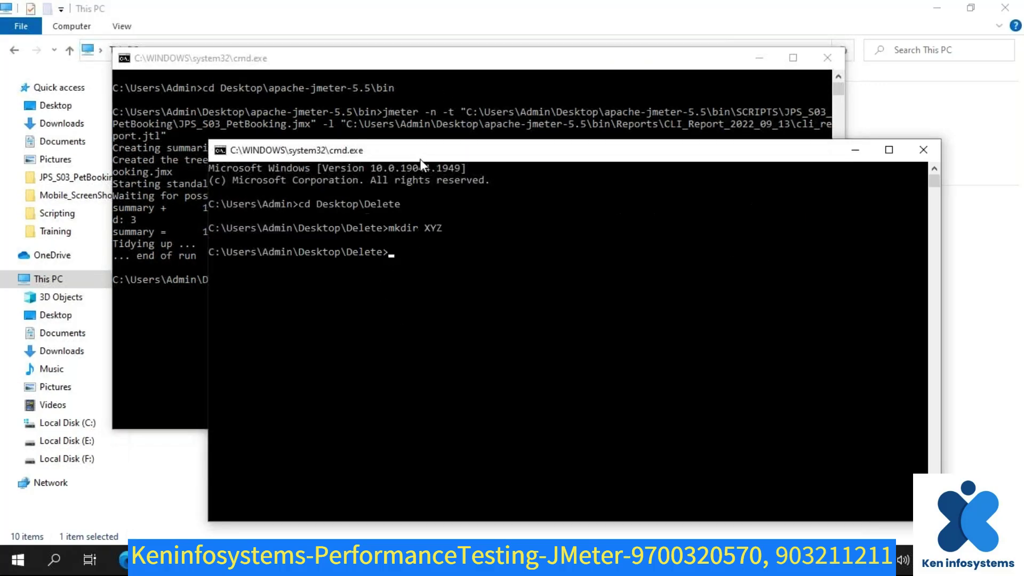
drag(421, 155, 414, 164)
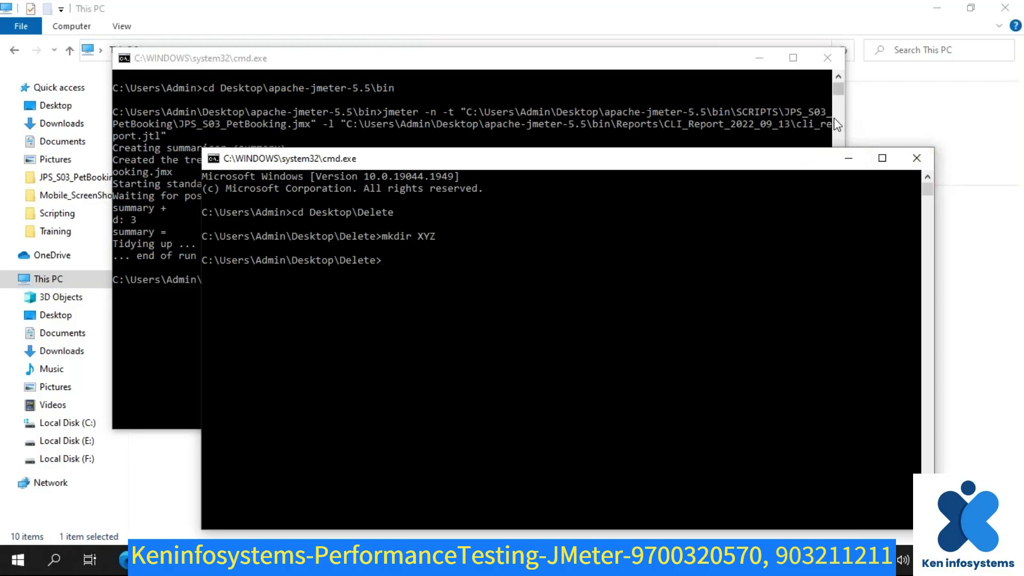
click(926, 165)
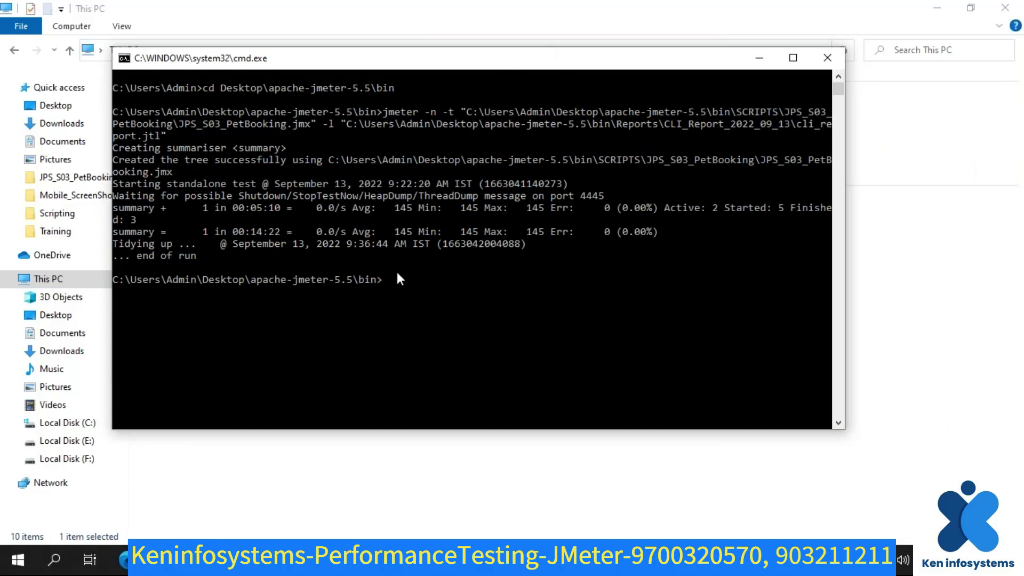
- Highlight the final summary lines down to "end of run" in the JMeter output, then clear the highlight
drag(202, 256, 113, 234)
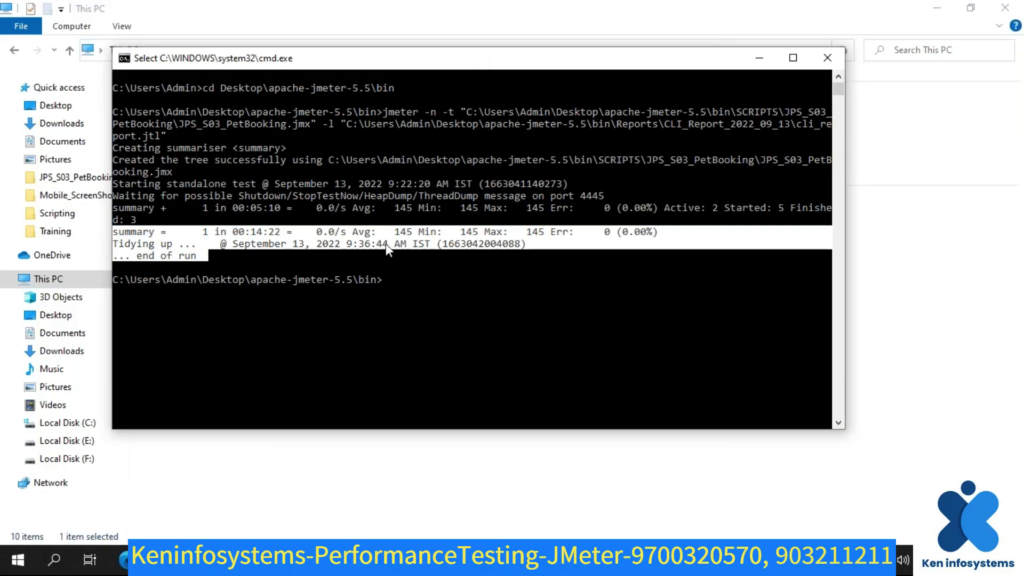
click(283, 256)
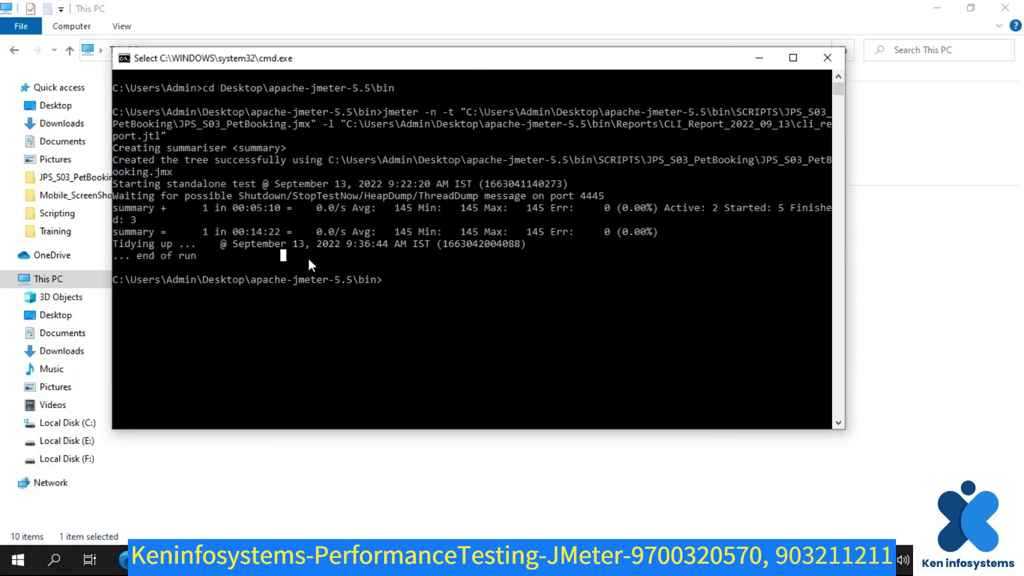
click(201, 255)
drag(208, 257, 114, 219)
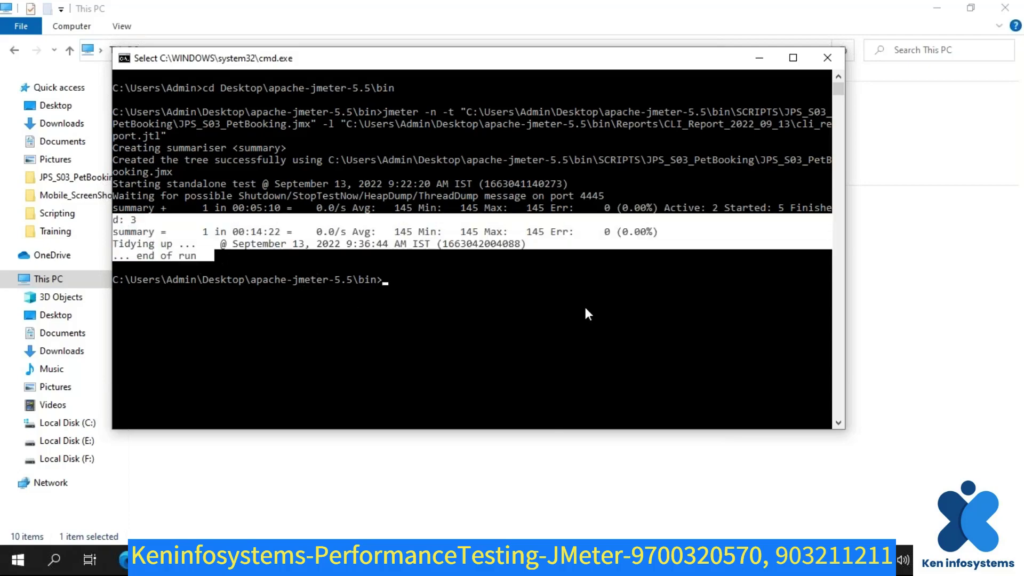
click(457, 246)
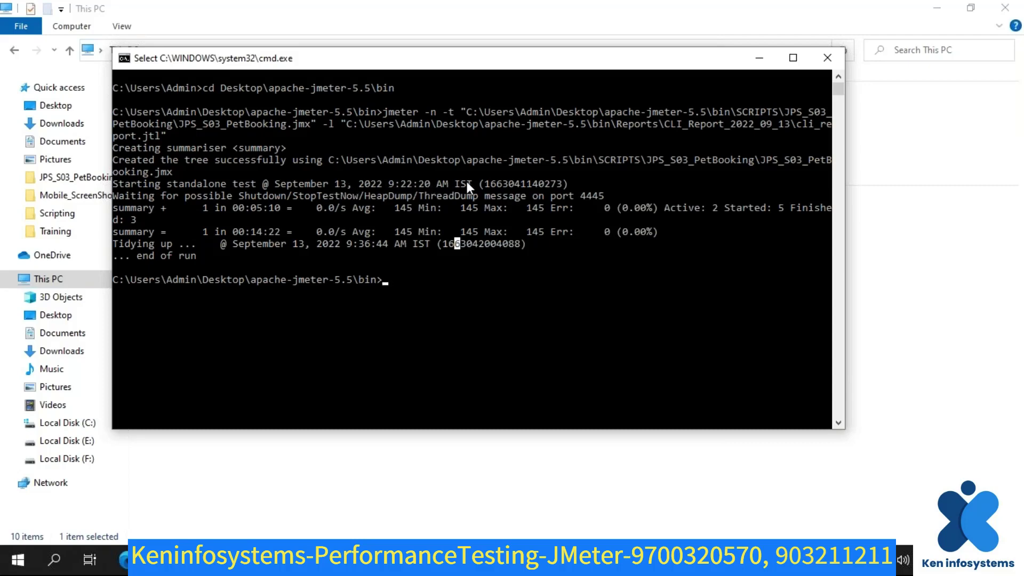
- Highlight the standalone test's start line, its tidying-up timestamp and the "end of run" line to review the run's timing
drag(473, 181, 114, 183)
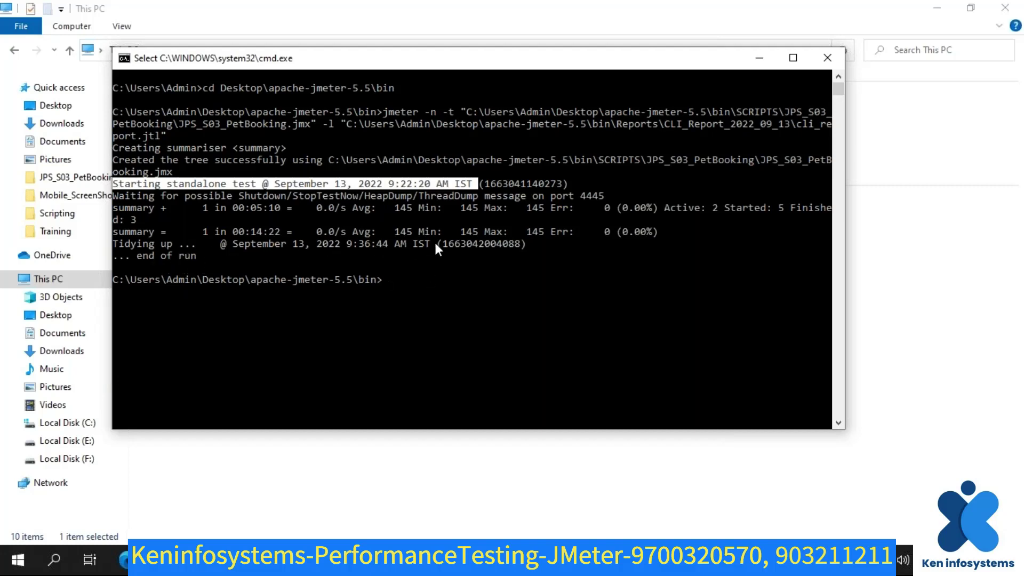
drag(435, 243, 369, 245)
drag(275, 245, 231, 245)
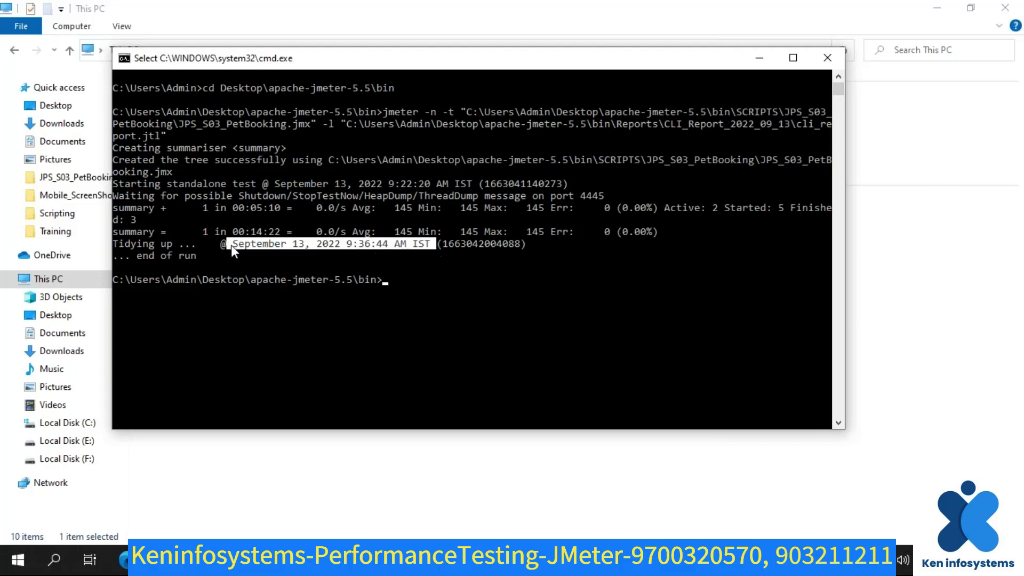
click(192, 256)
drag(137, 260, 123, 261)
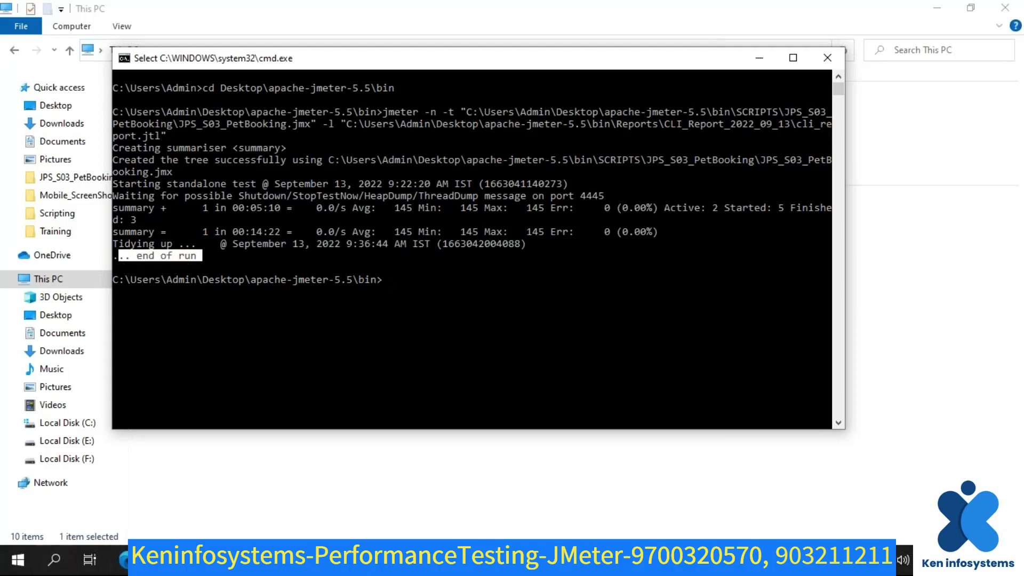
- Open the CLI_Report_2022_09_13 folder under apache-jmeter-5.5\bin\Reports in File Explorer and check the cli_report.jtl file
click(139, 469)
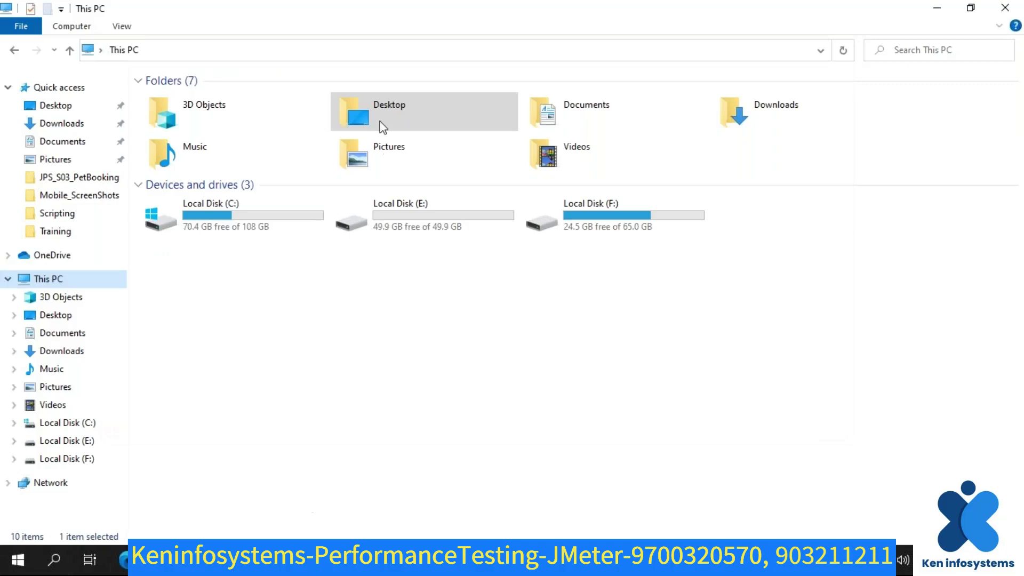
click(81, 180)
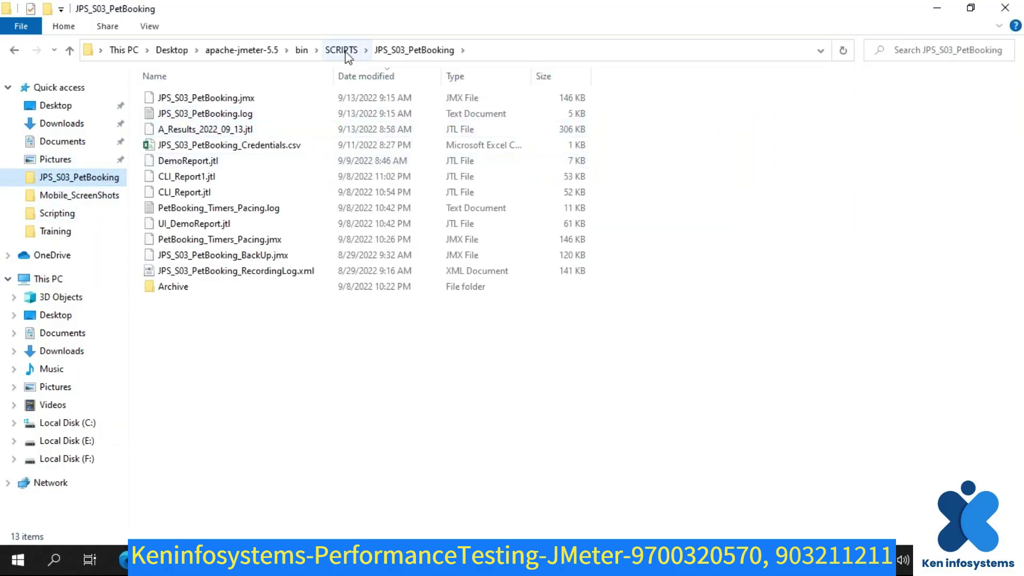
click(300, 49)
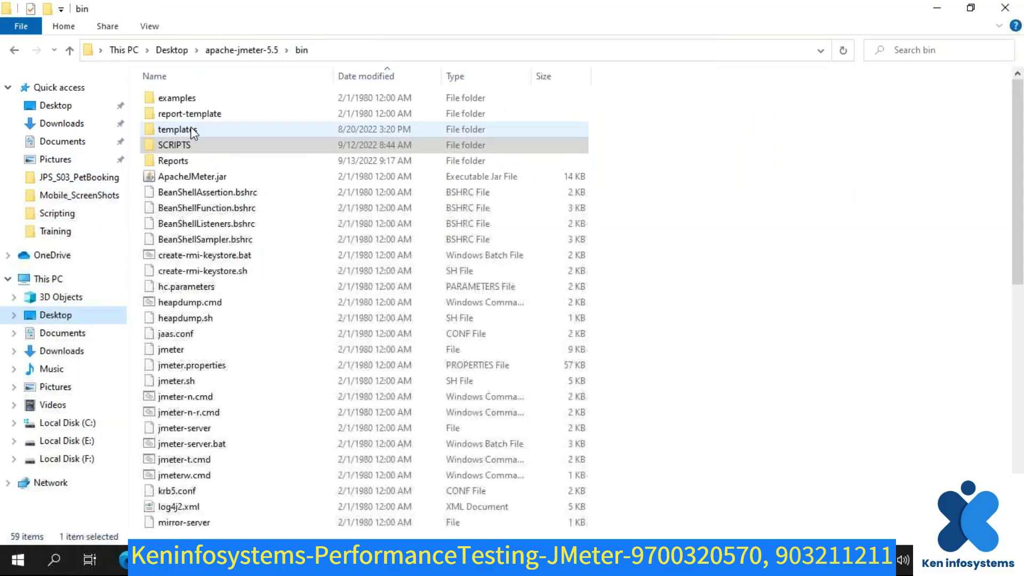
double_click(172, 161)
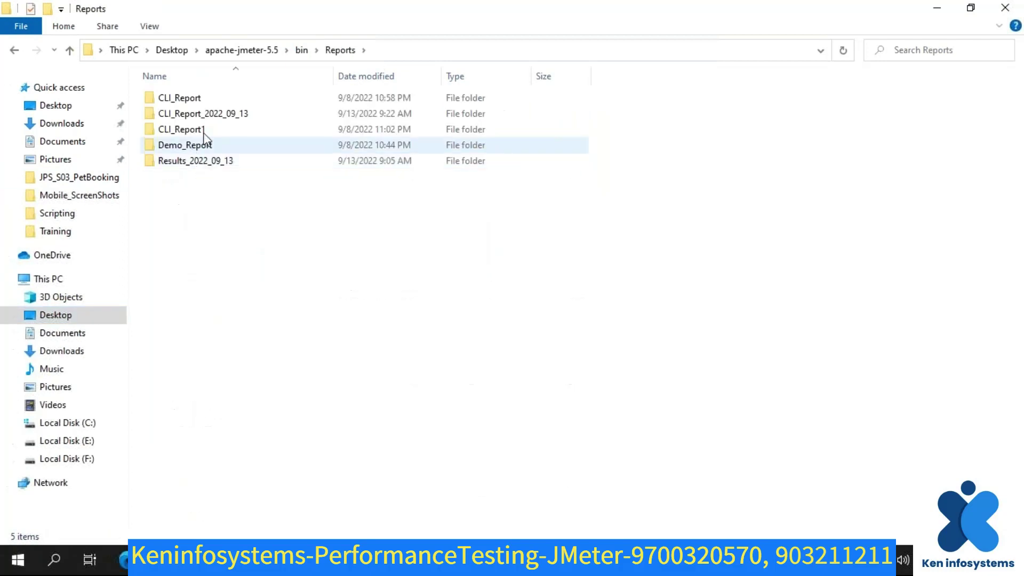
double_click(243, 114)
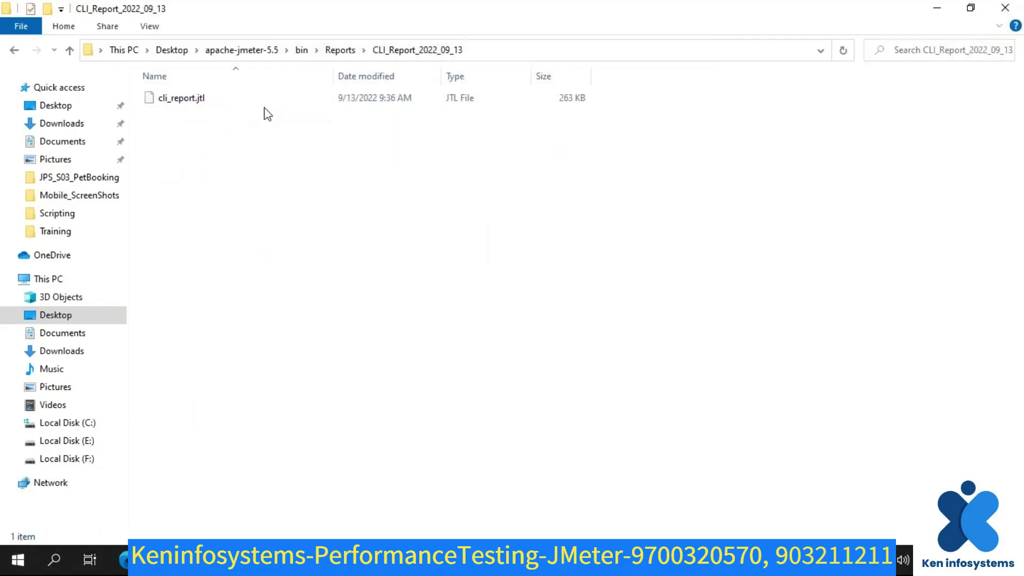
click(207, 104)
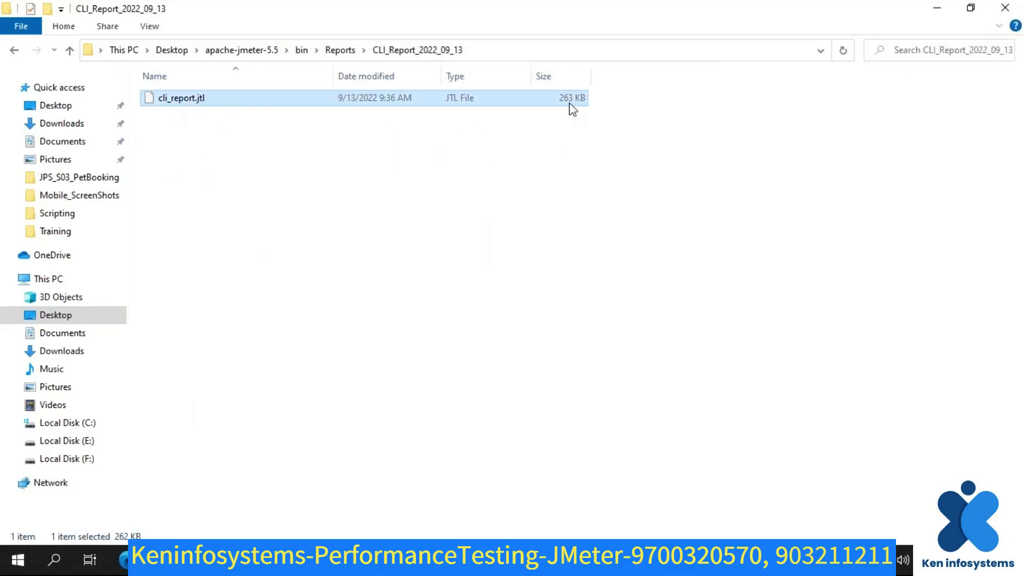
click(263, 177)
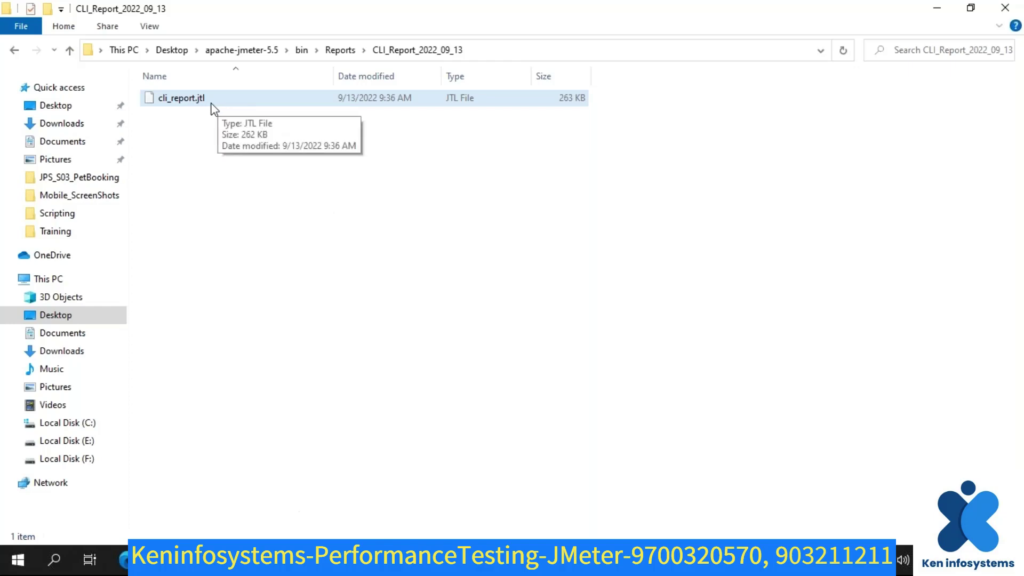
- Return to the Command Prompt, clear the text selection and enter jmeter -g at the bin prompt without running it
mouse_move(385, 560)
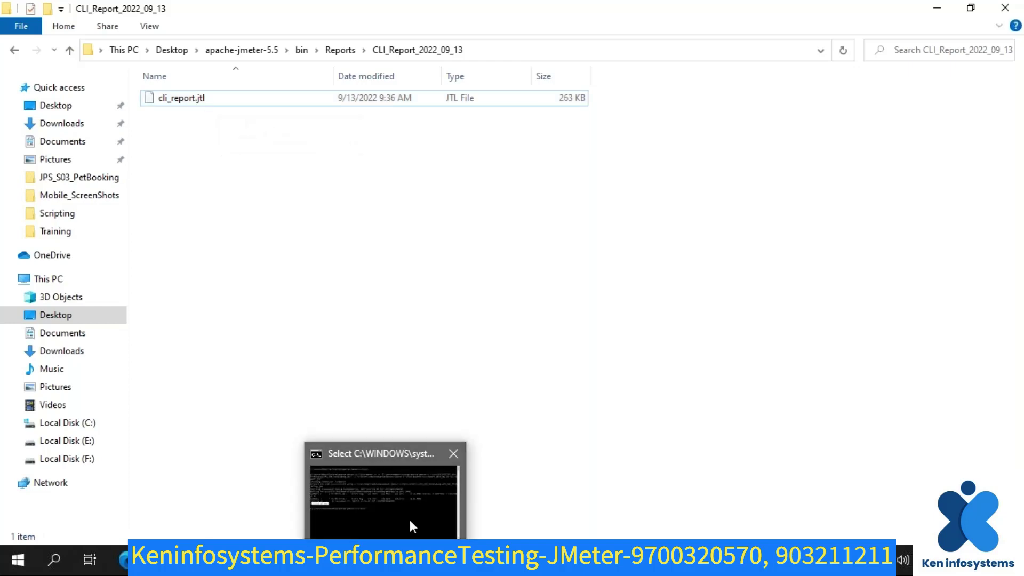
mouse_move(408, 518)
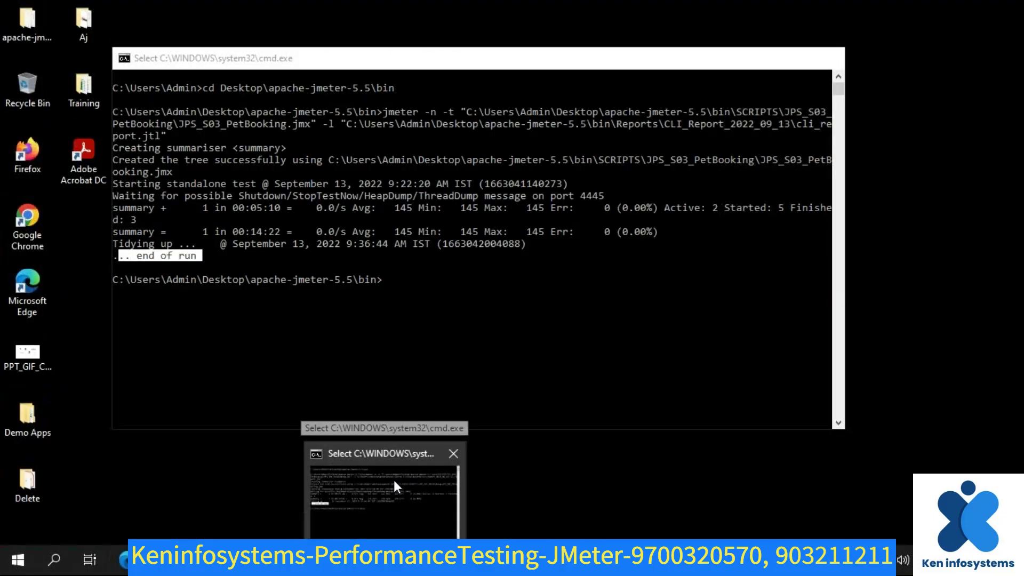
click(393, 480)
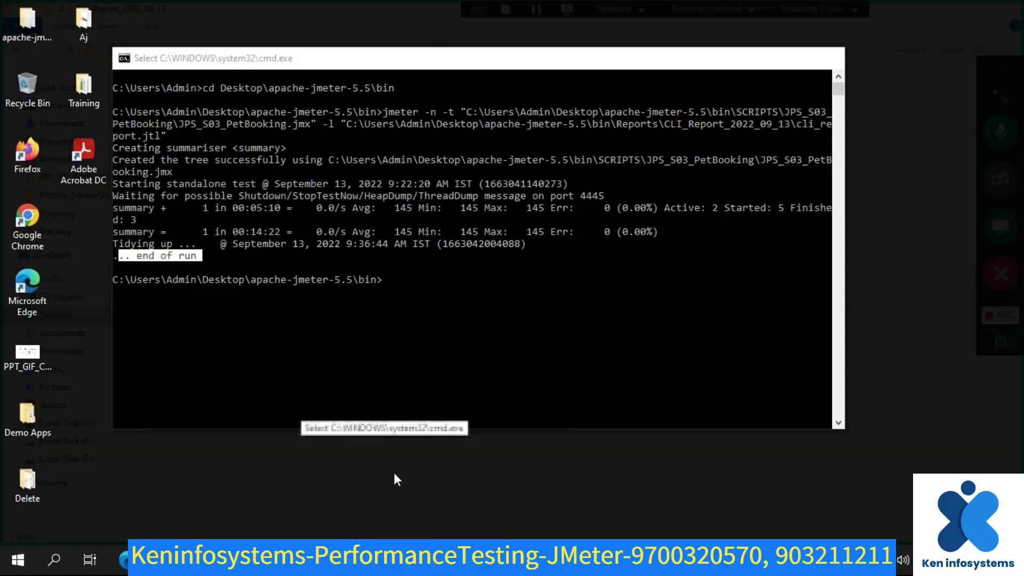
click(410, 279)
click(399, 289)
click(482, 337)
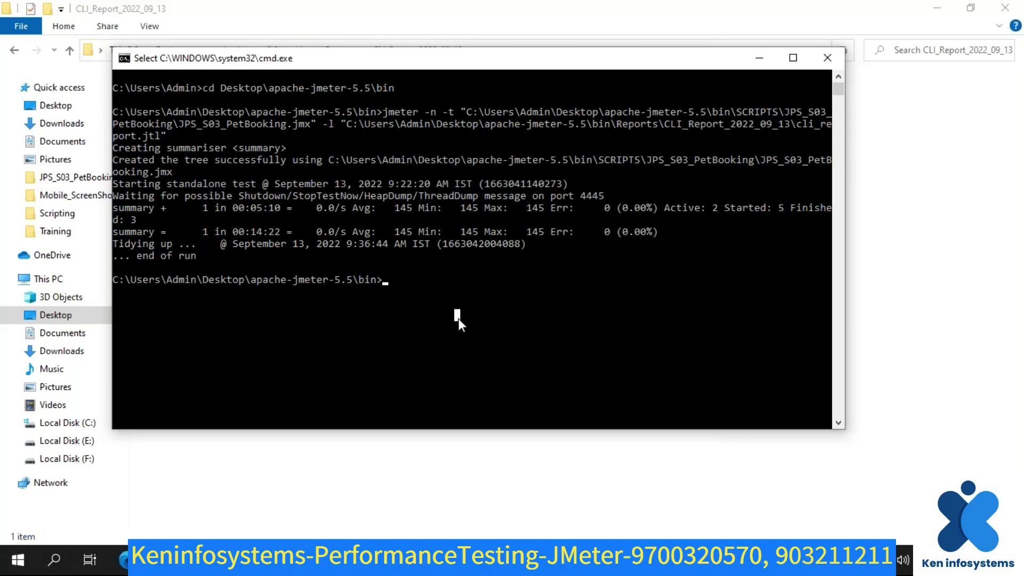
click(426, 291)
key(Escape)
text(jmeter -g)
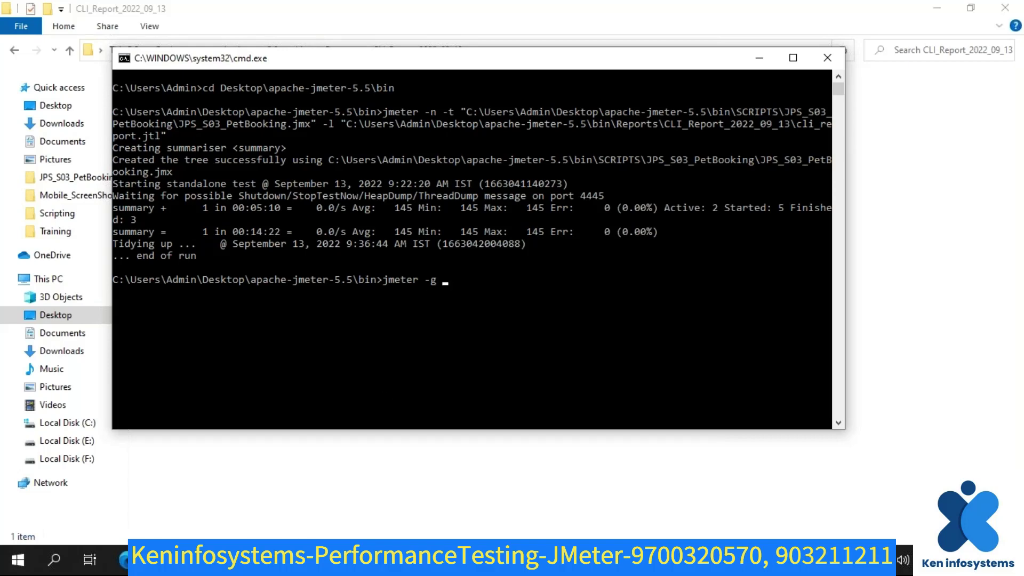
- Copy the full path of cli_report.jtl in File Explorer and paste it after jmeter -g in the Command Prompt
key(alt+Tab)
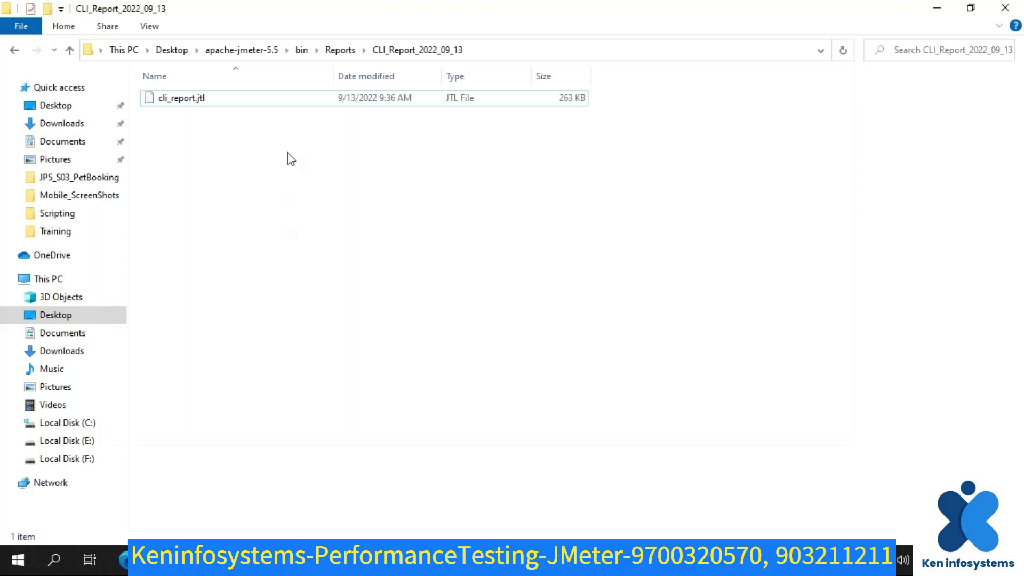
click(185, 103)
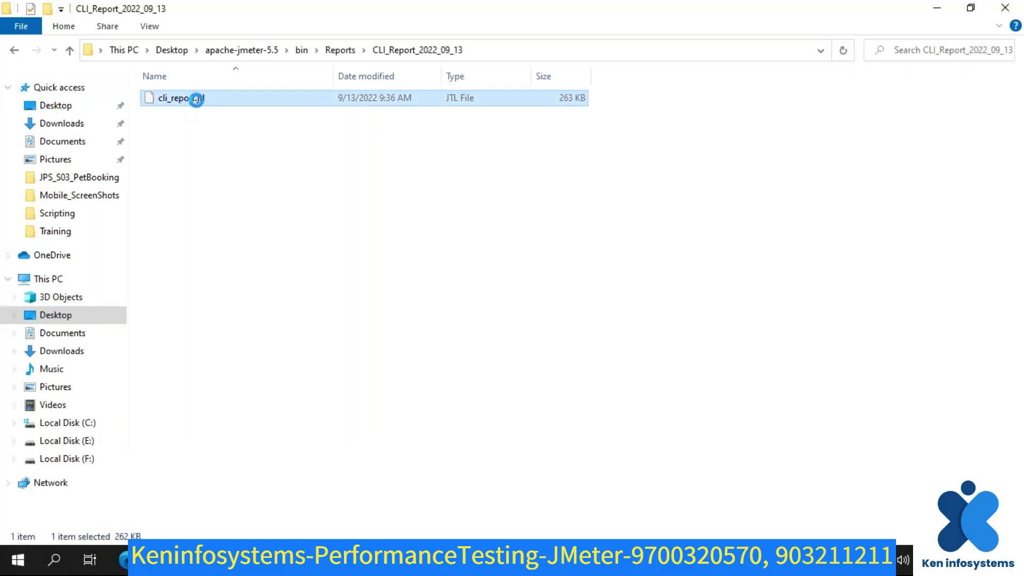
right_click(185, 99)
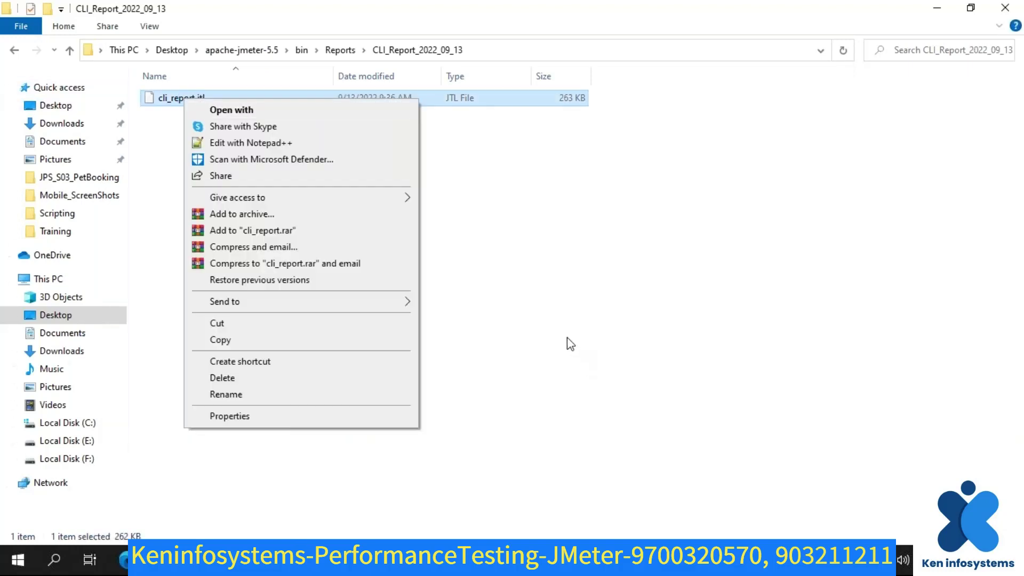
click(568, 337)
click(187, 102)
right_click(187, 101)
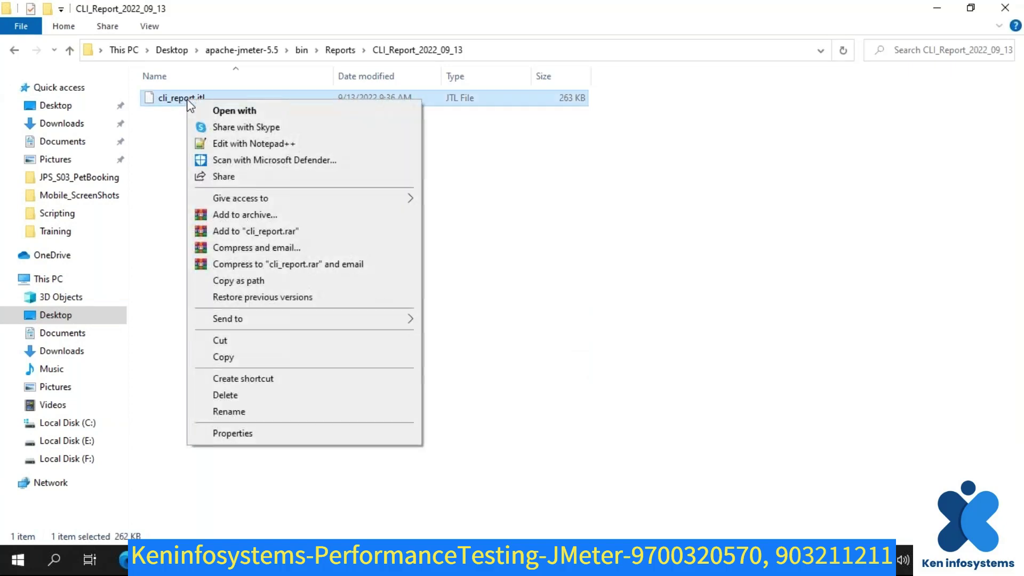
click(226, 283)
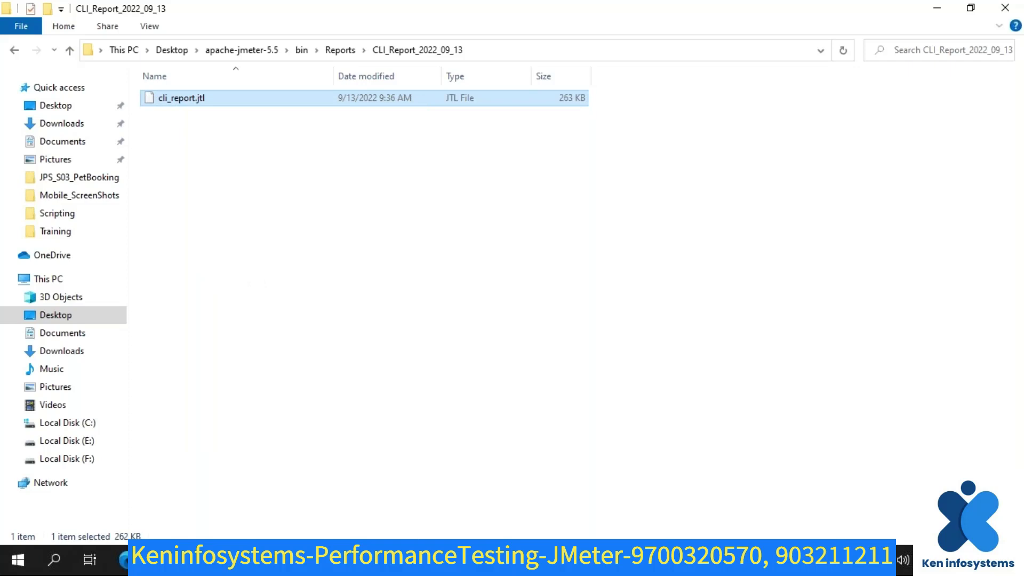
key(alt+Tab)
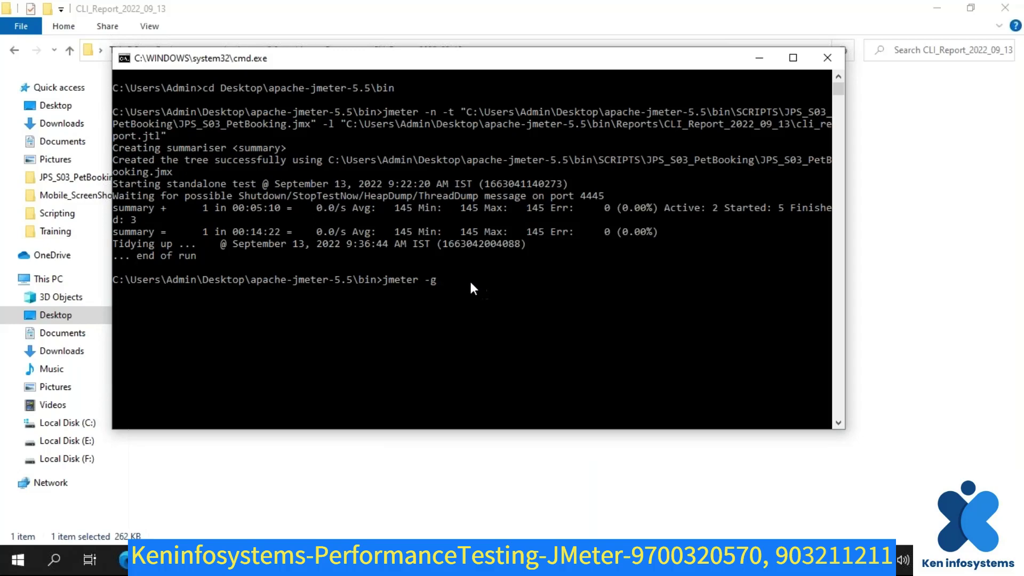
key(ctrl+v)
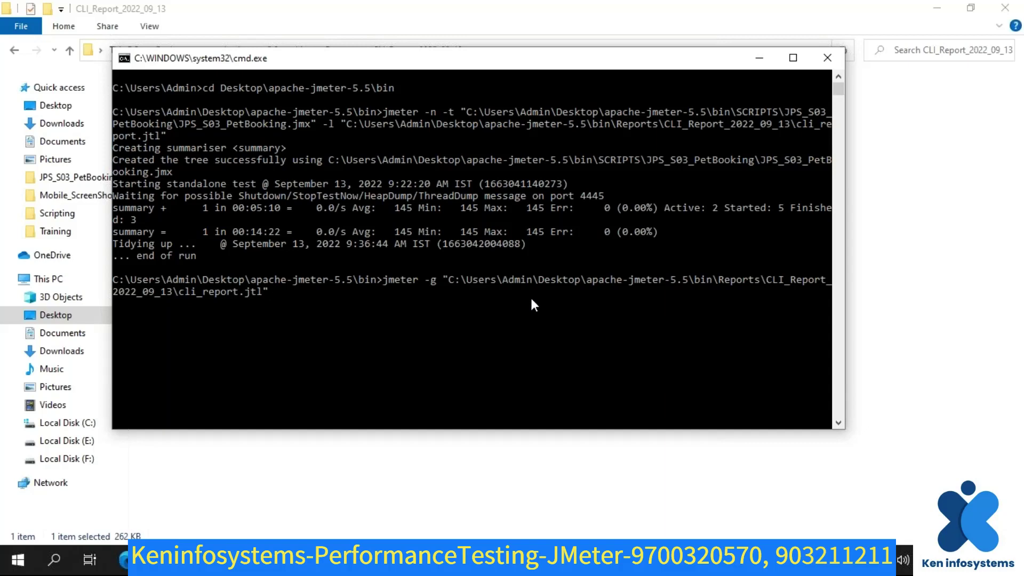
- Append the -o output option and an opening quotation mark to the jmeter -g command
text(-o)
key(BackSpace)
text(o)
- Create a folder named CLI_HTML_Report inside CLI_Report_2022_09_13 in File Explorer
click(320, 477)
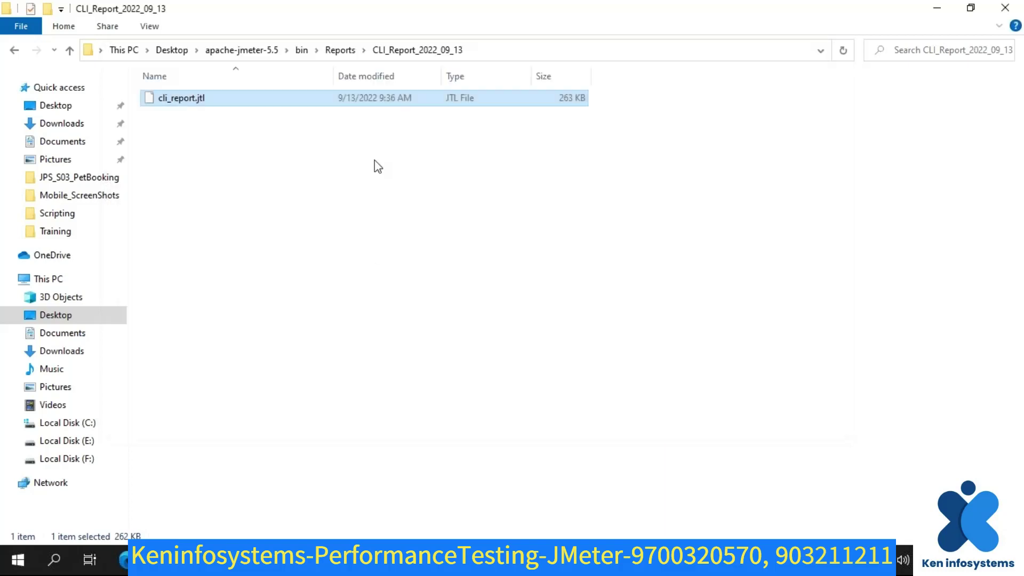
click(261, 181)
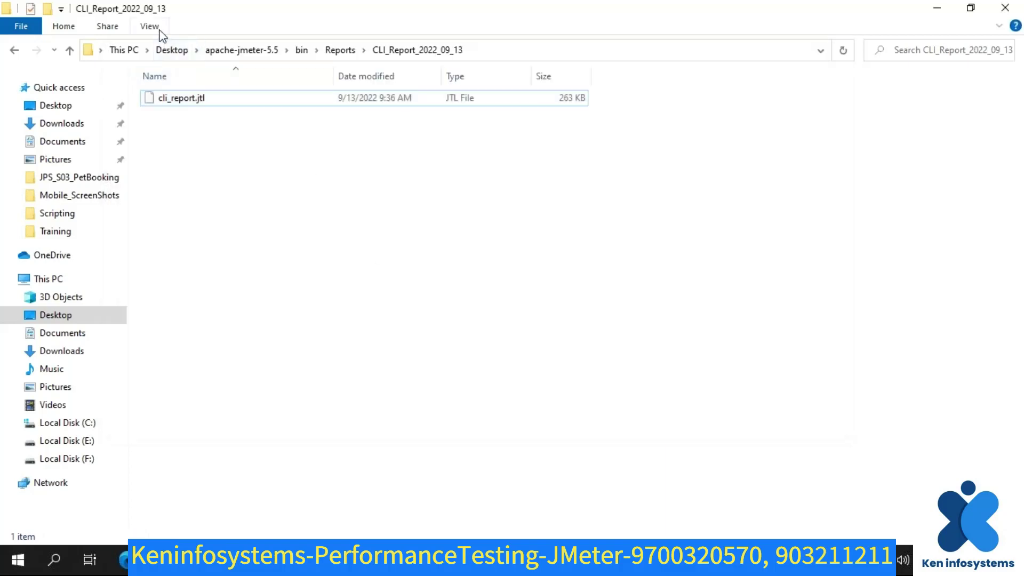
click(48, 10)
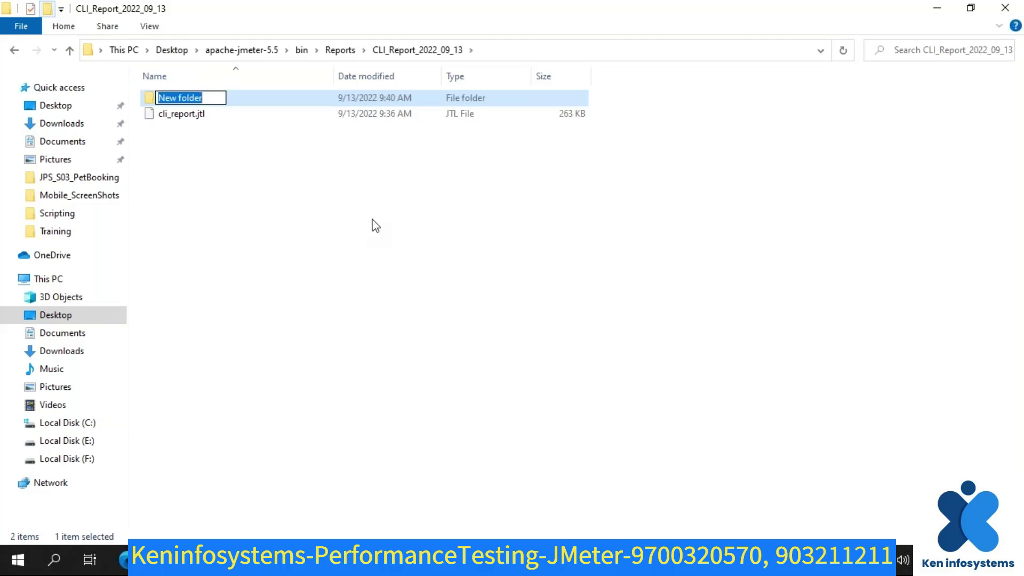
text(CLI_HTML_Report)
click(349, 213)
- Copy the CLI_HTML_Report folder's path and paste it as the quoted -o destination in the Command Prompt's jmeter command
double_click(181, 99)
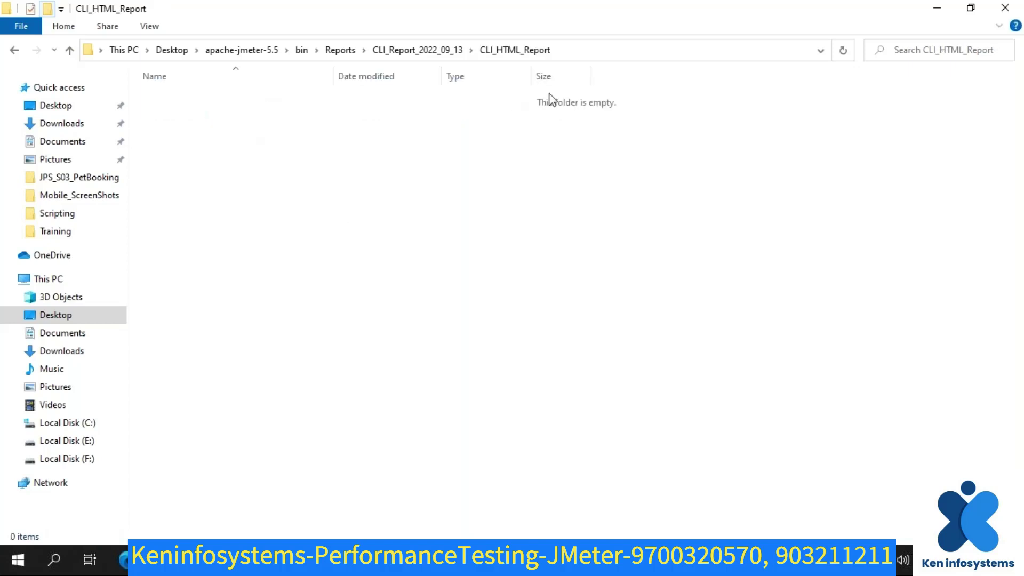
click(577, 50)
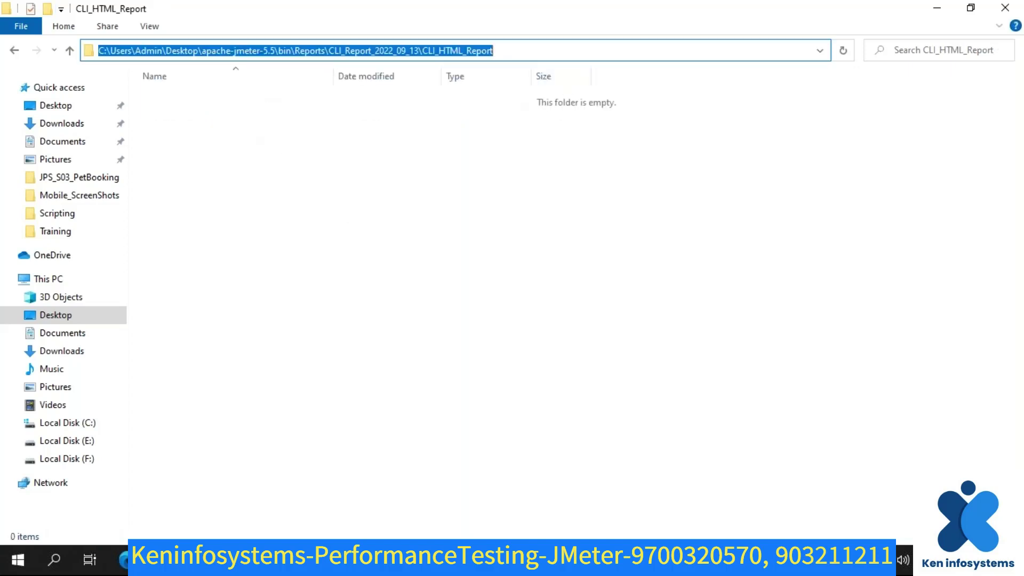
key(alt+Tab)
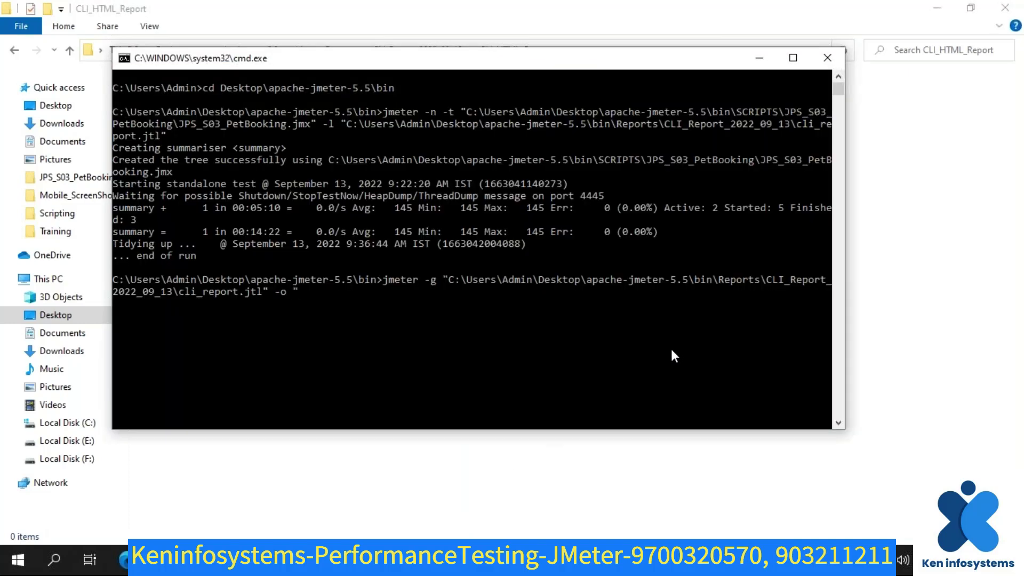
key(ctrl+v)
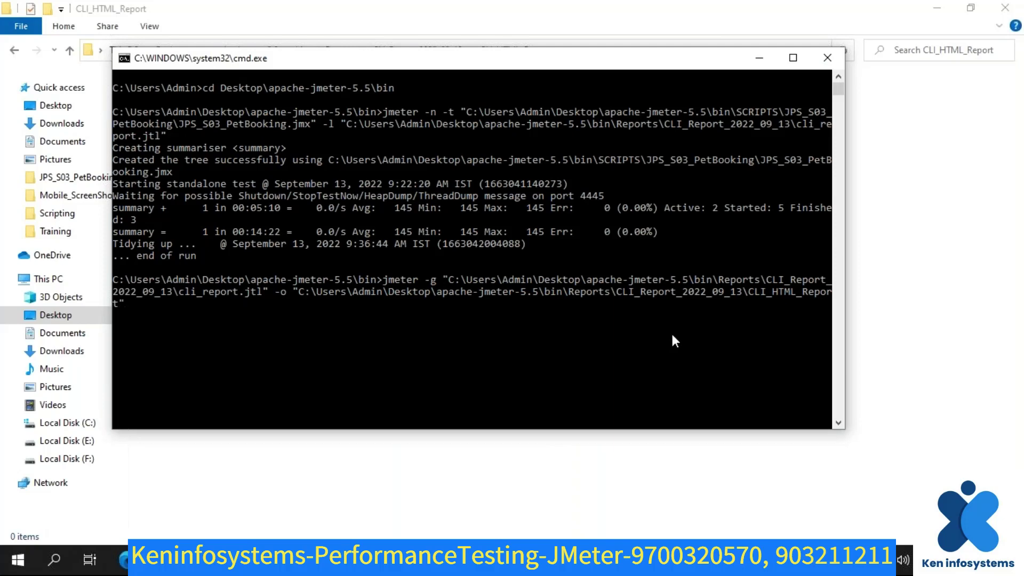
- Widen and reposition the Command Prompt window, and highlight the command's jmeter keyword, -g results path and -o output path to review them
drag(846, 340, 1005, 353)
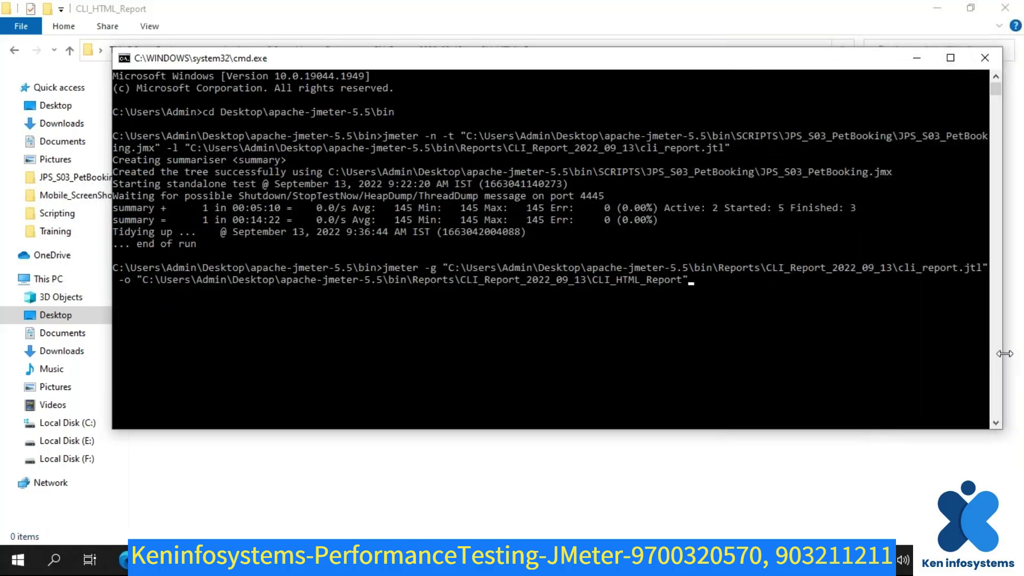
drag(544, 61, 468, 59)
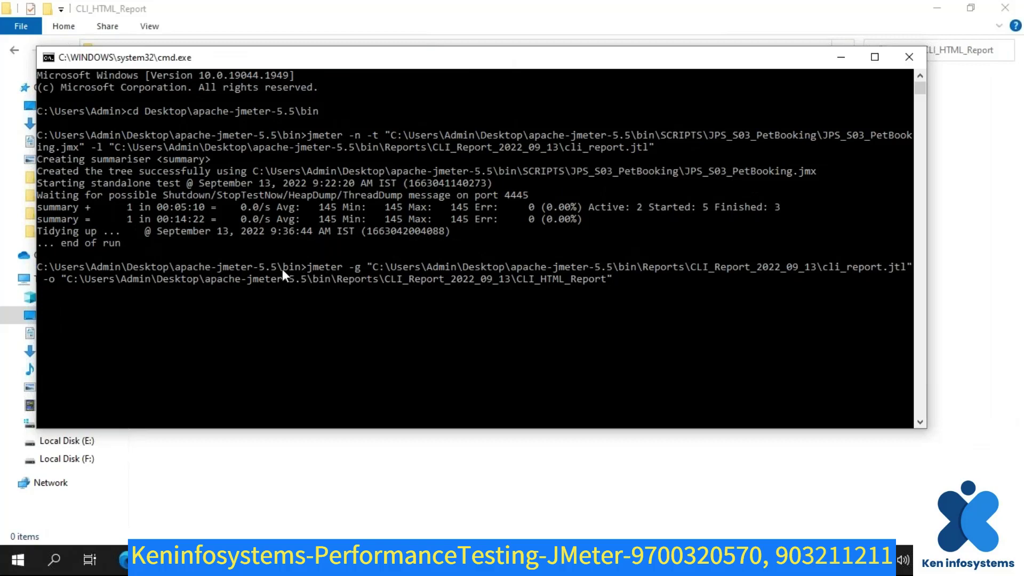
drag(308, 269, 340, 271)
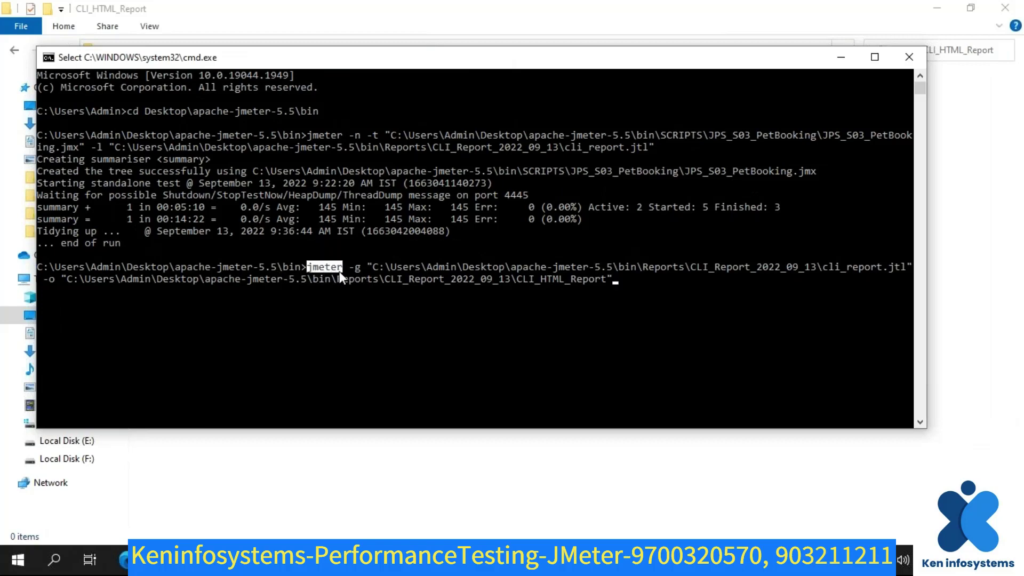
click(350, 269)
drag(368, 267, 911, 274)
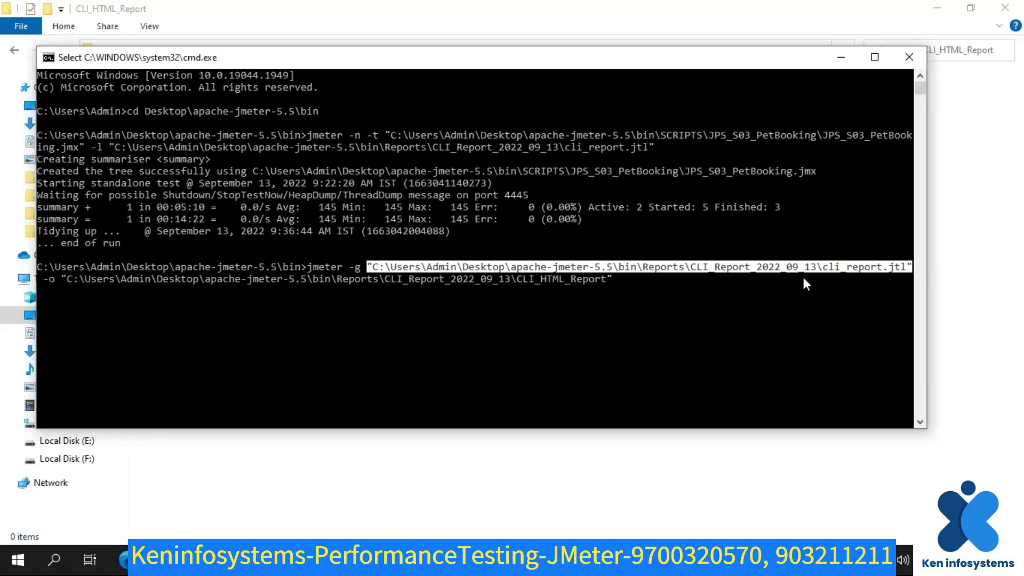
click(46, 279)
drag(63, 279, 607, 281)
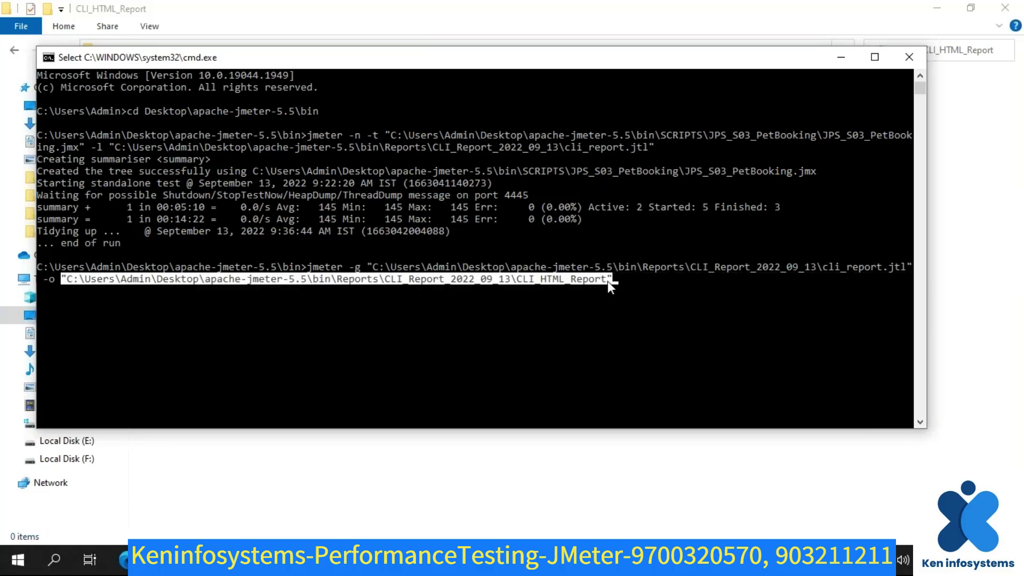
click(635, 278)
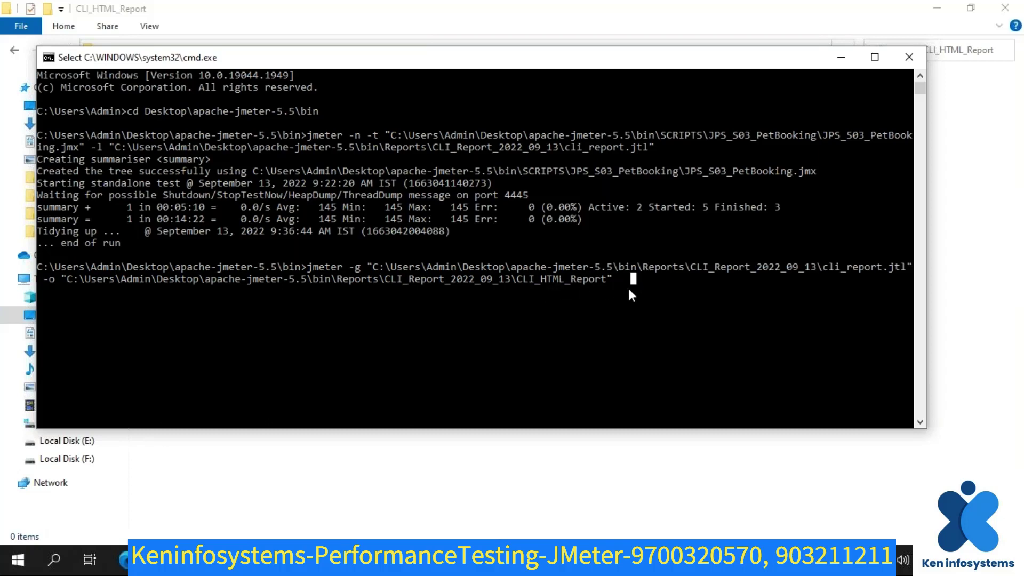
key(Escape)
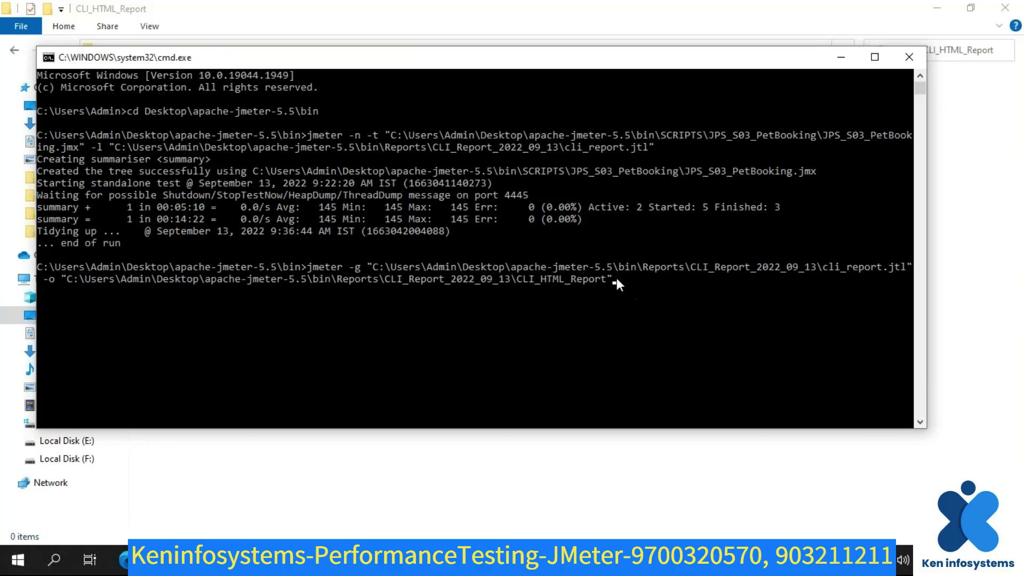
- Check the empty CLI_HTML_Report folder in File Explorer and go back up to its parent CLI_Report_2022_09_13
click(524, 483)
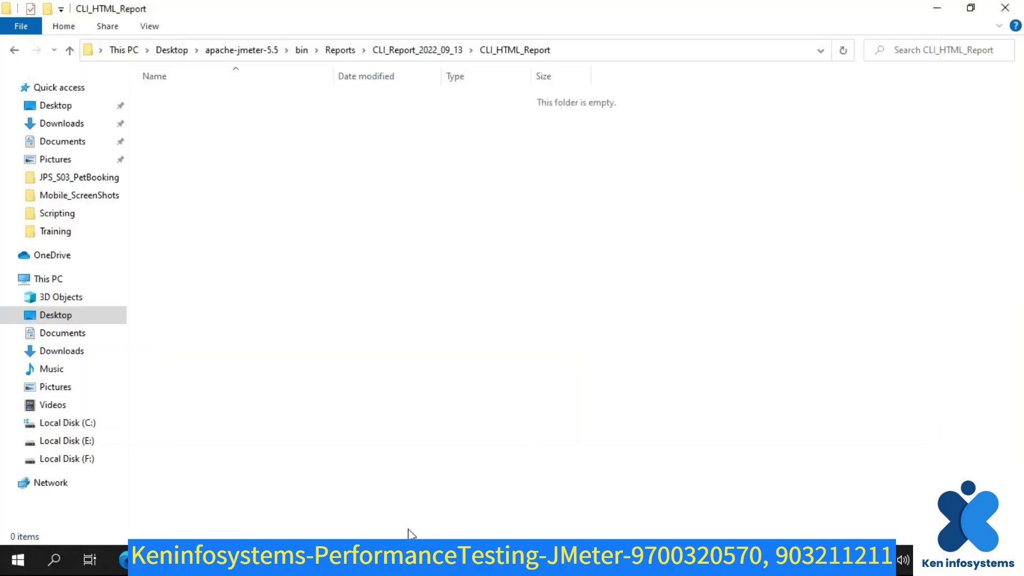
click(415, 41)
click(410, 96)
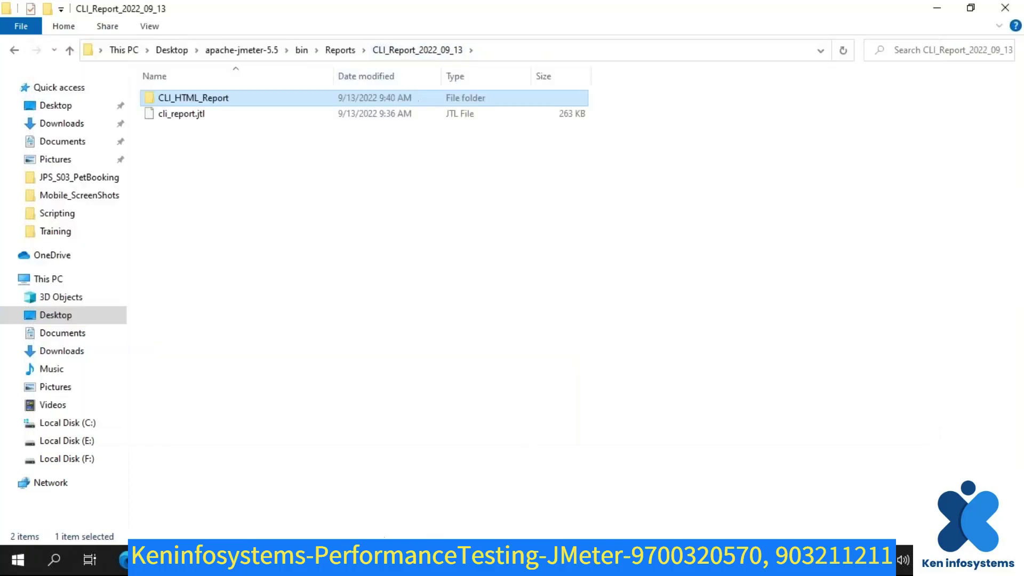
- Return to the Command Prompt and run the jmeter -g command to generate the HTML report in CLI_HTML_Report
key(alt+Tab)
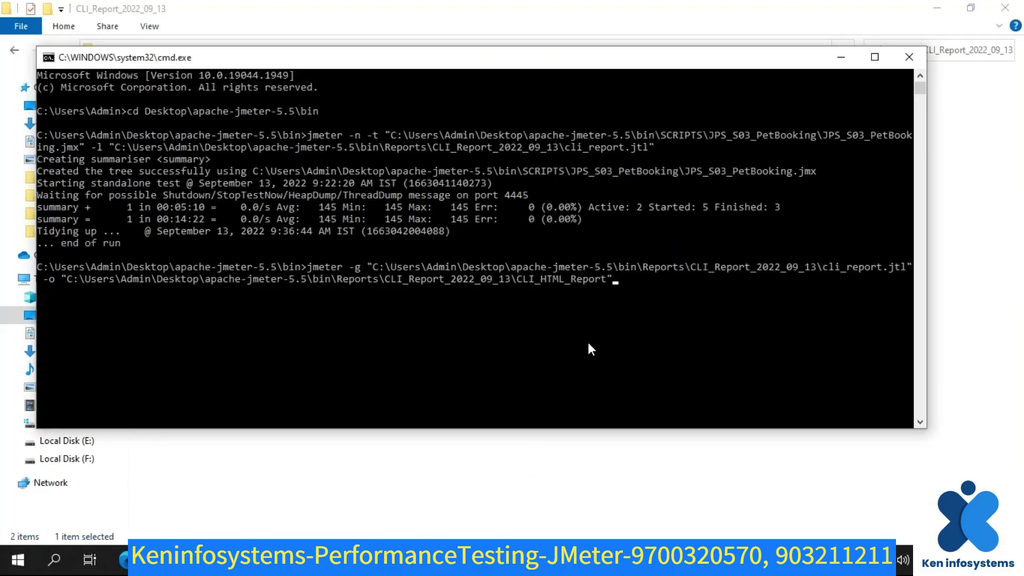
click(622, 277)
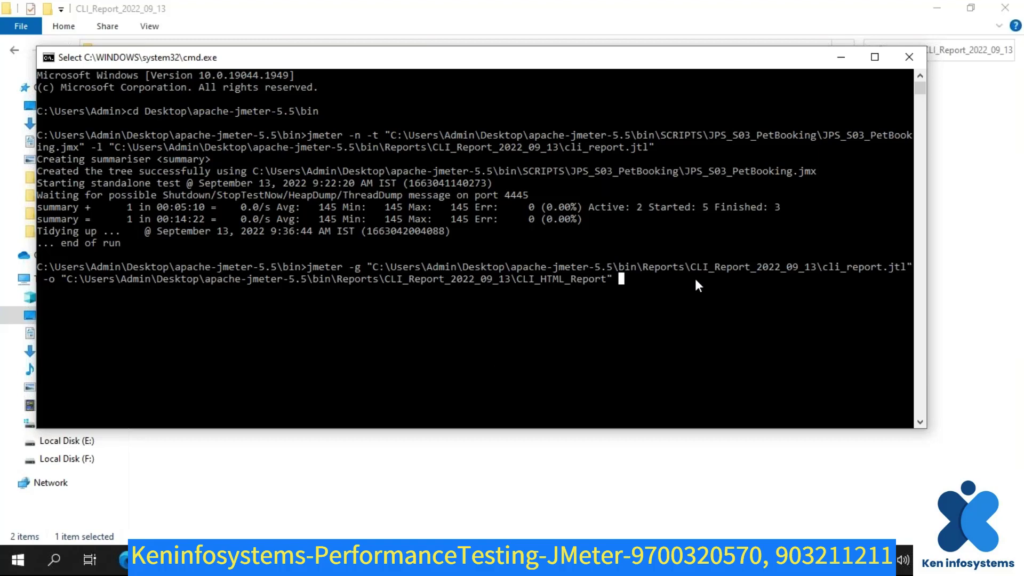
key(Escape)
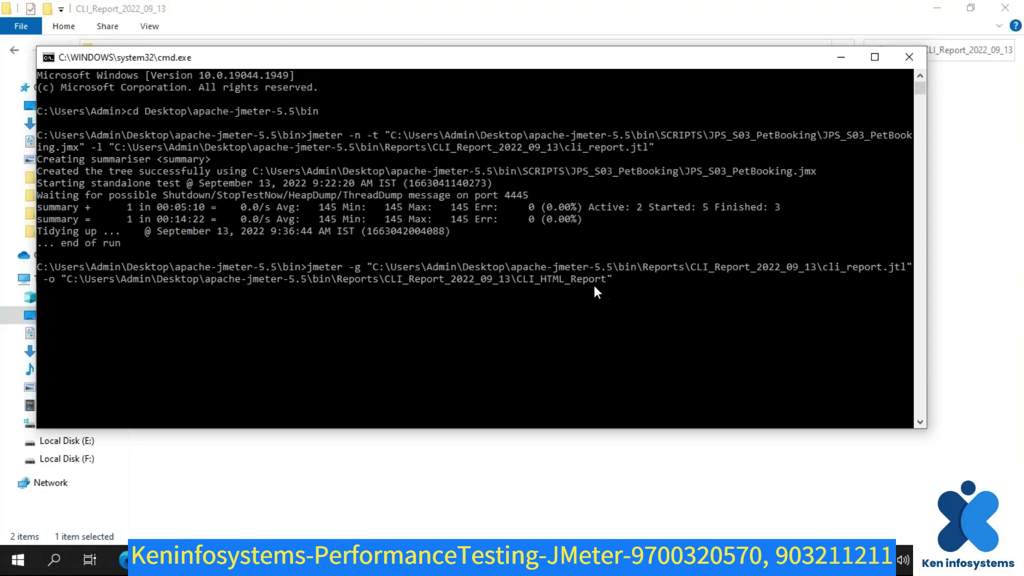
key(Return)
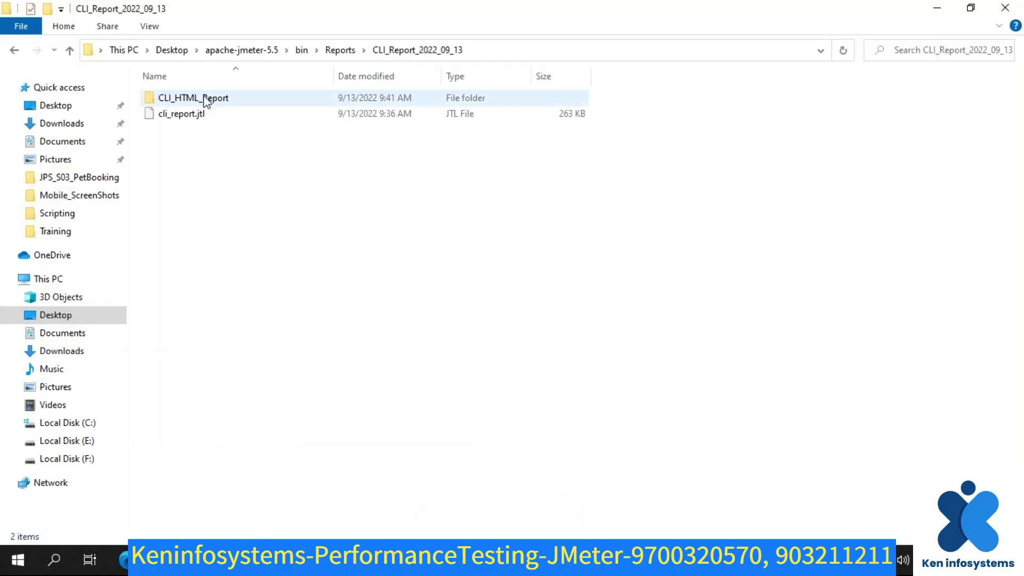
- Check the generated files in the CLI_HTML_Report folder and the state of the jmeter command in the Command Prompt
double_click(207, 100)
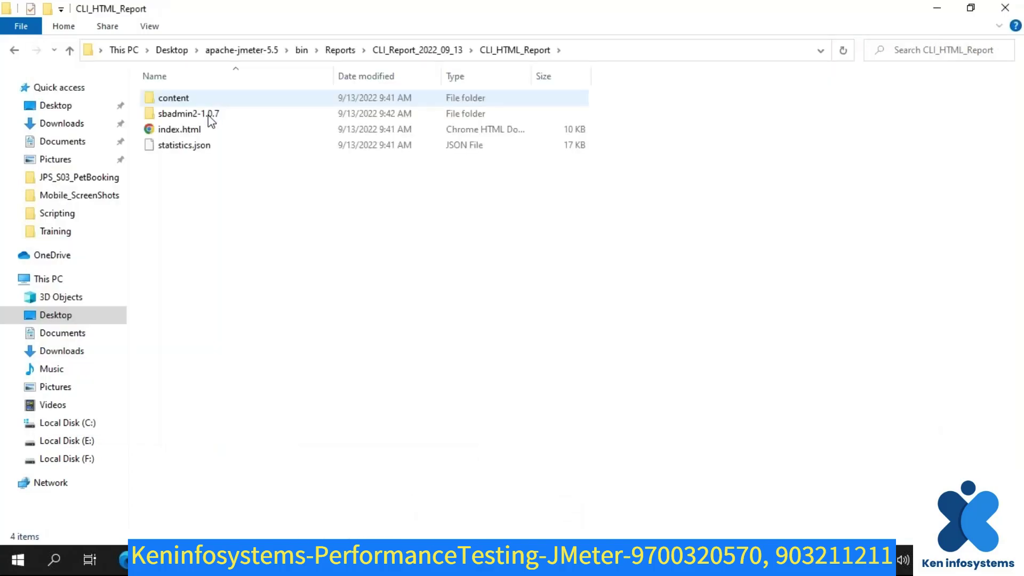
key(alt+Tab)
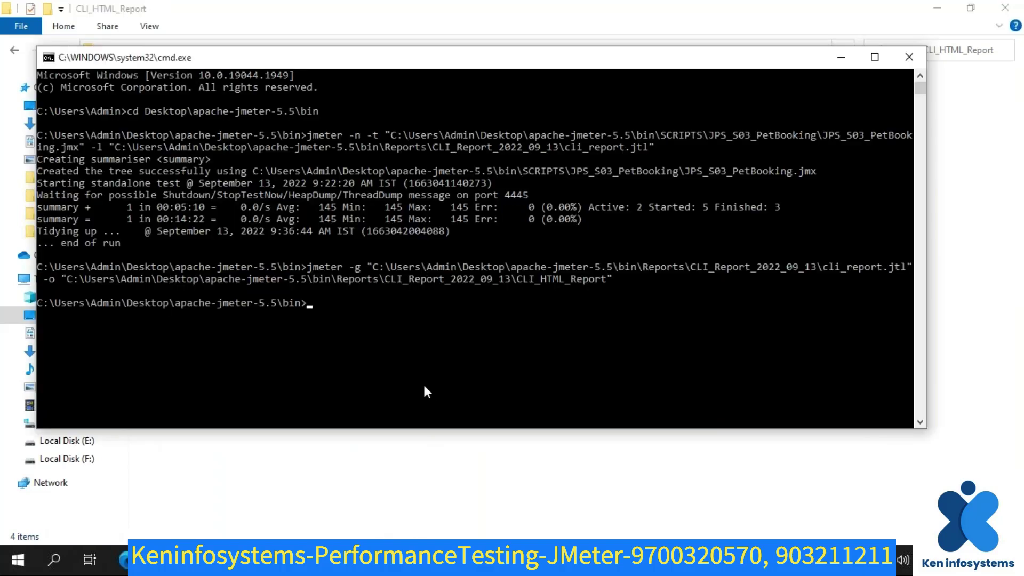
click(407, 491)
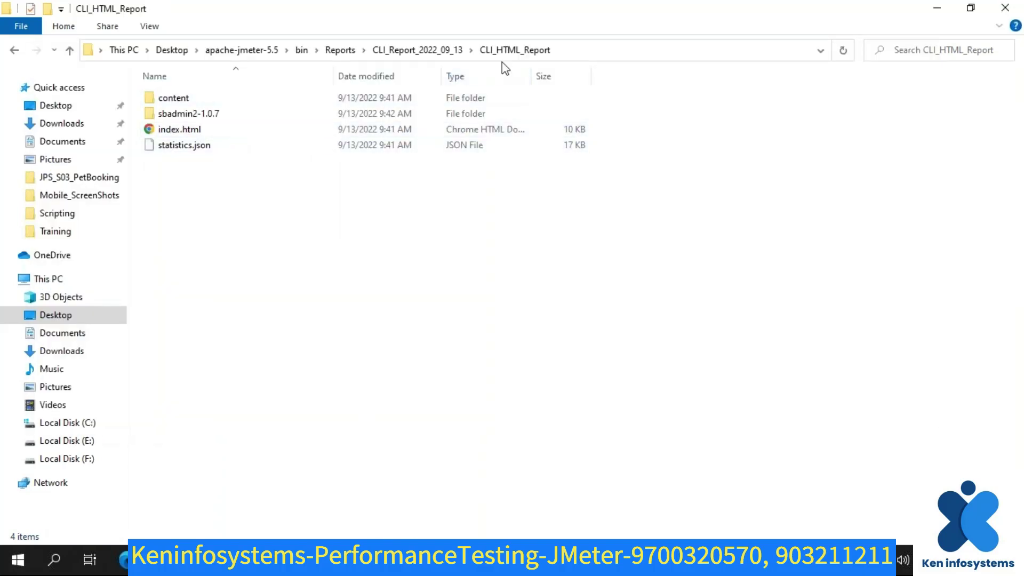
click(382, 53)
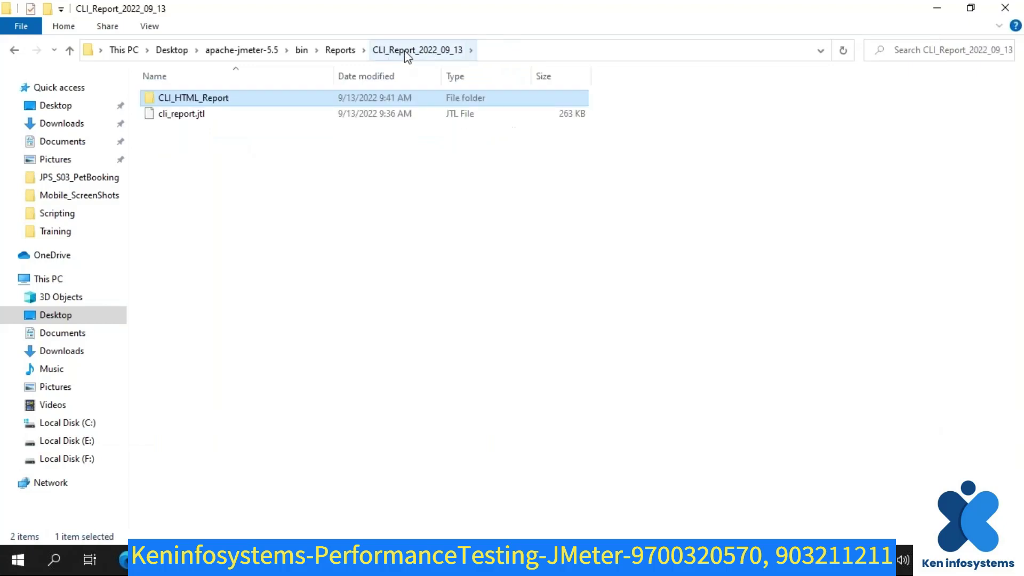
double_click(178, 102)
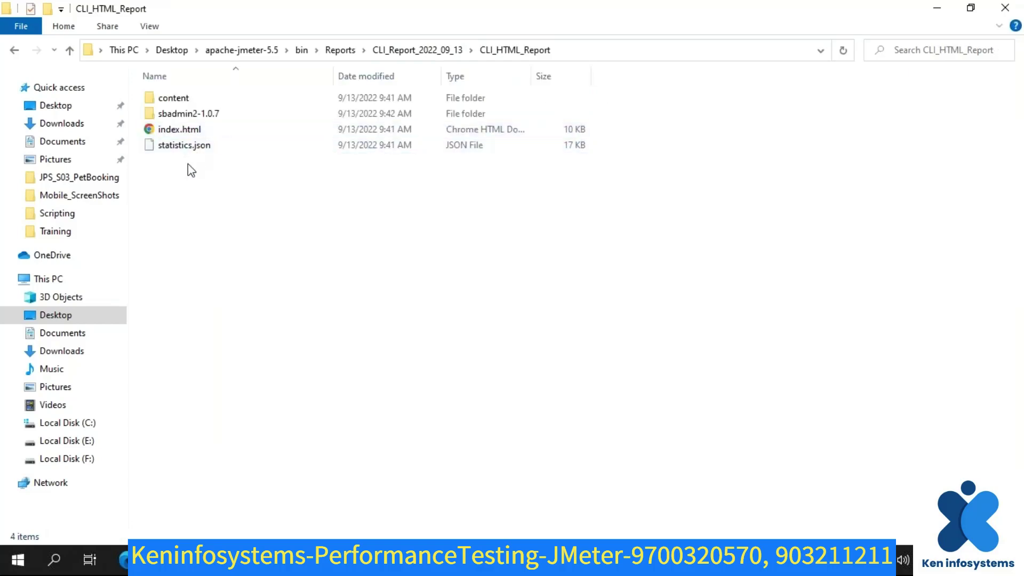
- Open index.html from CLI_HTML_Report in Chrome and view the dashboard's APDEX table
click(165, 133)
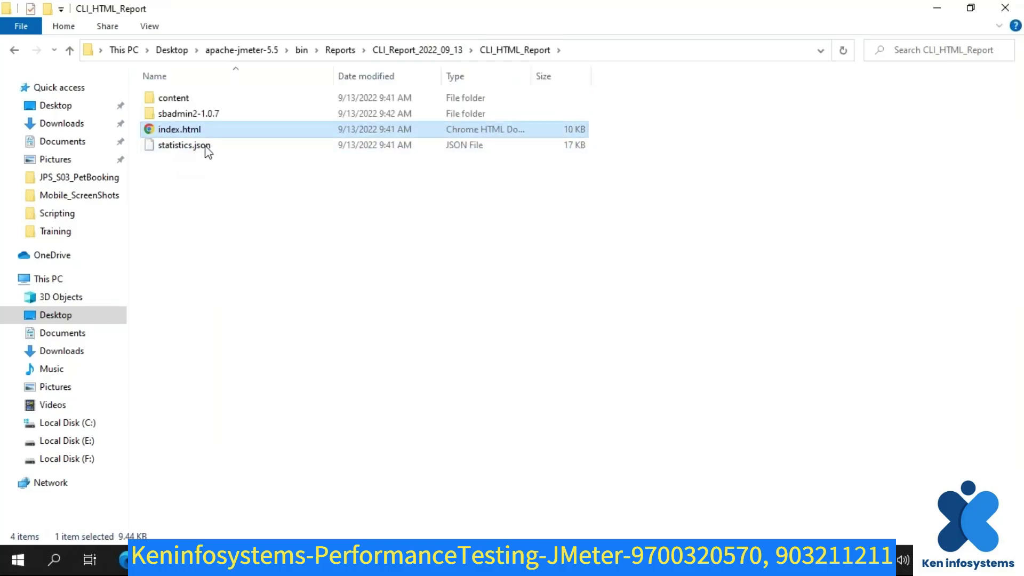
double_click(164, 130)
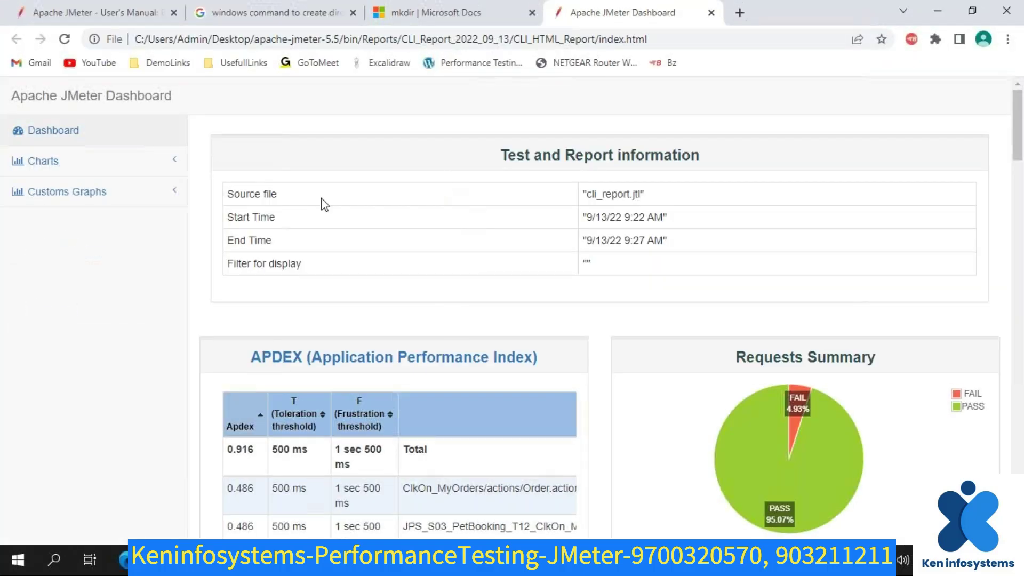
scroll(331, 258, down, 5)
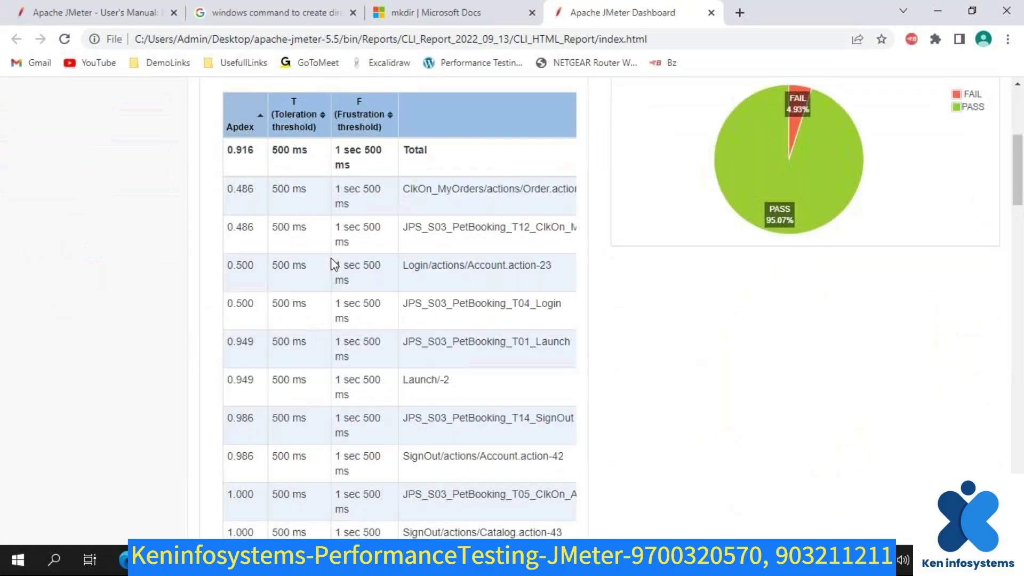
- Examine the dashboard's Statistics table and check the number of login errors in the Errors table
scroll(331, 258, down, 15)
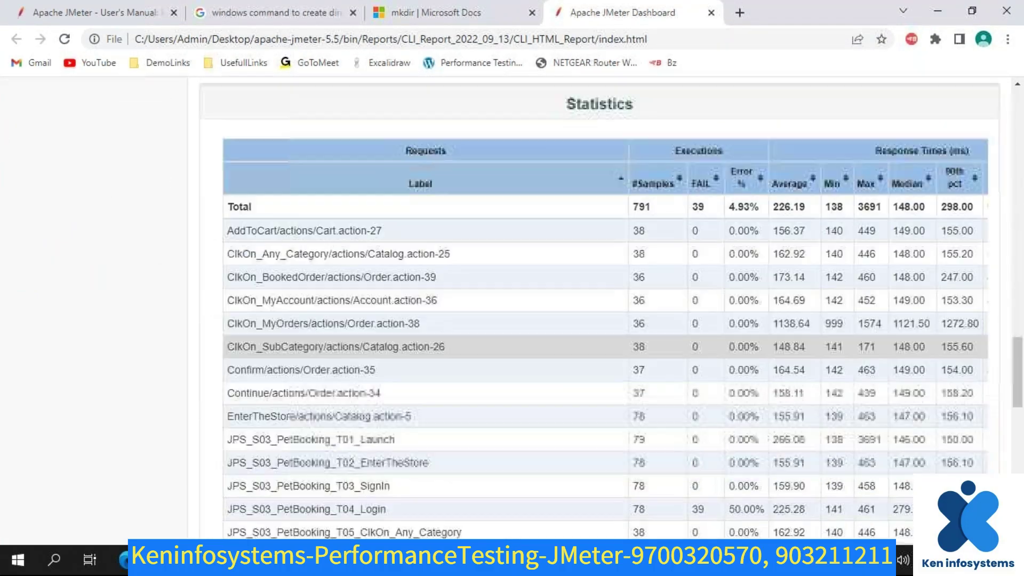
scroll(415, 377, down, 9)
scroll(416, 379, down, 6)
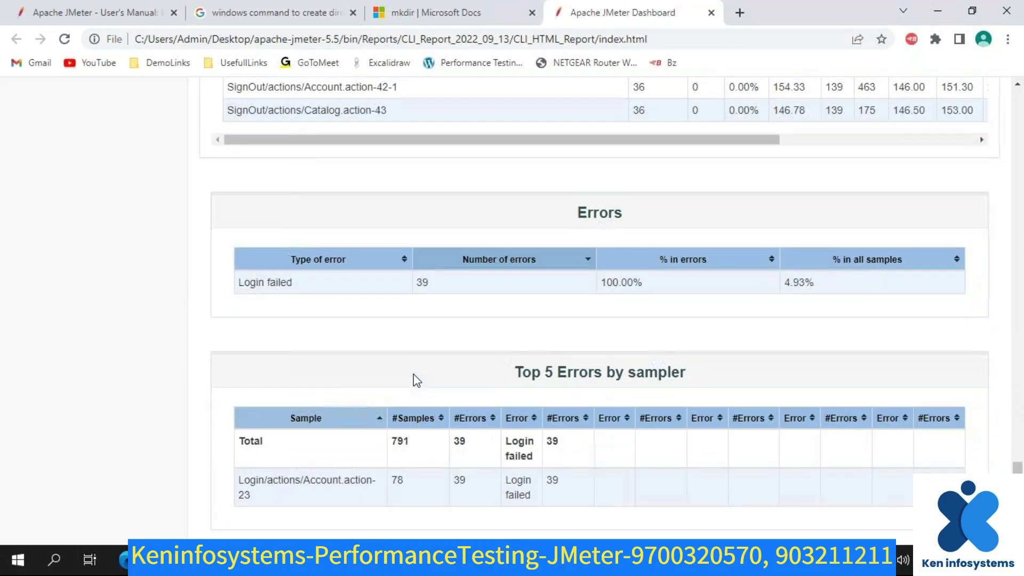
scroll(414, 380, up, 1)
scroll(414, 380, down, 1)
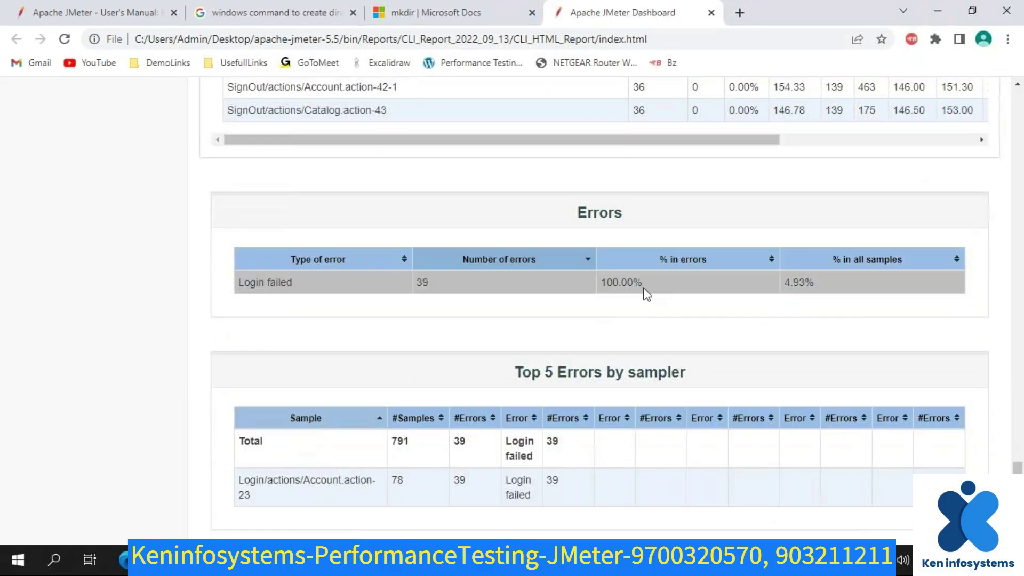
drag(423, 288, 396, 288)
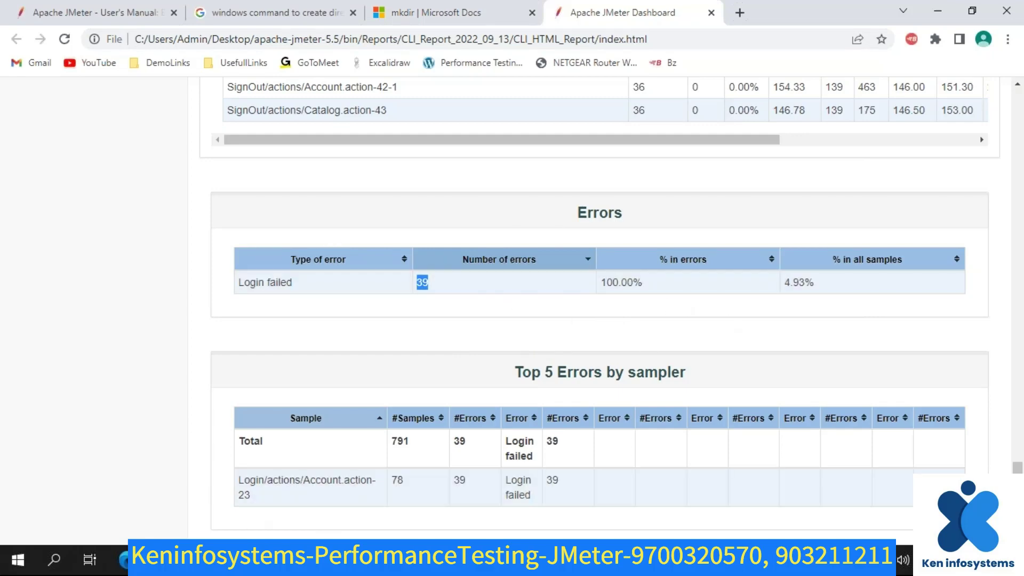
- Open JPS_S03_PetBooking_Credentials.csv from the bin\SCRIPTS\JPS_S03_PetBooking folder in Notepad using File Explorer
click(253, 560)
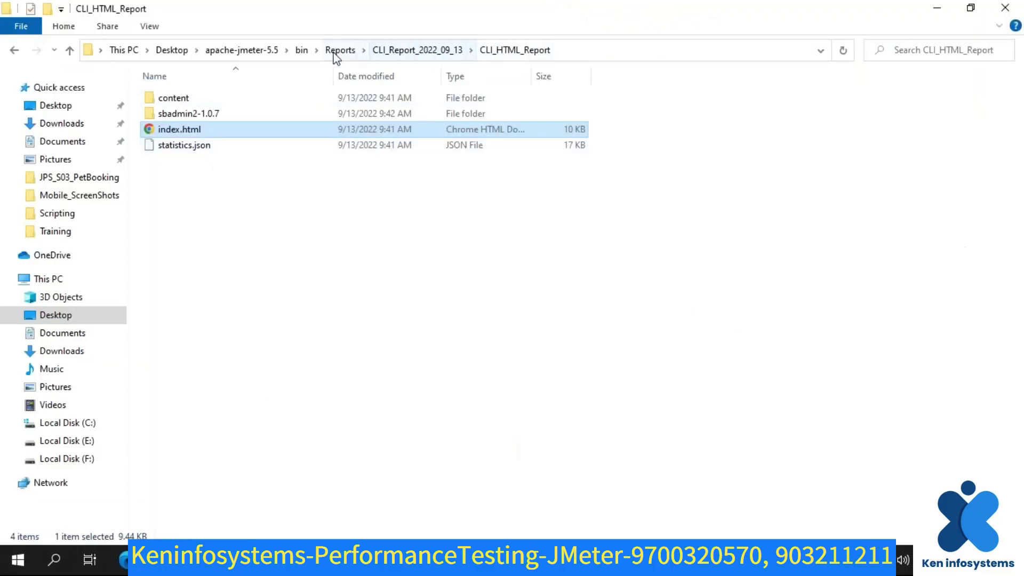
click(302, 51)
double_click(181, 144)
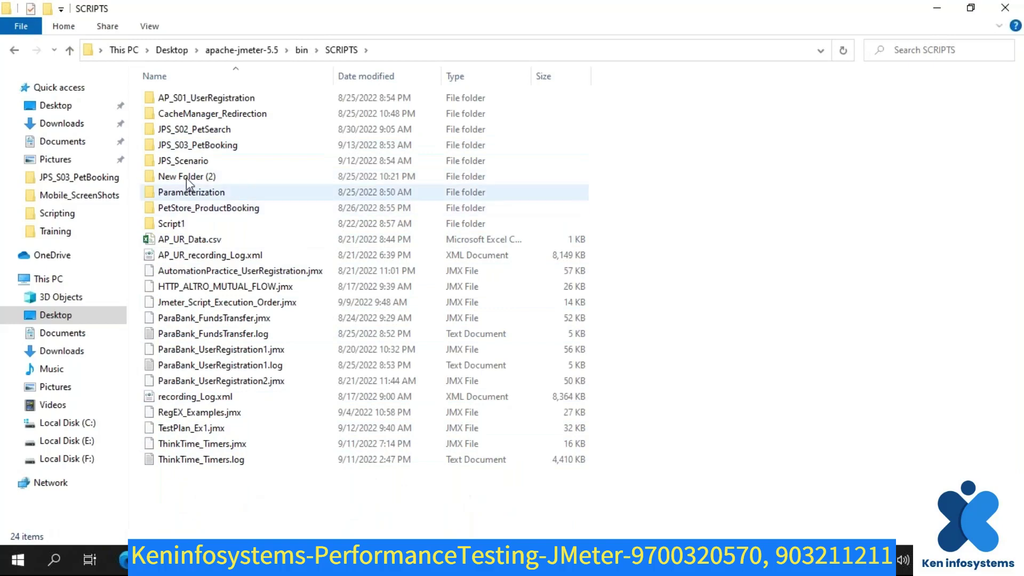
double_click(177, 145)
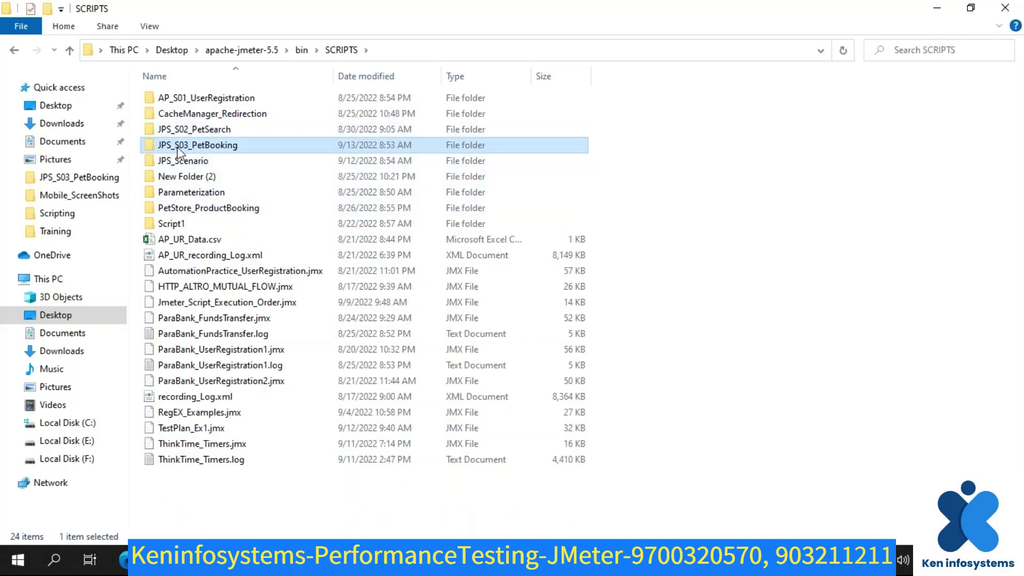
click(196, 149)
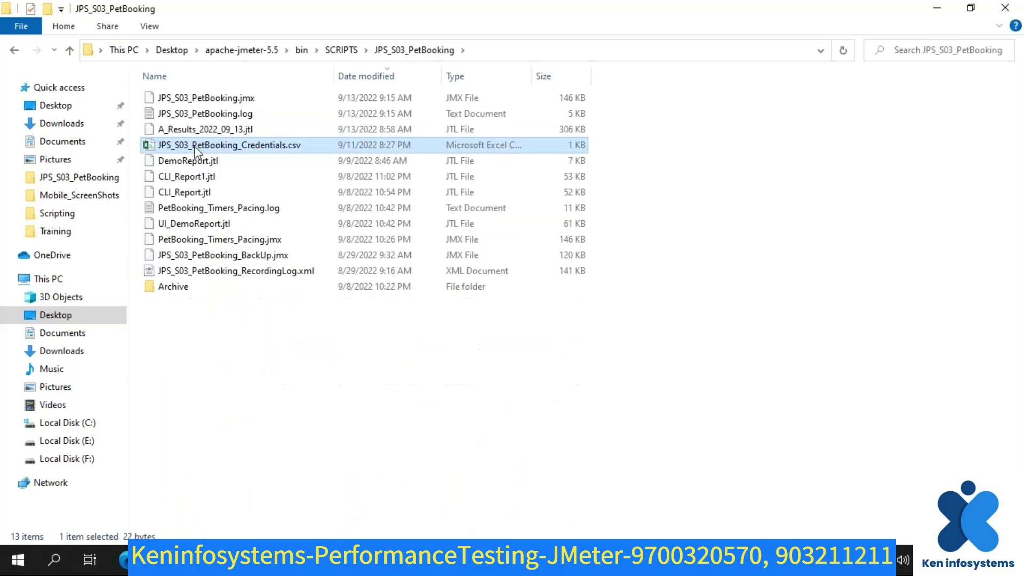
right_click(196, 151)
click(228, 191)
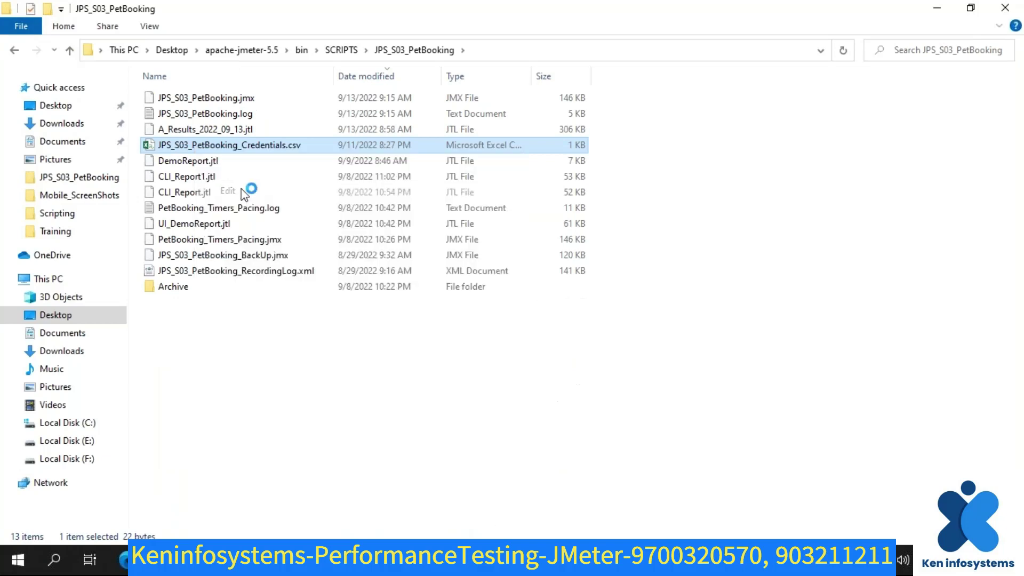
- Check both credential lines in the CSV file and close the file without editing it
drag(217, 156, 94, 156)
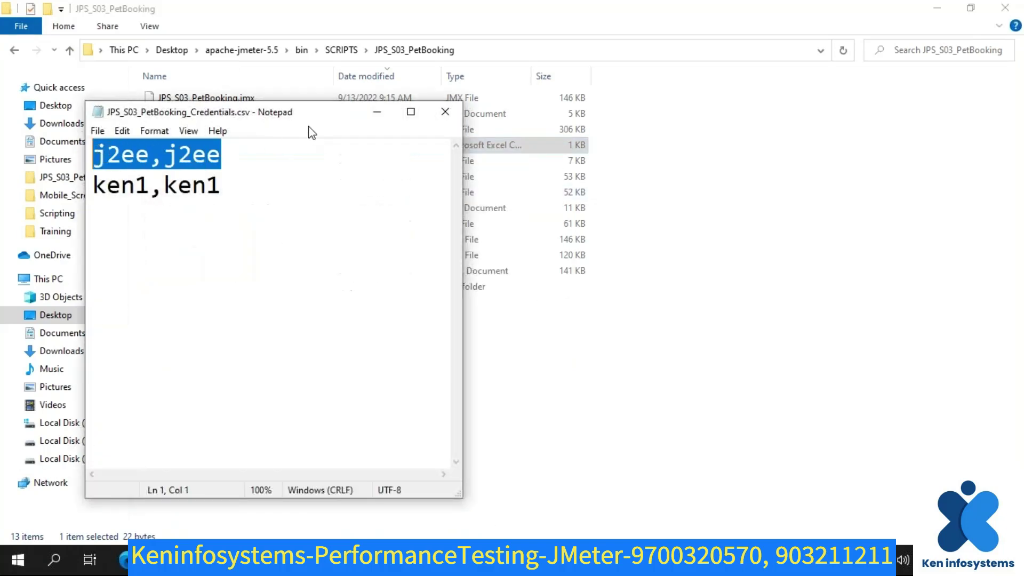
drag(221, 186, 91, 187)
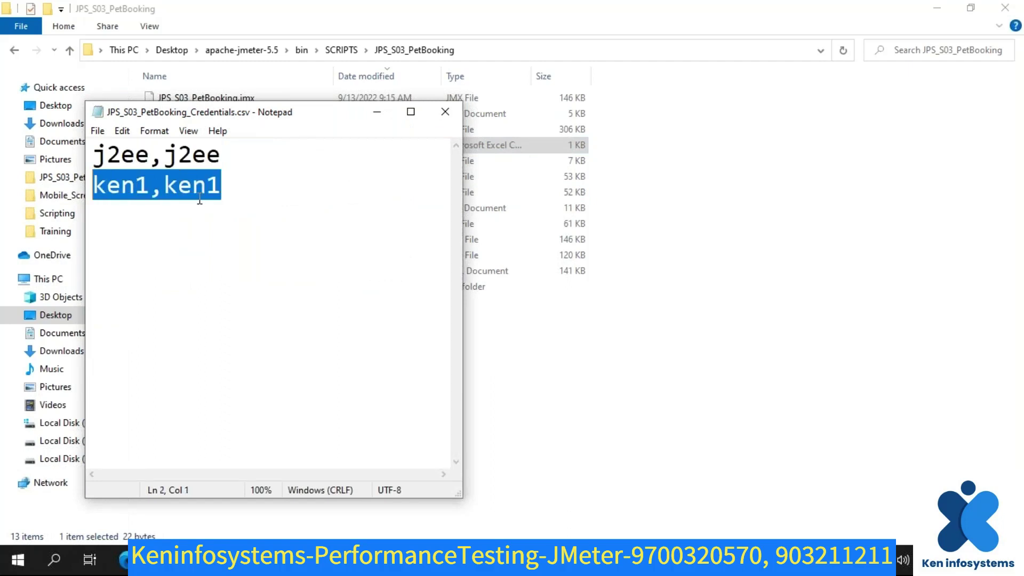
click(224, 219)
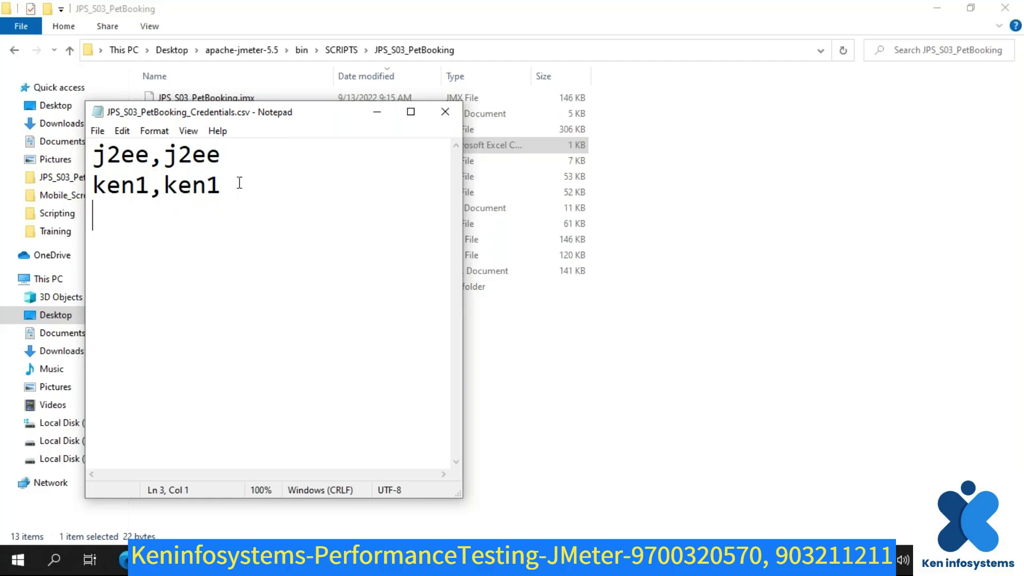
drag(222, 185, 94, 185)
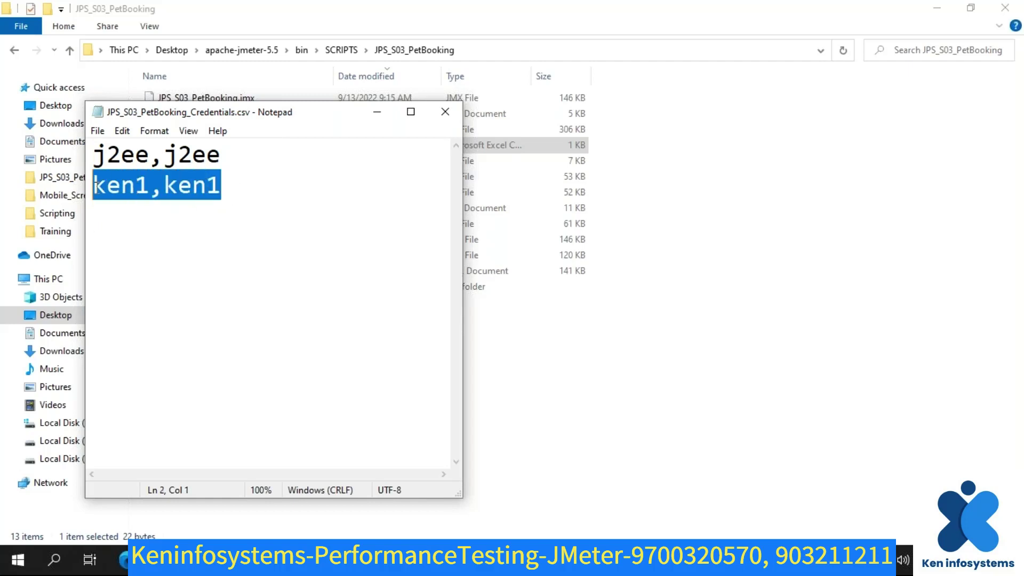
click(443, 114)
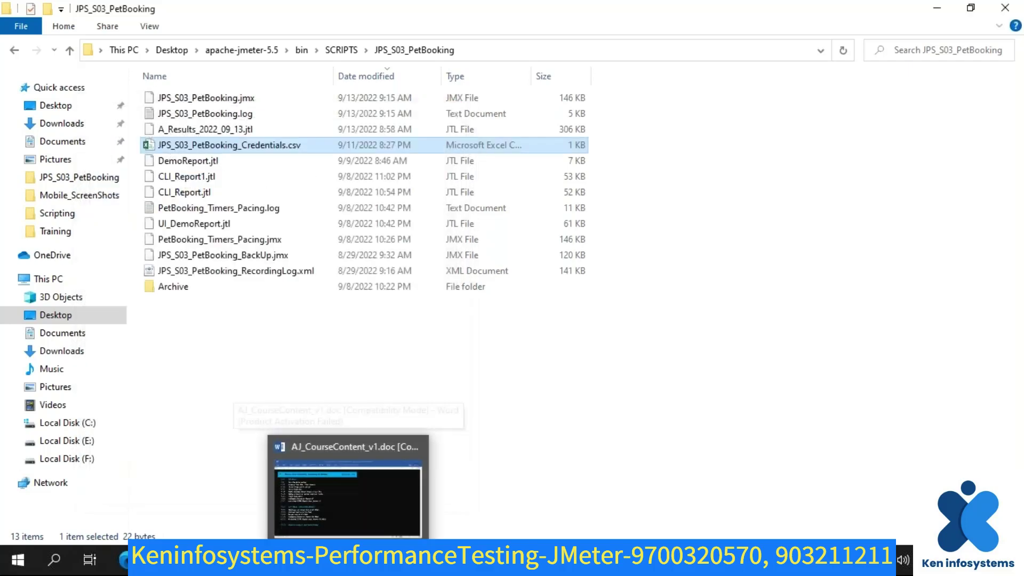
- Return to the dashboard in Chrome and check the error percentage of JPS_S03_PetBooking_T04_Login in the Statistics table
click(227, 488)
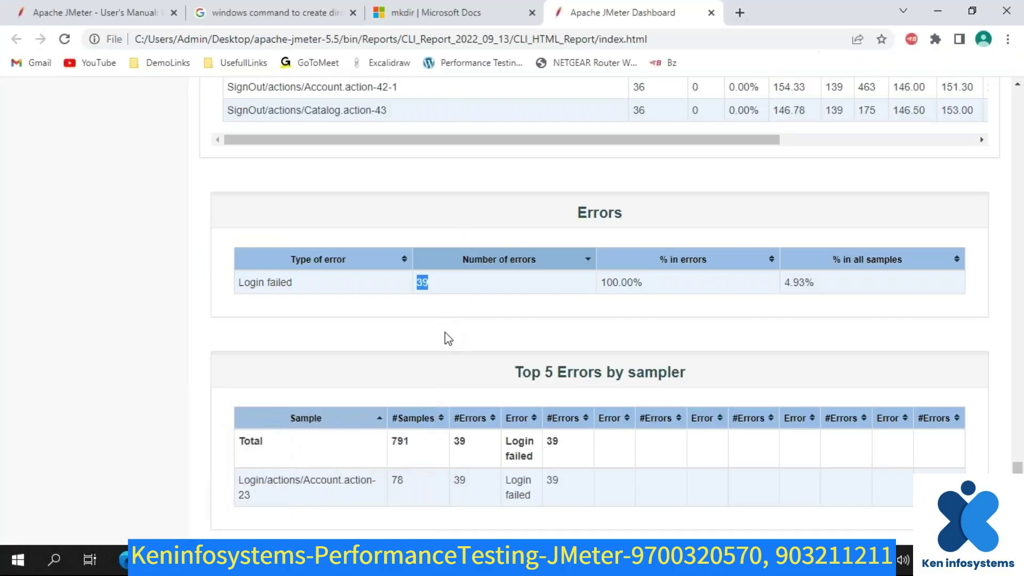
scroll(446, 336, up, 8)
scroll(446, 336, up, 9)
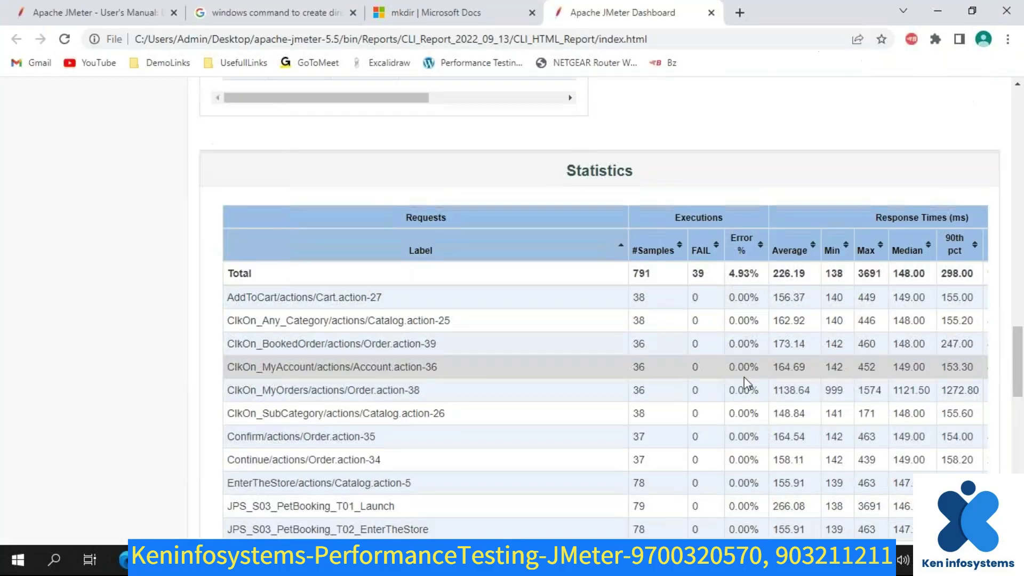
scroll(744, 377, down, 1)
drag(728, 501, 767, 501)
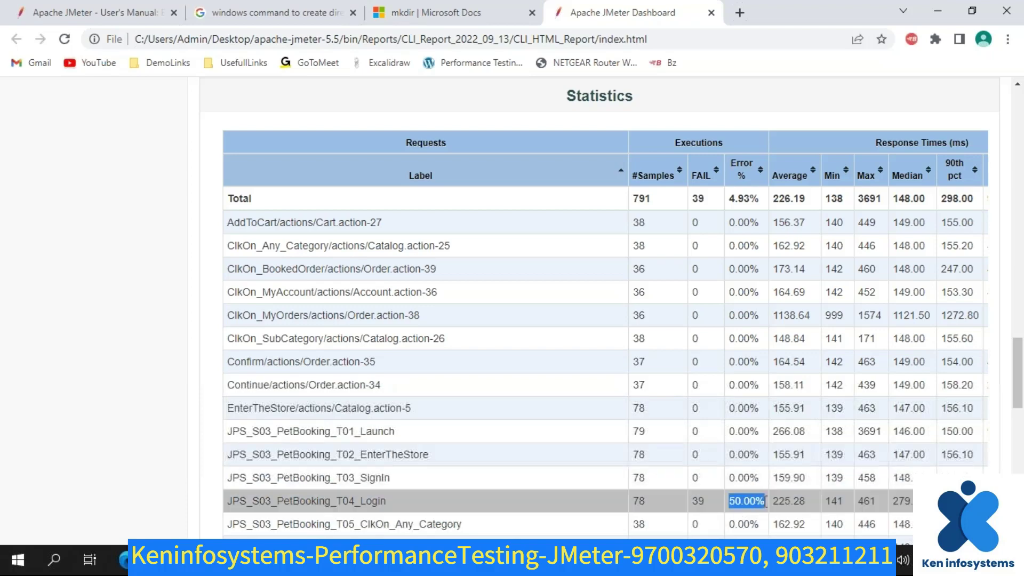
- Compare the sample and fail counts of JPS_S03_PetBooking_T04_Login with the other requests and close the dashboard page
scroll(755, 501, down, 4)
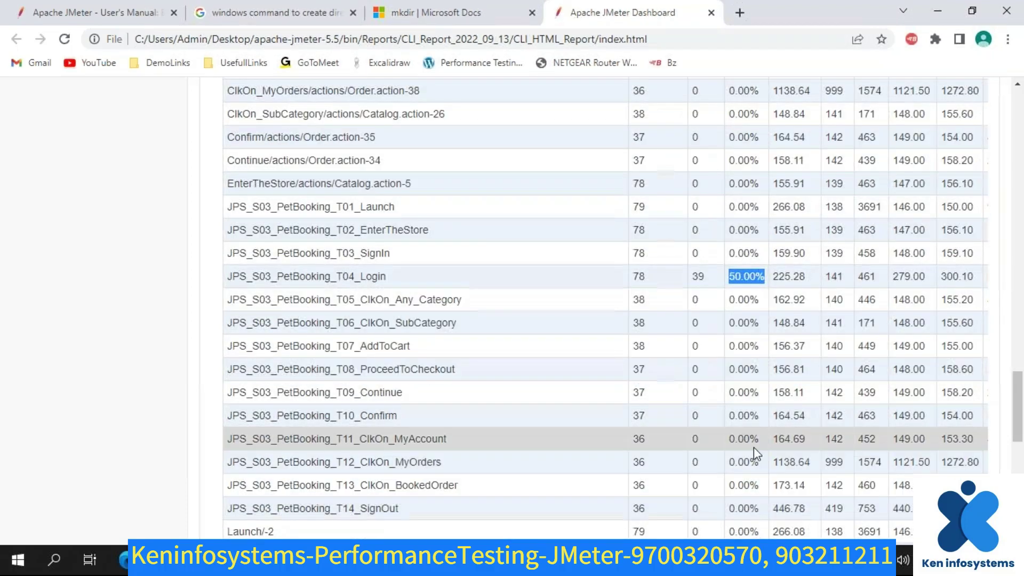
scroll(754, 349, up, 5)
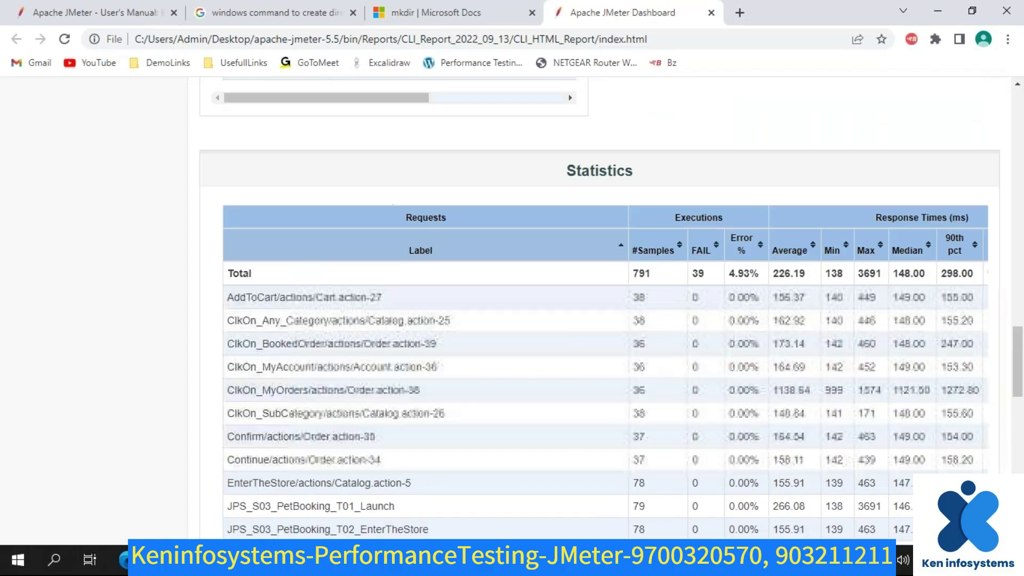
scroll(641, 430, up, 3)
scroll(641, 430, down, 5)
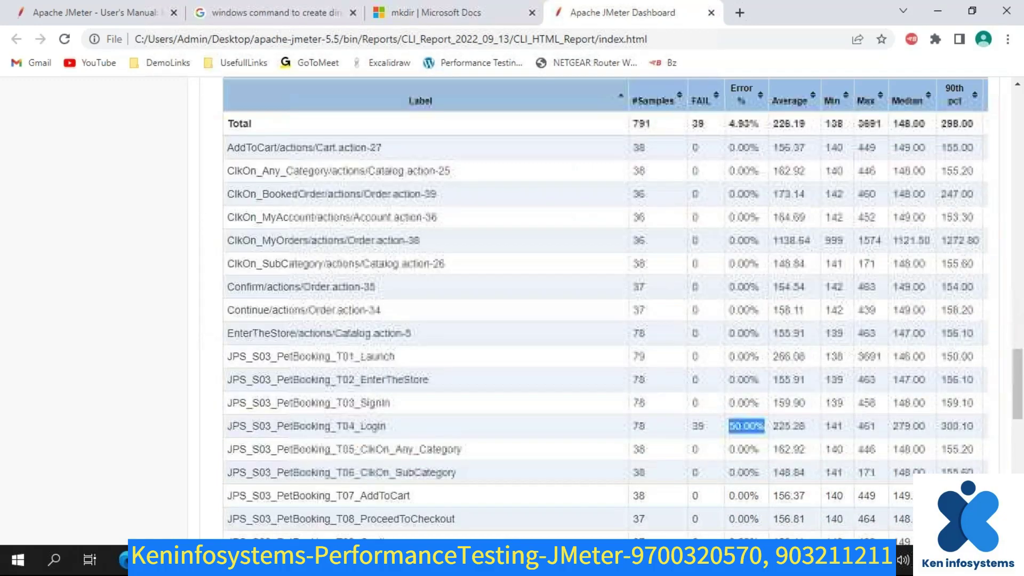
double_click(638, 426)
drag(710, 432, 693, 426)
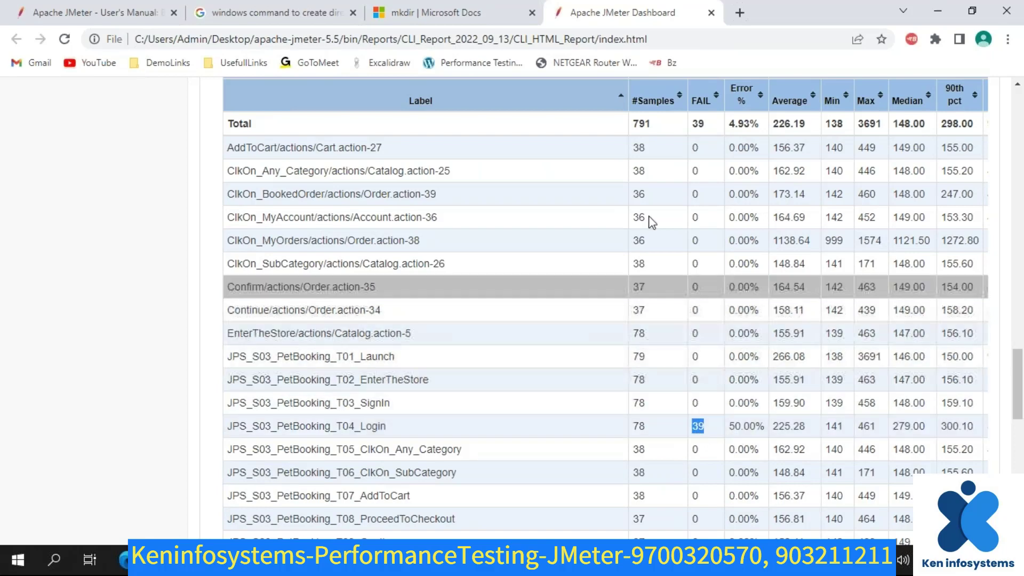
drag(654, 118, 647, 170)
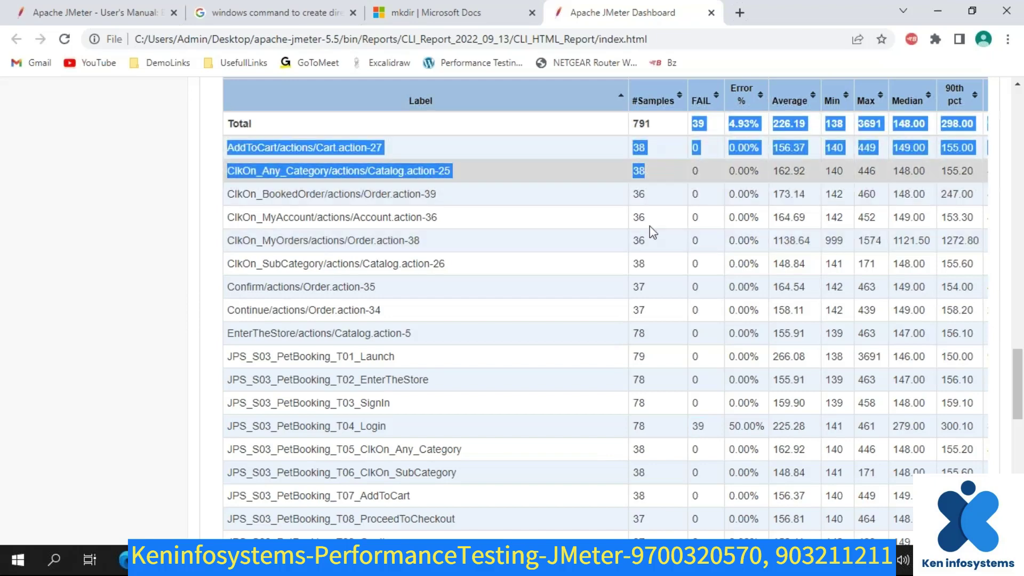
click(654, 432)
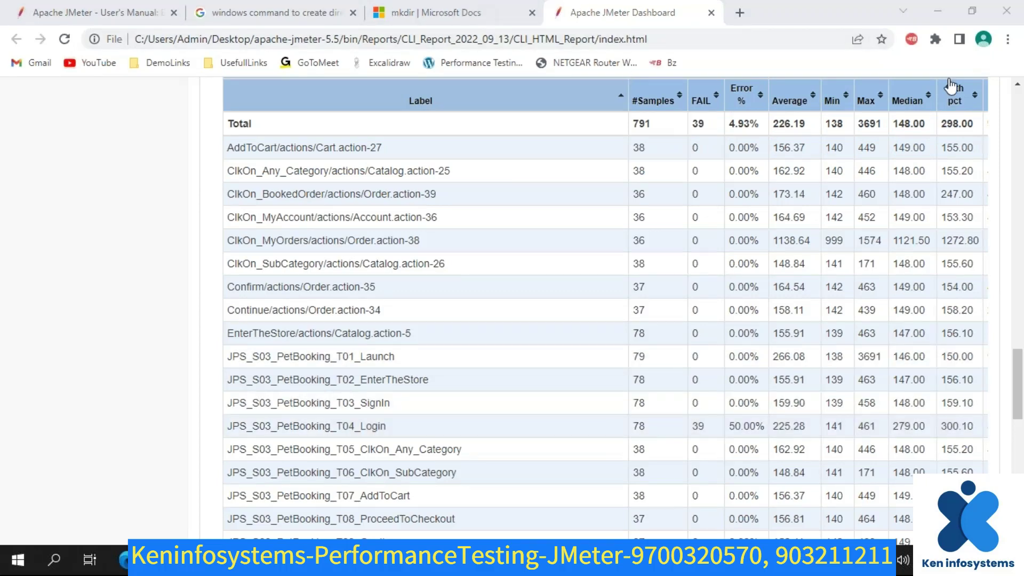
click(712, 12)
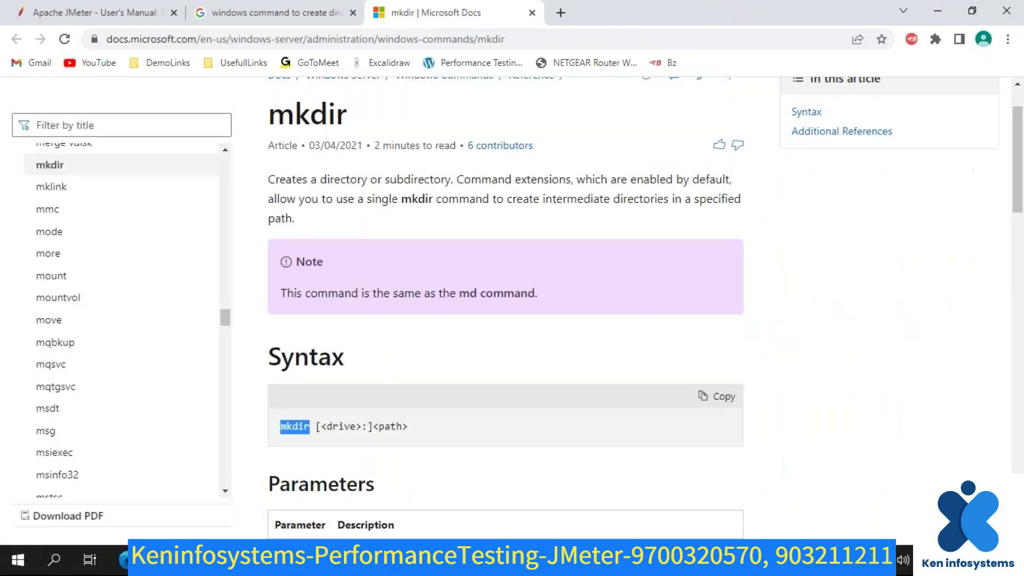
- Switch to AJ_CourseContent_v1.doc in Word and review the Module 4 topics on UI mode, CLI mode and report analysis
key(alt+Tab)
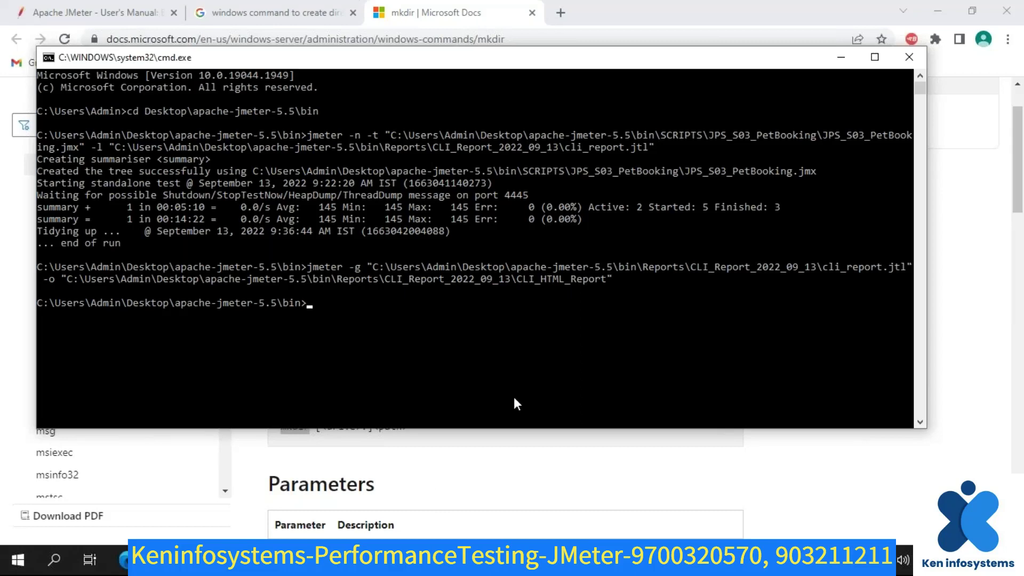
key(alt+Tab)
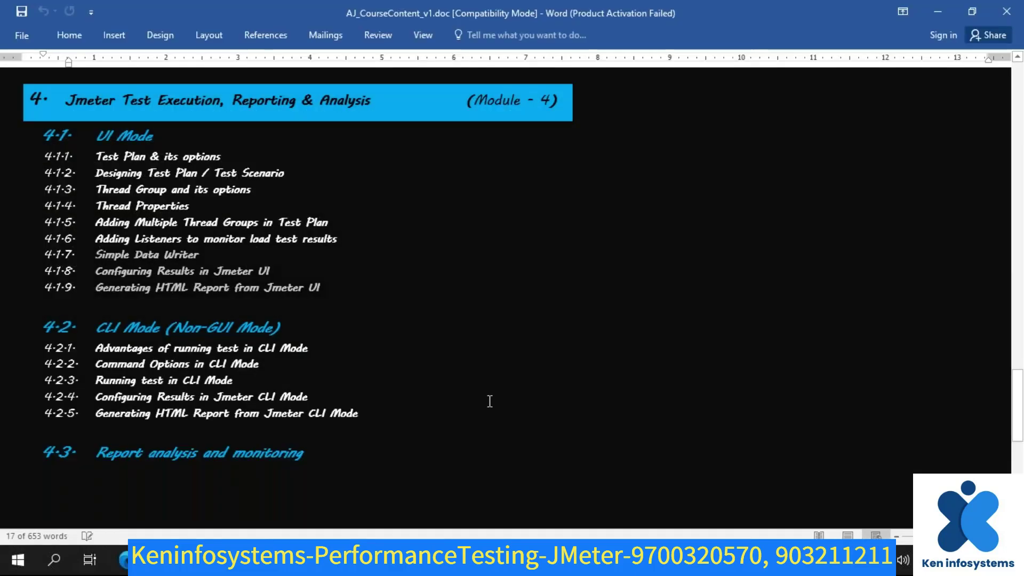
drag(285, 273, 127, 277)
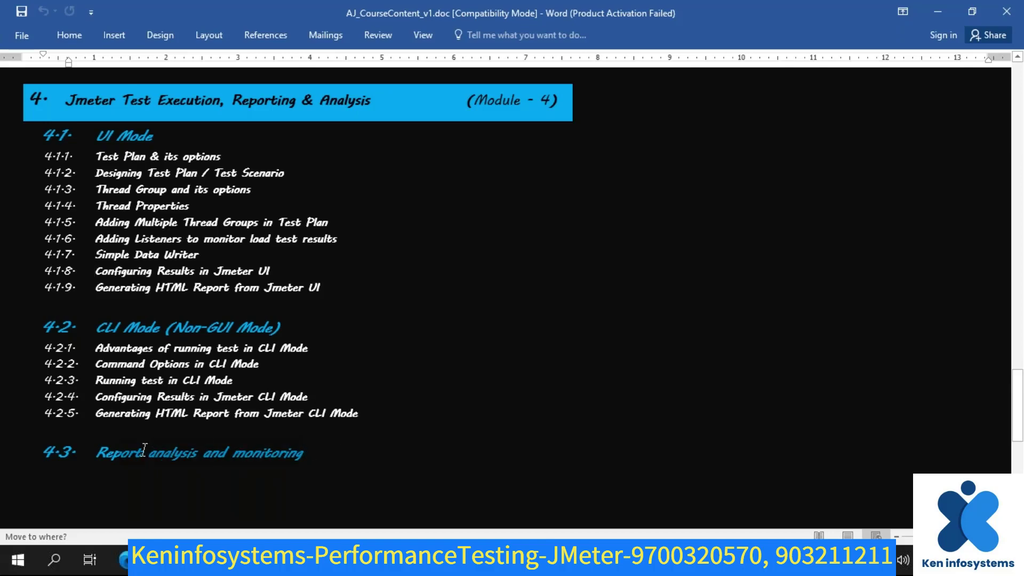
click(430, 383)
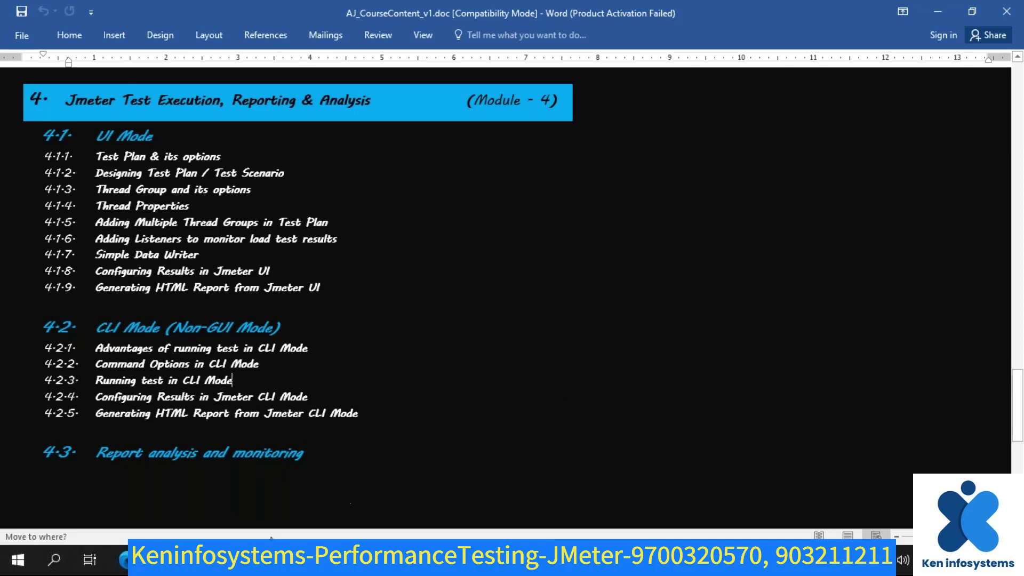
key(alt+Tab)
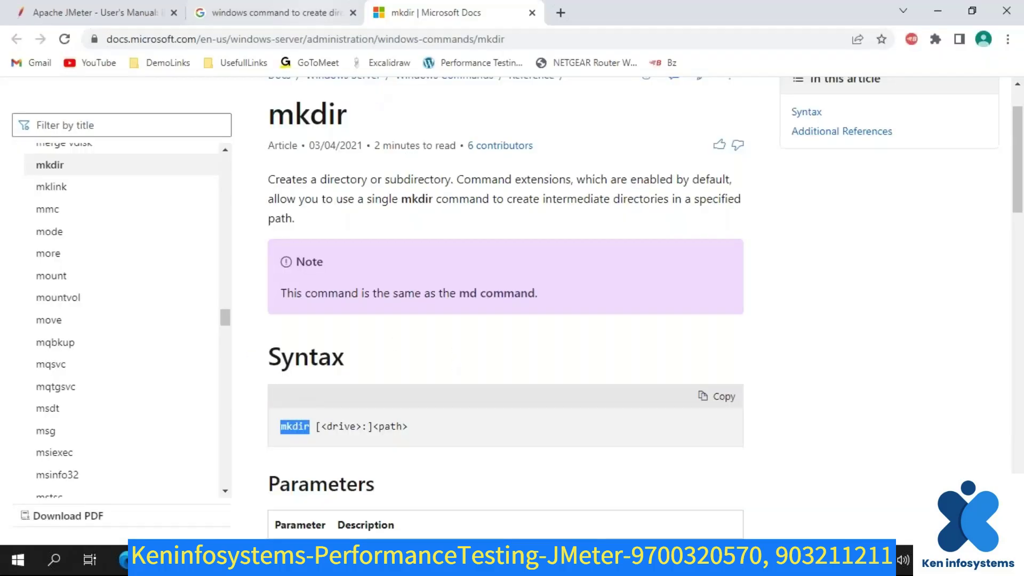
click(310, 13)
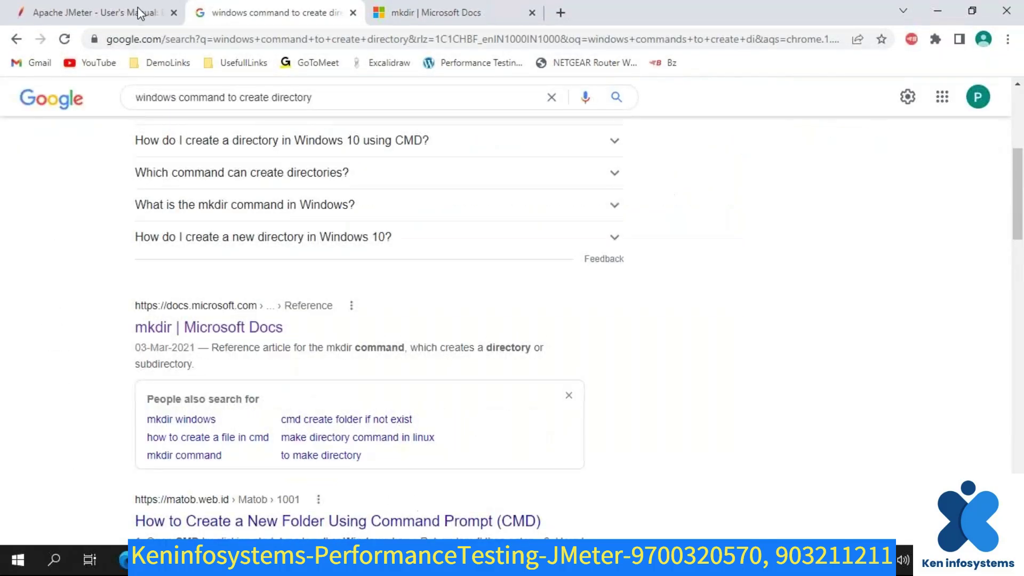
key(alt+Tab)
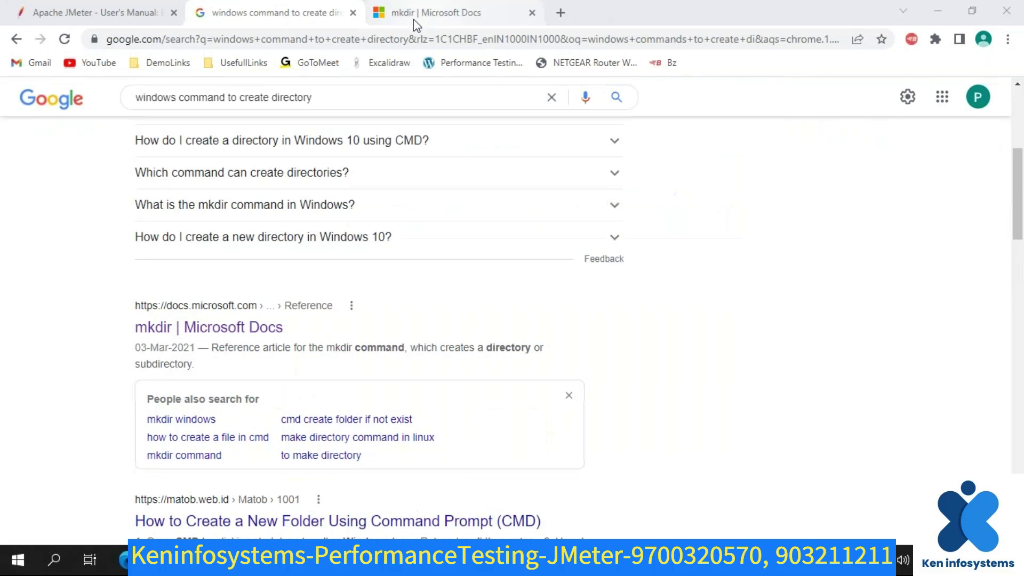
- Switch to File Explorer and open the Reports folder inside apache-jmeter-5.5\bin
mouse_move(160, 560)
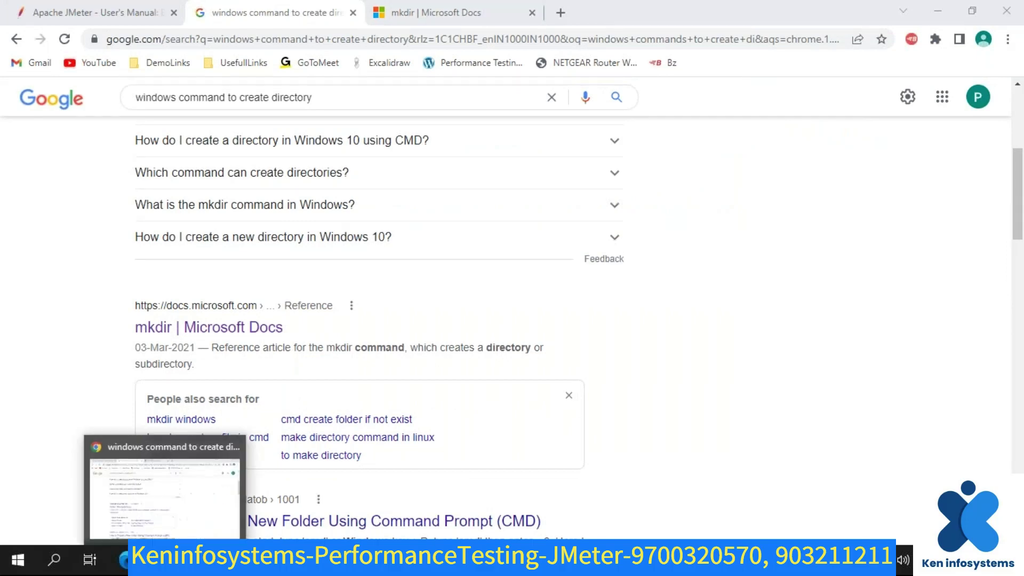
click(272, 560)
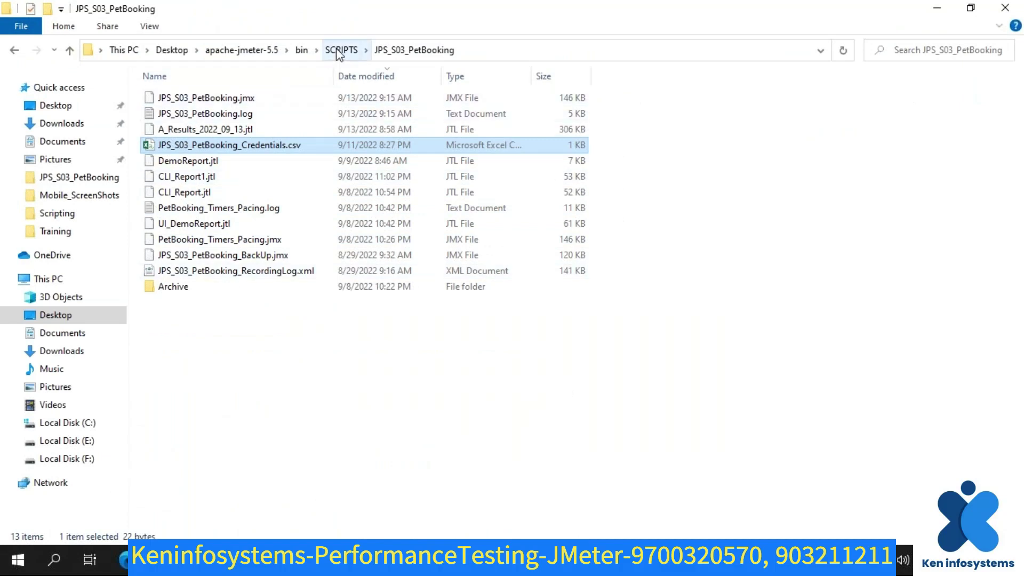
click(302, 51)
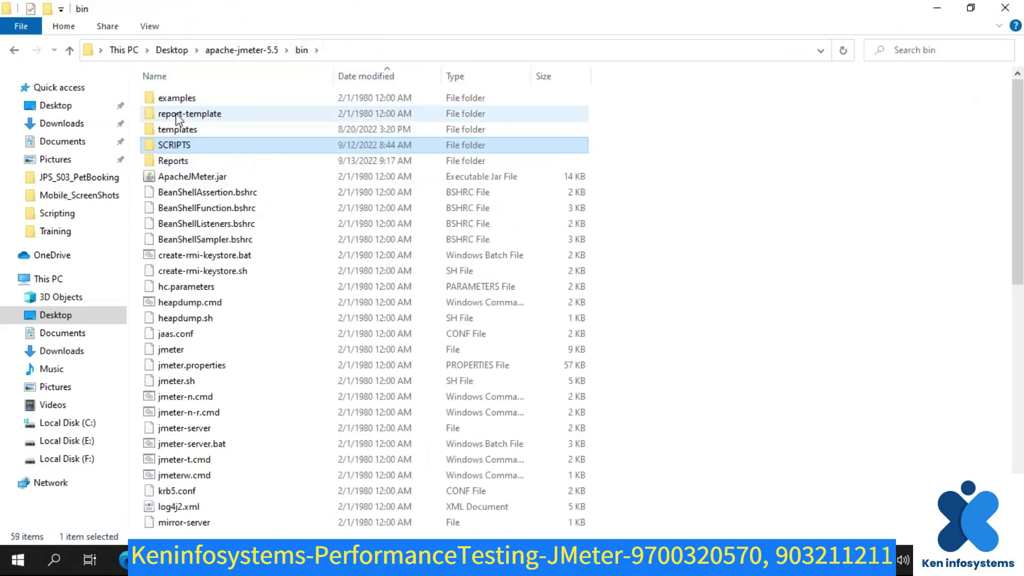
click(174, 162)
double_click(173, 163)
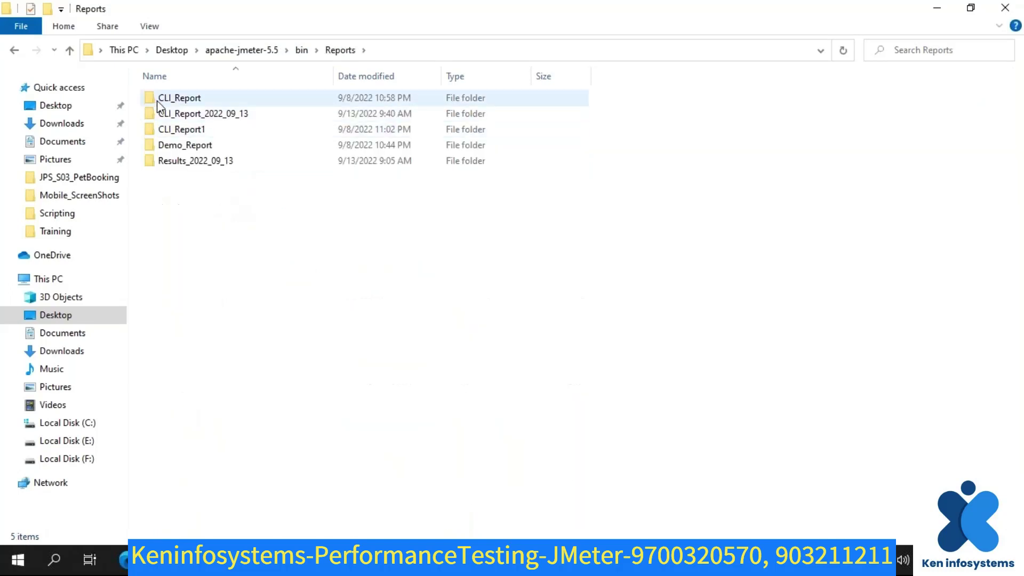
- Open the HTML report's index page from CLI_HTML_Report inside the CLI_Report_2022_09_13 folder in Chrome
double_click(166, 117)
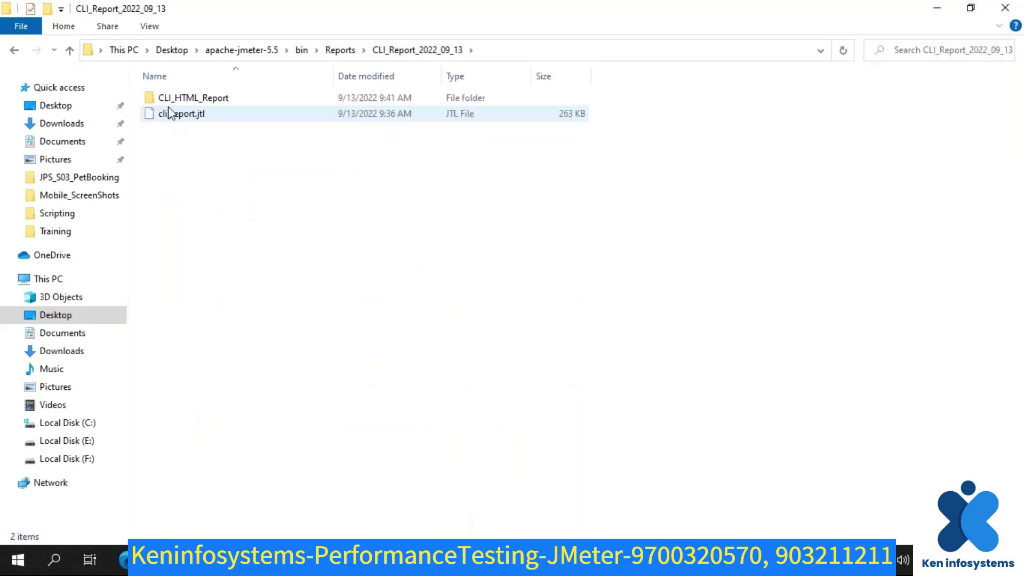
double_click(172, 99)
click(160, 130)
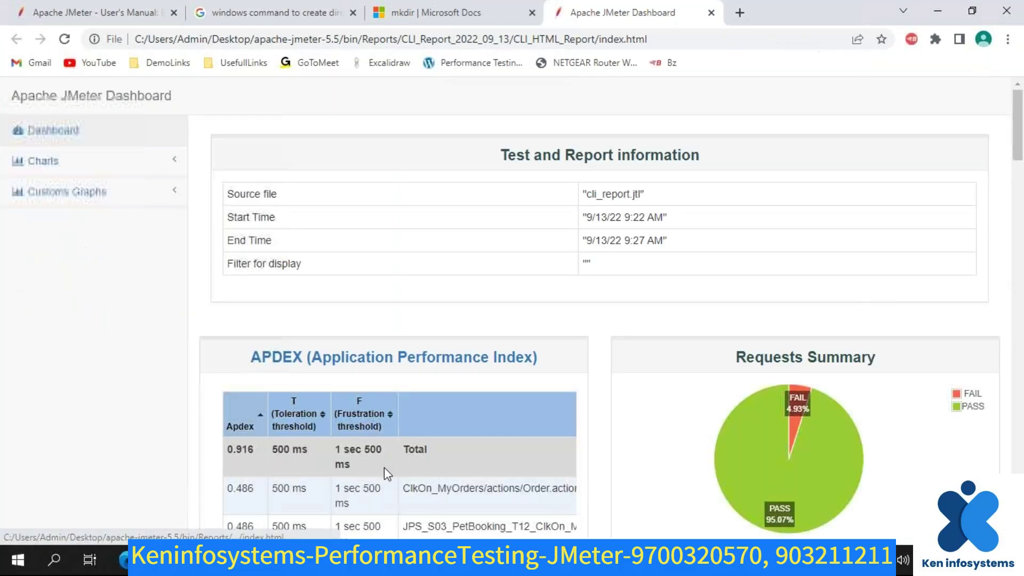
- Locate JPS_S03_PetBooking_T12_ClkOn_MyOrders in the dashboard's Statistics table and highlight its average response time
scroll(384, 468, down, 7)
scroll(384, 466, down, 20)
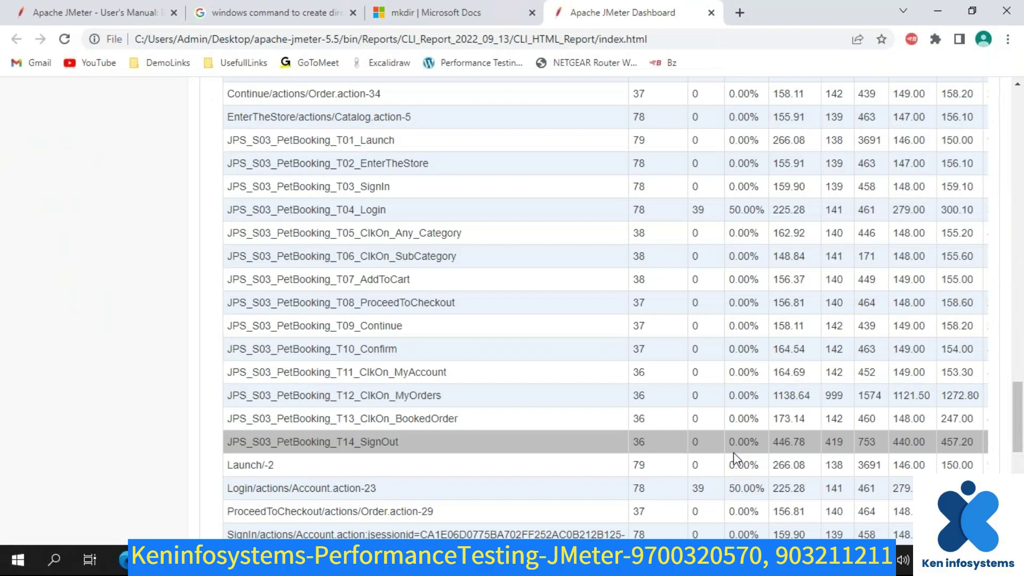
scroll(734, 452, down, 1)
scroll(734, 452, down, 1)
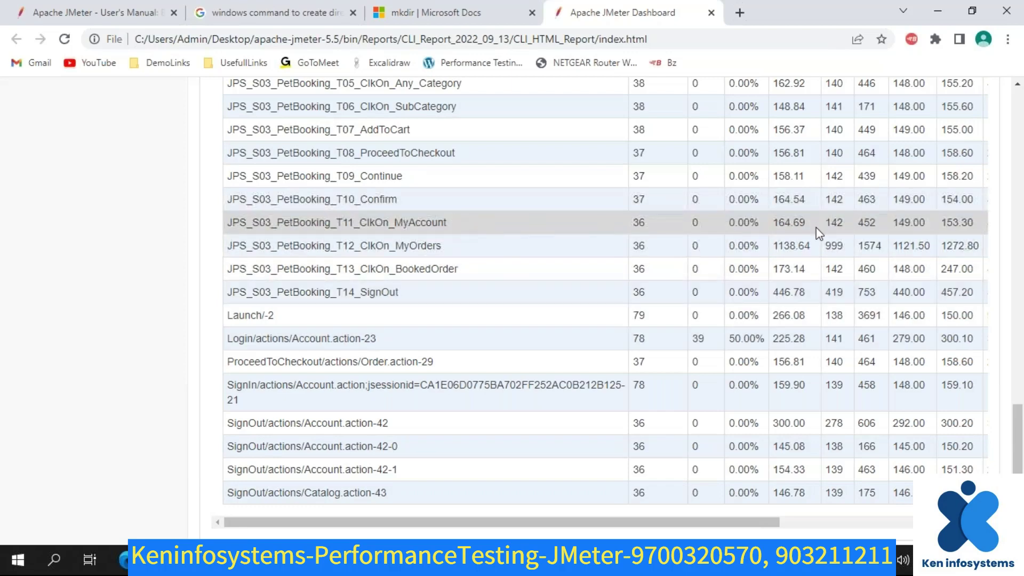
drag(807, 248, 773, 246)
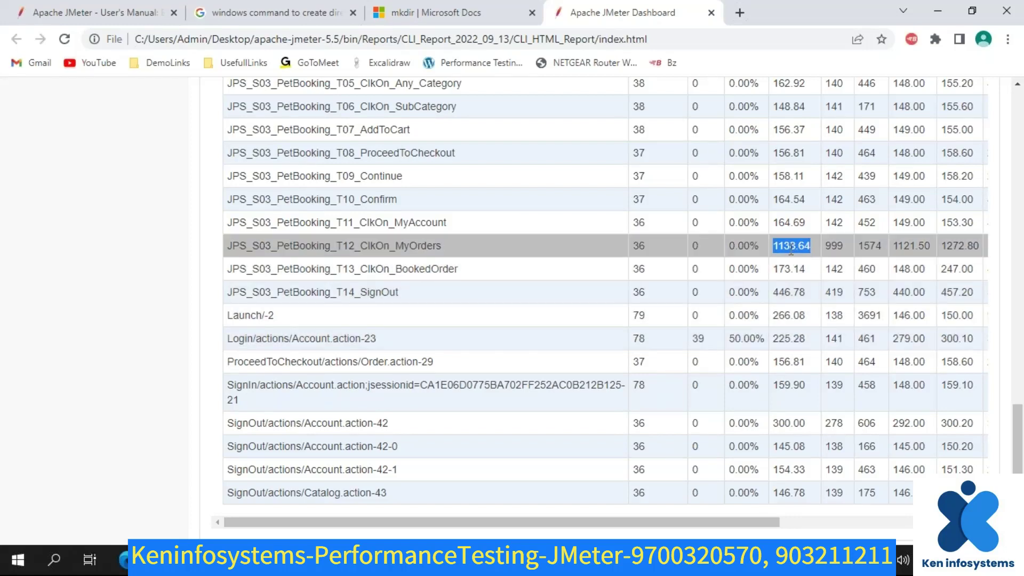
- Compare the average response time of JPS_S03_PetBooking_T12_ClkOn_MyOrders with the other transactions in the Statistics table
scroll(791, 250, up, 1)
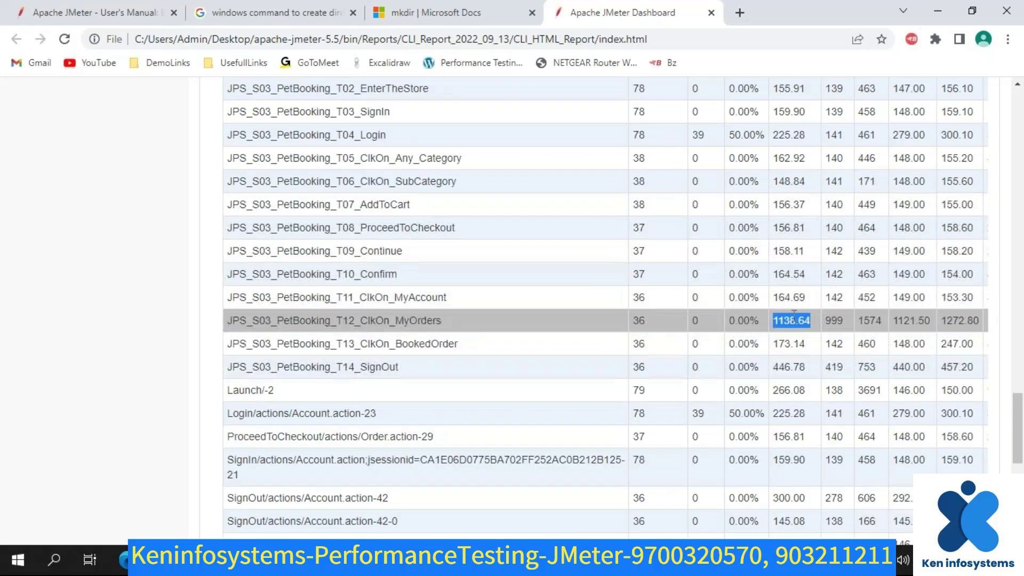
scroll(795, 310, up, 2)
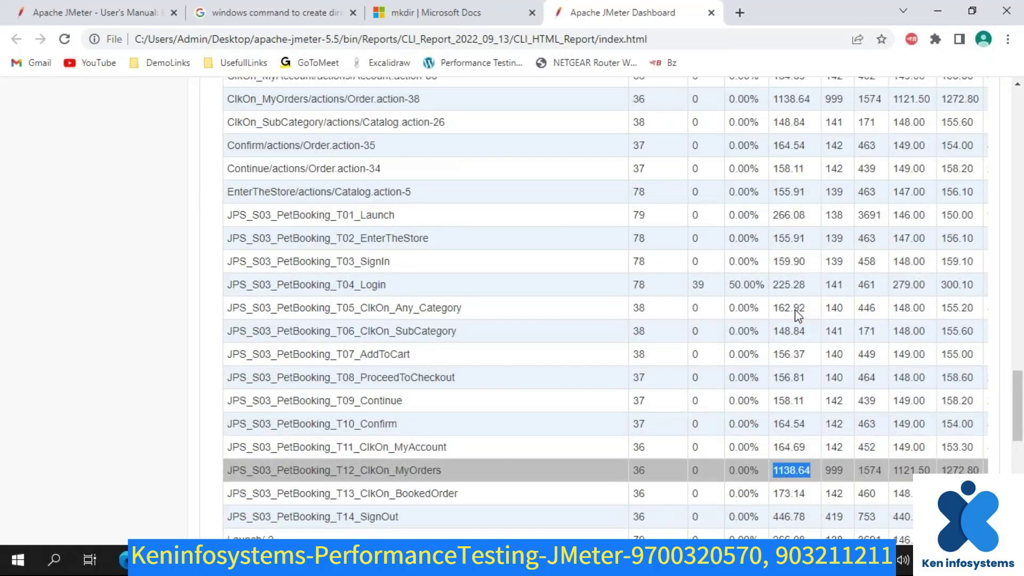
scroll(770, 388, down, 4)
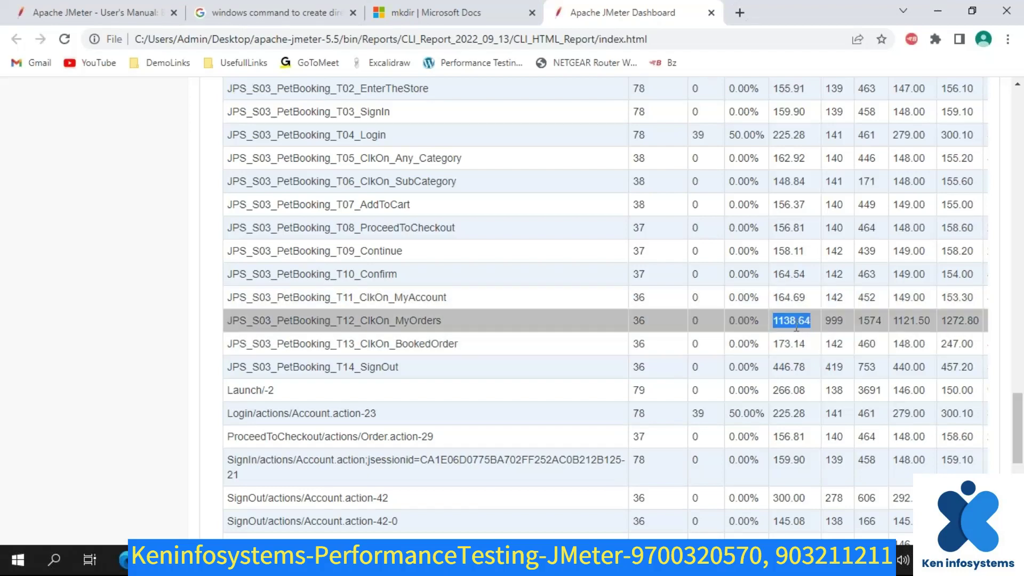
scroll(797, 327, up, 5)
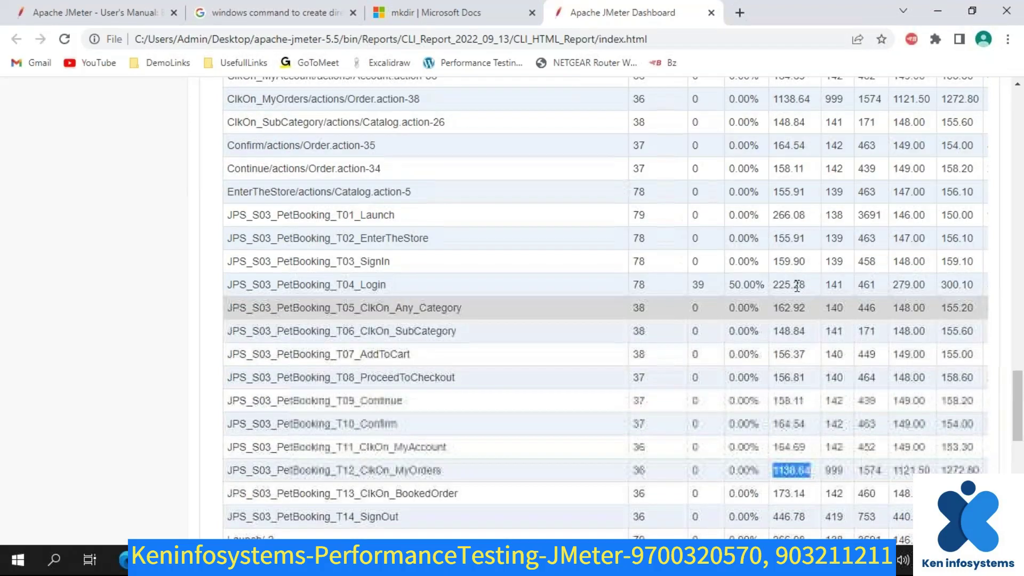
scroll(805, 418, down, 6)
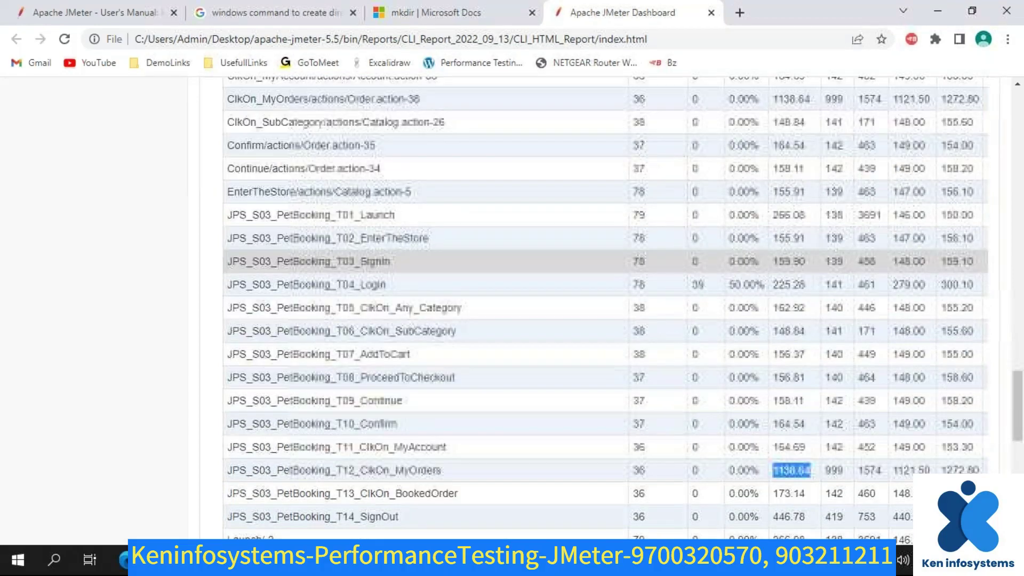
scroll(652, 462, down, 4)
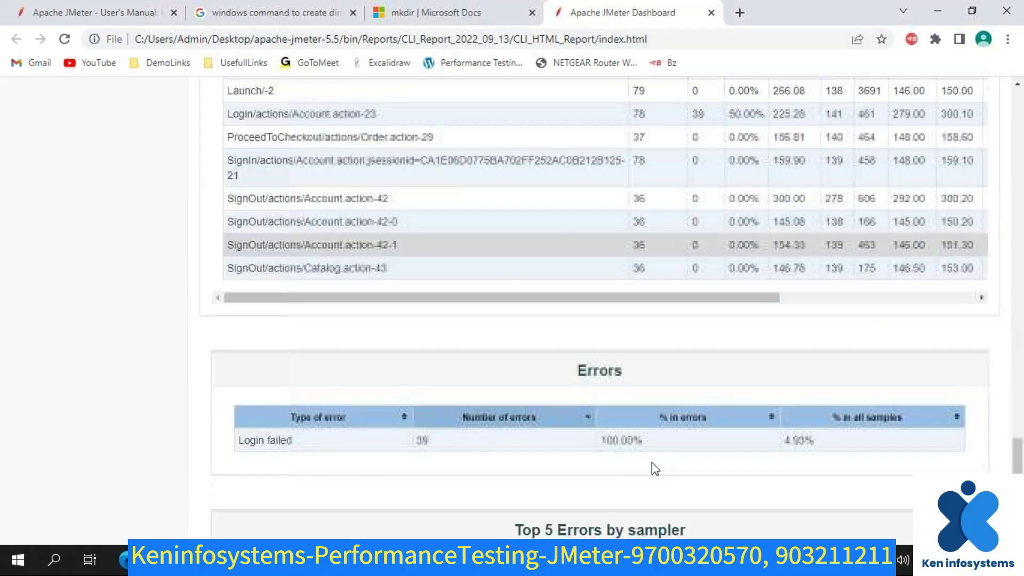
- Return to the Statistics table and highlight the fail count of JPS_S03_PetBooking_T04_Login
scroll(651, 463, up, 6)
scroll(670, 405, up, 6)
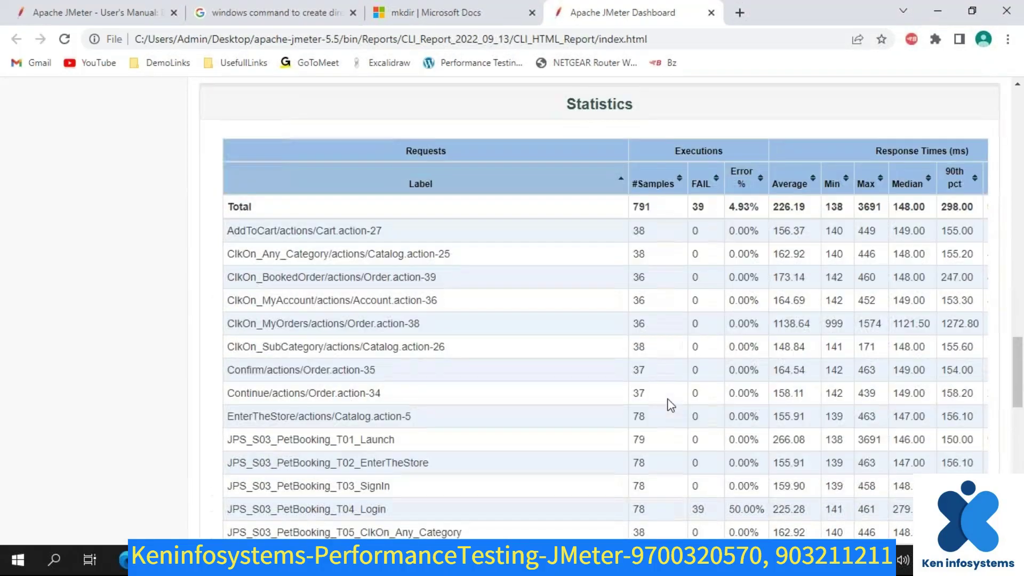
scroll(670, 405, down, 1)
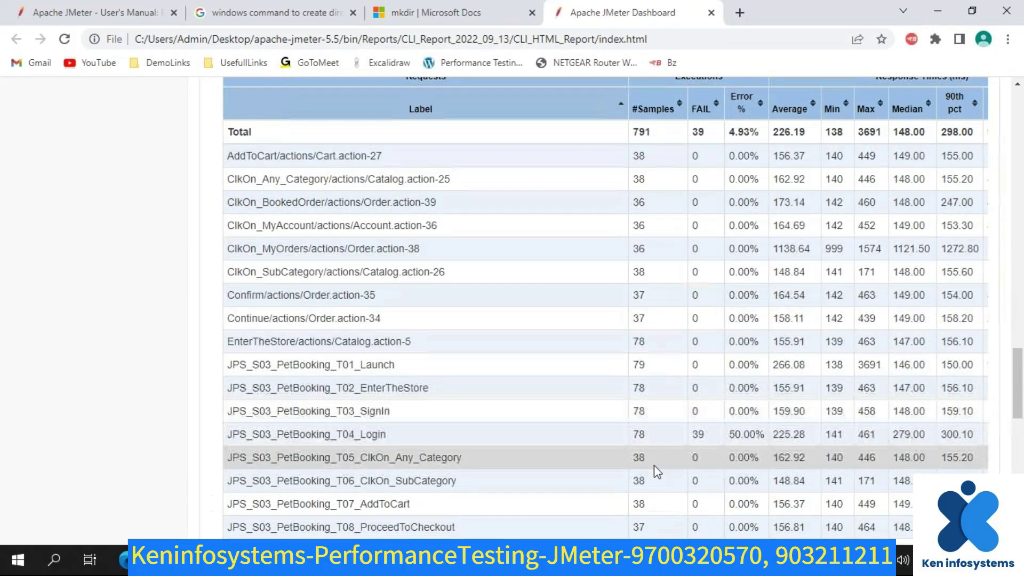
double_click(697, 438)
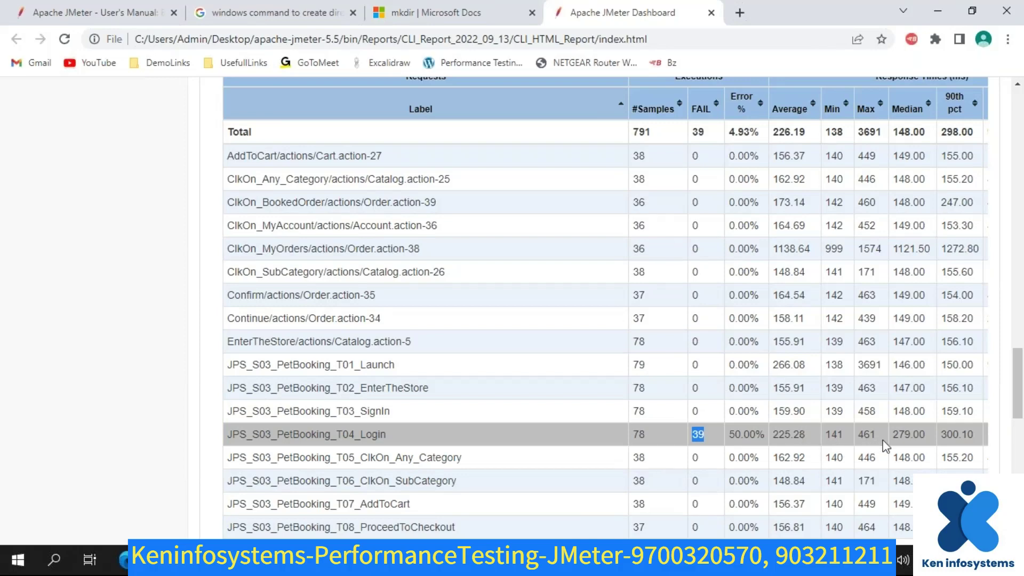
- Examine the login failure in the Errors and Top 5 Errors by sampler tables and switch to AJ_CourseContent_v1.doc in Word
scroll(808, 498, down, 5)
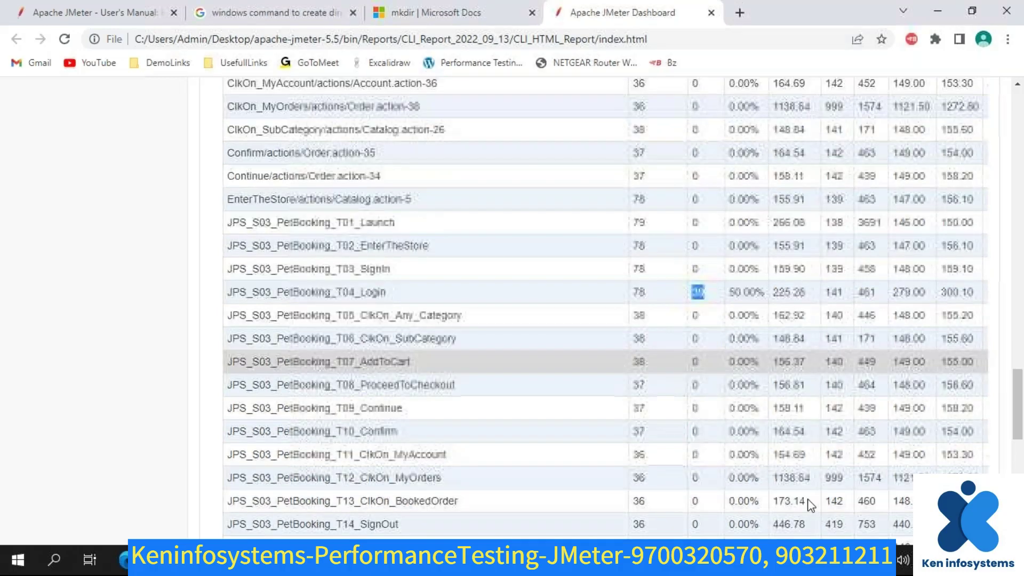
scroll(709, 423, down, 8)
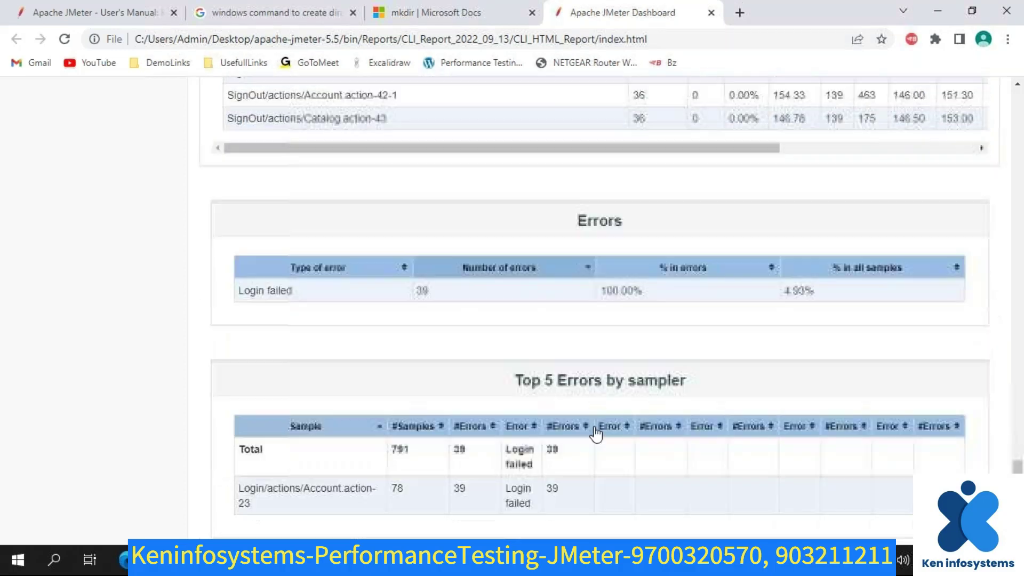
scroll(569, 496, down, 1)
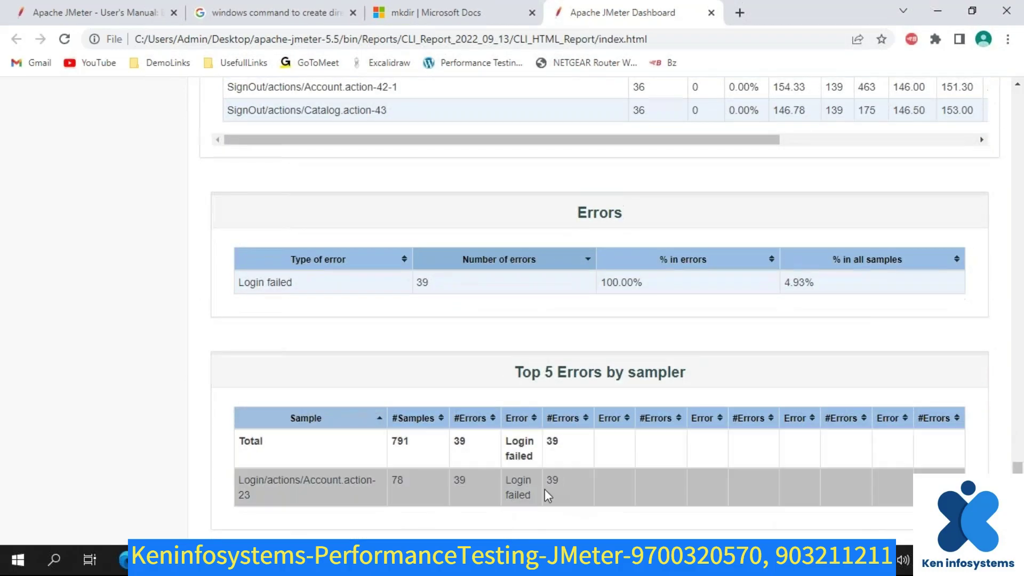
click(476, 262)
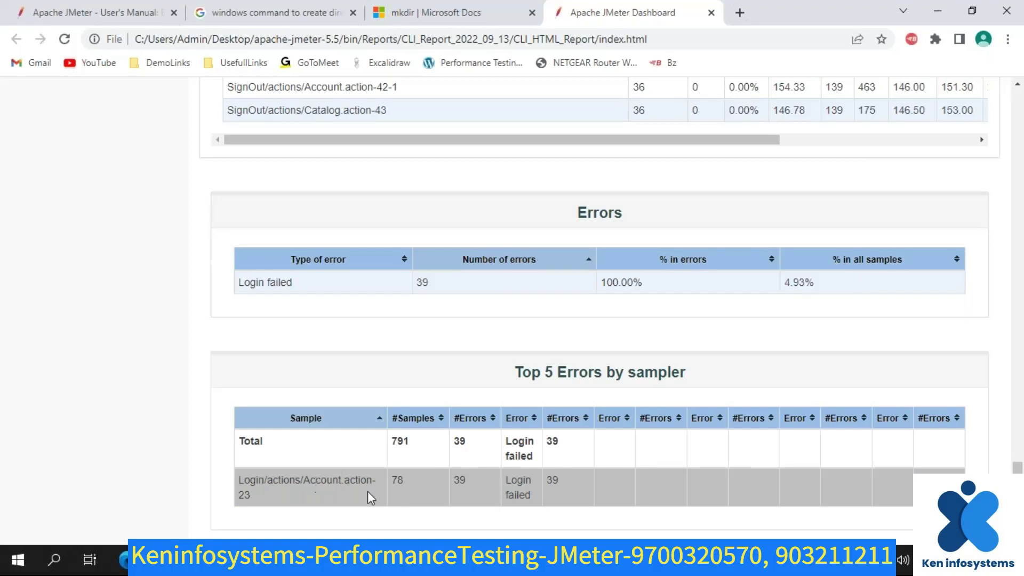
drag(288, 496, 206, 480)
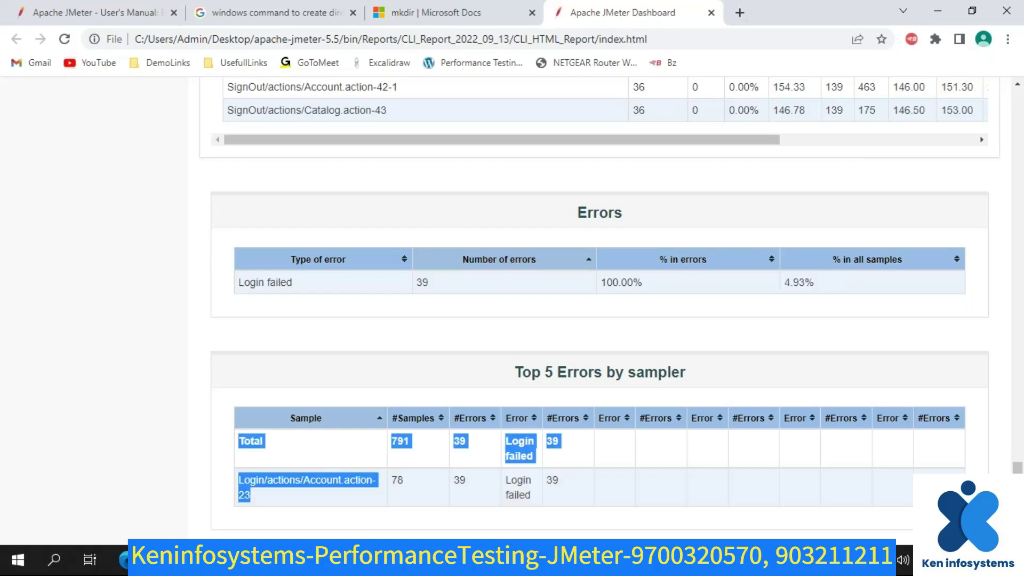
key(alt+Tab)
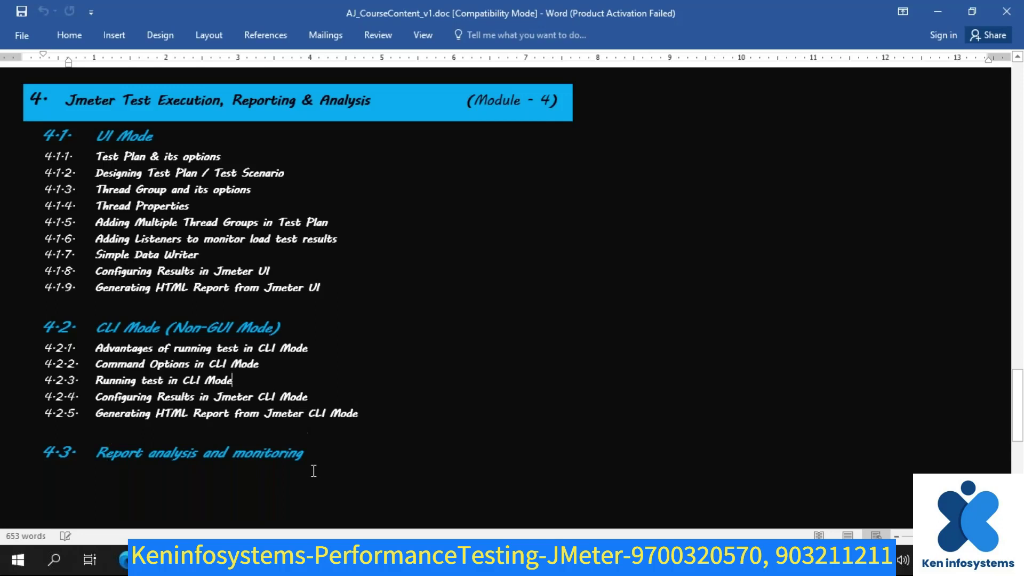